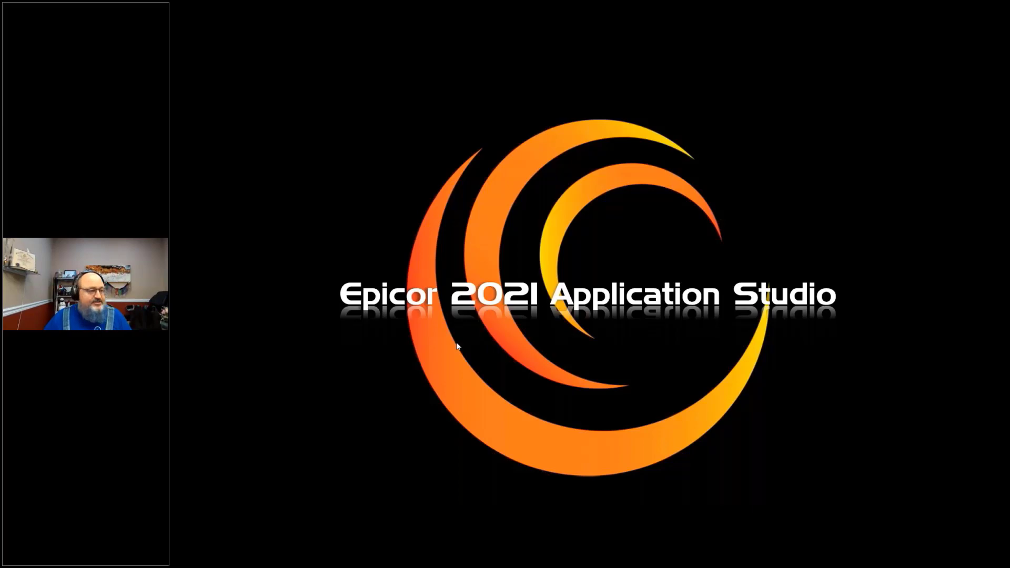
Step: Open Application Studio from the System Management menu and minimize its windows
left_click(559, 379)
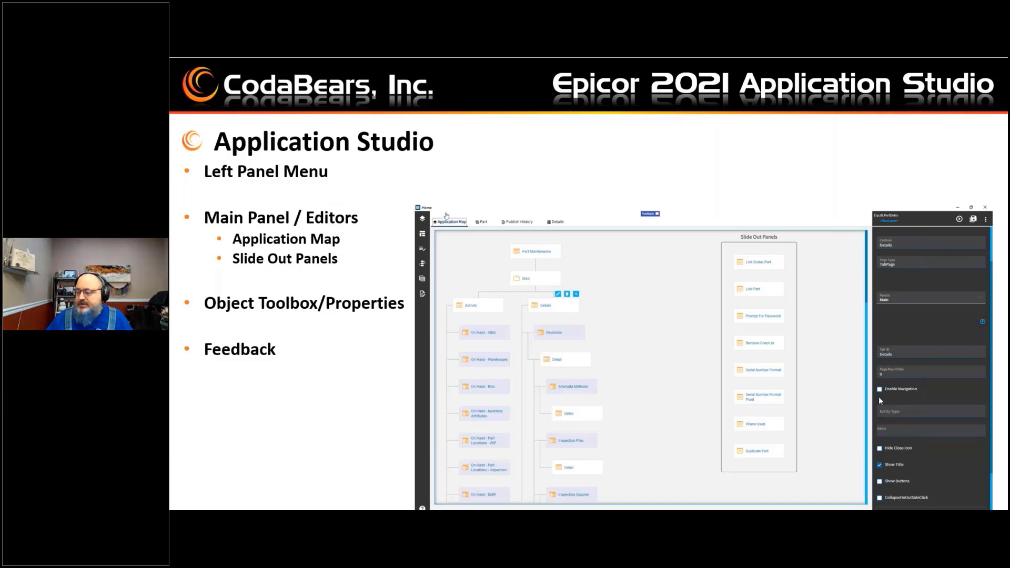
key("alt+Tab")
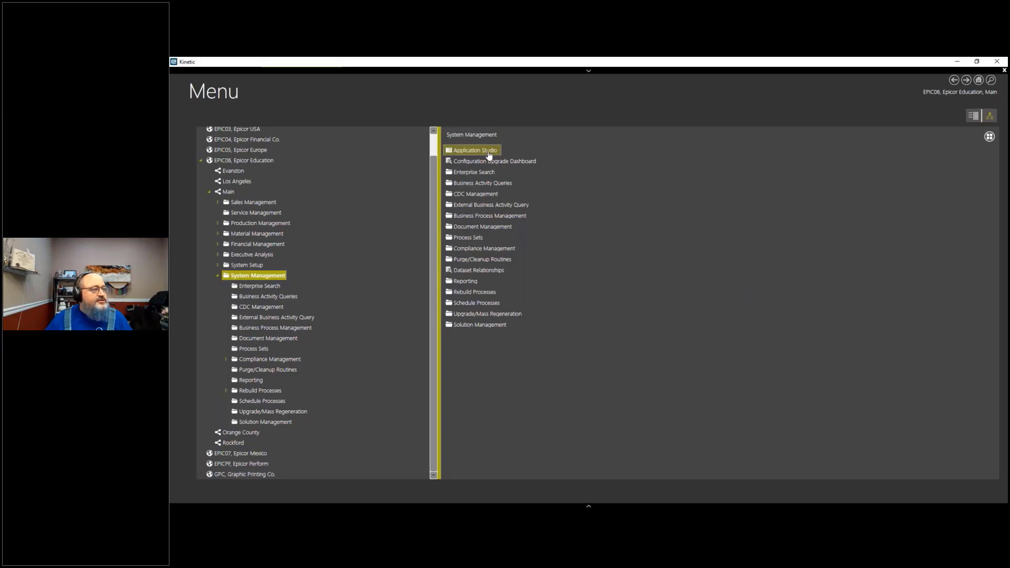
left_click(489, 152)
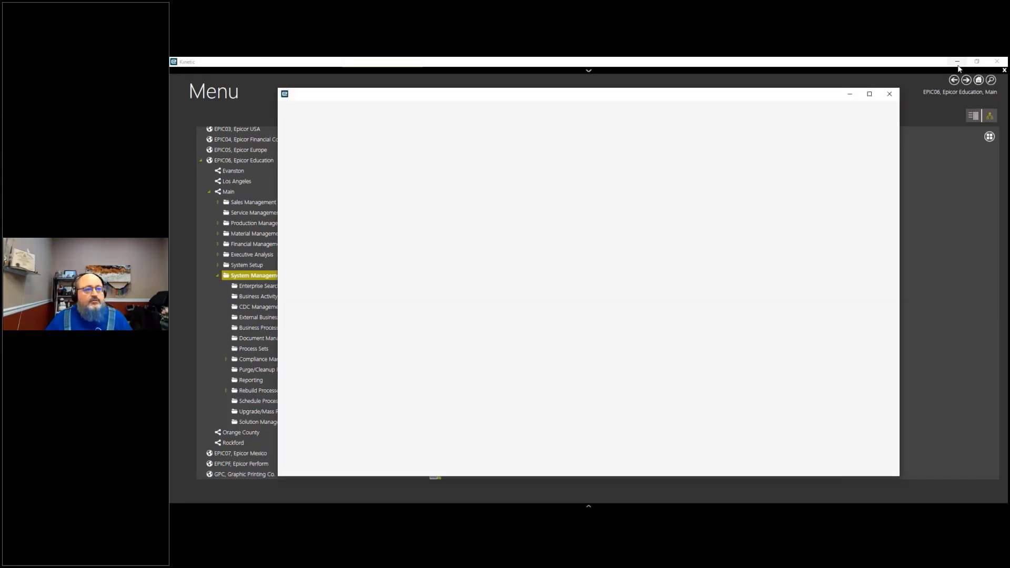
left_click(958, 62)
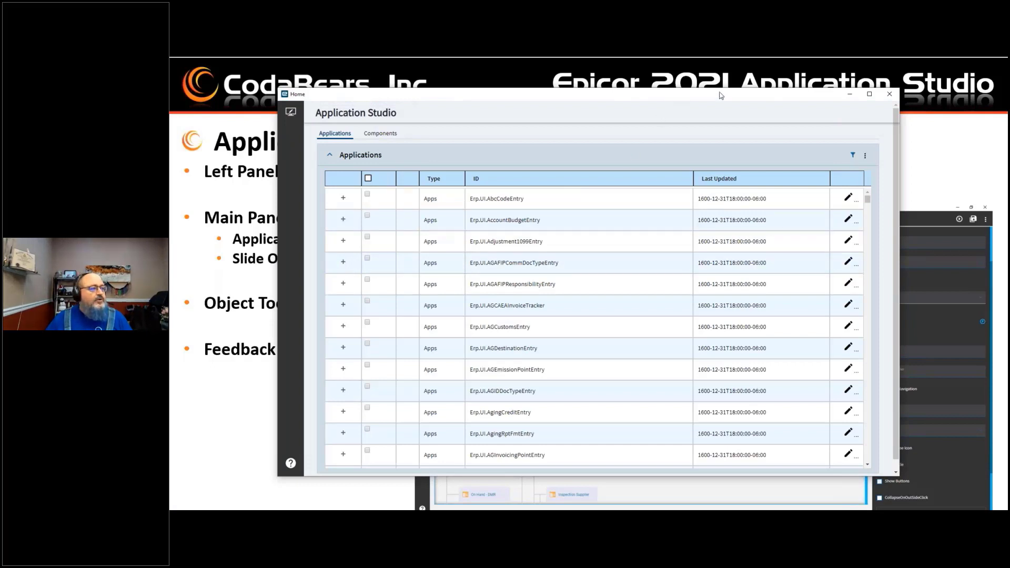
left_click(850, 95)
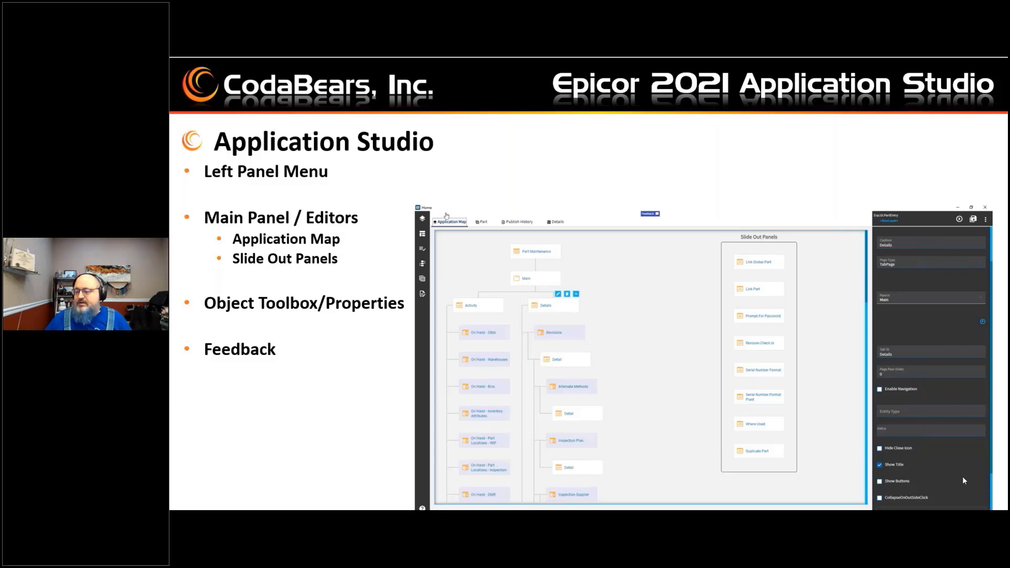
Step: Switch back to Application Studio and browse the Home menu through System Setup to System Management
key("alt+Tab")
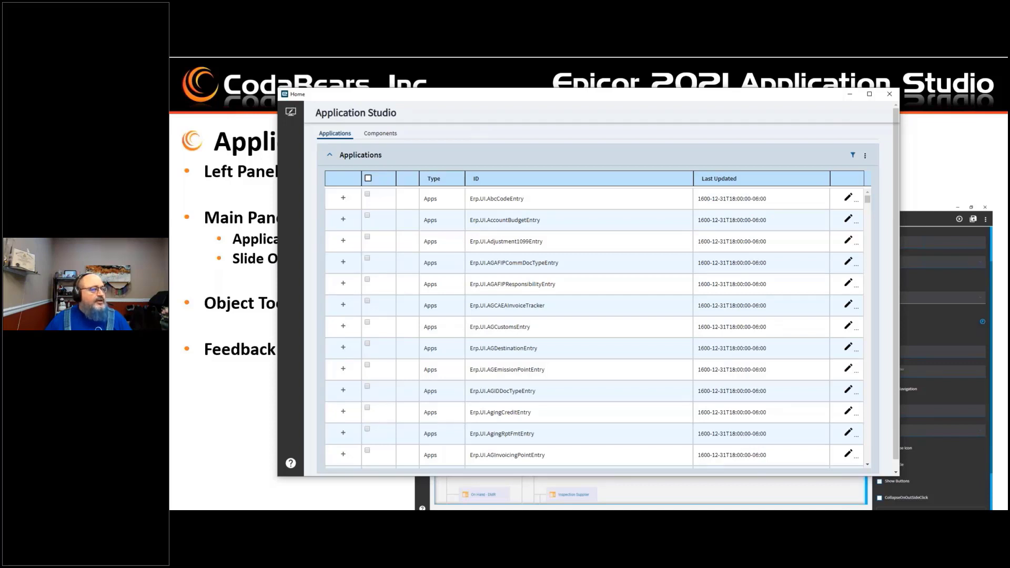
left_click(291, 113)
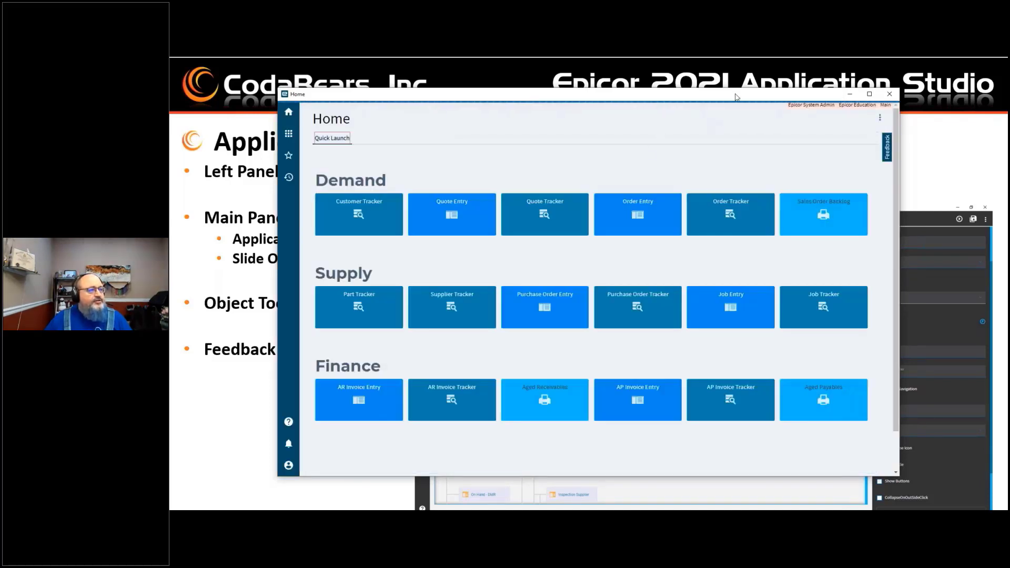
left_click(288, 134)
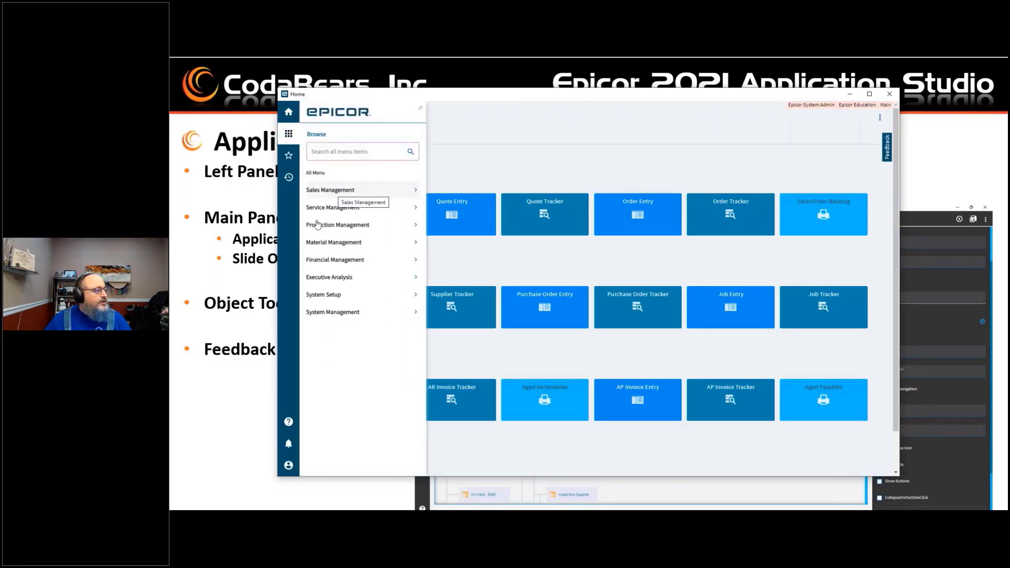
left_click(317, 297)
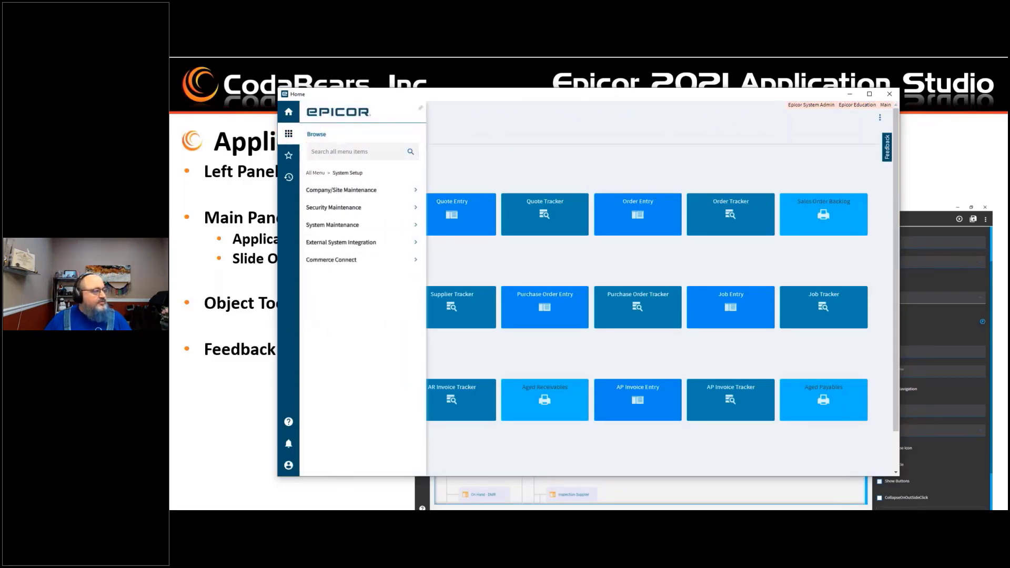
left_click(317, 173)
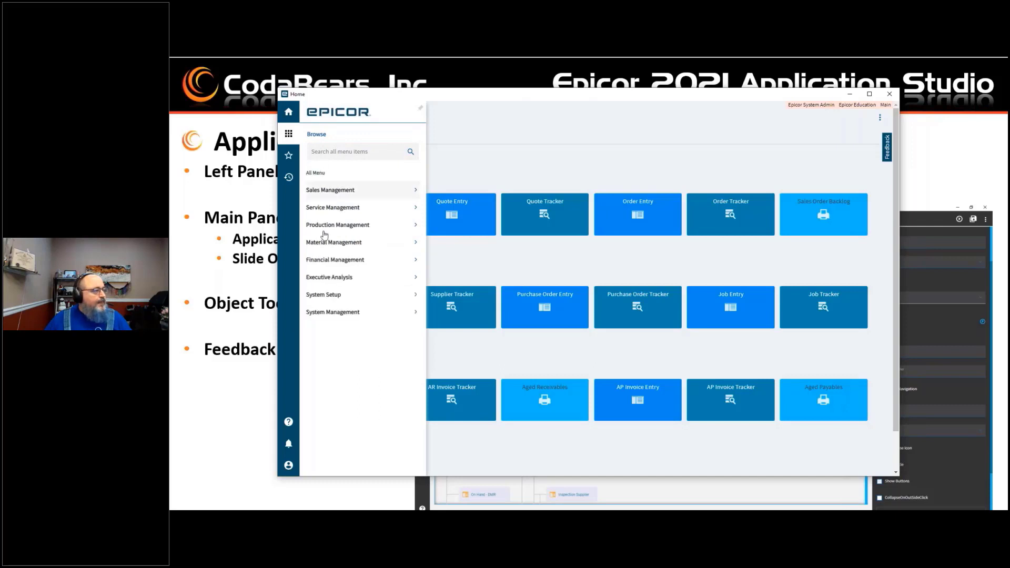
left_click(329, 313)
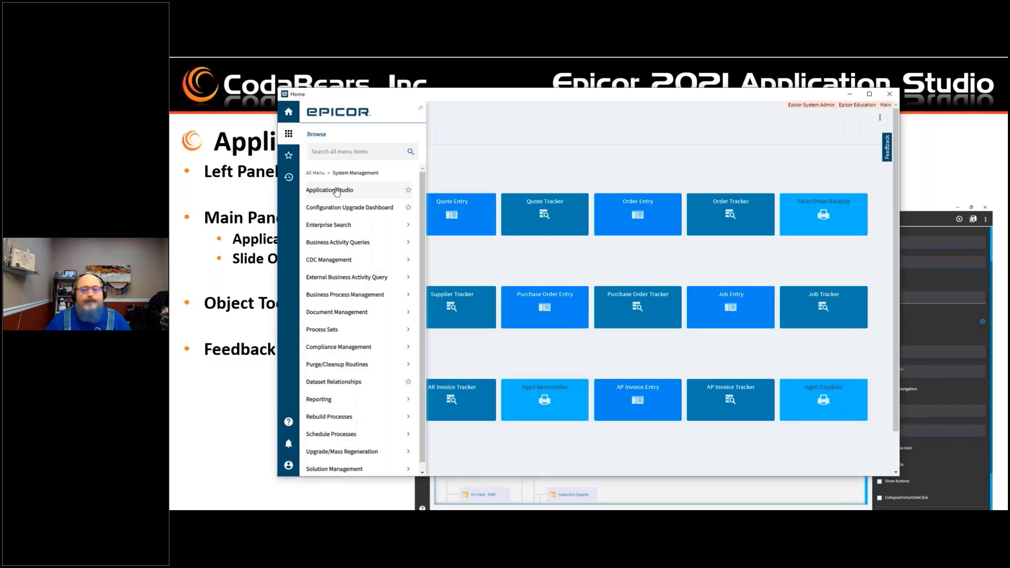
Step: Close the Application Studio home window
left_click(913, 309)
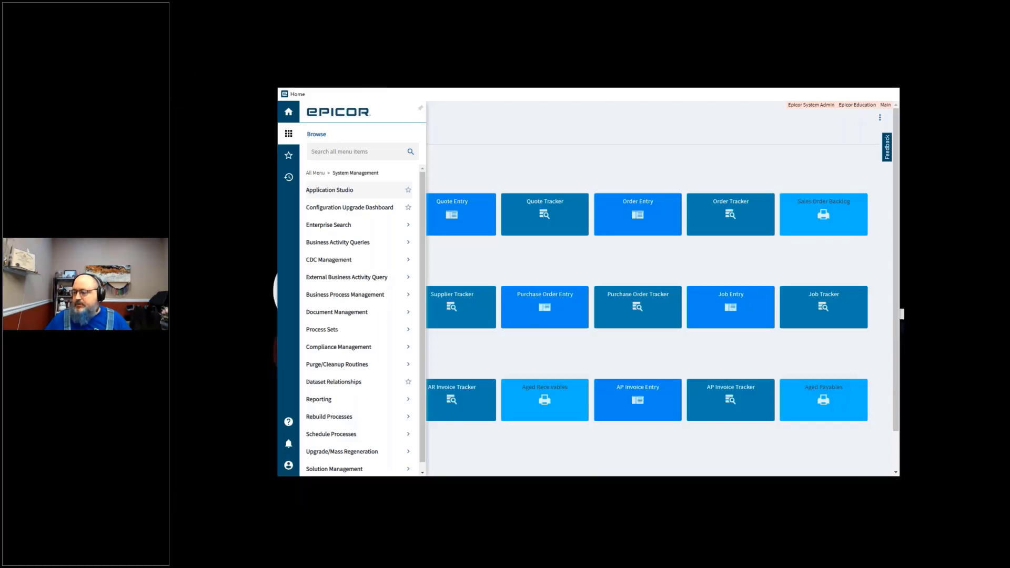
key("Left")
left_click(634, 115)
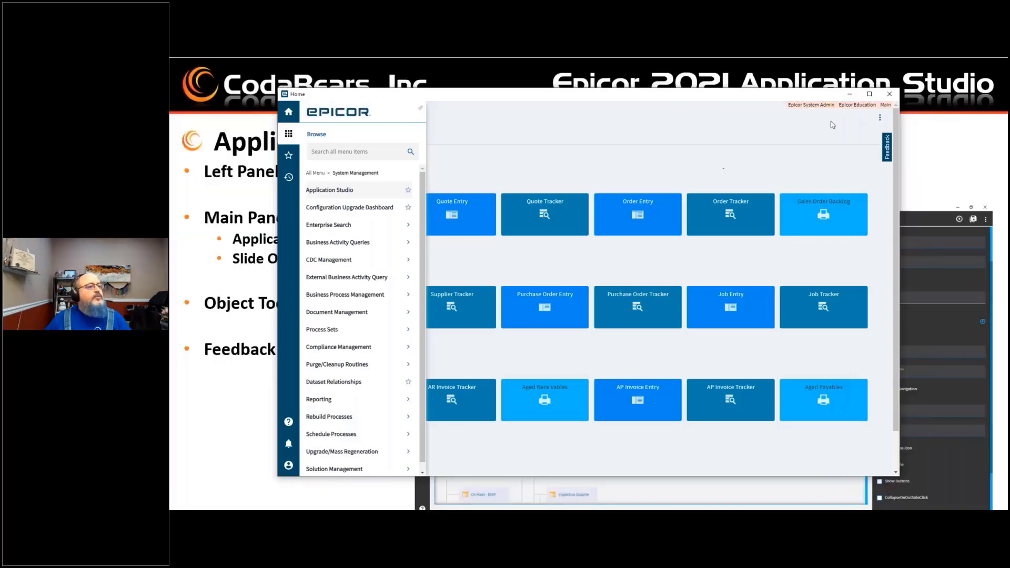
left_click(626, 158)
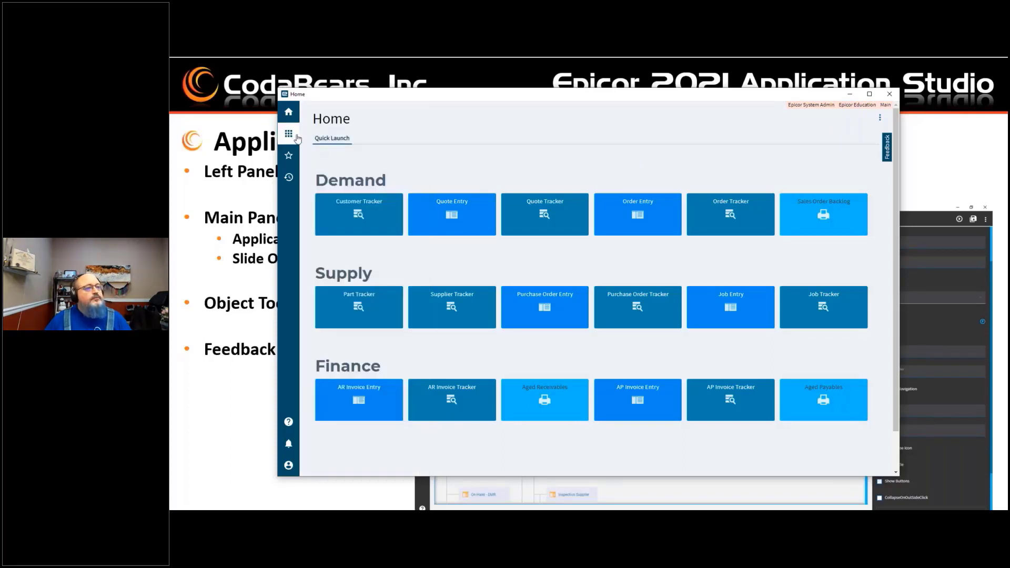
left_click(890, 95)
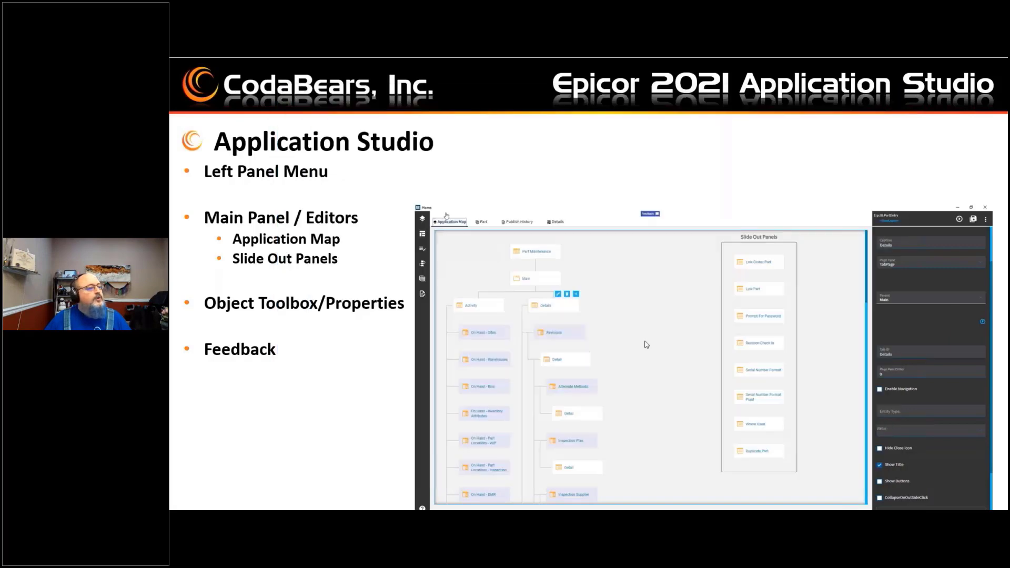
Step: Reopen Application Studio and browse the Applications list and the Components tab
left_click(667, 507)
left_click(475, 151)
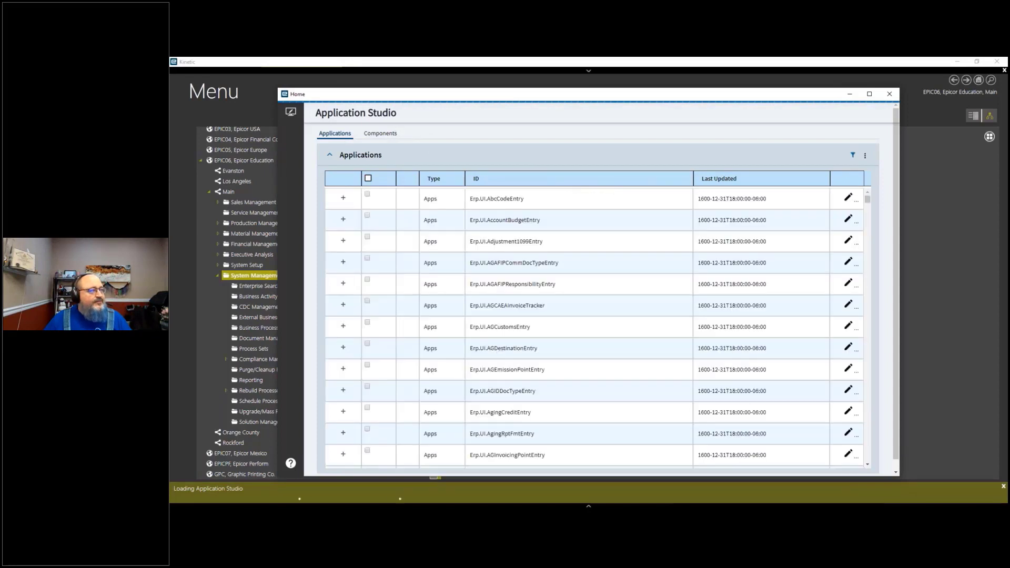
scroll(506, 223, "down", 10)
scroll(506, 224, "down", 5)
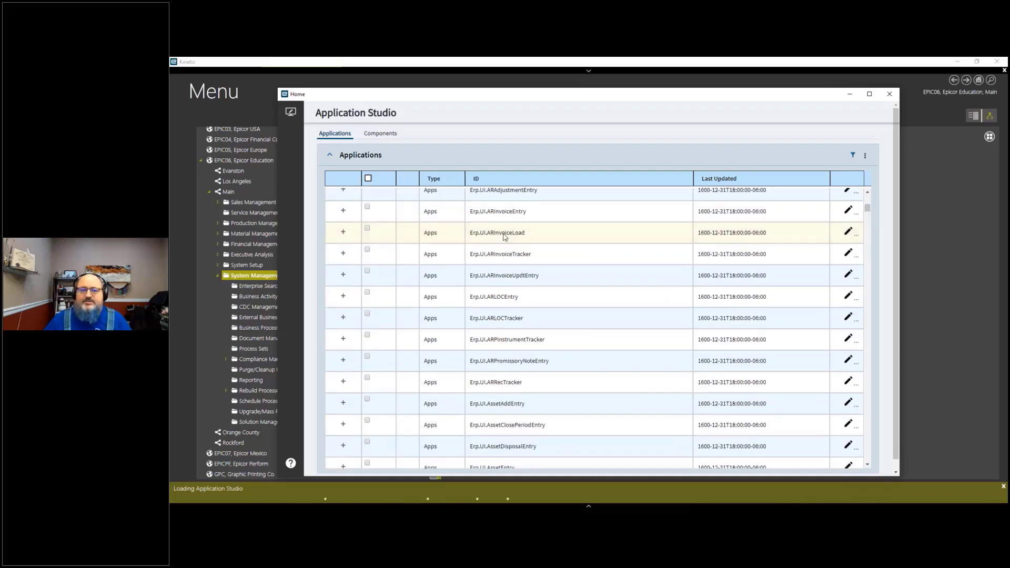
scroll(550, 210, "up", 15)
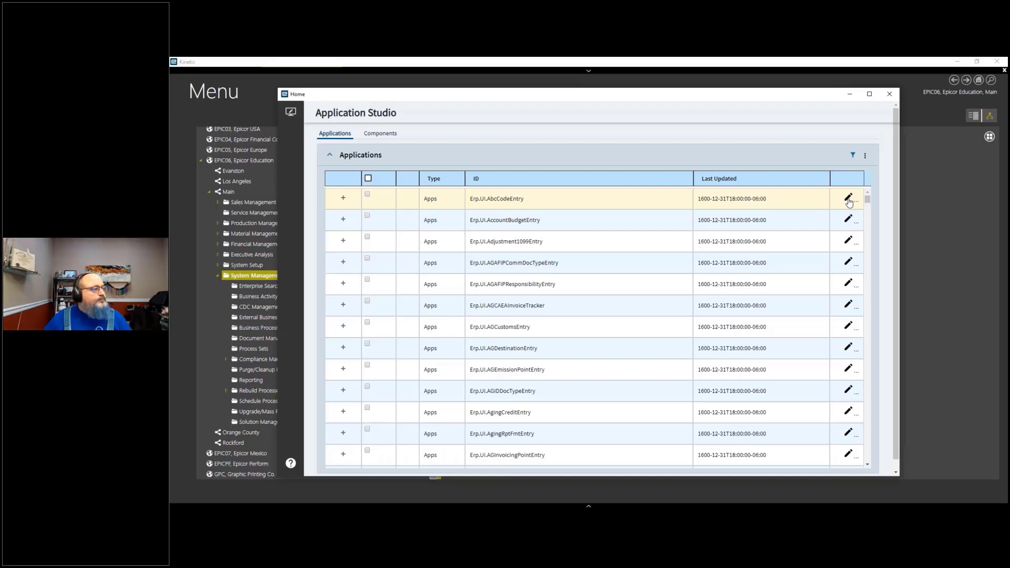
left_click(384, 135)
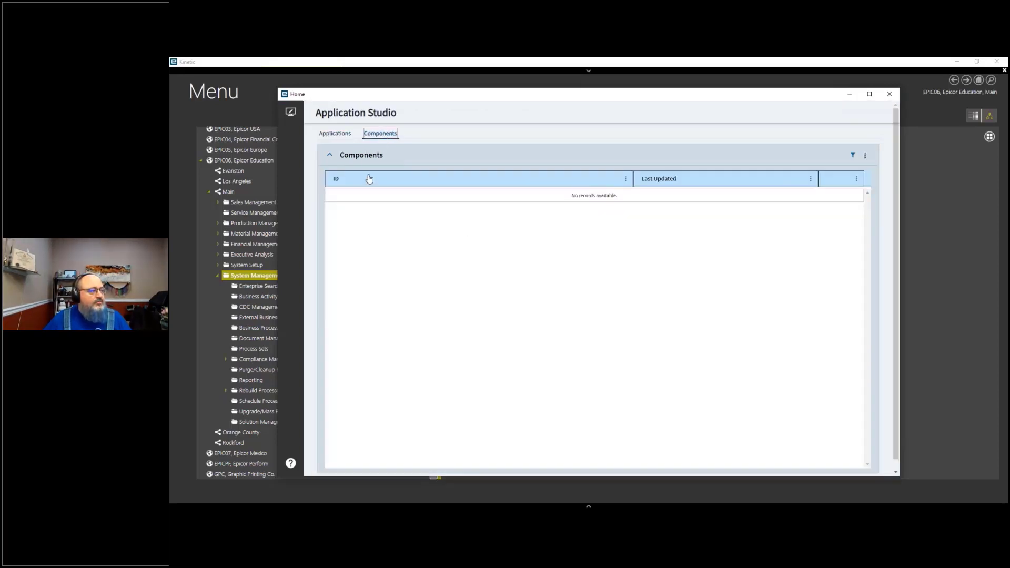
left_click(334, 135)
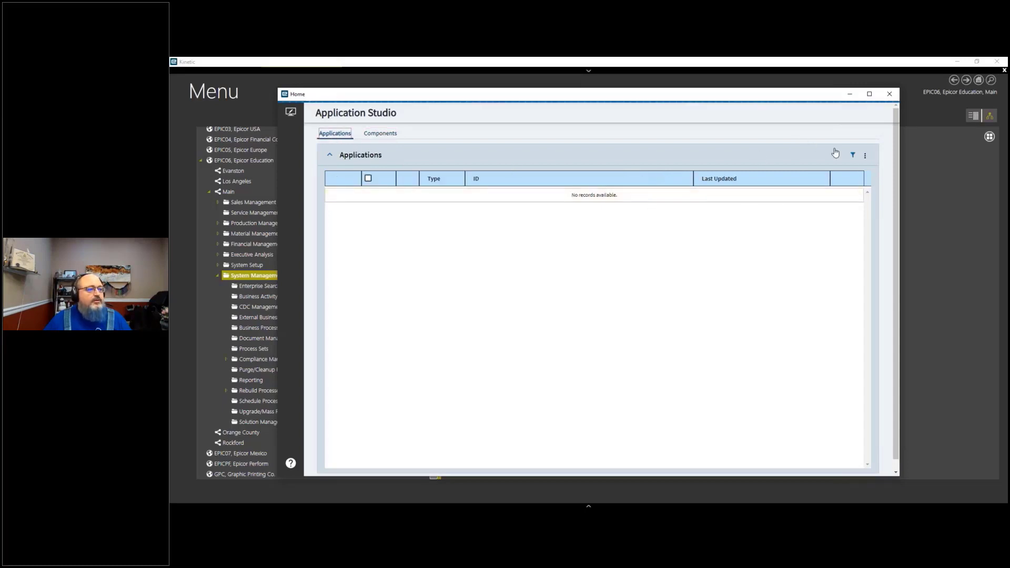
Step: Filter the applications by ID for partent and open Erp.UI.PartEntry for editing
left_click(853, 156)
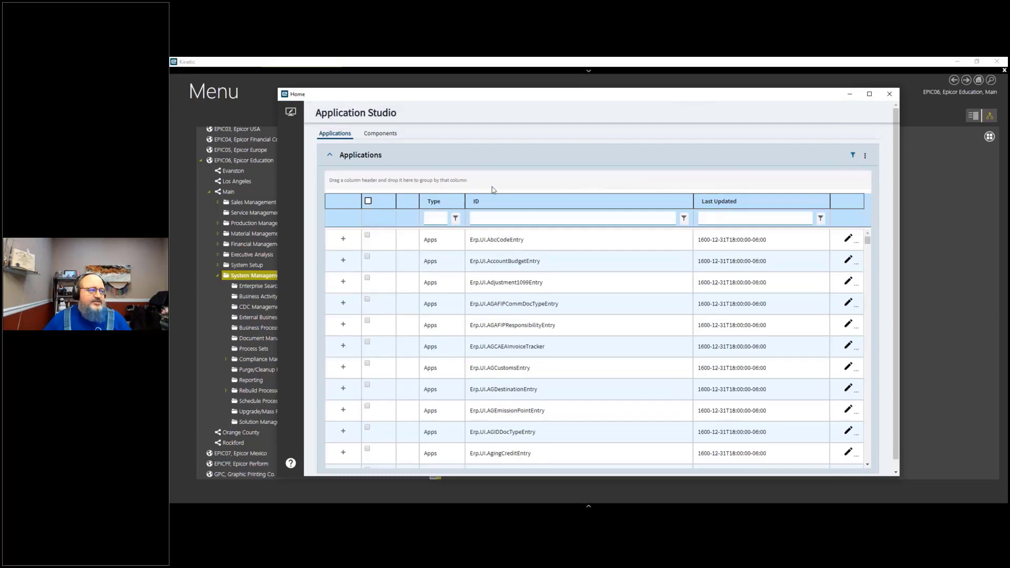
left_click(495, 220)
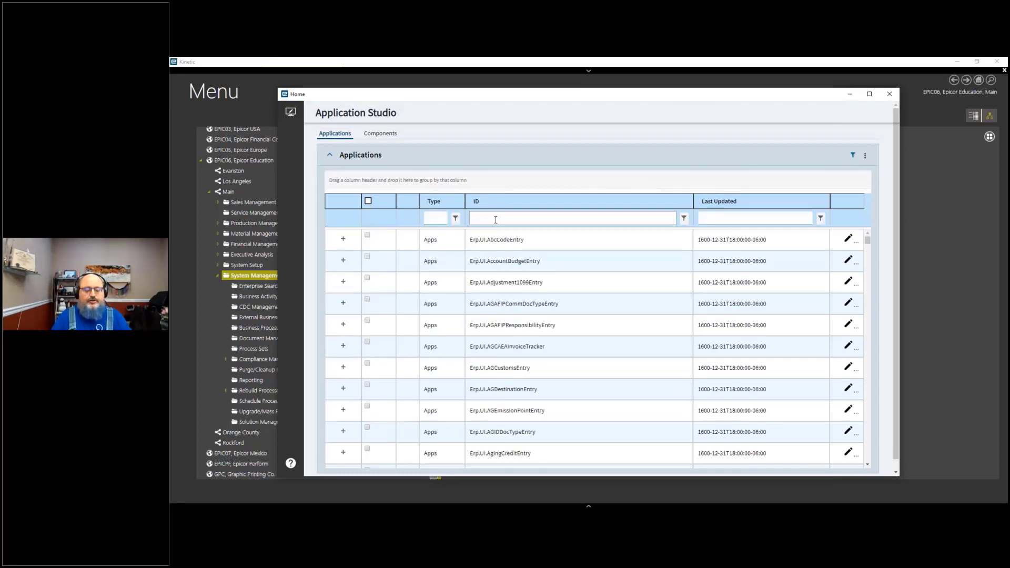
type("partentry")
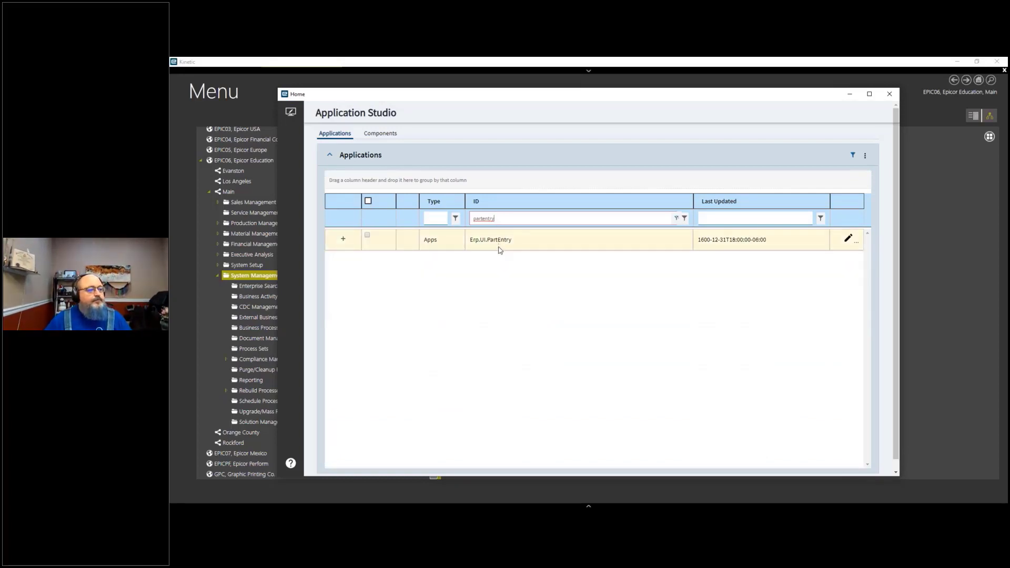
left_click(849, 240)
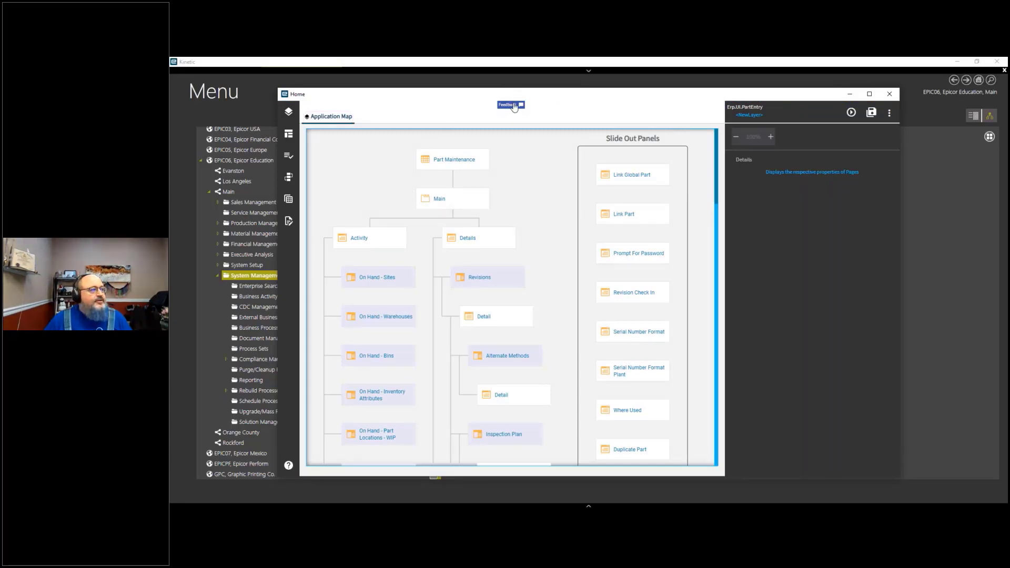
Step: Open the Feedback form, look over its name and email fields, and close it
left_click(515, 107)
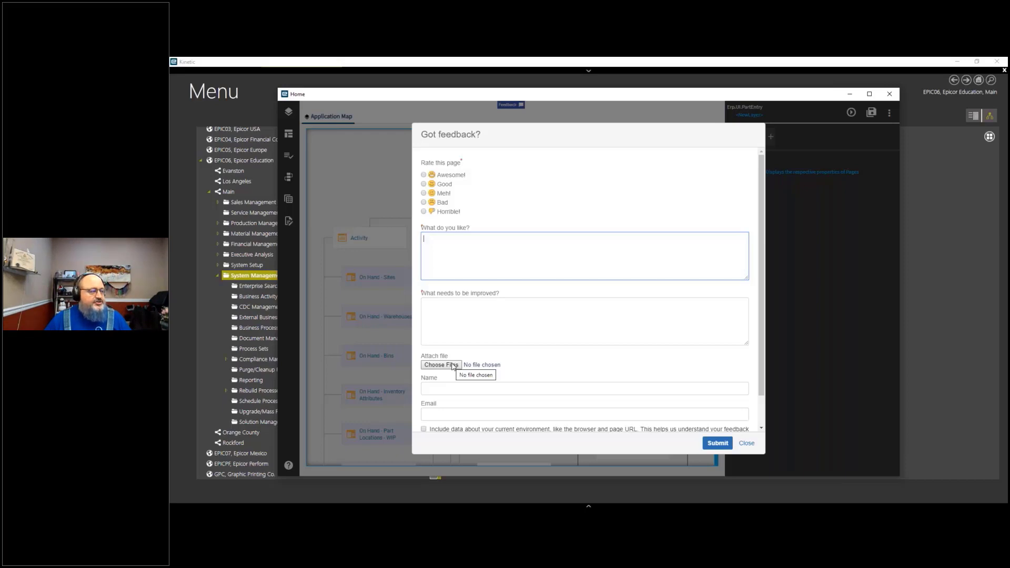
left_click(465, 396)
left_click(465, 416)
scroll(487, 371, "down", 1)
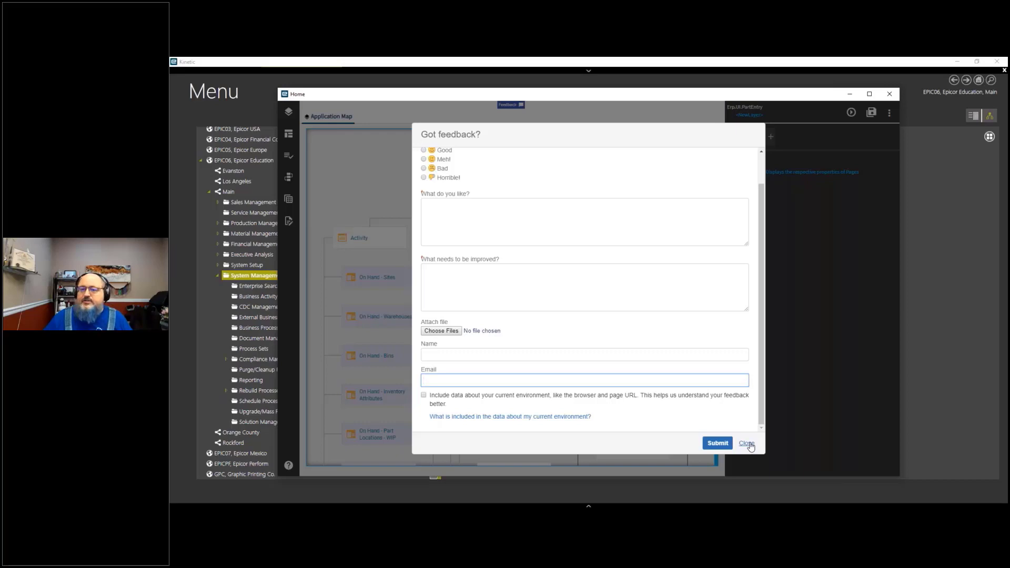
left_click(747, 444)
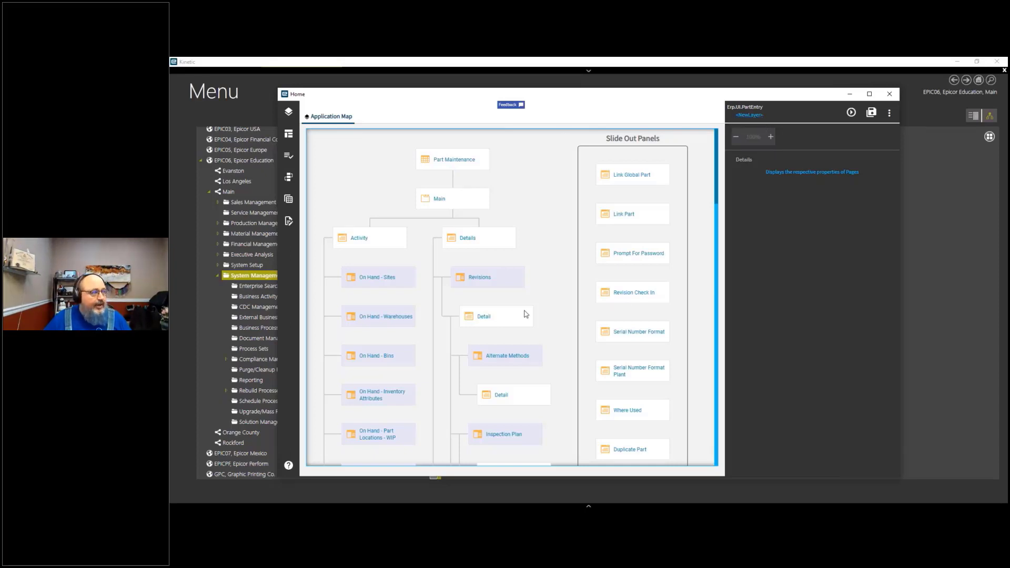
Step: Select the Part Maintenance, Main and Details pages in the application map to view their properties
left_click(456, 159)
left_click(464, 200)
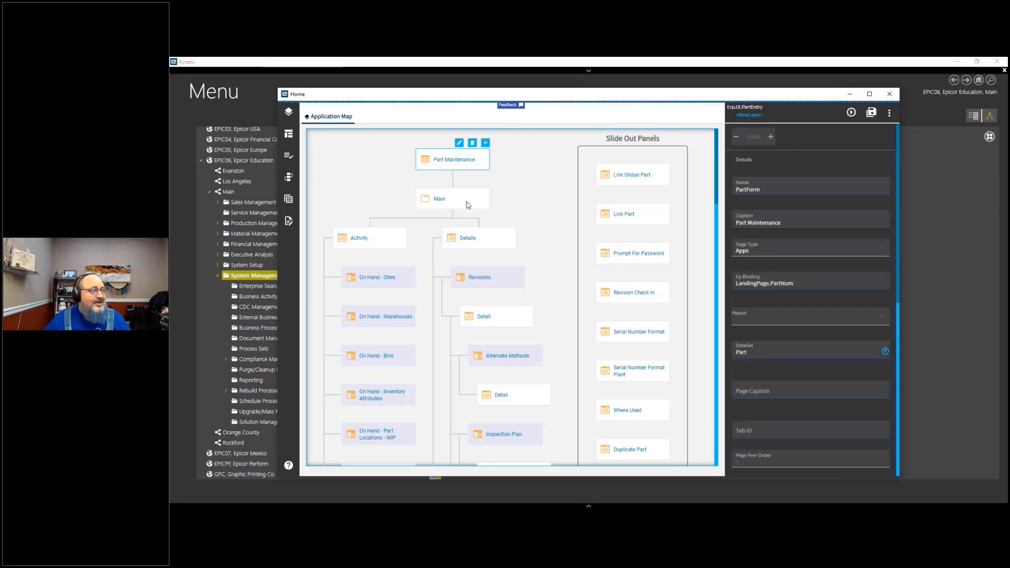
left_click(480, 243)
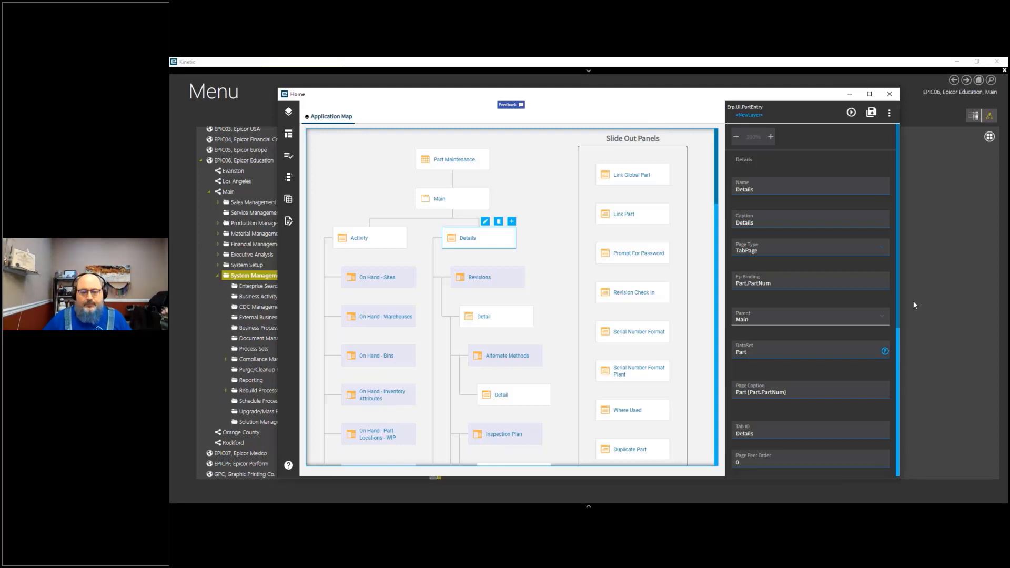
key("alt+Tab")
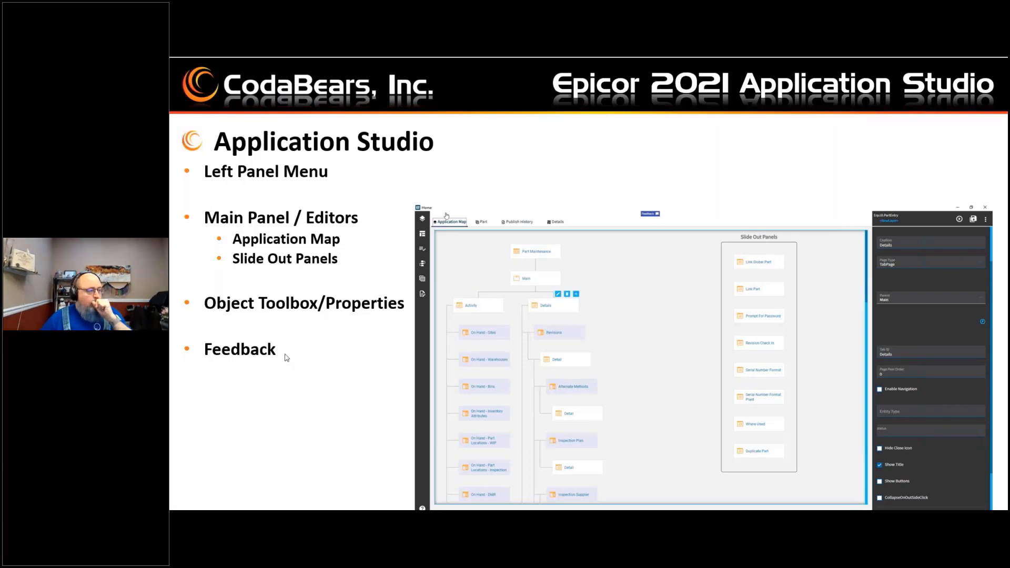
left_click(343, 346)
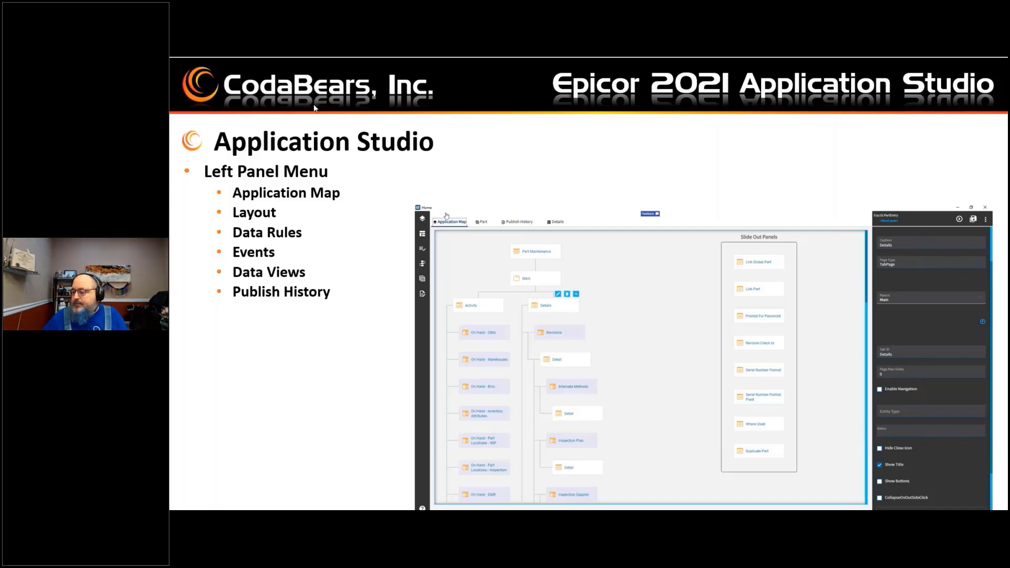
key("alt+Tab")
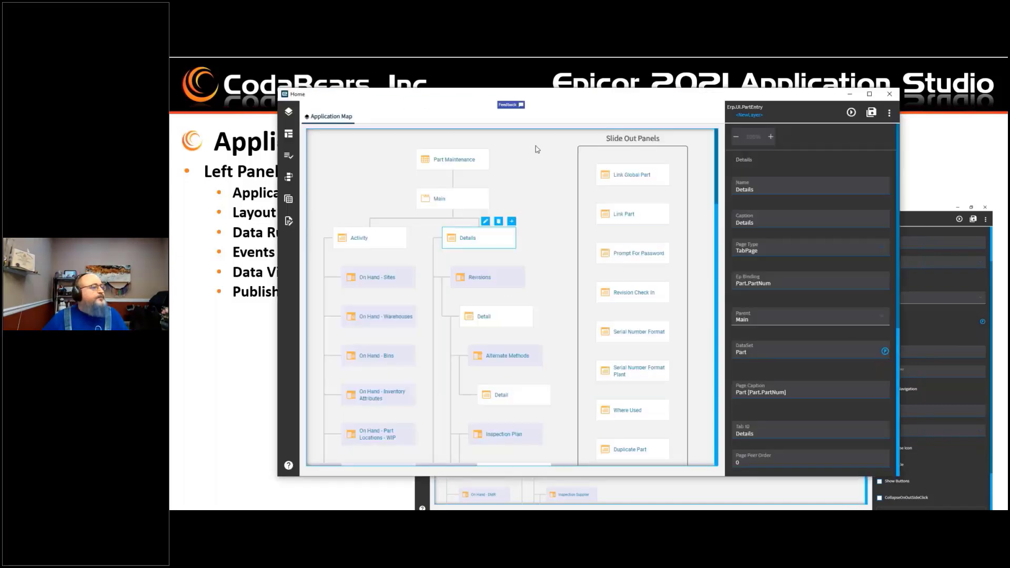
Step: Open the Layout panel and expand Part Maintenance and Main in the layouts tree
left_click(289, 135)
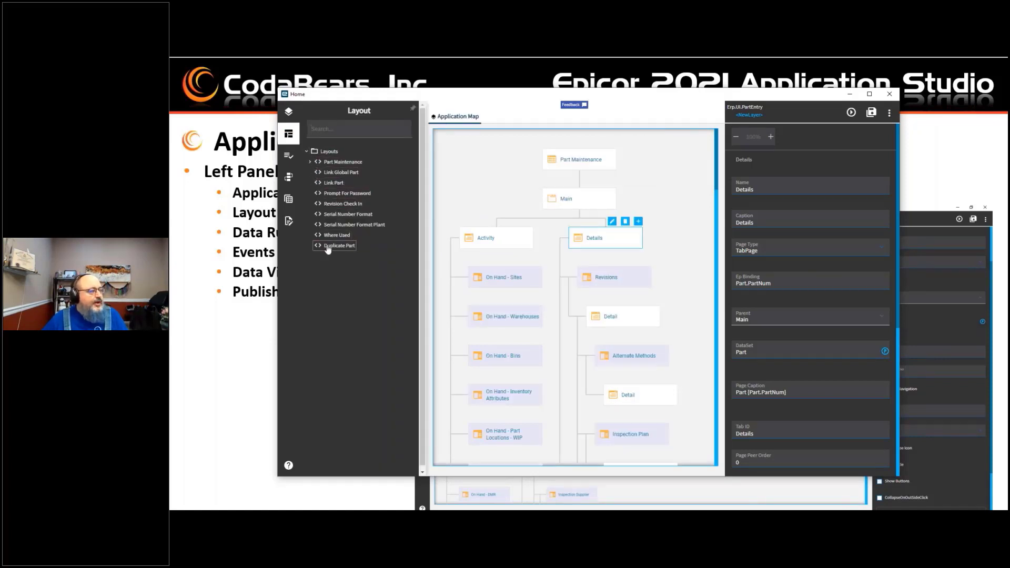
left_click(310, 162)
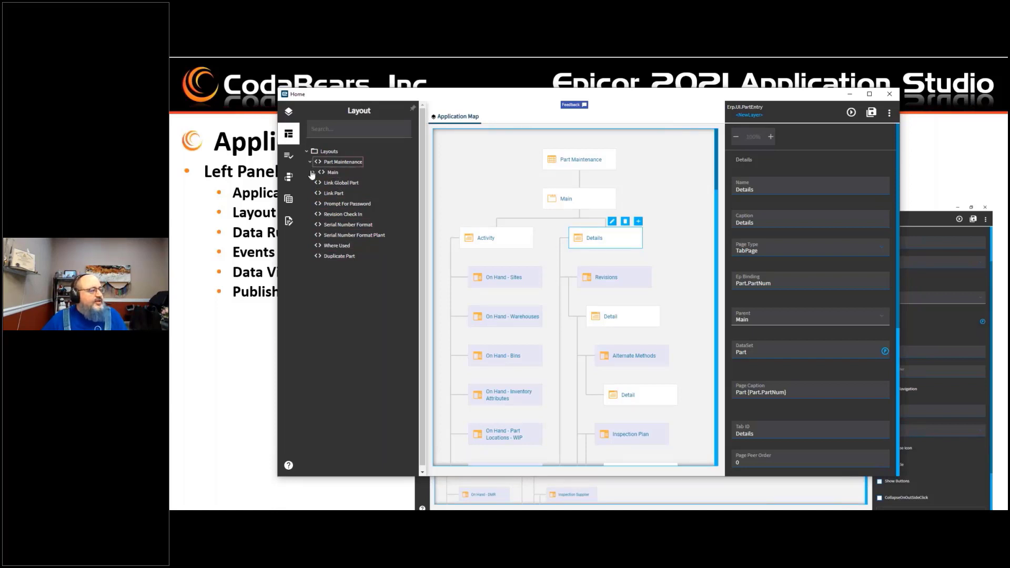
left_click(313, 172)
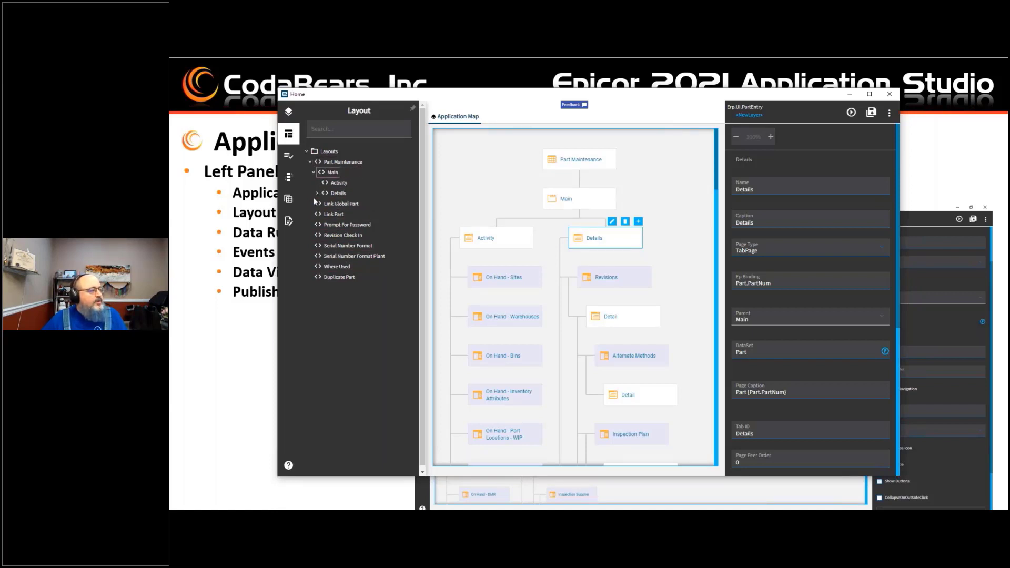
Step: Expand the Details layout in the layouts tree and browse the Data Rules and Events panels
left_click(317, 194)
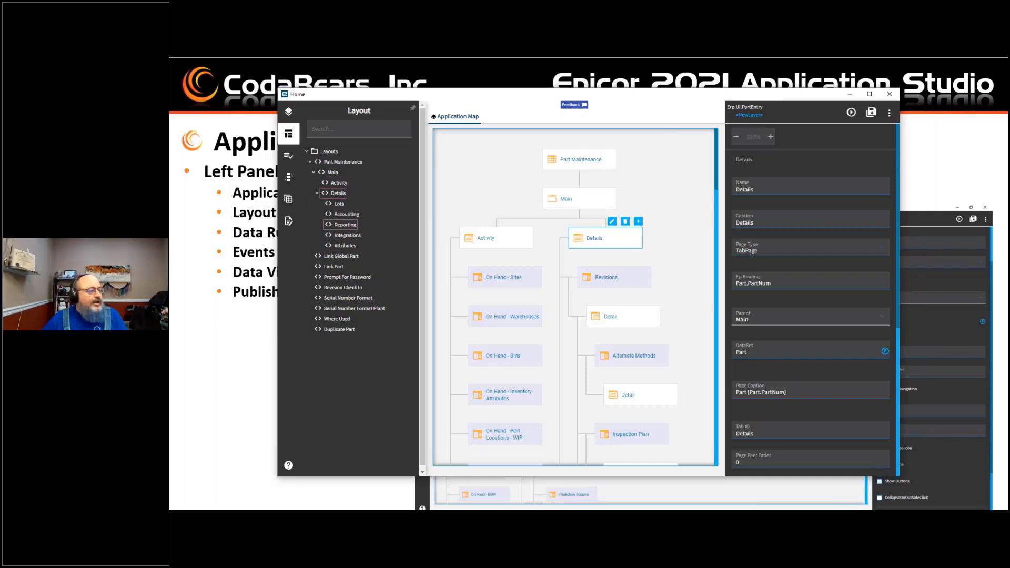
left_click(289, 158)
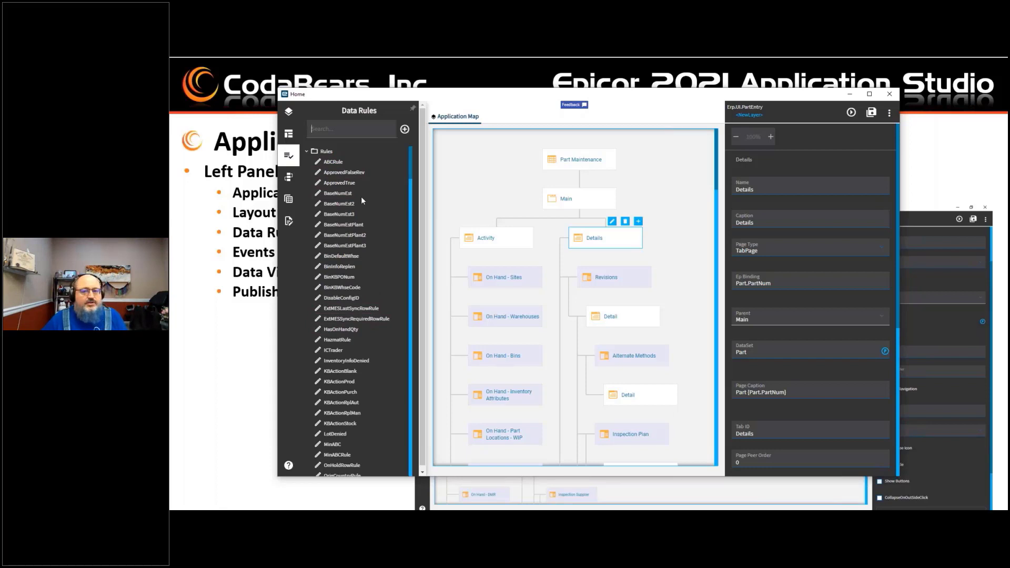
left_click(290, 177)
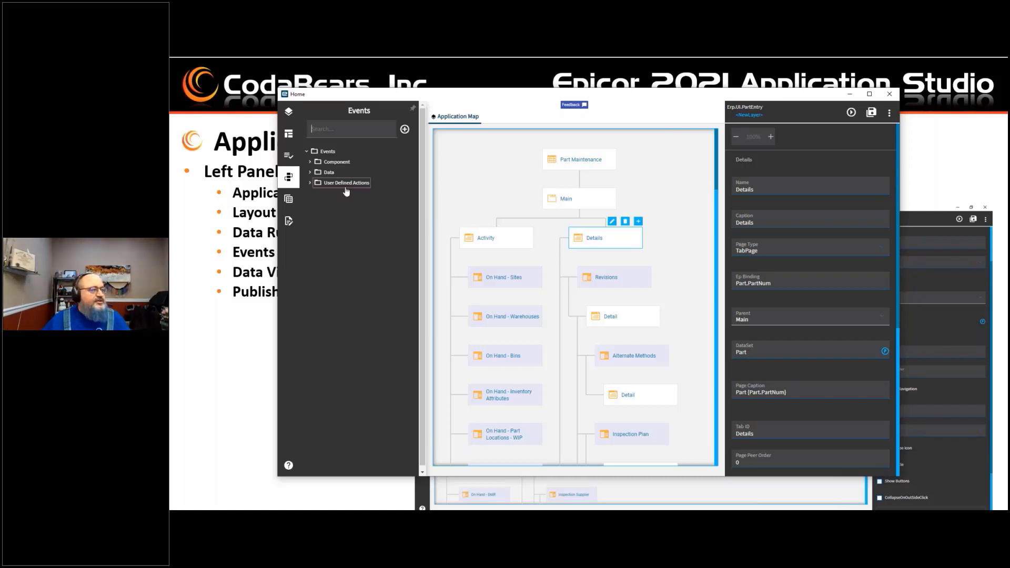
Step: Open the Data Views panel, scroll through the list of views, and open the Publish History
left_click(290, 201)
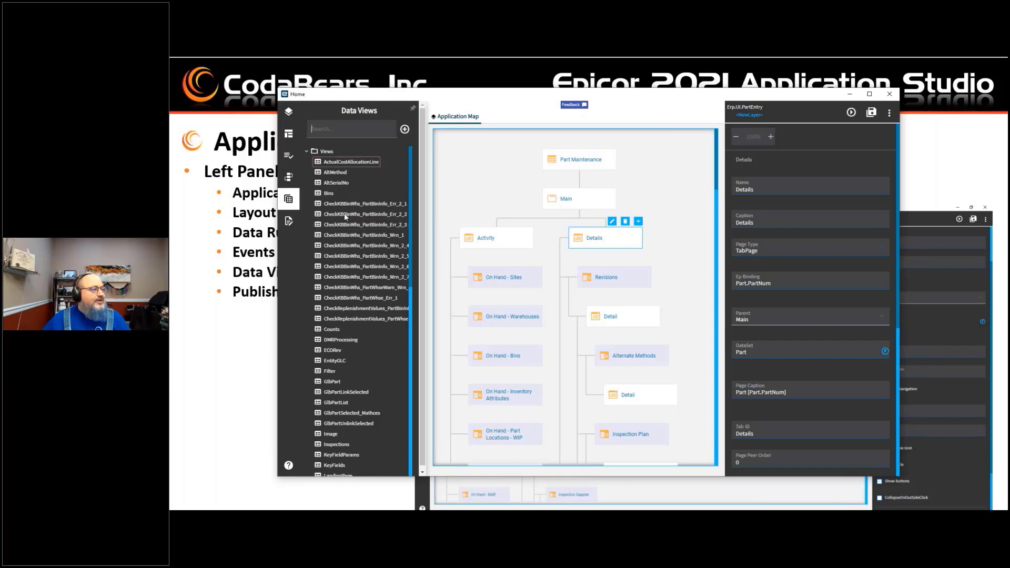
scroll(339, 343, "down", 15)
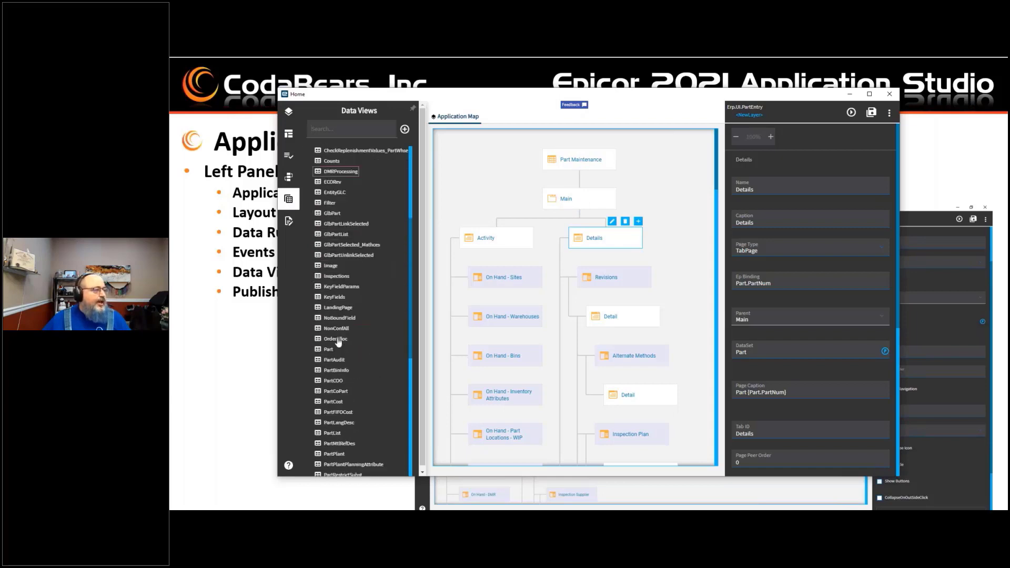
scroll(342, 335, "down", 3)
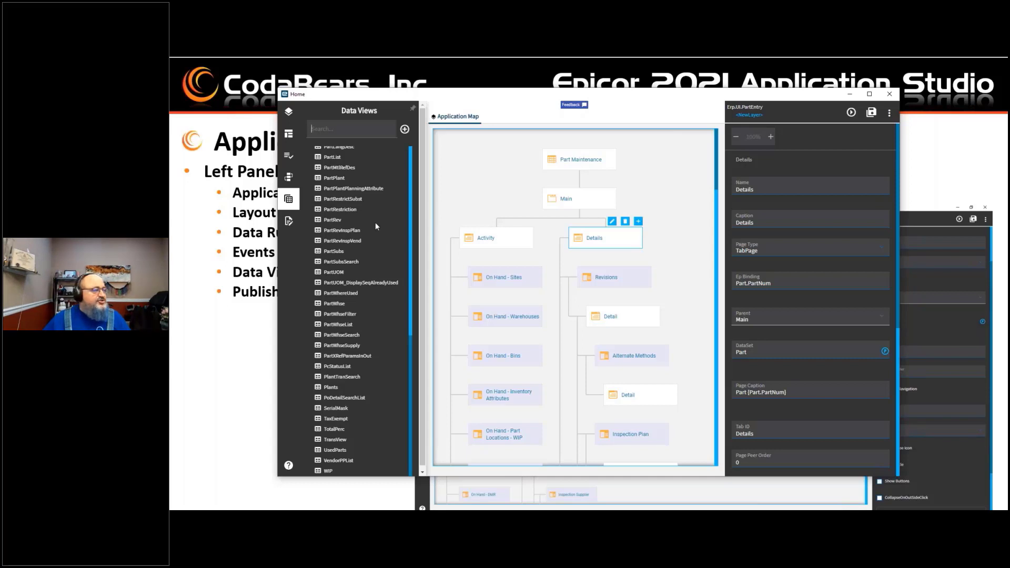
left_click(288, 223)
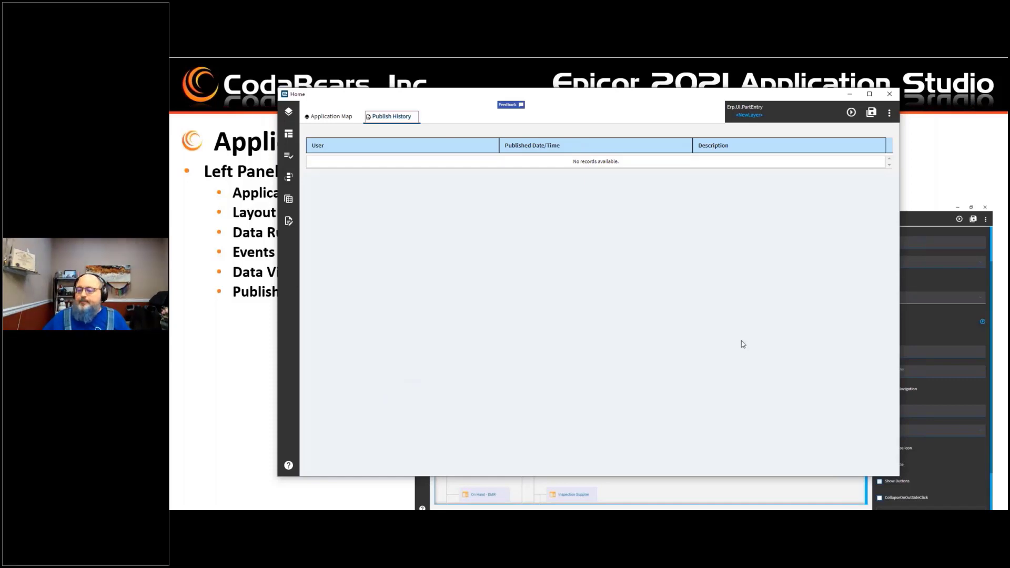
Step: Open the Application Studio help, read the Welcome to Application Studio article, and close the browser
left_click(288, 466)
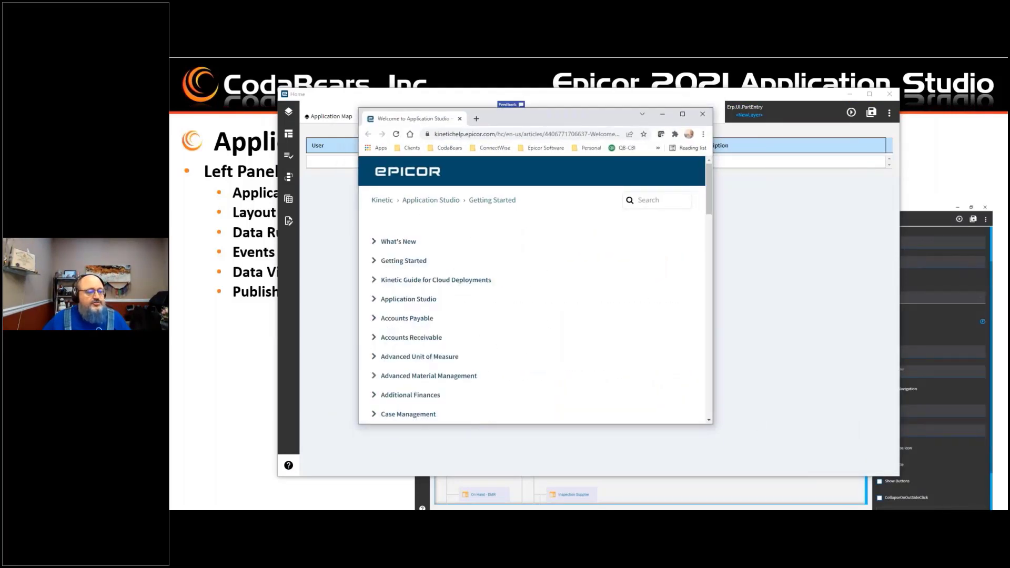
left_click_drag(713, 427, 911, 476)
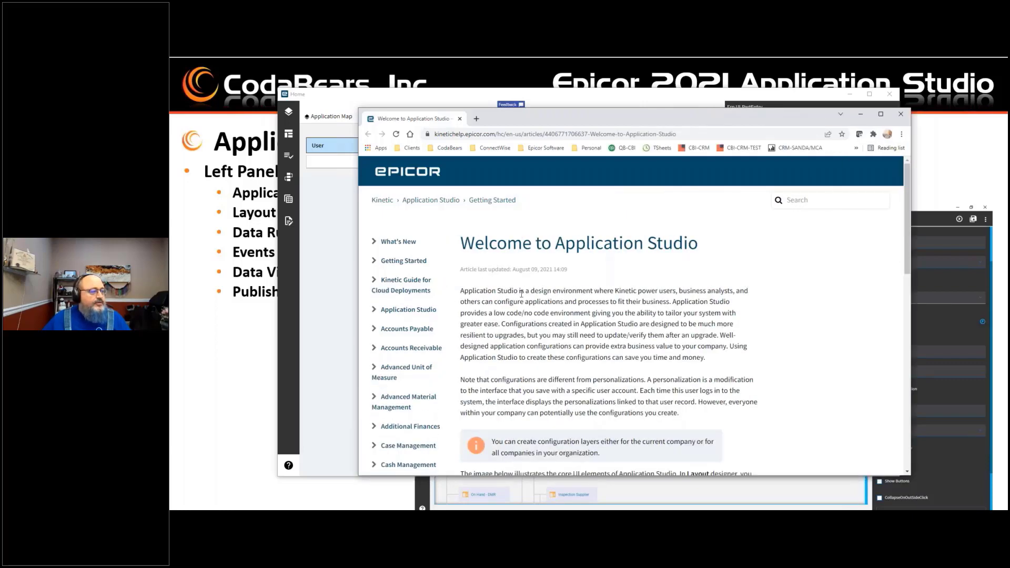
scroll(521, 294, "down", 3)
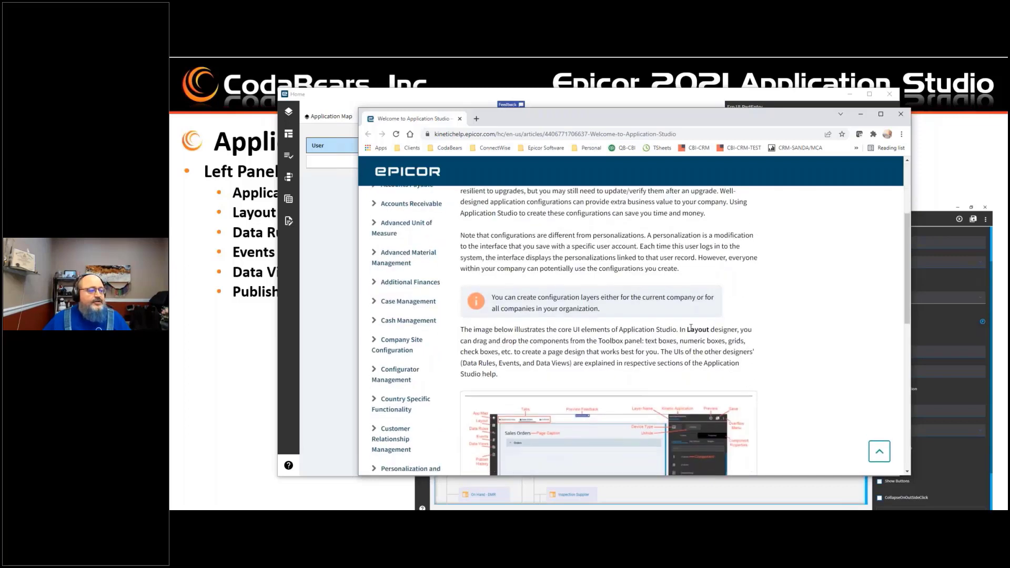
scroll(691, 327, "down", 6)
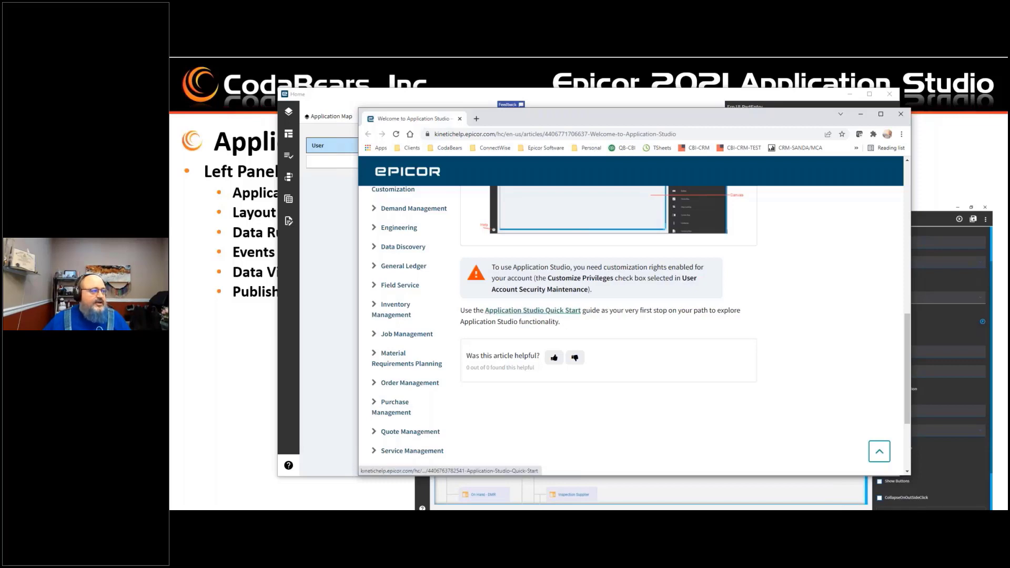
scroll(632, 326, "up", 4)
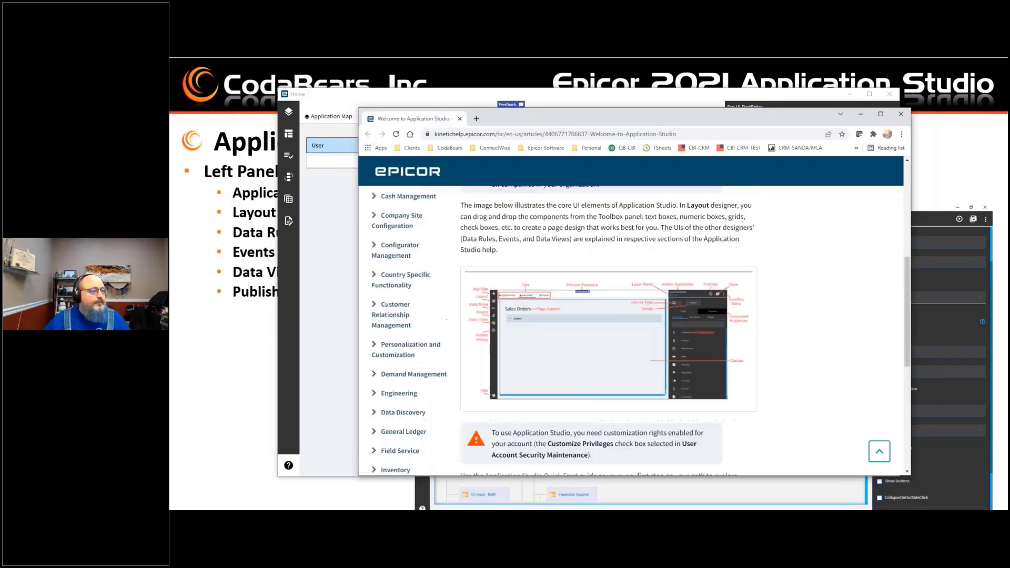
left_click(901, 114)
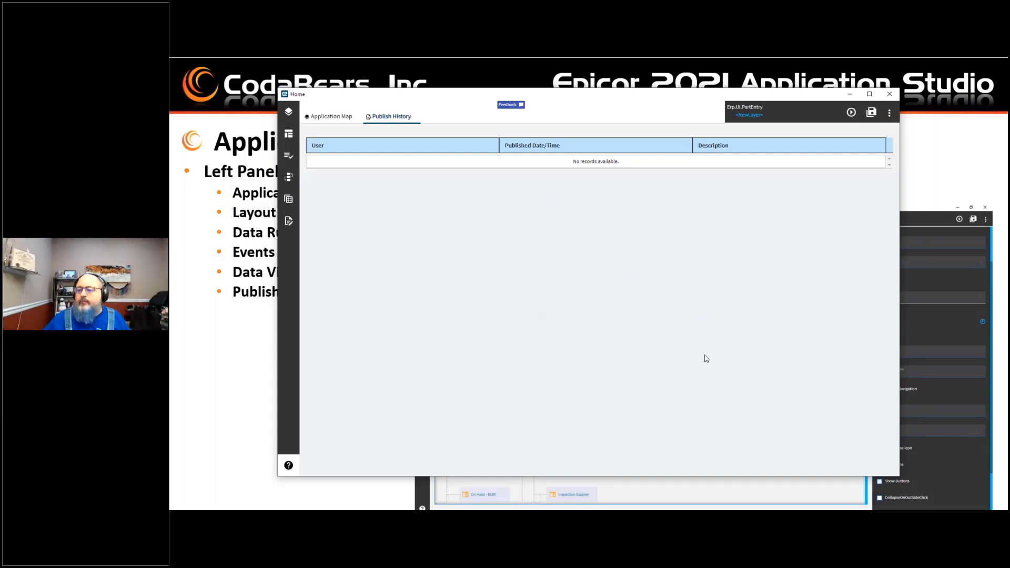
Step: Open the Part Maintenance layout from the Layout panel and view the Parts grid's action menu
key("alt+Tab")
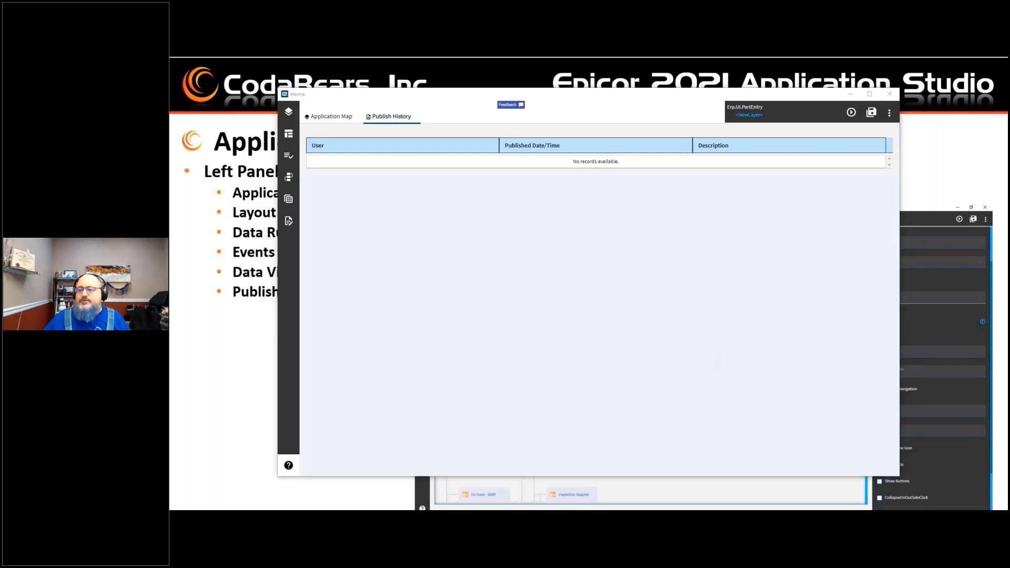
left_click(289, 136)
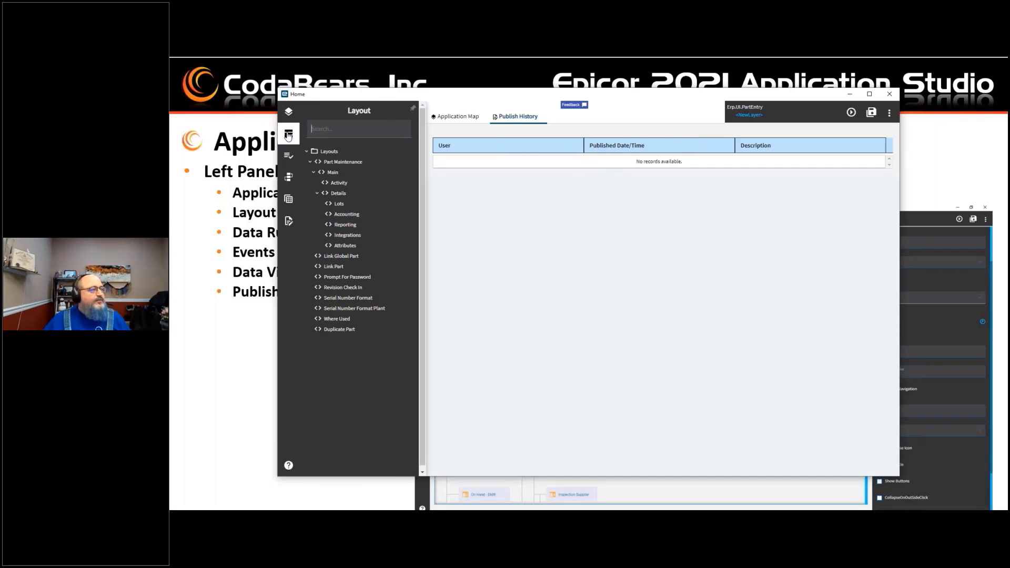
left_click(334, 164)
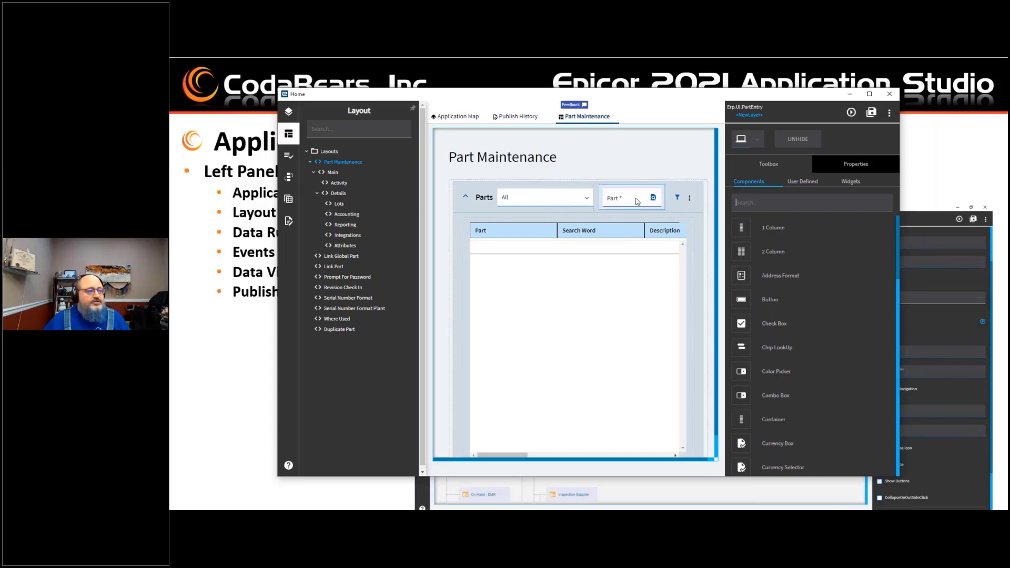
left_click(690, 202)
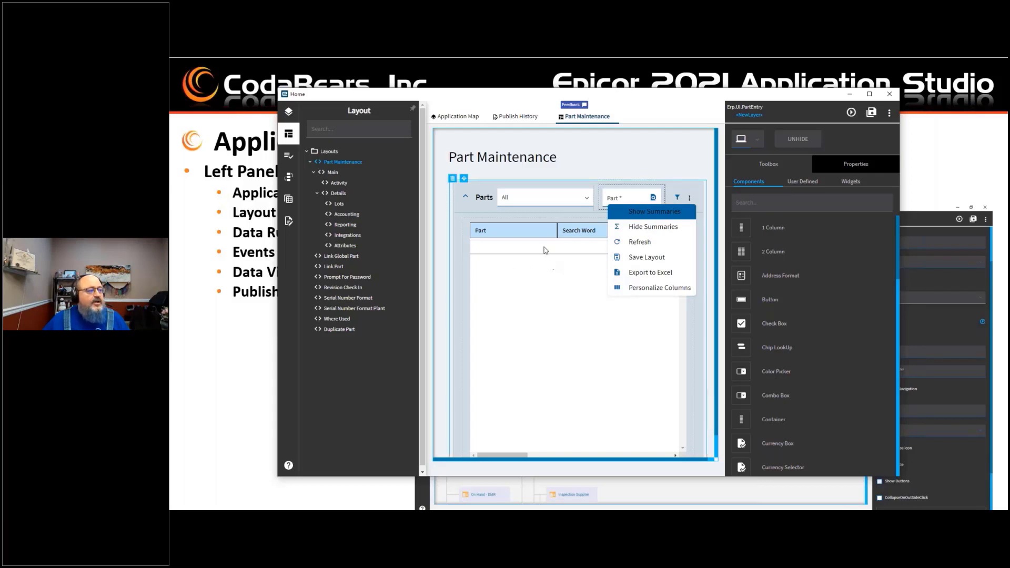
left_click(690, 200)
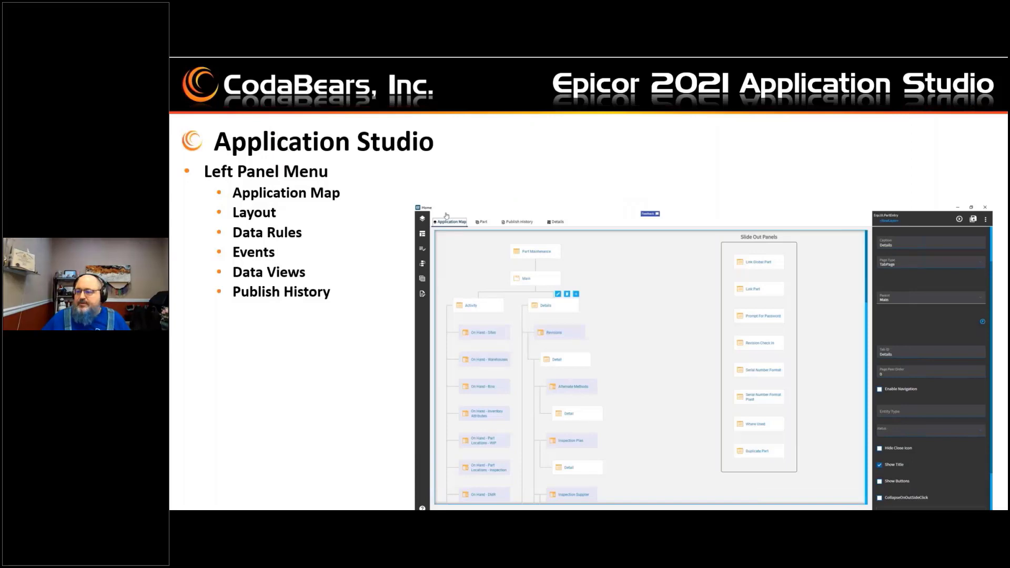
left_click(657, 277)
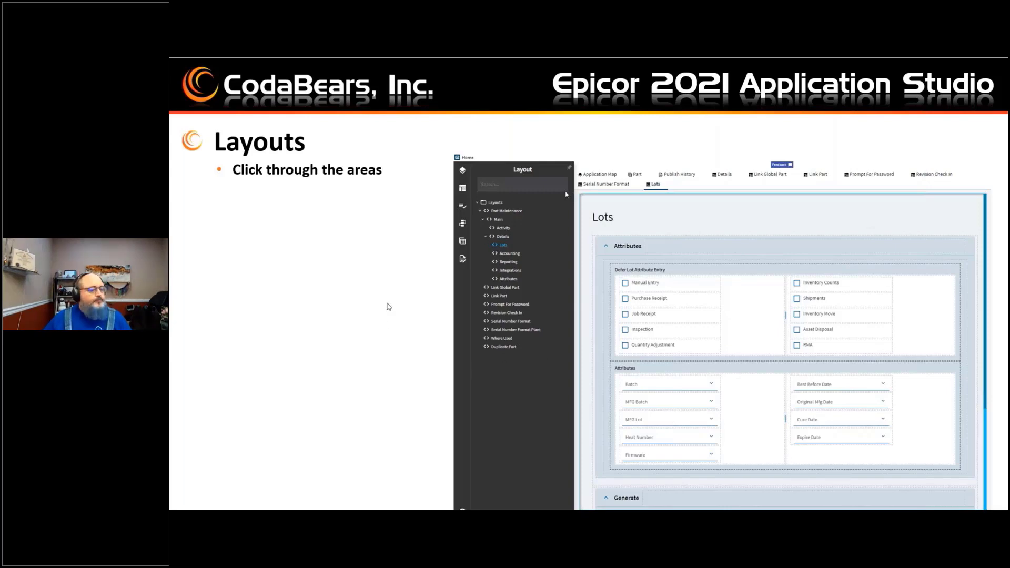
left_click(389, 307)
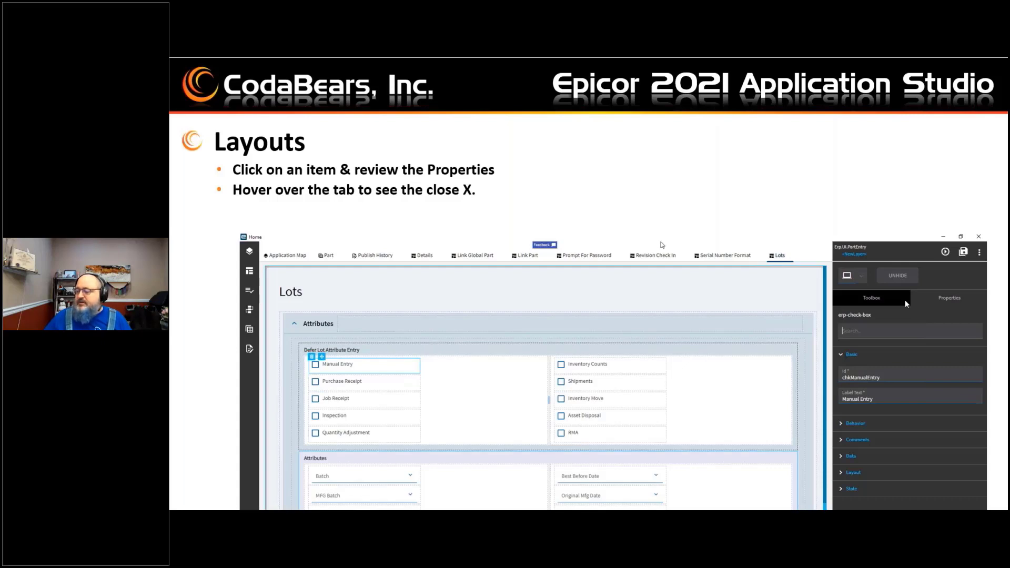
key("alt+Tab")
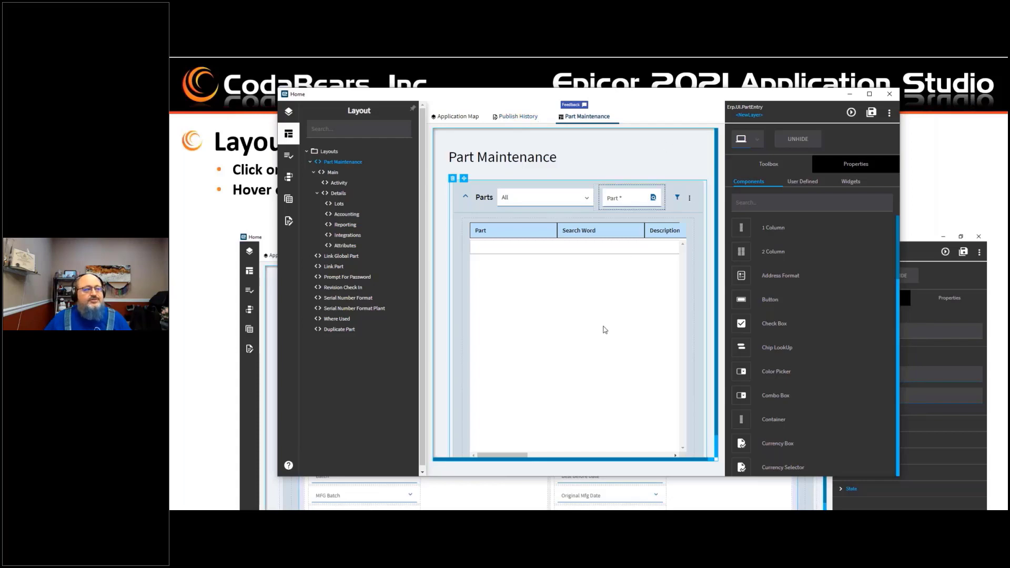
Step: Switch between the Application Map and Part Maintenance tabs and open the Parts filter dropdown
left_click(541, 117)
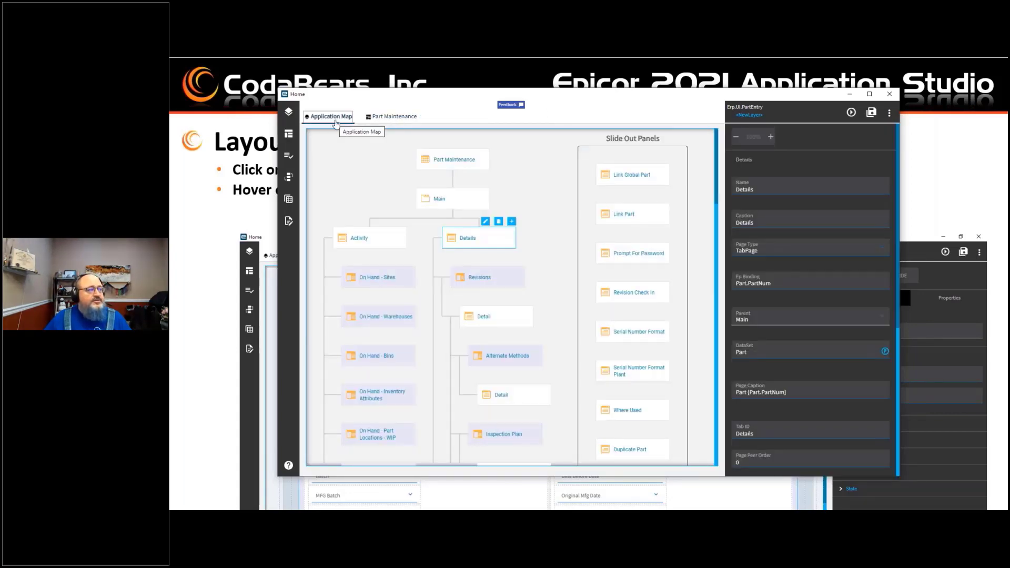
left_click(392, 121)
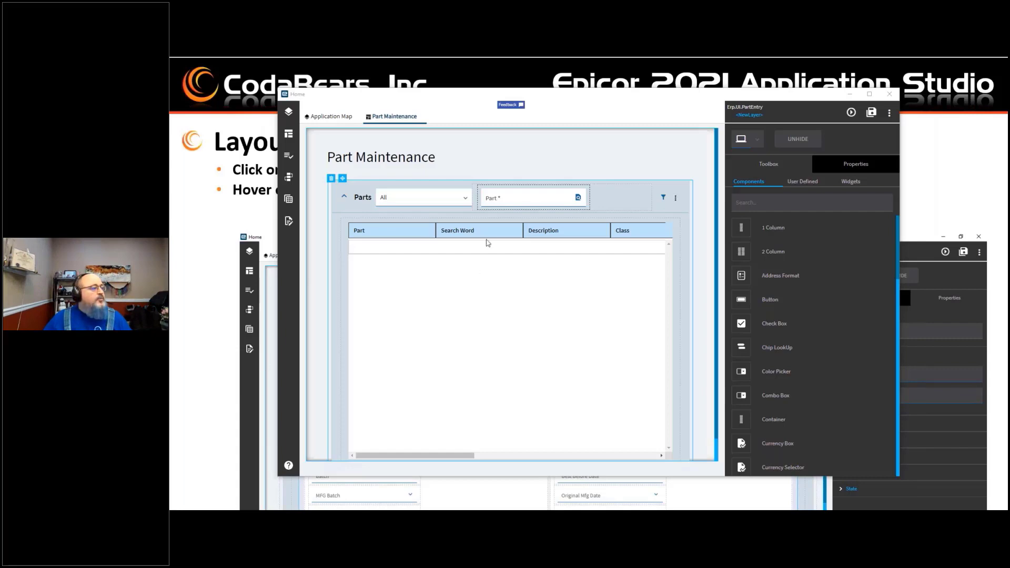
left_click(441, 206)
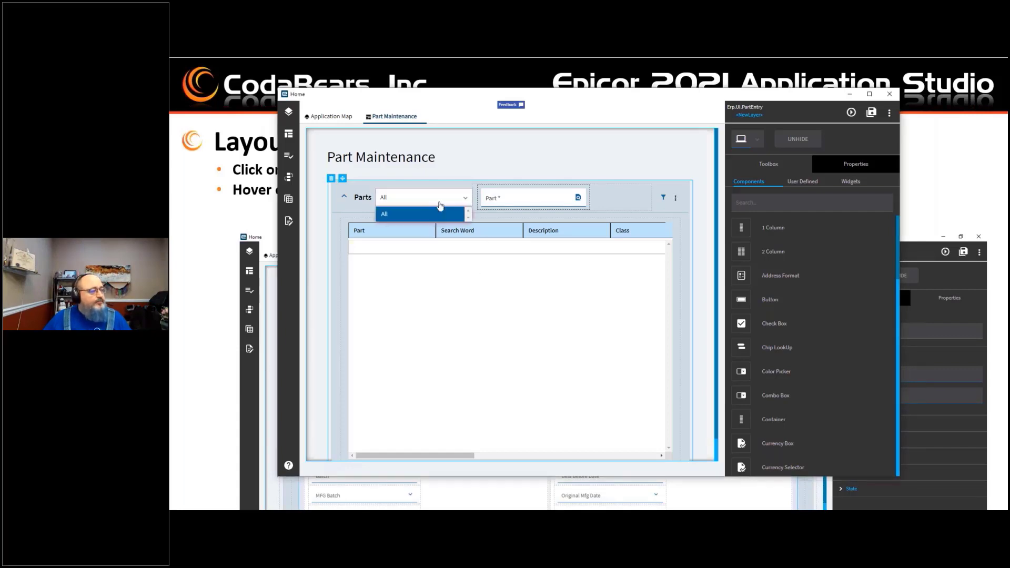
Step: Select the Part text box and set its Label Text to Pick Your Part
left_click(538, 193)
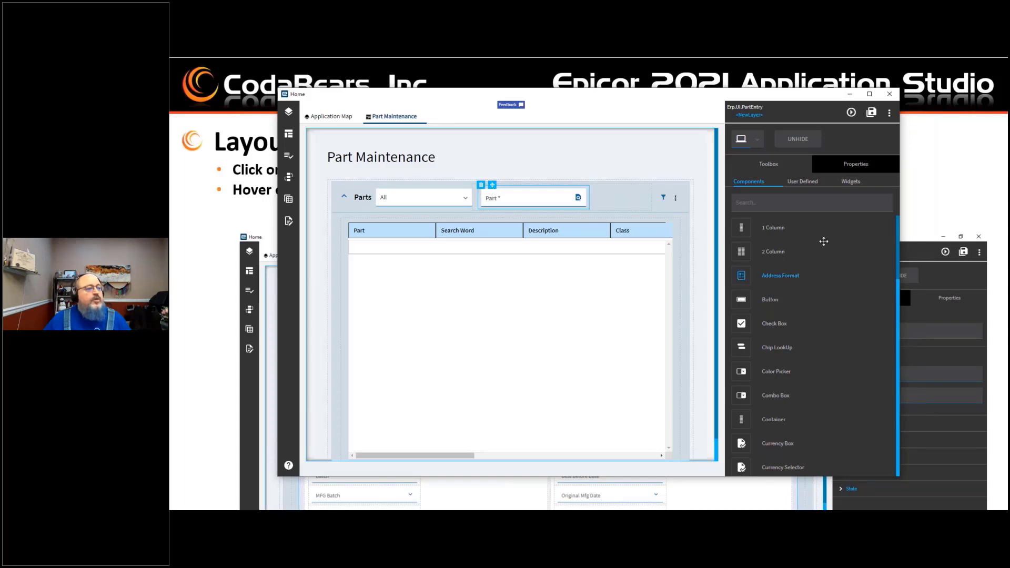
left_click(858, 165)
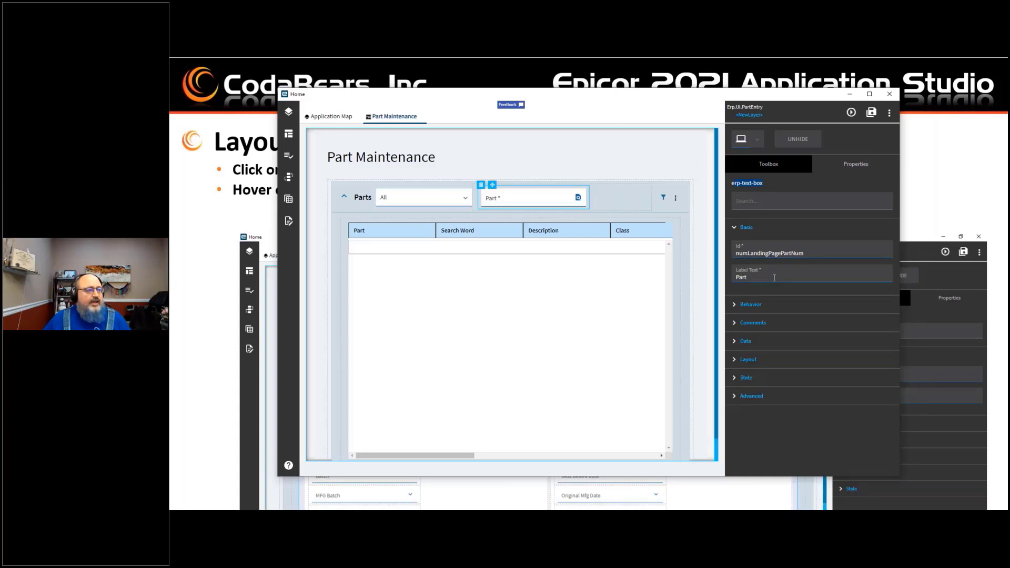
left_click(774, 278)
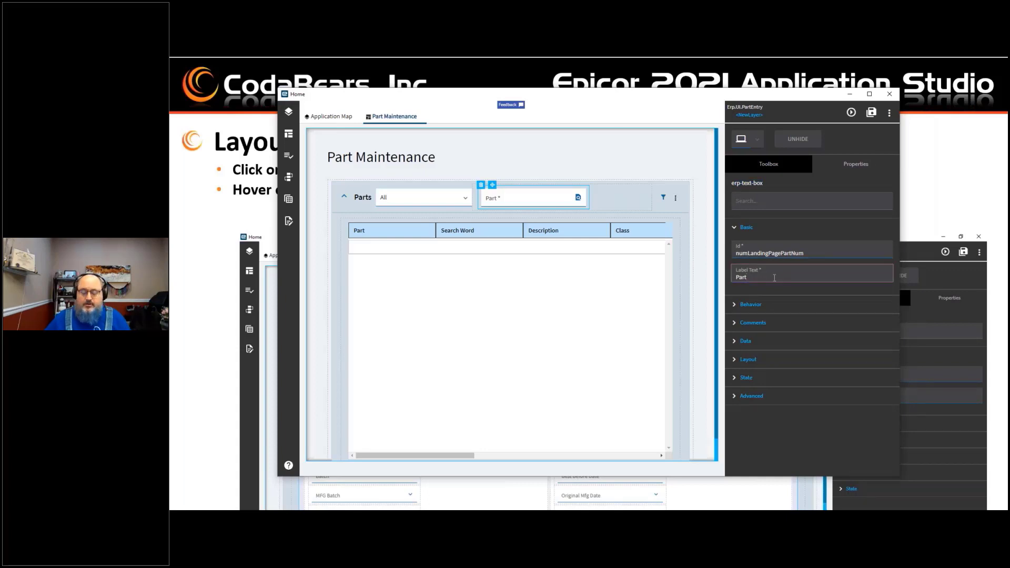
type("Pick Your")
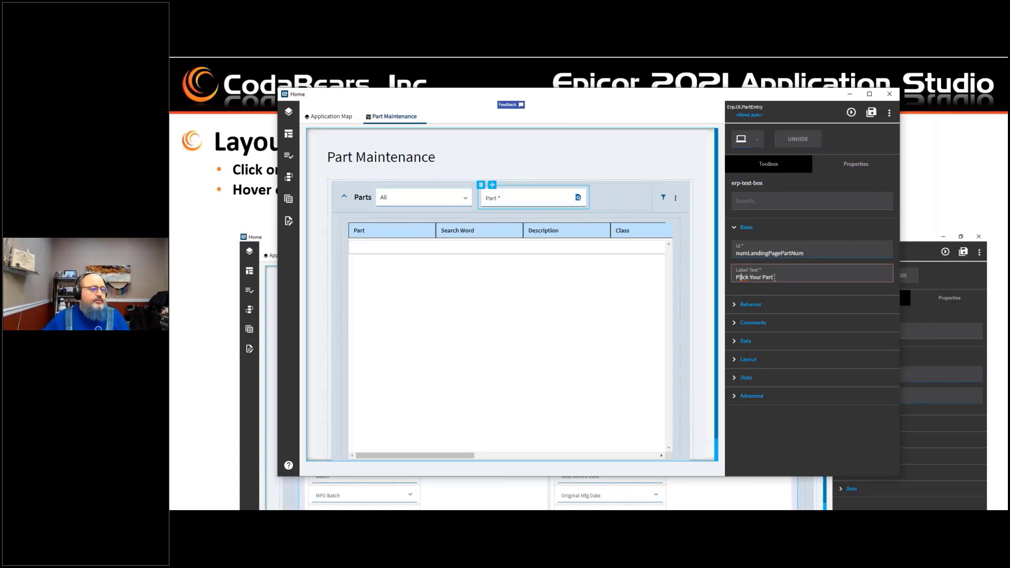
key("BackSpace")
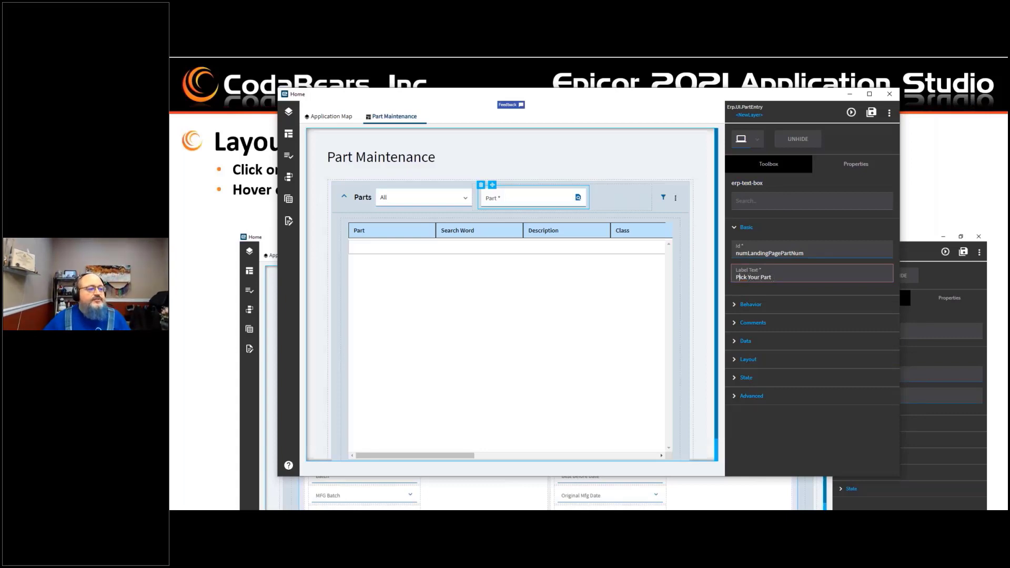
left_click(789, 200)
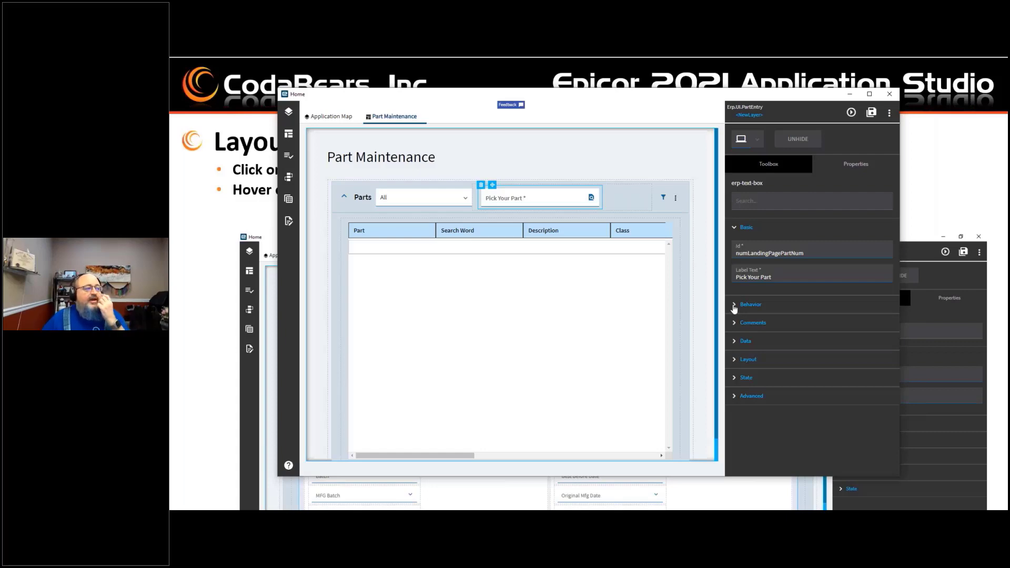
Step: Expand the text box's Behaviour, Comments and Data property groups to review them
left_click(736, 307)
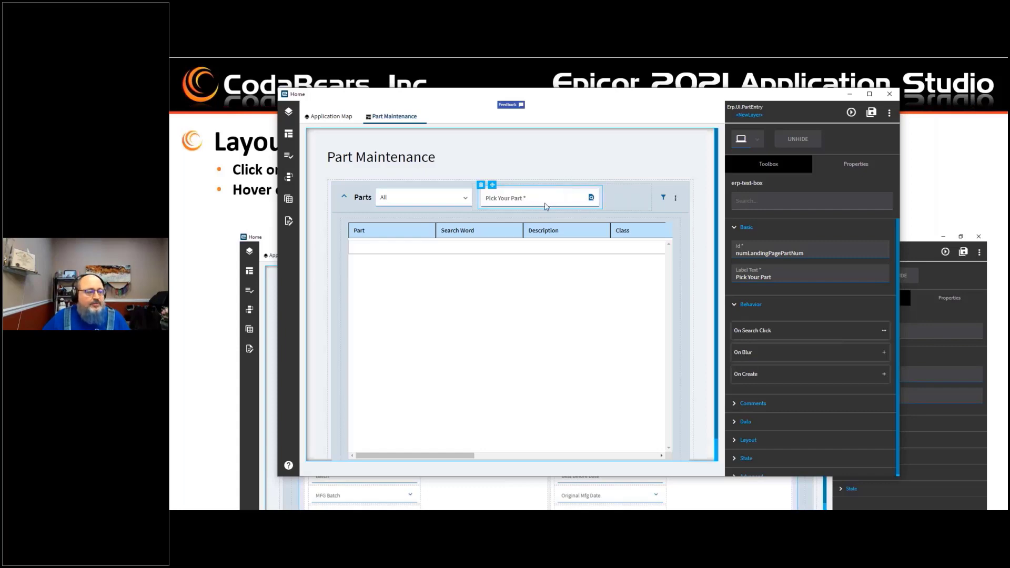
left_click(735, 405)
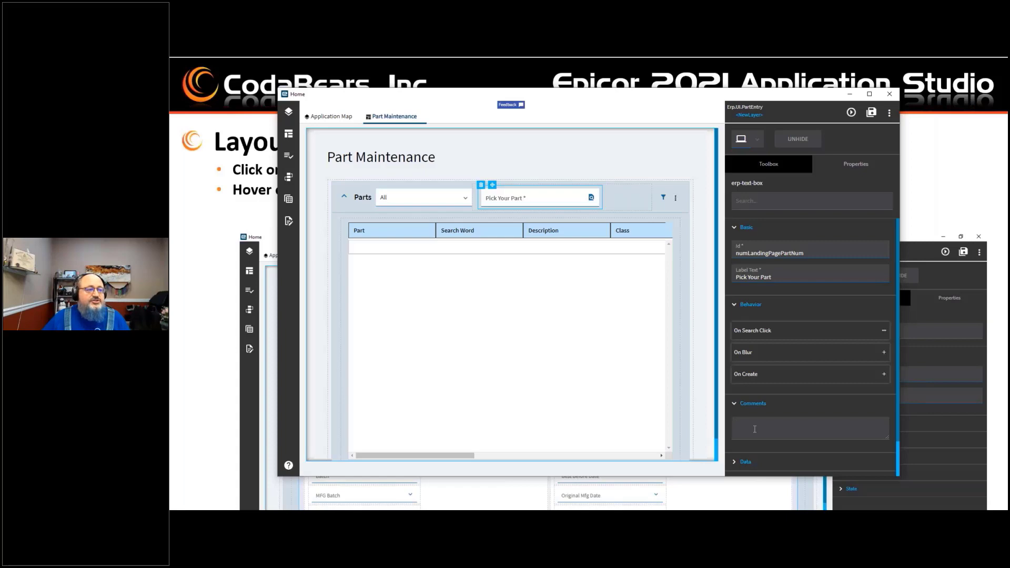
left_click(754, 430)
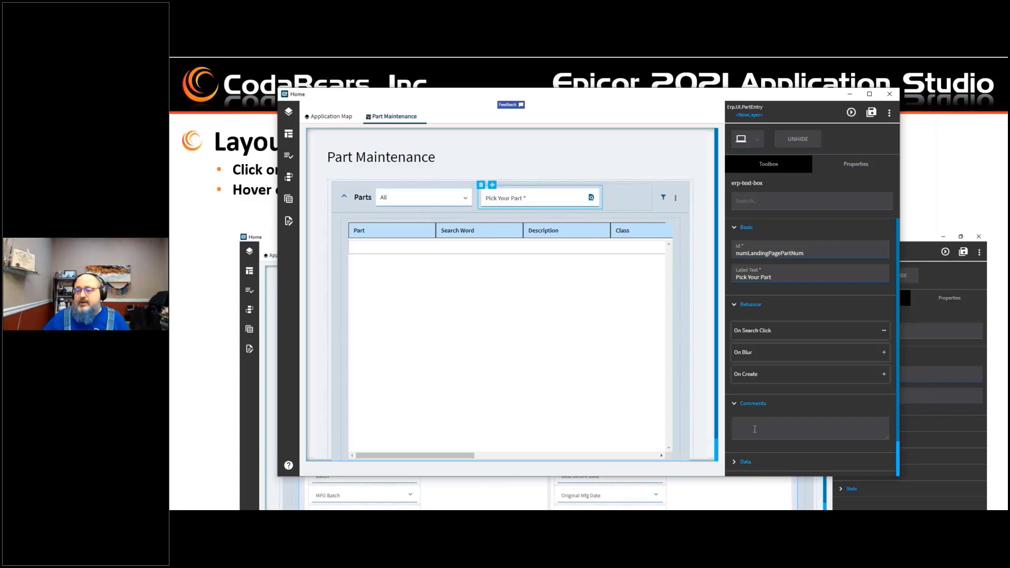
scroll(754, 430, "down", 1)
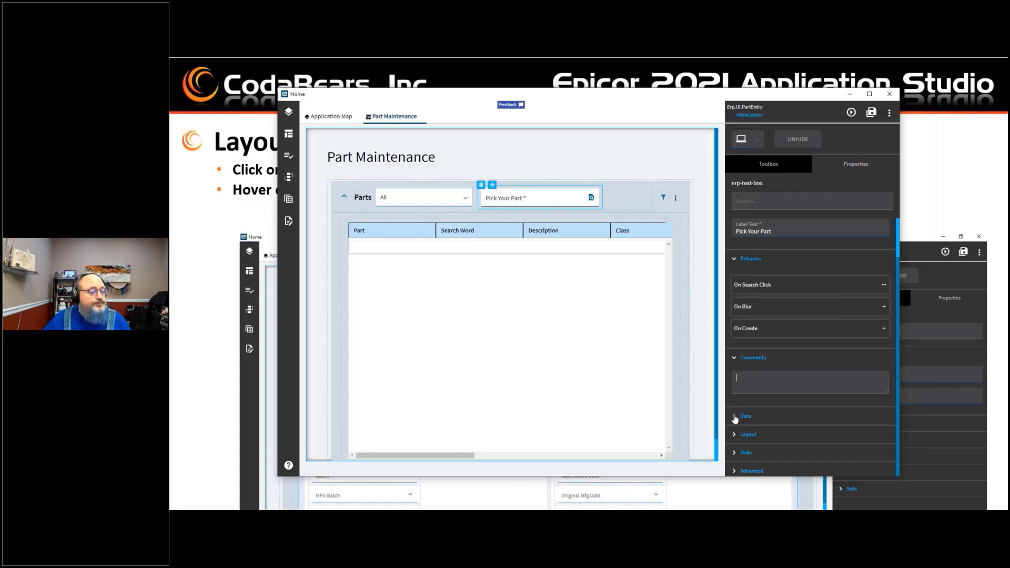
left_click(736, 416)
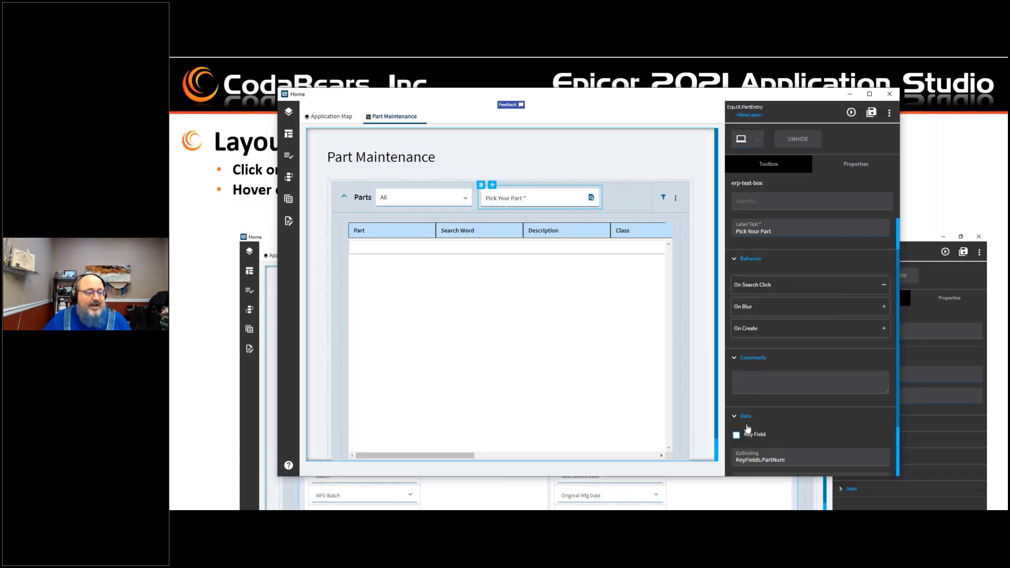
Step: Expand the Layout property group of the selected Part text box
scroll(765, 415, "down", 2)
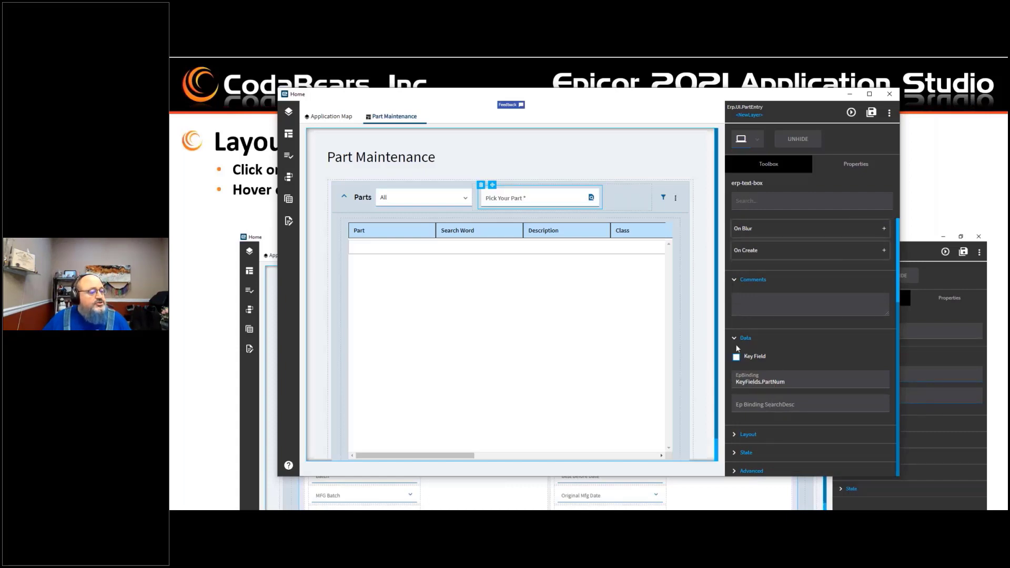
left_click(734, 436)
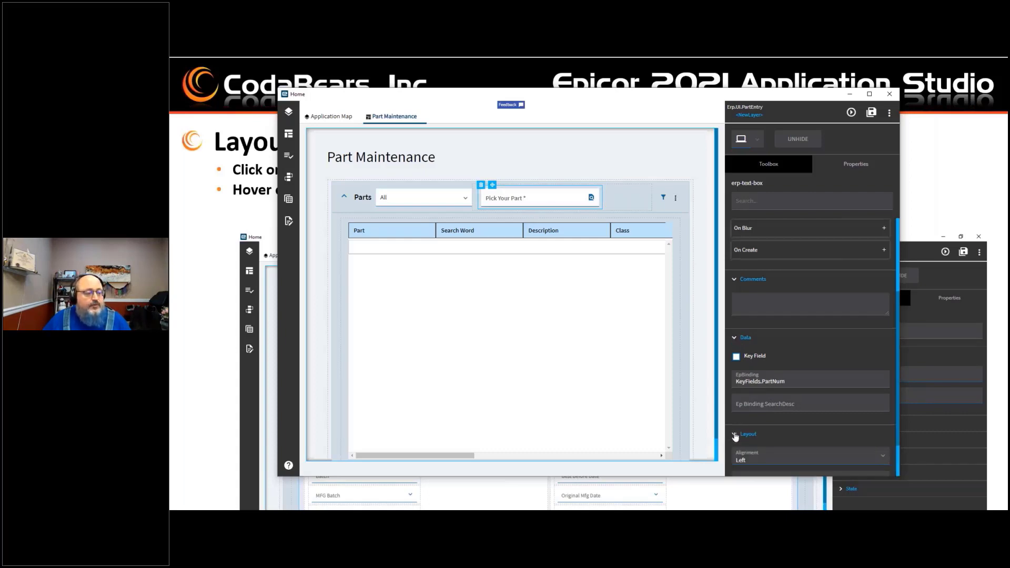
scroll(736, 429, "down", 1)
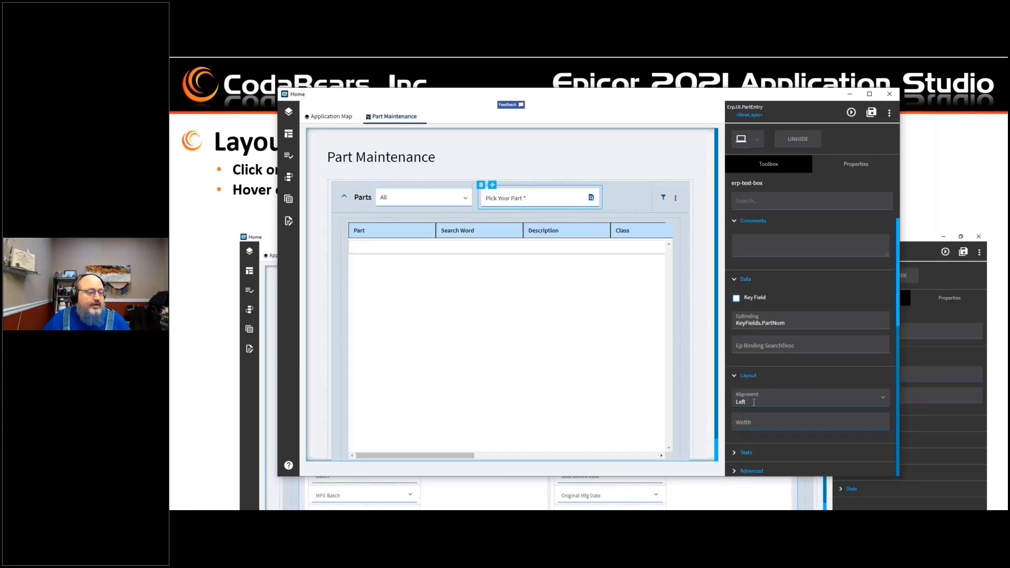
Step: Try setting the text box's Width to 100.00, then clear the Width value again
left_click(752, 425)
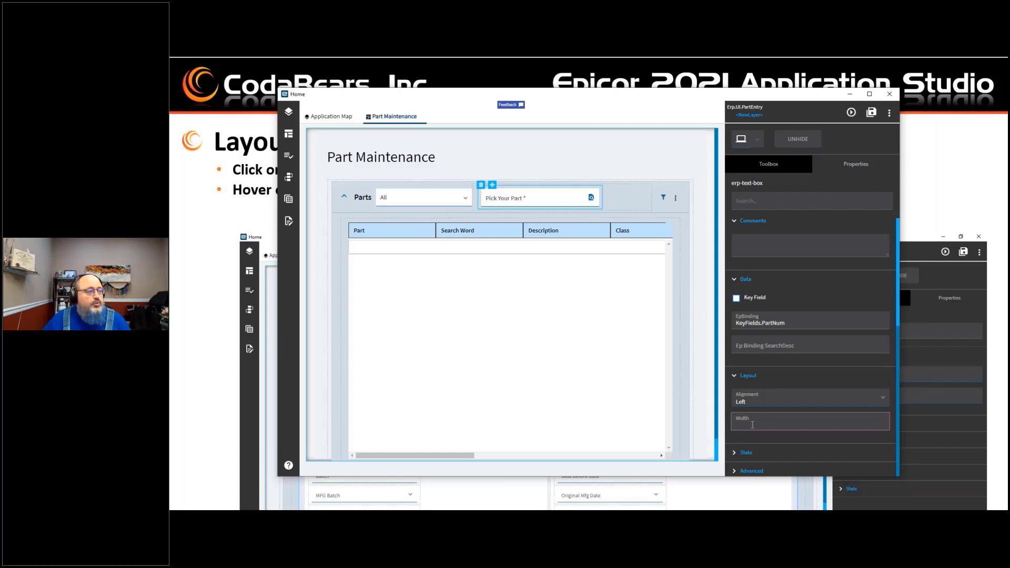
type("100")
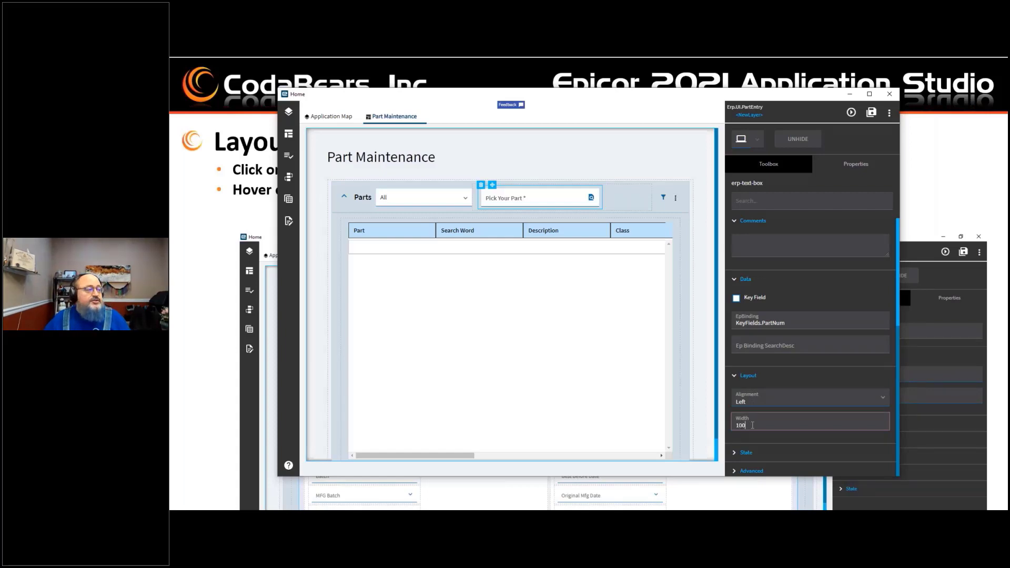
type(".00")
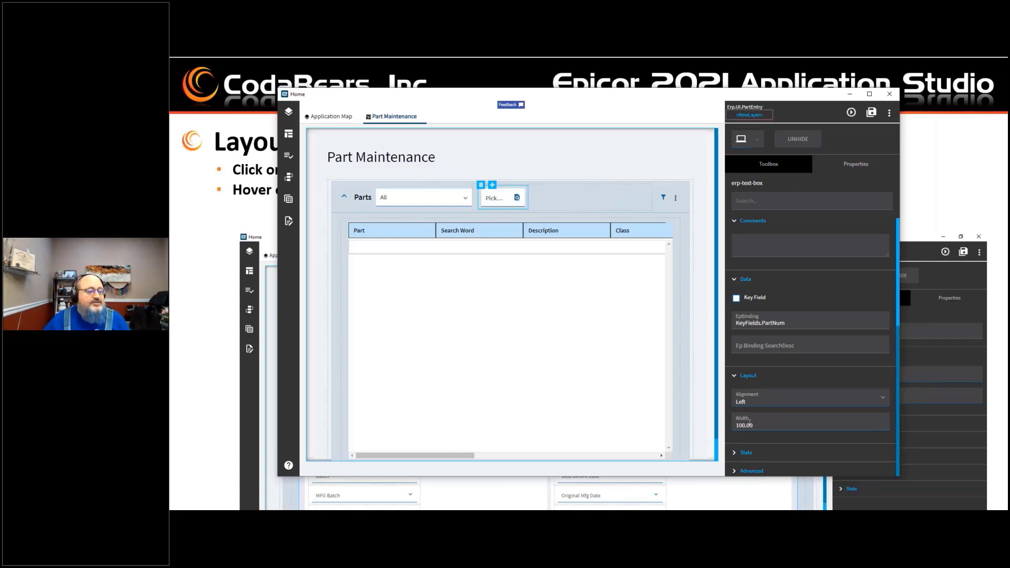
key("BackSpace")
key("BackSpace")
key("BackSpace")
key("BackSpace")
key("BackSpace")
key("BackSpace")
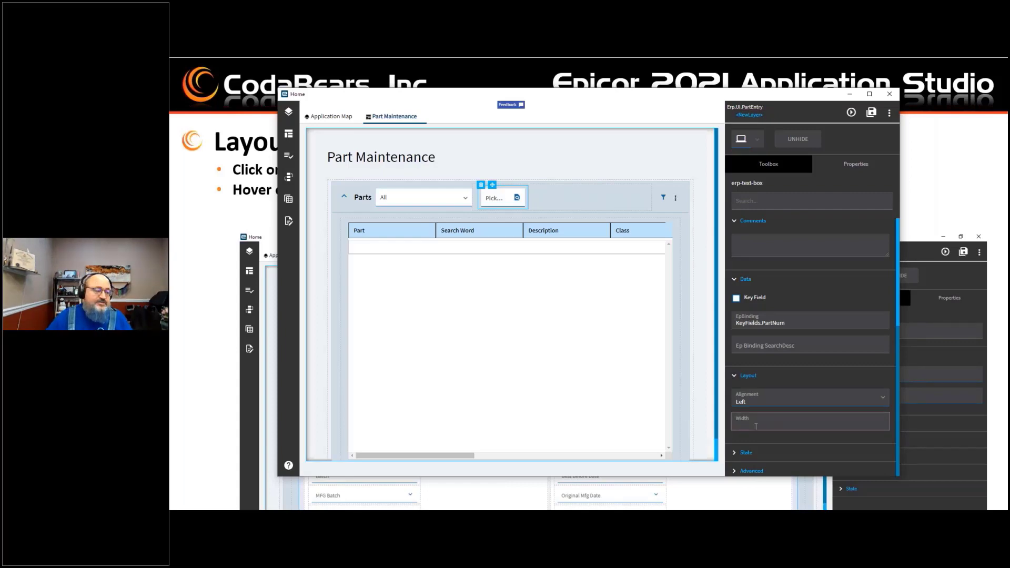
key("Tab")
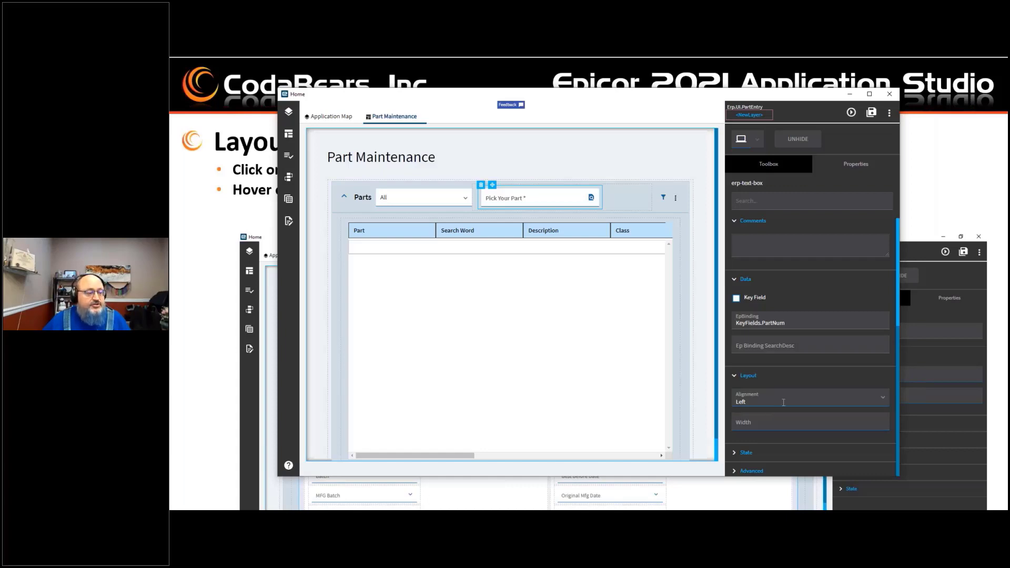
Step: Expand the State property group and enable Auto Focus for the Part text box
left_click(736, 454)
scroll(754, 430, "down", 2)
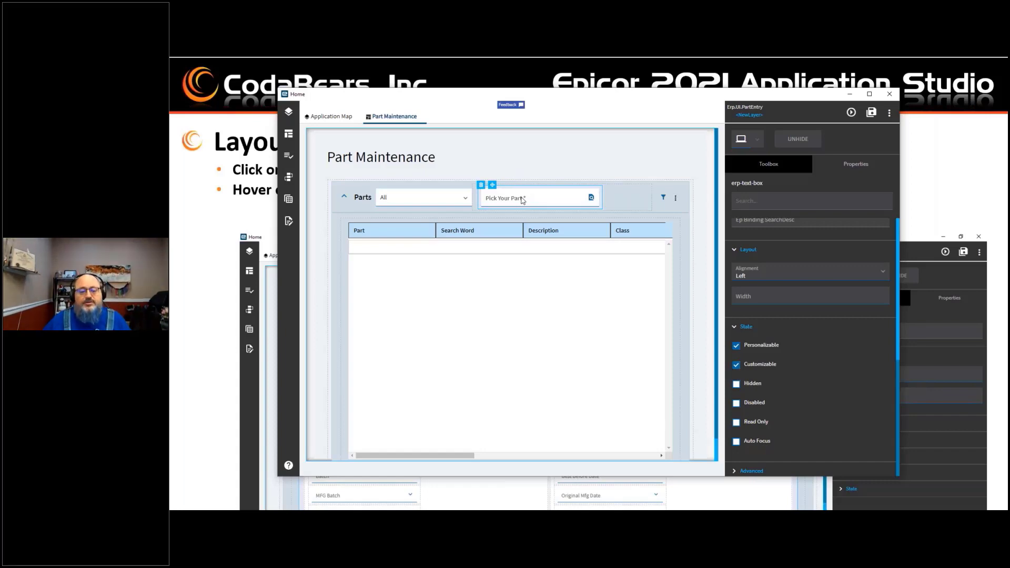
left_click(736, 442)
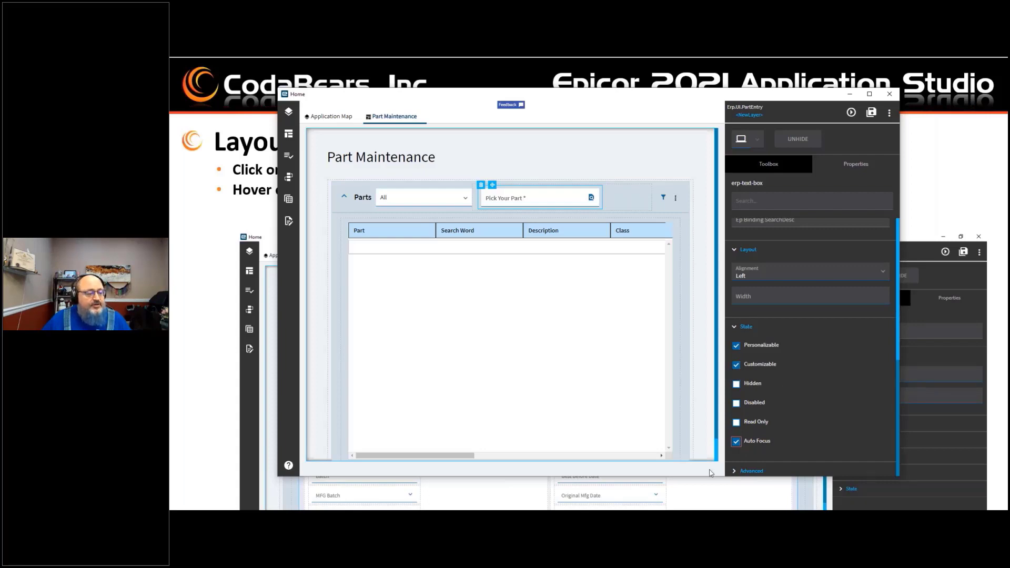
Step: Expand the Advanced property group and review its text box options
left_click(736, 473)
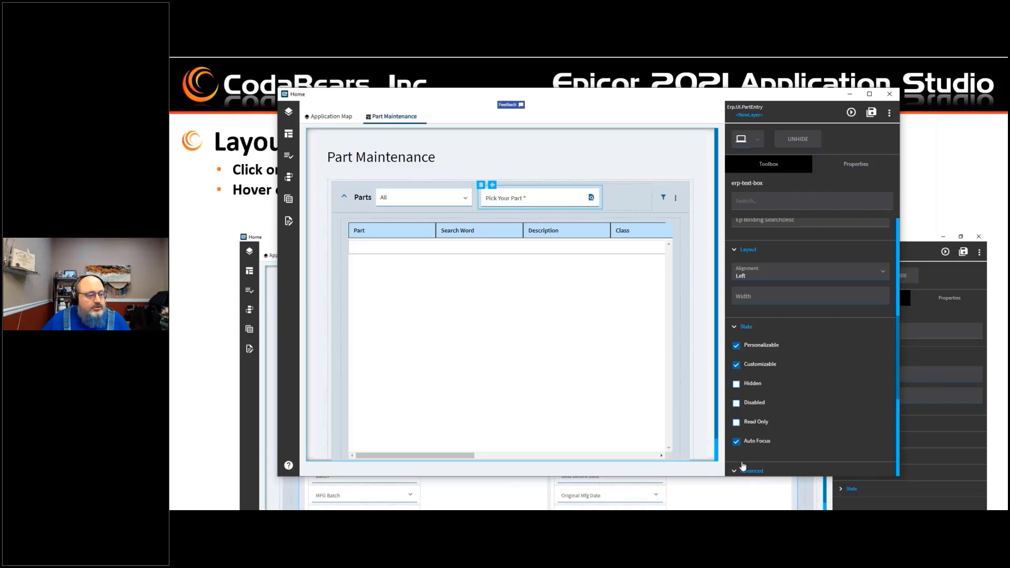
scroll(800, 377, "down", 5)
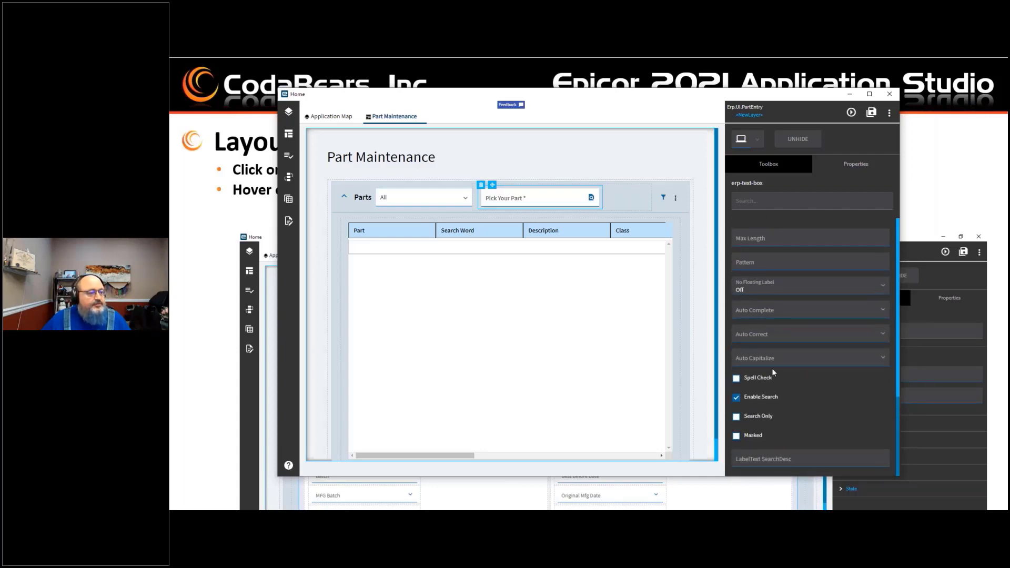
scroll(754, 265, "up", 3)
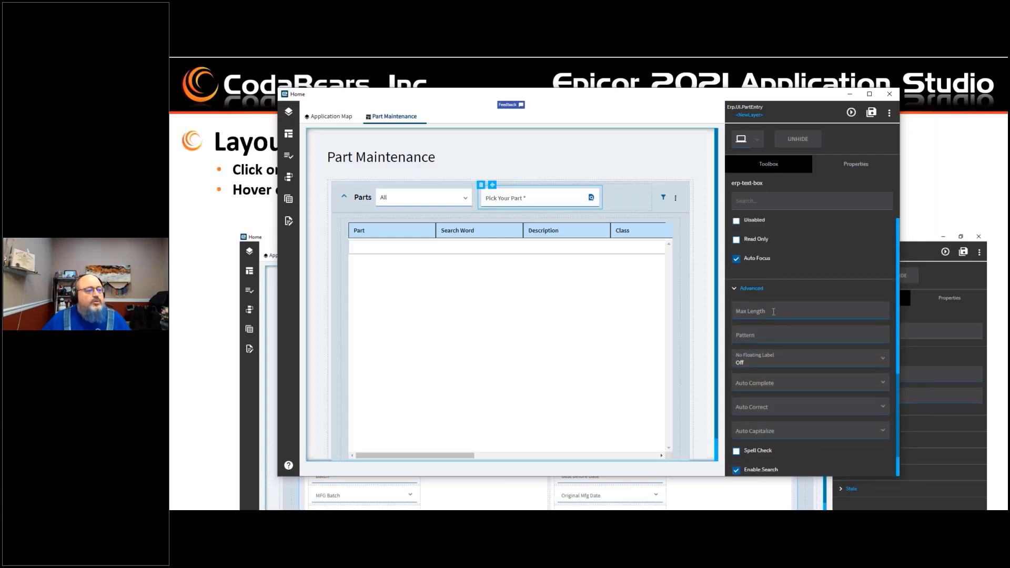
left_click(772, 333)
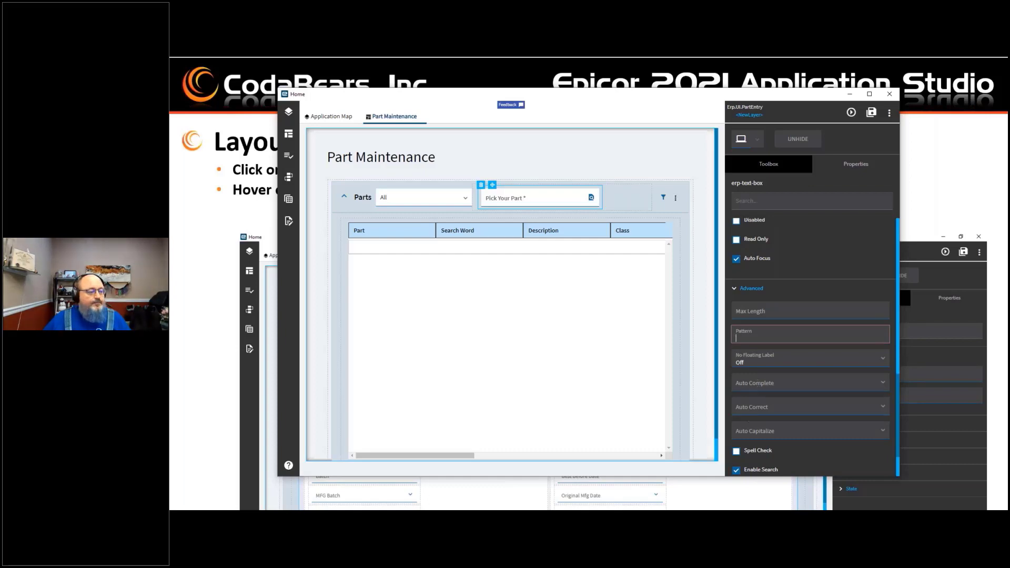
left_click(760, 408)
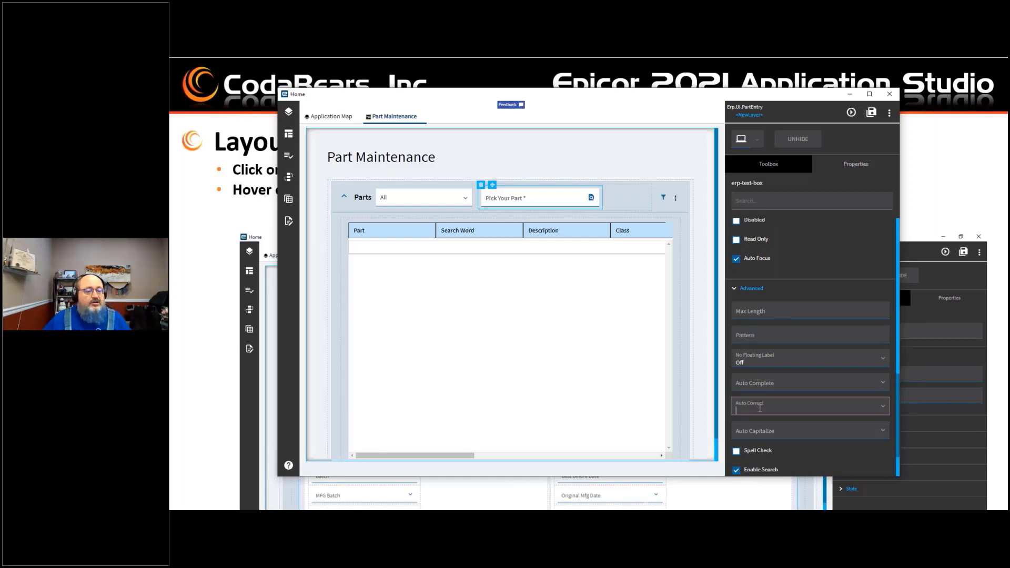
scroll(736, 410, "down", 2)
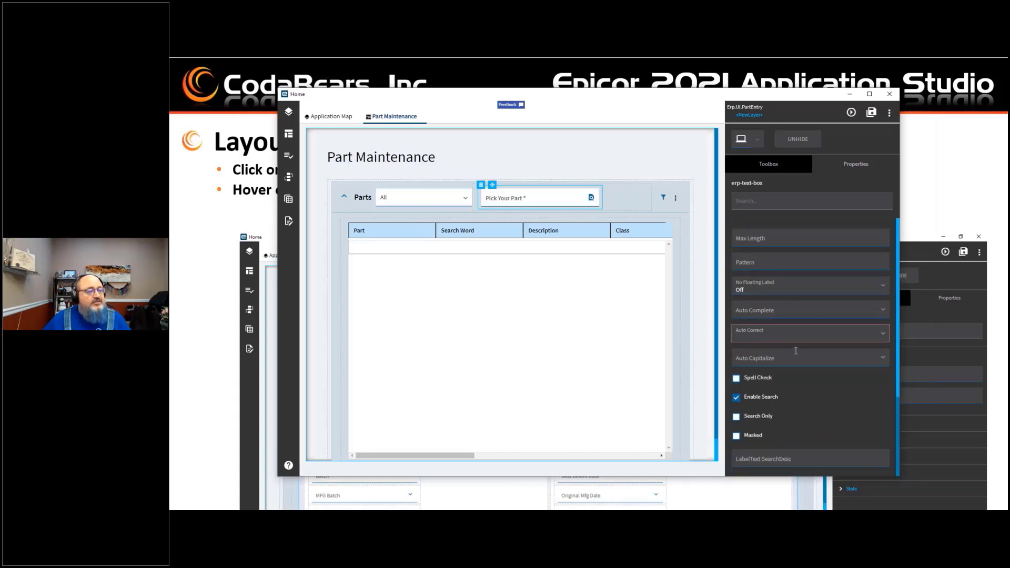
scroll(736, 378, "up", 2)
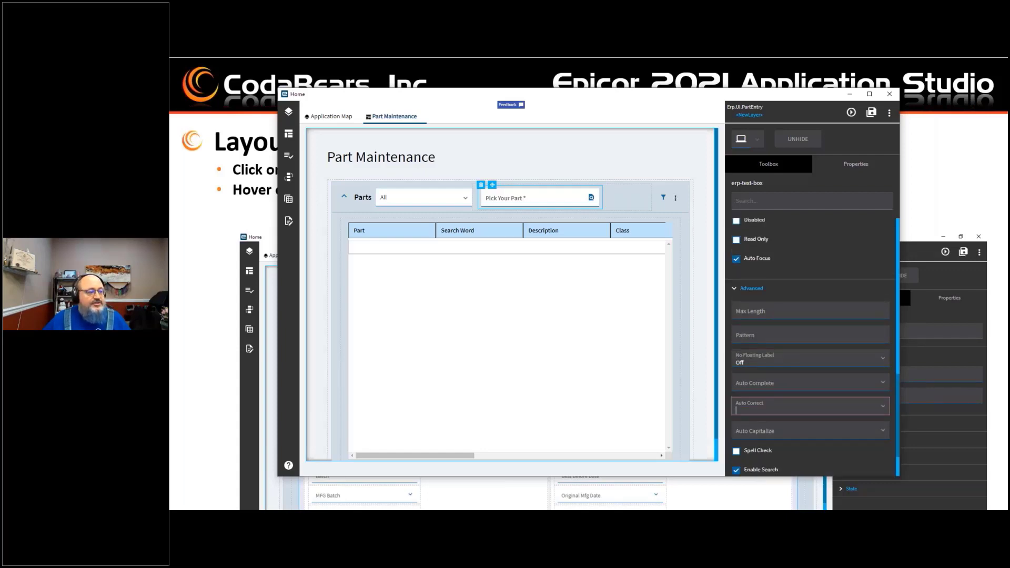
scroll(737, 410, "down", 2)
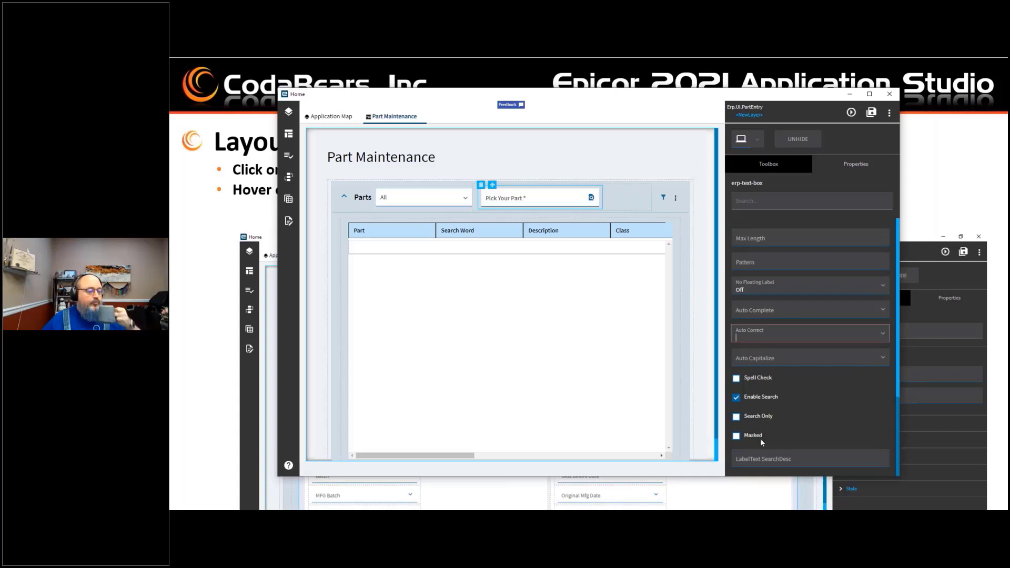
left_click(777, 459)
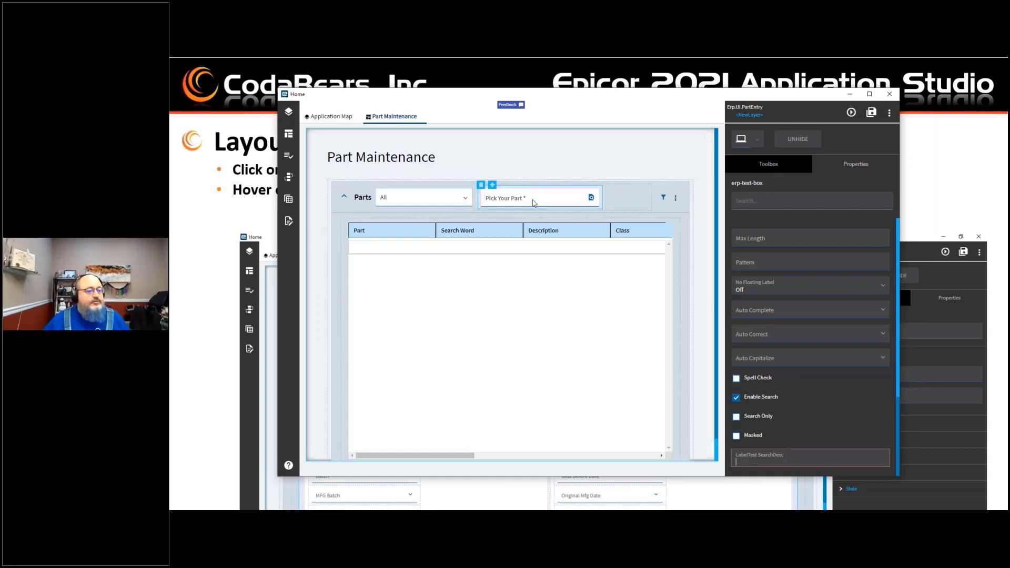
scroll(818, 406, "down", 5)
scroll(818, 405, "up", 4)
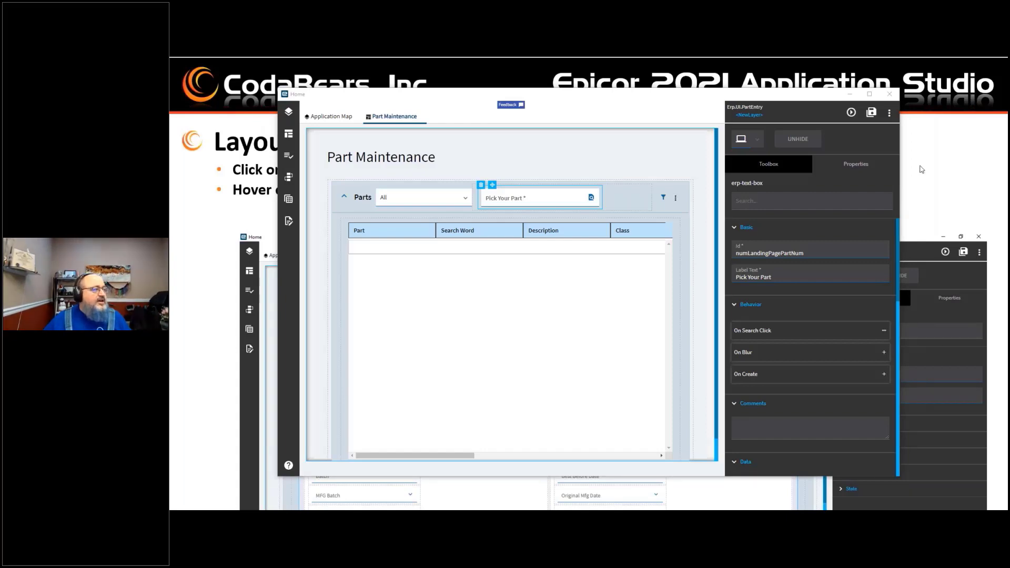
Step: Open the Alternate Methods Detail page from the Application Map, then close its tab to return to Part Maintenance
left_click(326, 114)
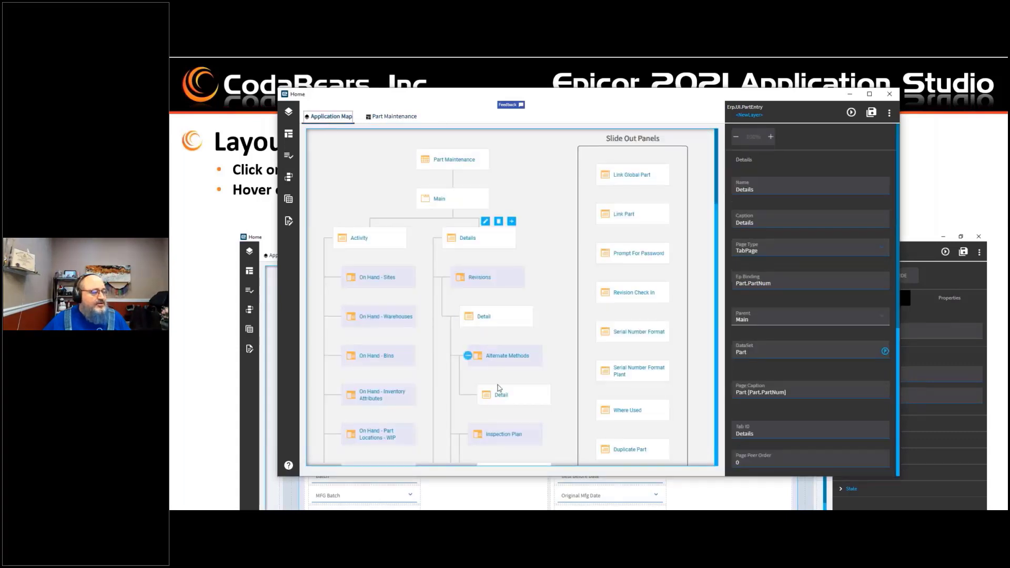
left_click(500, 398)
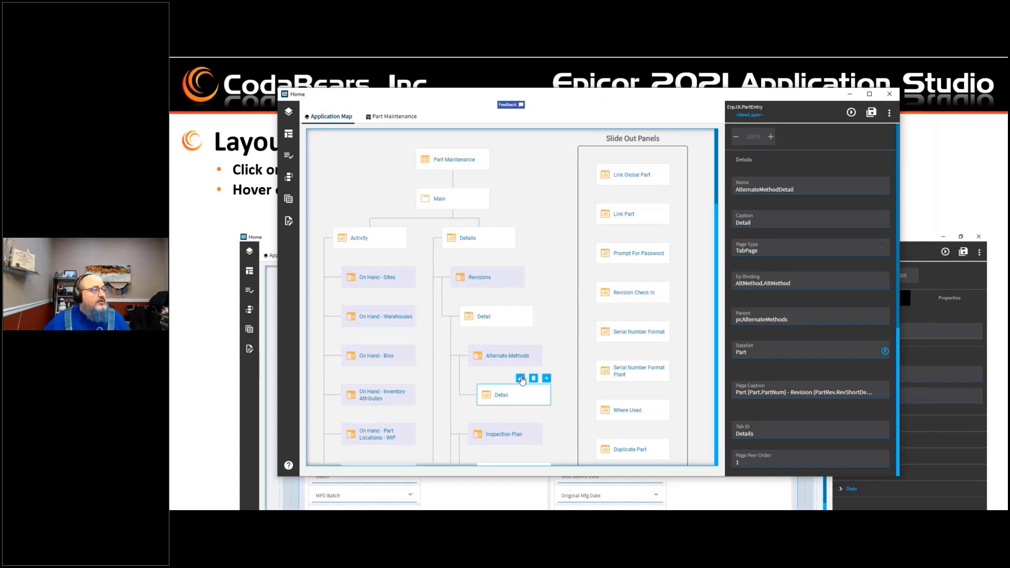
left_click(521, 378)
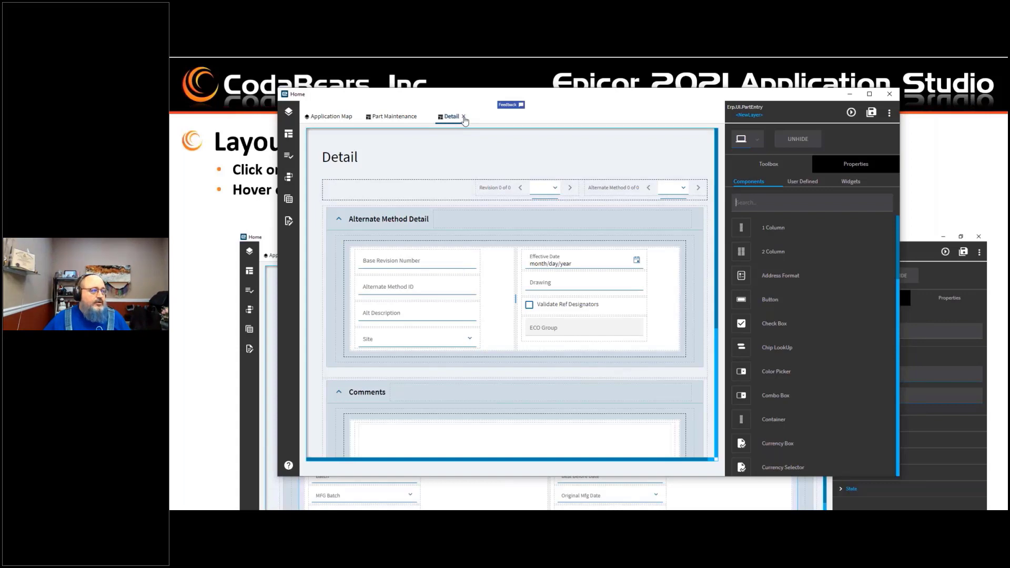
left_click(464, 119)
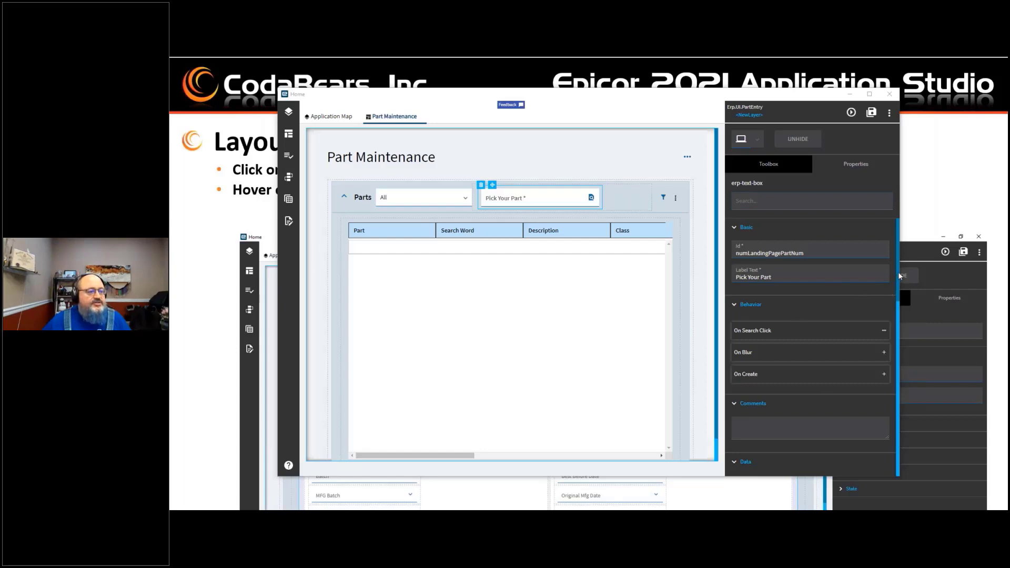
Step: Set the Part text box's Auto Capitalize option to On
scroll(893, 313, "down", 5)
scroll(889, 343, "down", 4)
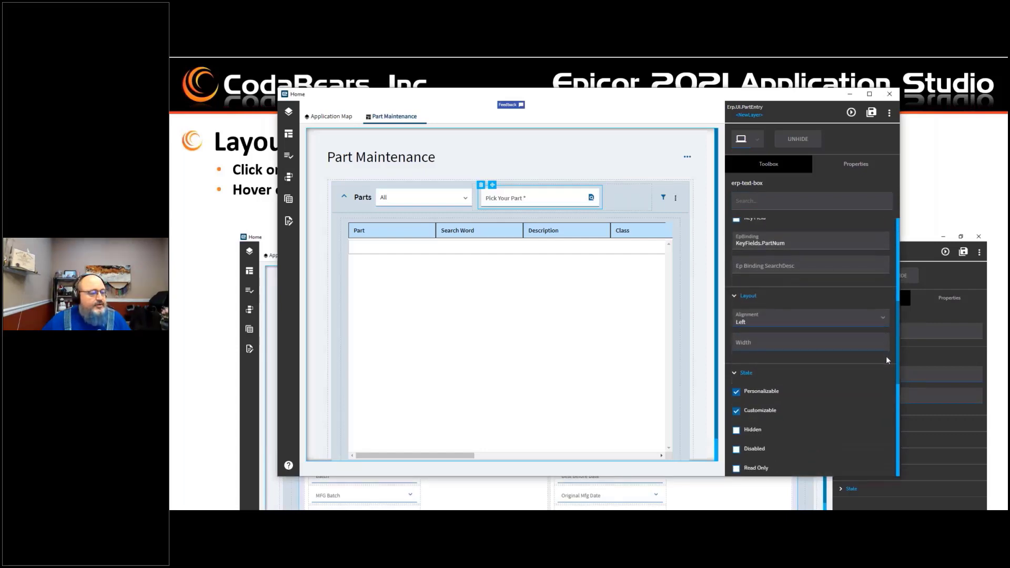
scroll(887, 400, "down", 3)
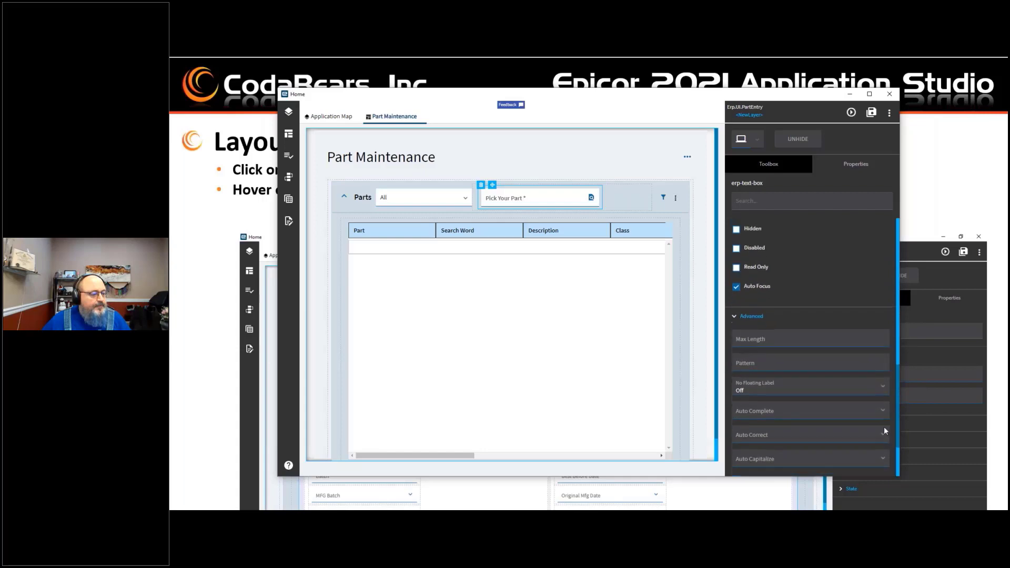
left_click(883, 390)
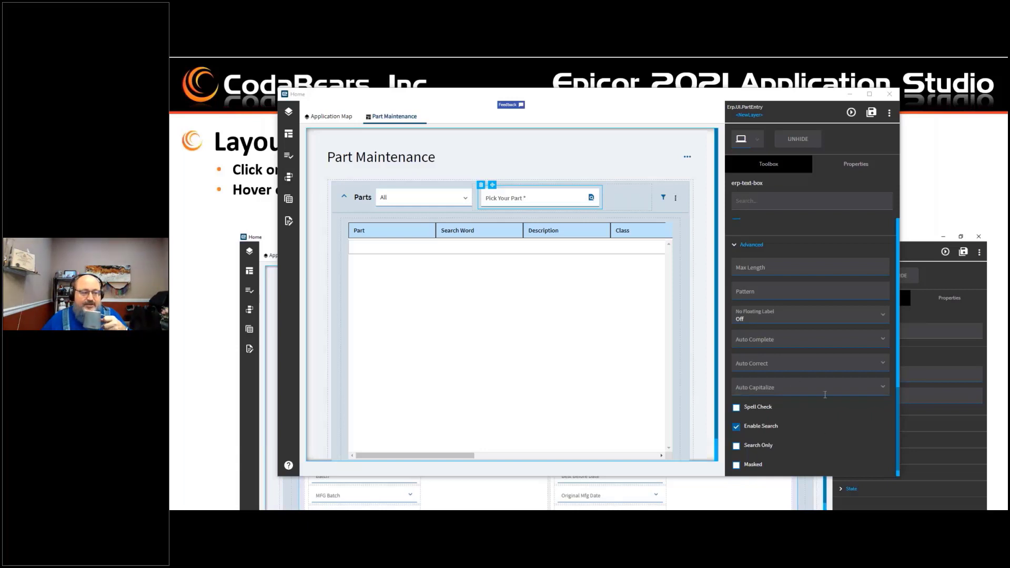
left_click(883, 390)
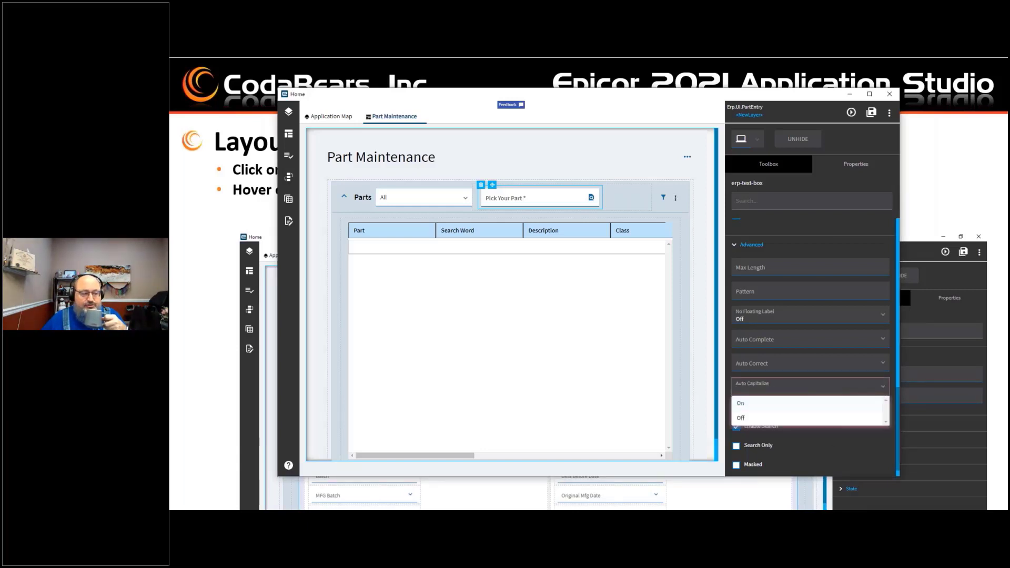
left_click(749, 405)
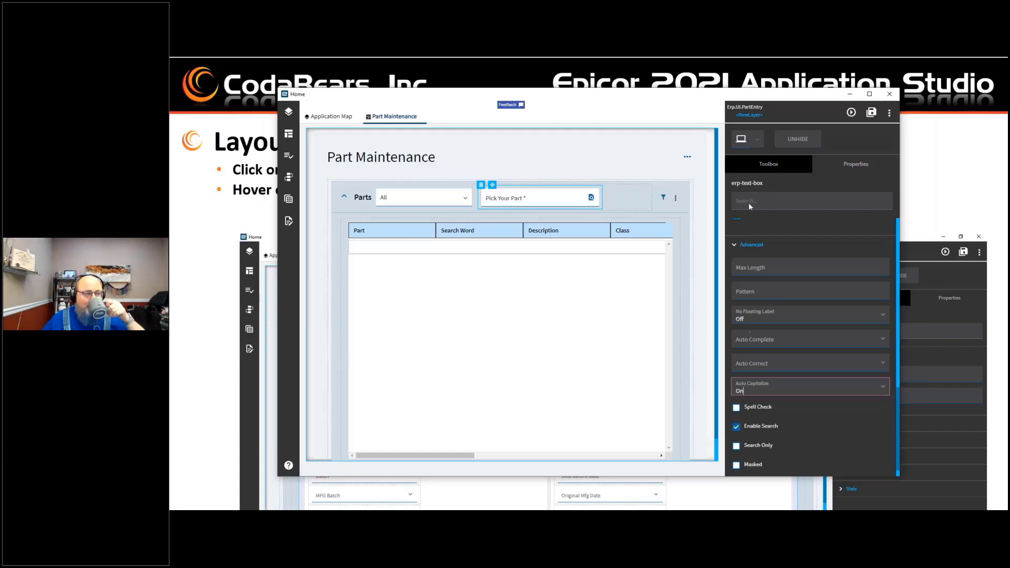
Step: Save the layout as a new layer named CamelCase and preview the customized Part Maintenance screen
left_click(871, 115)
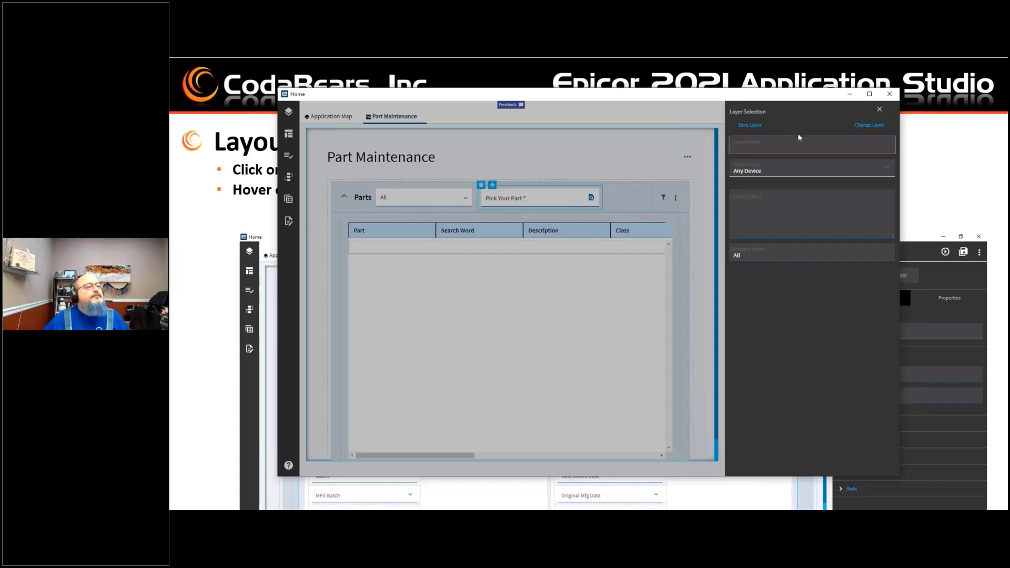
left_click(879, 110)
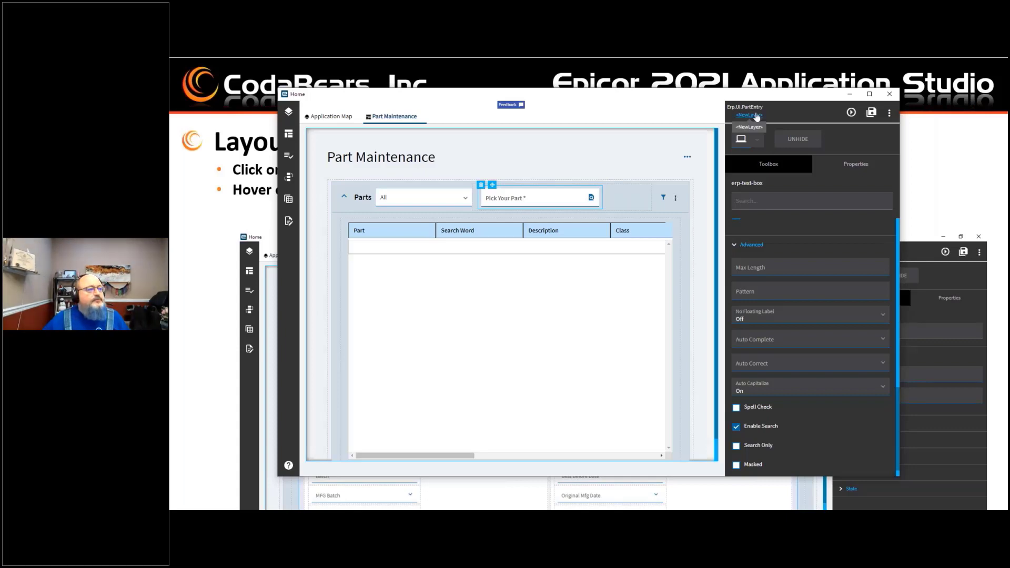
left_click(756, 115)
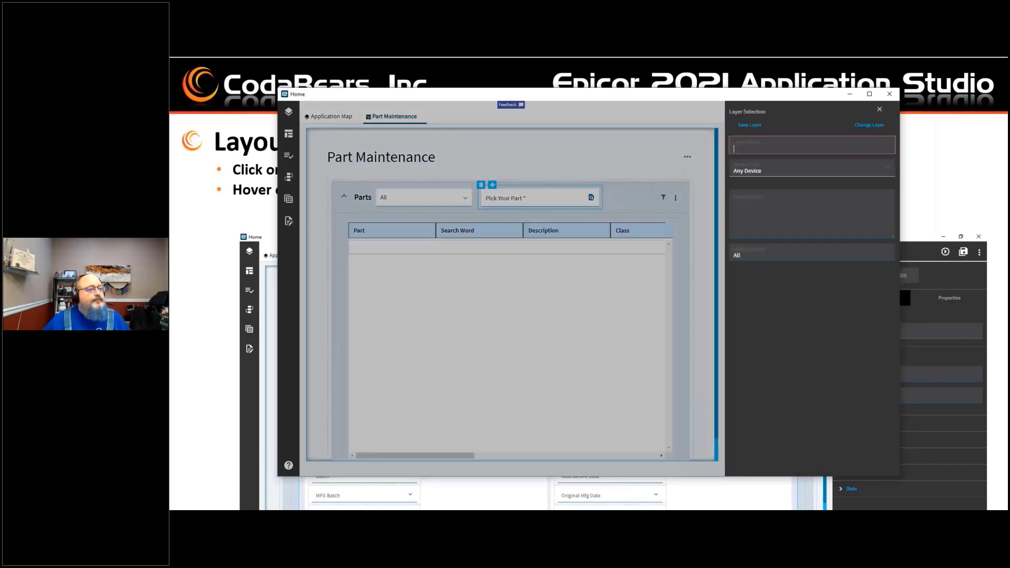
left_click(767, 149)
type("CamelCase")
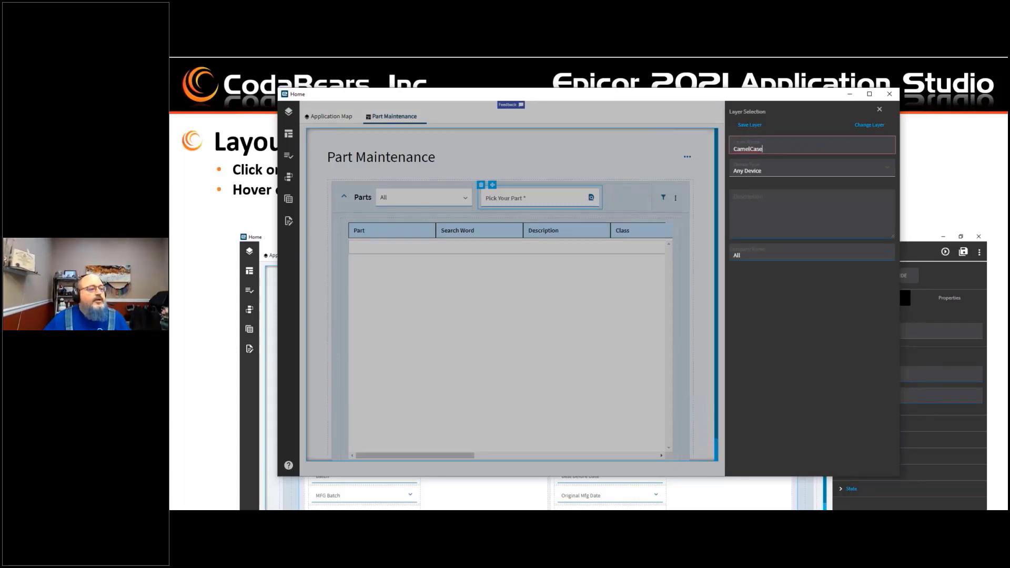
left_click(750, 125)
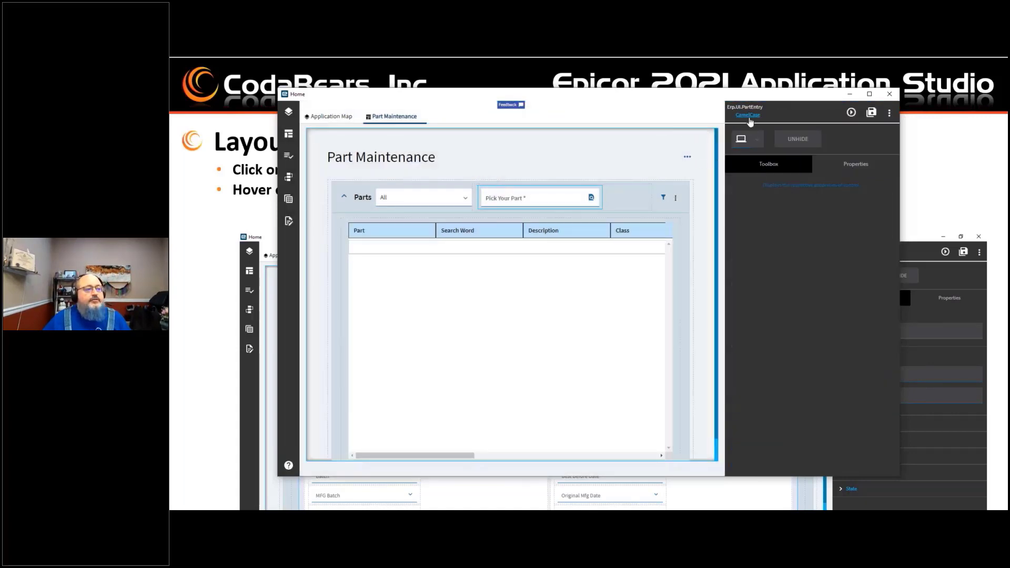
left_click(851, 113)
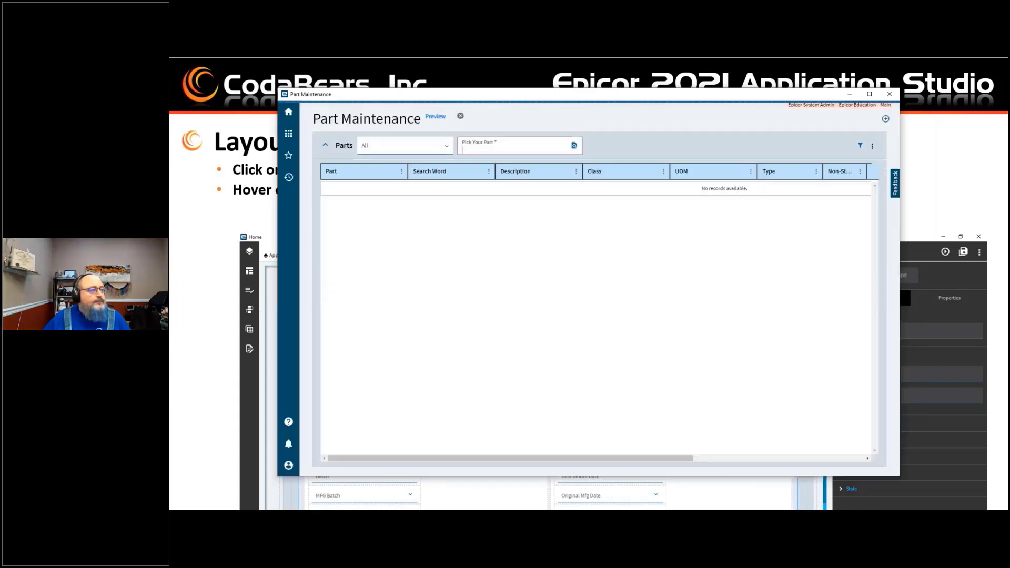
Step: Try looking up a part named my part in the preview's Pick Your Part field, declining to add it as new
left_click(516, 150)
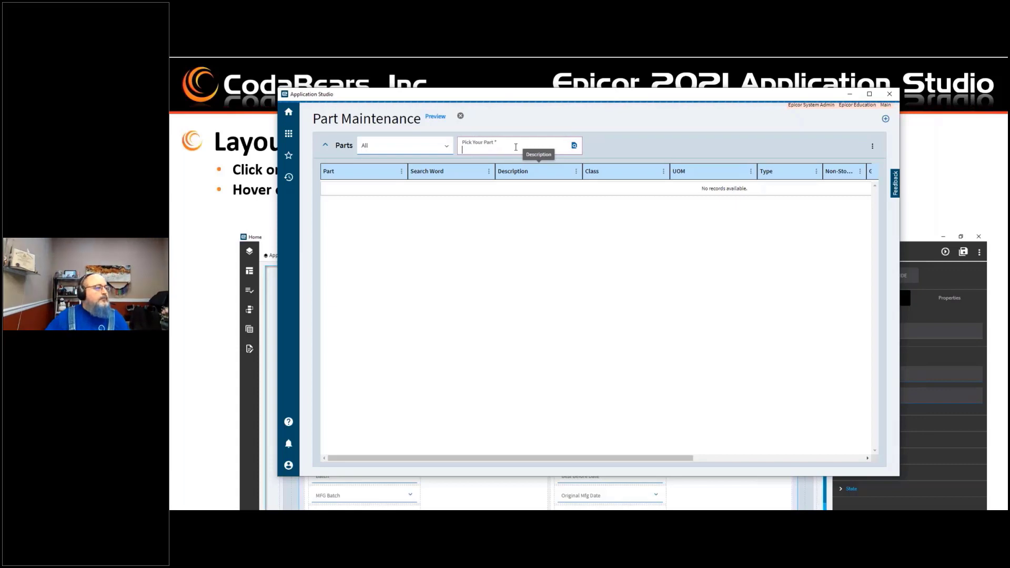
type("my part")
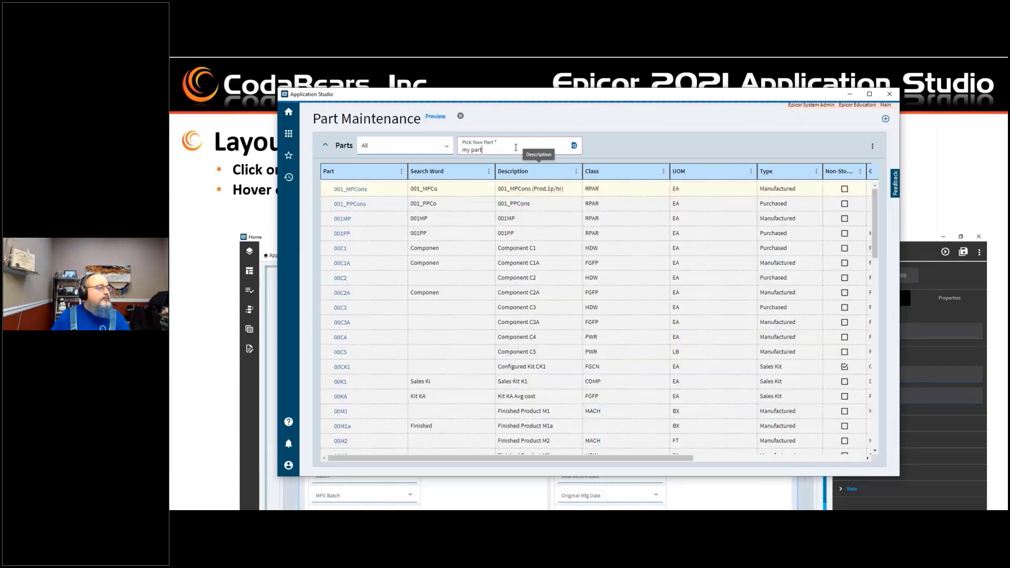
key("BackSpace")
key("BackSpace")
key("BackSpace")
key("BackSpace")
key("BackSpace")
key("BackSpace")
type("my part")
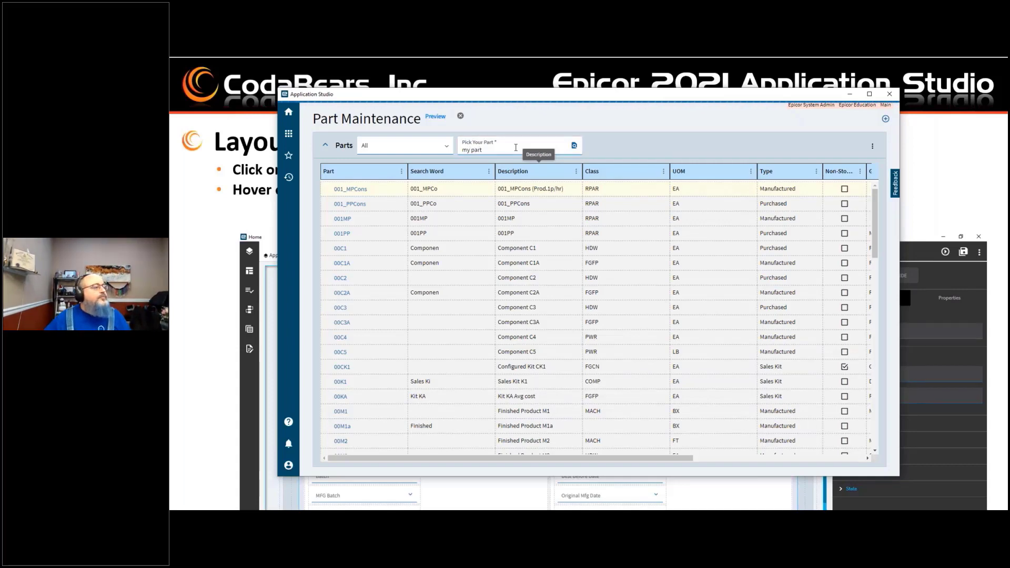
left_click(574, 145)
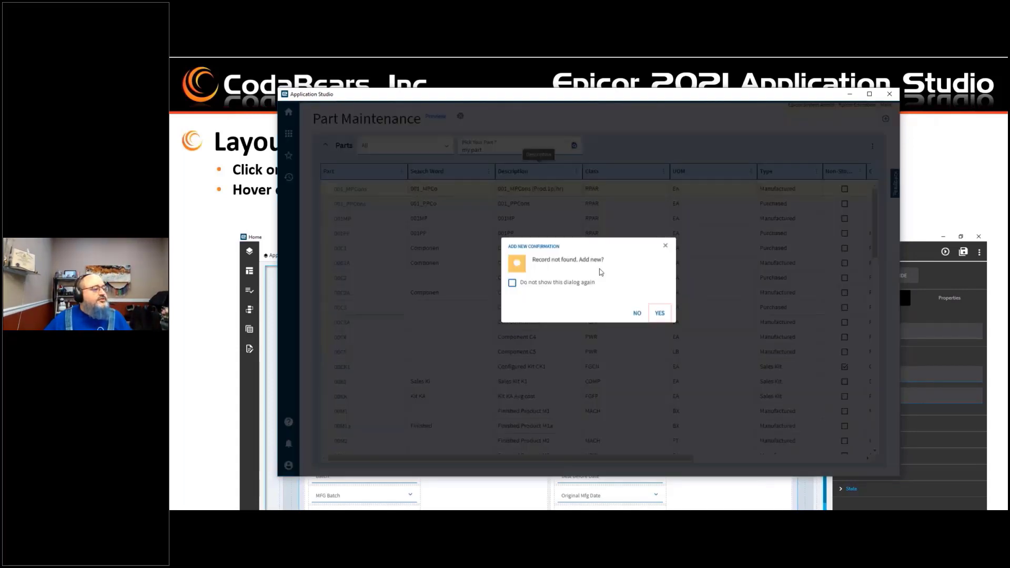
left_click(633, 323)
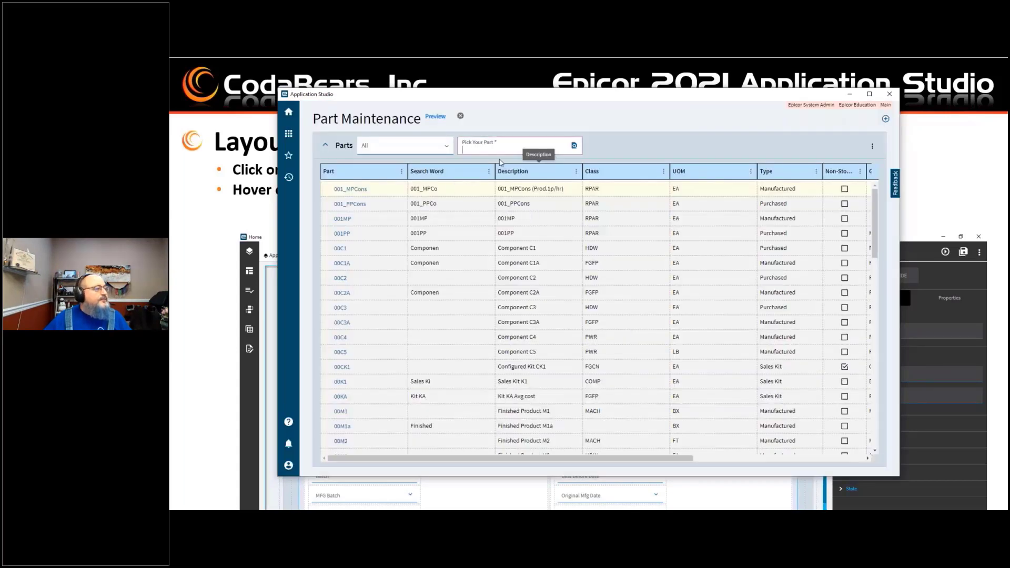
Step: Scroll through the parts list in the preview, then close the preview
scroll(372, 293, "down", 5)
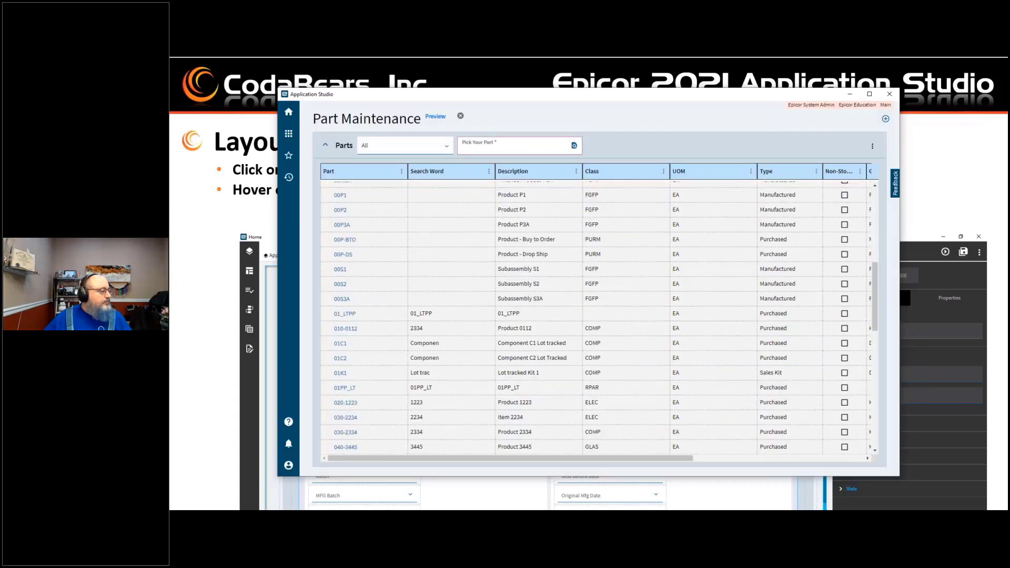
scroll(597, 318, "down", 10)
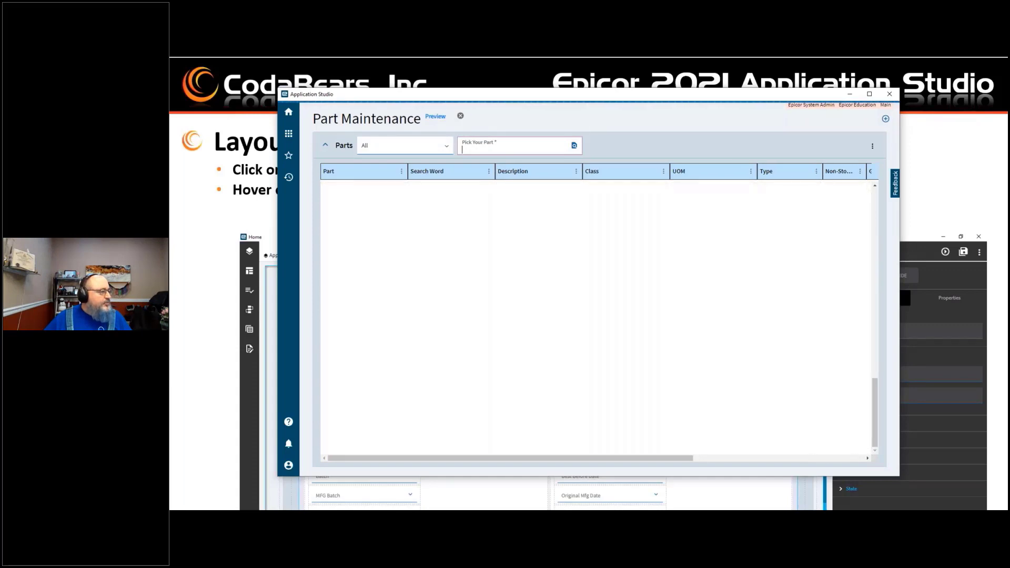
scroll(597, 319, "up", 8)
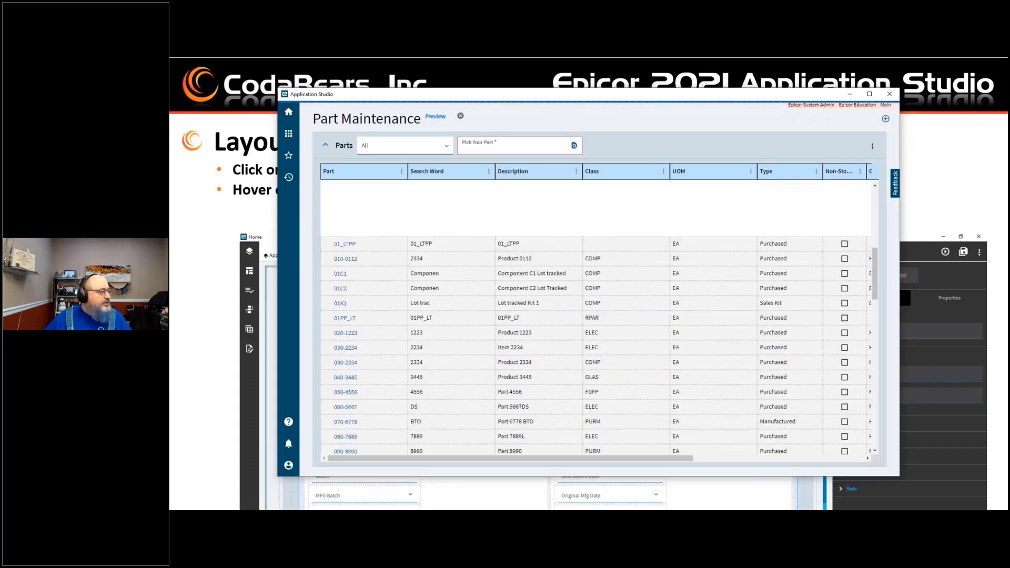
scroll(596, 318, "up", 5)
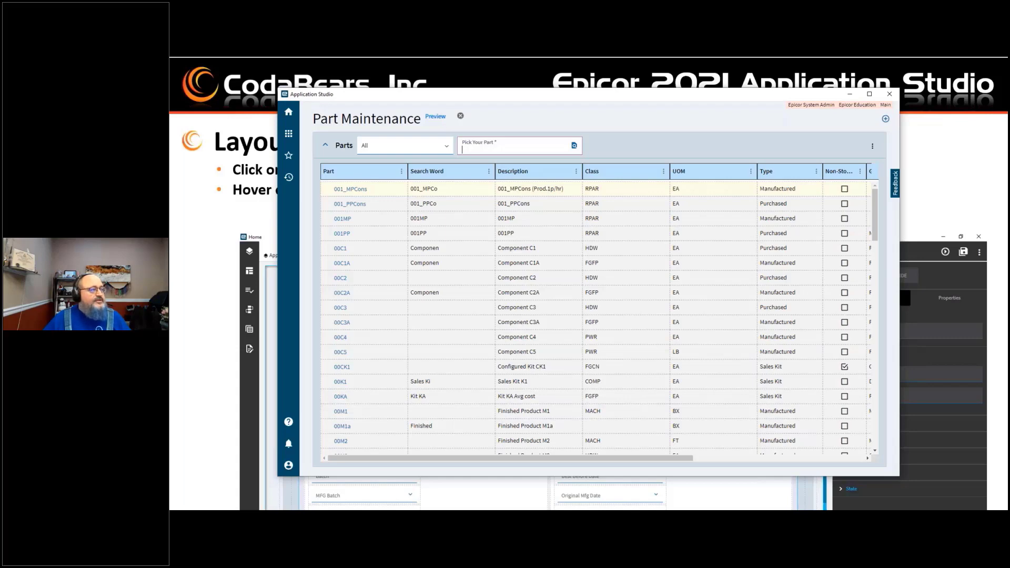
left_click(461, 116)
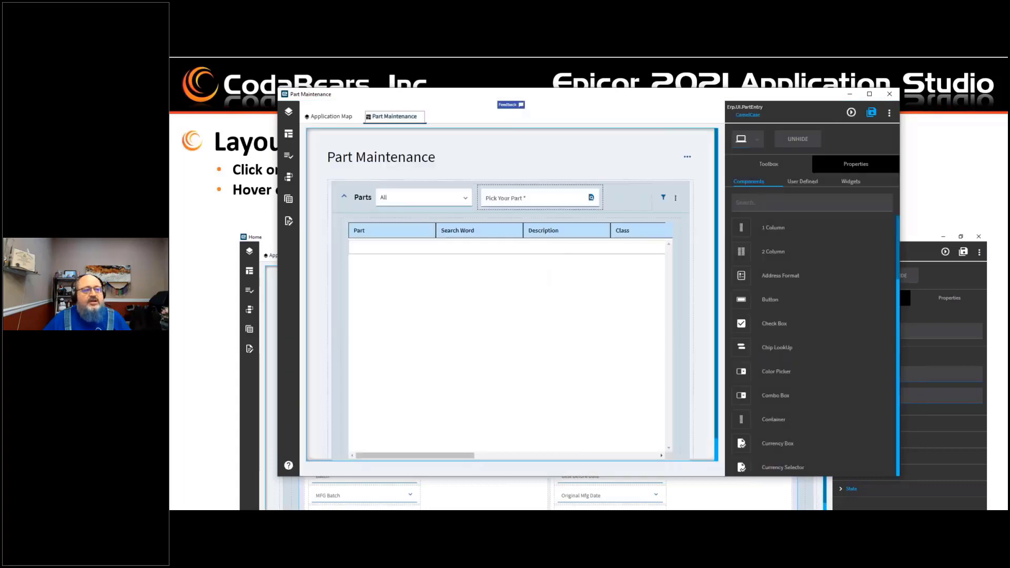
left_click(889, 115)
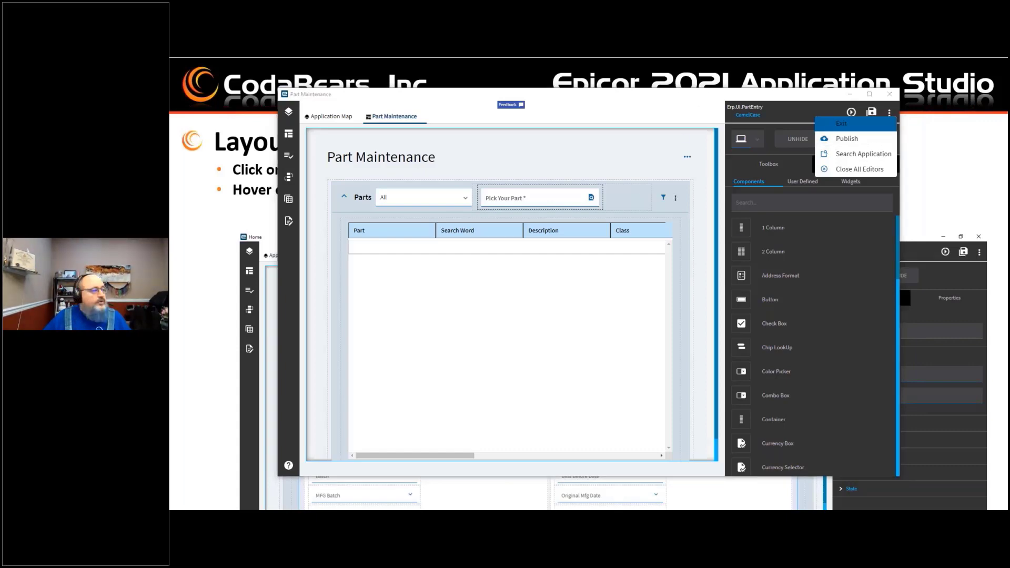
left_click(794, 118)
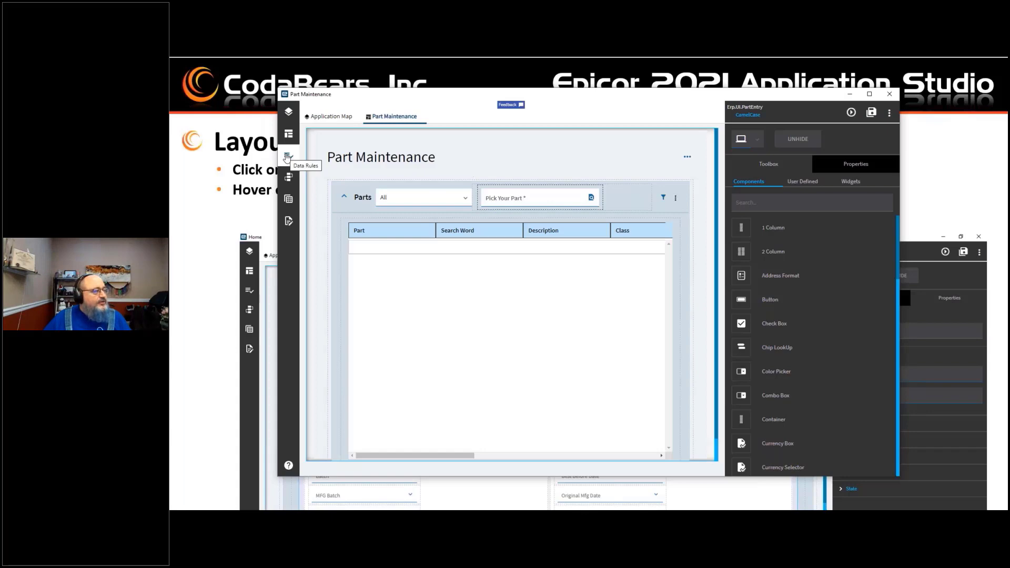
Step: Open the ABCRule data rule from the Data Rules list to review it, then close its tab
left_click(288, 158)
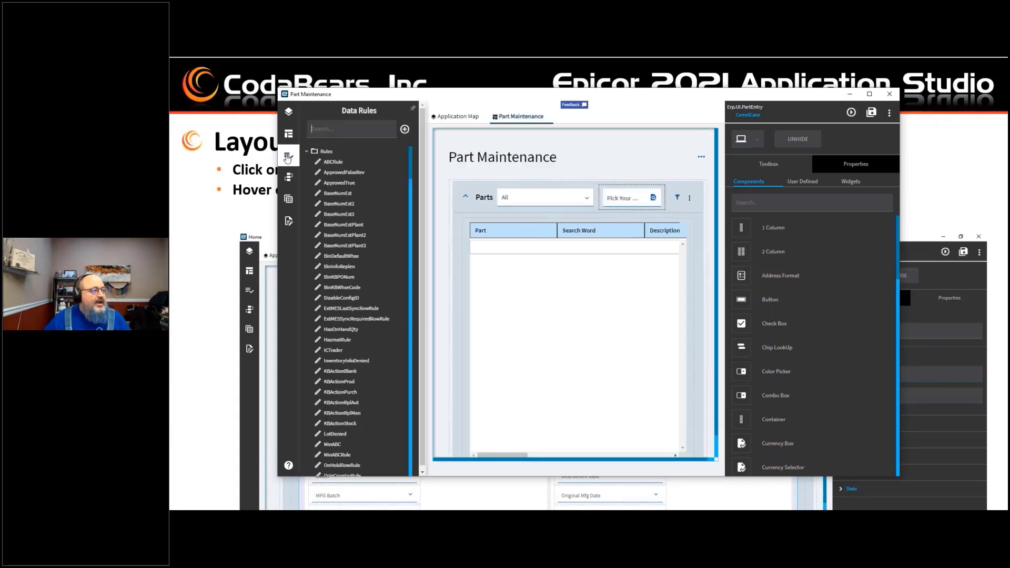
left_click(338, 163)
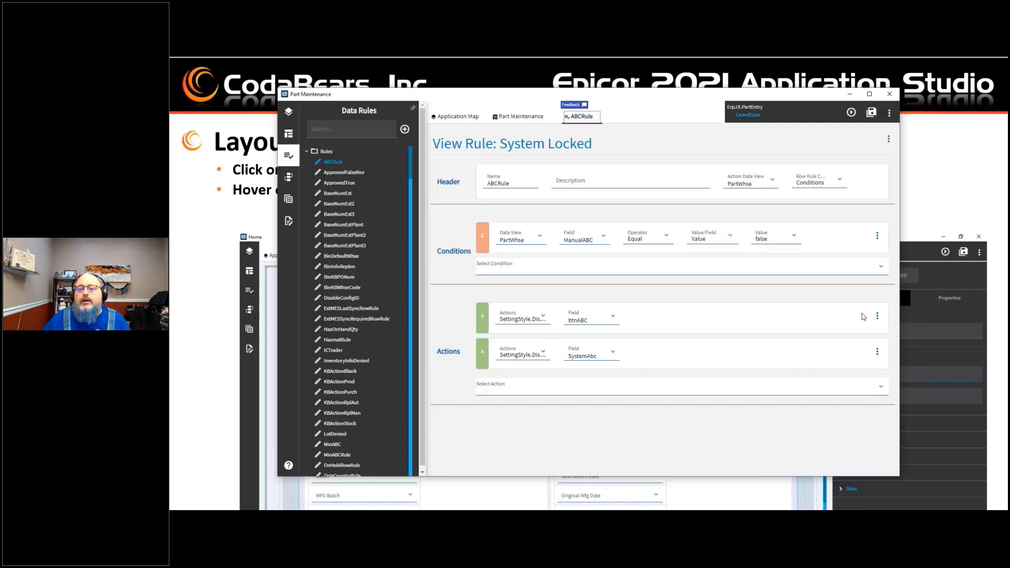
key("alt+Tab")
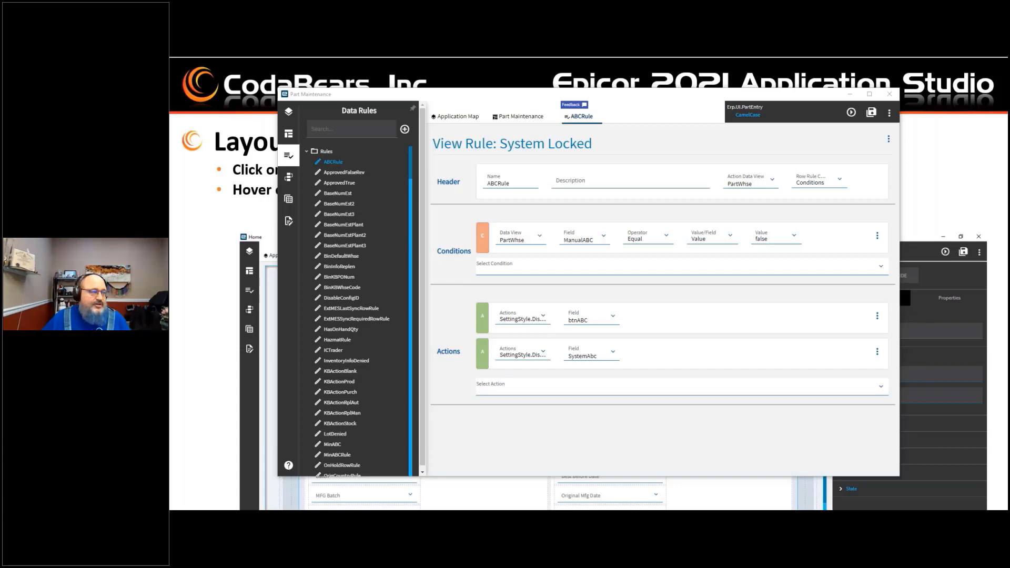
left_click(523, 116)
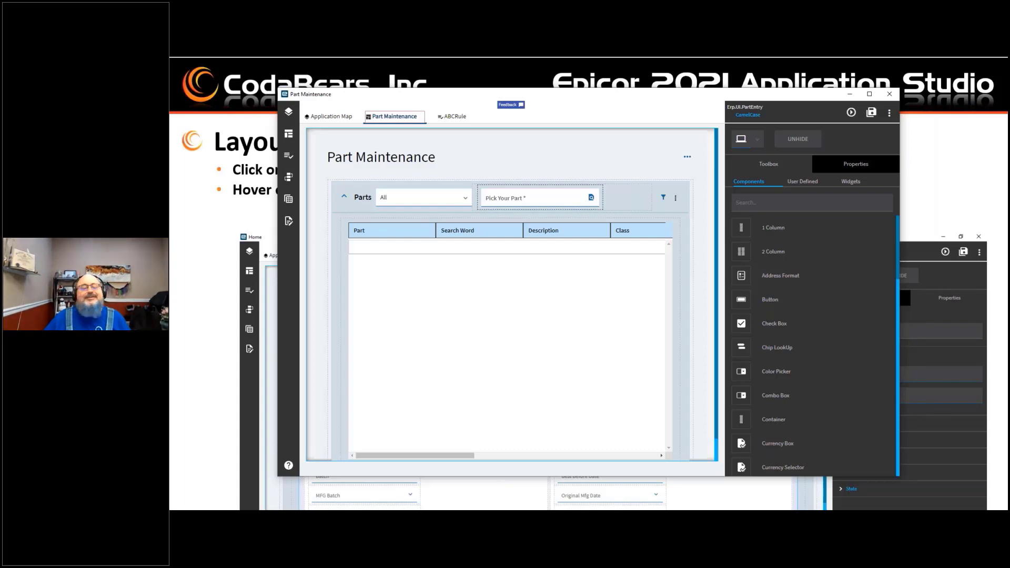
left_click(454, 116)
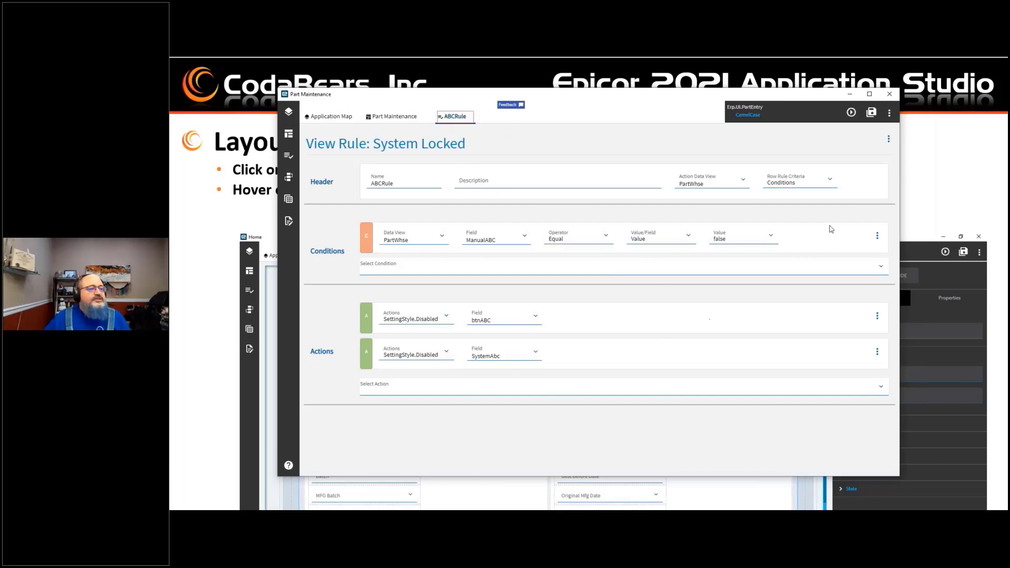
left_click(471, 116)
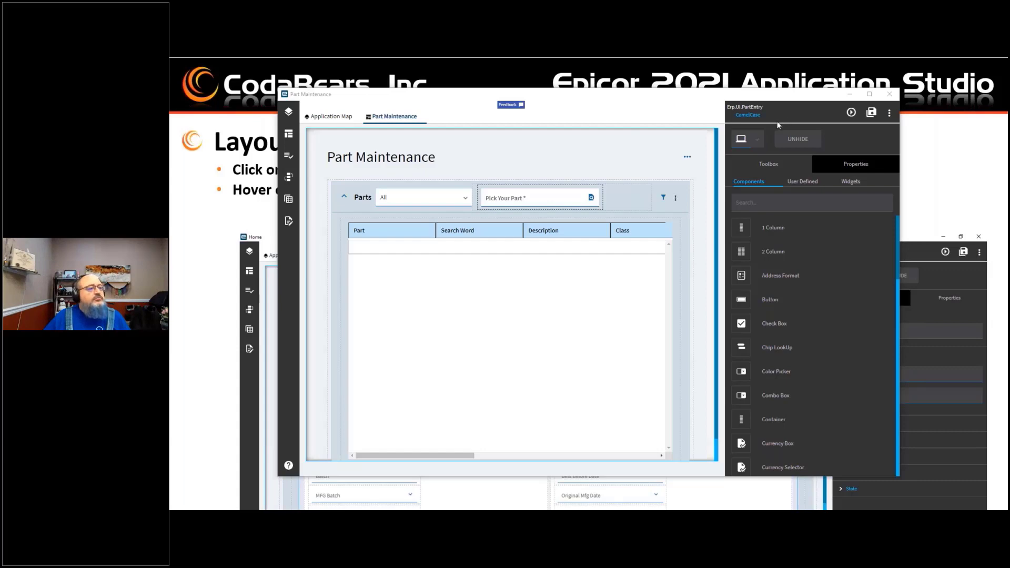
Step: Change the active layer to edit the MySpecialPart layer
left_click(751, 120)
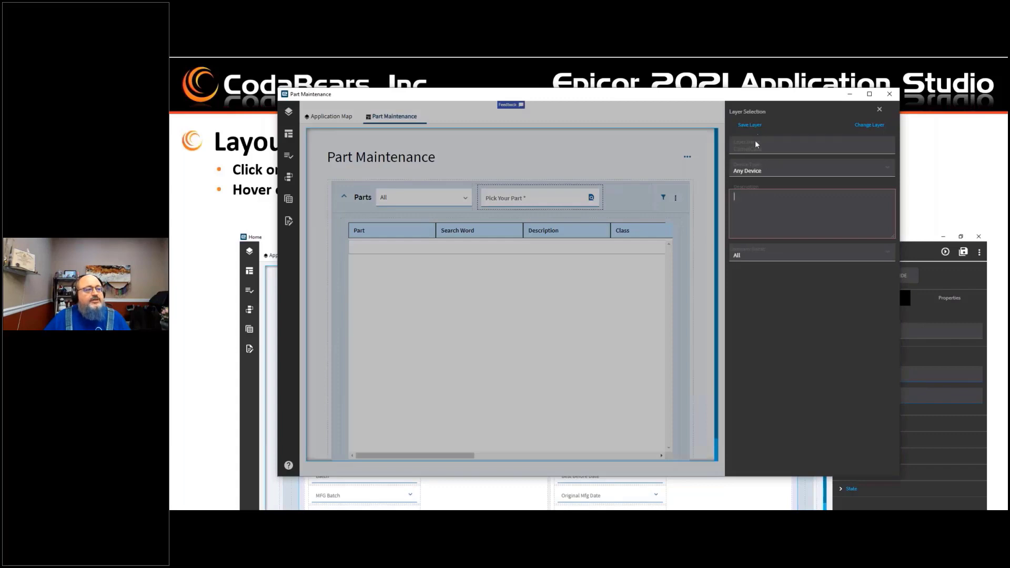
left_click(868, 126)
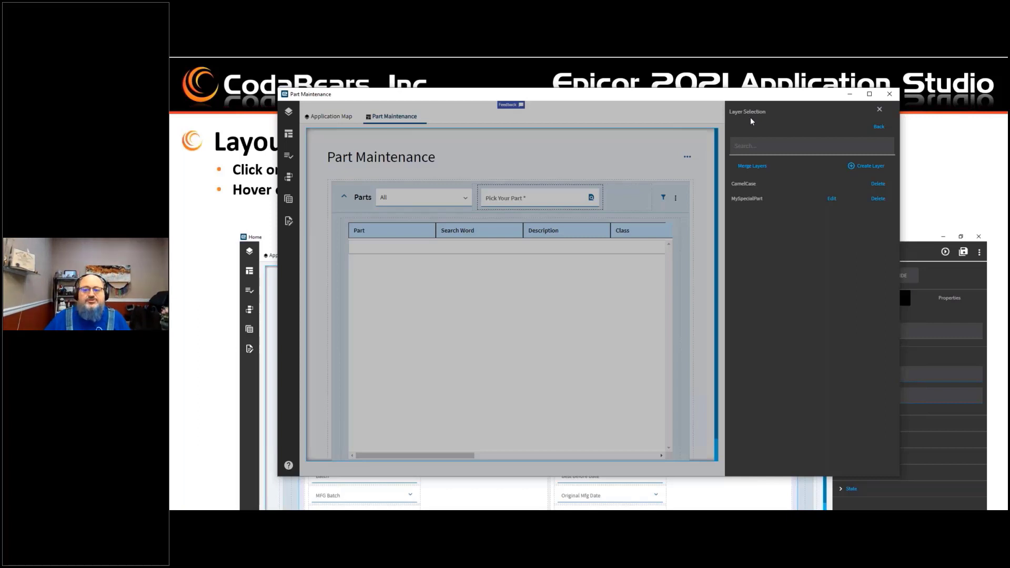
left_click(832, 200)
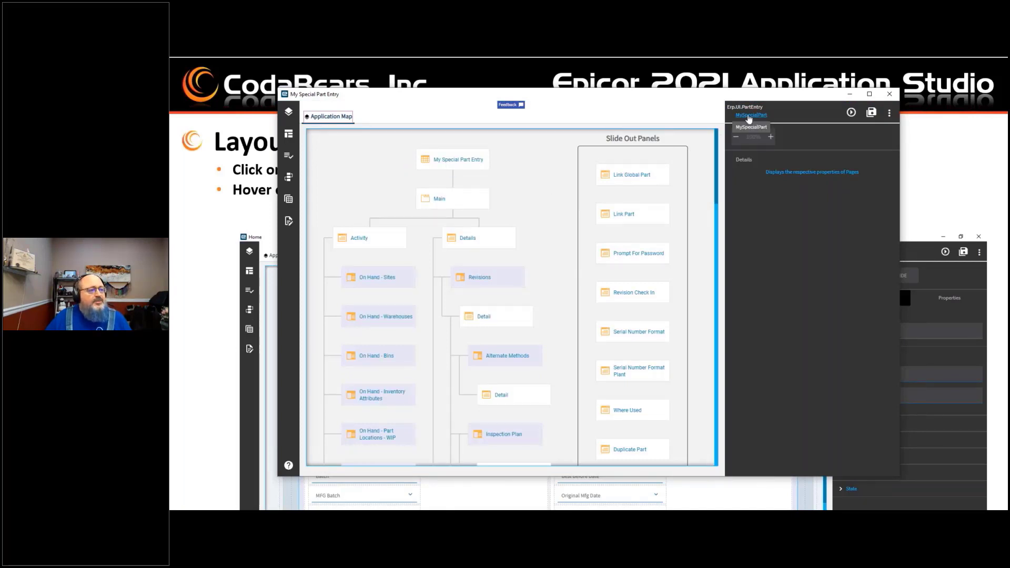
Step: Open the My Special Part Entry page from the Layout tree and maximize the window
mouse_move(452, 210)
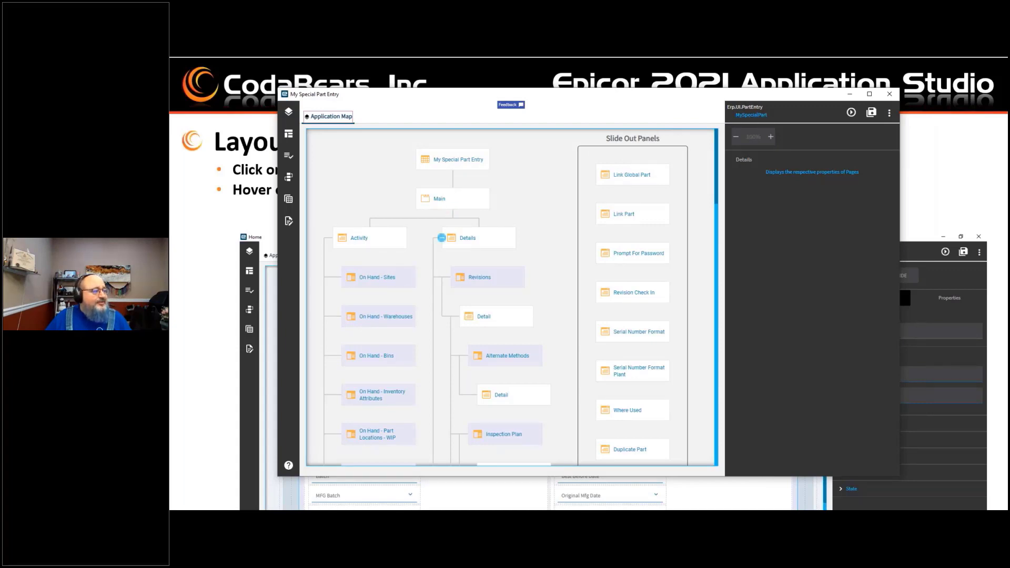
left_click(298, 136)
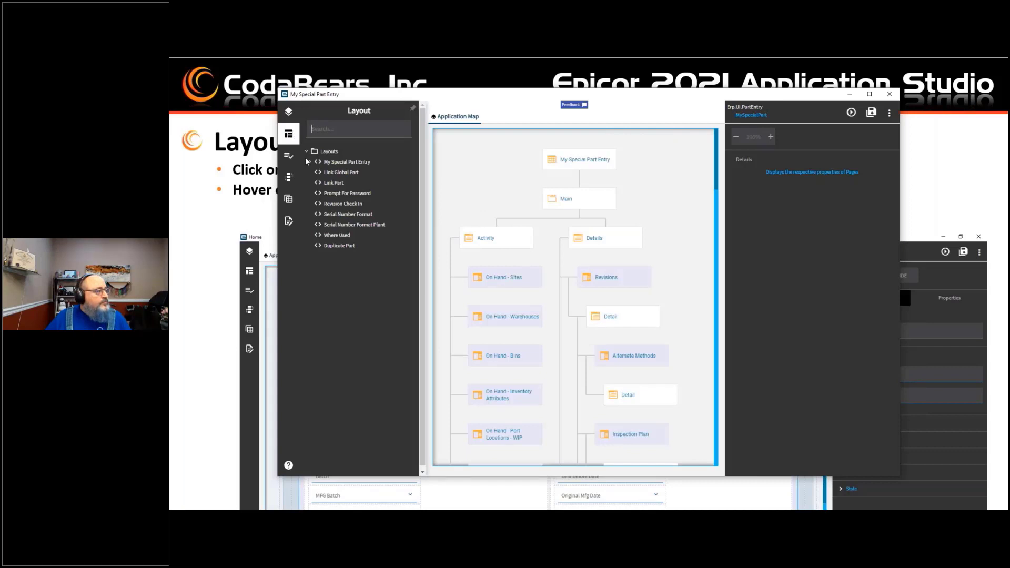
left_click(332, 164)
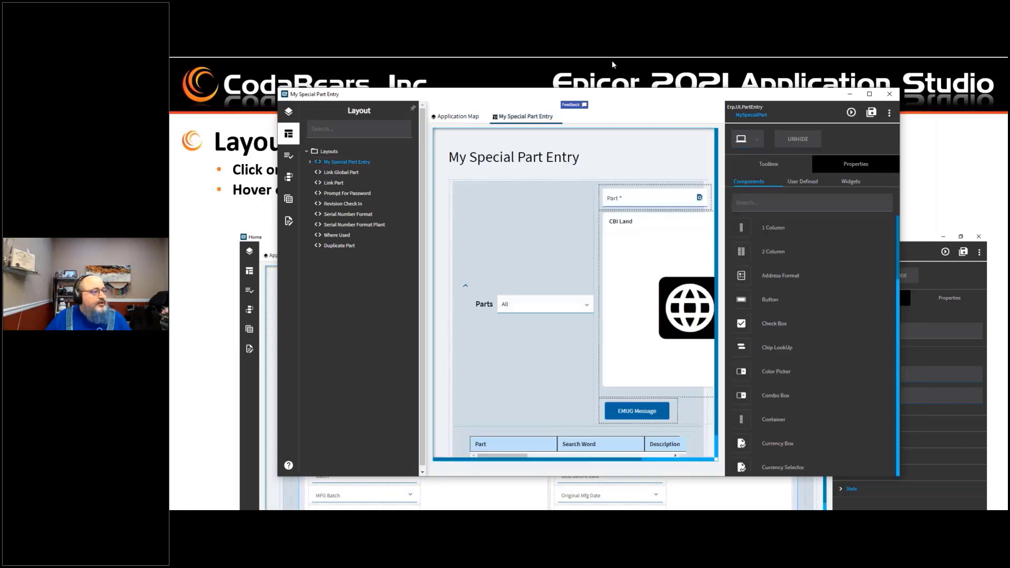
double_click(634, 98)
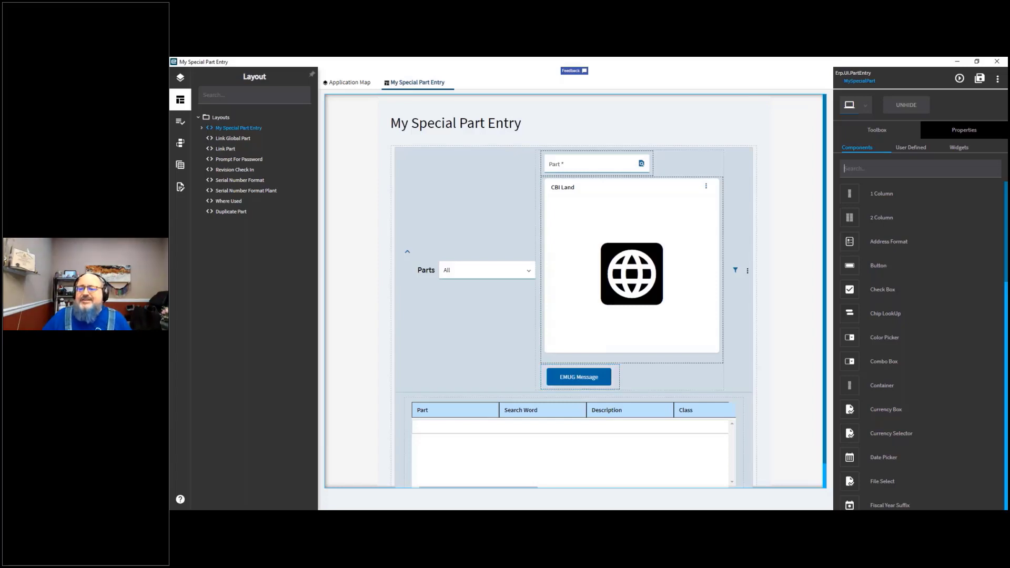
Step: Select the CBI Land widget and browse the User Defined, Widgets and Components toolbox lists
left_click(586, 226)
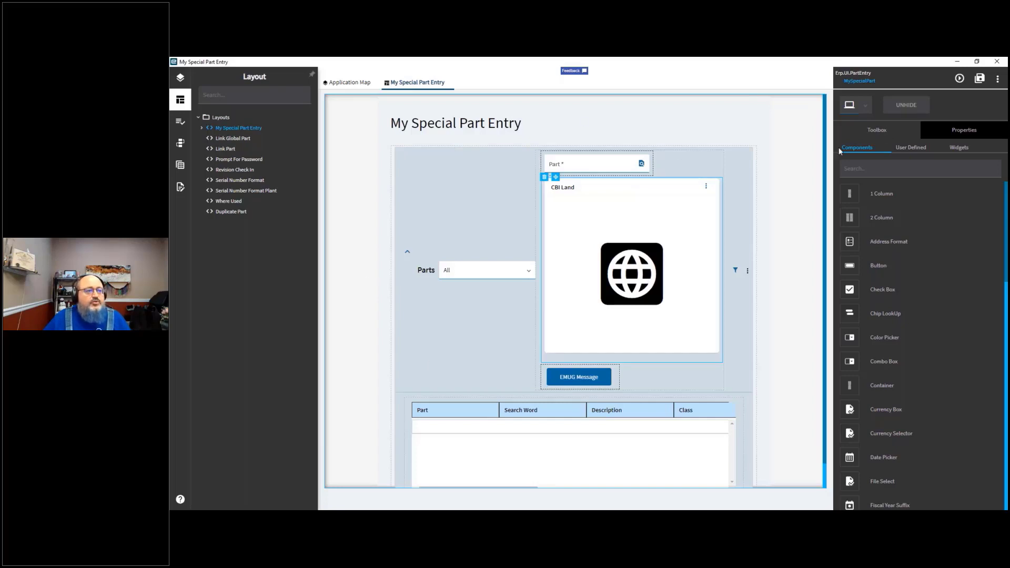
left_click(914, 149)
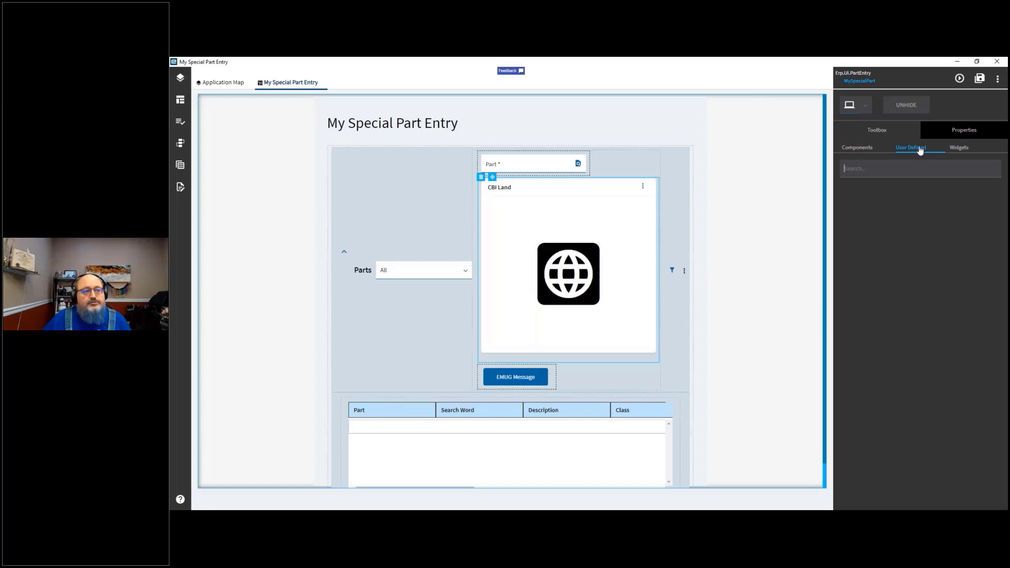
left_click(960, 150)
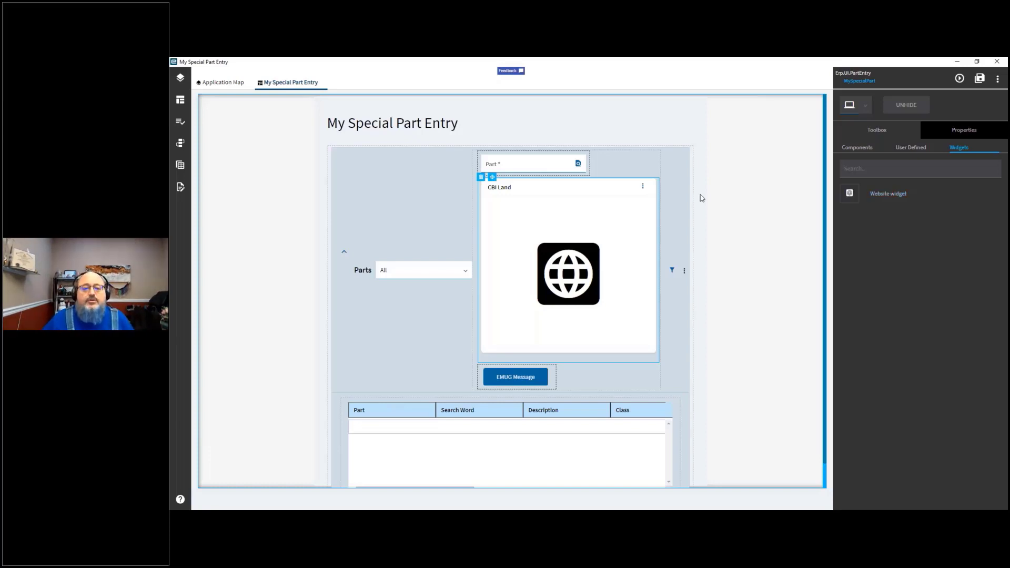
left_click(860, 147)
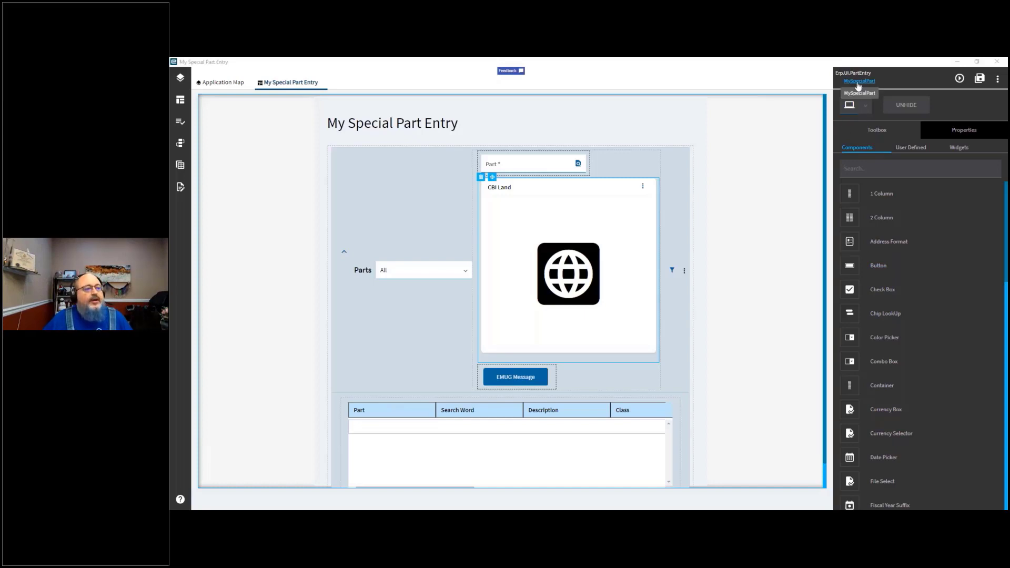
Step: Reopen the Layout tree and expand My Special Part Entry and its Main node
left_click(181, 103)
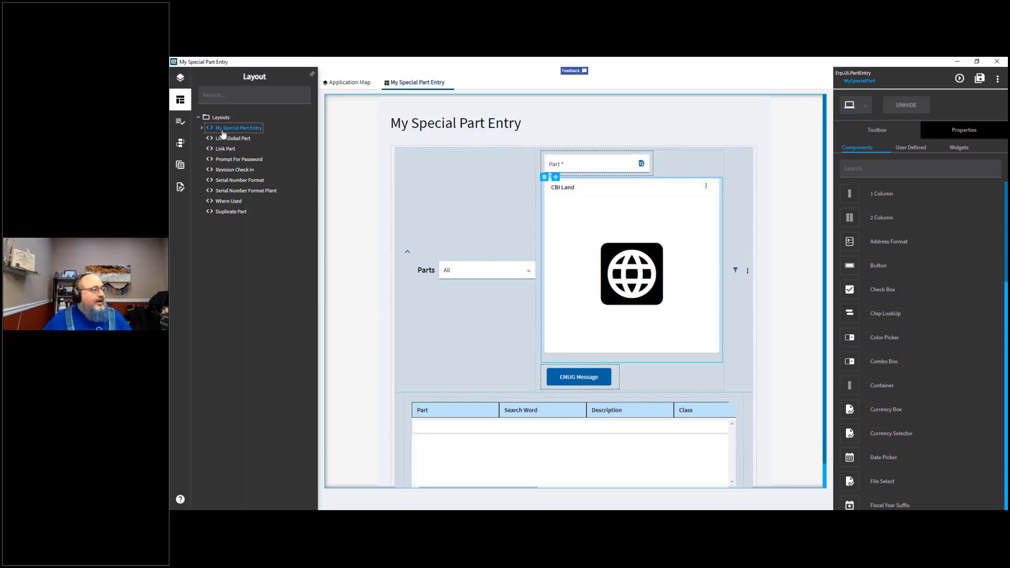
left_click(201, 127)
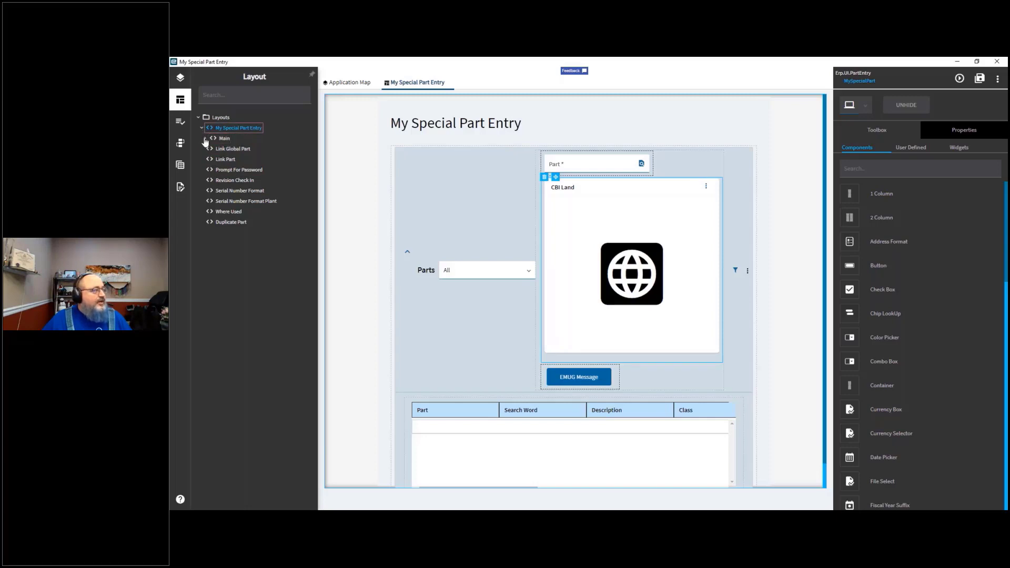
left_click(205, 139)
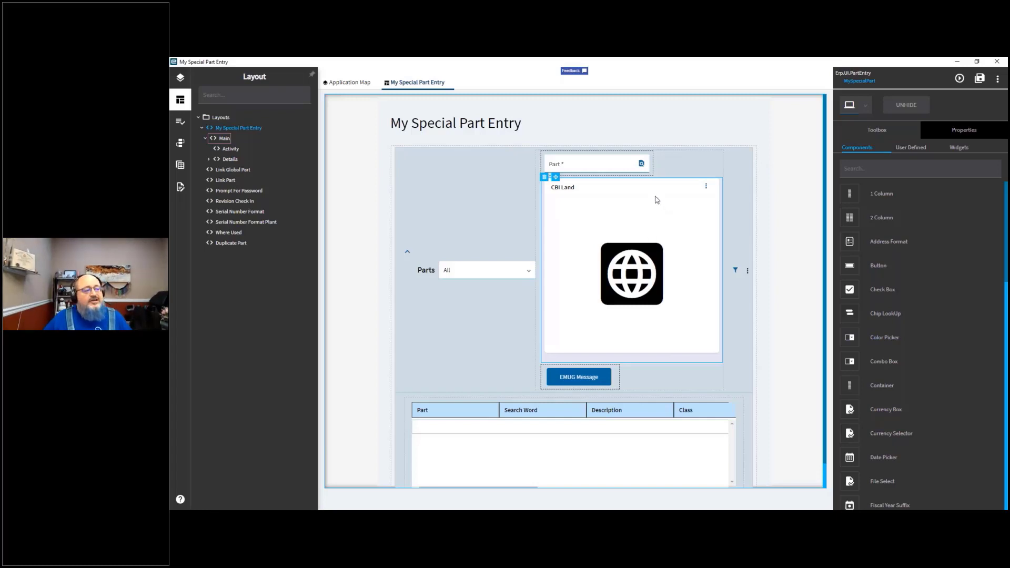
Step: Add a Button component beside the Part field and select it
left_click(657, 200)
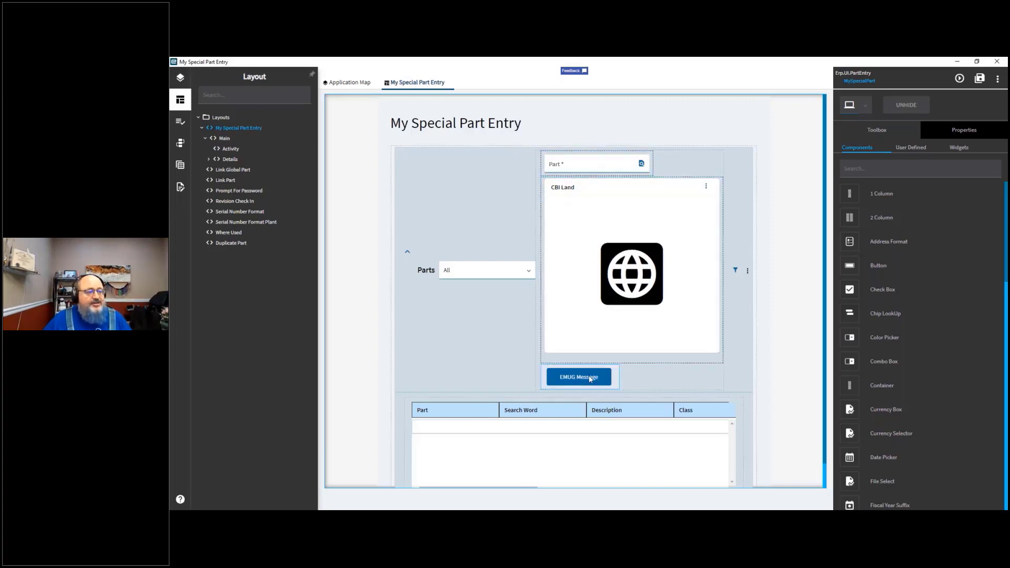
left_click_drag(878, 265, 610, 378)
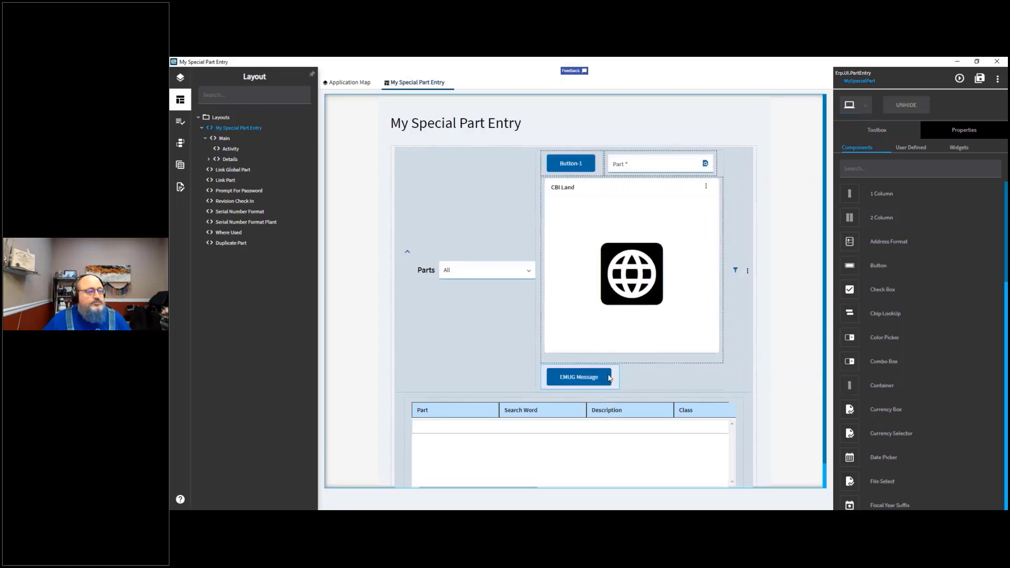
left_click(574, 165)
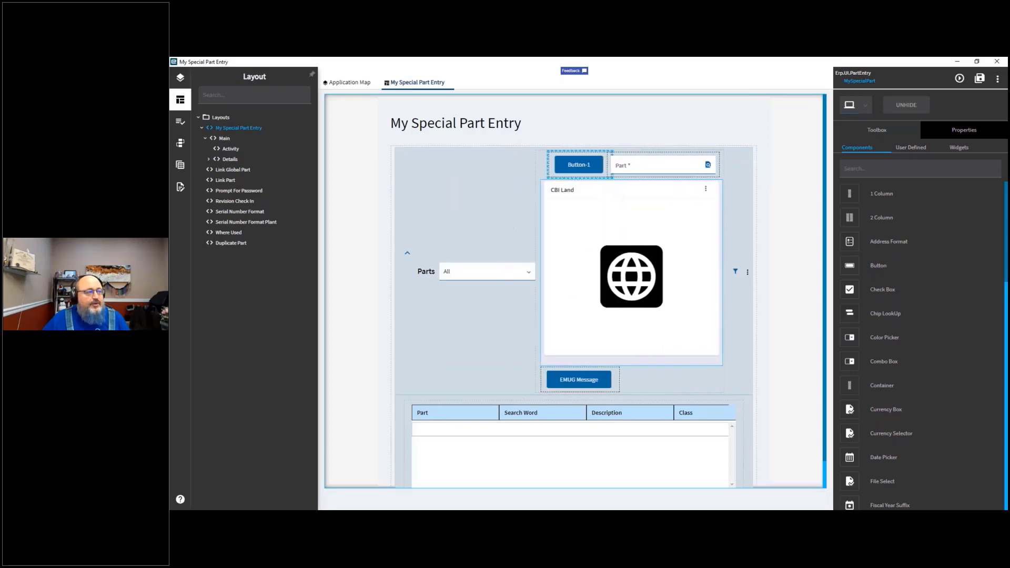
Step: Delete the Button-1 component beside the Part field
left_click(595, 158)
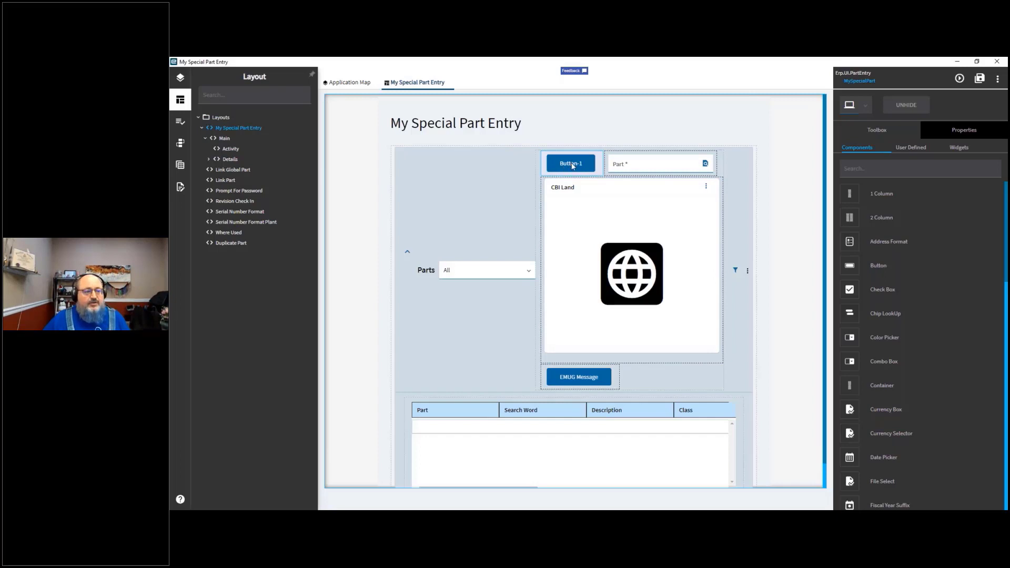
left_click(573, 166)
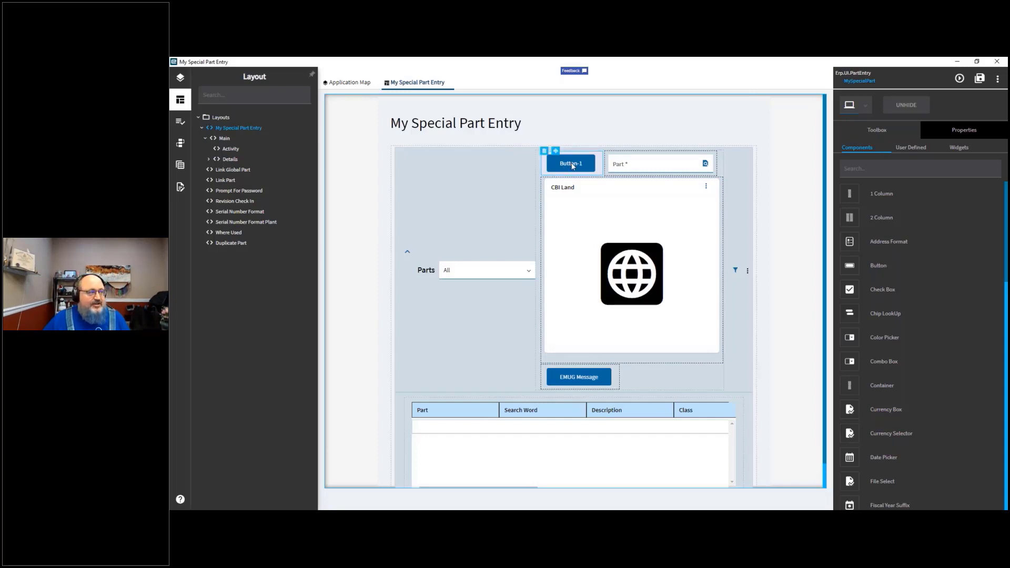
left_click(545, 152)
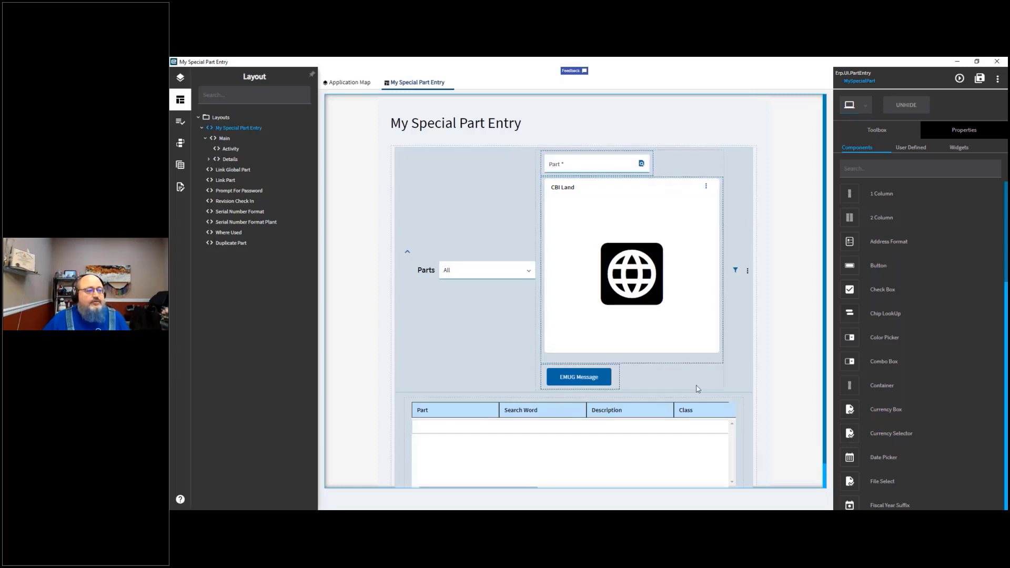
Step: Open the CBI Land widget's properties and select the contents of its Url field
left_click(639, 225)
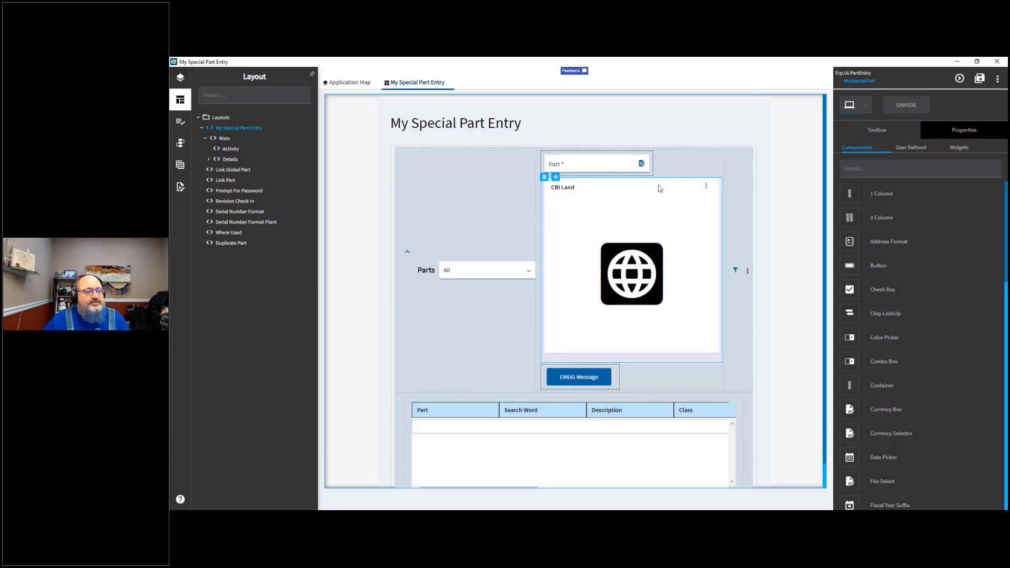
left_click(972, 132)
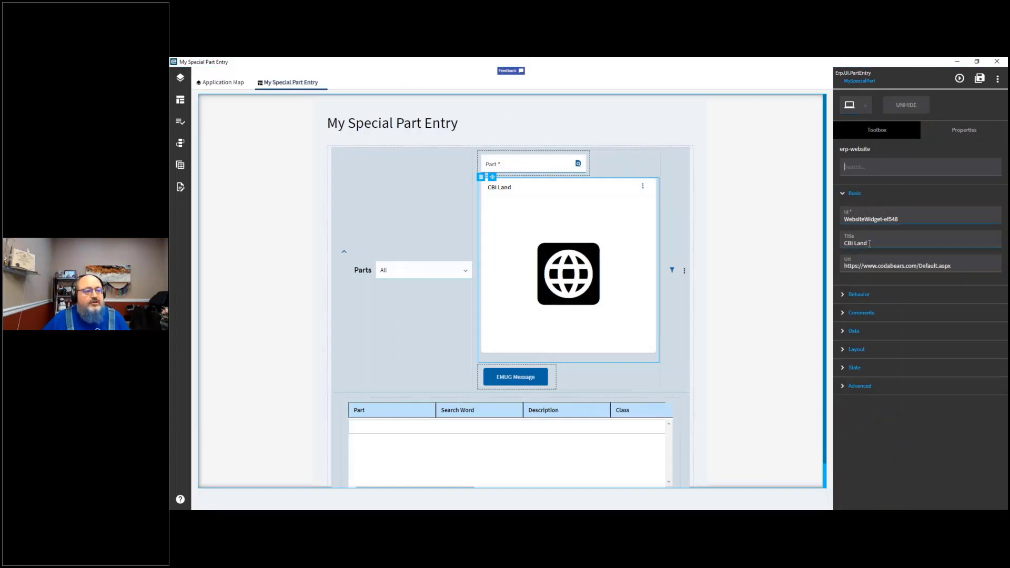
left_click_drag(869, 244, 810, 254)
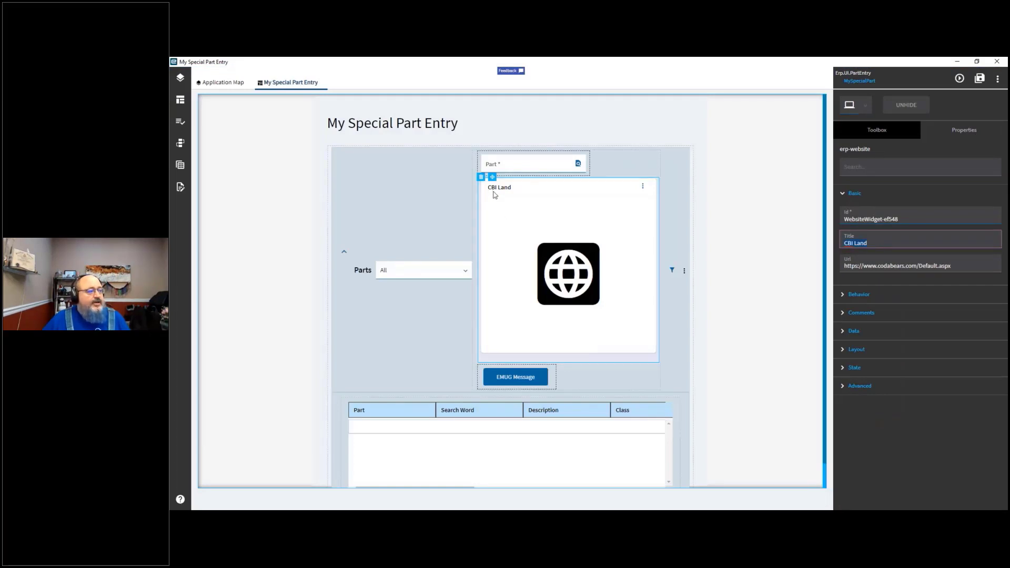
left_click(877, 266)
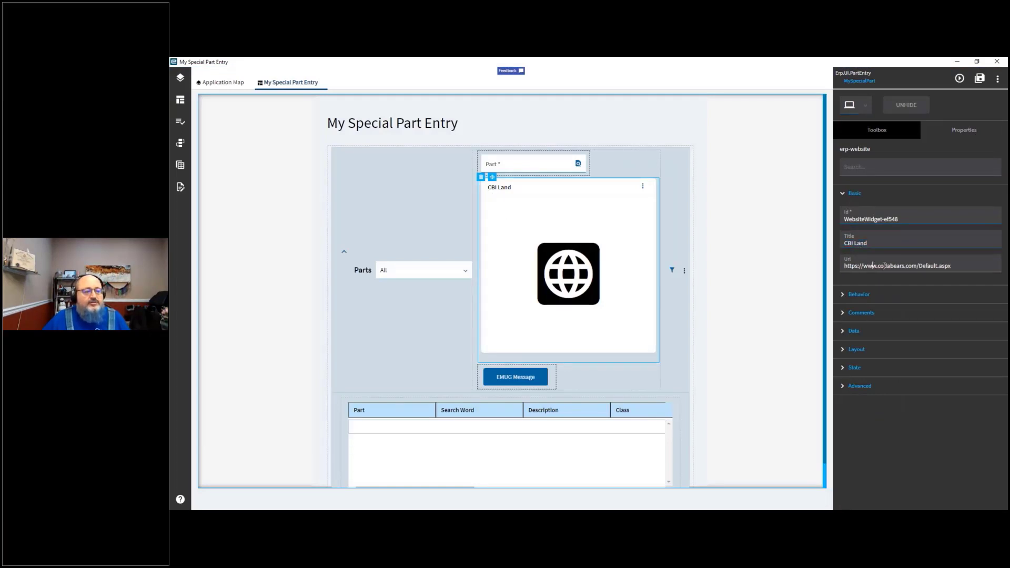
triple_click(956, 266)
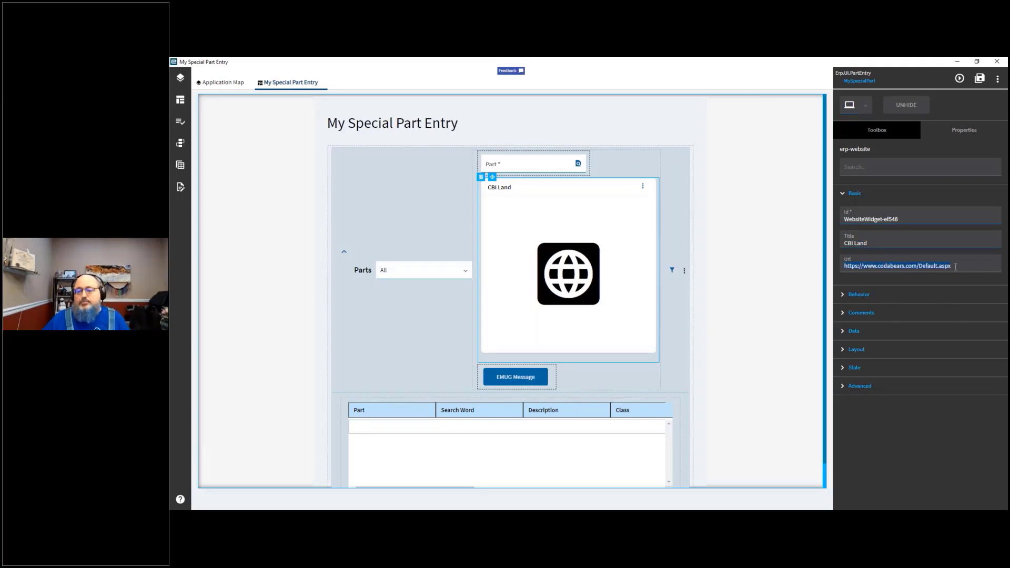
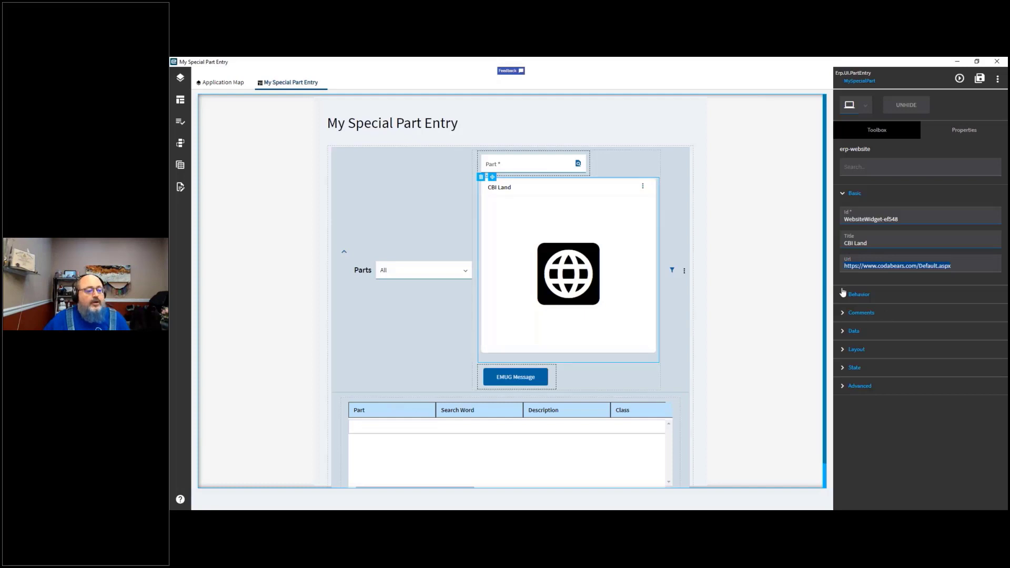
Step: Expand and review the CBI Land widget's Behavior, Comments, Data, Layout, State and Advanced properties
left_click(843, 296)
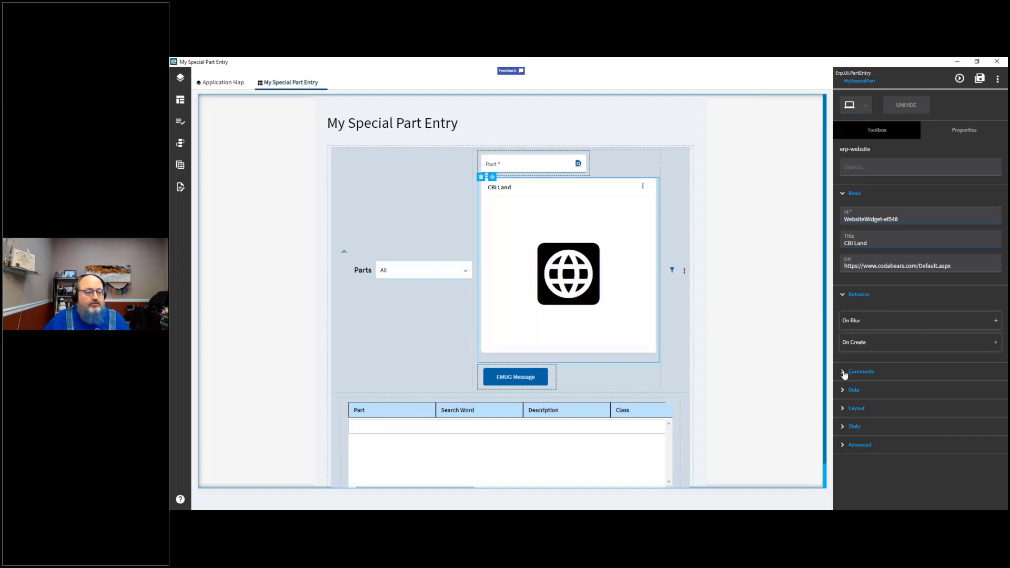
left_click(844, 372)
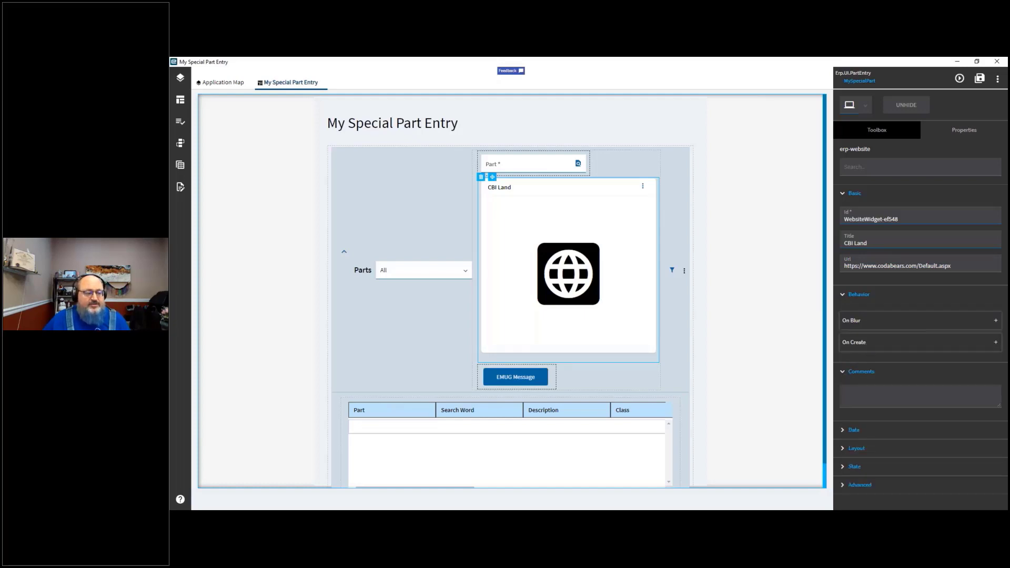
left_click(843, 430)
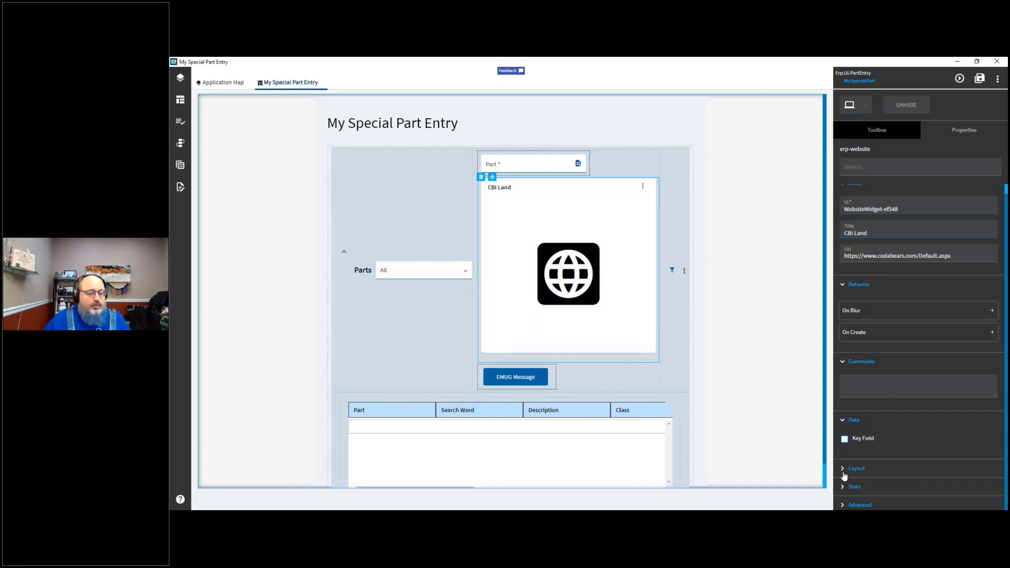
left_click(844, 468)
scroll(872, 455, "down", 1)
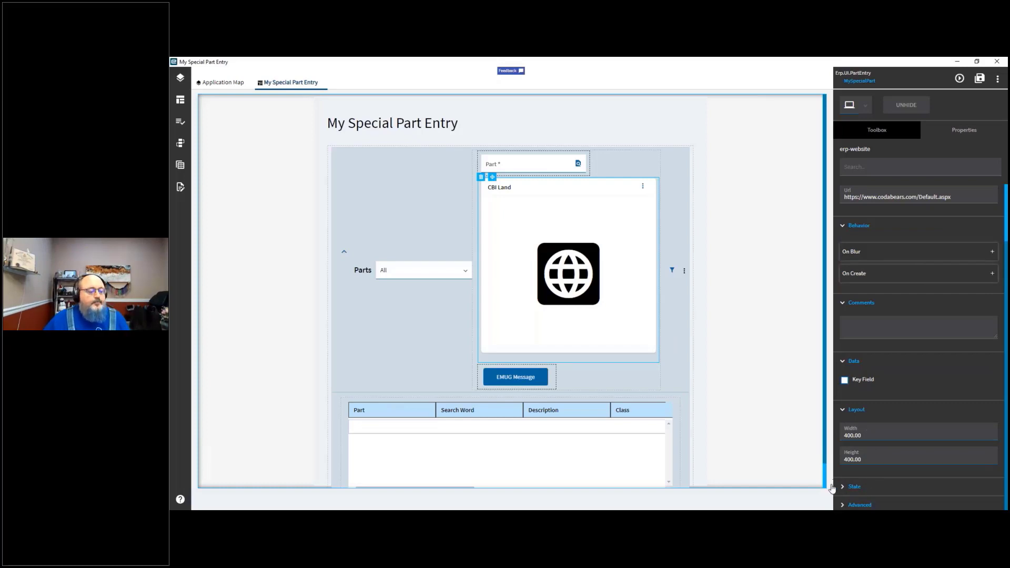
left_click(844, 488)
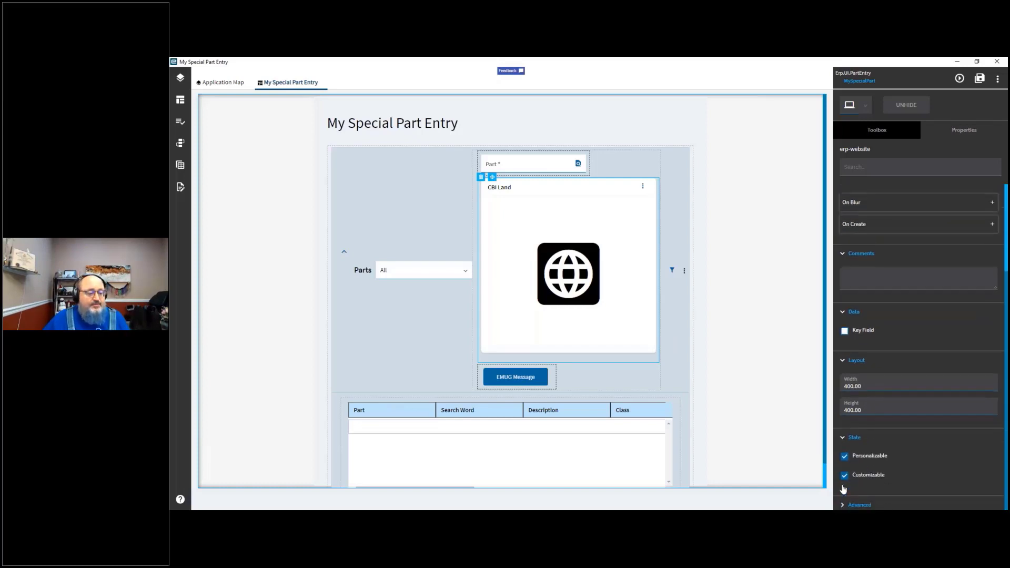
left_click(844, 507)
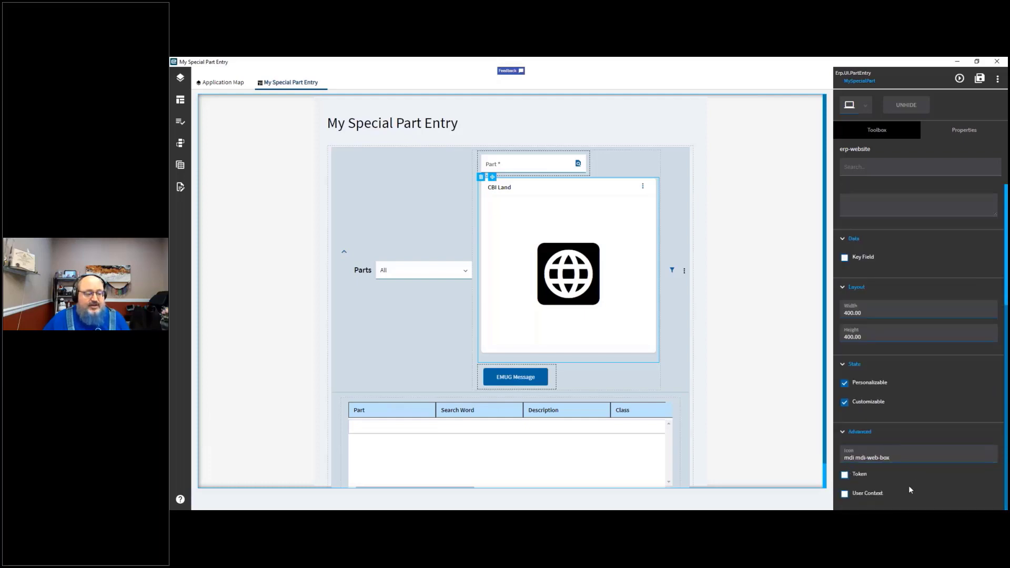
scroll(909, 485, "up", 4)
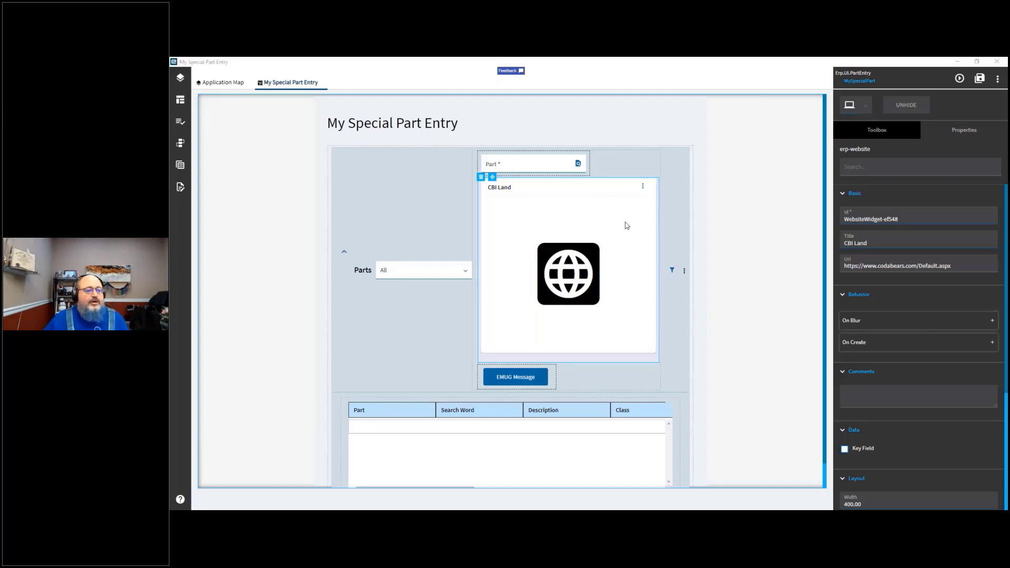
Step: Select the EMUG Message button and open its On Click event flow
left_click(627, 226)
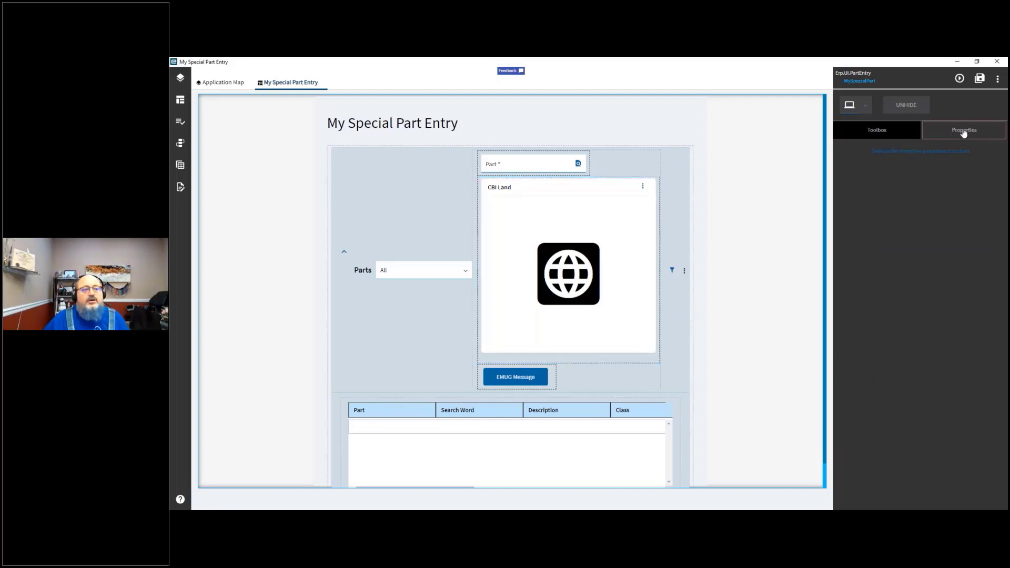
left_click(886, 131)
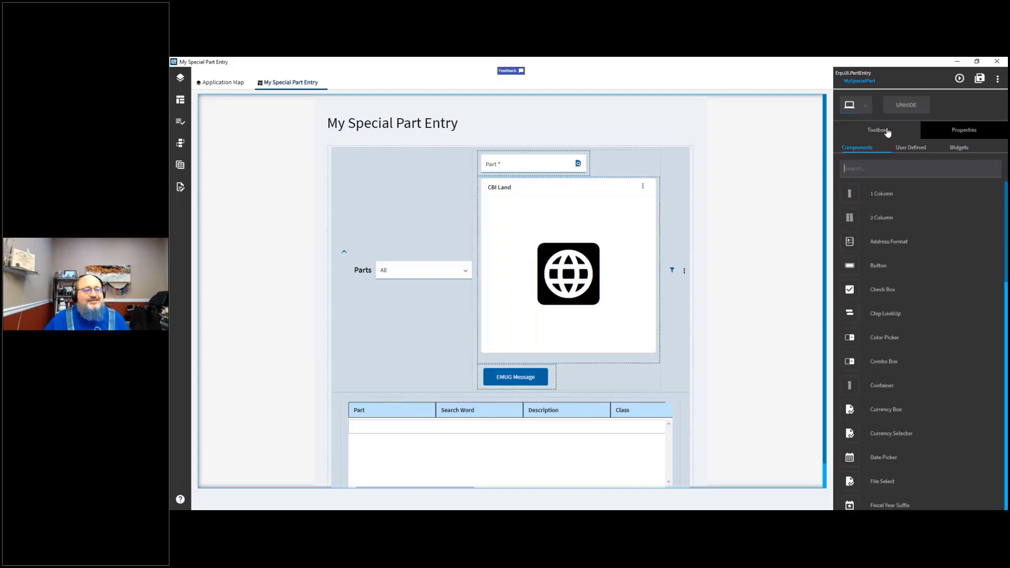
left_click(521, 379)
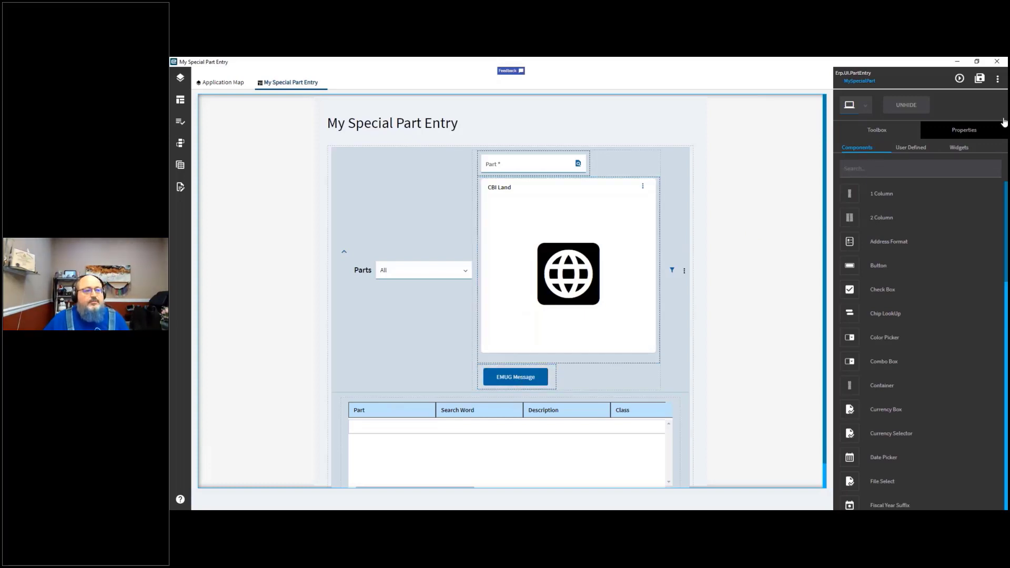
left_click(956, 135)
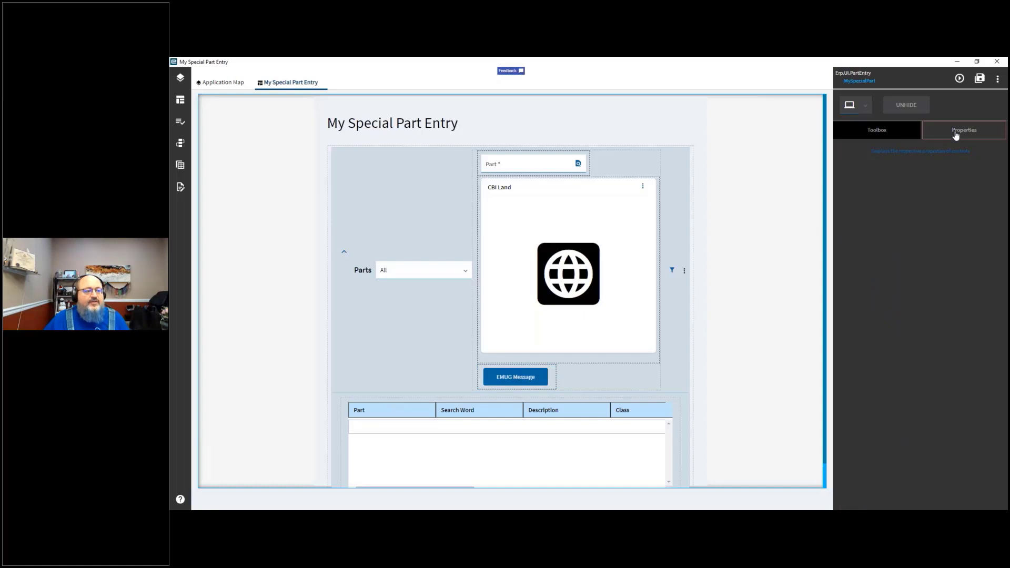
left_click(518, 378)
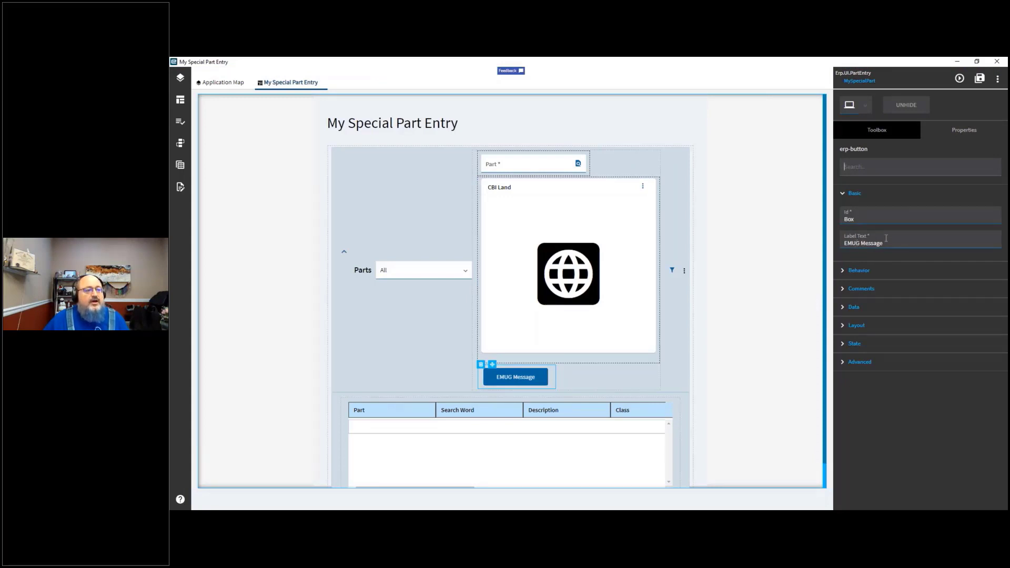
left_click(889, 241)
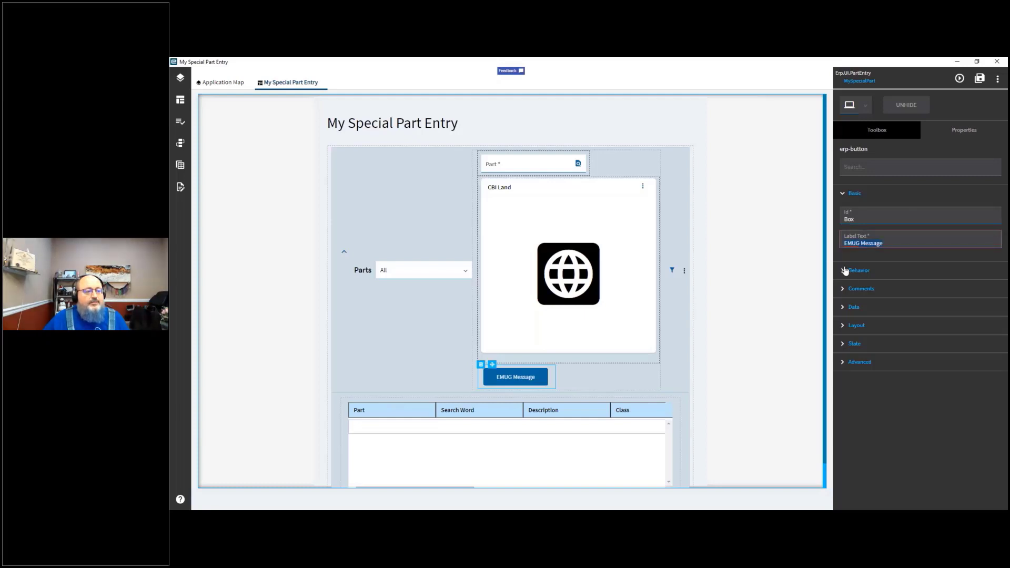
left_click(845, 271)
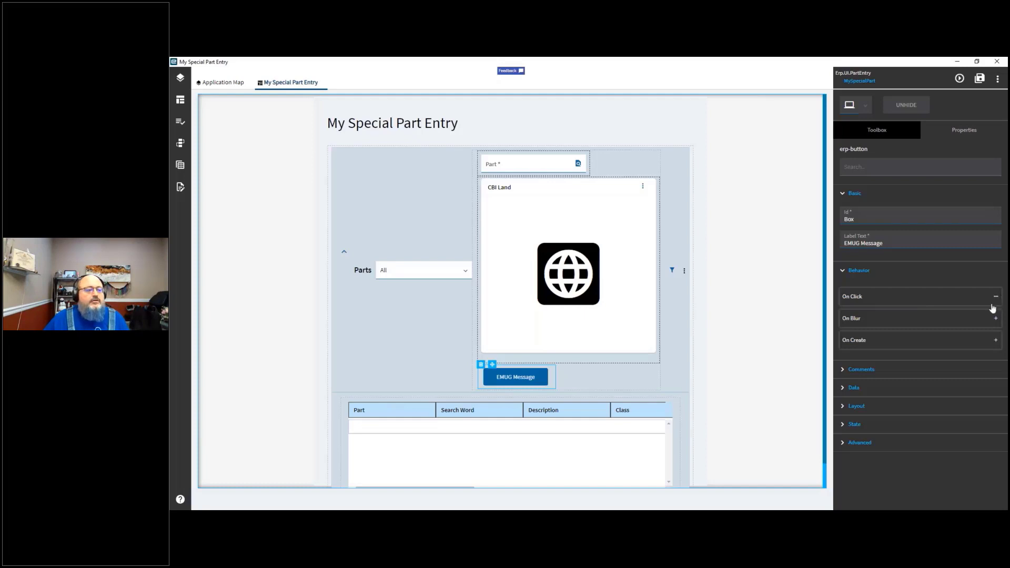
left_click(996, 298)
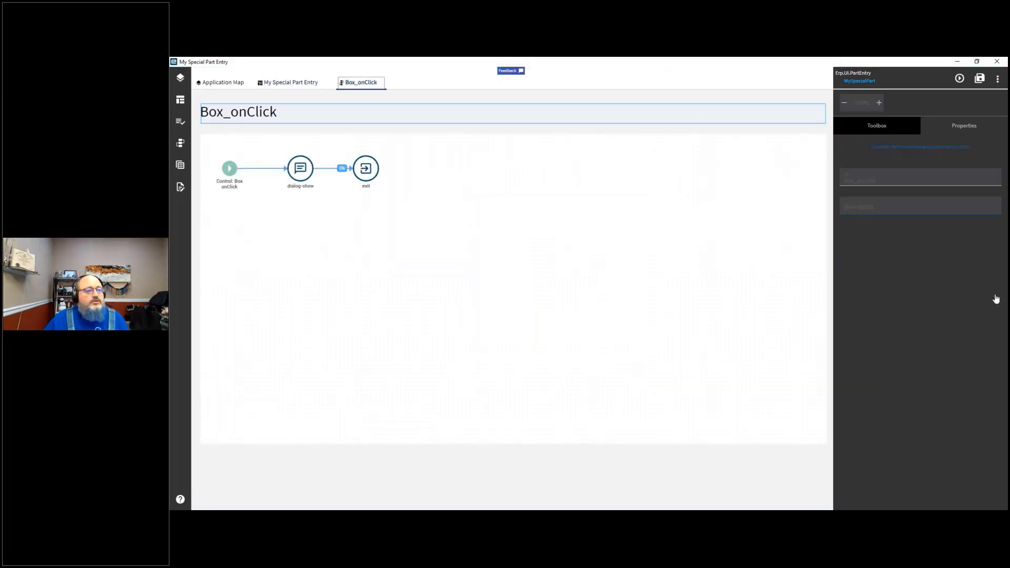
Step: Browse the available action categories in the toolbox for the Box_onClick event
left_click(227, 171)
left_click(300, 171)
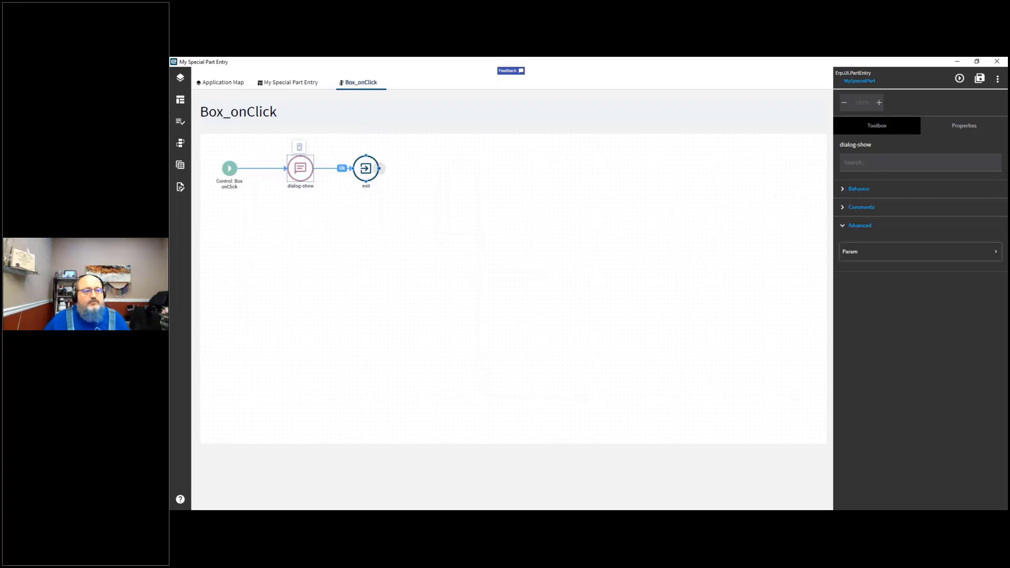
left_click(902, 128)
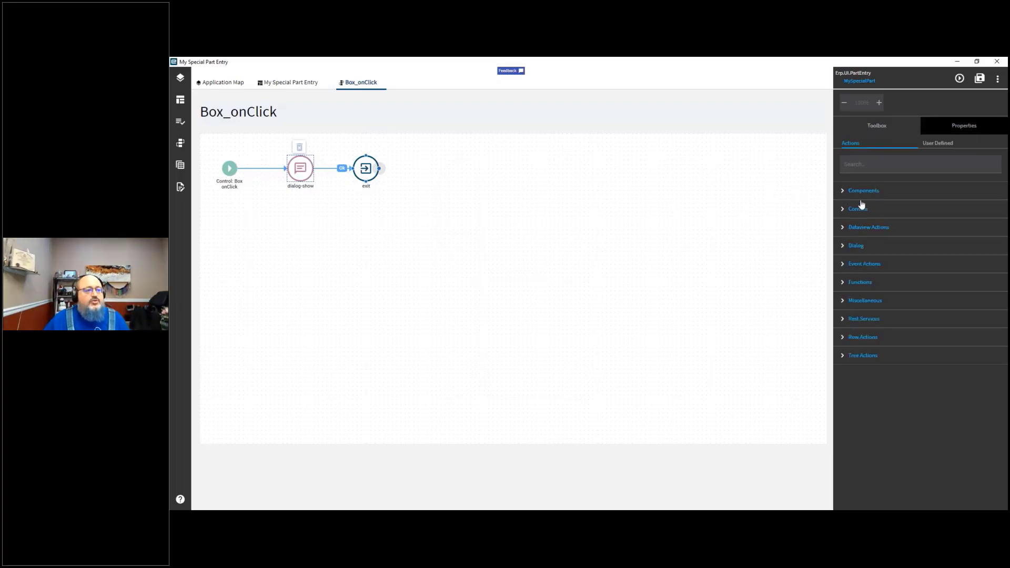
left_click(846, 191)
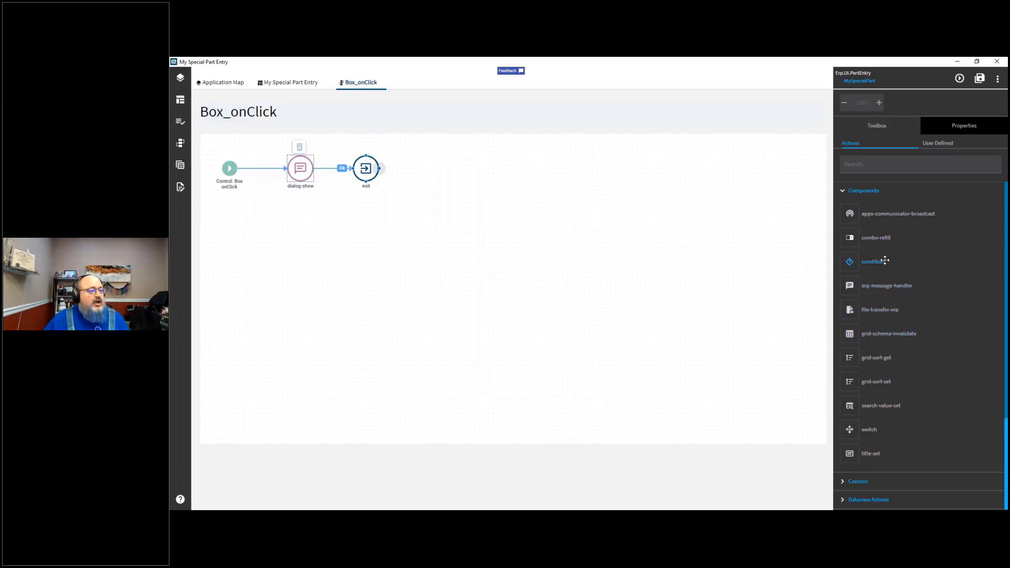
scroll(880, 348, "down", 3)
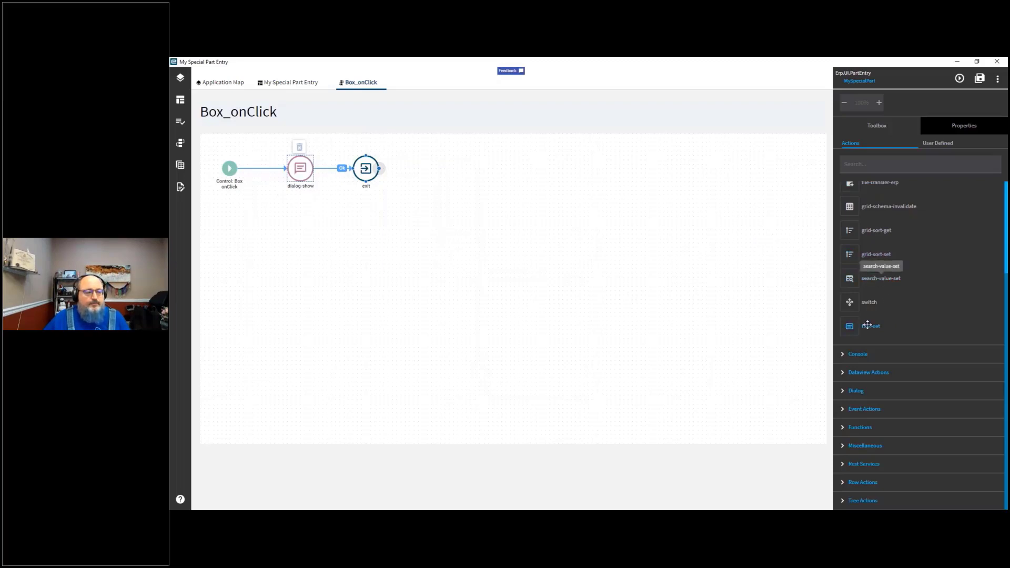
left_click(842, 355)
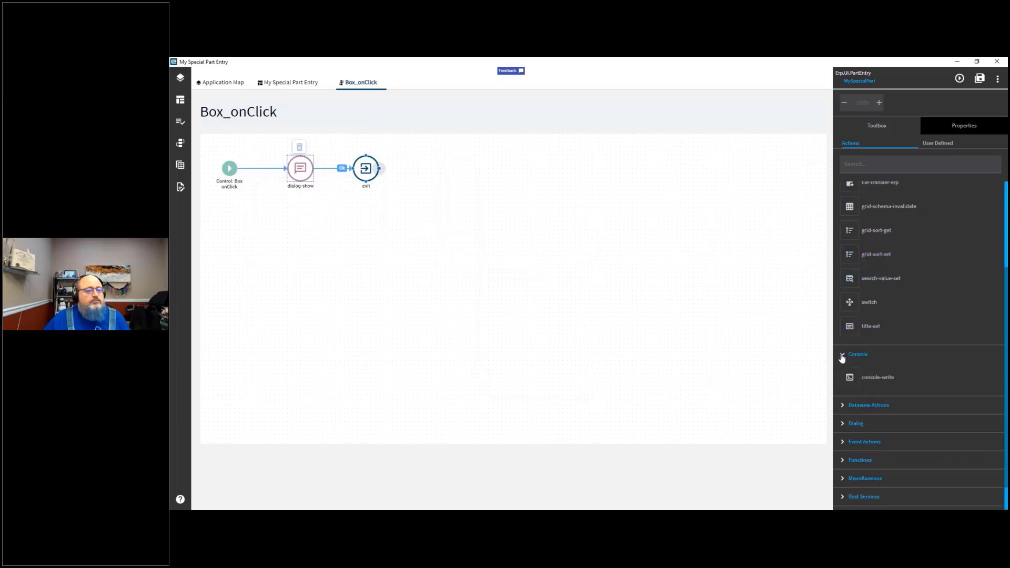
scroll(843, 356, "down", 1)
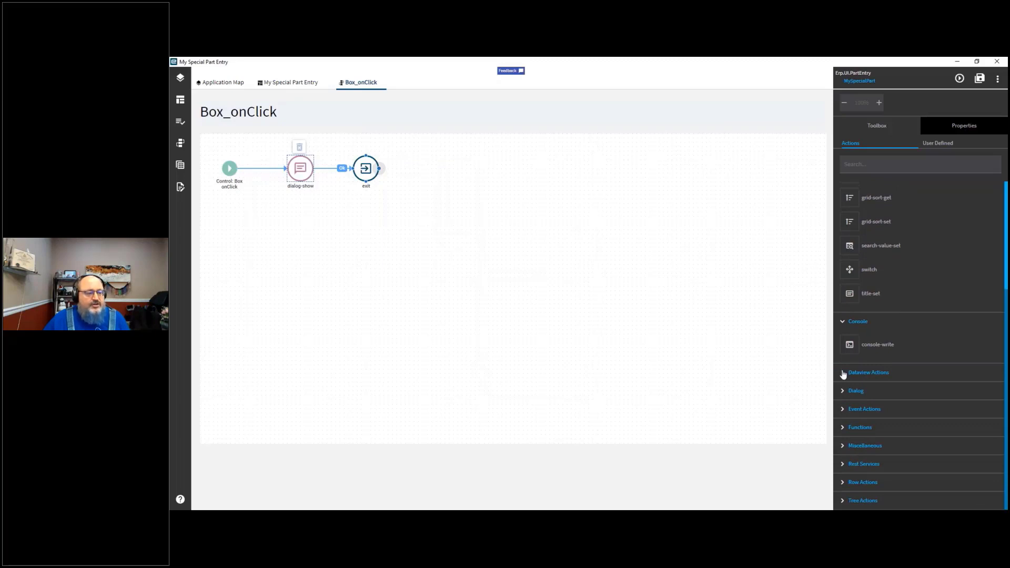
left_click(843, 373)
scroll(844, 373, "down", 4)
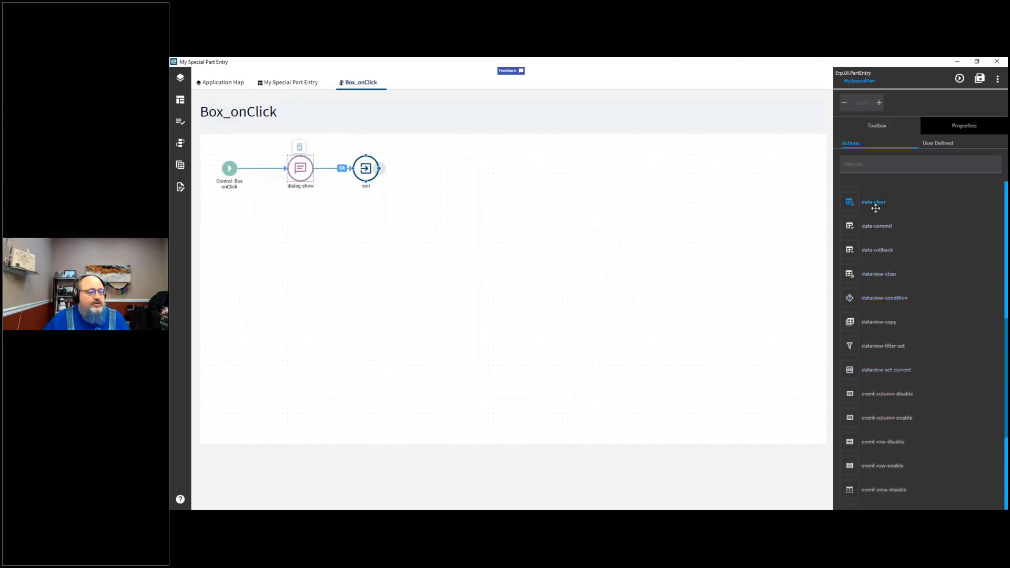
scroll(894, 337, "down", 3)
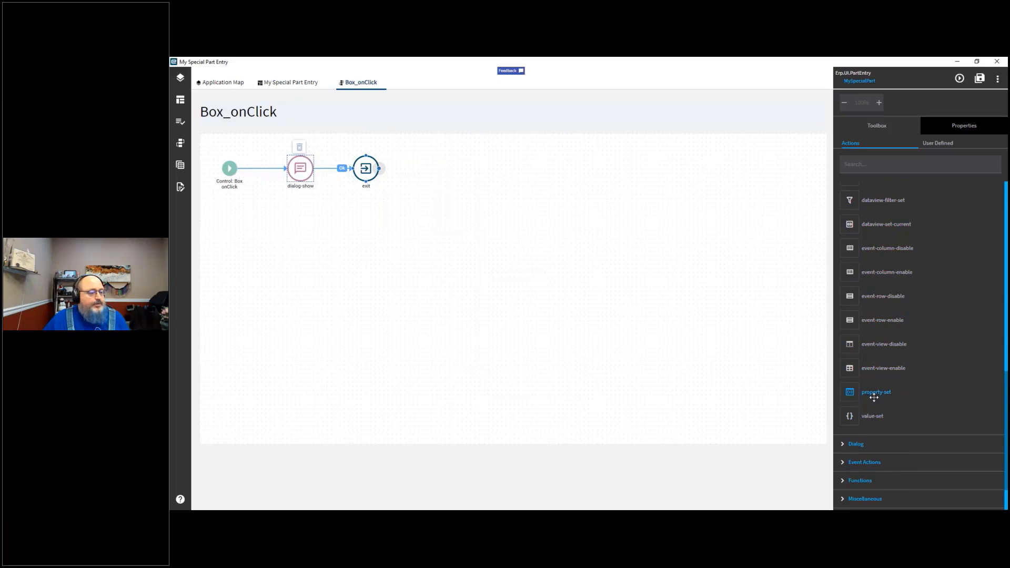
left_click(844, 446)
scroll(845, 446, "down", 3)
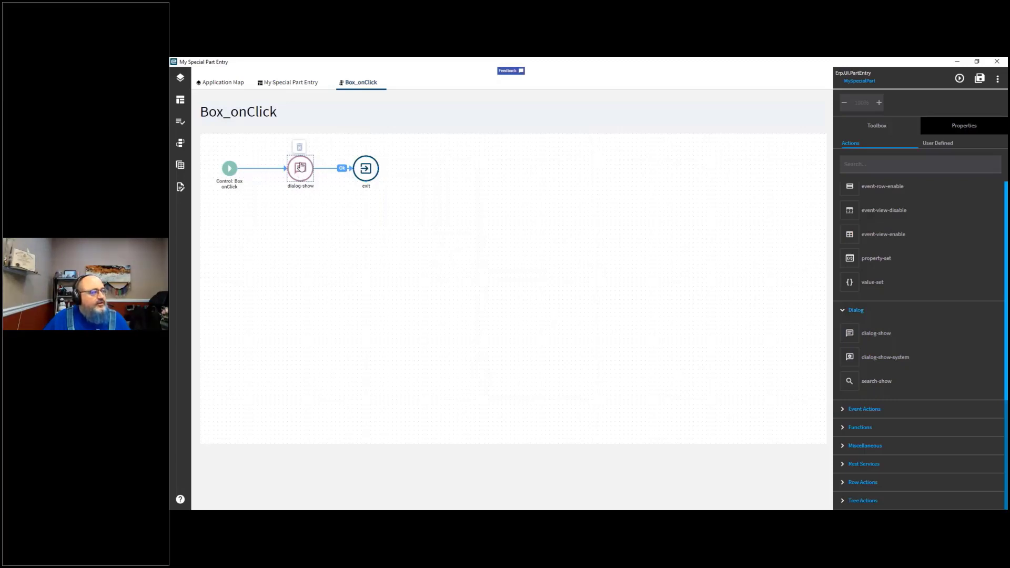
left_click(843, 410)
scroll(845, 413, "down", 2)
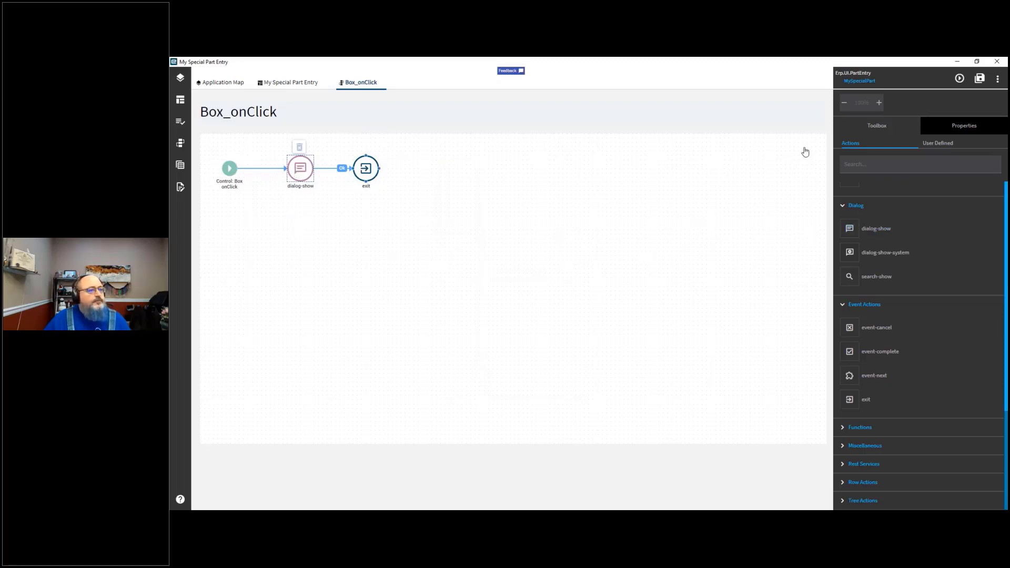
Step: Review the dialog-show action's Behavior, Comments and Param settings, including its Type options and Message
left_click(973, 127)
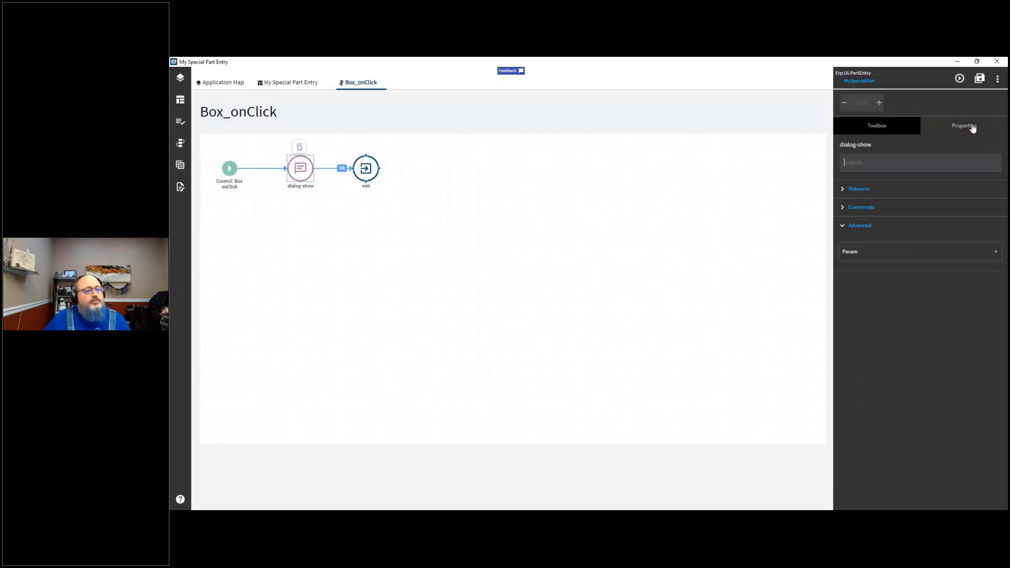
left_click(845, 190)
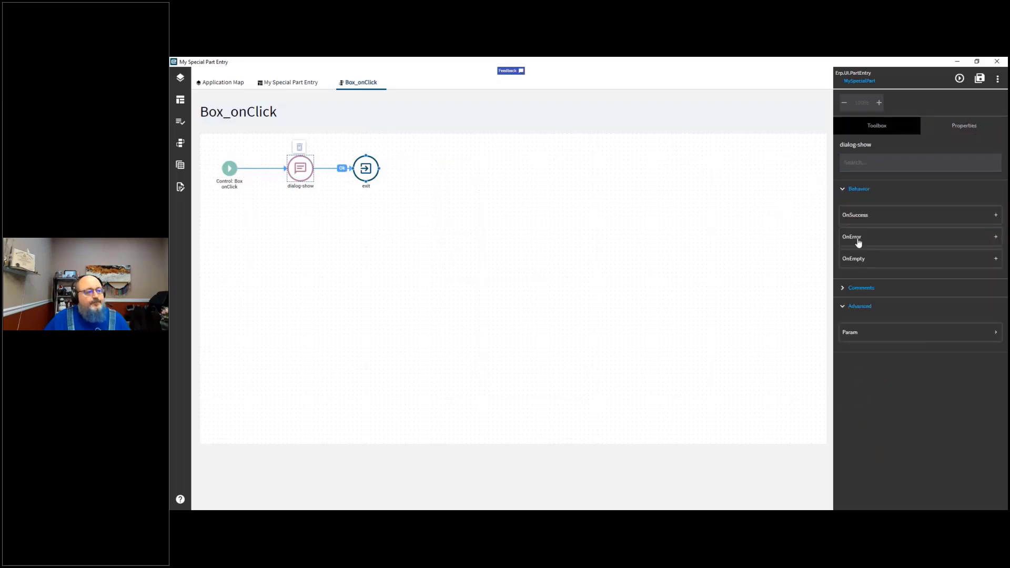
left_click(843, 288)
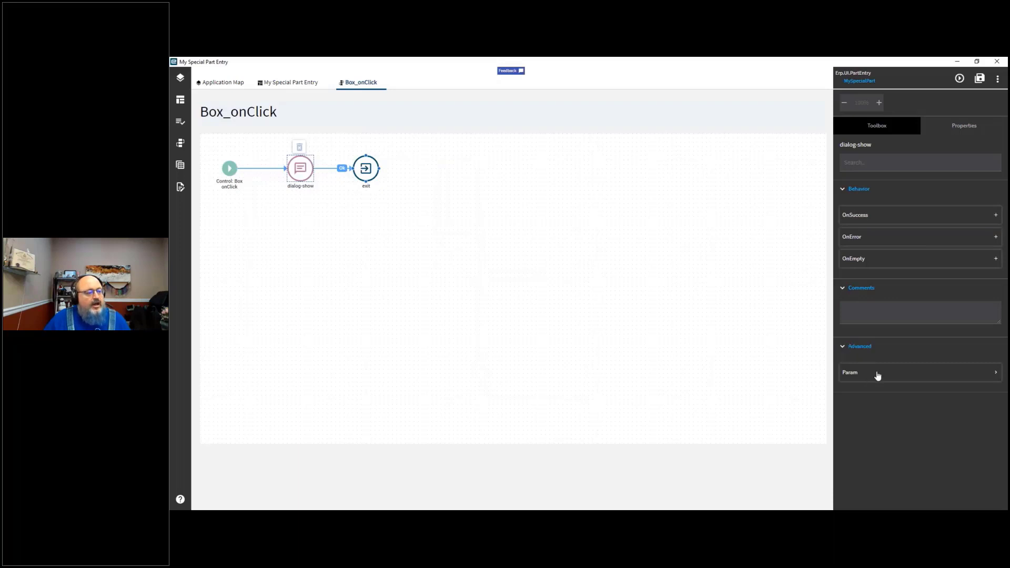
left_click(877, 374)
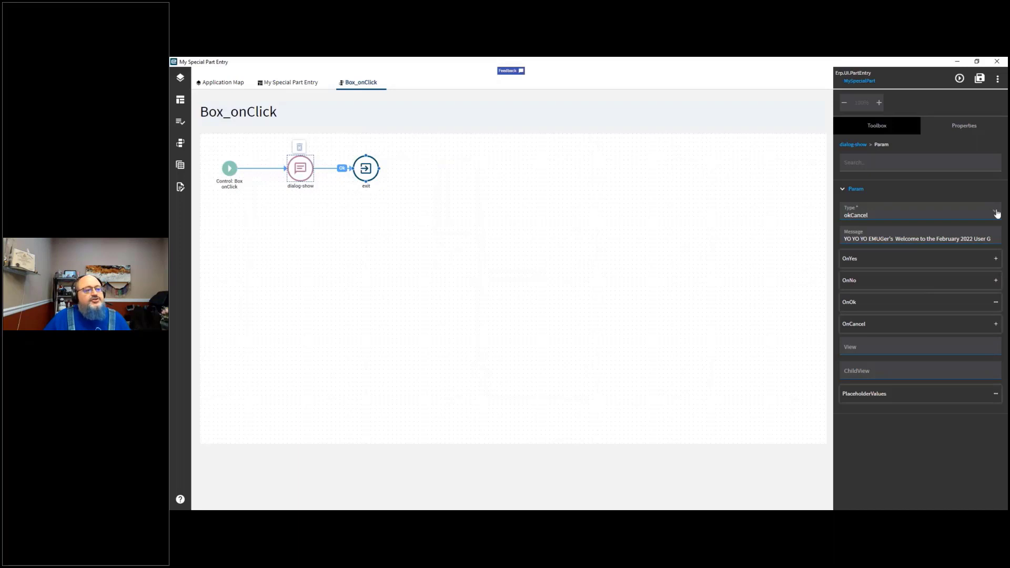
left_click(997, 212)
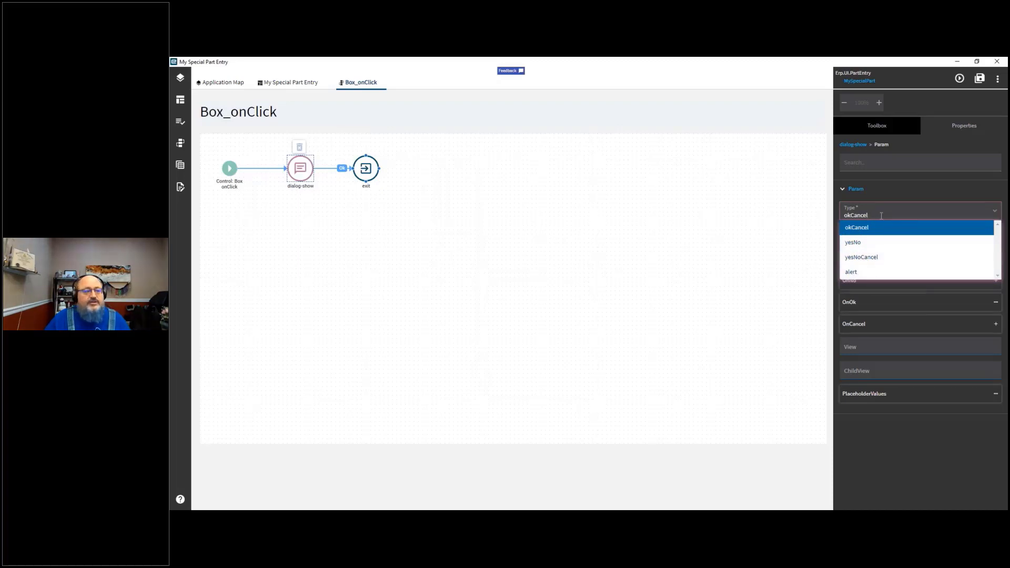
left_click(895, 161)
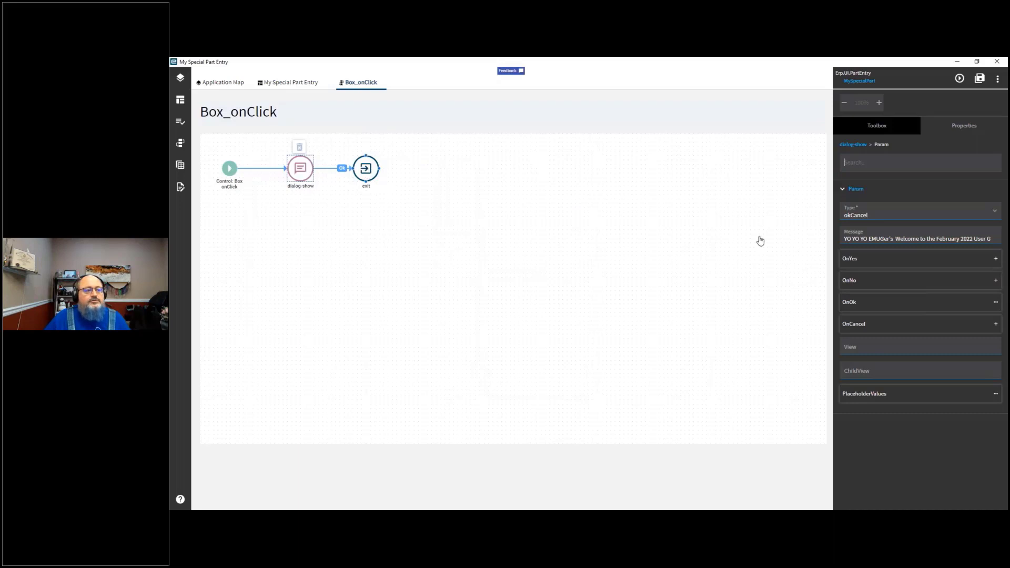
left_click(916, 238)
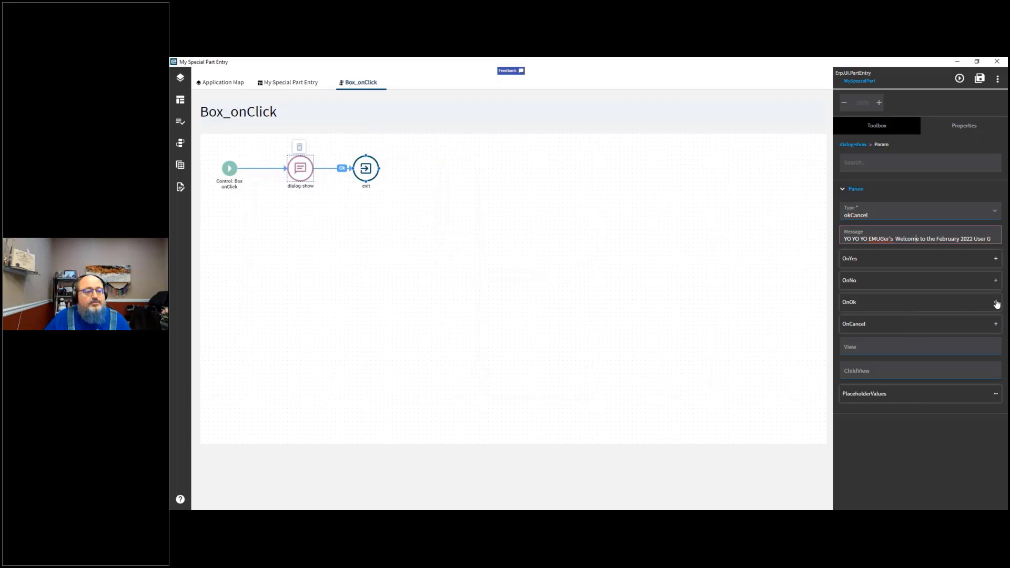
Step: Select the exit action and review its Behavior and Comments properties
left_click(996, 304)
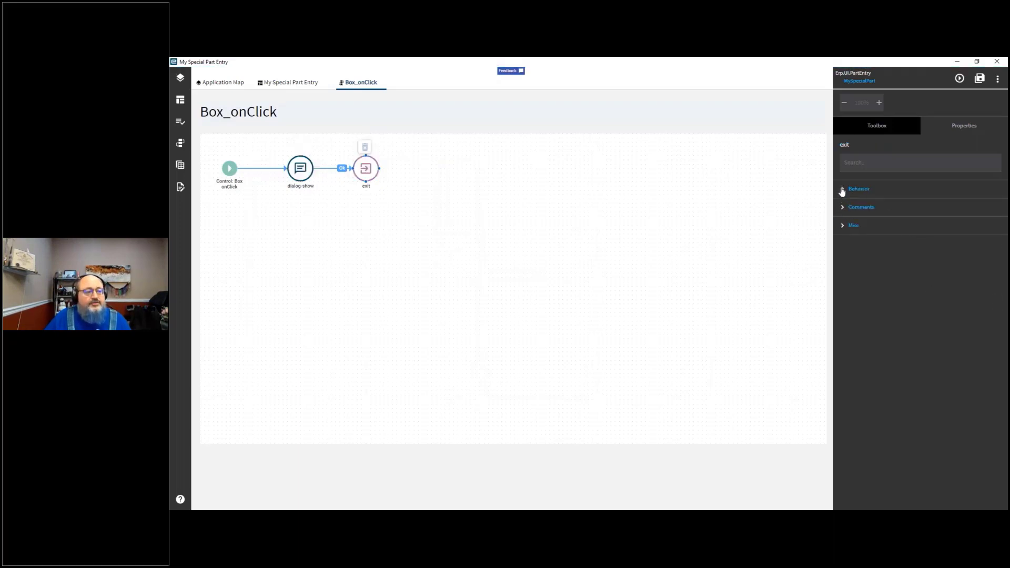
left_click(842, 190)
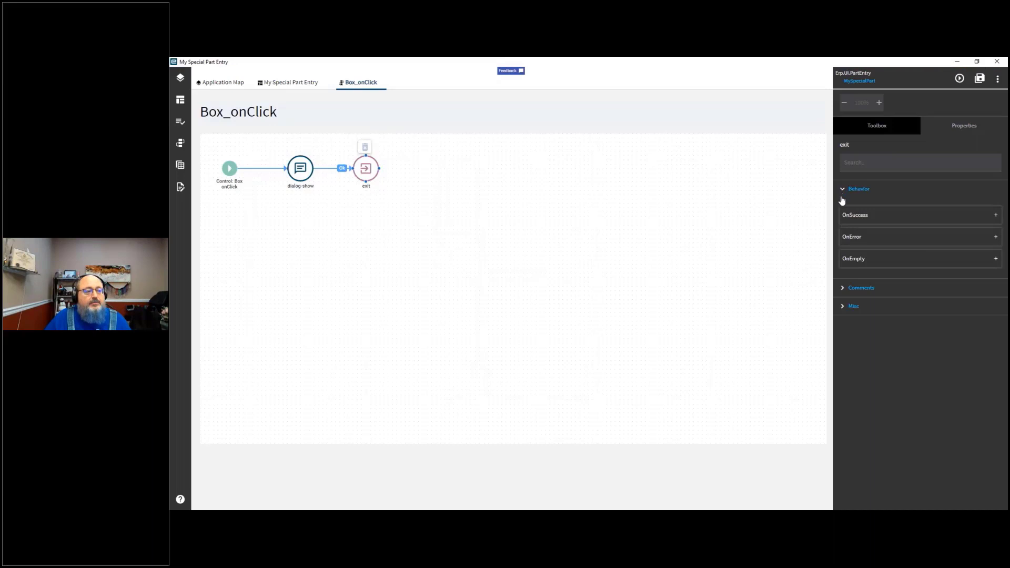
left_click(844, 290)
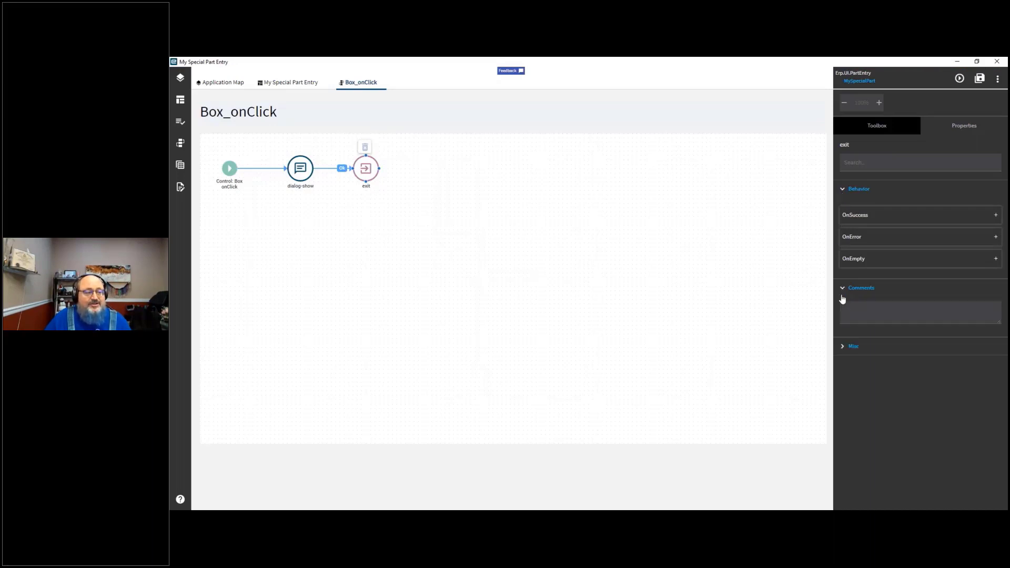
Step: Expand the exit action's Map section, then reselect the dialog-show action to view its properties
left_click(843, 348)
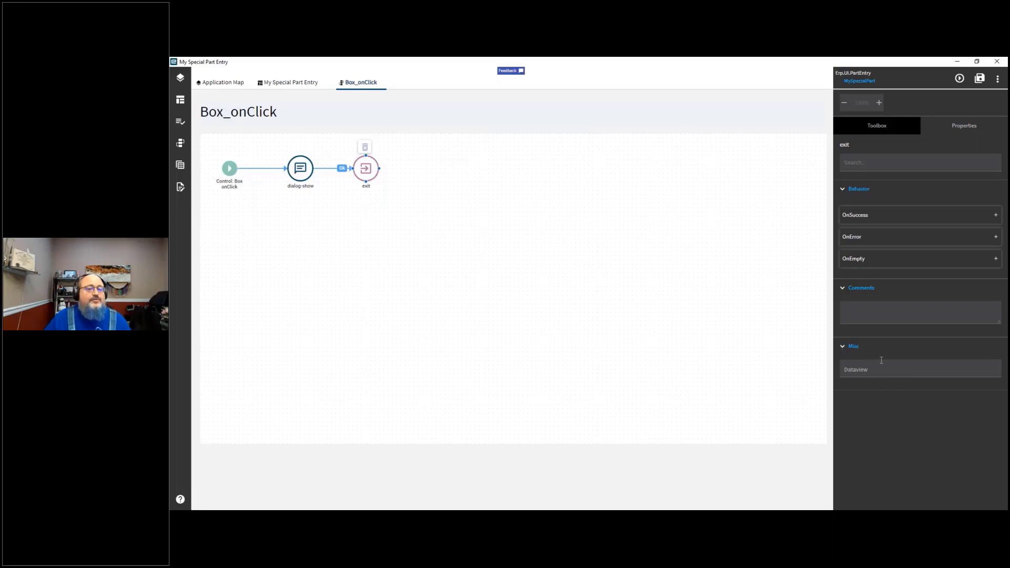
left_click(303, 171)
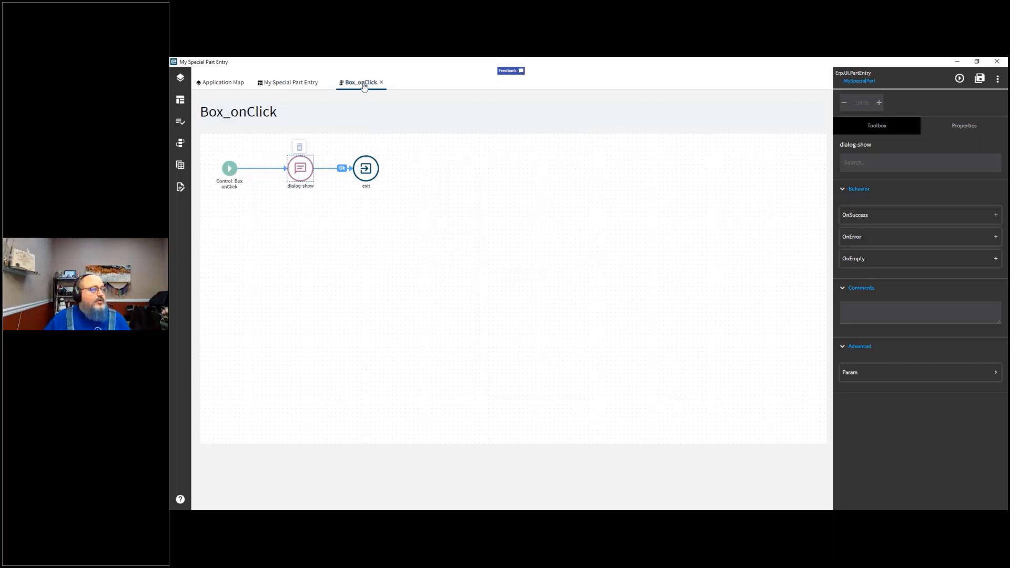
Step: Return to the My Special Part Entry page layout and select the EMUG Message button
left_click(313, 83)
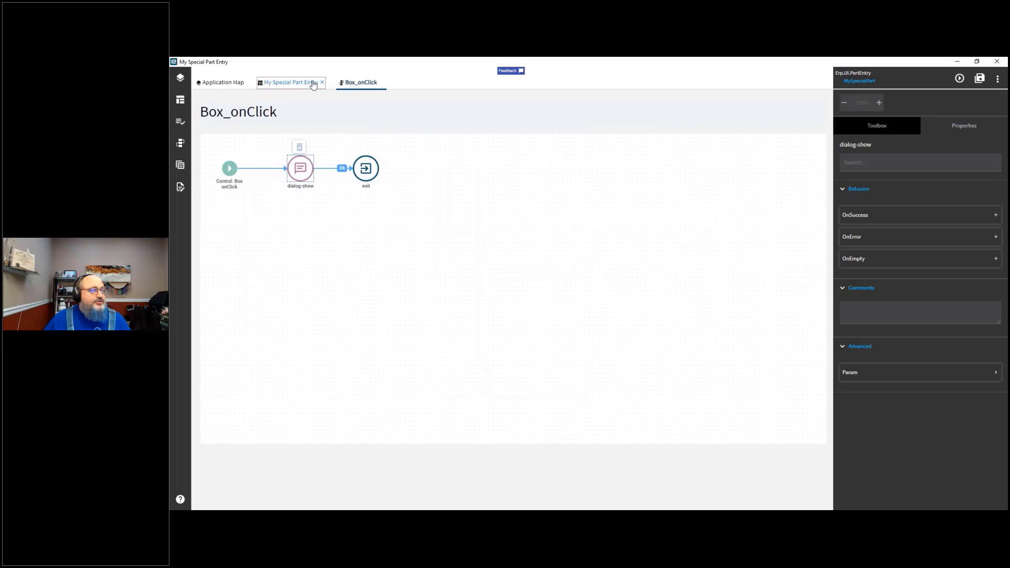
left_click(508, 379)
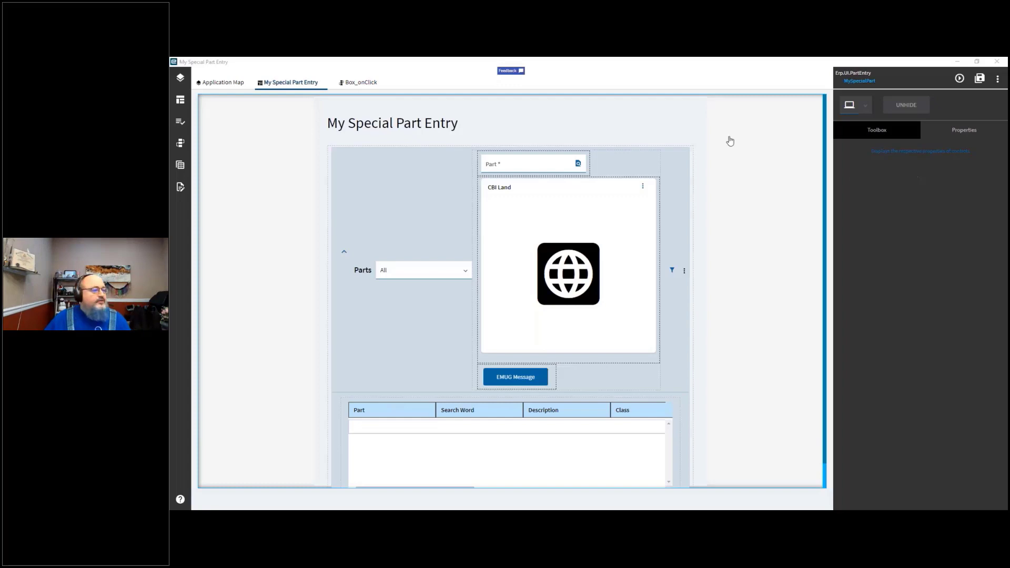
left_click(534, 382)
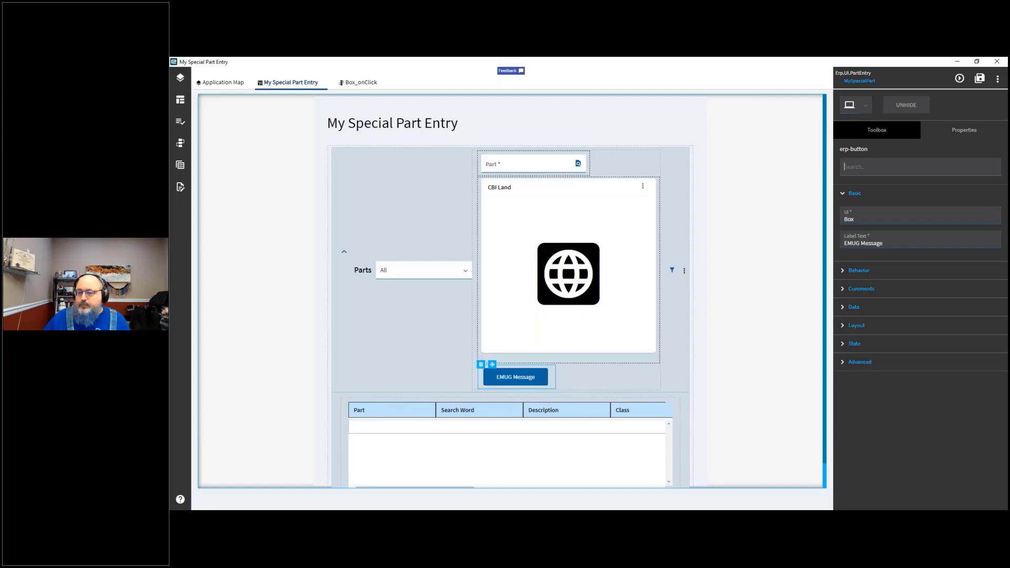
key("alt+Tab")
key("Right")
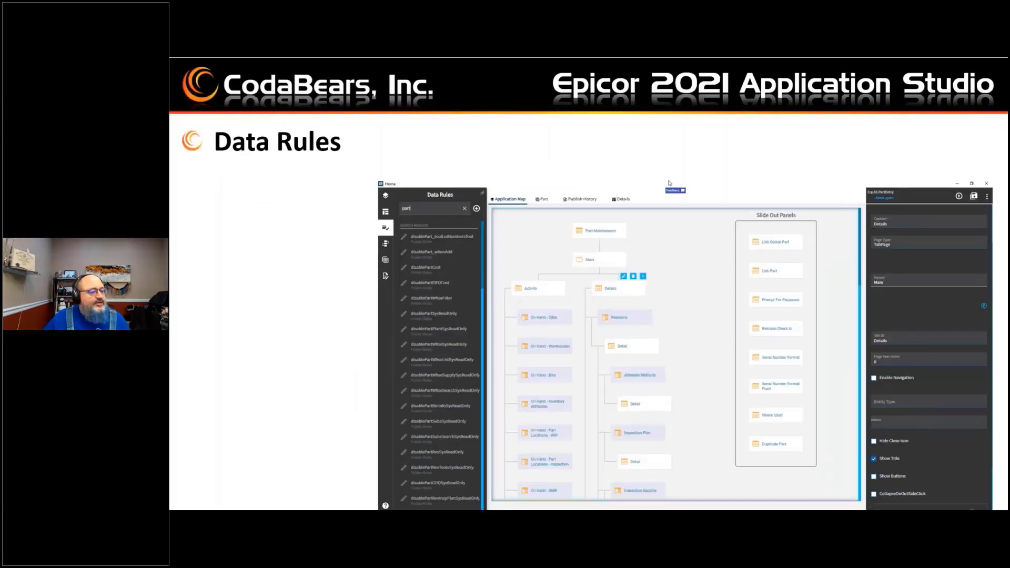
key("Right")
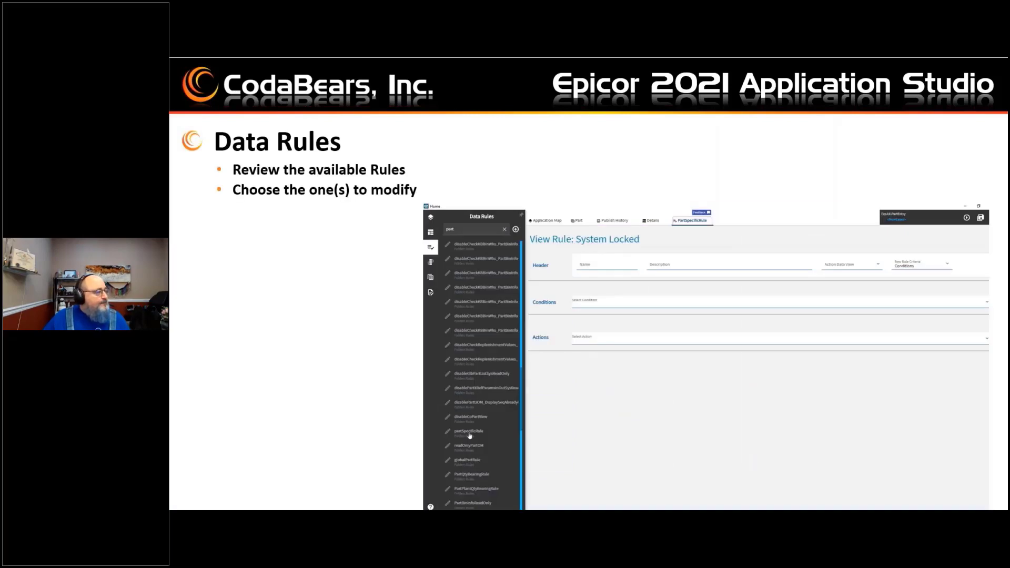
key("Right")
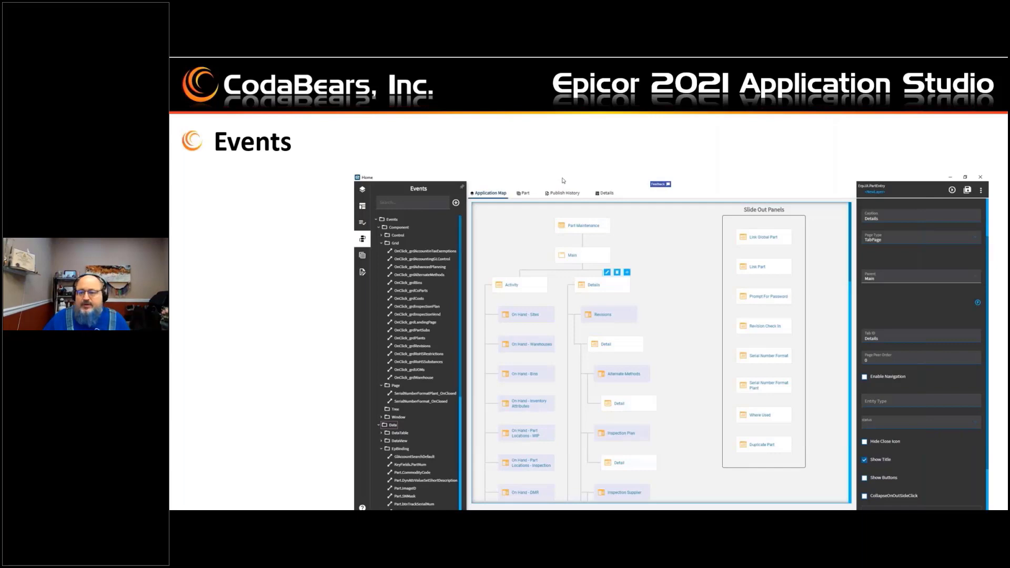
key("Right")
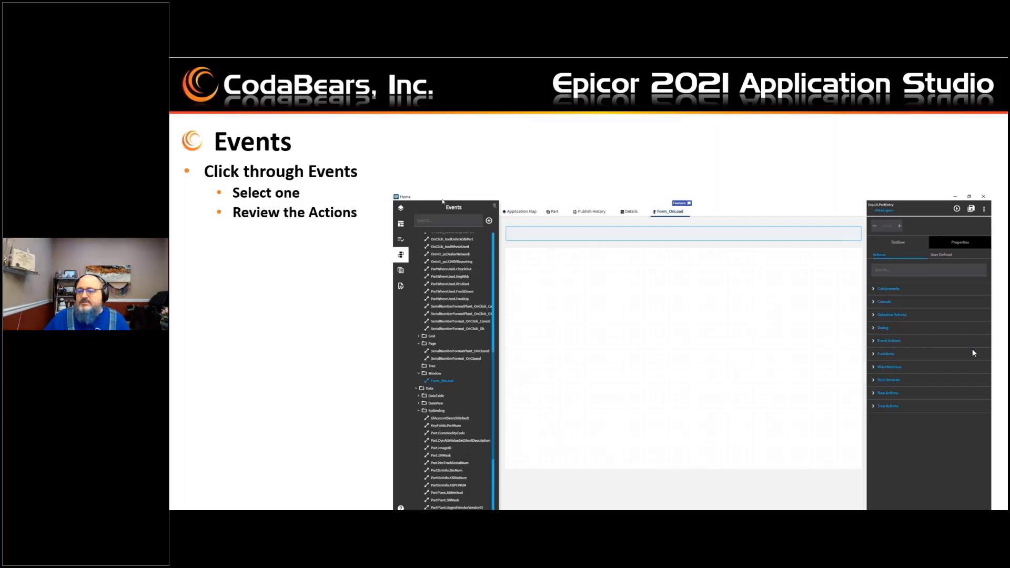
key("Right")
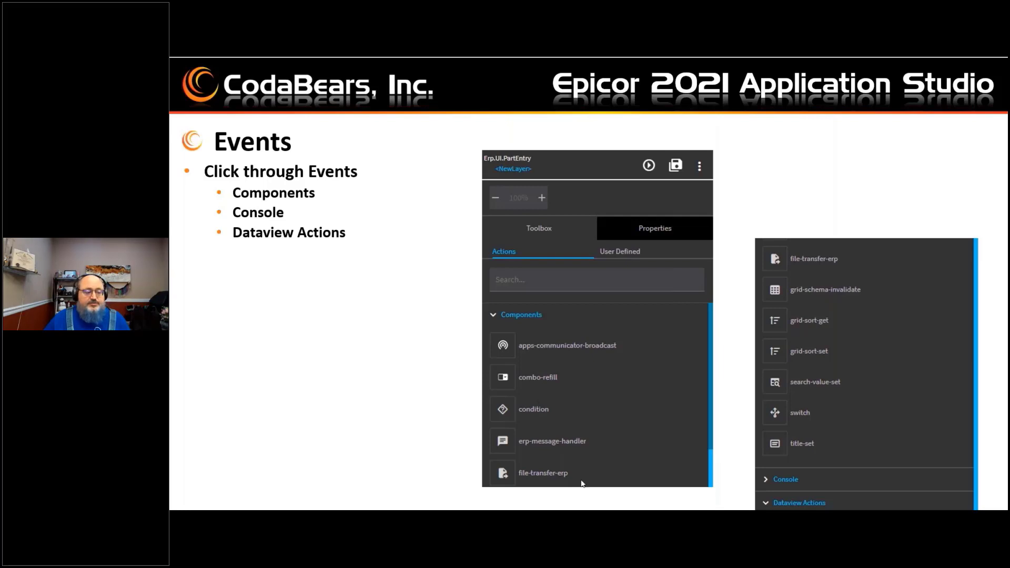
left_click(914, 402)
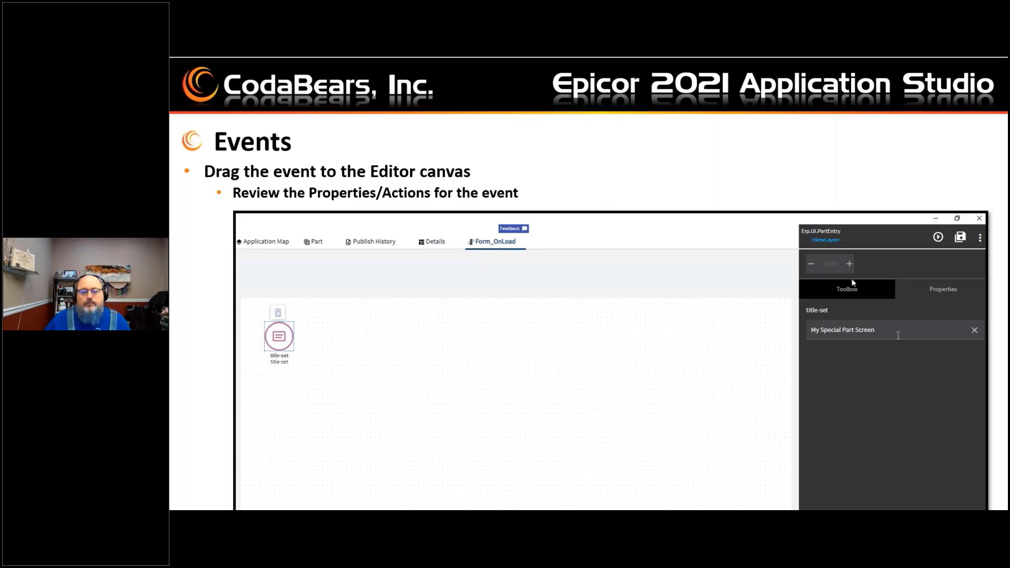
key("Right")
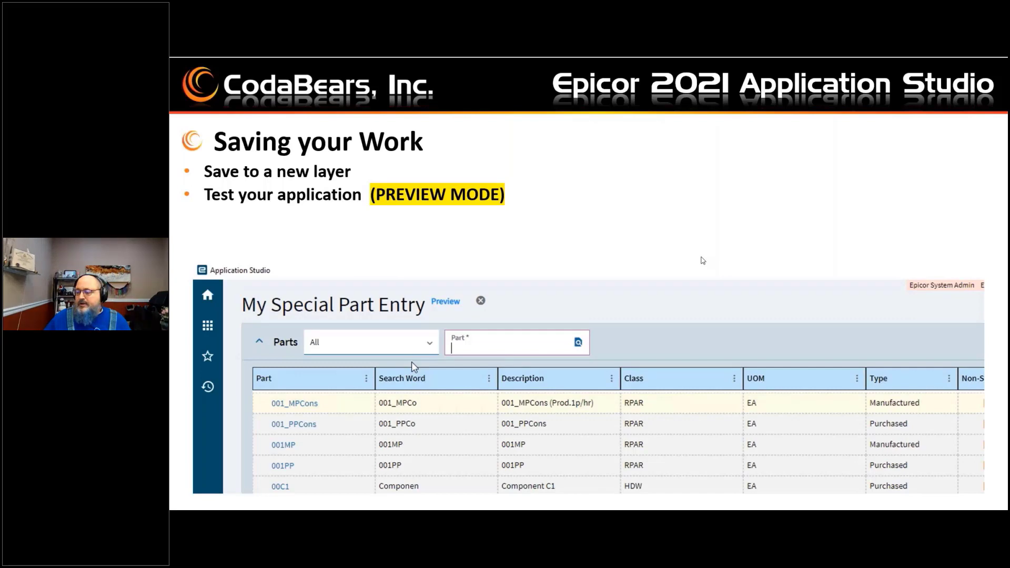
Step: Switch back to Application Studio, open the page in preview mode and search the parts list
key("alt+Tab")
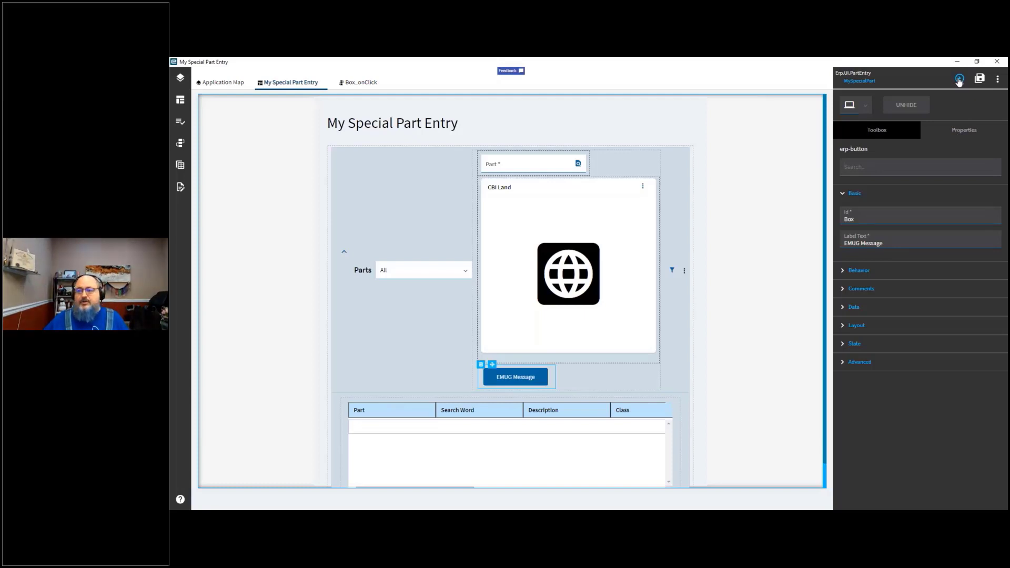
left_click(959, 80)
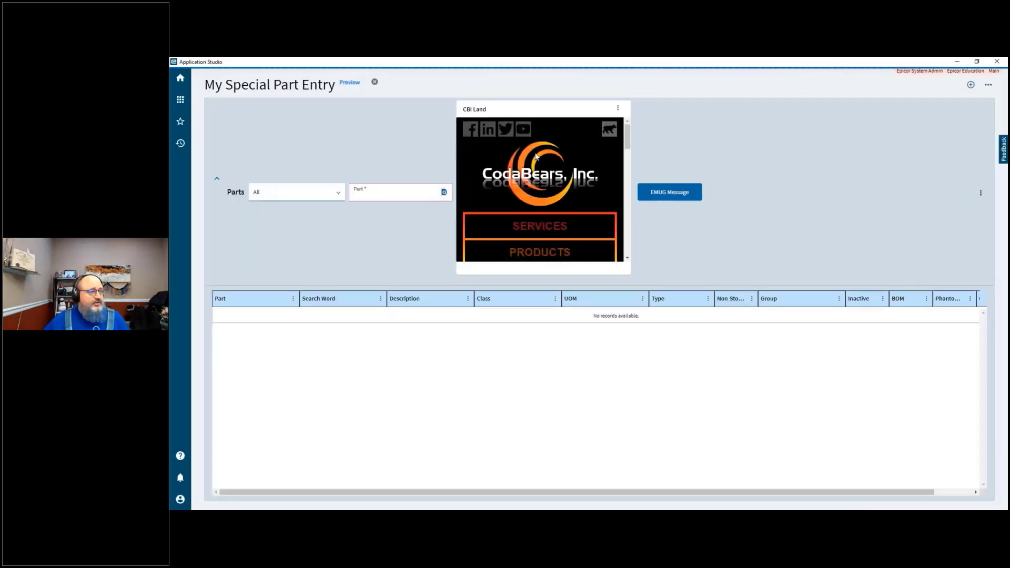
left_click(434, 194)
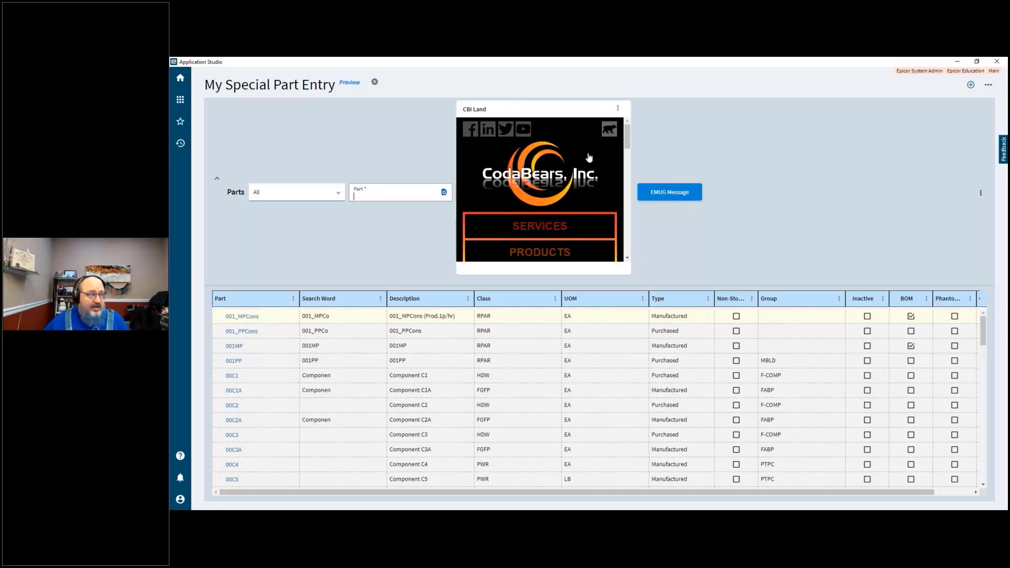
Step: Open Services in the CBI Land widget and test the EMUG Message button, cancelling its dialog
left_click(553, 225)
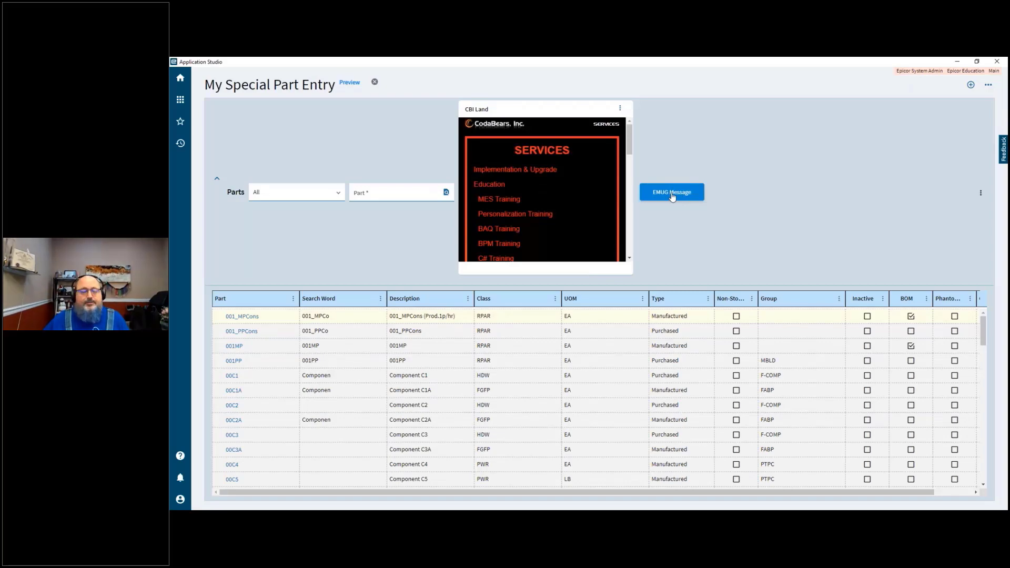
left_click(672, 194)
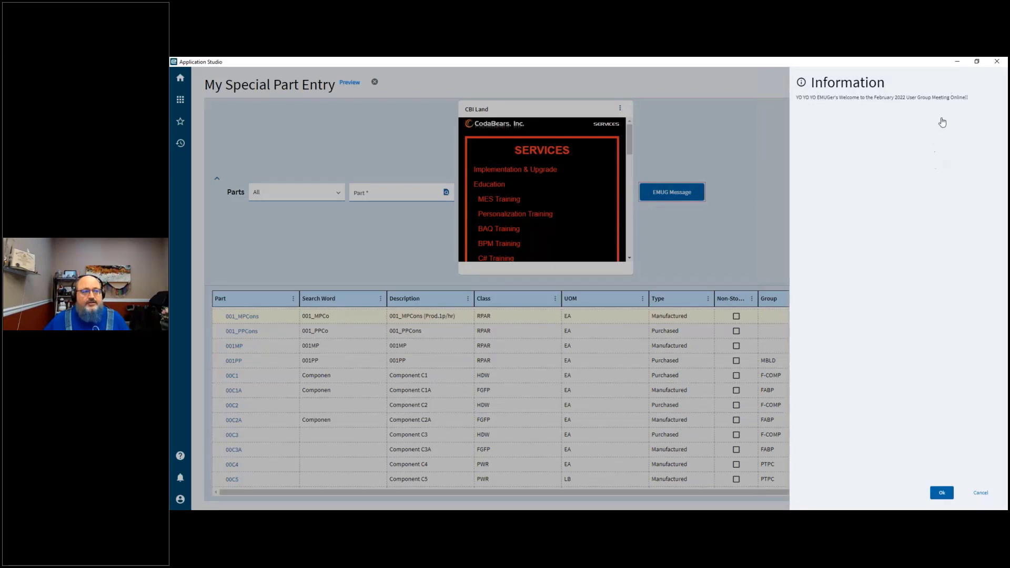
left_click(979, 493)
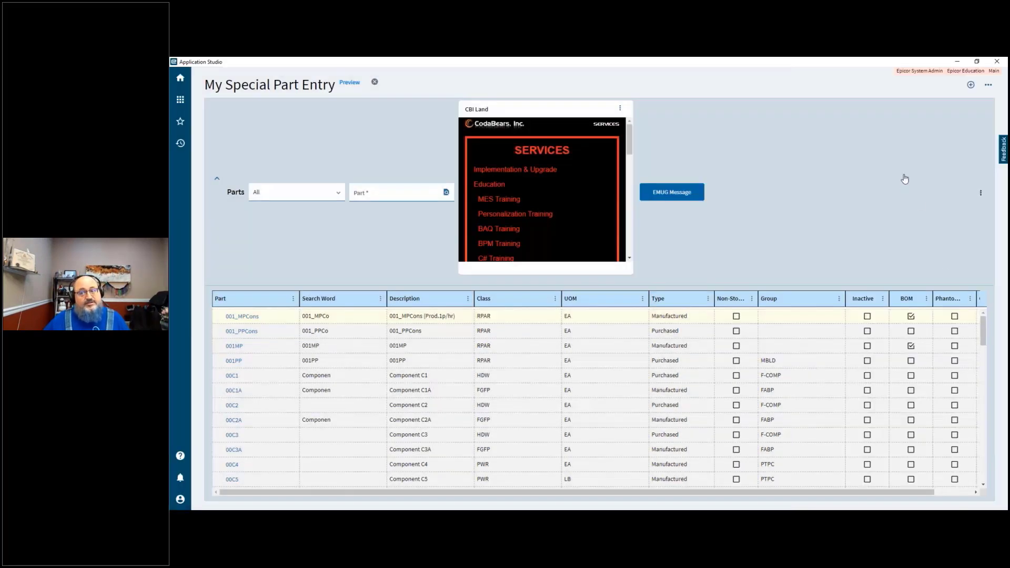
Step: Test the EMUG Message button again, confirm its dialog with OK and close the preview
left_click(672, 192)
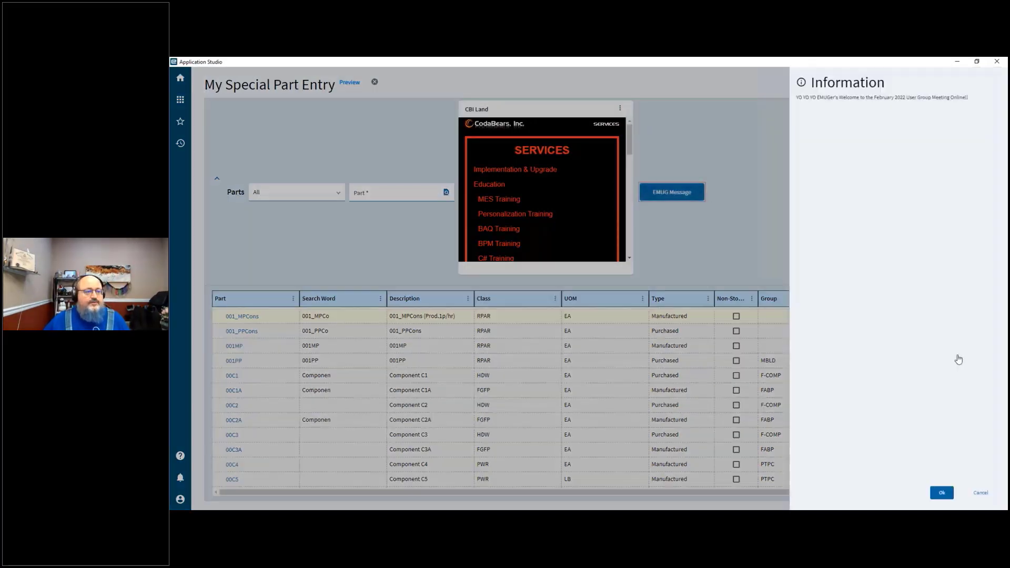
left_click(942, 493)
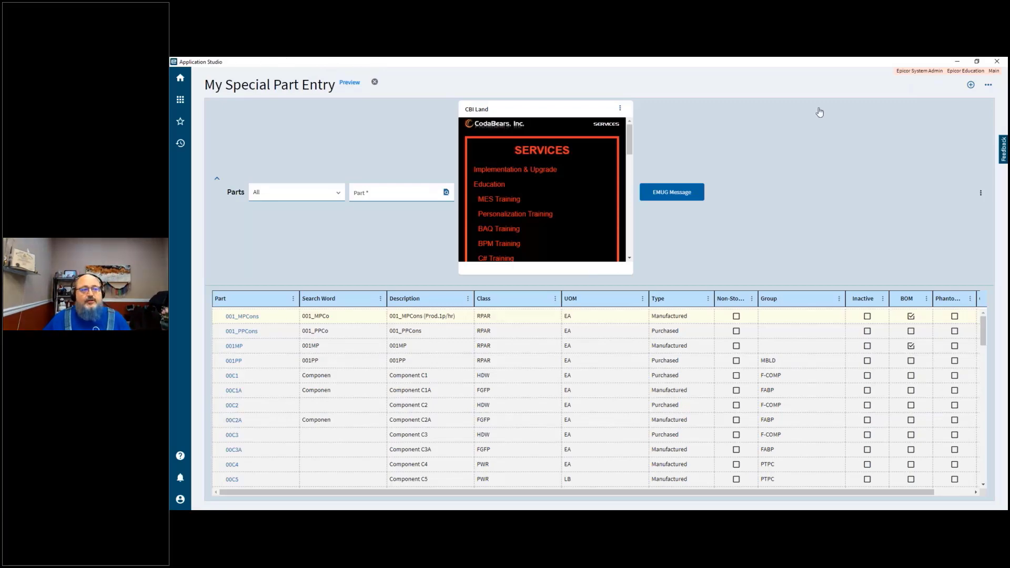
left_click(375, 83)
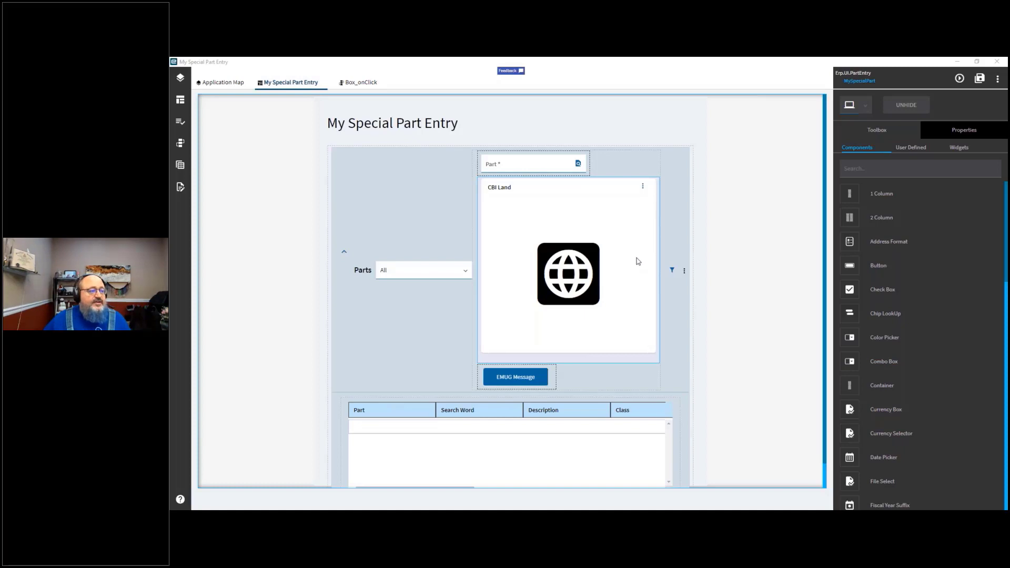
Step: Add a Folder Select component to the page, placing it before the Part field
left_click(526, 378)
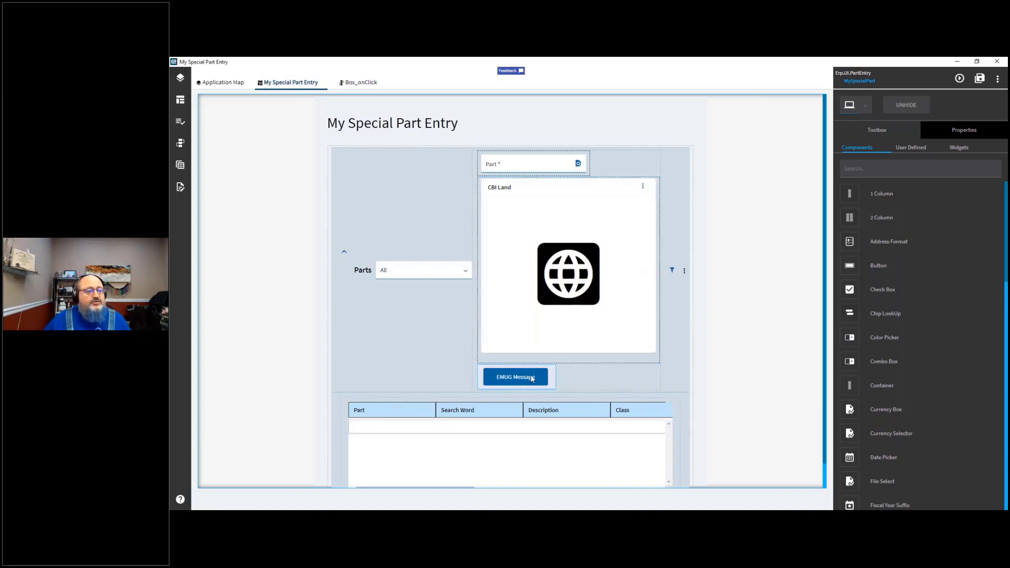
scroll(882, 393, "down", 3)
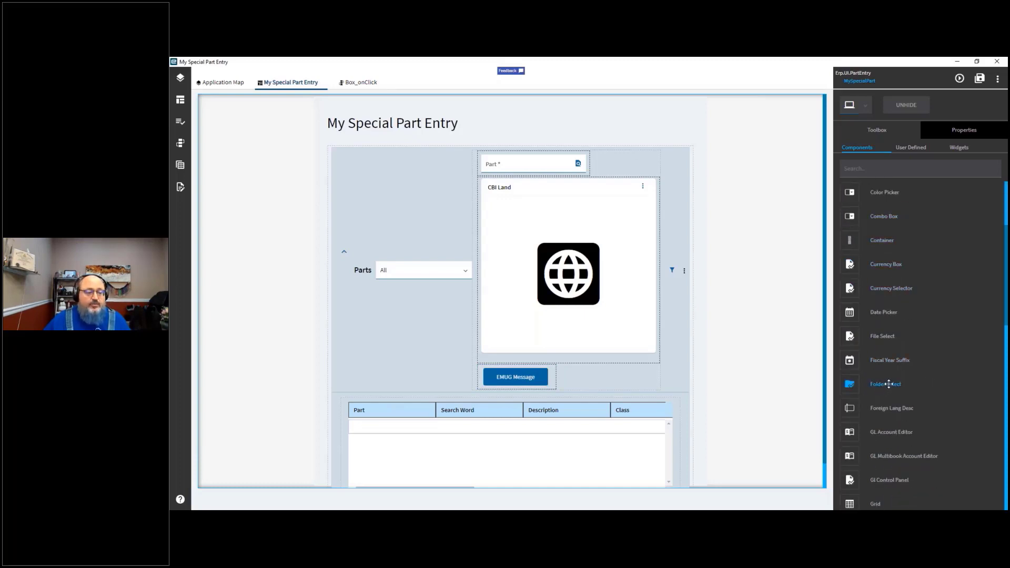
left_click_drag(889, 384, 561, 376)
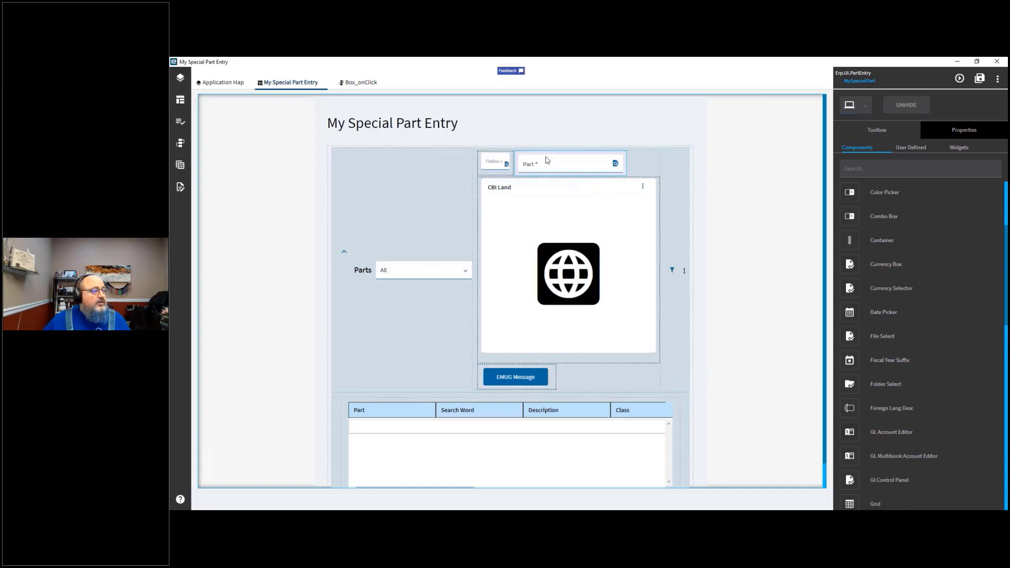
Step: Preview the page, test the Folder Select by opening its file dialog, then close the dialog and the preview
left_click(499, 163)
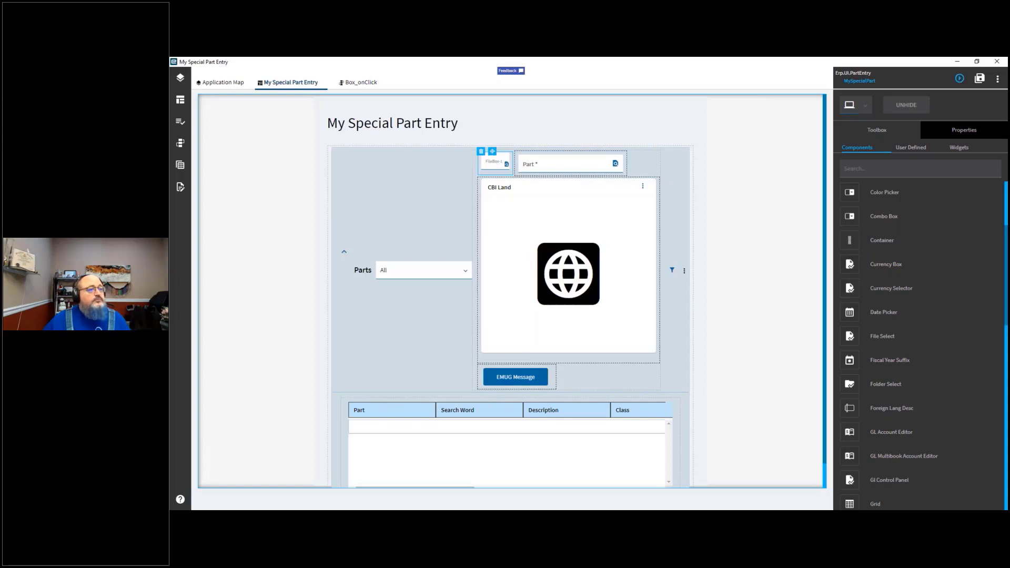
left_click(960, 79)
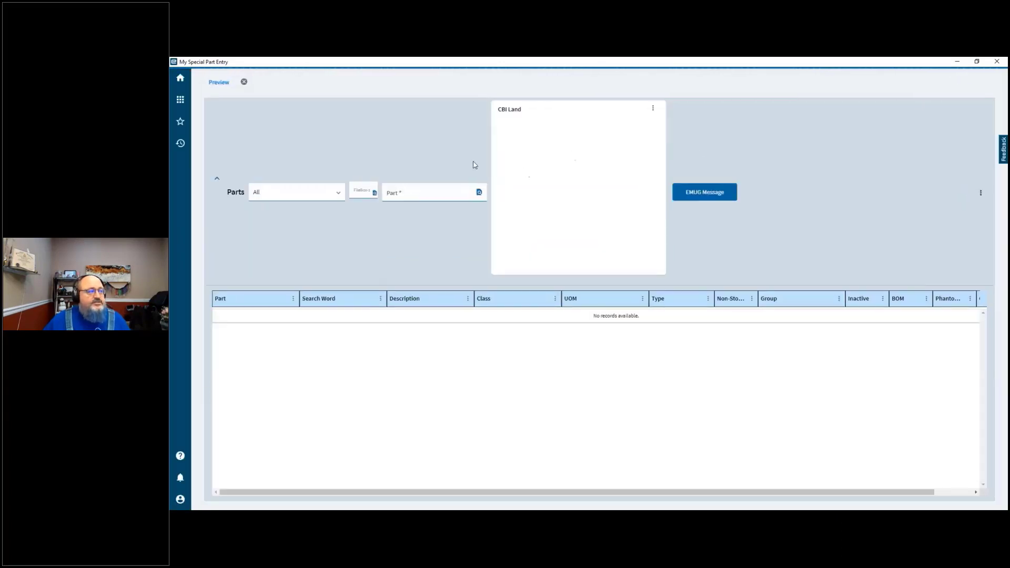
left_click(375, 194)
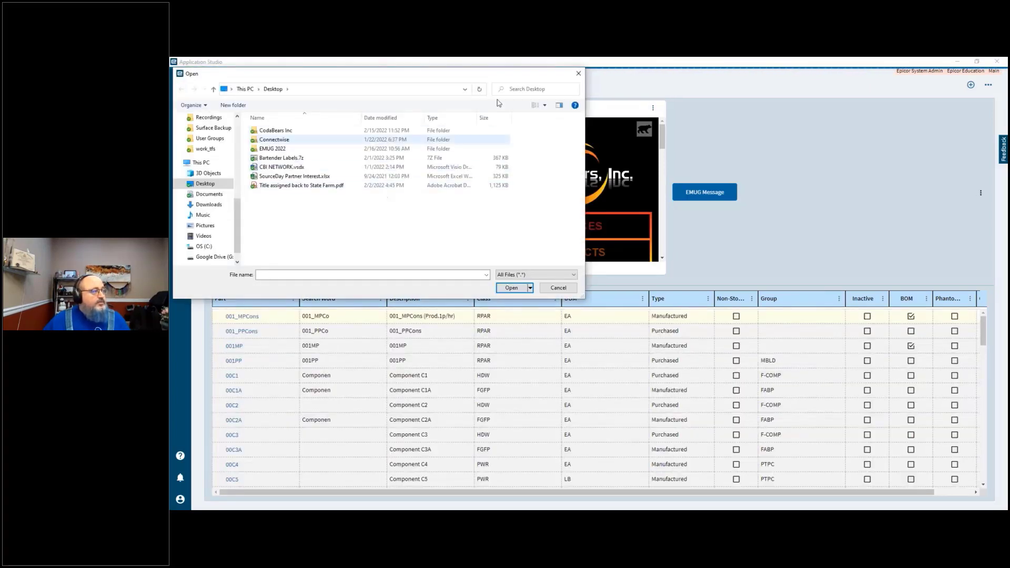
left_click(579, 75)
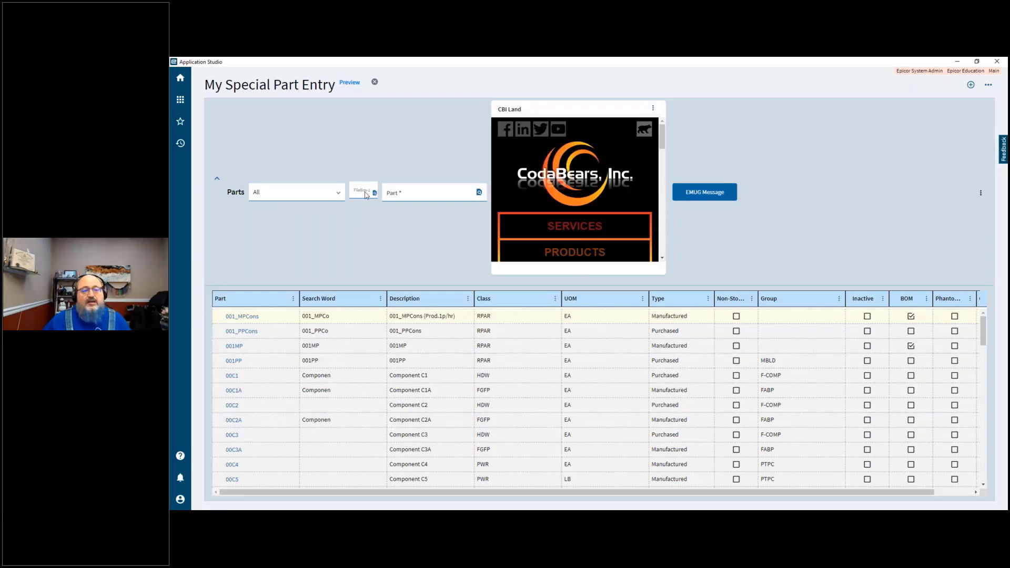
left_click(375, 83)
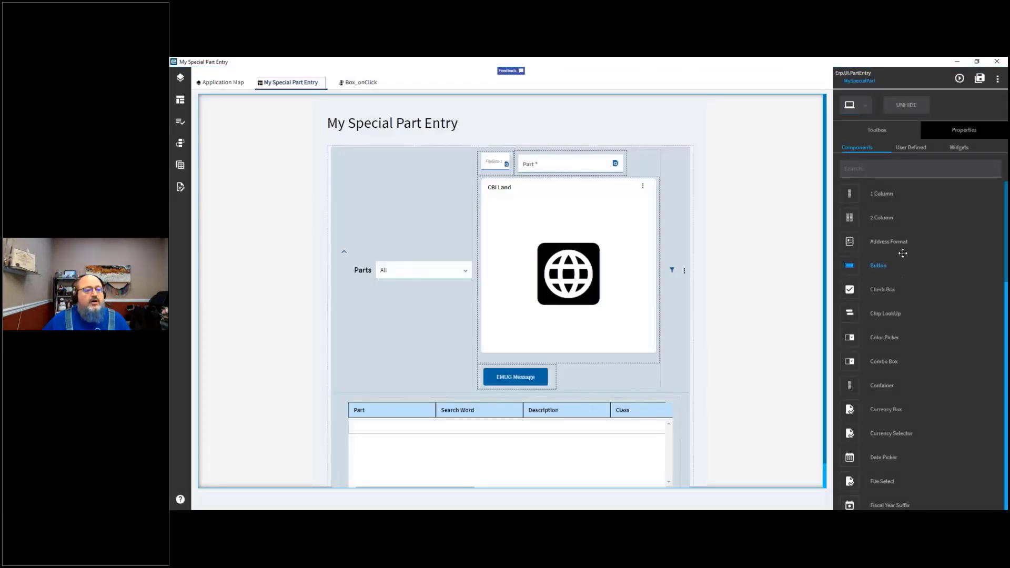
Step: Scroll through the full list of available components in the toolbox
scroll(900, 423, "down", 5)
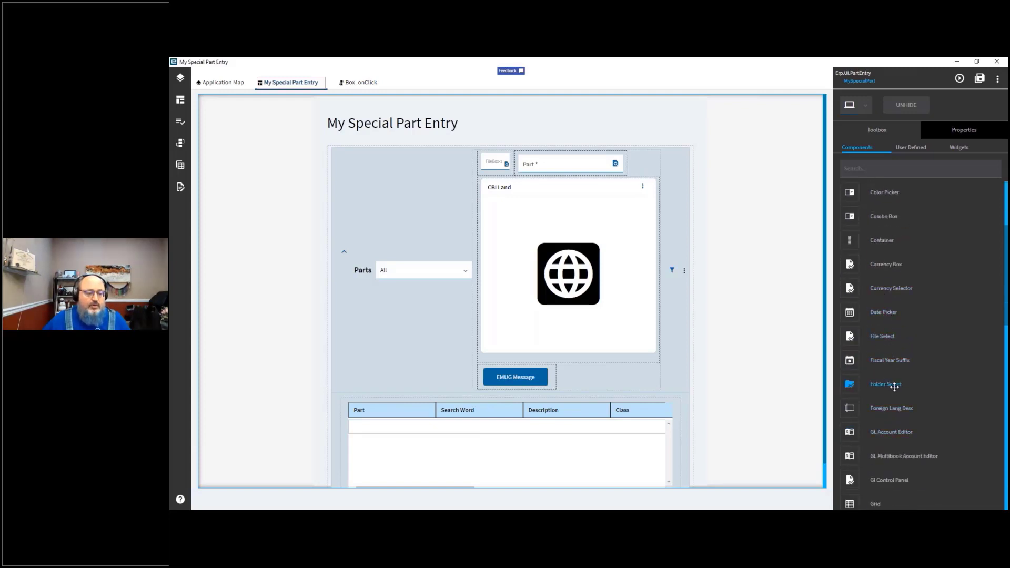
scroll(897, 384, "down", 5)
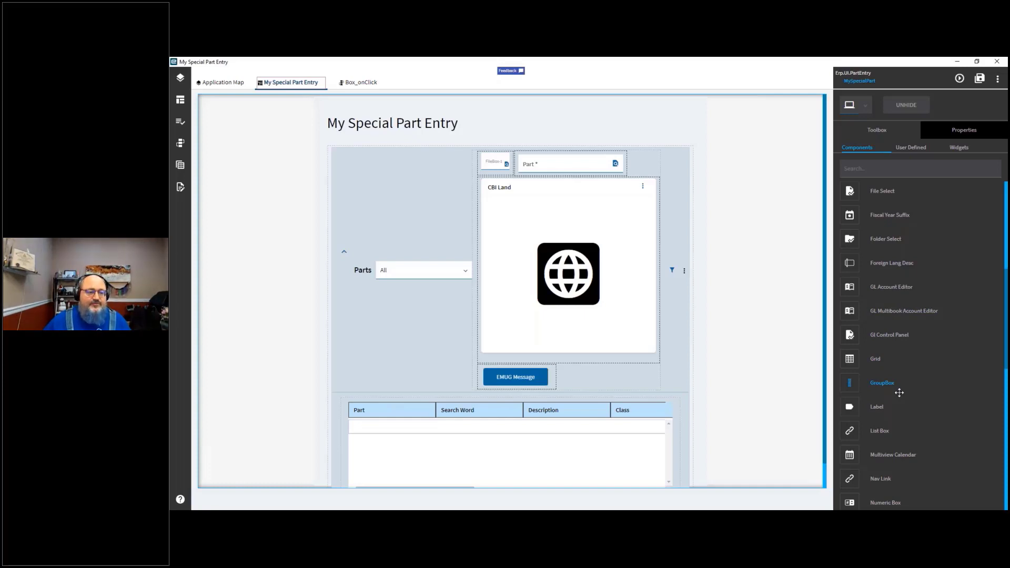
scroll(899, 392, "down", 3)
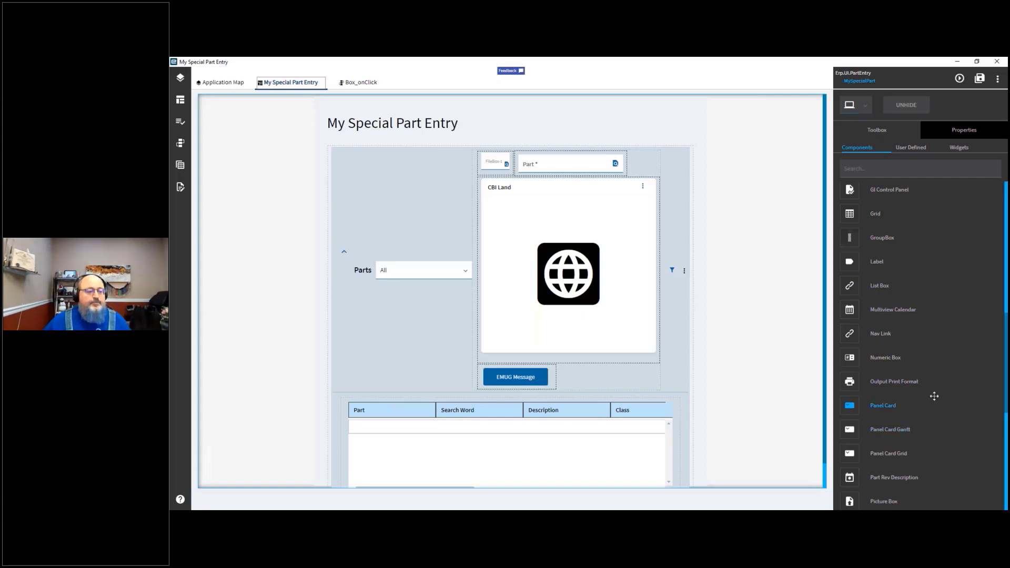
scroll(932, 395, "down", 2)
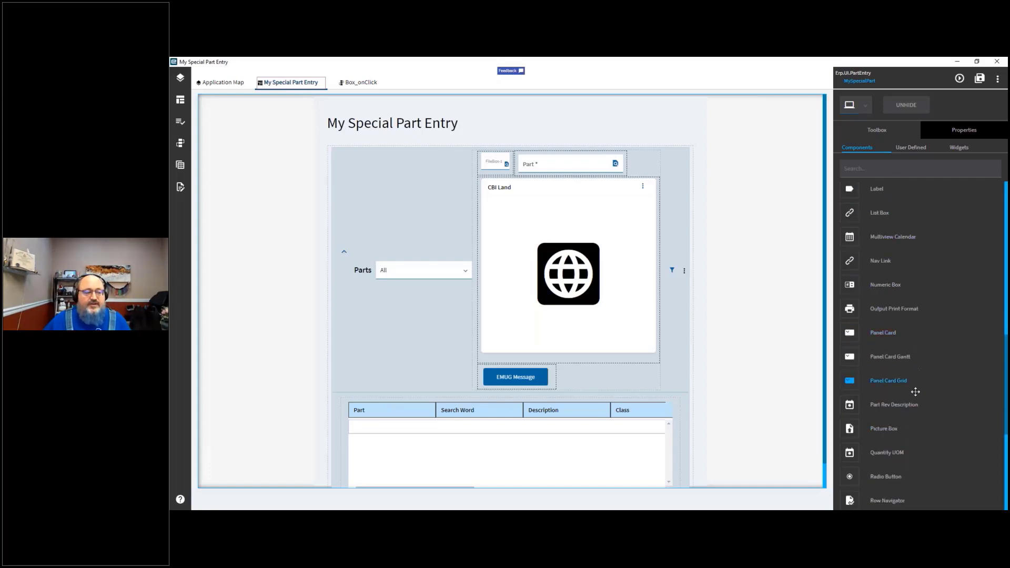
scroll(915, 392, "down", 3)
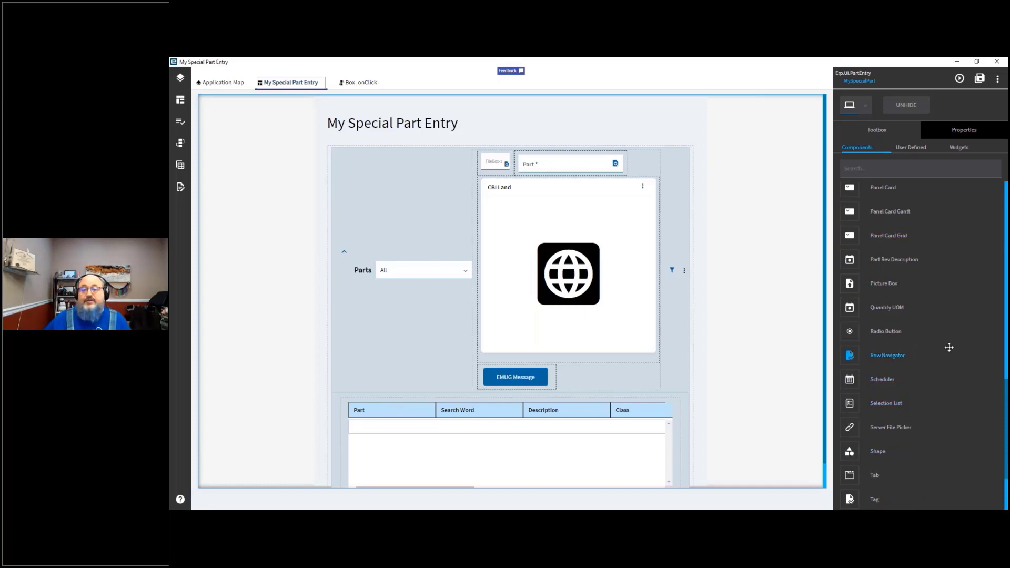
scroll(950, 347, "down", 3)
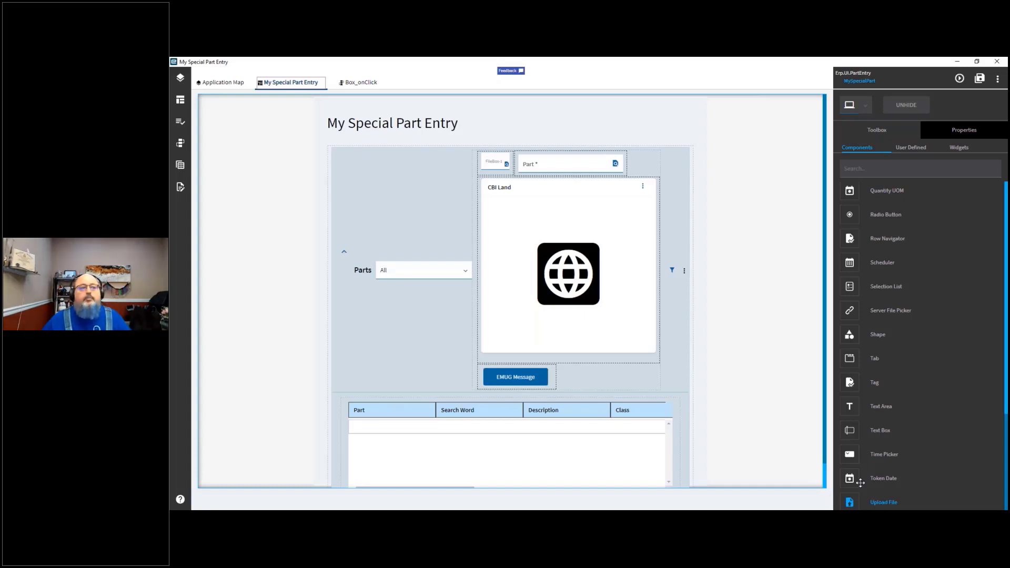
Step: Browse the User Defined and Widgets toolbox lists, then inspect the CBI Land website widget's properties, including its URL
left_click(911, 148)
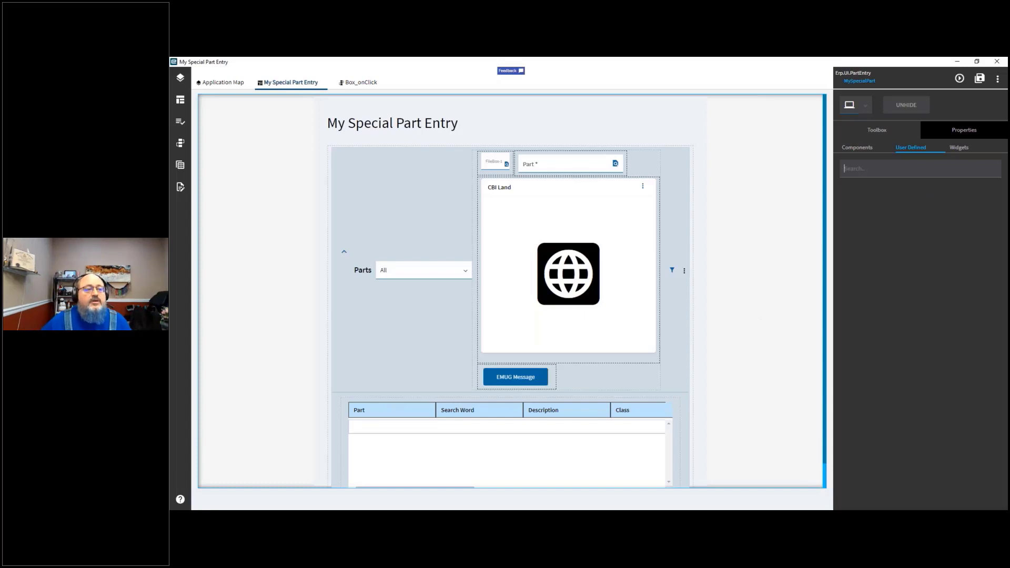
left_click(963, 151)
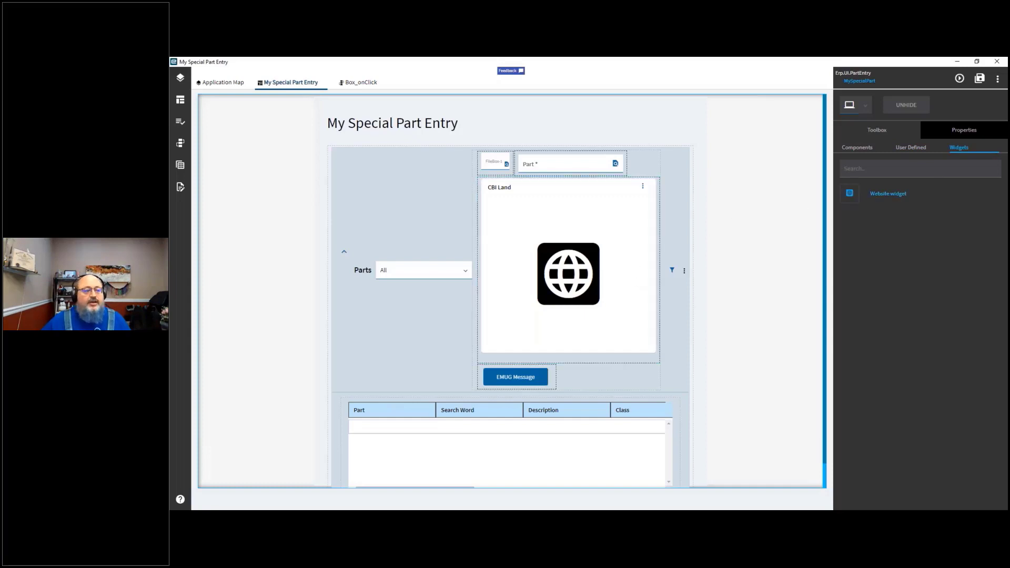
left_click(589, 235)
left_click(965, 132)
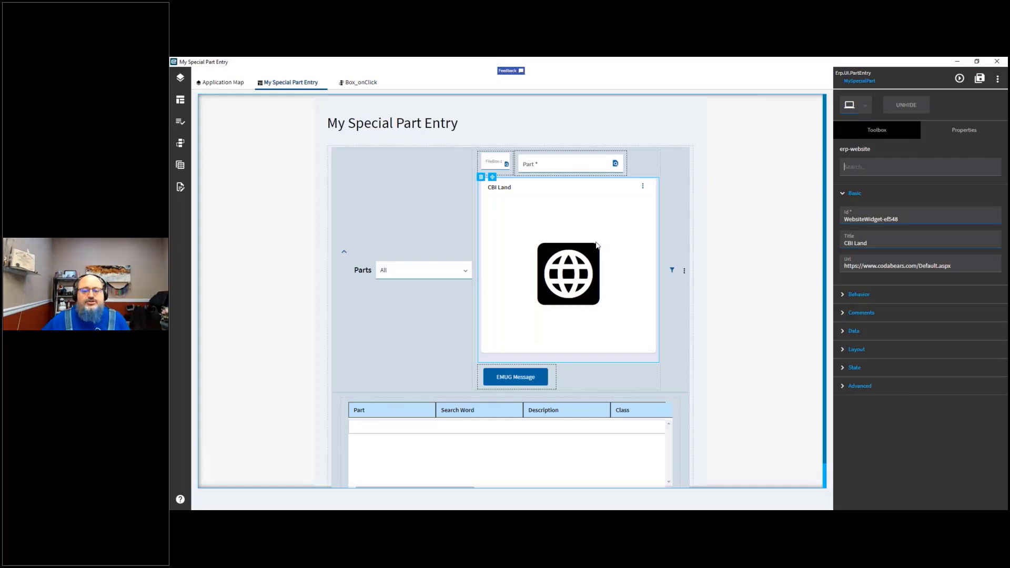
left_click(896, 235)
left_click(973, 266)
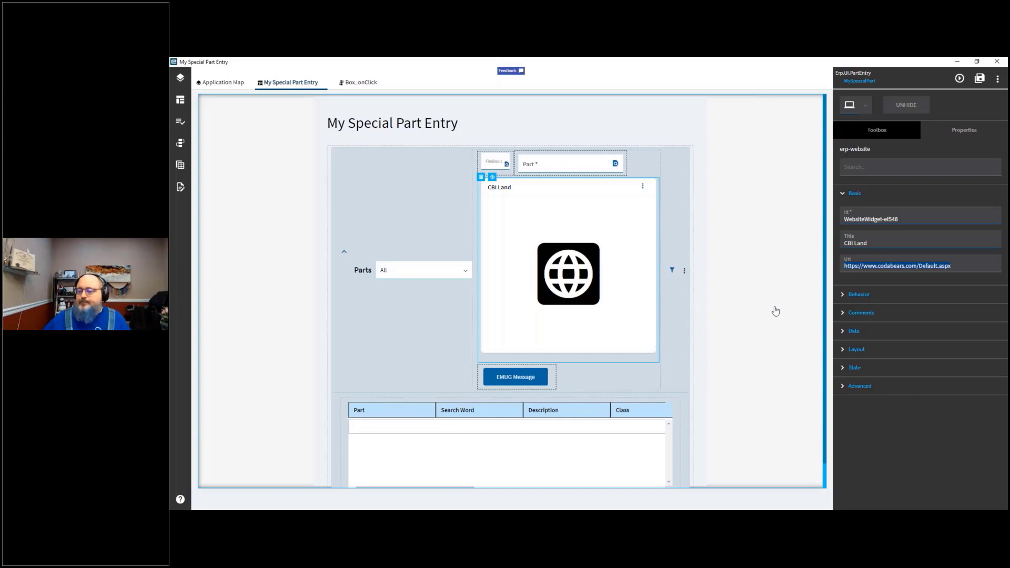
key("alt+Tab")
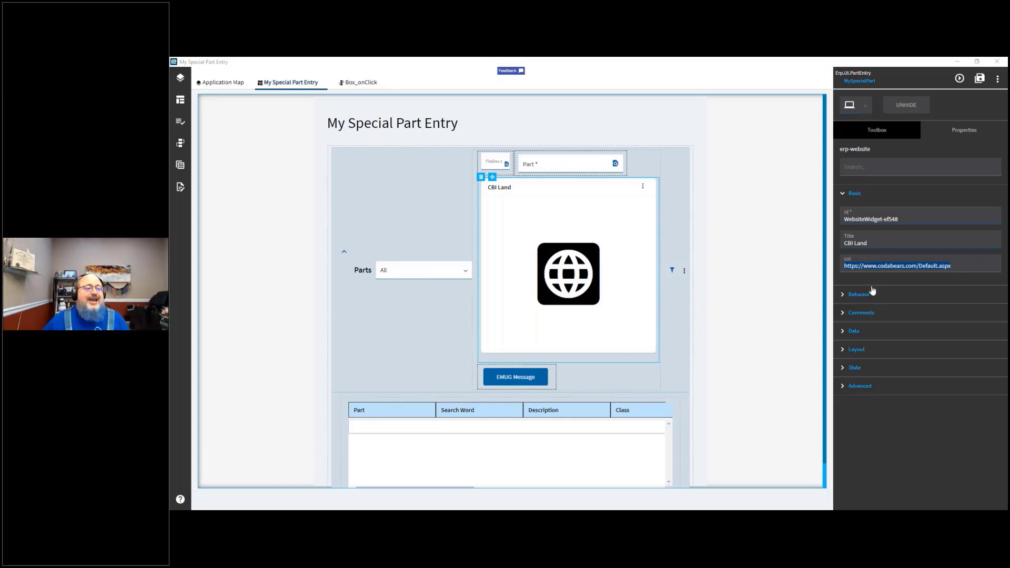
Step: Add an Address Format component above the CBI Land widget, review its Advanced Available Actions, then delete it
left_click(865, 131)
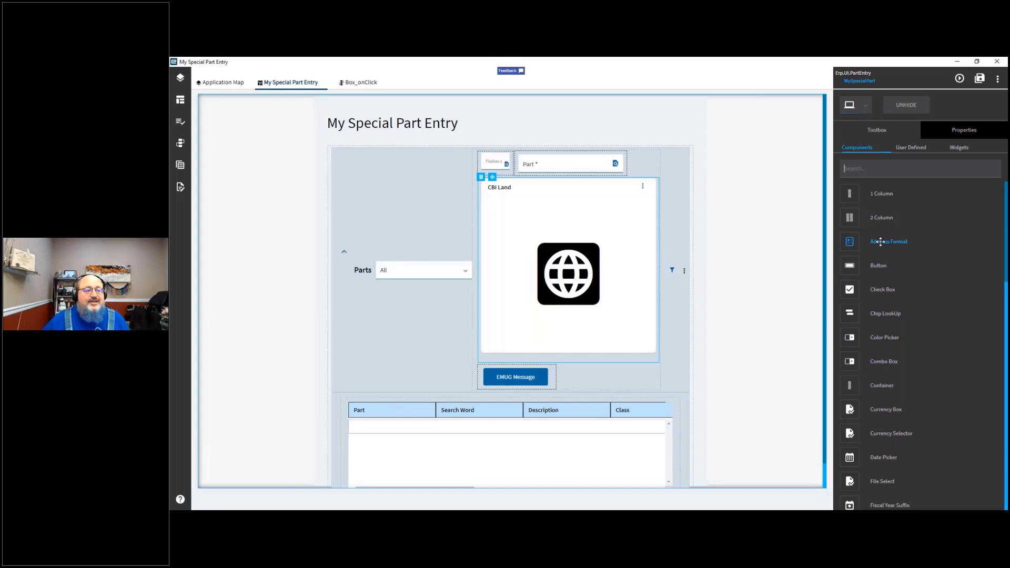
left_click_drag(881, 242, 605, 391)
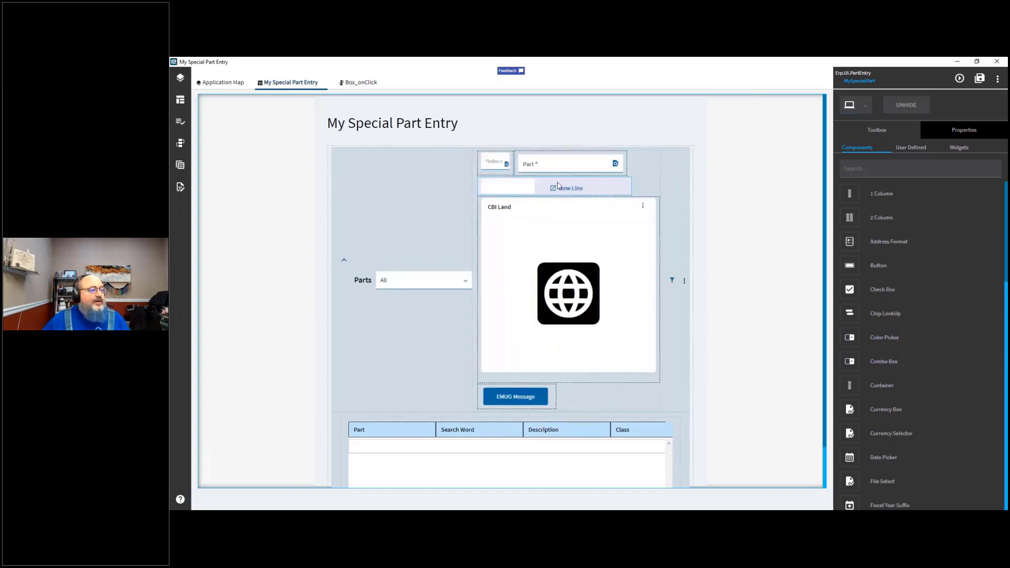
left_click(528, 190)
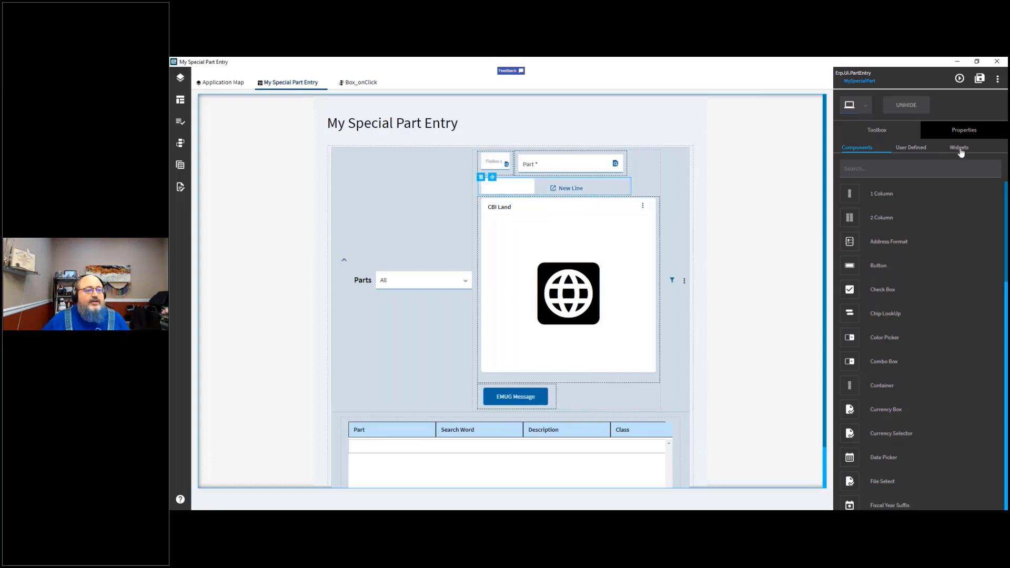
left_click(965, 134)
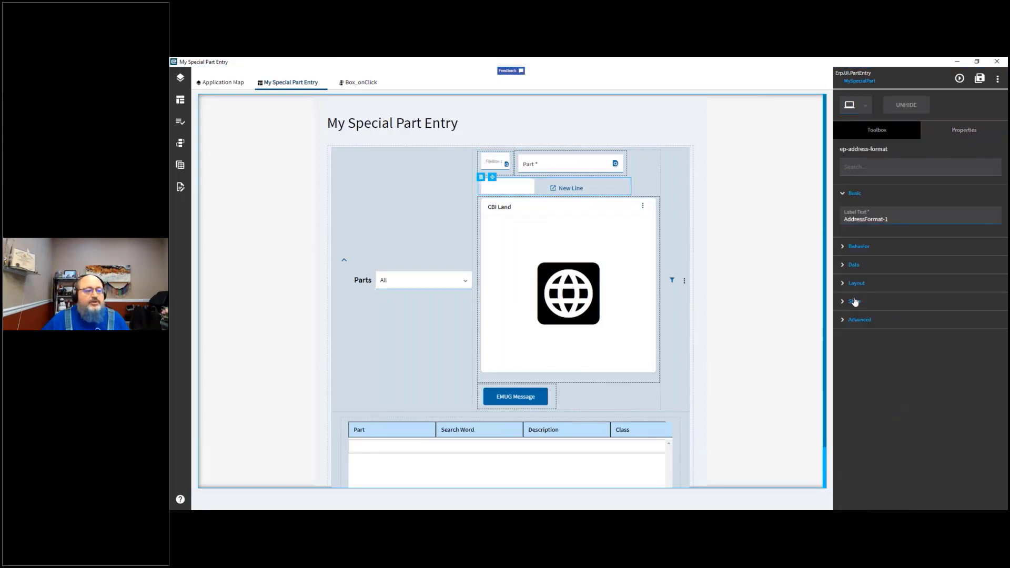
left_click(842, 320)
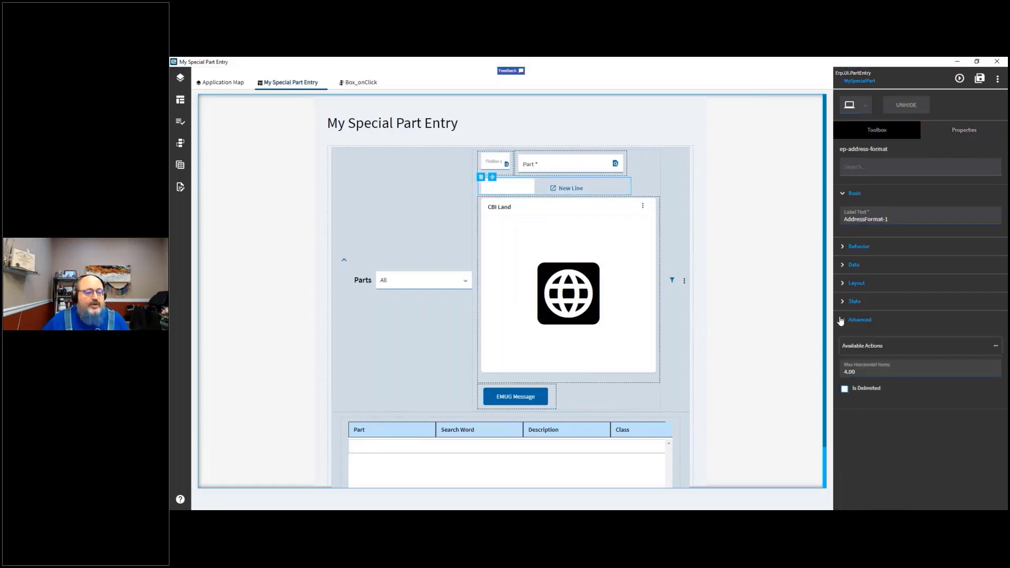
left_click(995, 347)
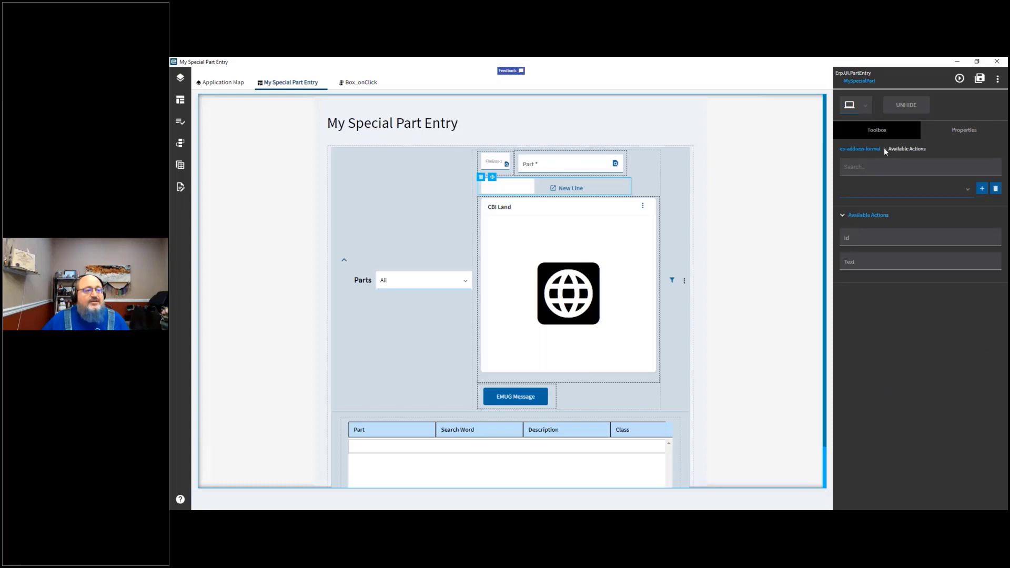
left_click(860, 150)
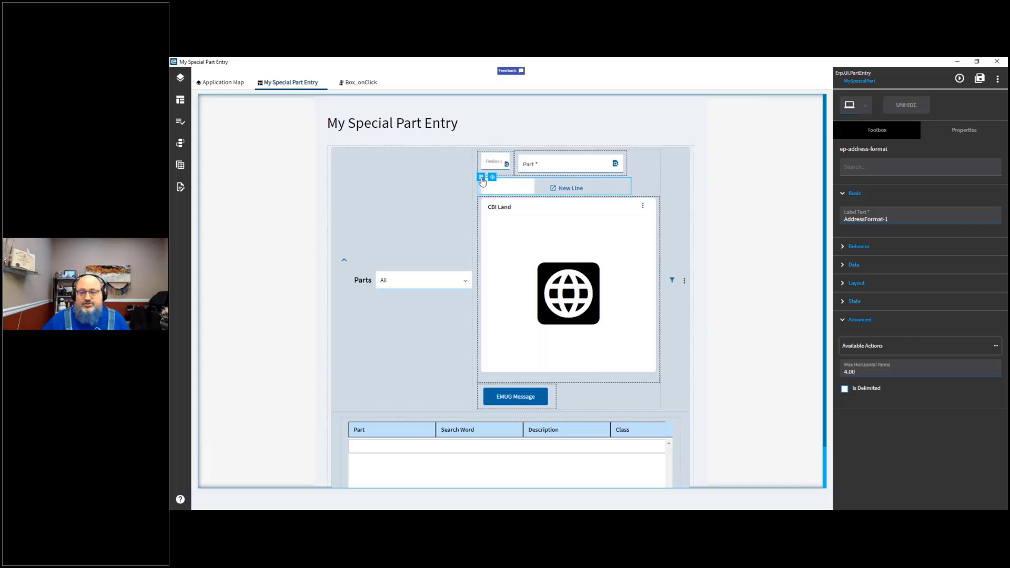
left_click(482, 178)
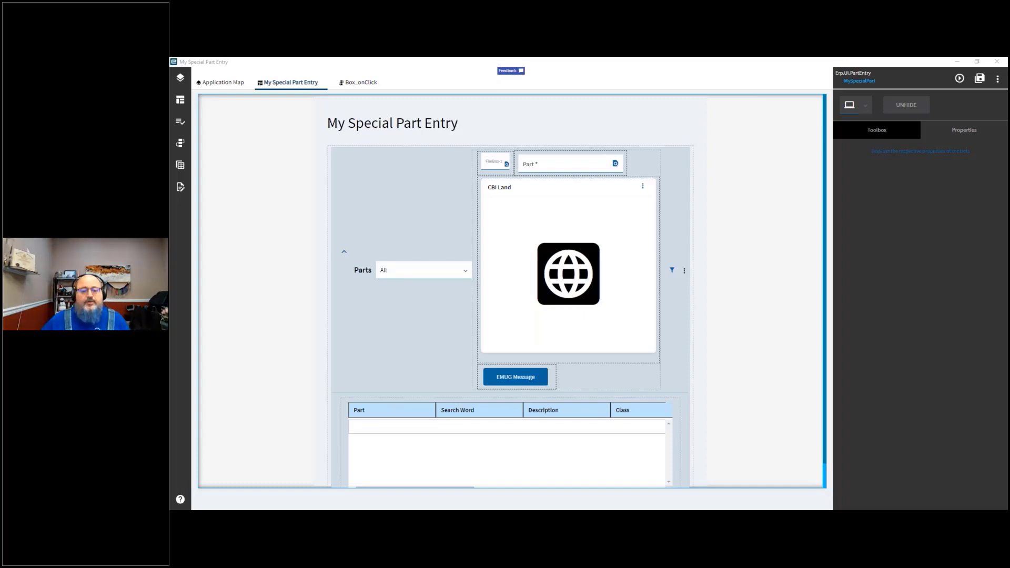
key("alt+Tab")
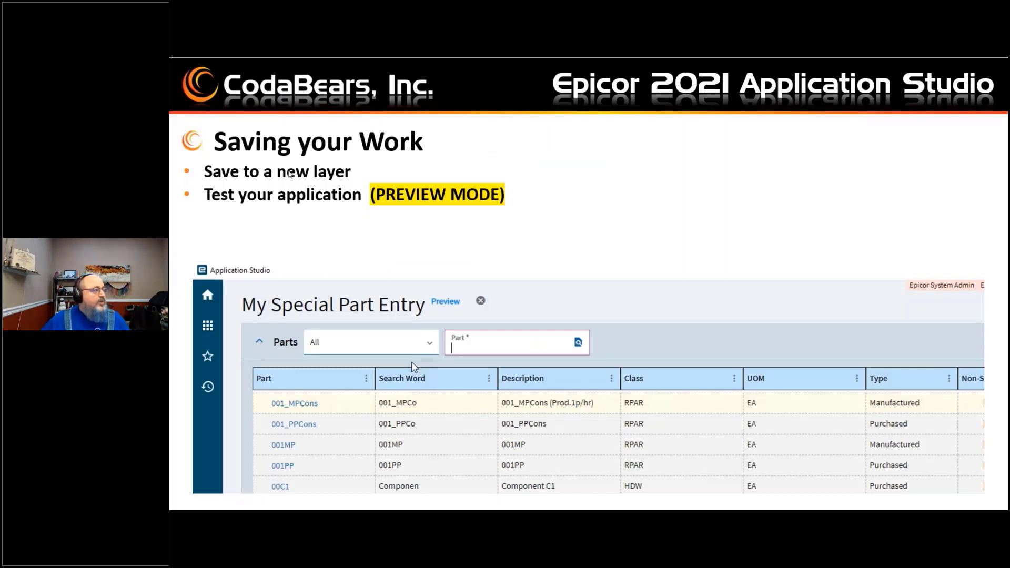
left_click(259, 178)
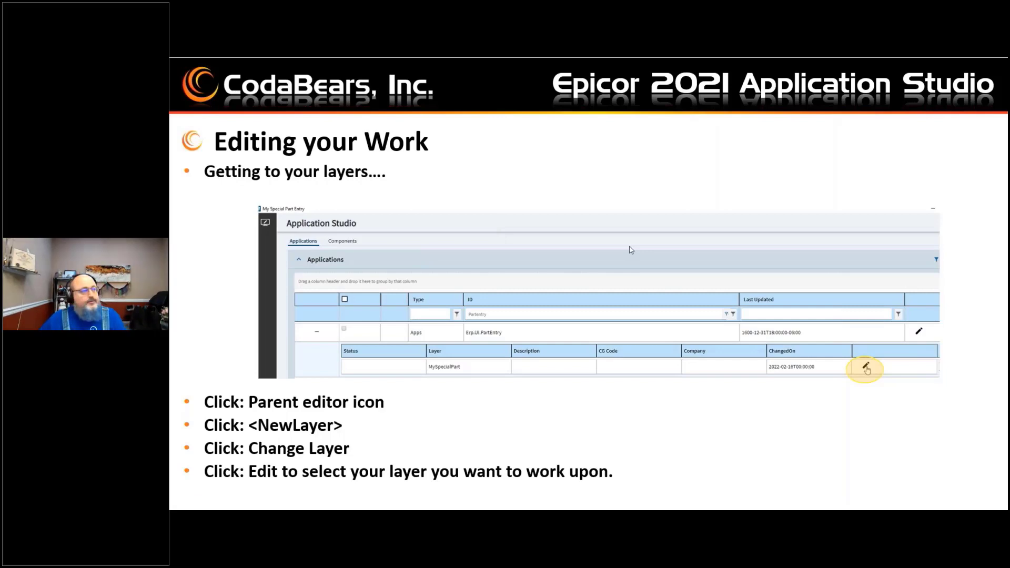
key("Left")
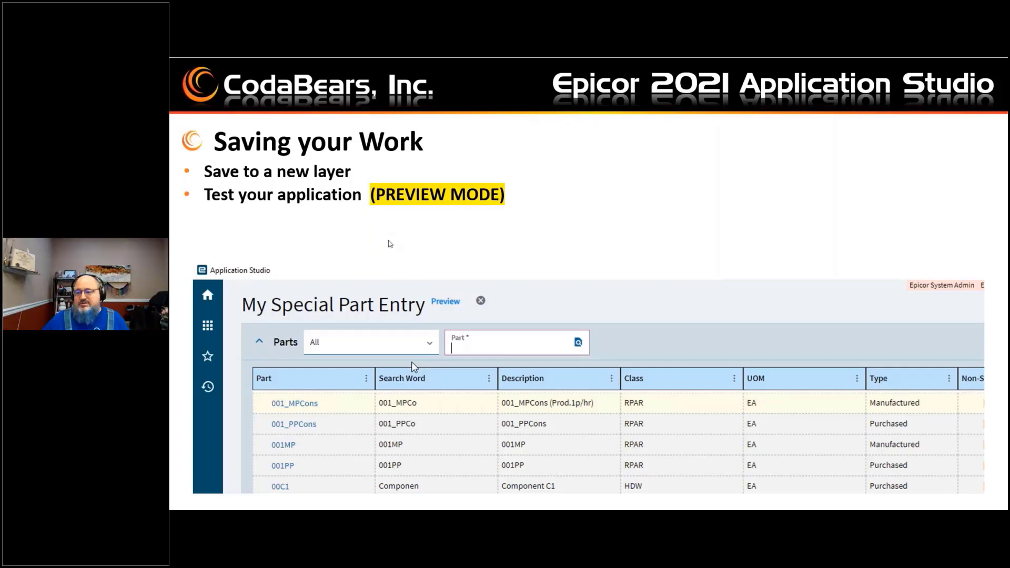
left_click(388, 241)
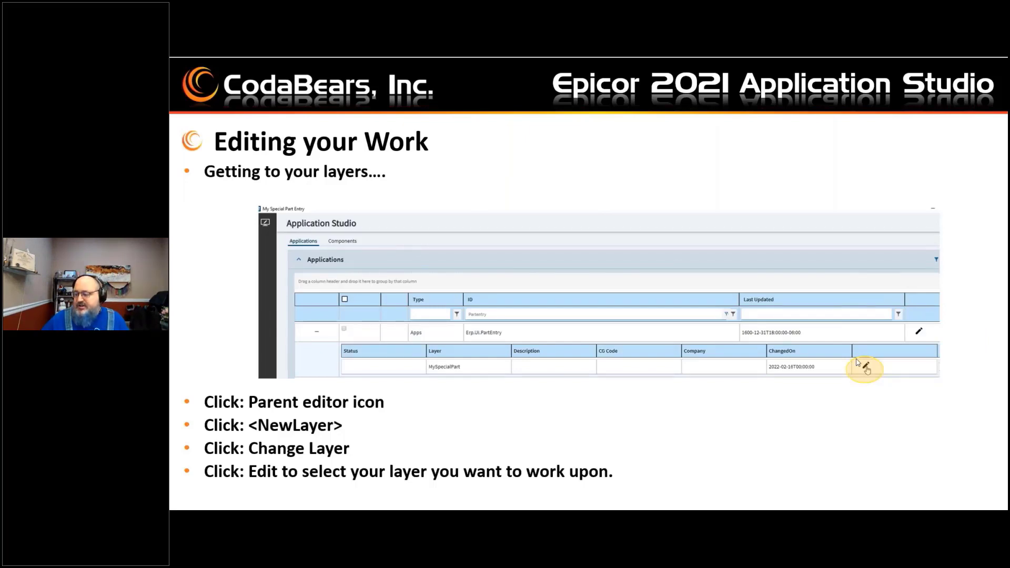
key("alt+Tab")
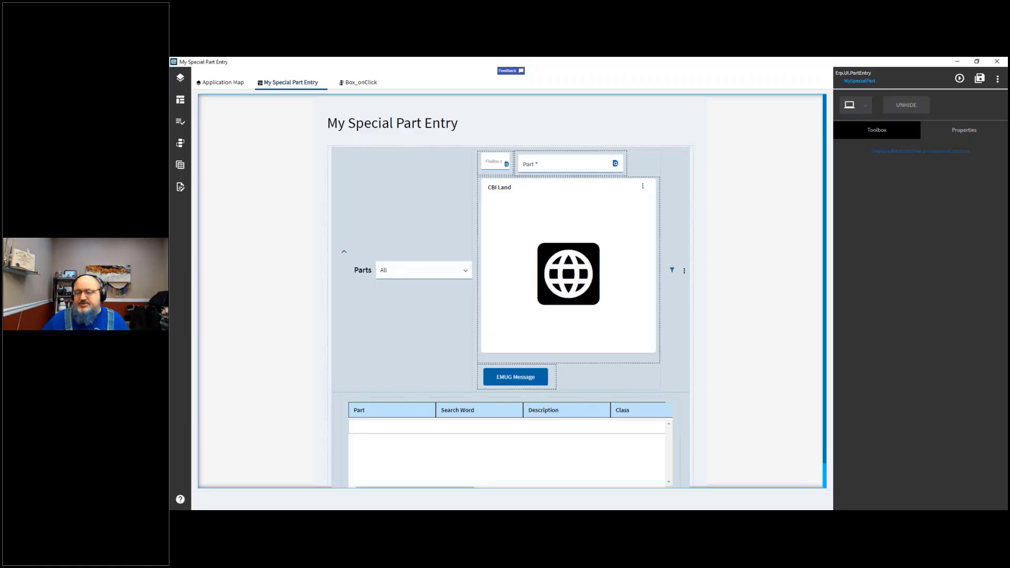
Step: Save all changes and publish the MySpecialPart layer
left_click(981, 79)
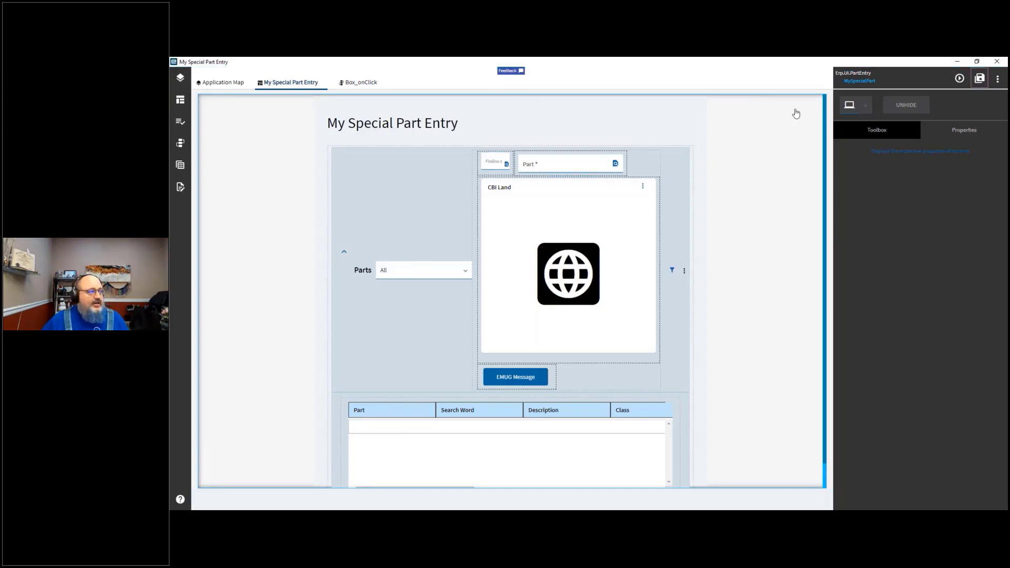
left_click(998, 81)
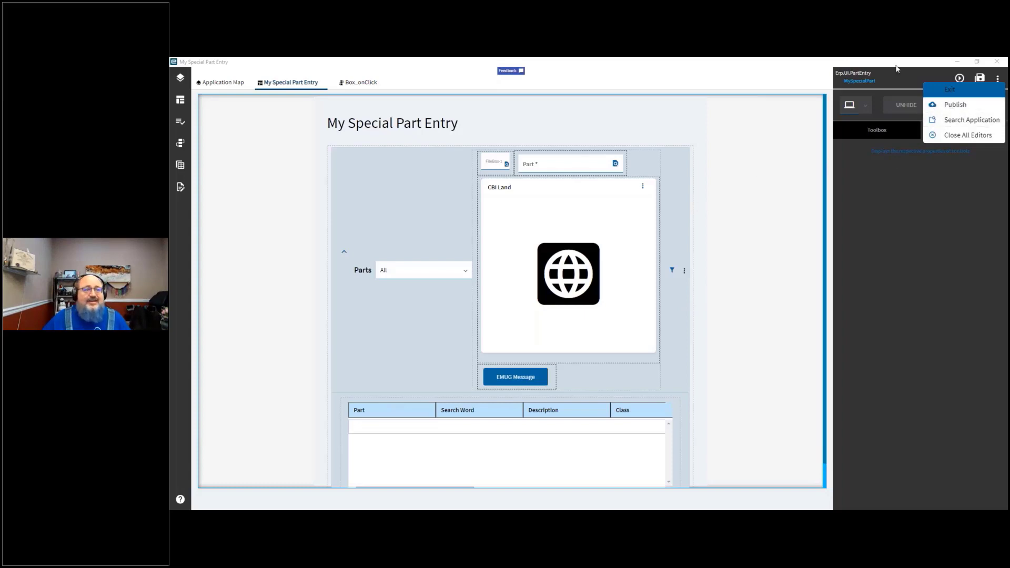
left_click(956, 105)
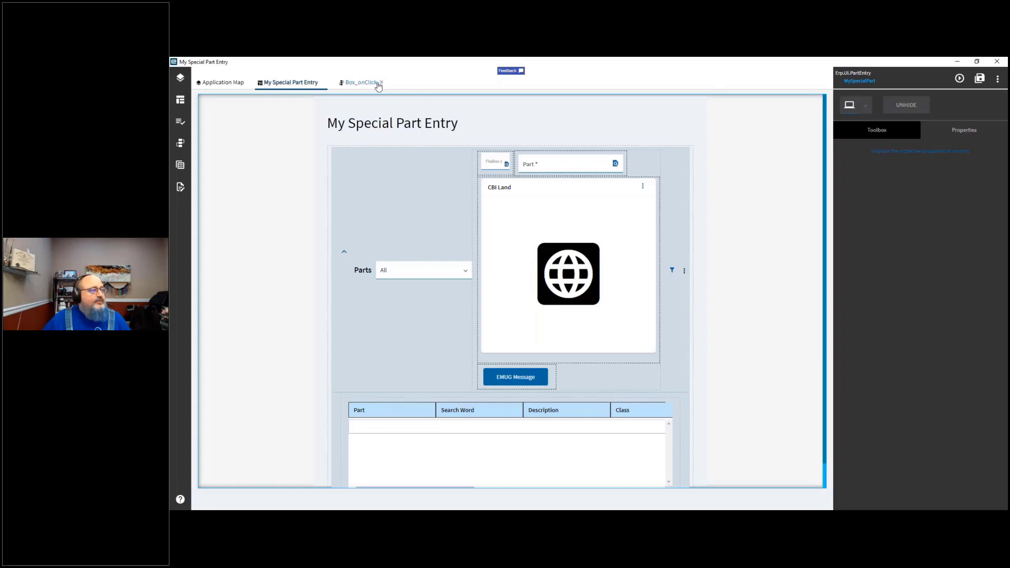
Step: Close the Box_onClick and My Special Part Entry editor tabs, then exit the editors, saving changes when asked
left_click(381, 83)
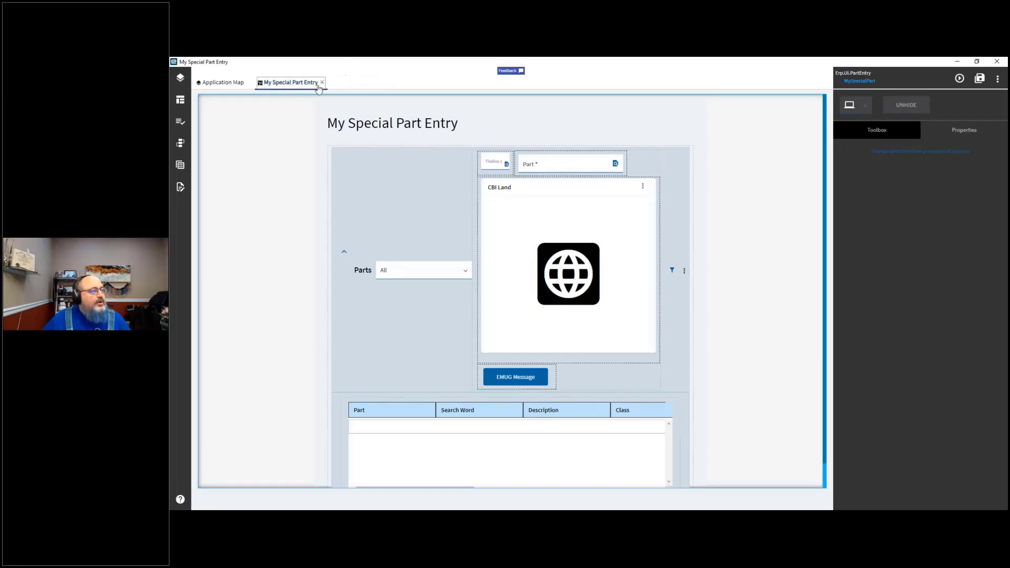
left_click(323, 82)
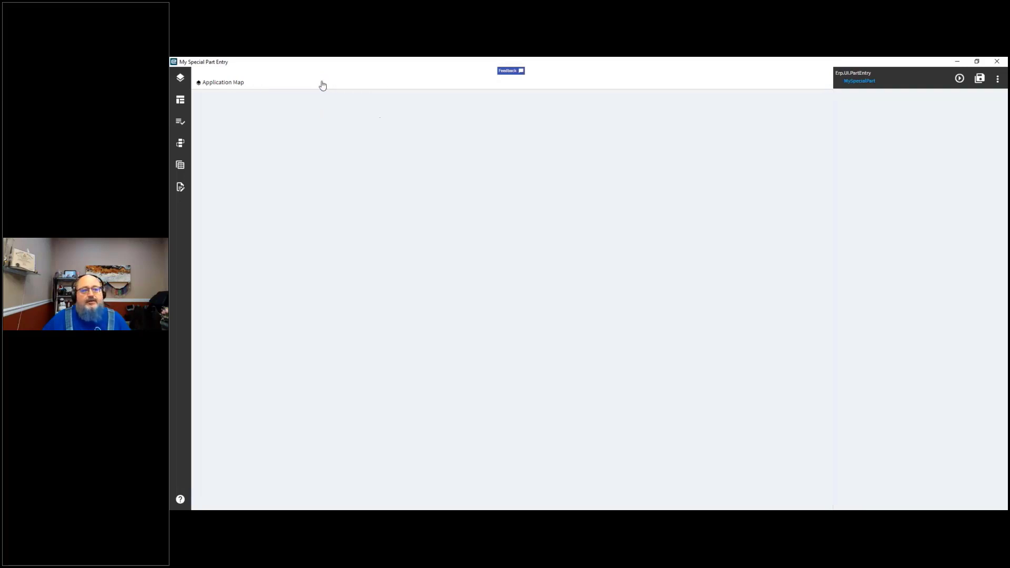
left_click(998, 79)
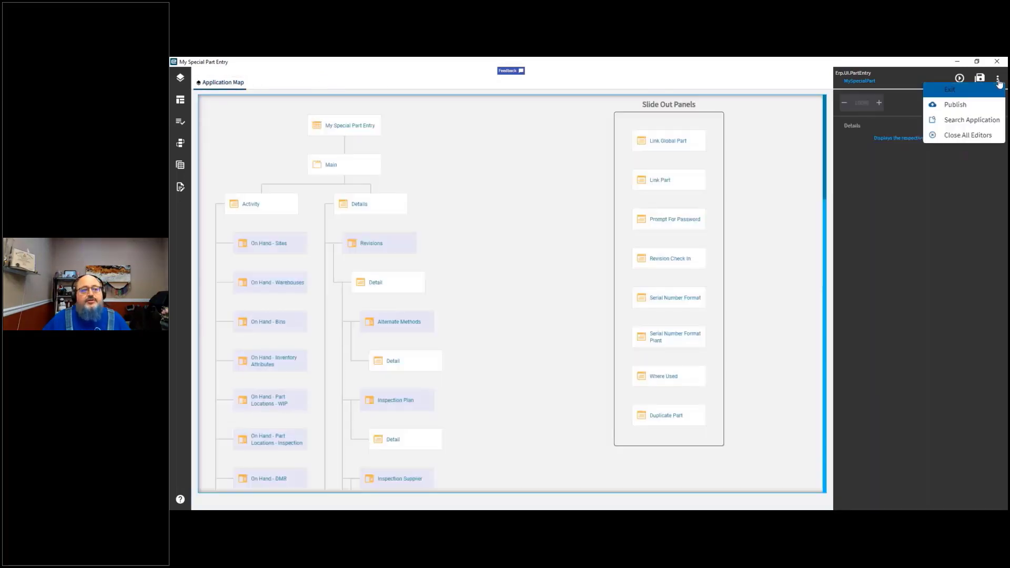
left_click(953, 91)
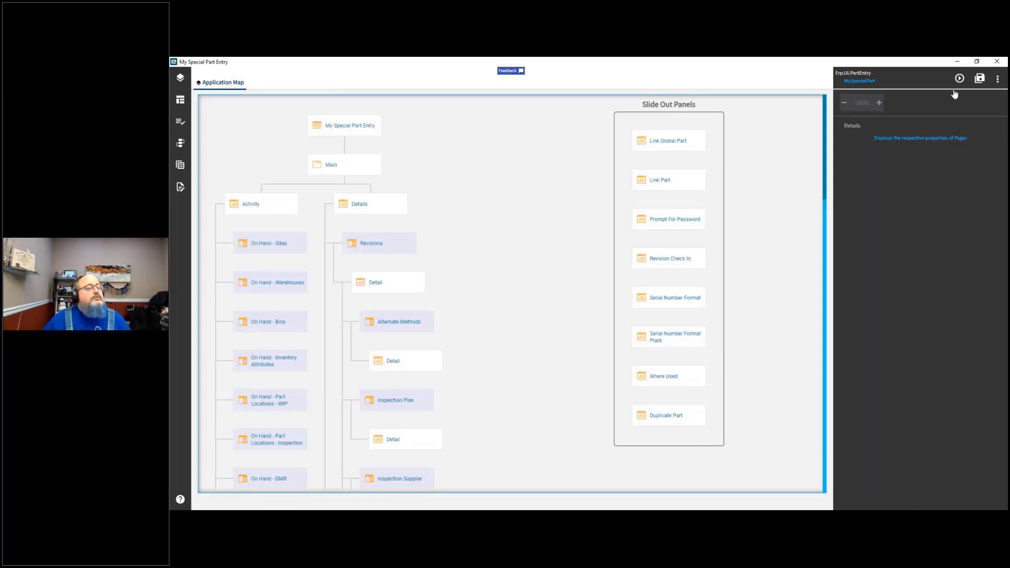
left_click(998, 82)
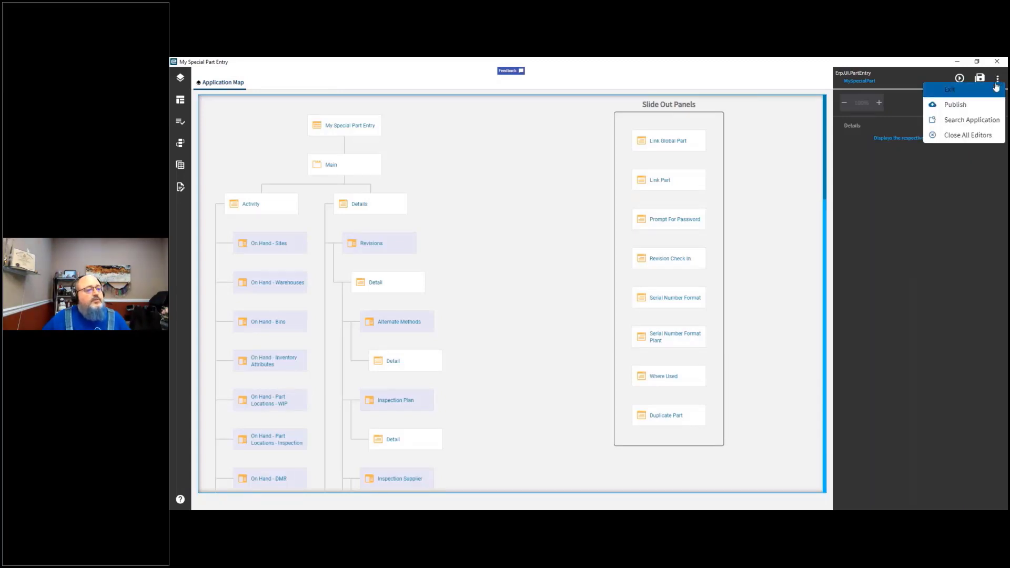
left_click(930, 90)
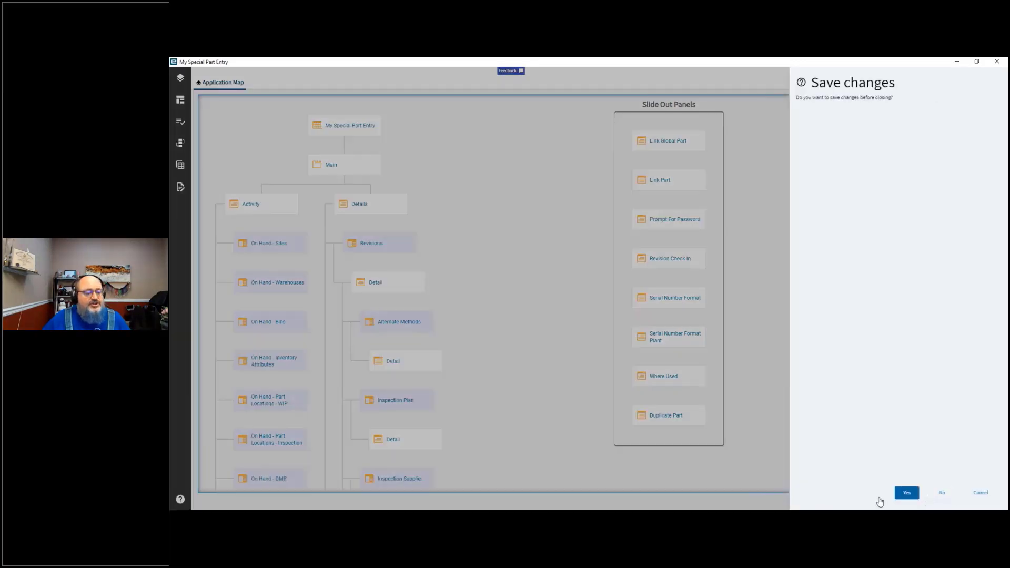
left_click(906, 494)
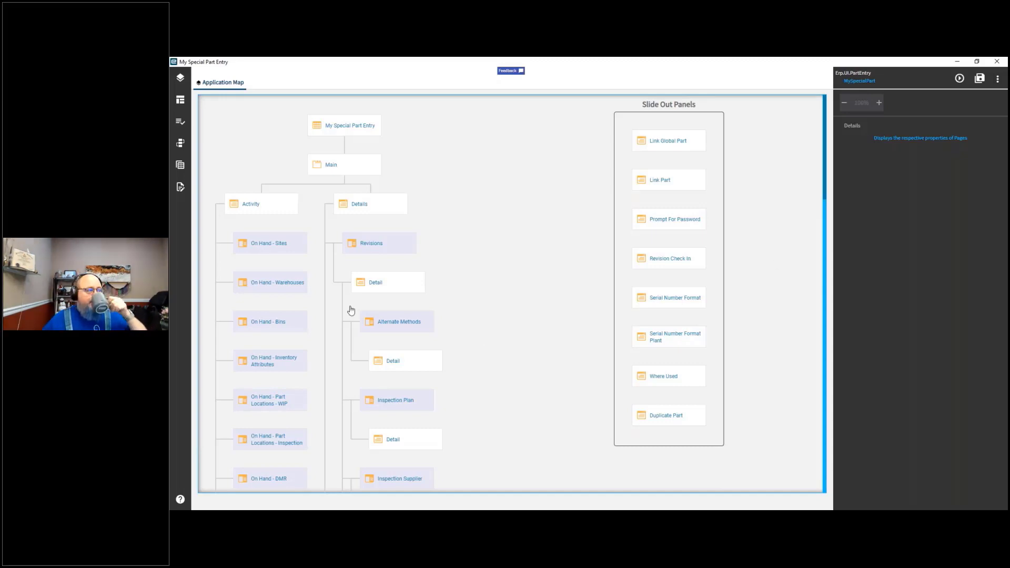
Step: Inspect several pages in the application map, then open the Revisions Detail page for editing
left_click(273, 250)
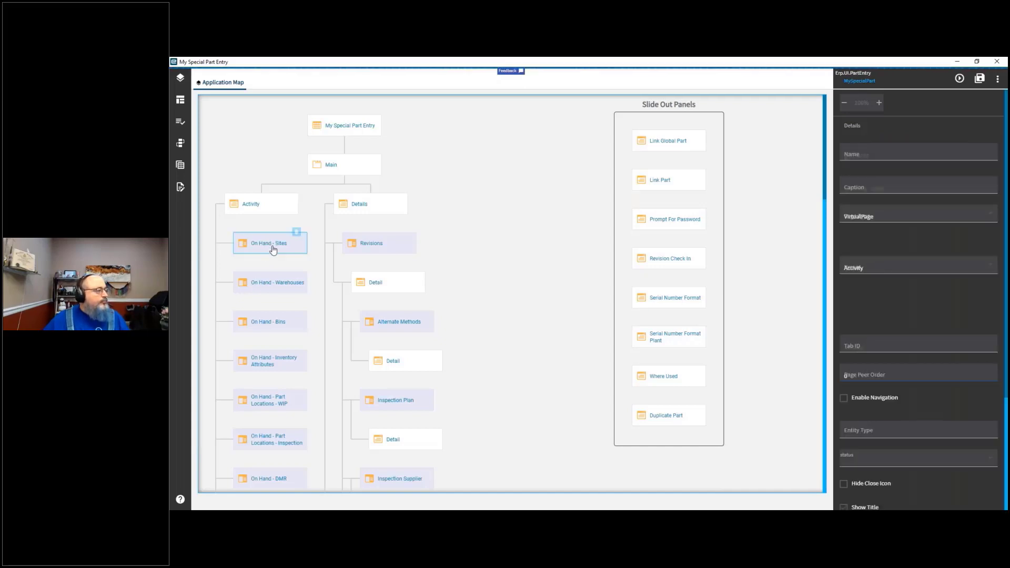
left_click(369, 252)
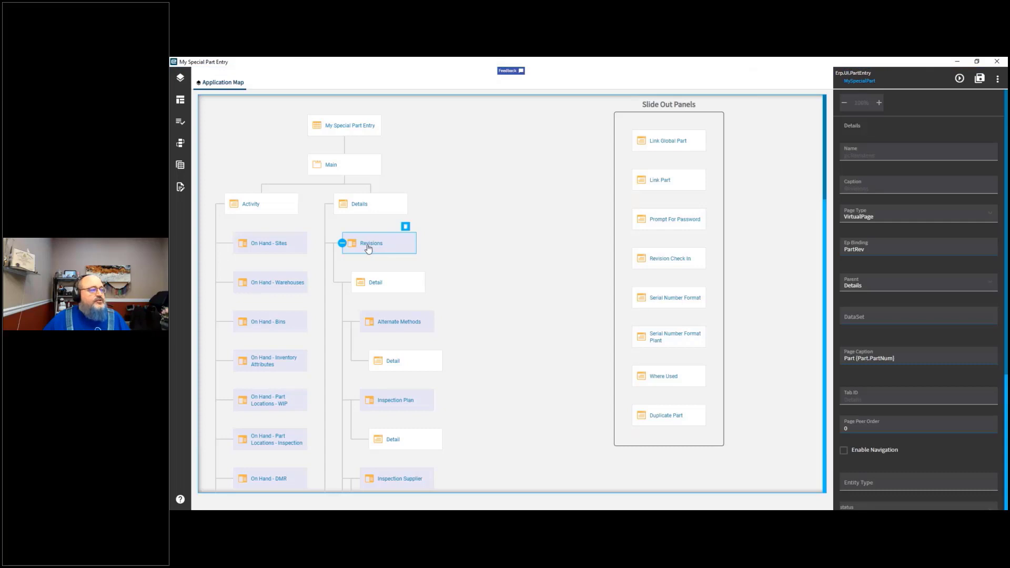
left_click(363, 209)
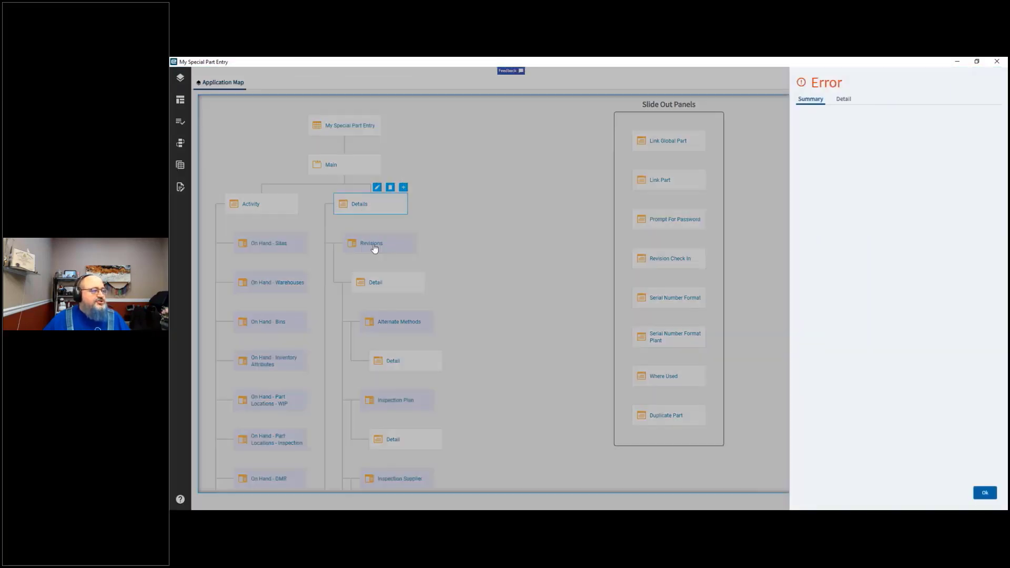
left_click(375, 249)
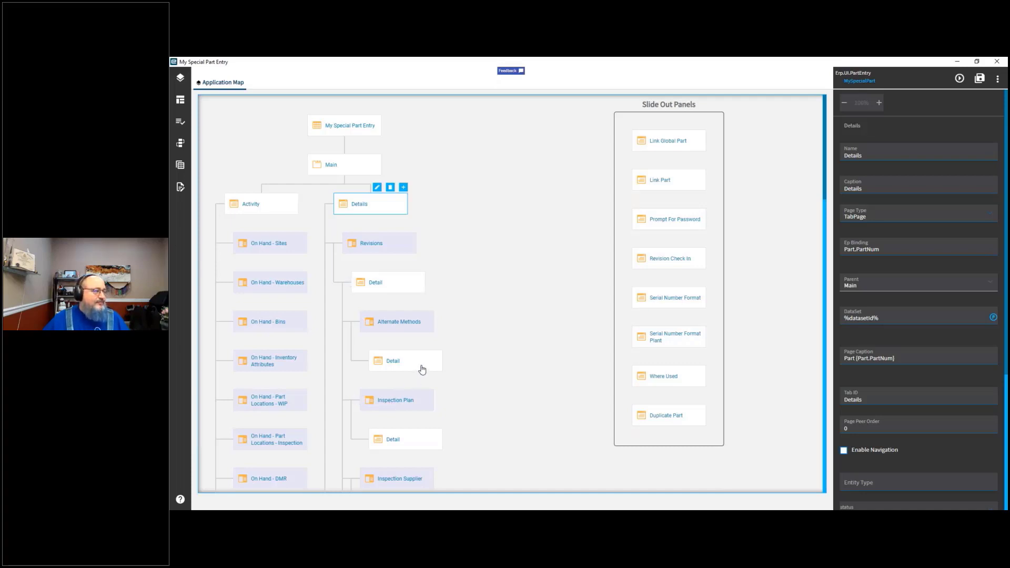
left_click(392, 246)
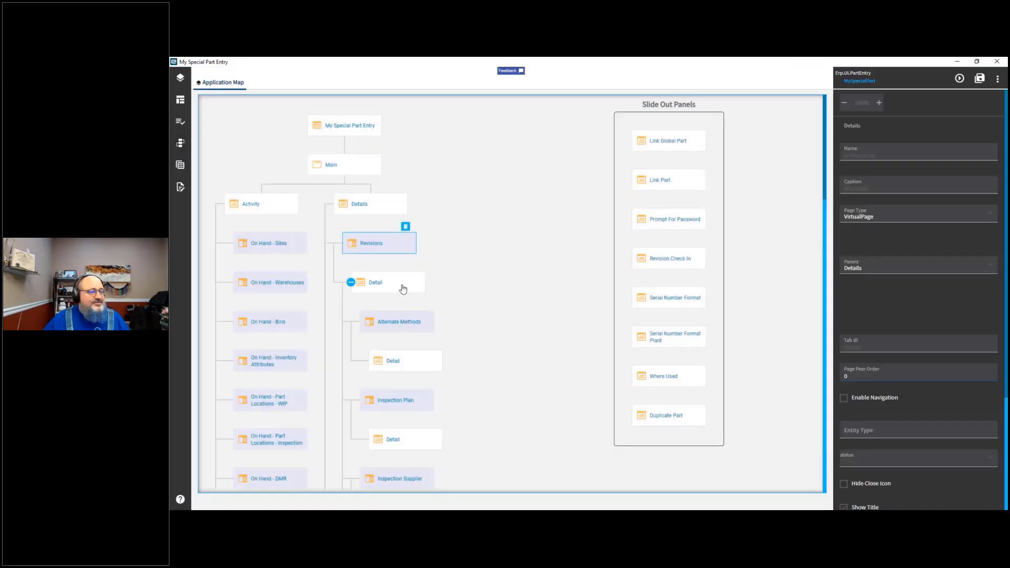
left_click(402, 287)
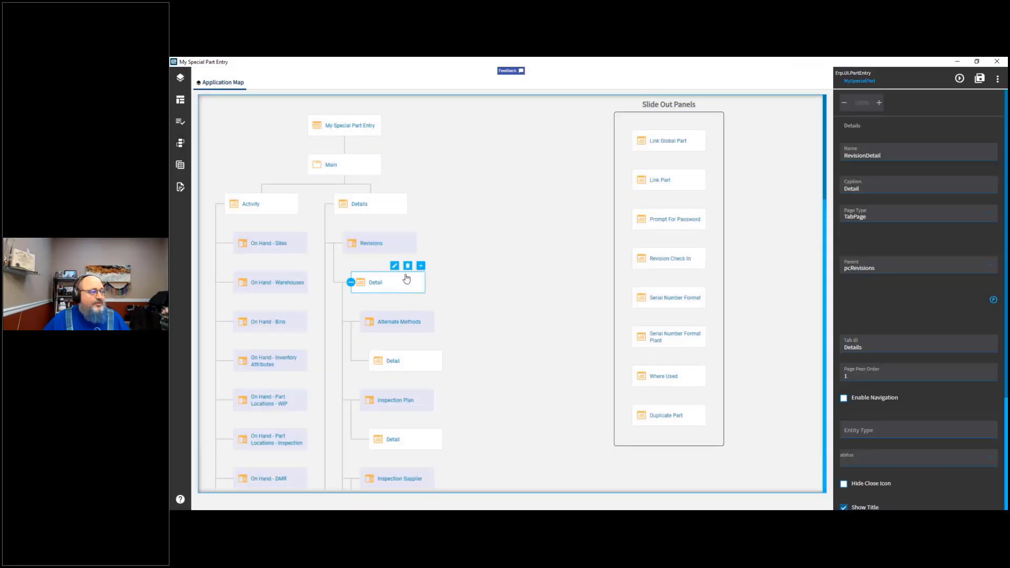
left_click(396, 267)
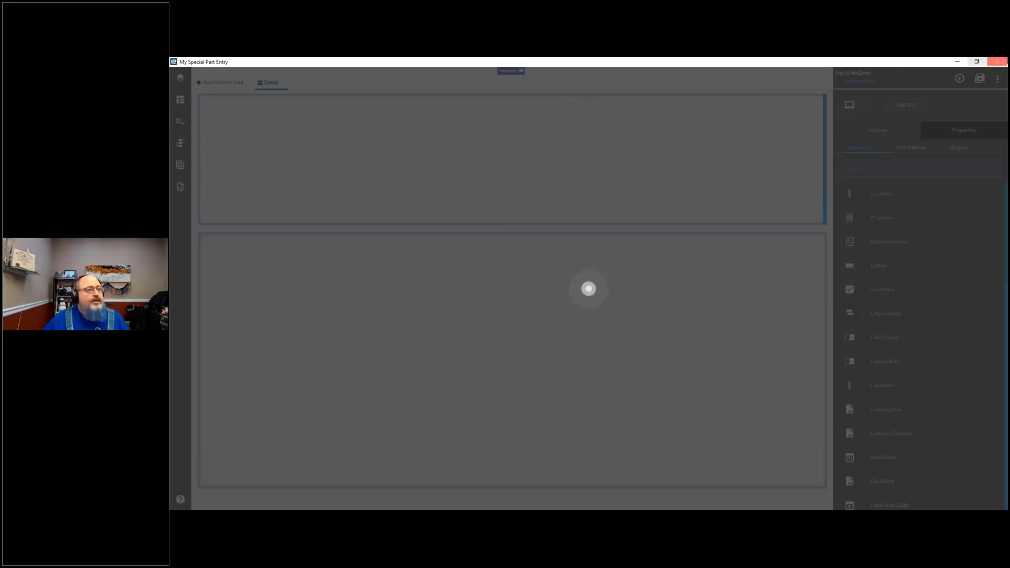
Step: Close the page editor window and launch Application Studio from the Kinetic System Management menu
left_click(998, 62)
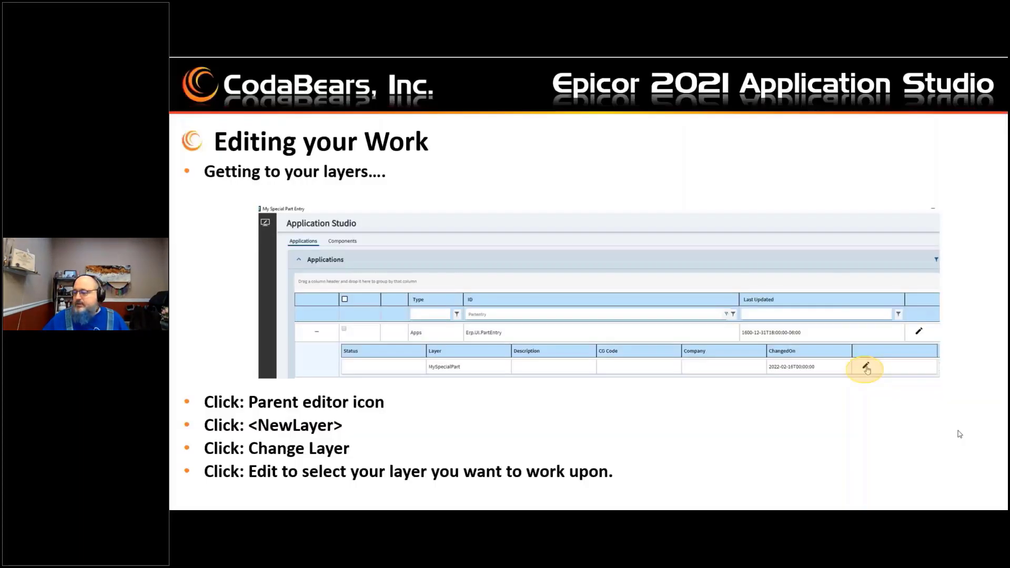
key("alt+Tab")
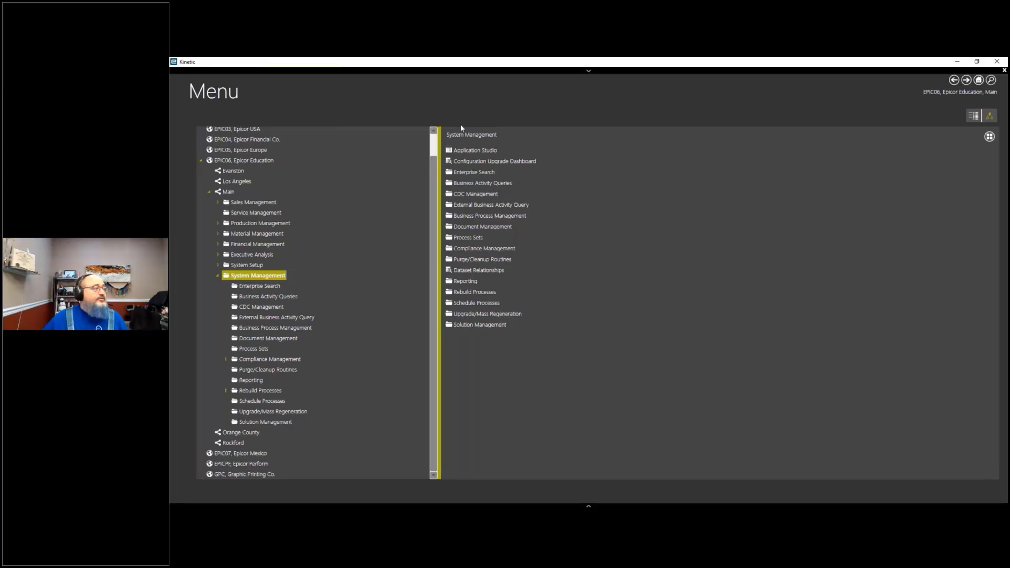
left_click(479, 151)
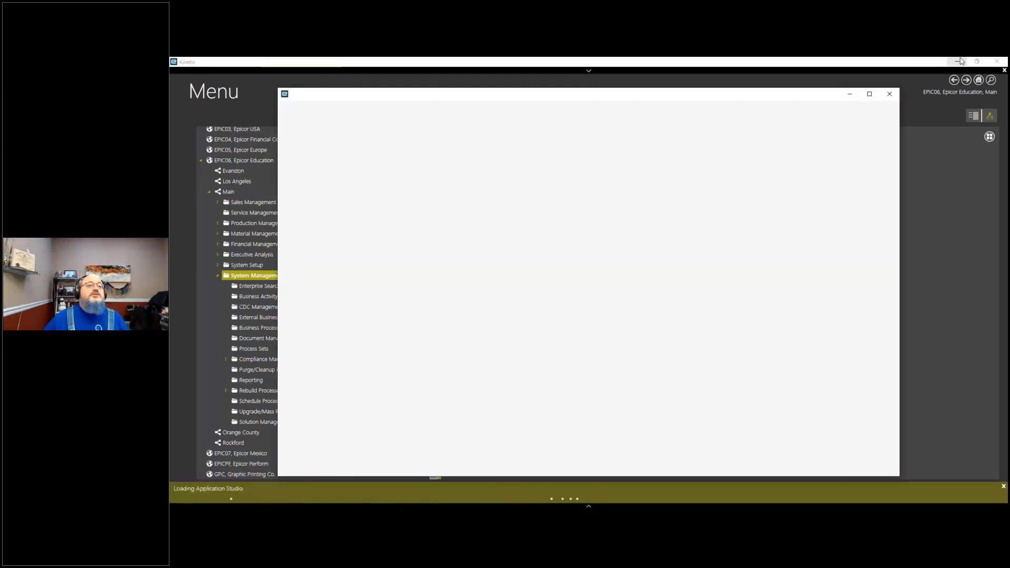
left_click(960, 62)
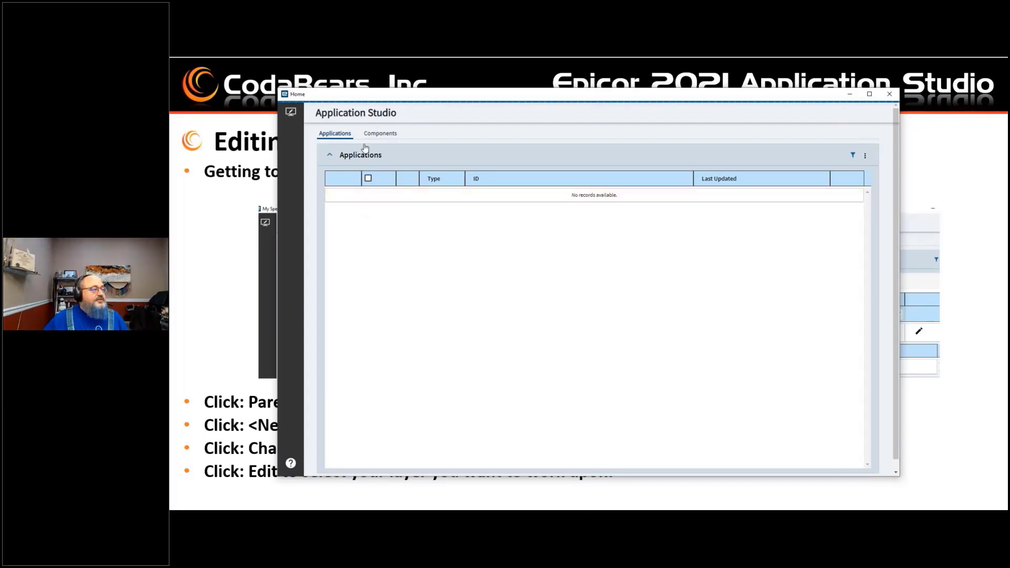
Step: Filter the applications list by ID "parten", expand Erp.UI.PartEntry, and open its parent editor
left_click(853, 154)
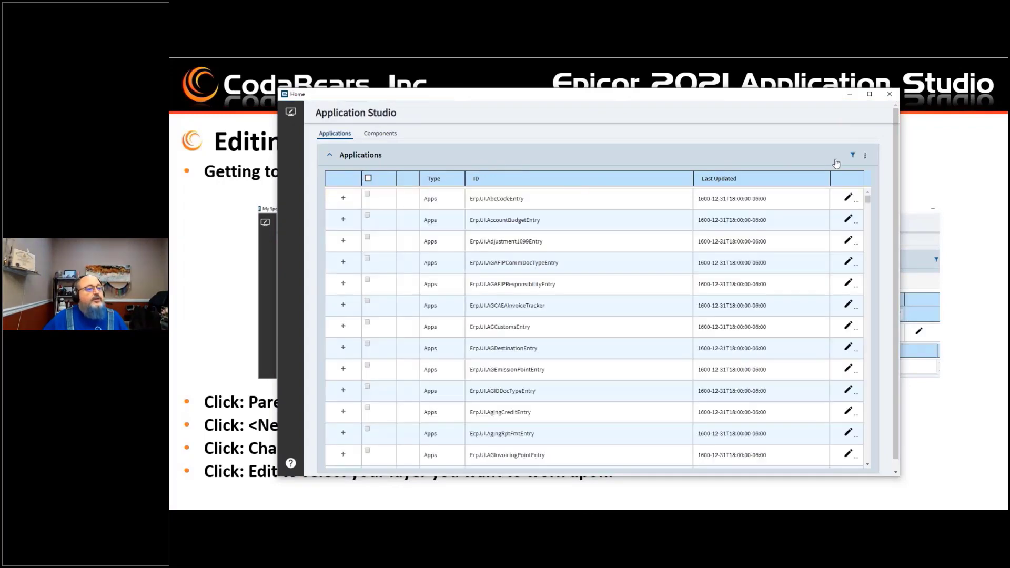
left_click(522, 222)
type("parten")
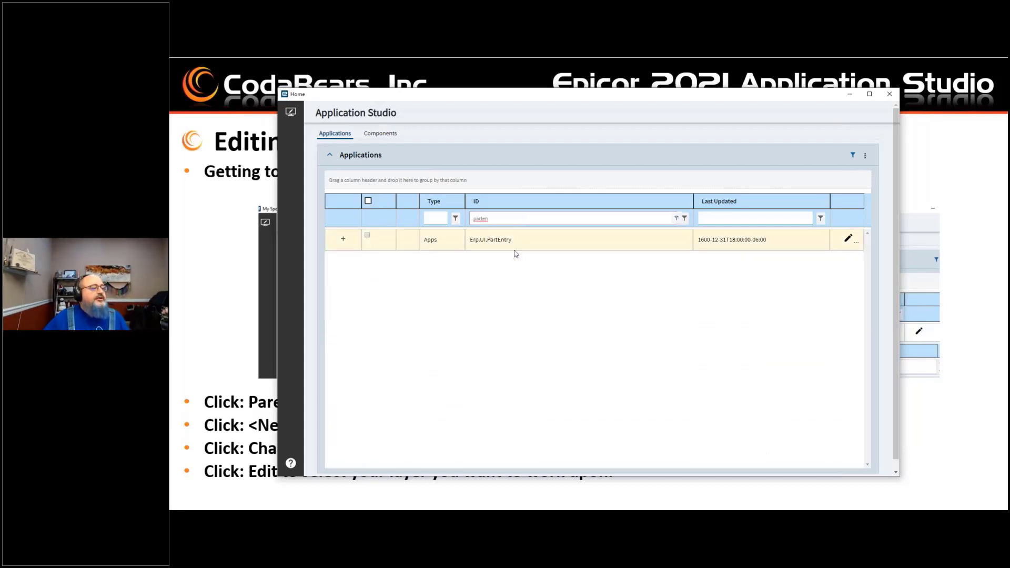
left_click(343, 239)
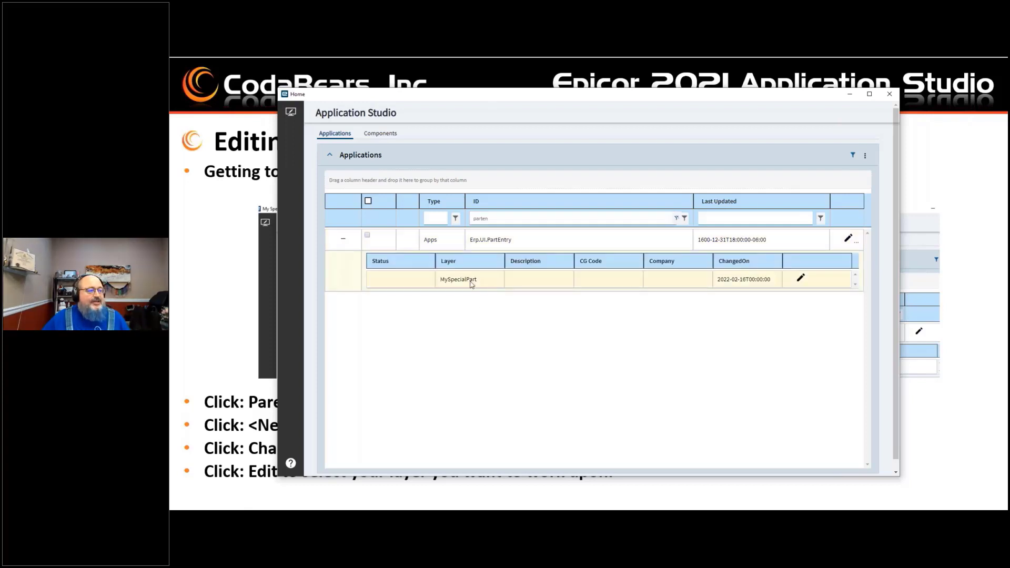
left_click(472, 285)
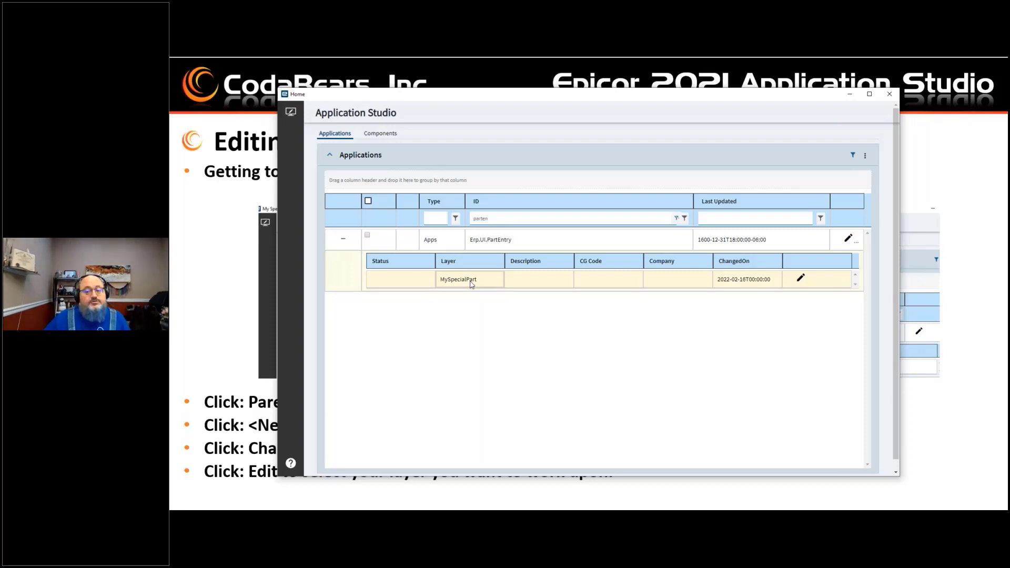
left_click(800, 278)
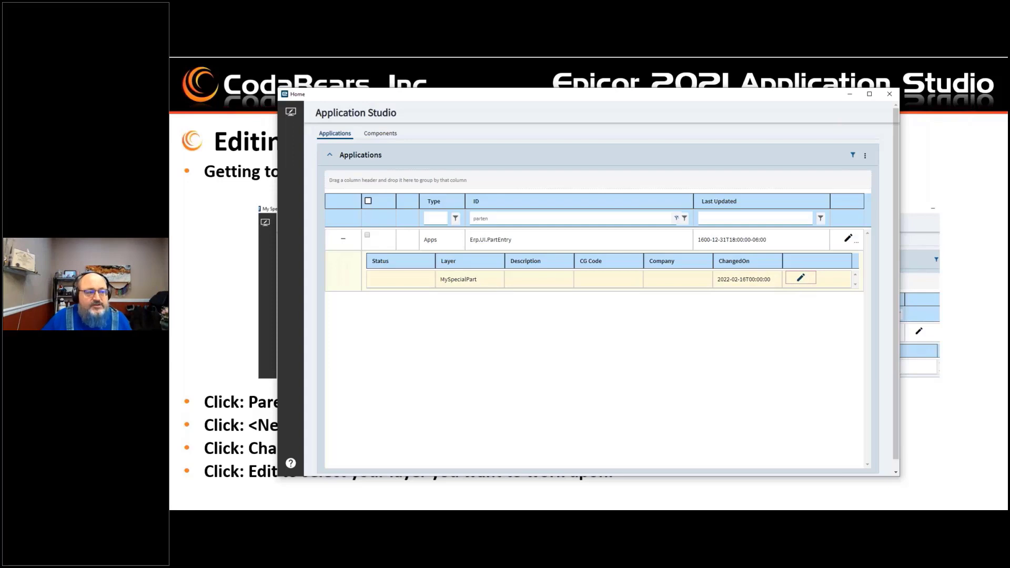
left_click(848, 240)
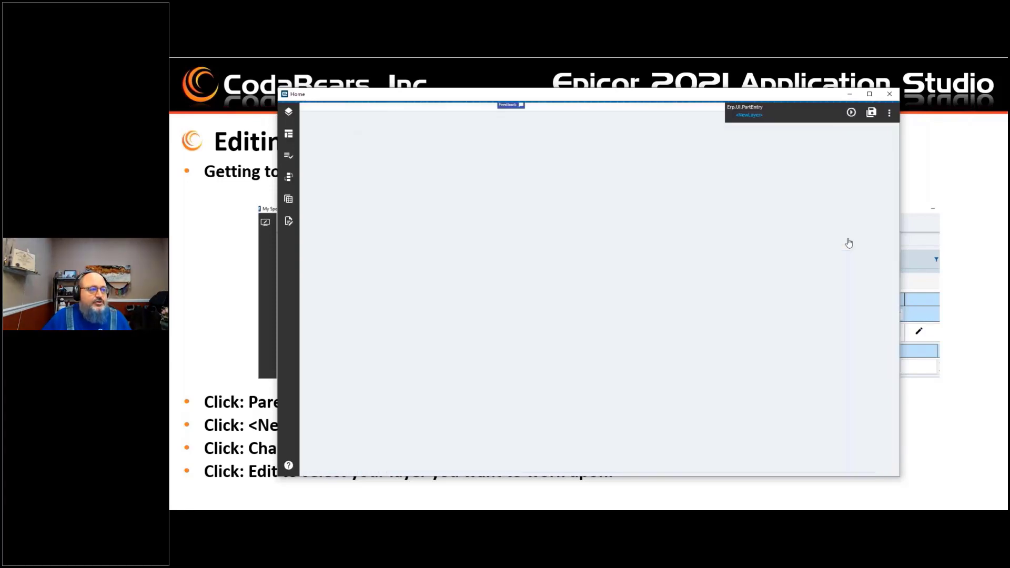
Step: Change the working layer and choose to edit the MySpecialPart layer
left_click(751, 116)
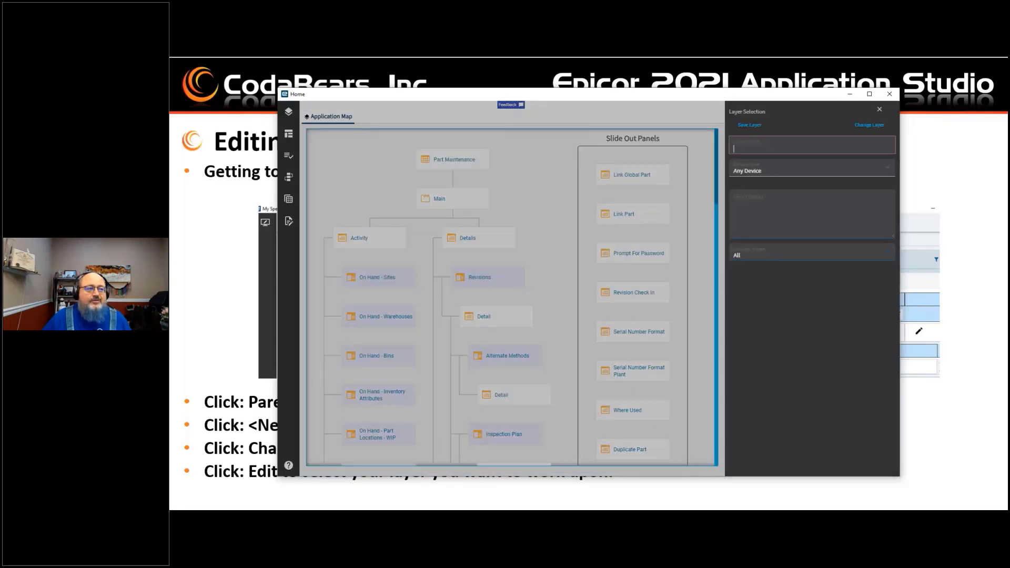
left_click(861, 127)
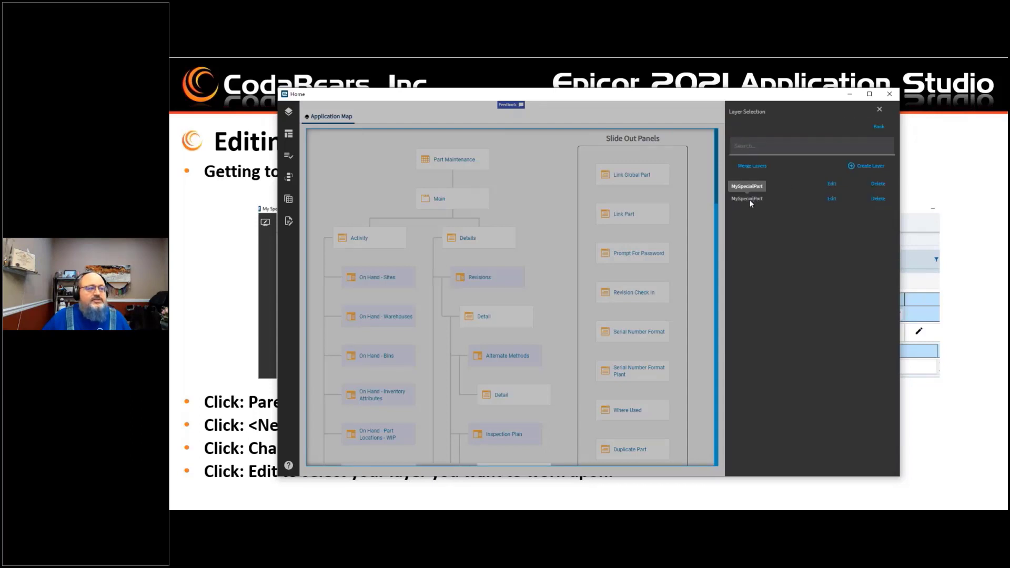
left_click(832, 200)
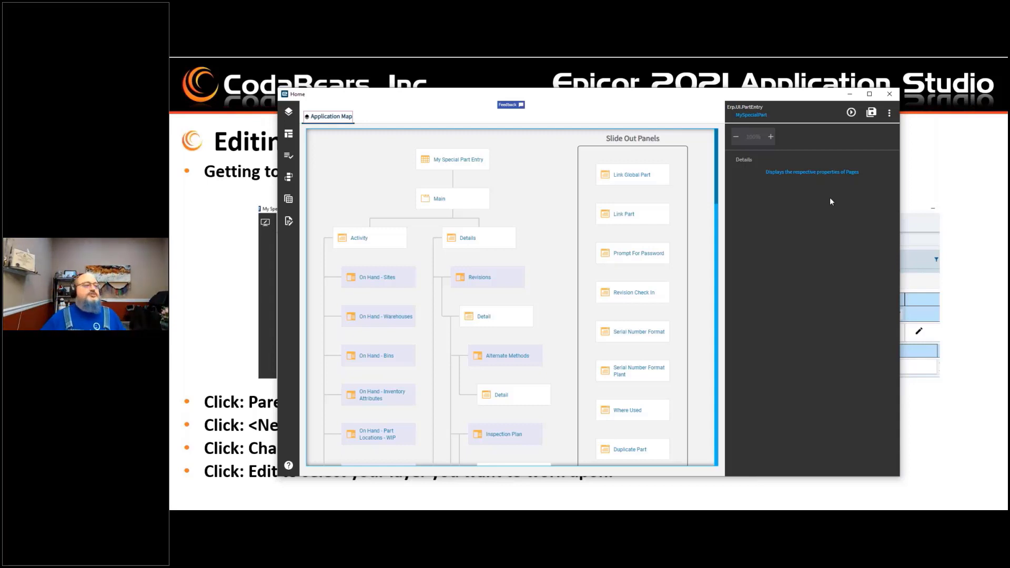
Step: Inspect the properties of the Revisions and Revision Detail pages in the application map
mouse_move(477, 279)
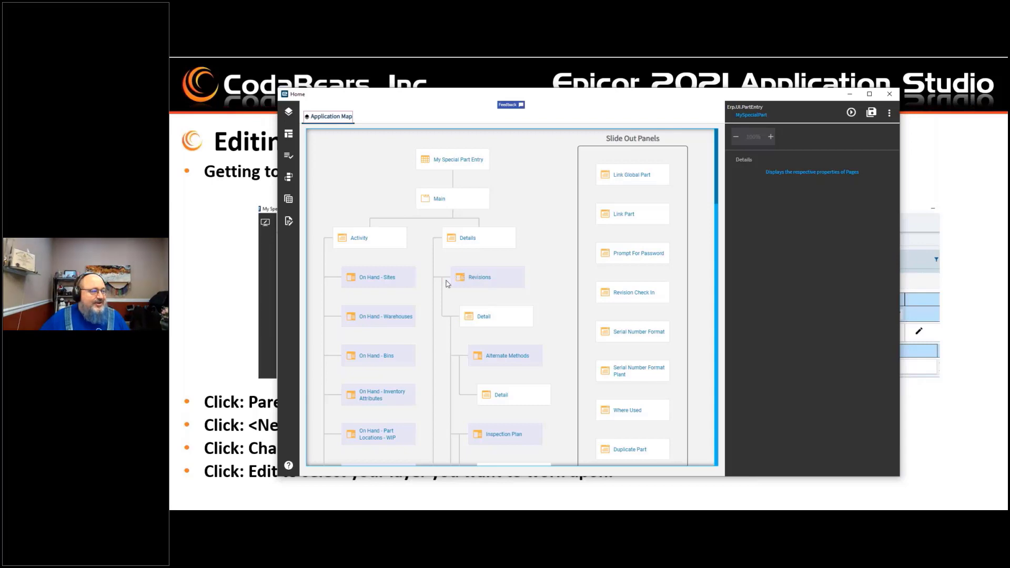
left_click(466, 282)
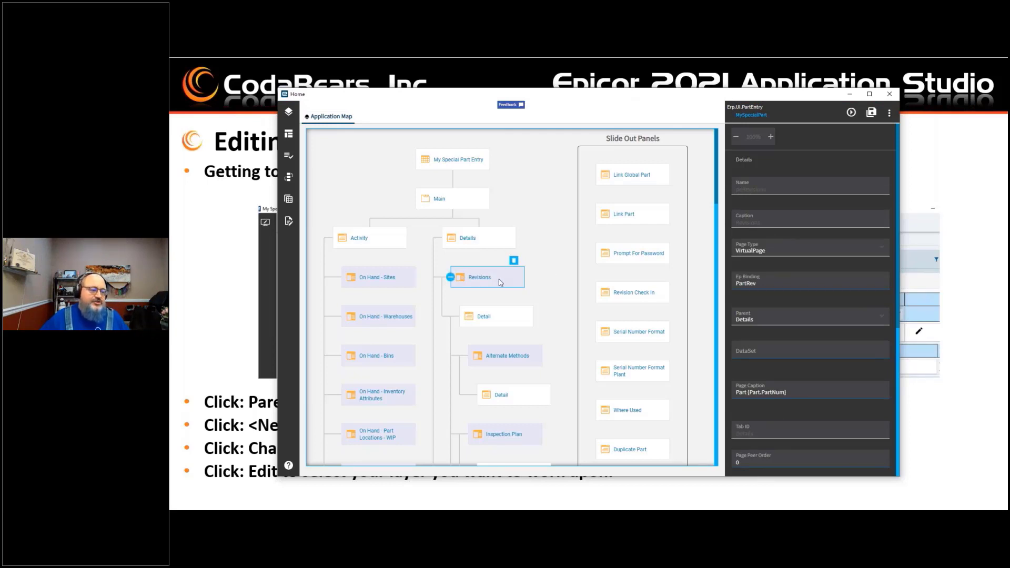
left_click(507, 320)
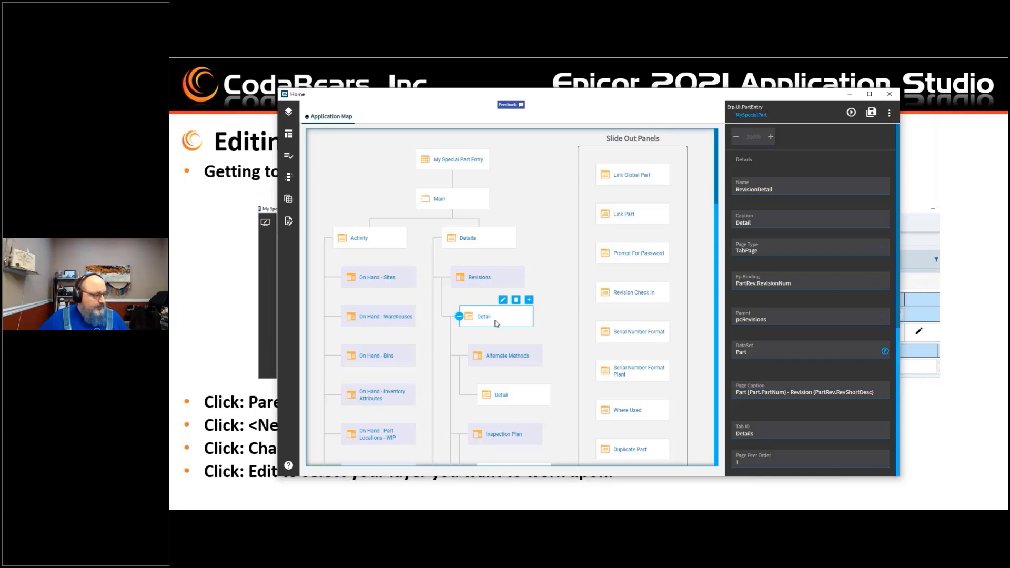
left_click_drag(495, 320, 495, 305)
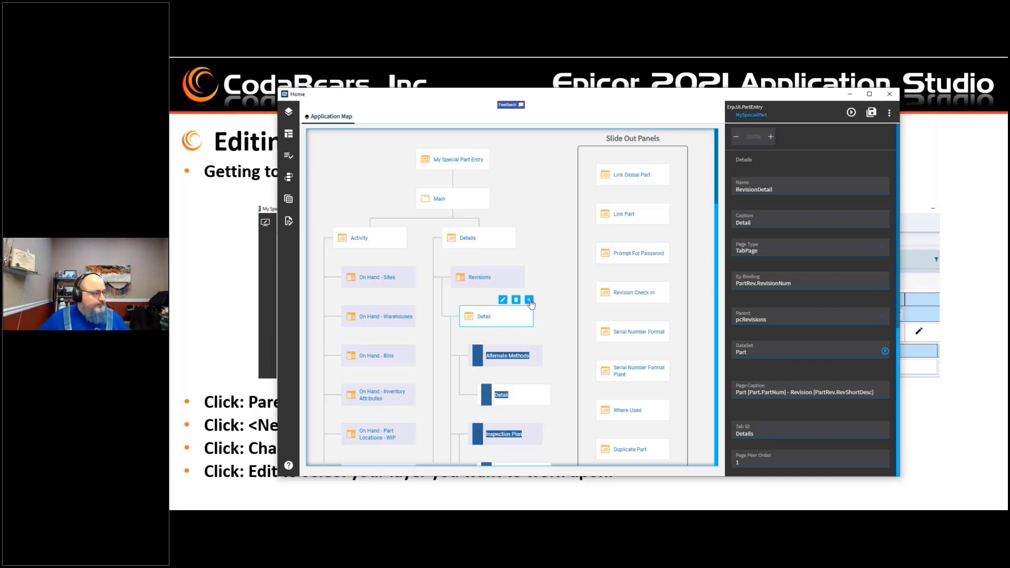
left_click(492, 321)
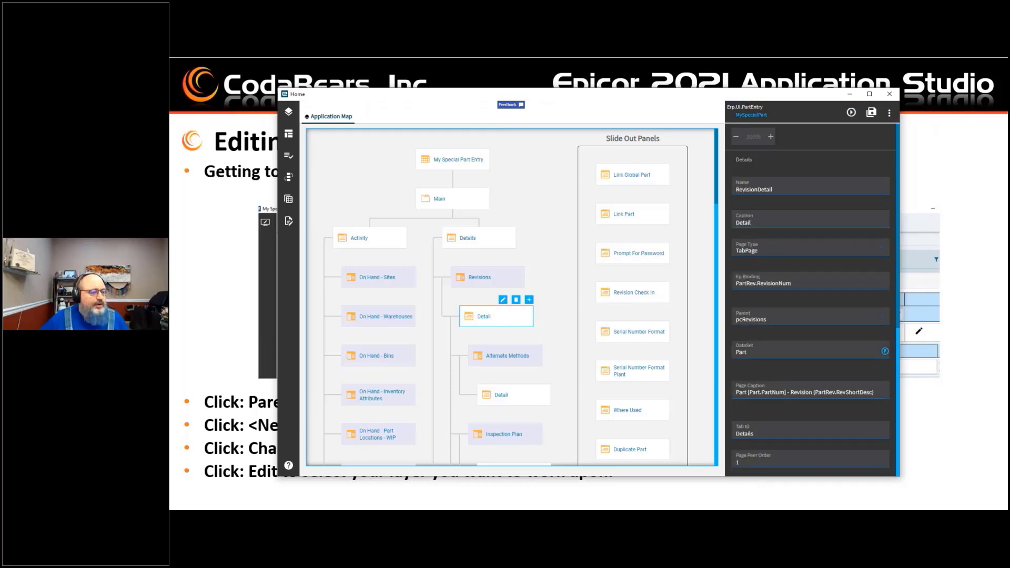
scroll(857, 382, "down", 5)
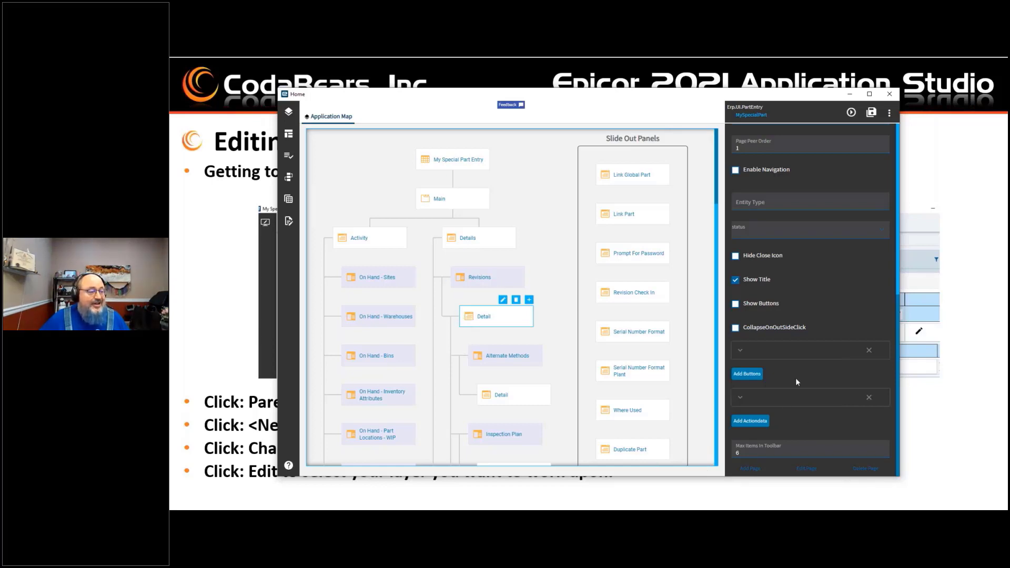
scroll(795, 380, "up", 5)
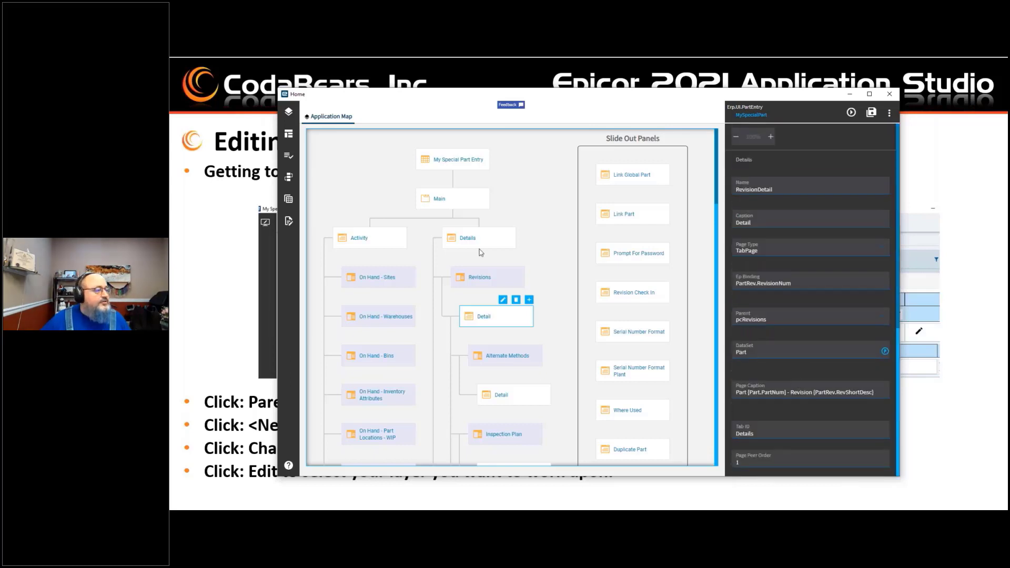
Step: Open the My Special Part Entry page for editing and browse the Toolbox components and Properties panel
left_click(472, 157)
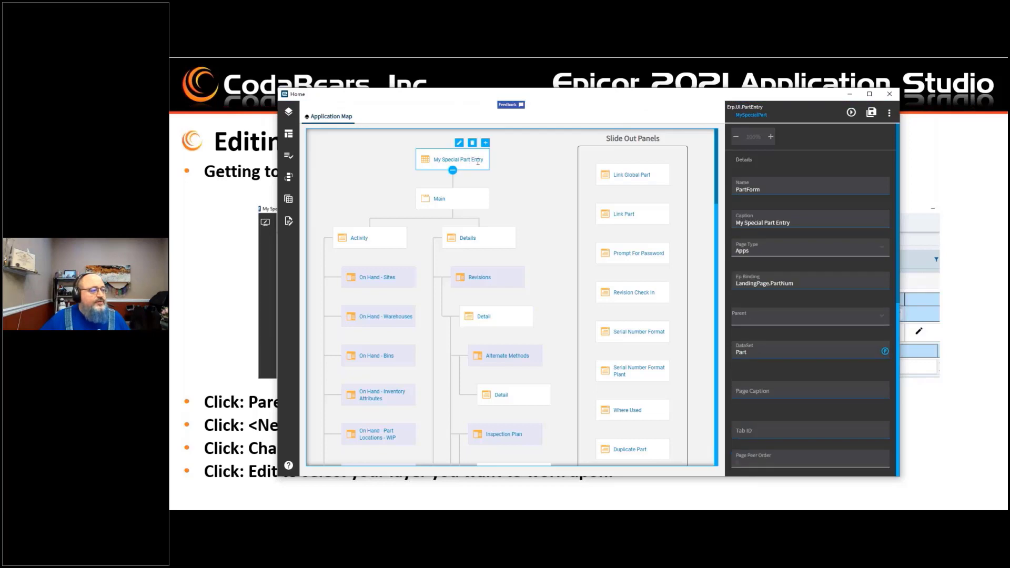
left_click(459, 143)
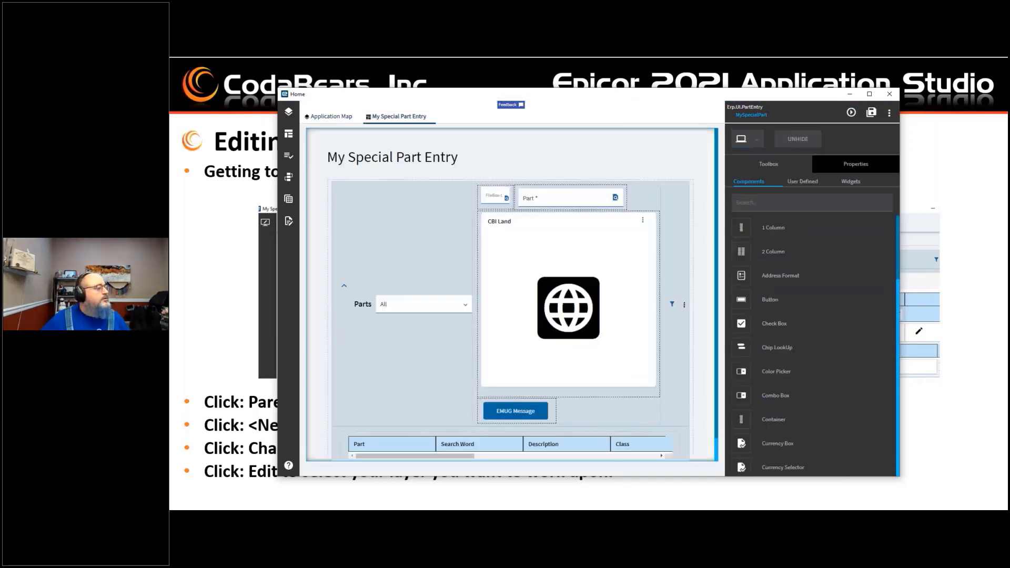
scroll(784, 420, "down", 10)
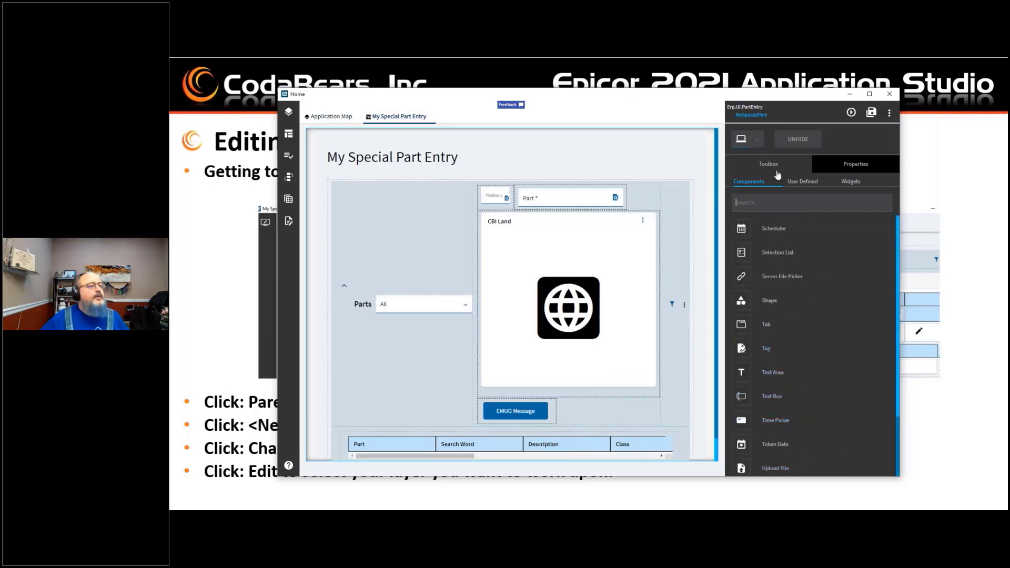
left_click(842, 163)
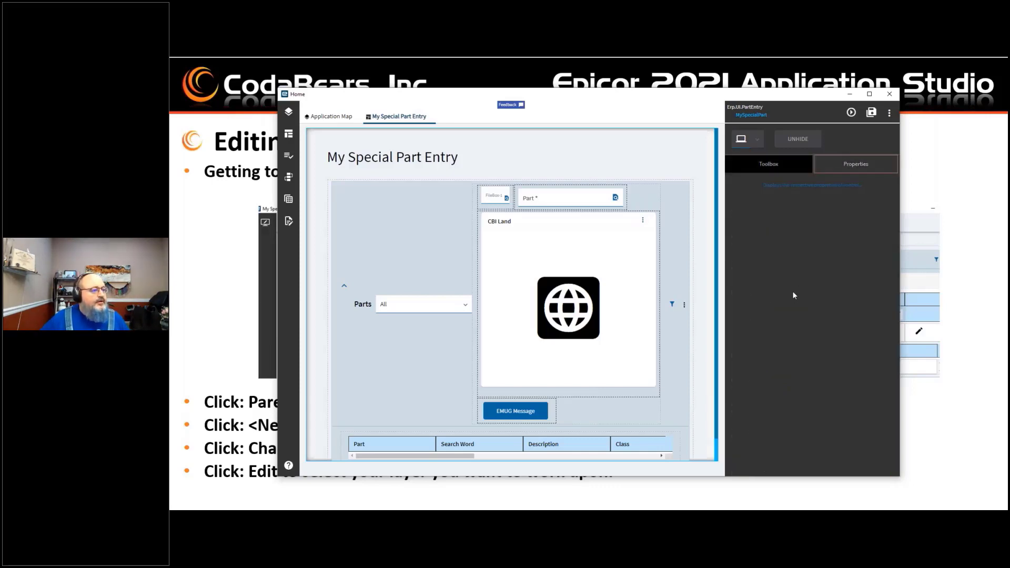
left_click(773, 165)
scroll(765, 395, "down", 10)
scroll(765, 394, "down", 5)
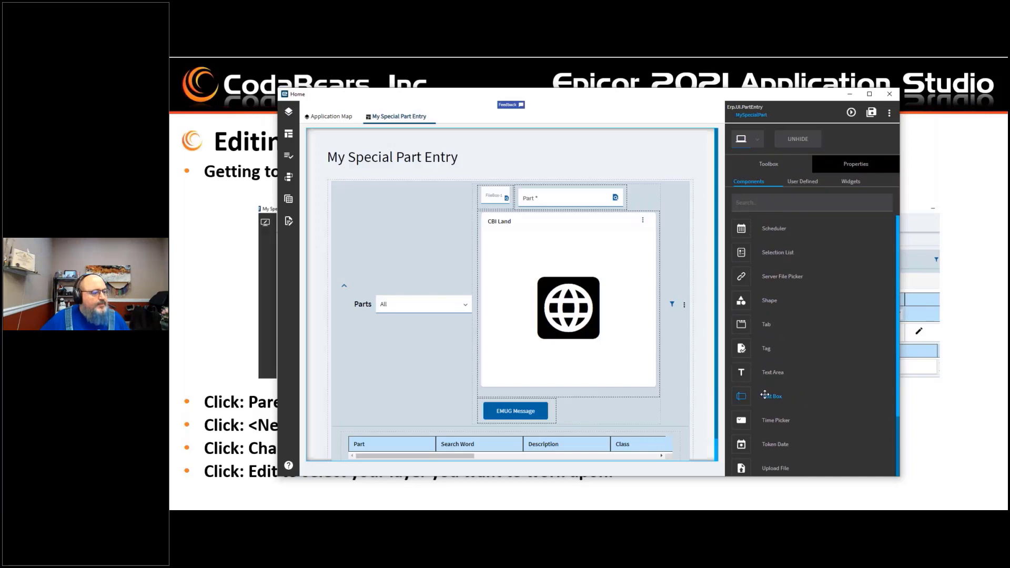
Step: Browse the Data Rules list, then open the Events panel and expand the Component events folder
left_click(293, 161)
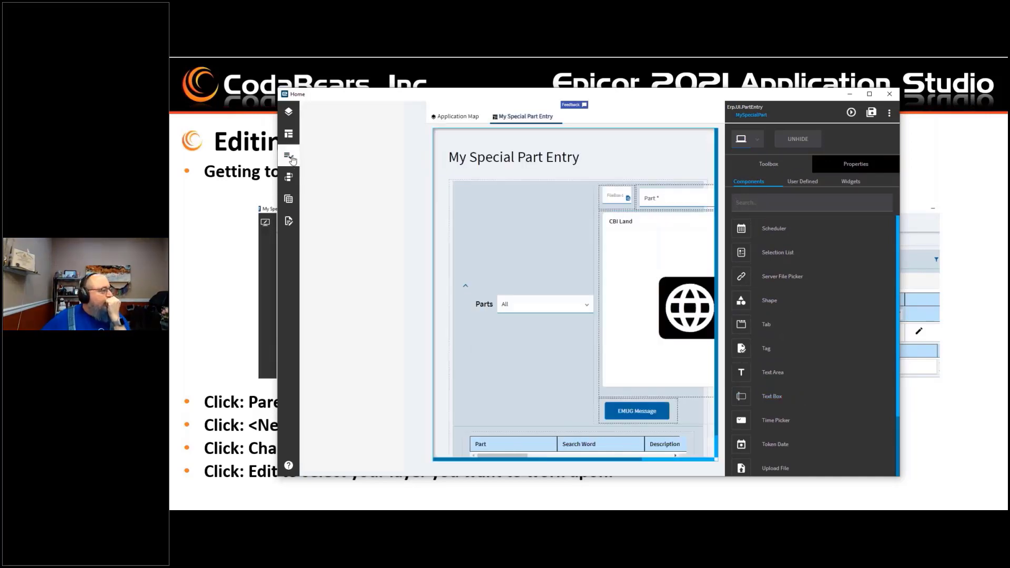
scroll(342, 345, "down", 10)
scroll(348, 348, "down", 10)
scroll(351, 351, "down", 10)
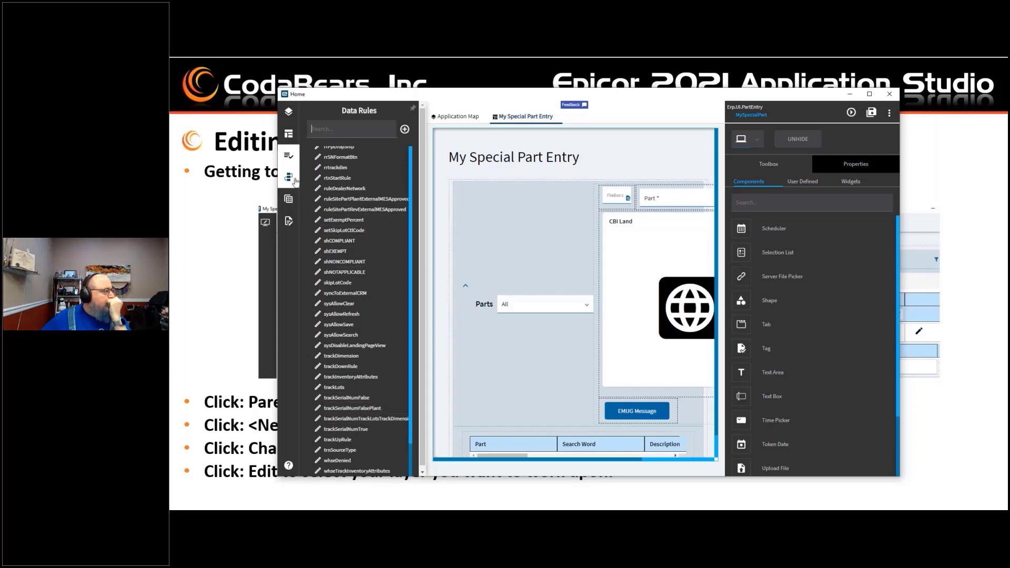
left_click(290, 178)
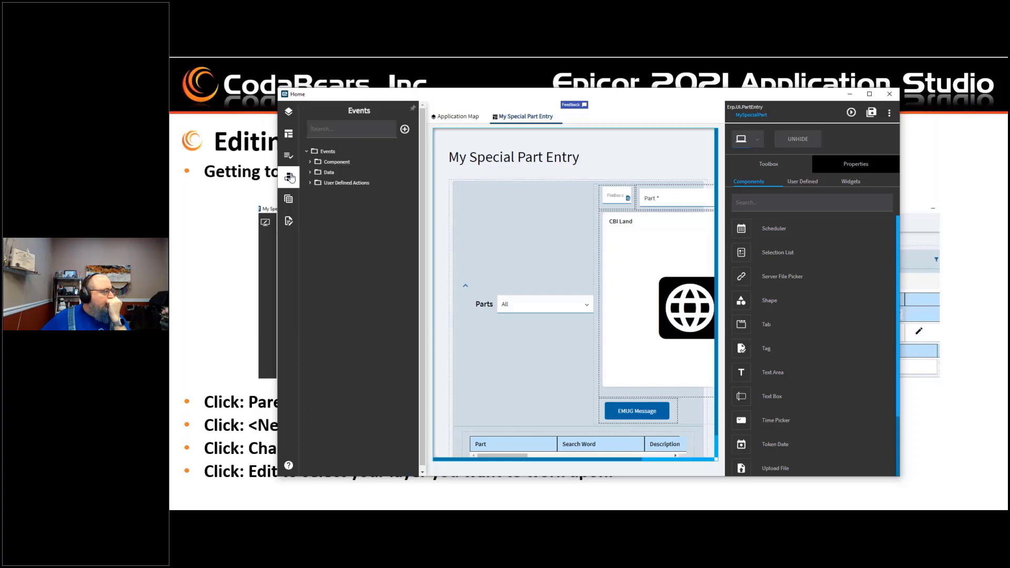
left_click(331, 162)
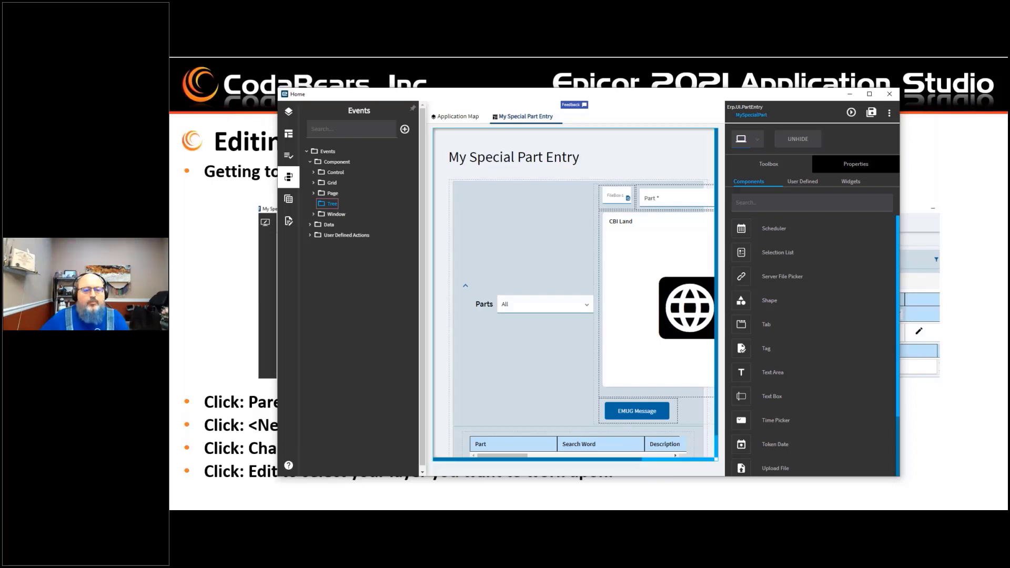
key("alt+Tab")
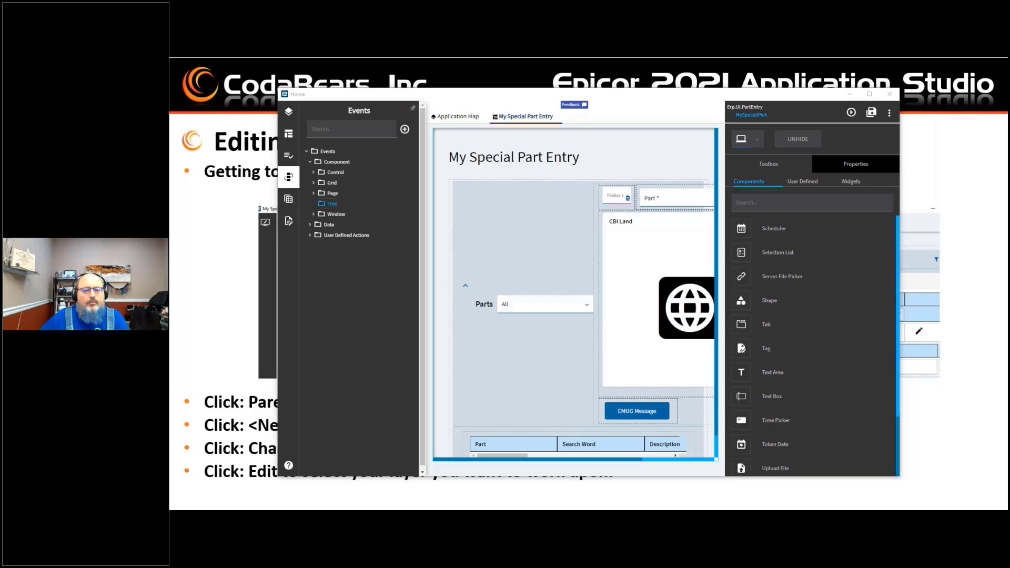
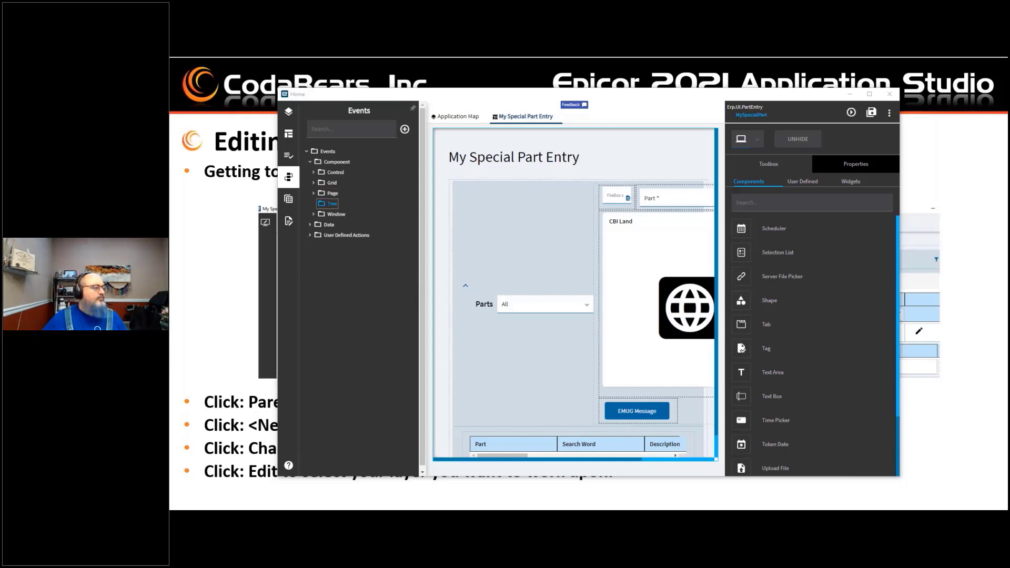
Step: Add a blank child page under My Special Part Entry on the Application Map
left_click(332, 207)
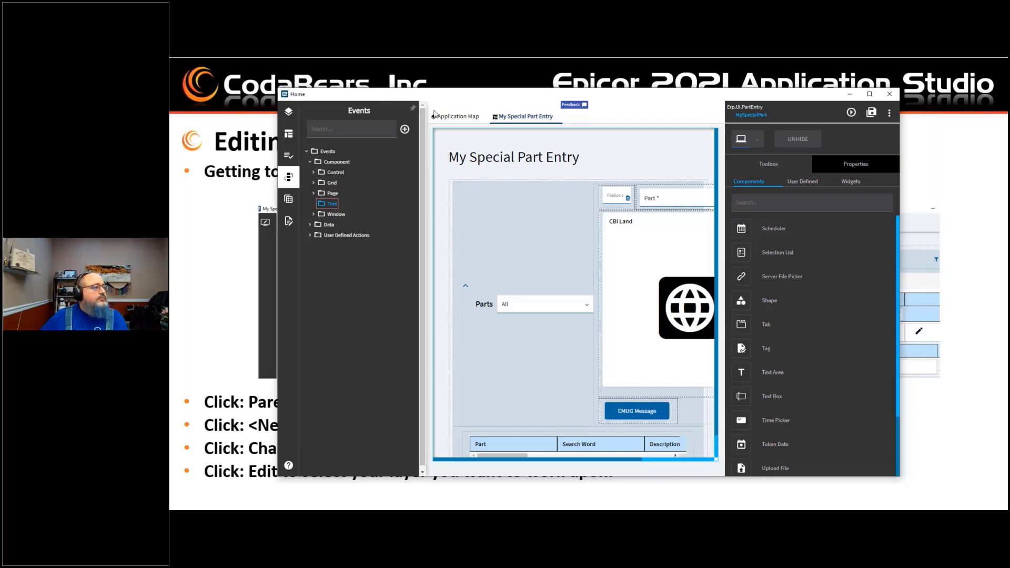
left_click(457, 117)
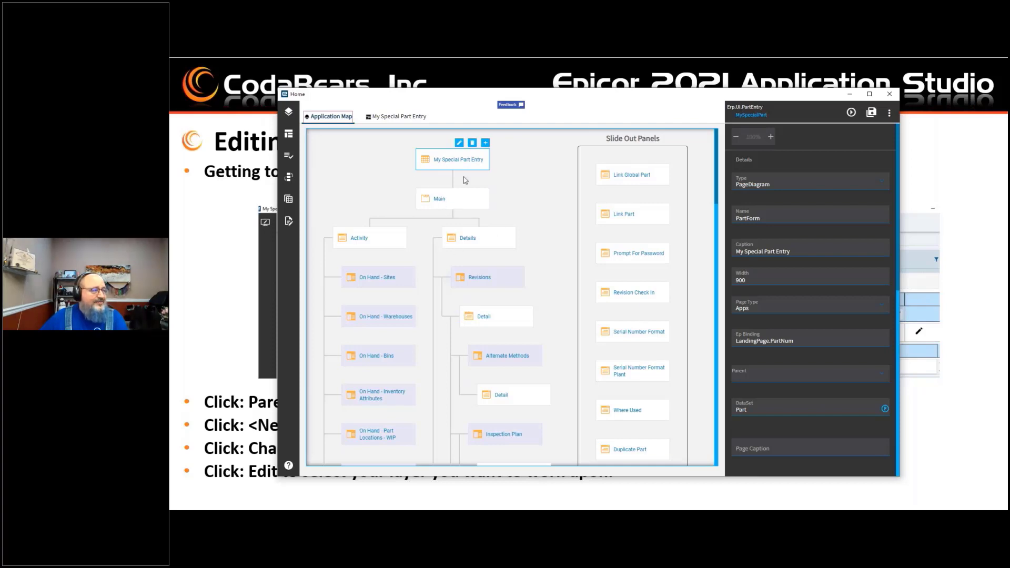
left_click(486, 144)
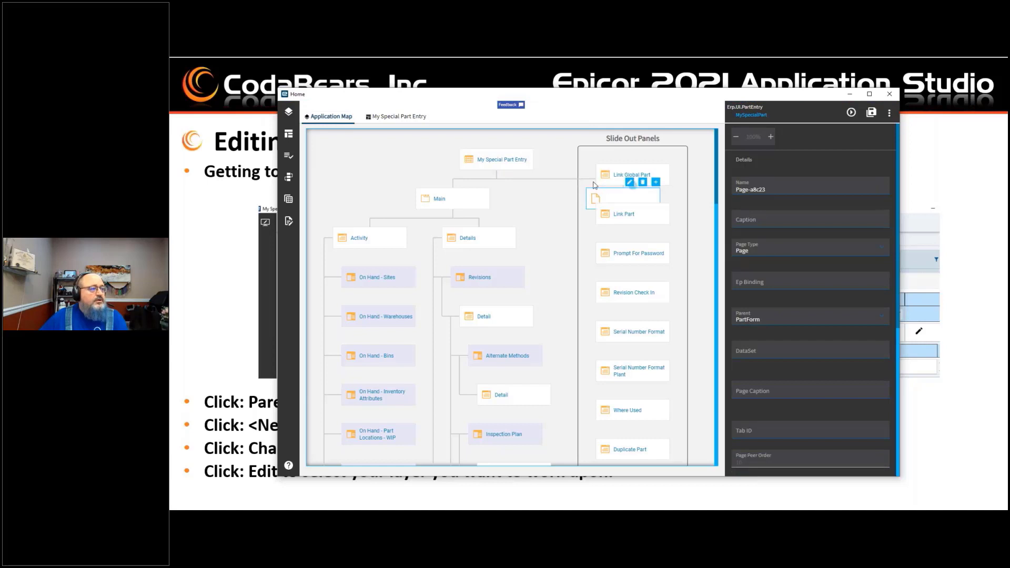
left_click_drag(493, 152, 424, 138)
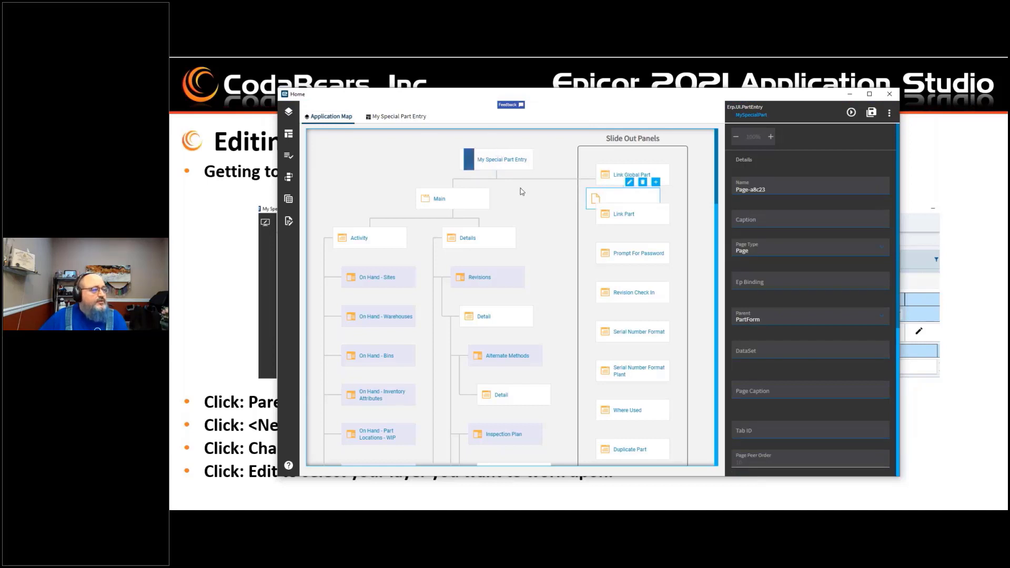
left_click_drag(607, 197, 530, 185)
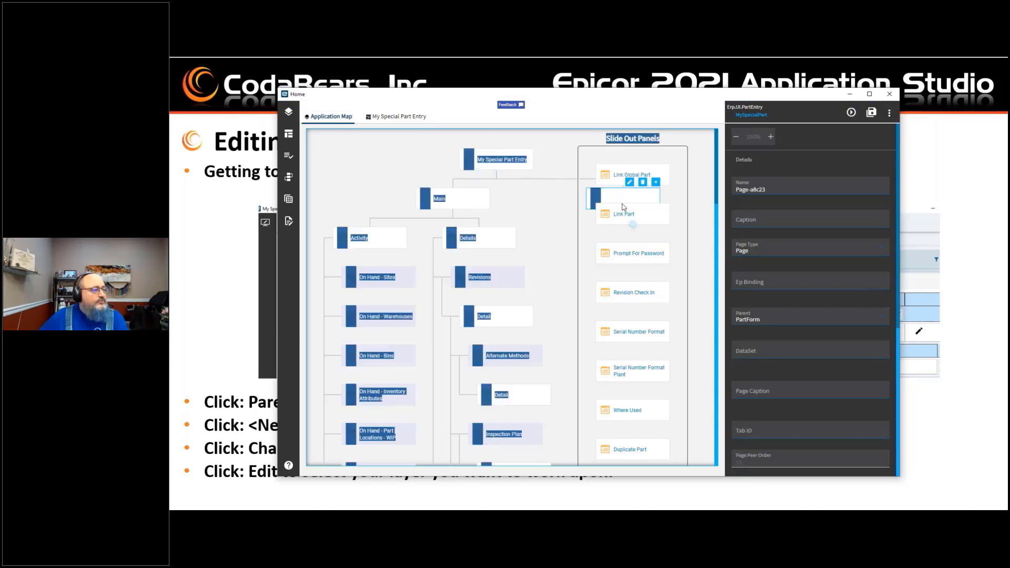
Step: Maximize the designer and preview the page, collapsing and expanding the Parts panel before closing the preview
left_click(869, 94)
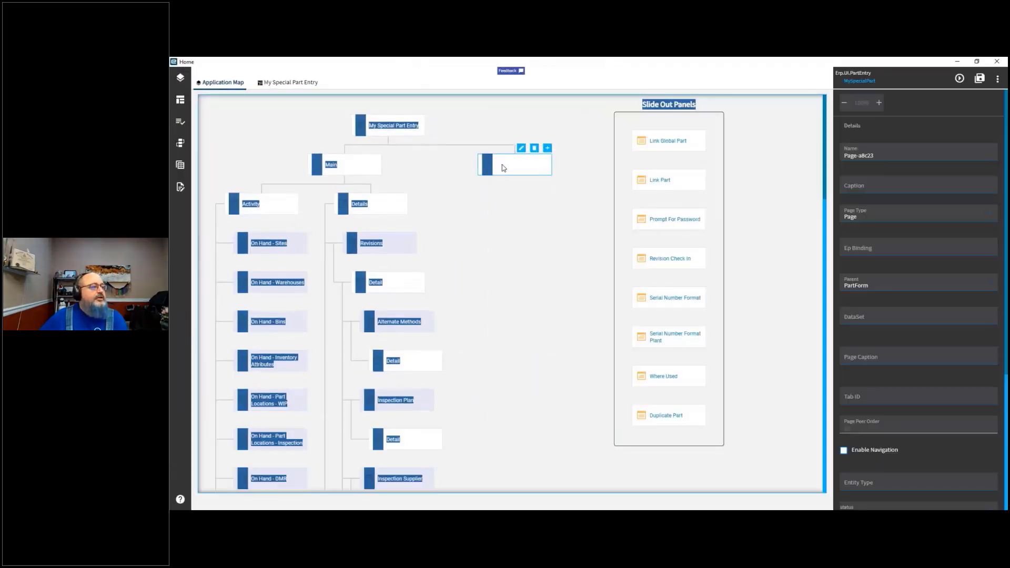
left_click(503, 168)
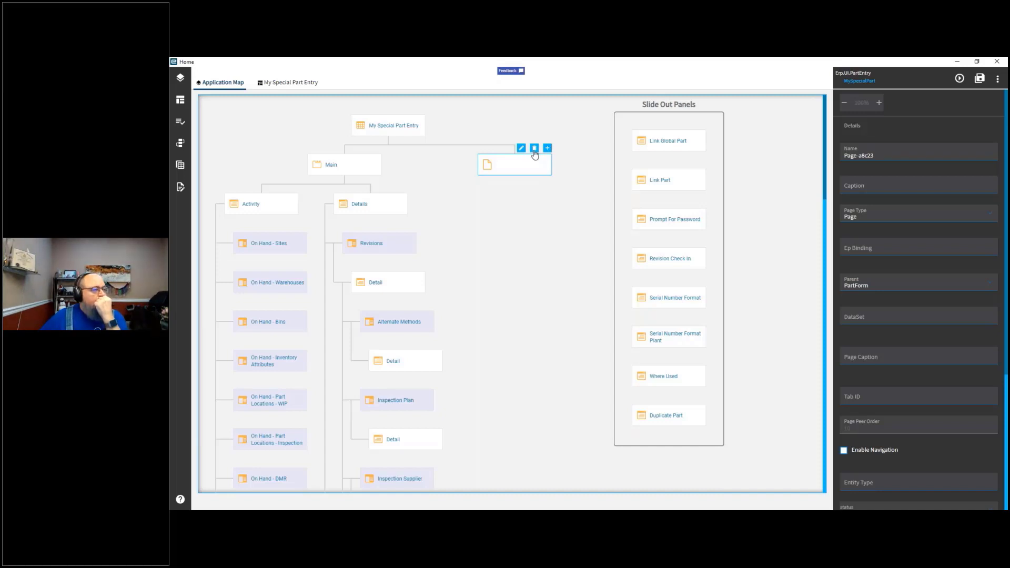
left_click(959, 80)
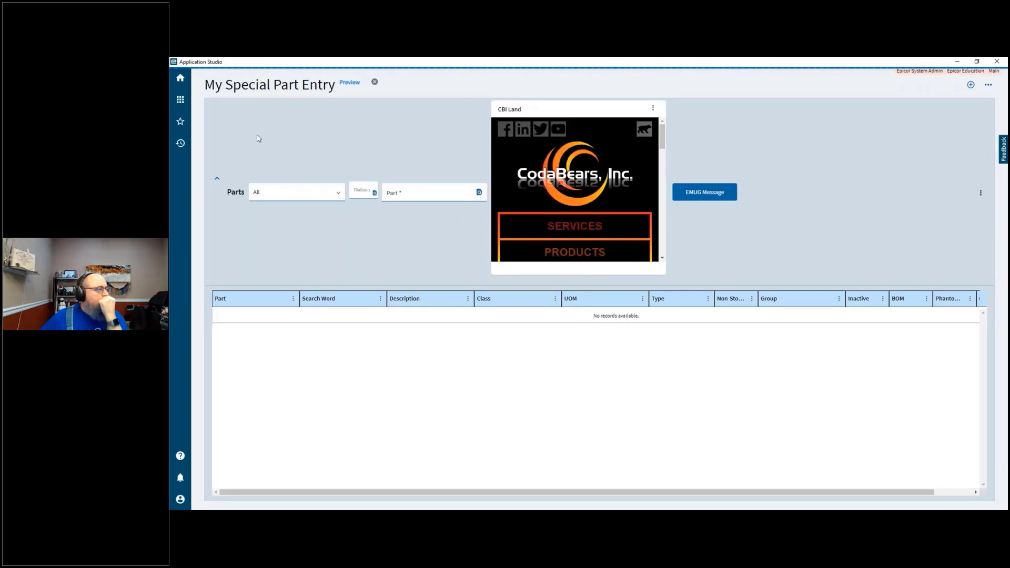
left_click(216, 182)
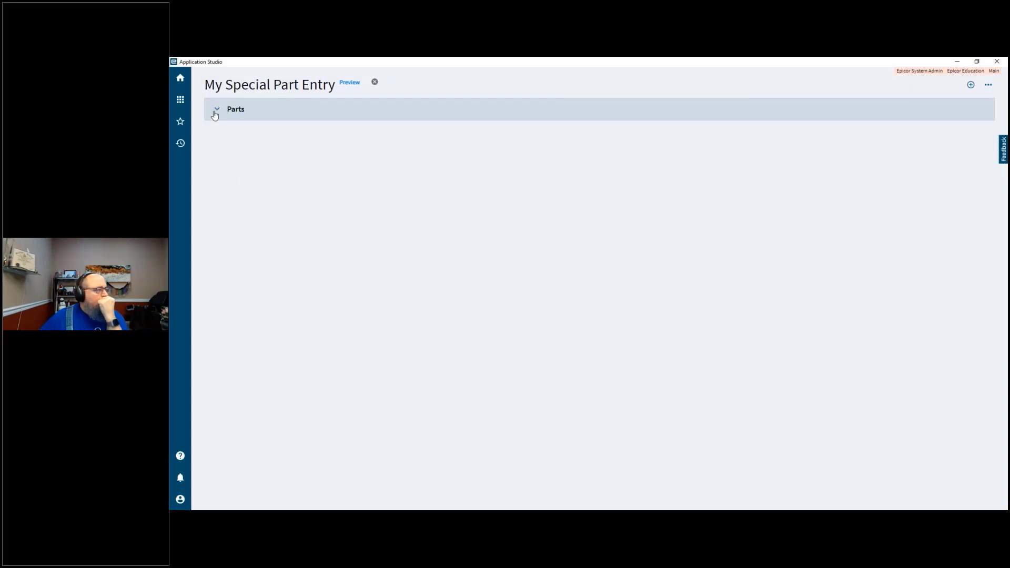
left_click(216, 110)
left_click(216, 110)
left_click(375, 84)
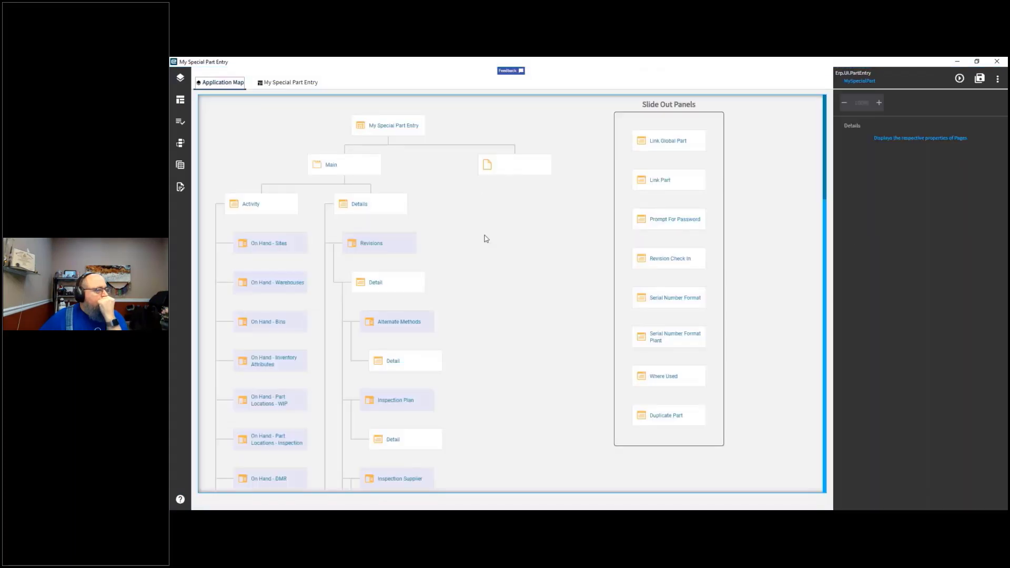
Step: Delete the blank page added under My Special Part Entry
left_click(390, 284)
left_click(391, 287)
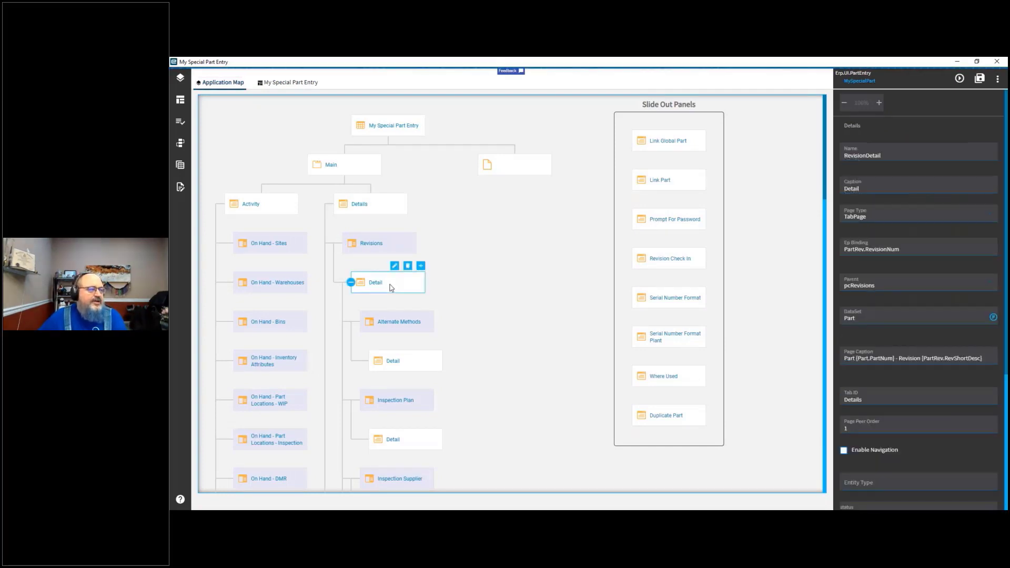
left_click(531, 169)
left_click(534, 148)
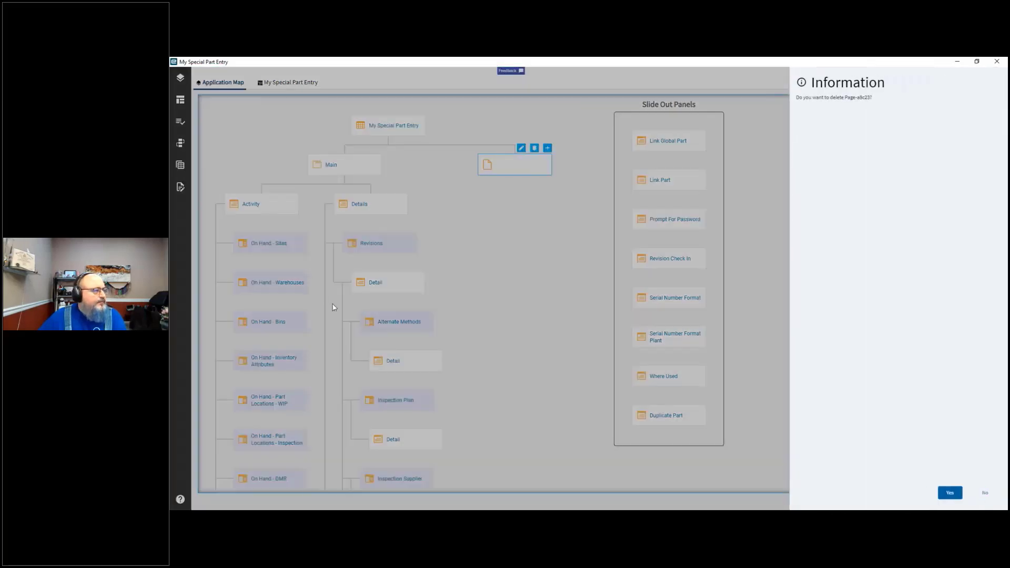
left_click(951, 497)
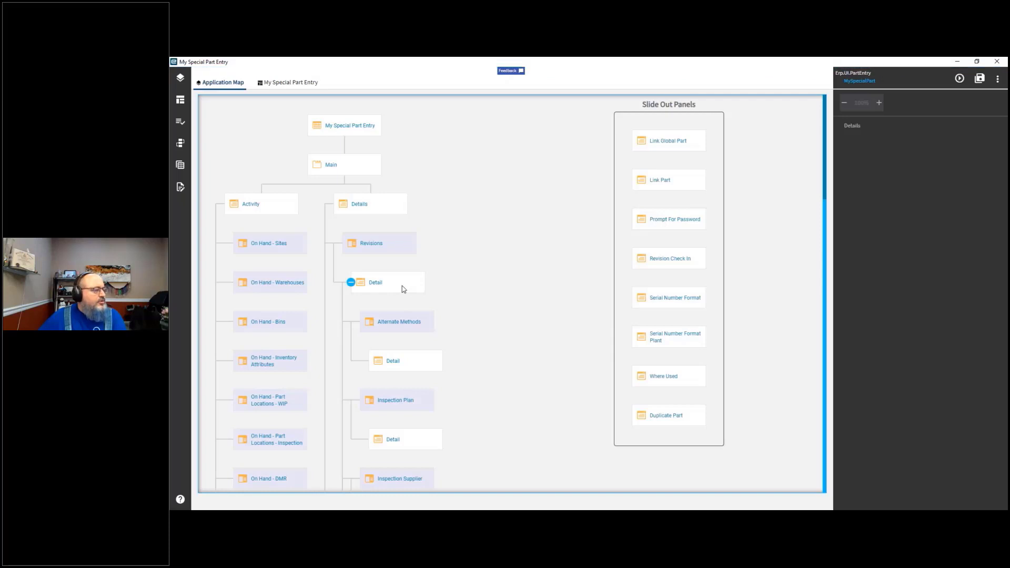
Step: Add a new page from the Revision Detail page, setting its Page Type to Tab and its Caption to My Tab
left_click(386, 247)
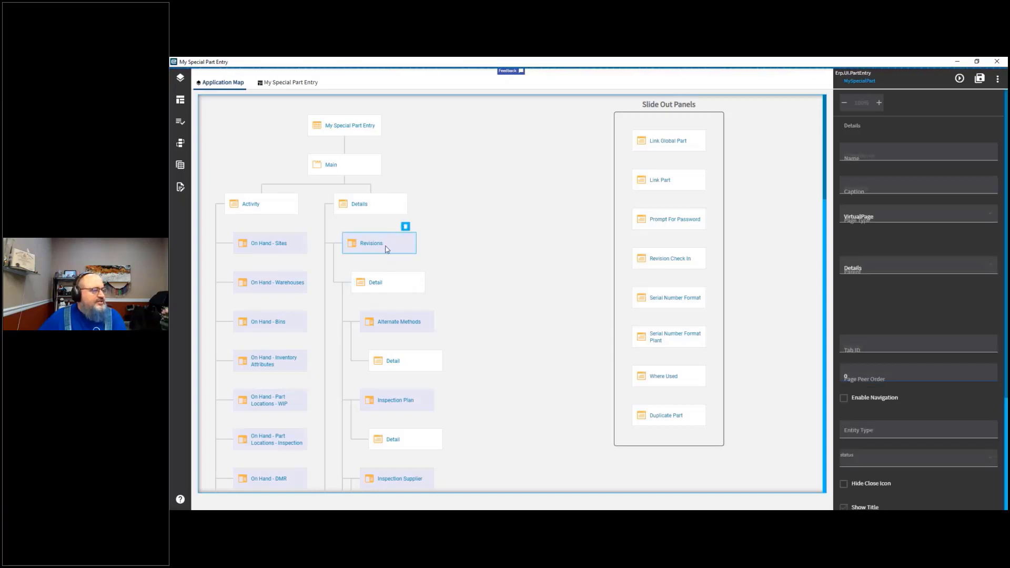
left_click(385, 284)
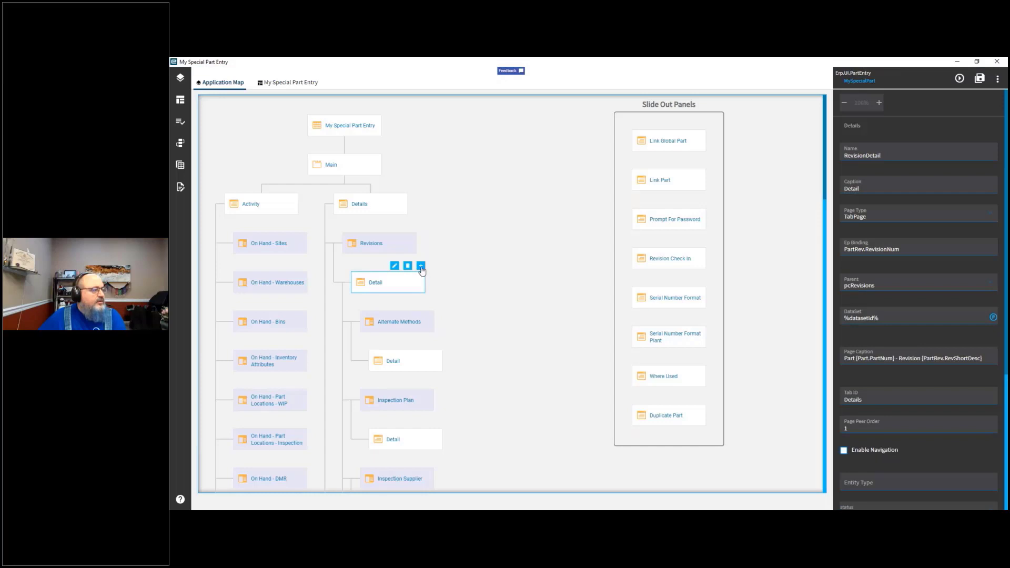
left_click(421, 266)
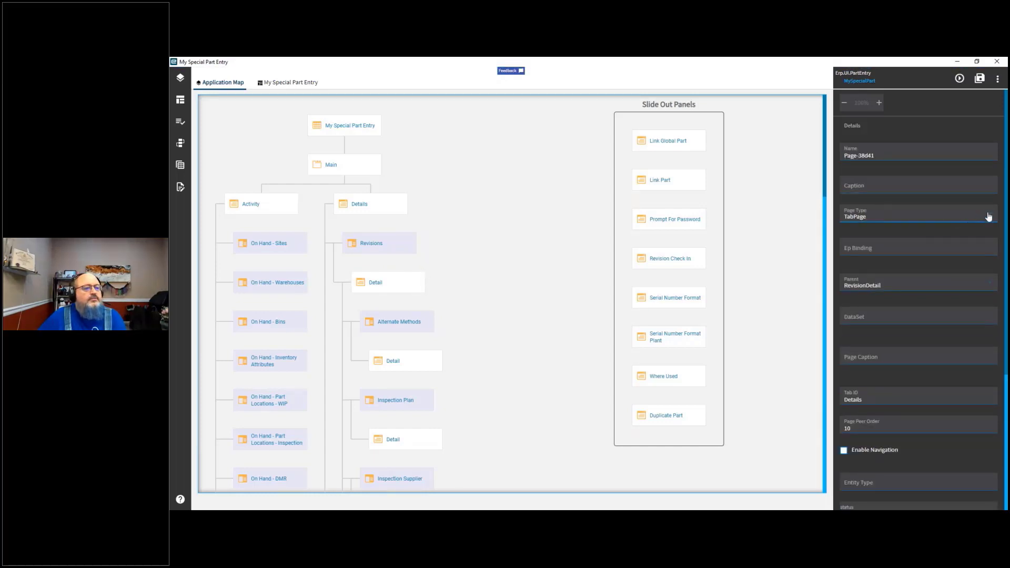
left_click(993, 218)
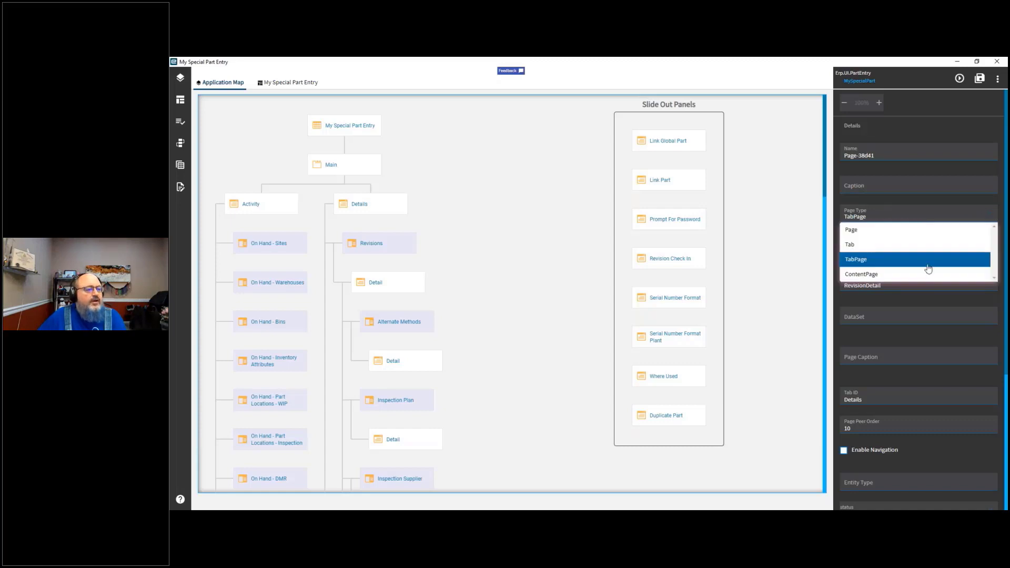
left_click(853, 246)
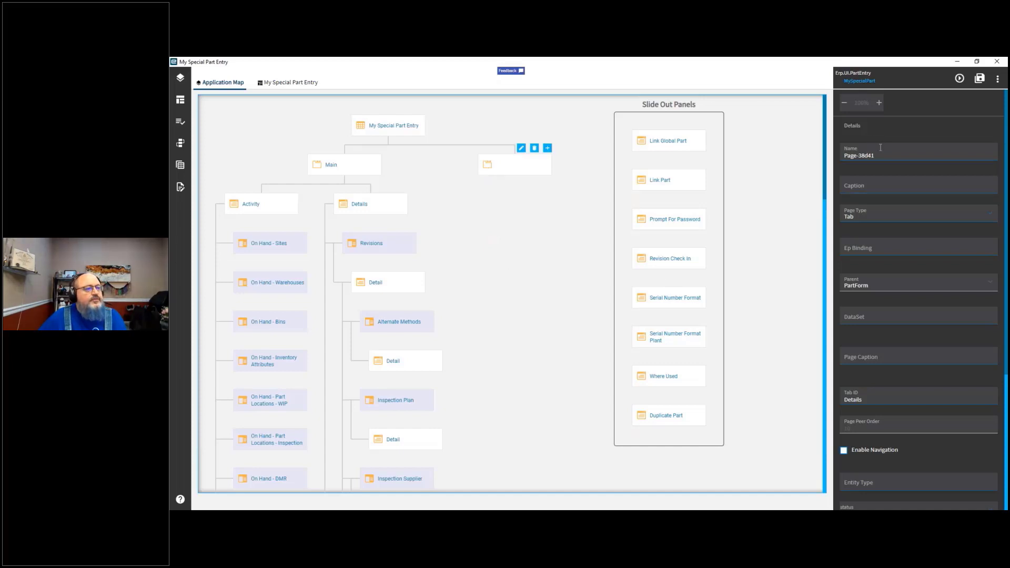
left_click(885, 188)
type("My Tab")
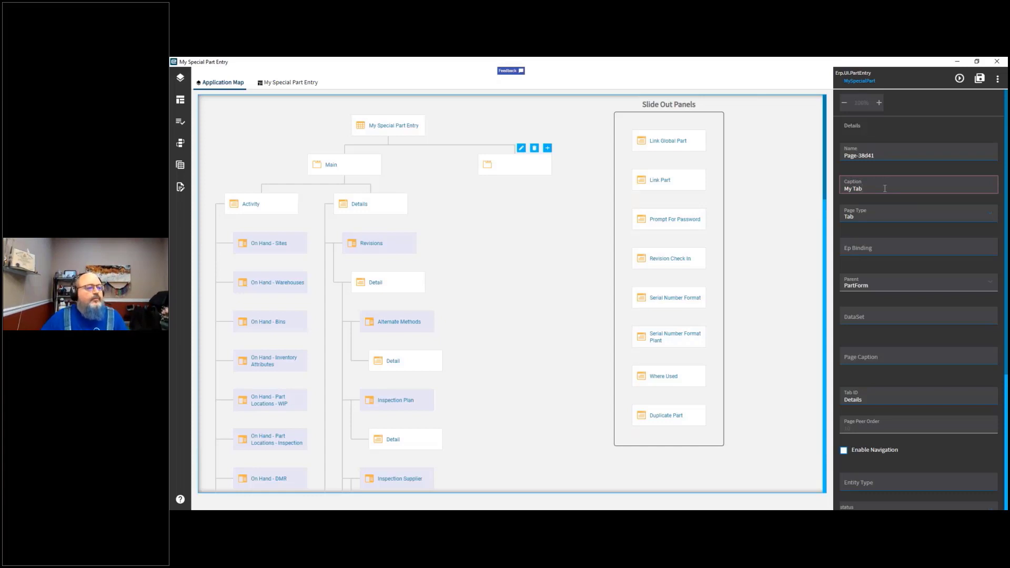
Step: Add a child page beneath the My Tab page
left_click(989, 284)
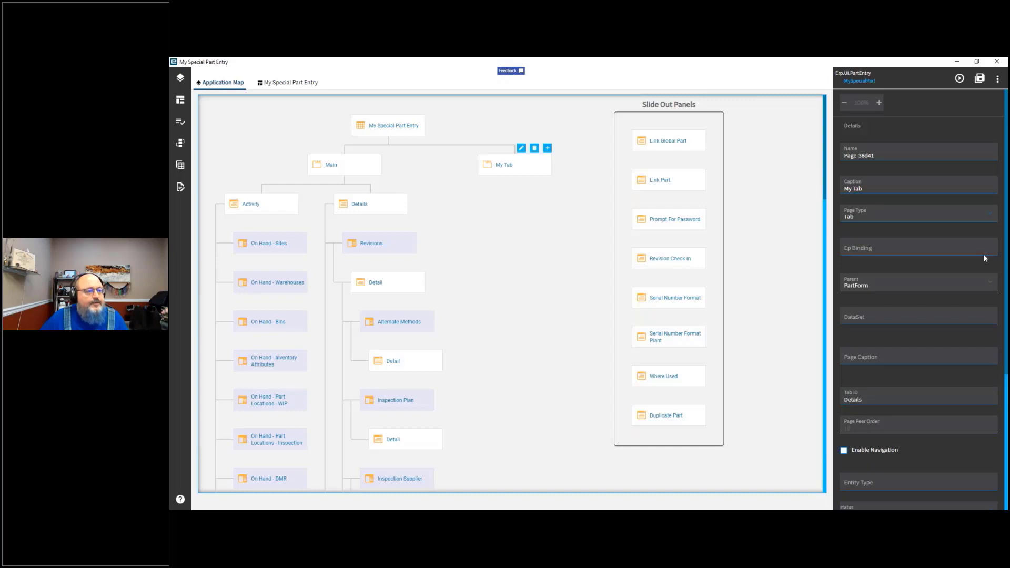
left_click_drag(1006, 250, 1007, 412)
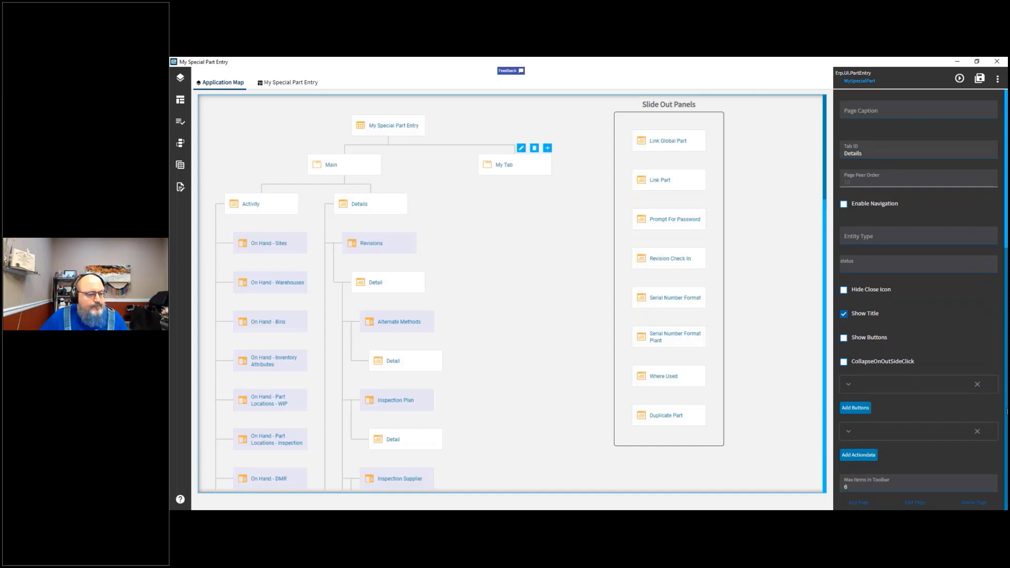
left_click(861, 506)
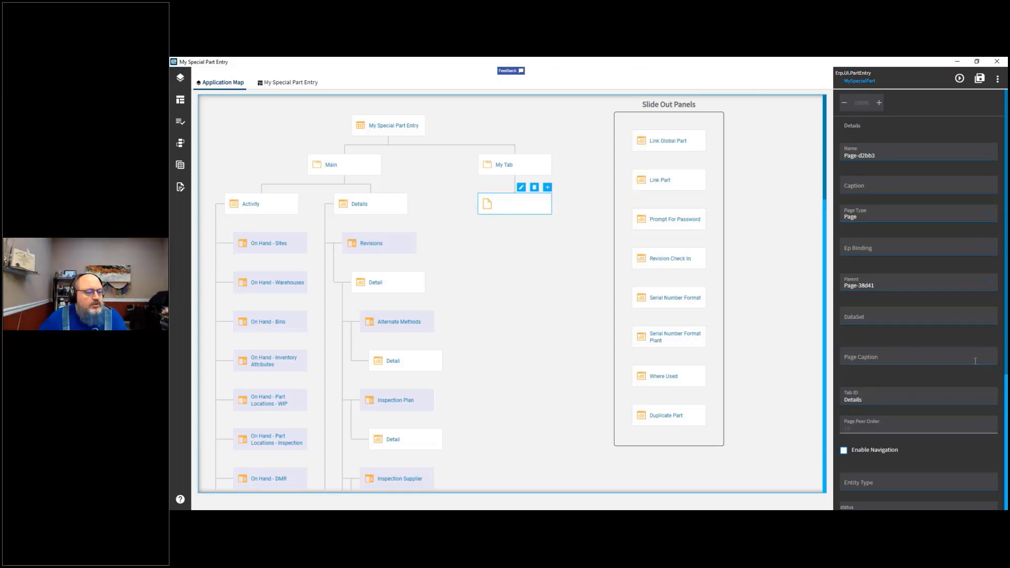
Step: Set the new child page's Parent to RevisionDetail
left_click(992, 285)
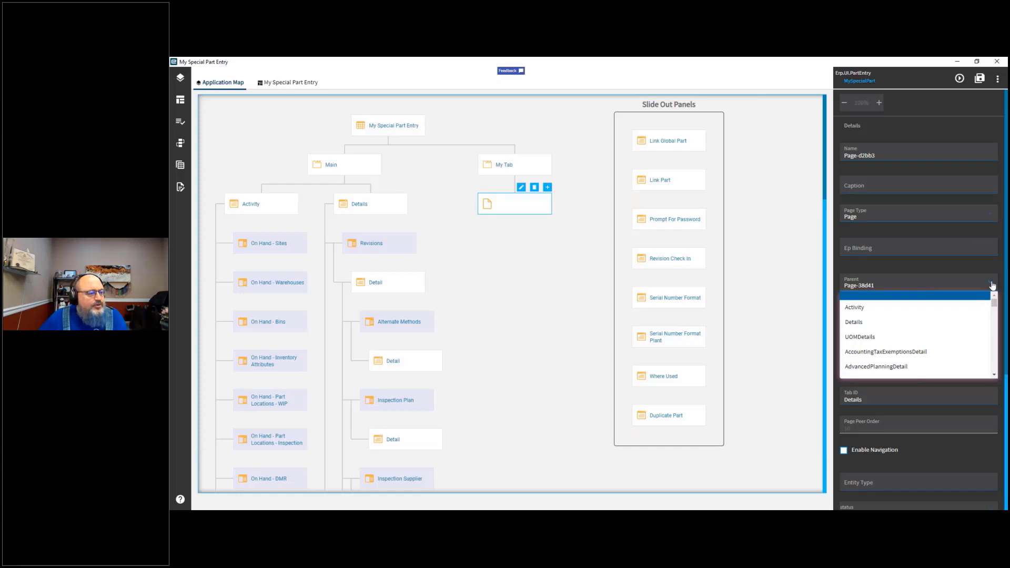
left_click(853, 323)
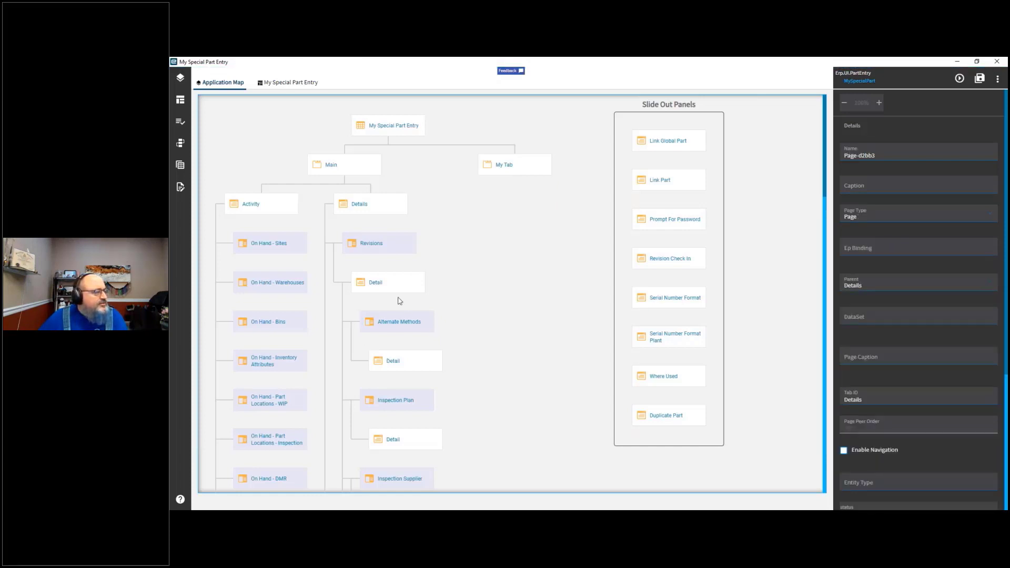
mouse_move(400, 292)
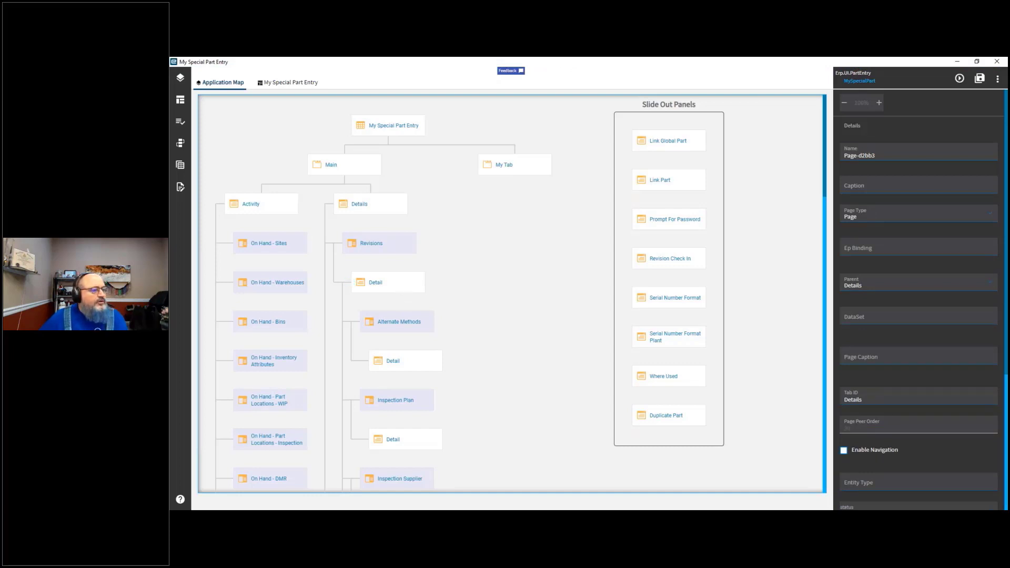
left_click(991, 285)
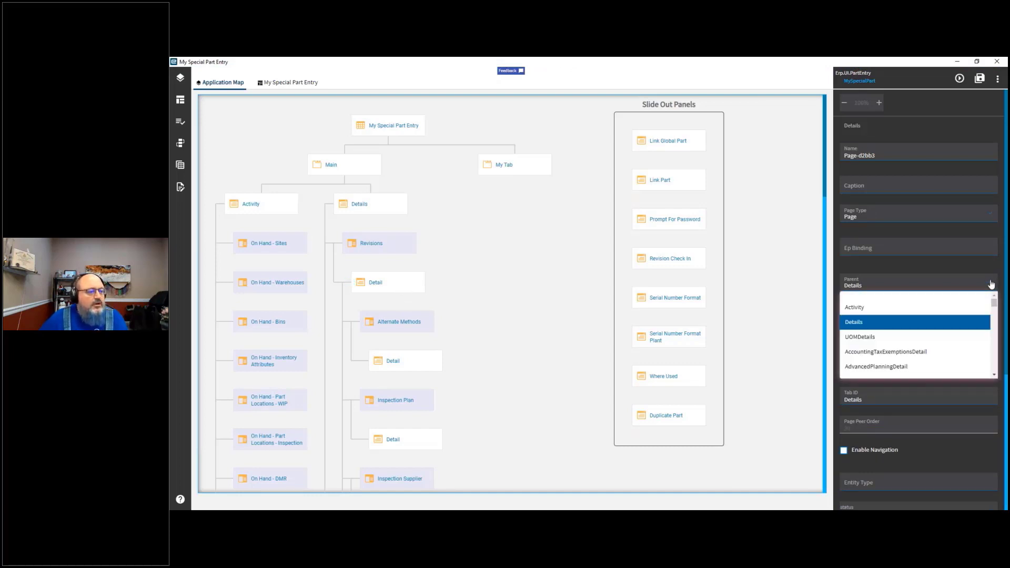
scroll(952, 331, "down", 2)
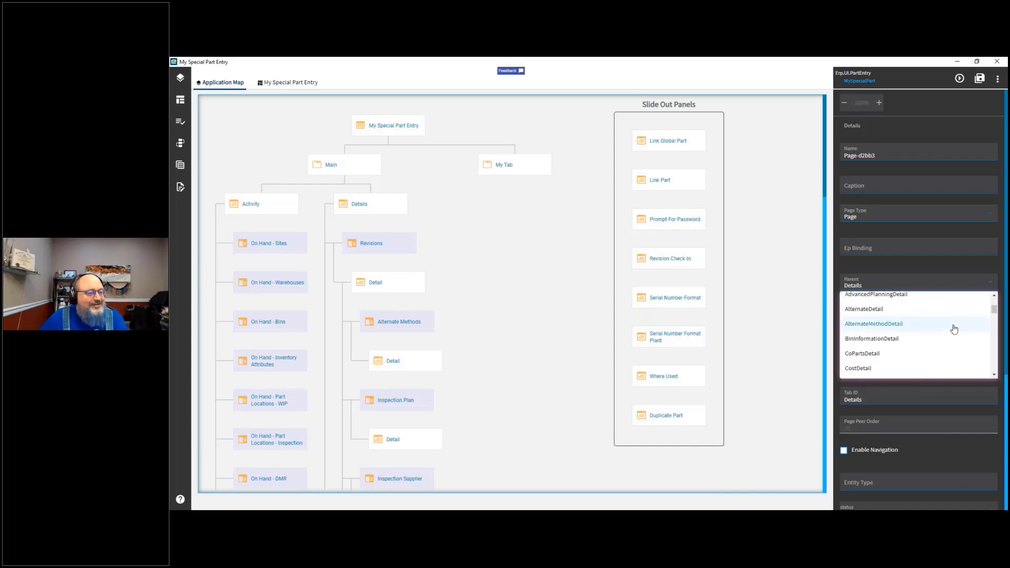
left_click_drag(992, 309, 993, 319)
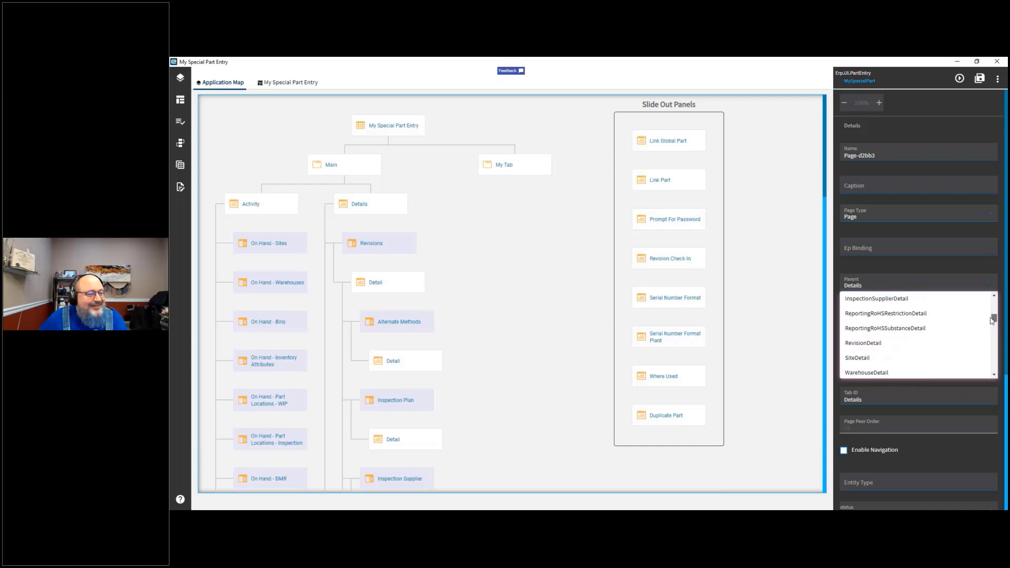
left_click(879, 344)
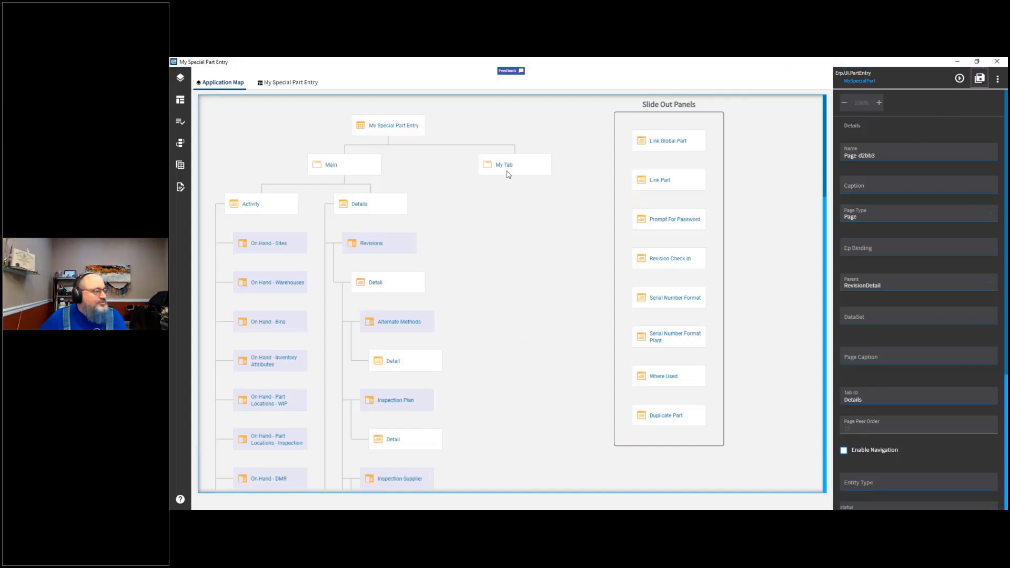
Step: Turn on Enable Navigation for the Revision Detail page and add a child page to it
left_click(397, 288)
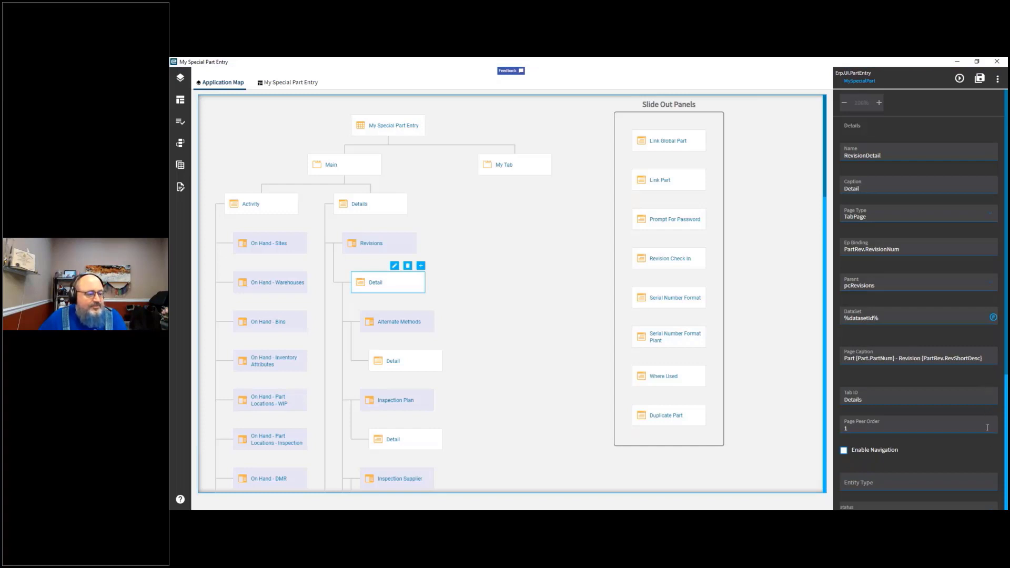
left_click(844, 451)
scroll(872, 448, "down", 4)
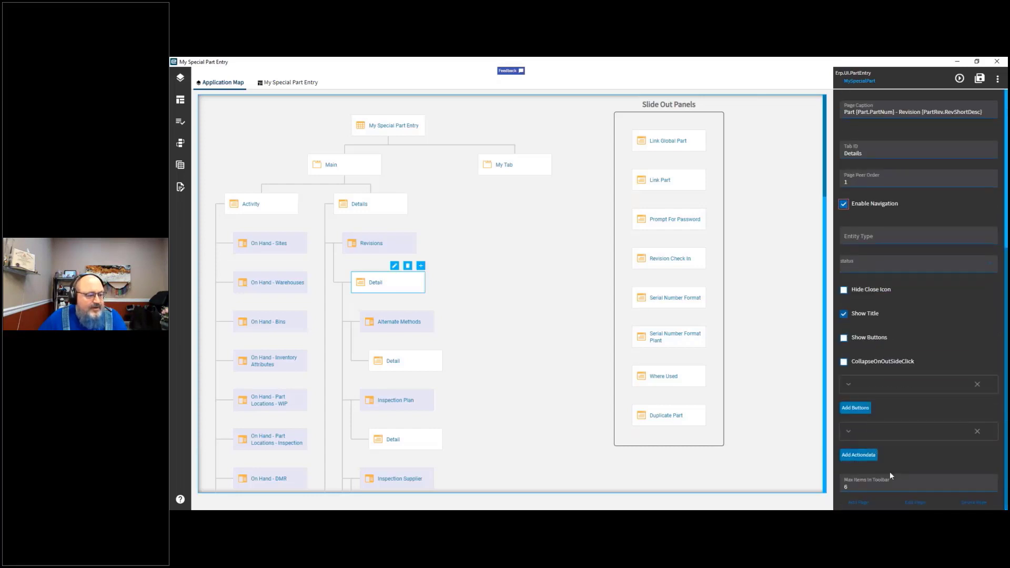
left_click(868, 506)
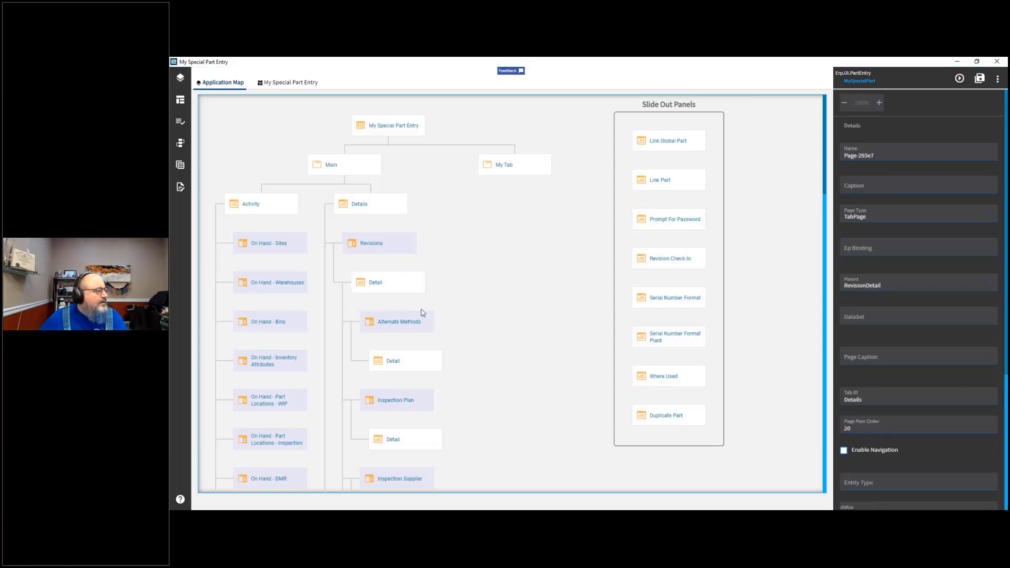
Step: Open the My Tab page in the page designer for editing
left_click(392, 290)
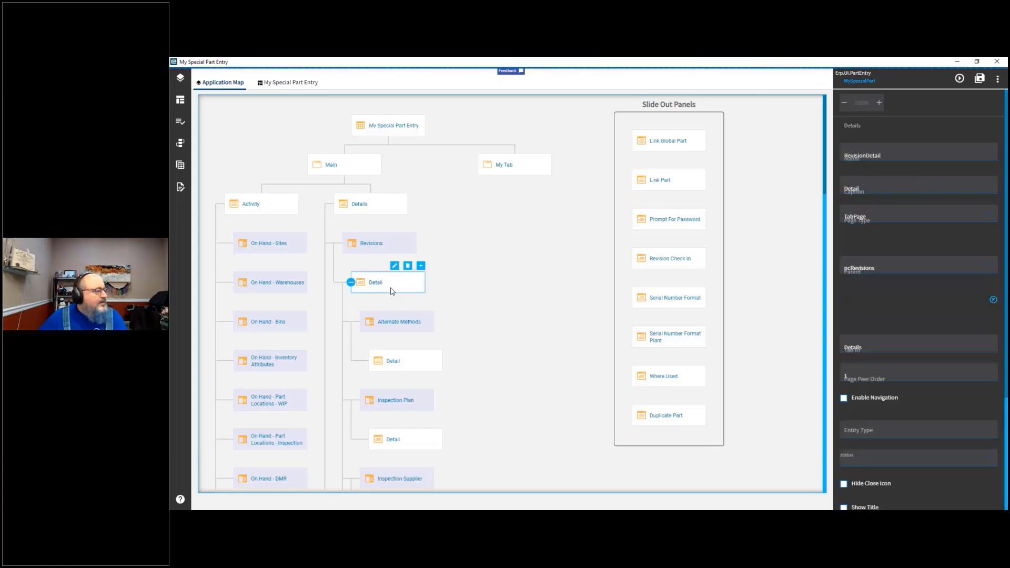
left_click(510, 173)
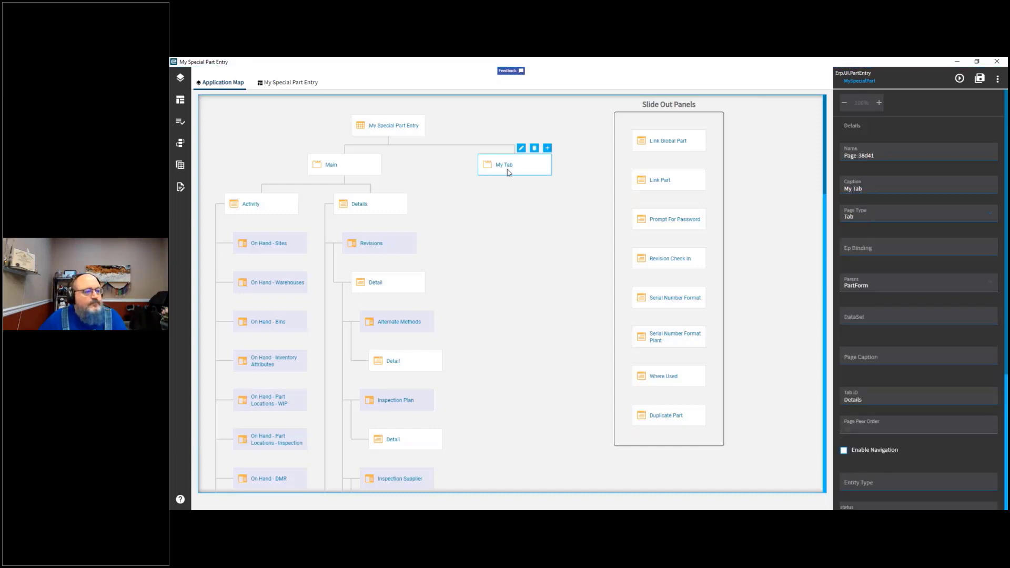
left_click(522, 148)
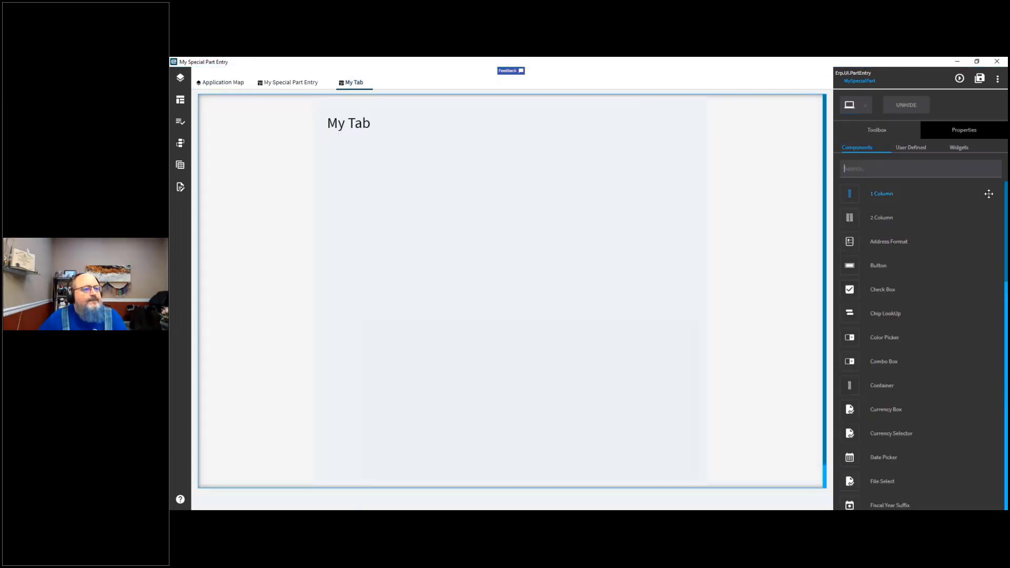
Step: Try to place 2 Column and Container components onto the My Tab page from the toolbox
left_click(968, 133)
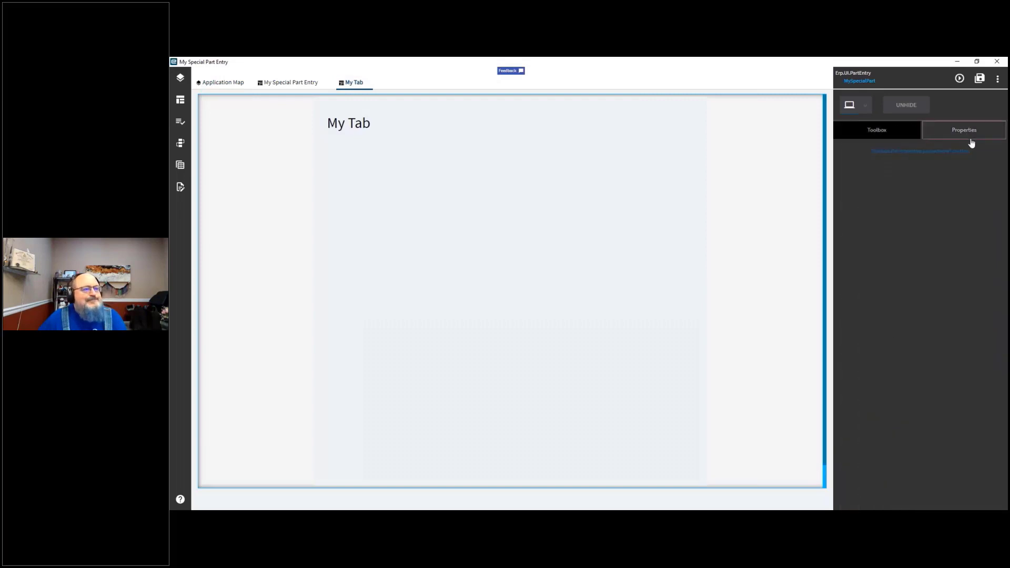
left_click(876, 130)
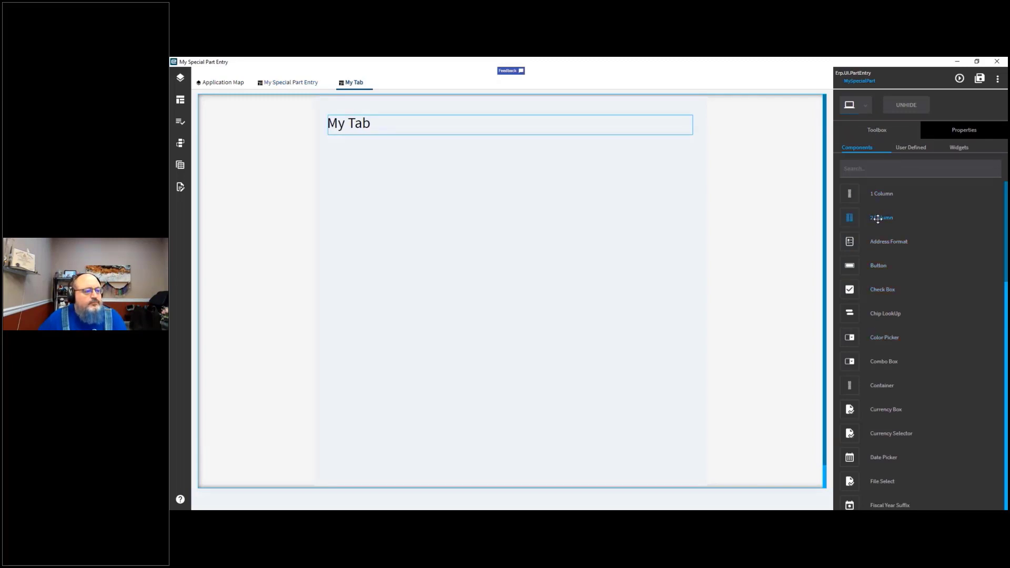
left_click_drag(878, 265, 363, 219)
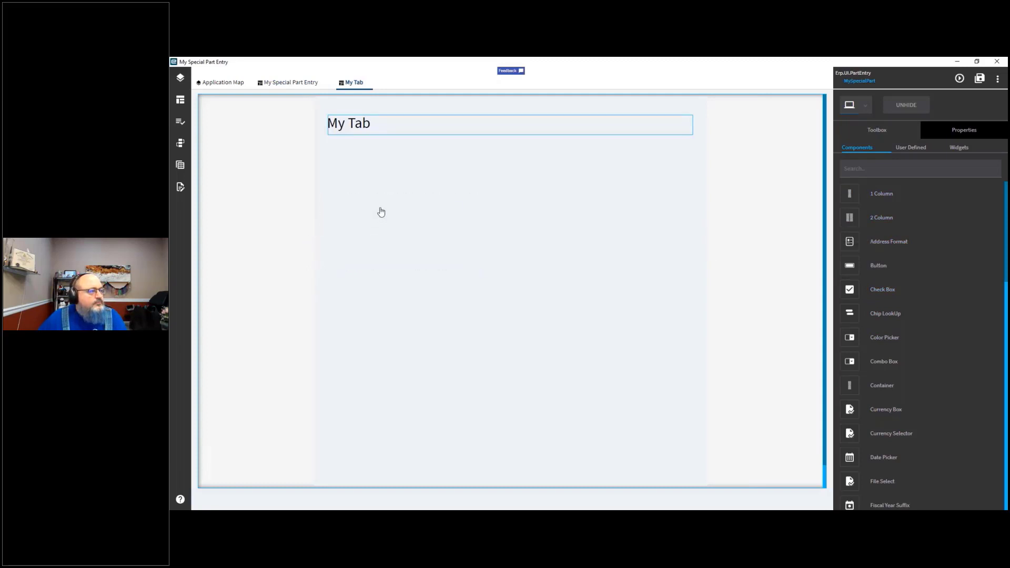
scroll(884, 289, "down", 1)
scroll(884, 290, "down", 10)
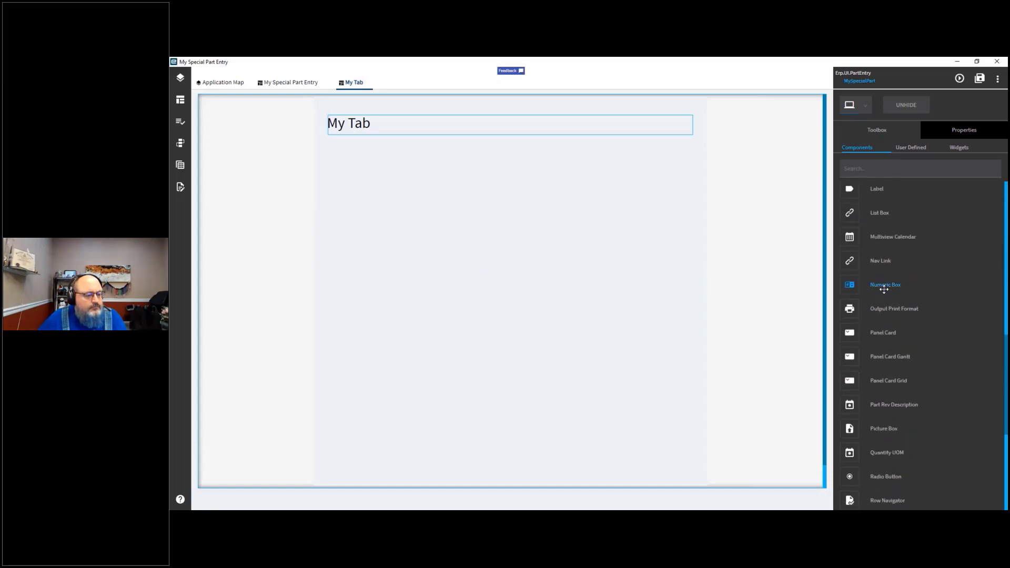
scroll(884, 290, "up", 10)
left_click_drag(875, 220, 359, 154)
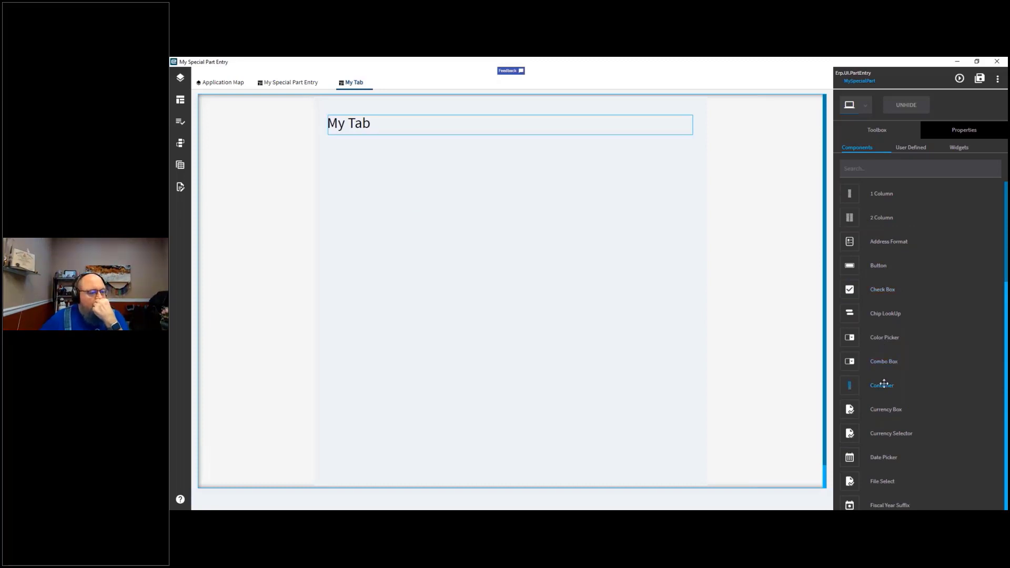
Step: Try to place Tab and Text Area components onto the My Tab page
scroll(884, 384, "down", 5)
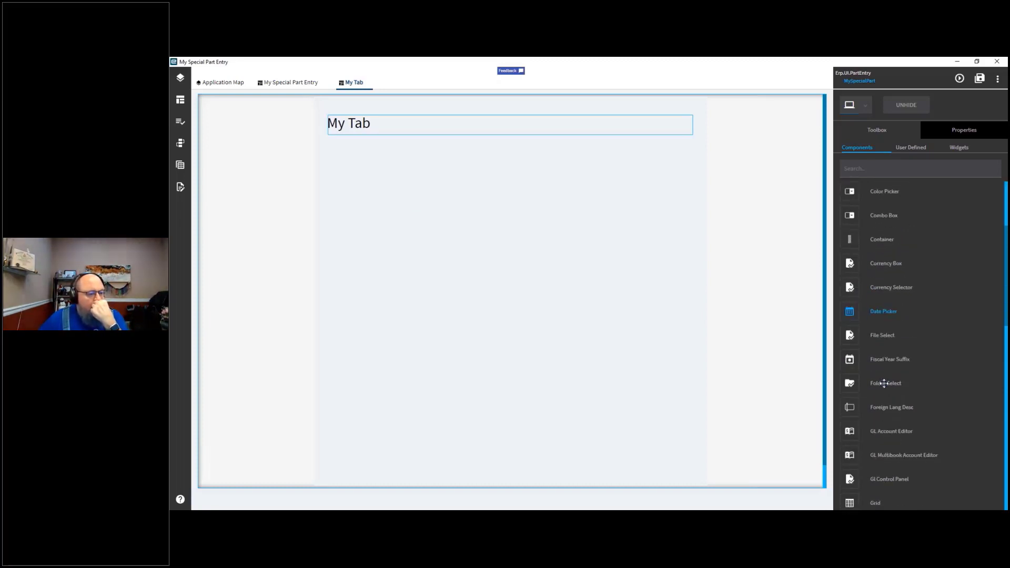
scroll(884, 384, "down", 3)
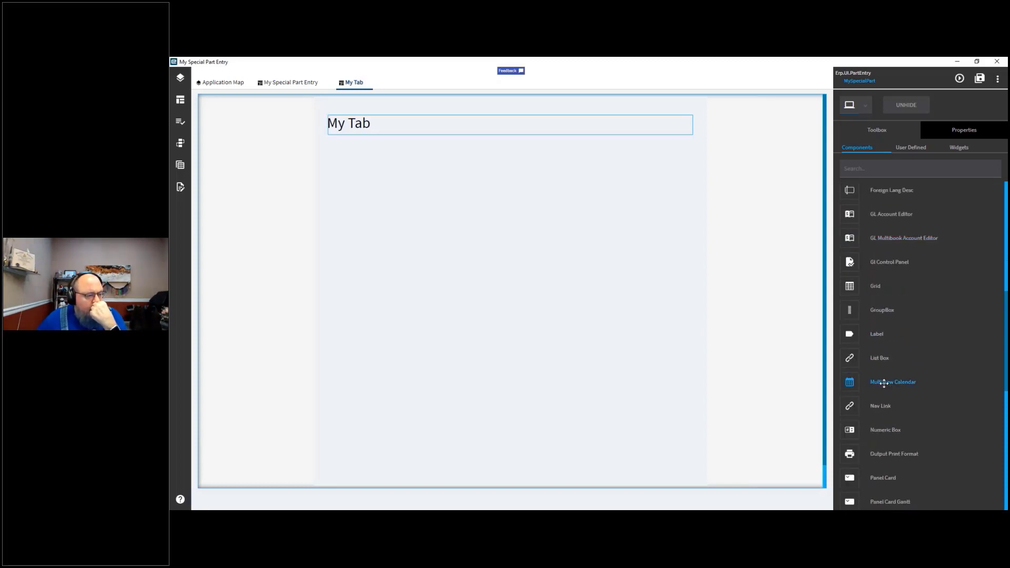
scroll(885, 381, "down", 6)
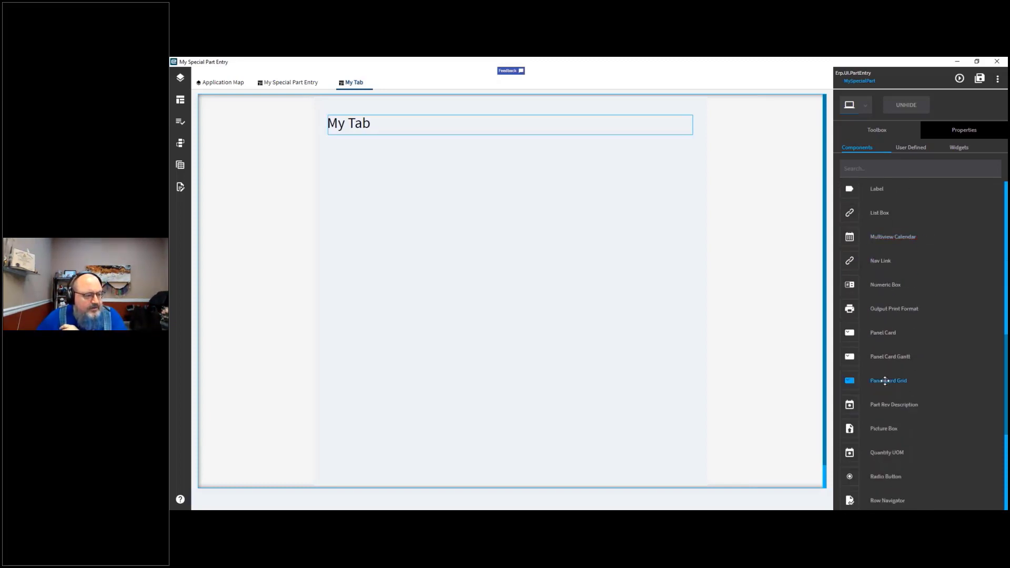
scroll(885, 381, "down", 3)
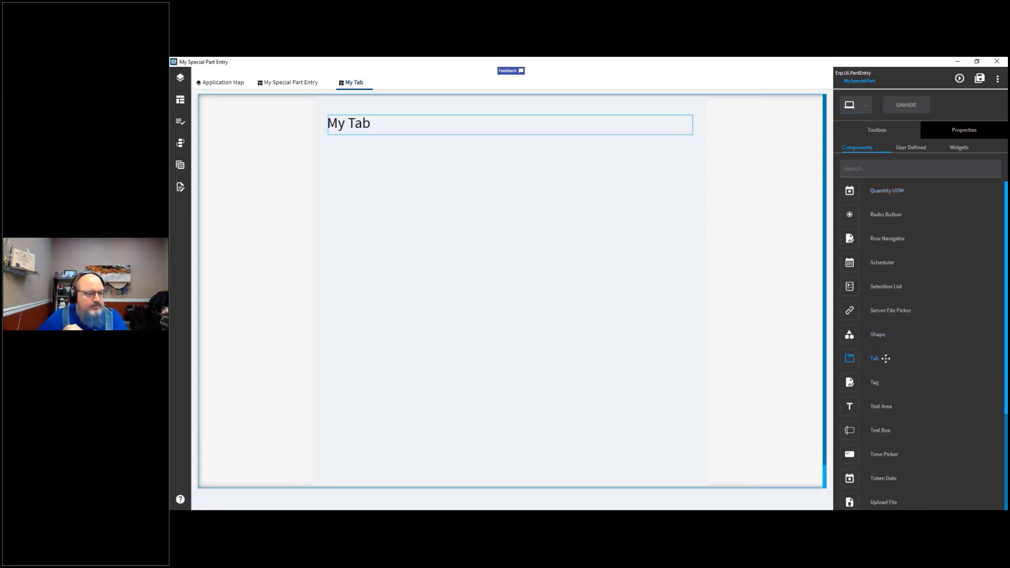
left_click_drag(890, 357, 358, 221)
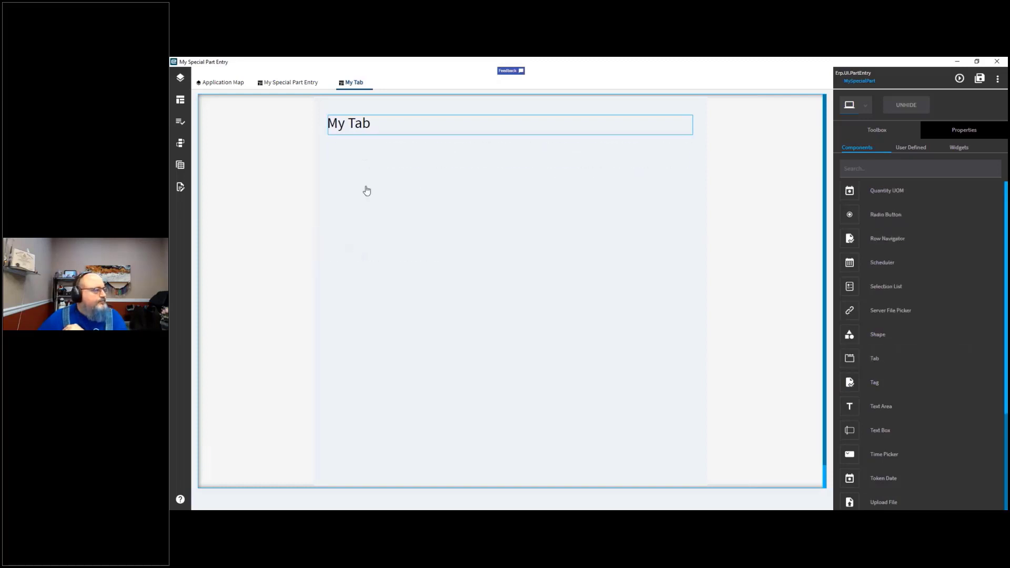
left_click_drag(876, 361, 363, 167)
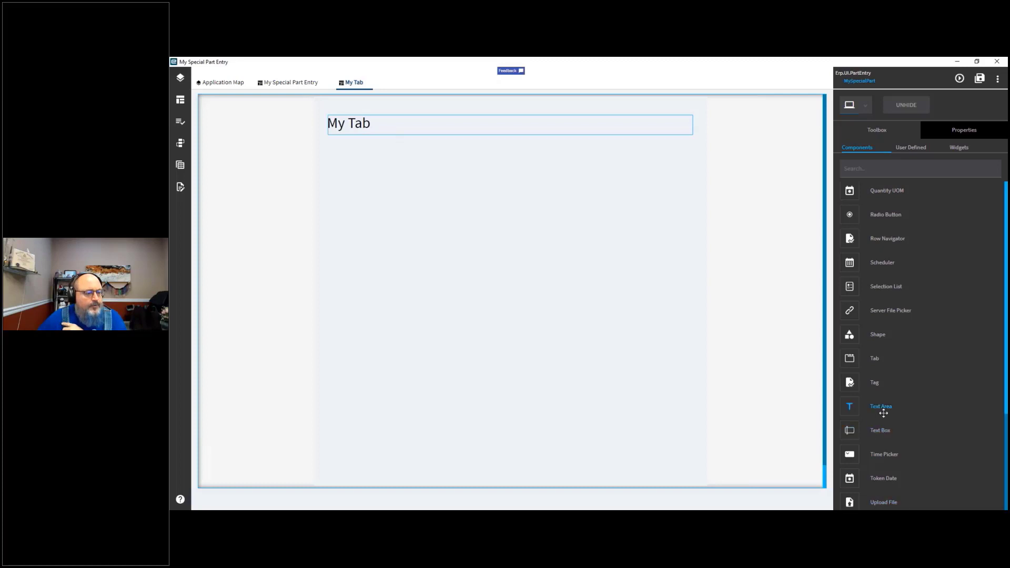
left_click_drag(884, 406, 667, 357)
left_click_drag(667, 357, 883, 438)
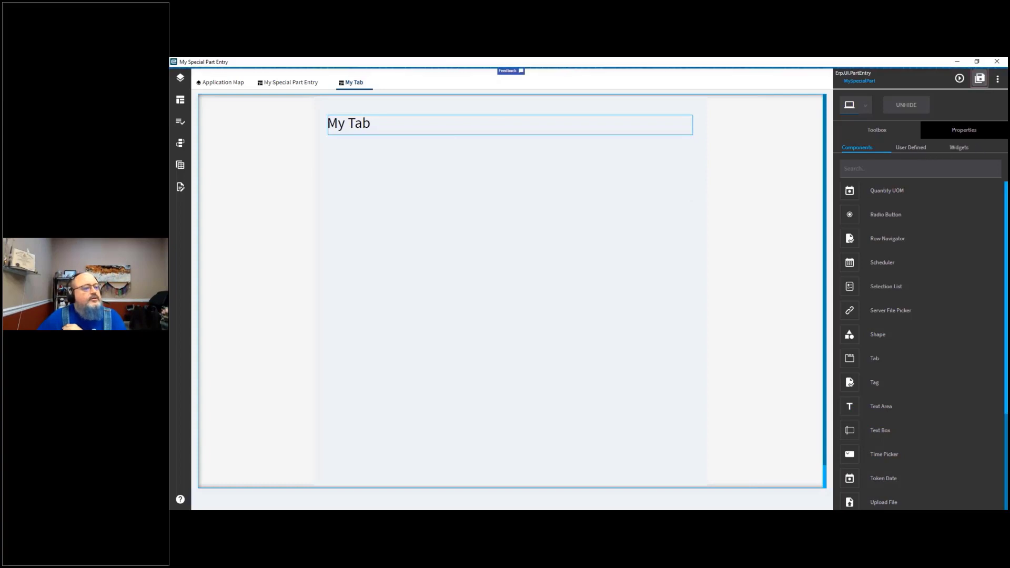
scroll(910, 299, "up", 5)
scroll(910, 299, "down", 5)
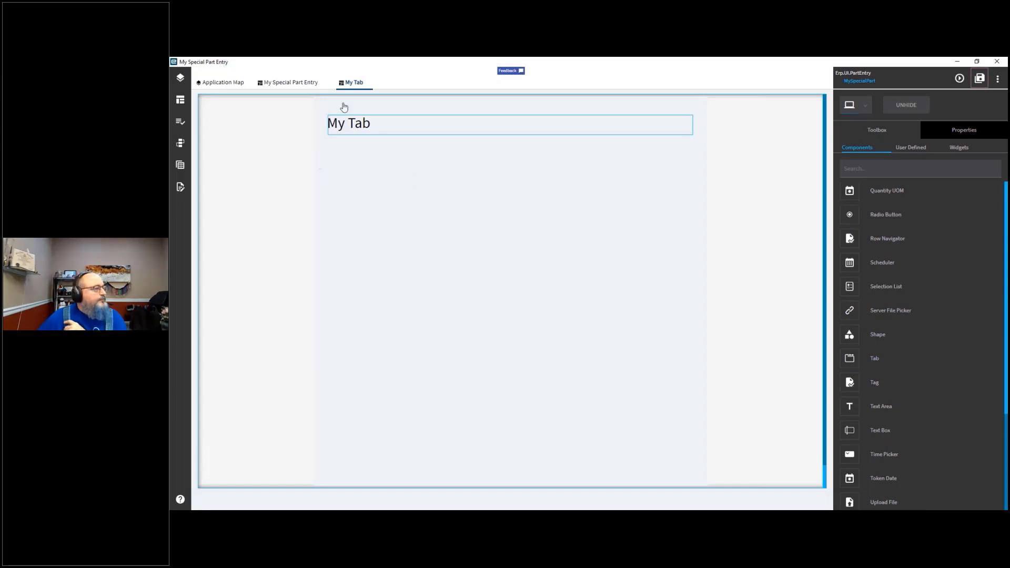
Step: Examine the properties of the Revision Detail page and the My Tab page on the Application Map
left_click(292, 84)
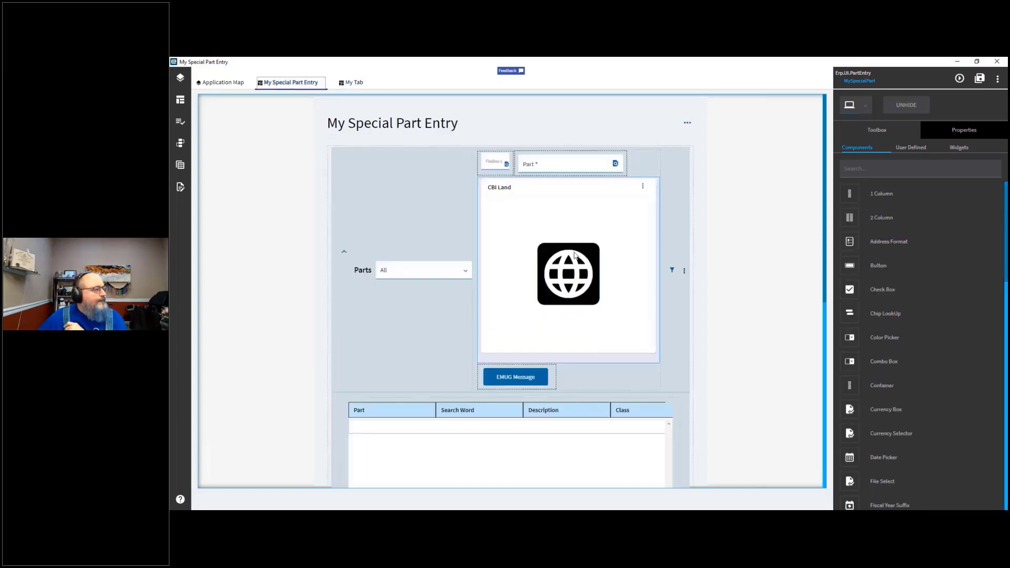
left_click(221, 83)
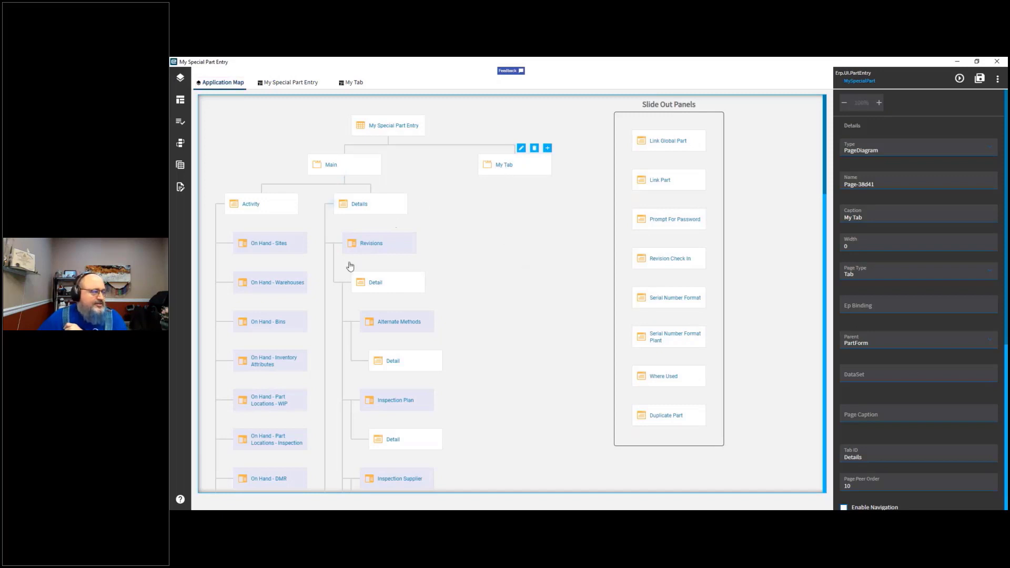
left_click(400, 288)
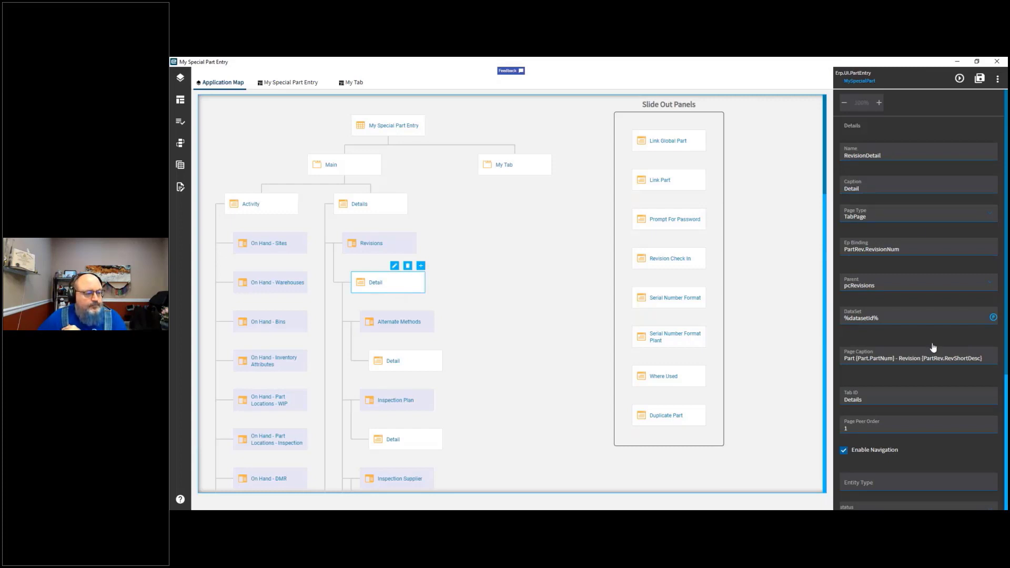
scroll(933, 348, "down", 5)
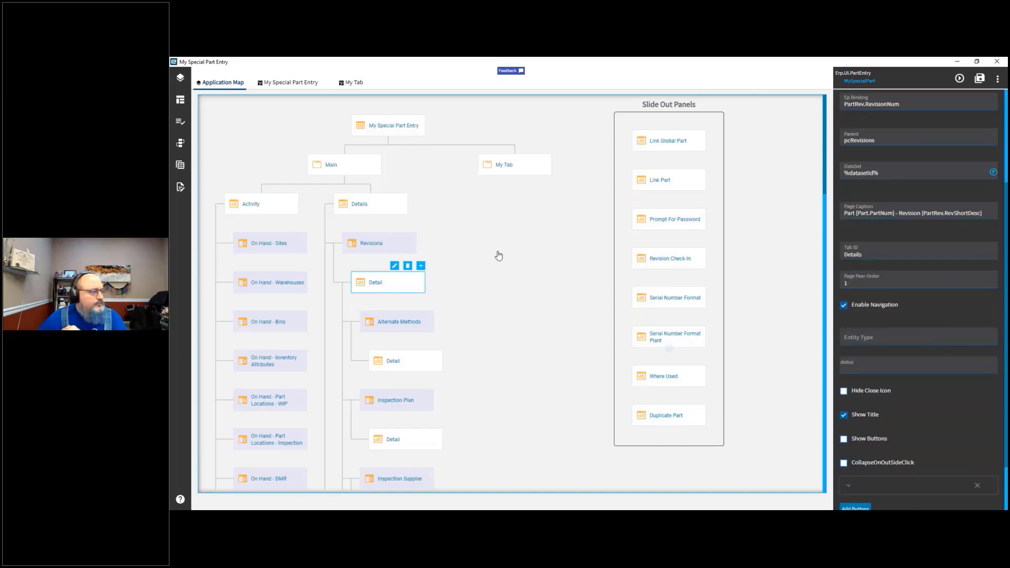
left_click(514, 166)
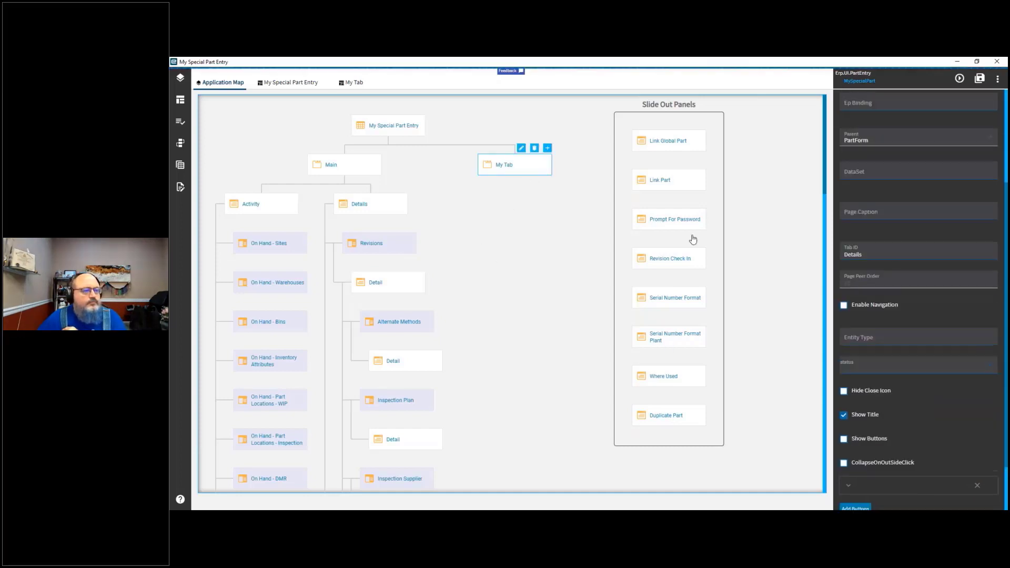
scroll(942, 269, "up", 5)
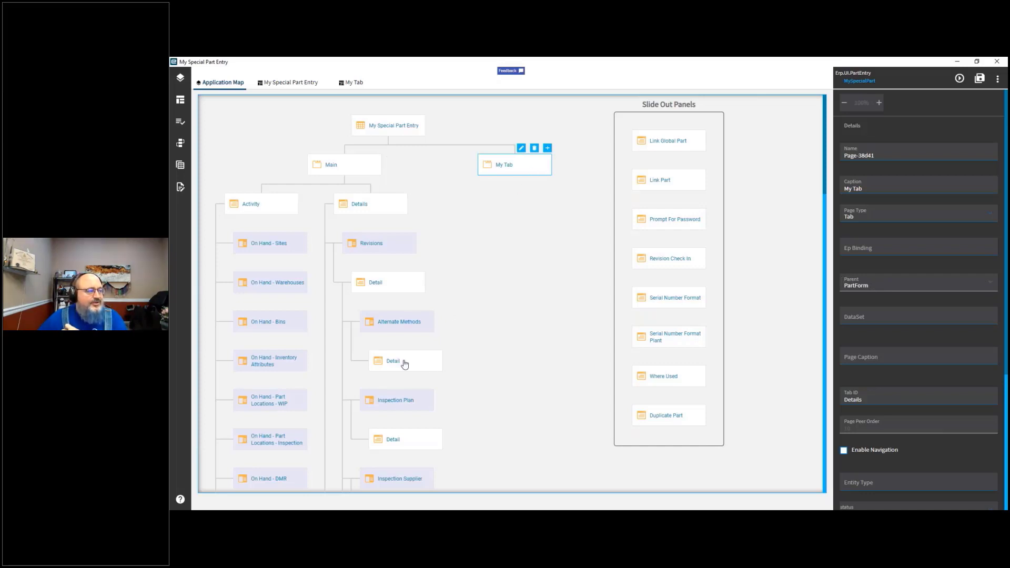
left_click(395, 287)
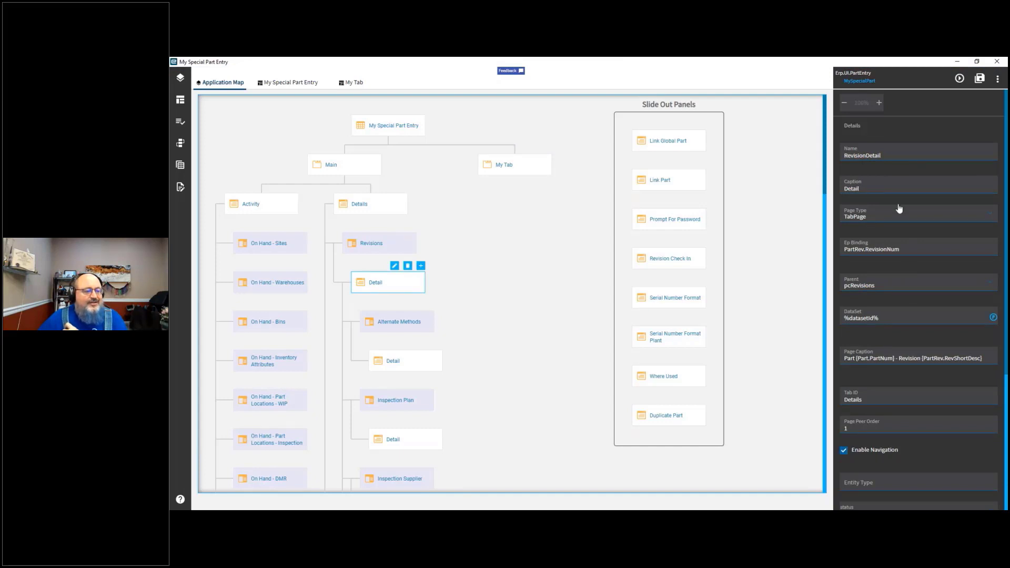
left_click(837, 155)
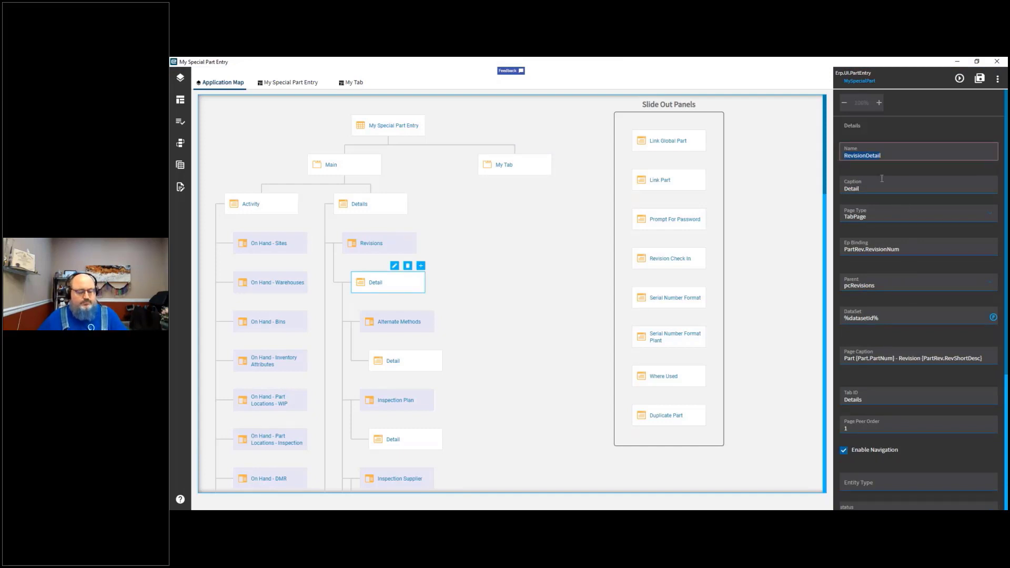
Step: Add a child page beneath the Revision Detail page and set its Caption to RevDetail2
left_click(421, 267)
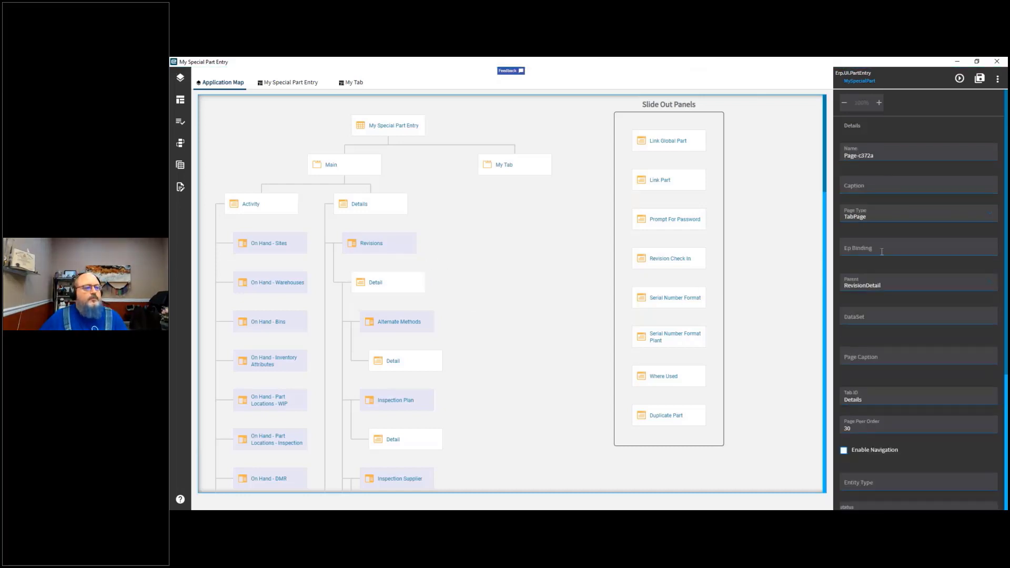
left_click(889, 187)
type("Re")
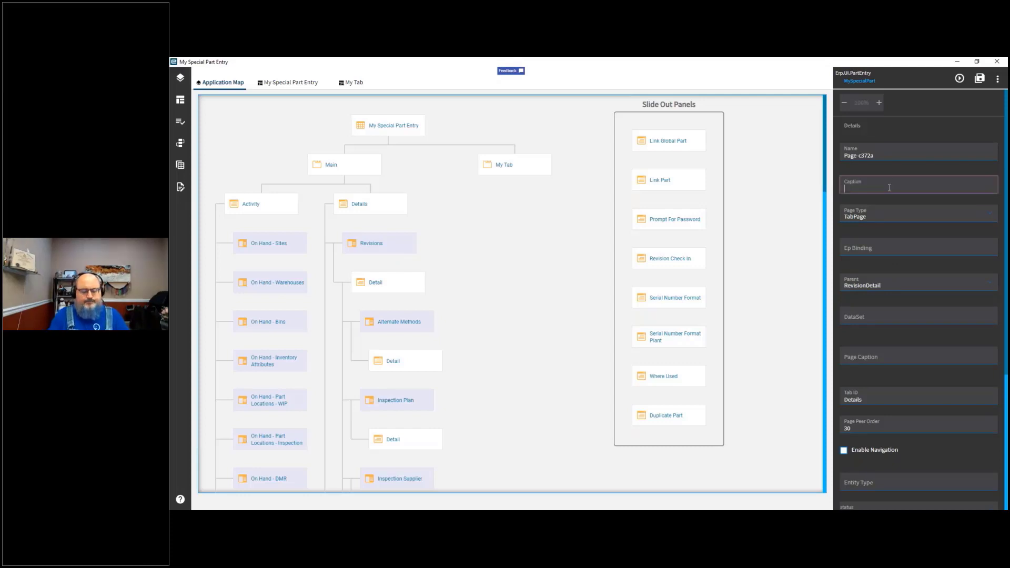
type("vDetail2")
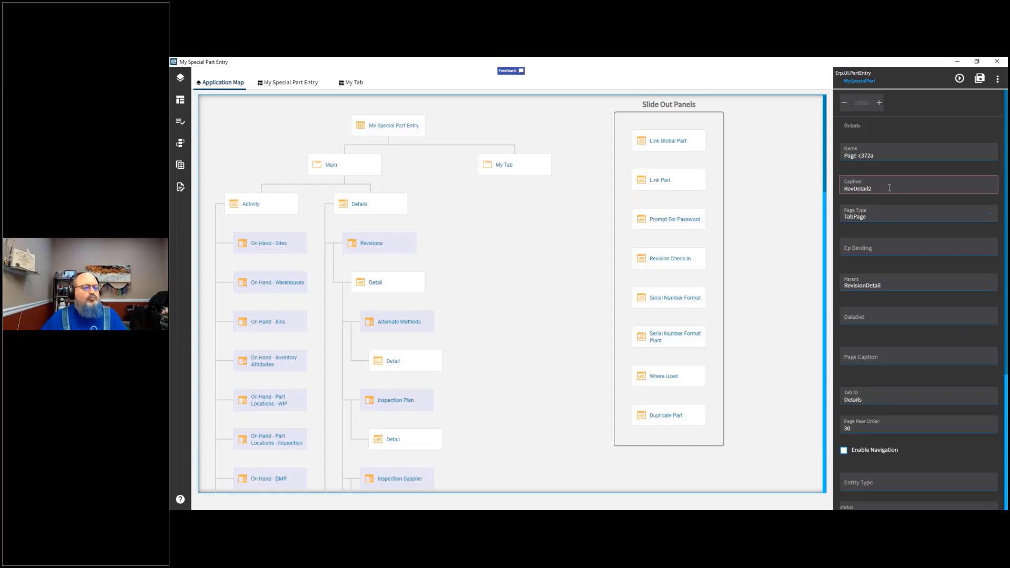
key("Tab")
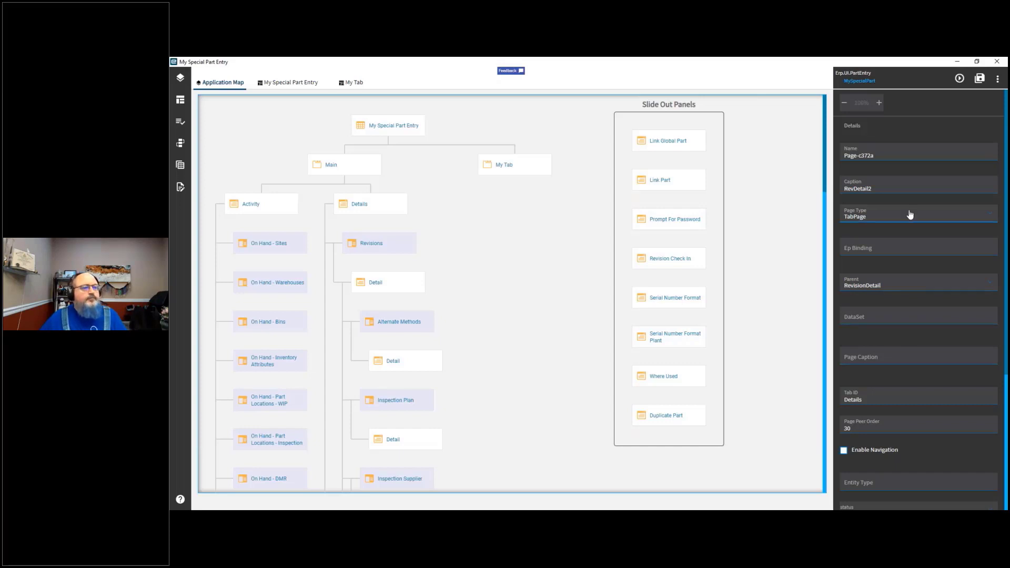
Step: Add a further child page beneath the RevDetail2 page
scroll(960, 372, "down", 3)
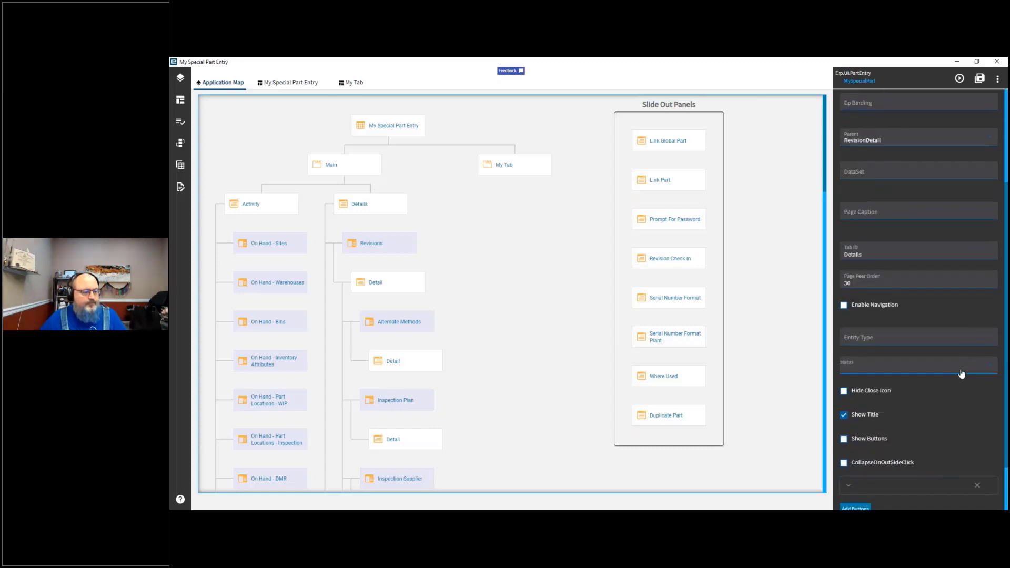
scroll(961, 373, "down", 2)
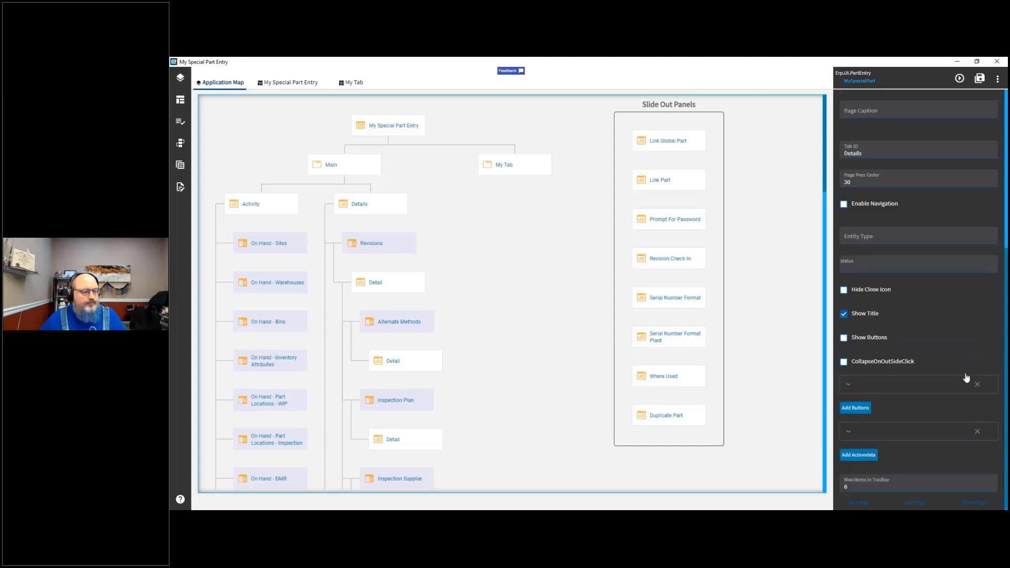
left_click(861, 503)
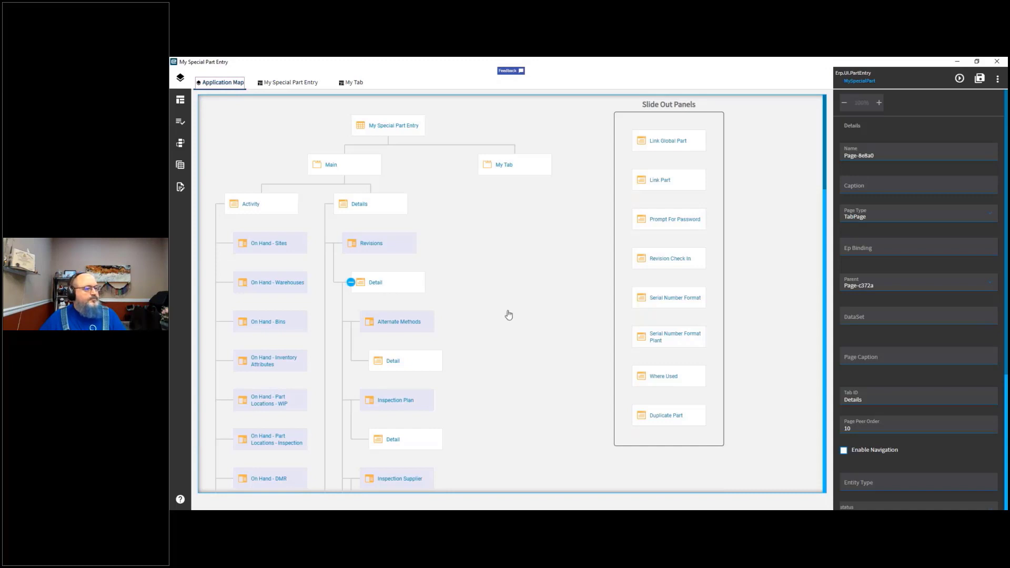
Step: Delete the empty child page beneath the RevDetail2 page on the Application Map
scroll(499, 379, "down", 5)
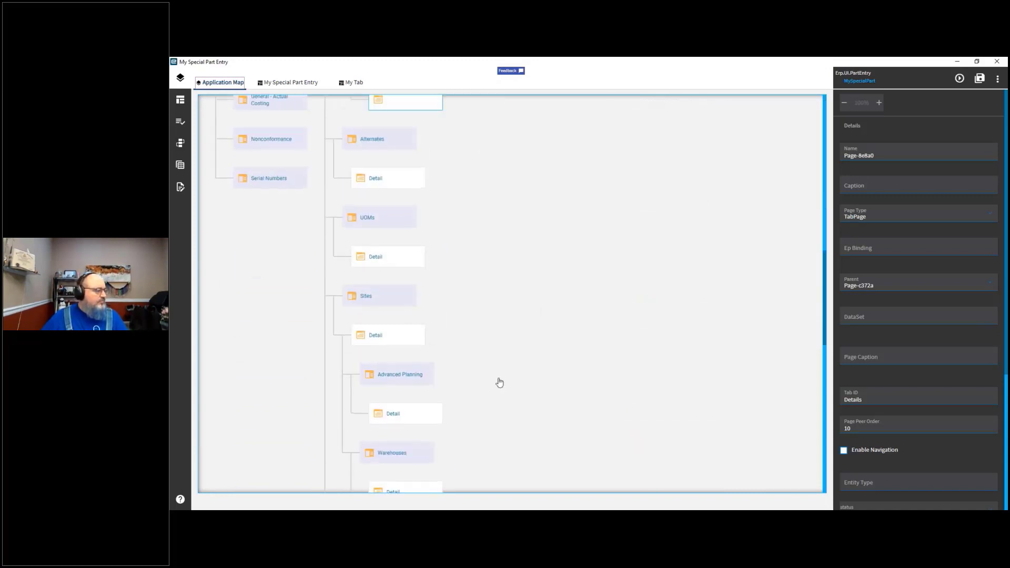
scroll(500, 382, "down", 8)
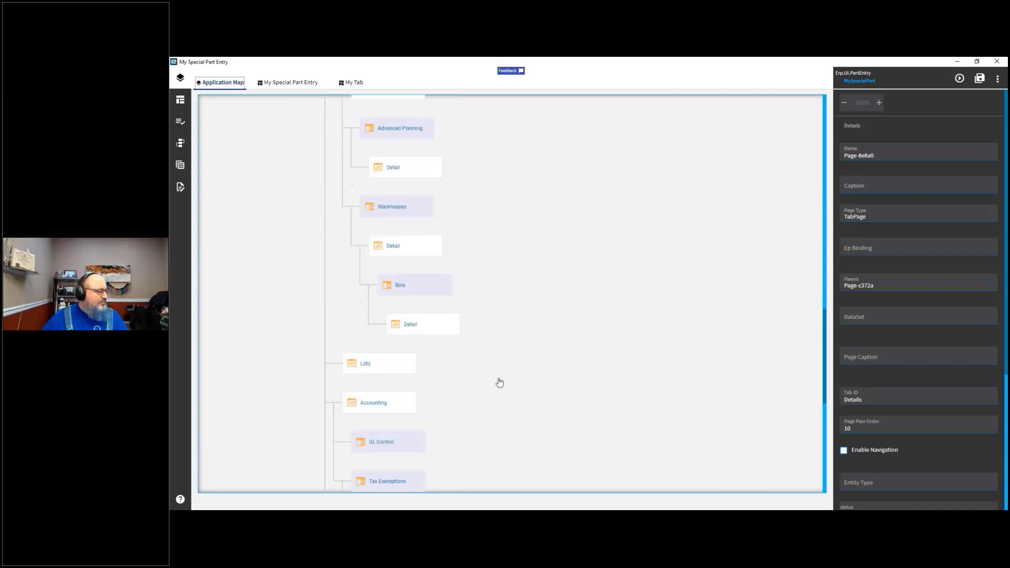
scroll(500, 383, "down", 4)
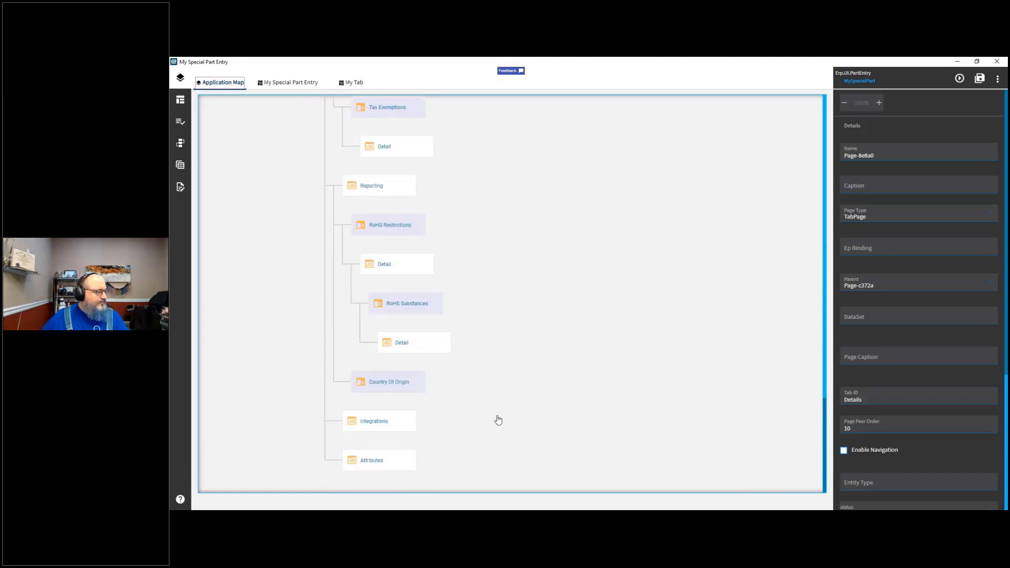
scroll(499, 420, "up", 5)
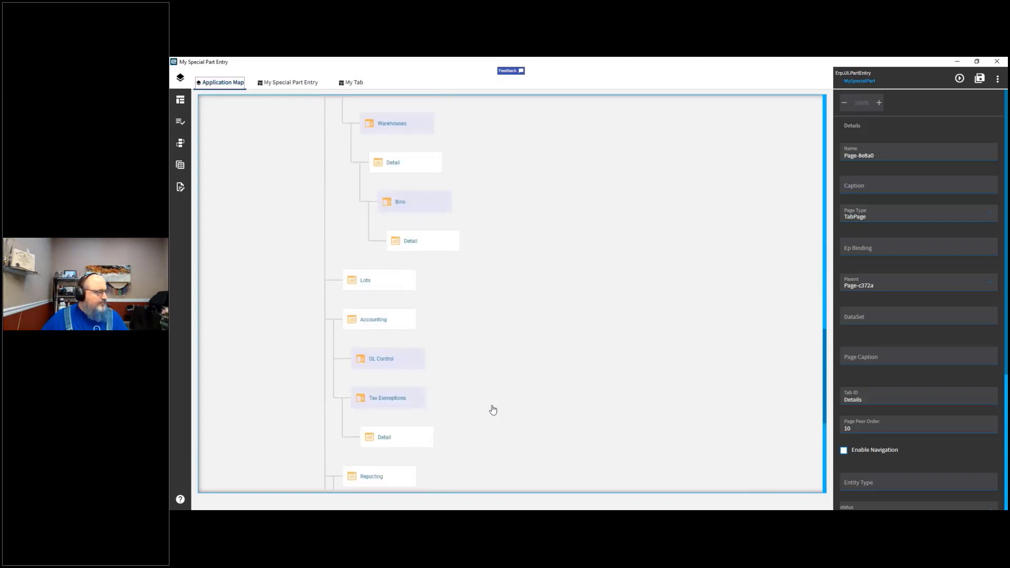
scroll(493, 410, "up", 10)
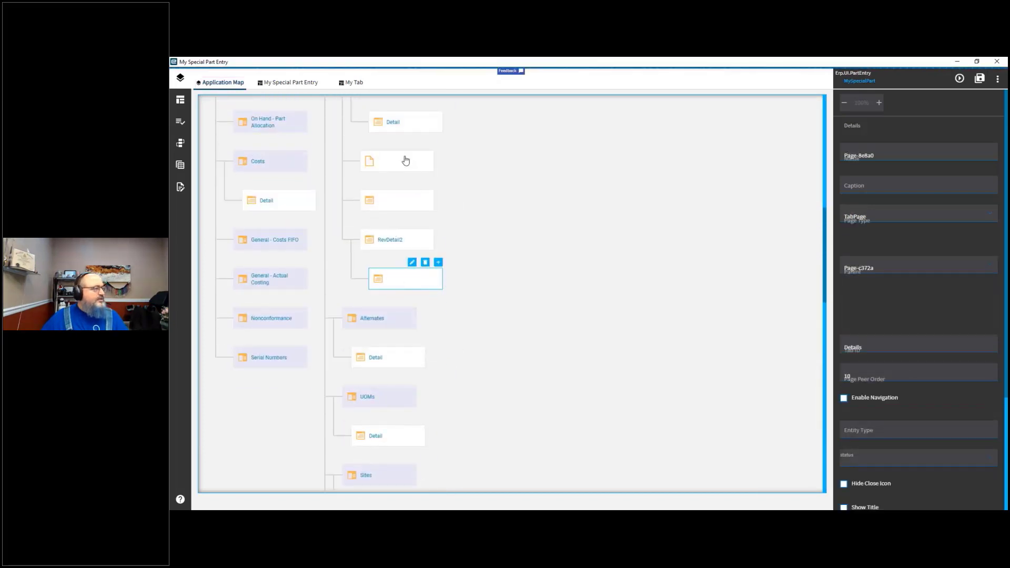
scroll(257, 360, "up", 2)
mouse_move(395, 157)
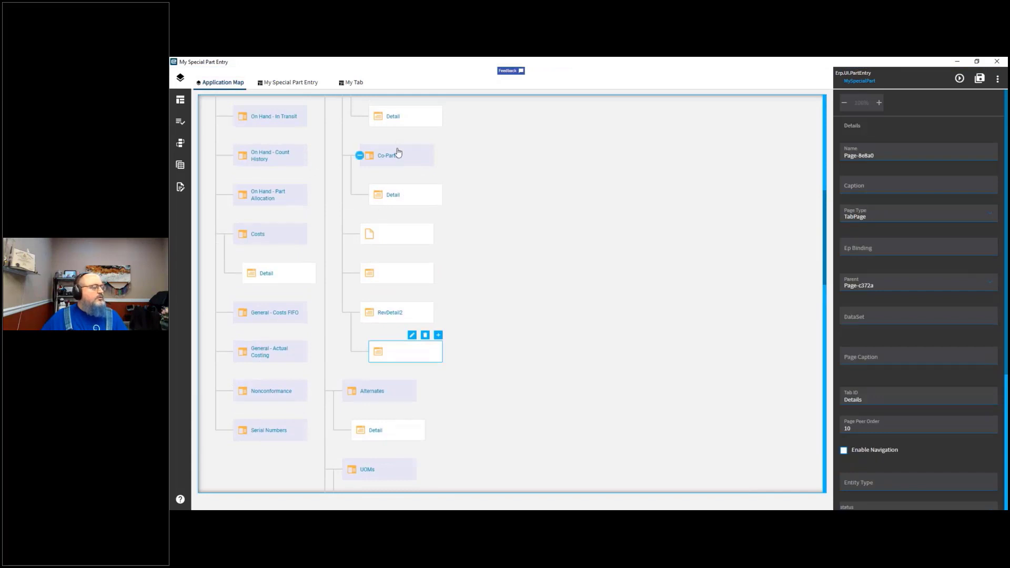
left_click(424, 335)
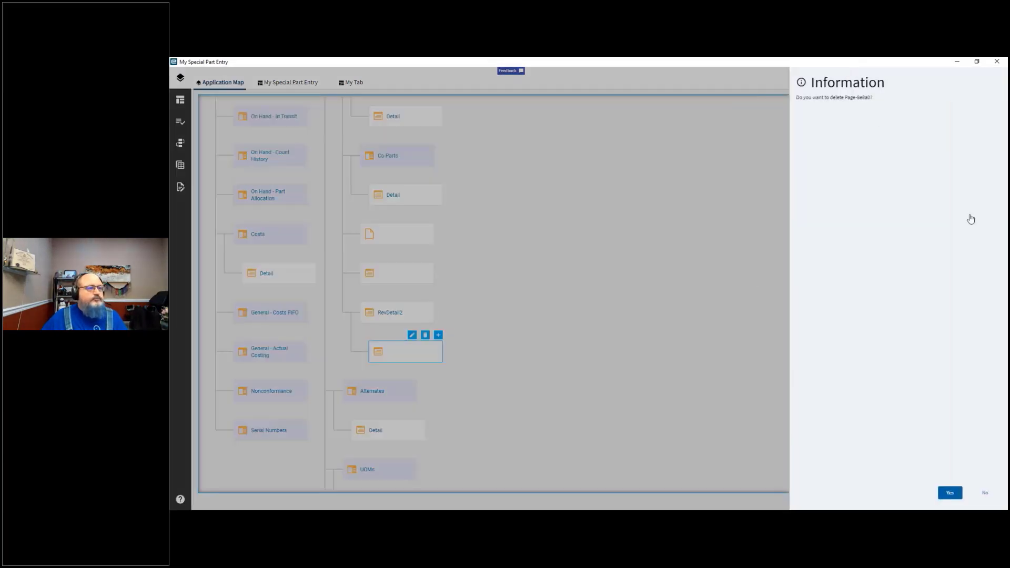
left_click(954, 499)
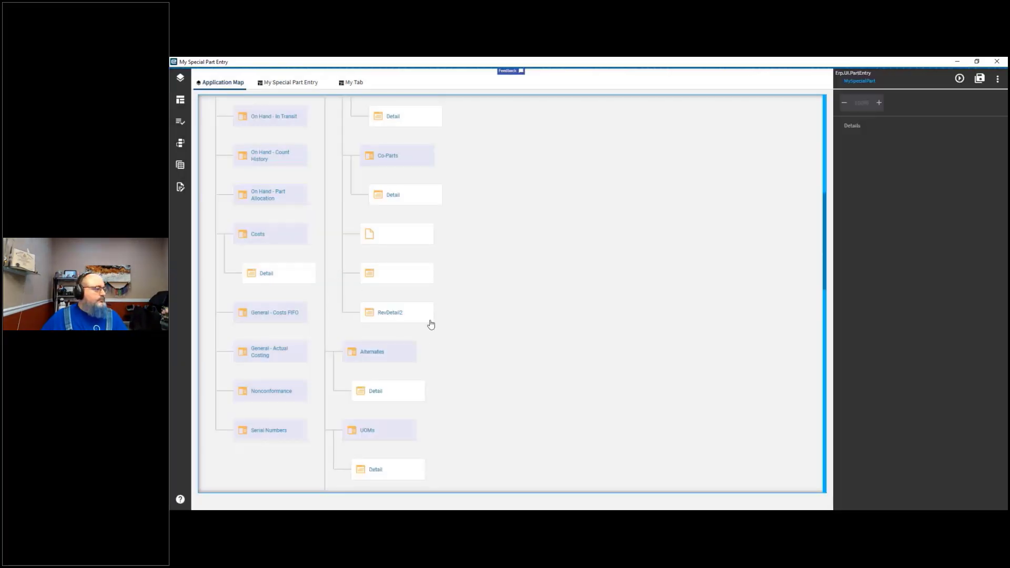
Step: Delete the RevDetail2 page from beneath the Revision Detail page
left_click(420, 311)
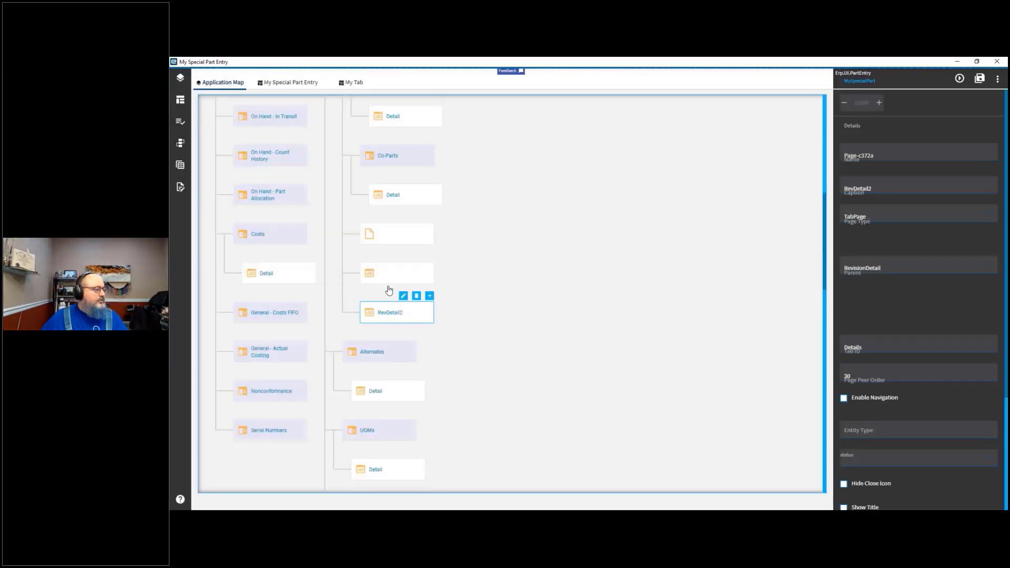
left_click(416, 298)
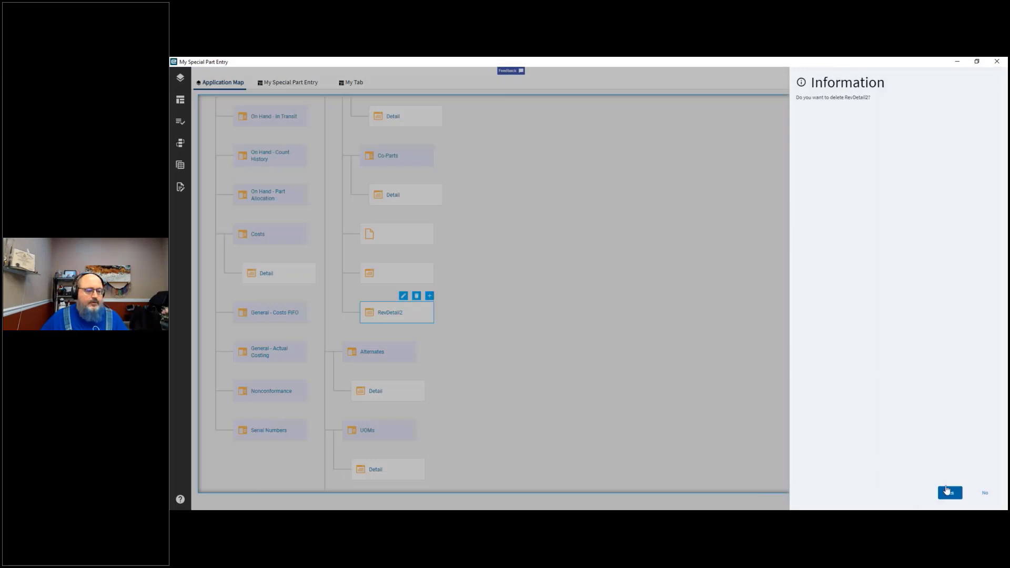
key("Return")
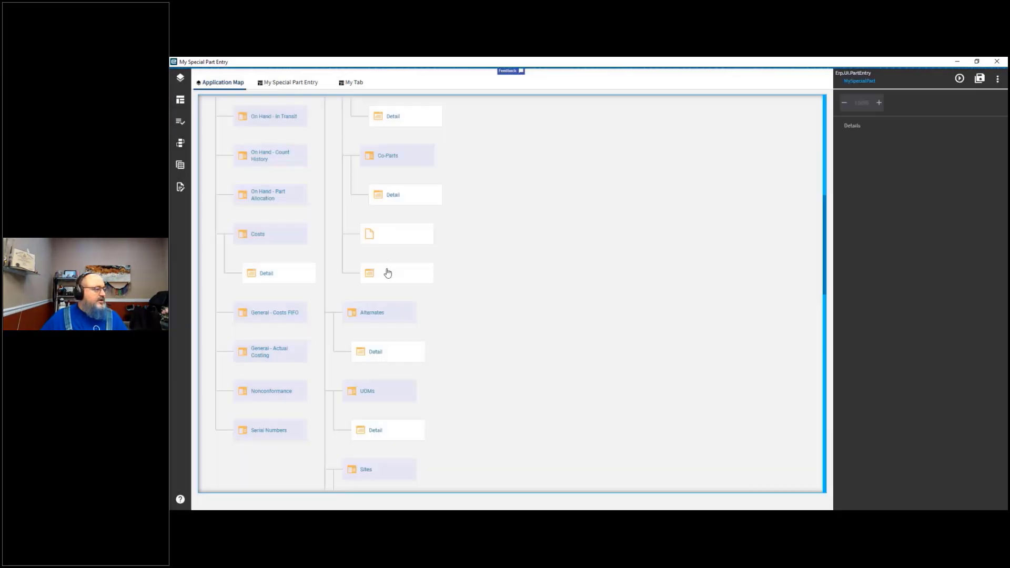
Step: Delete the two remaining empty child pages beneath the Revision Detail page
left_click(388, 274)
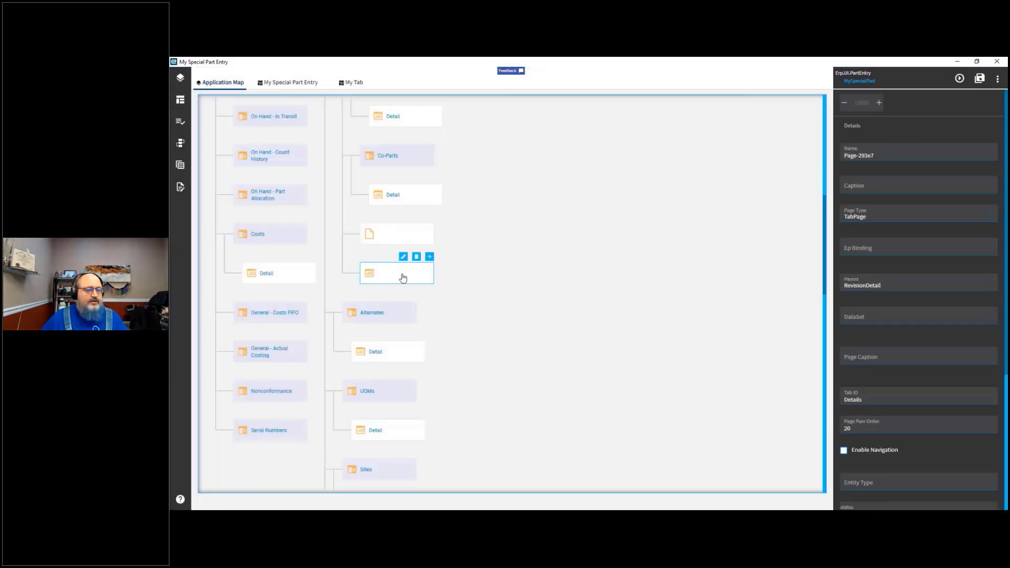
scroll(889, 473, "down", 5)
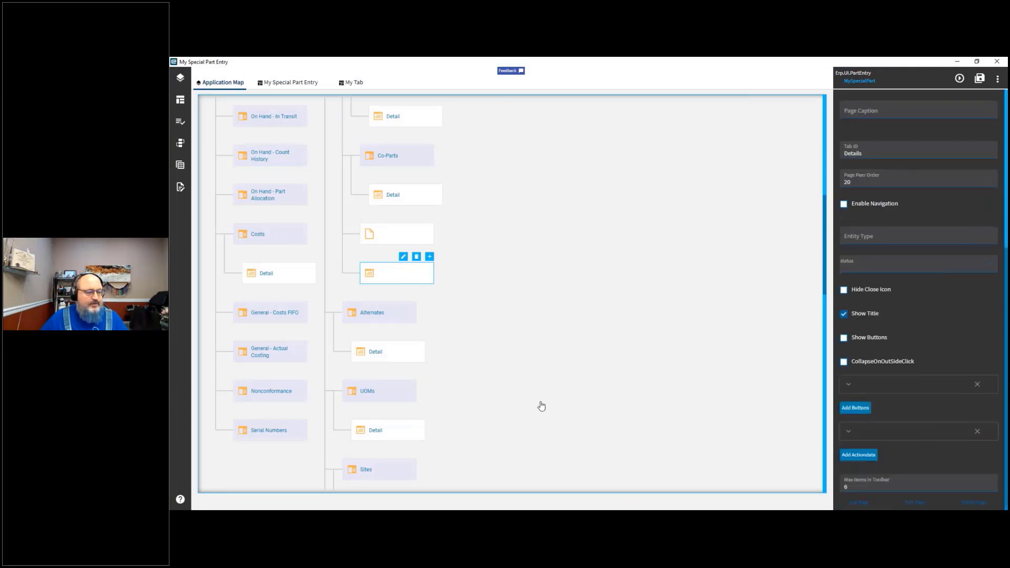
left_click(416, 257)
left_click(958, 495)
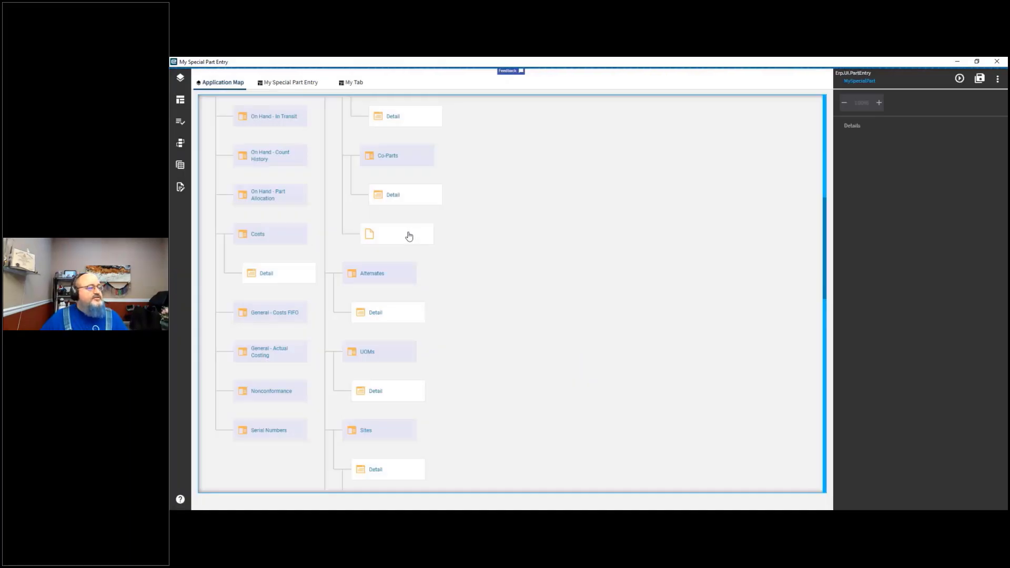
left_click(409, 236)
scroll(895, 447, "down", 4)
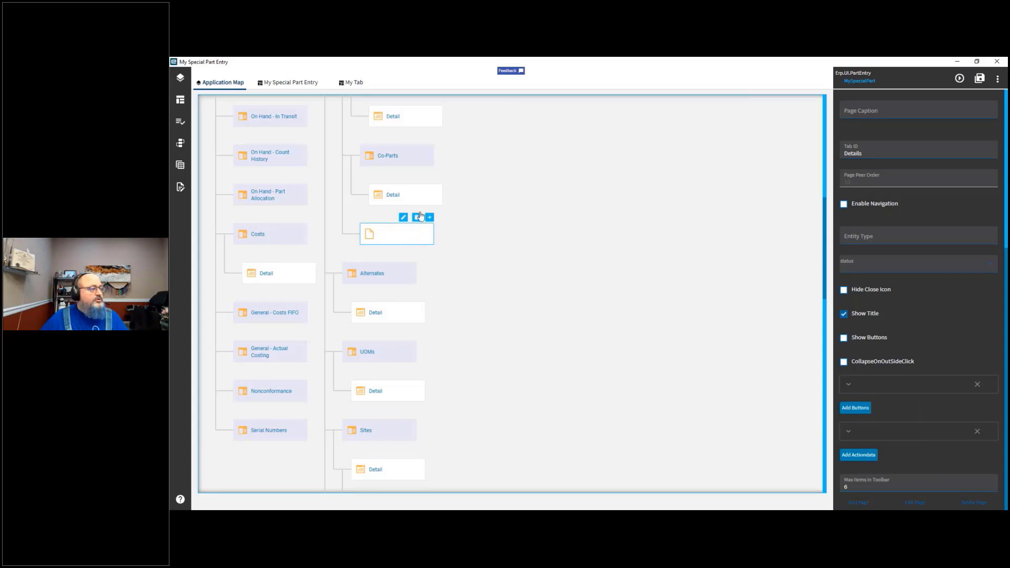
left_click(416, 217)
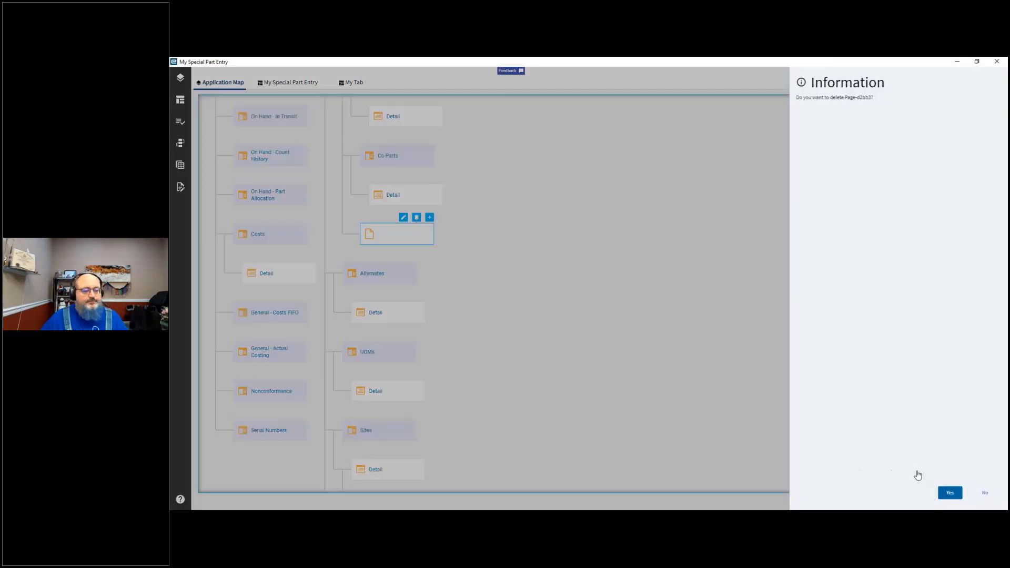
left_click(952, 497)
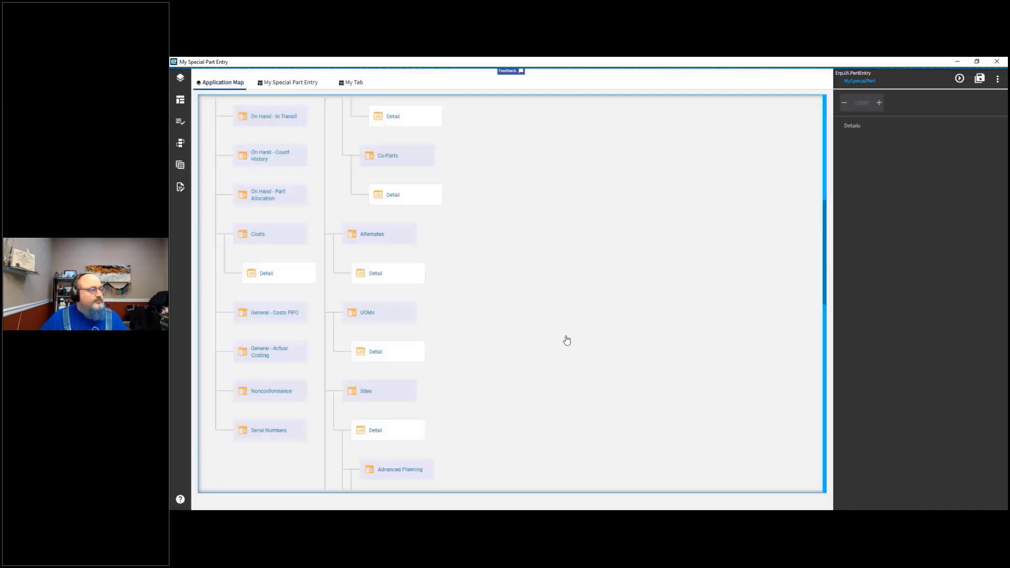
Step: Delete the My Tab page from the Application Map
scroll(465, 287, "up", 2)
scroll(465, 287, "up", 5)
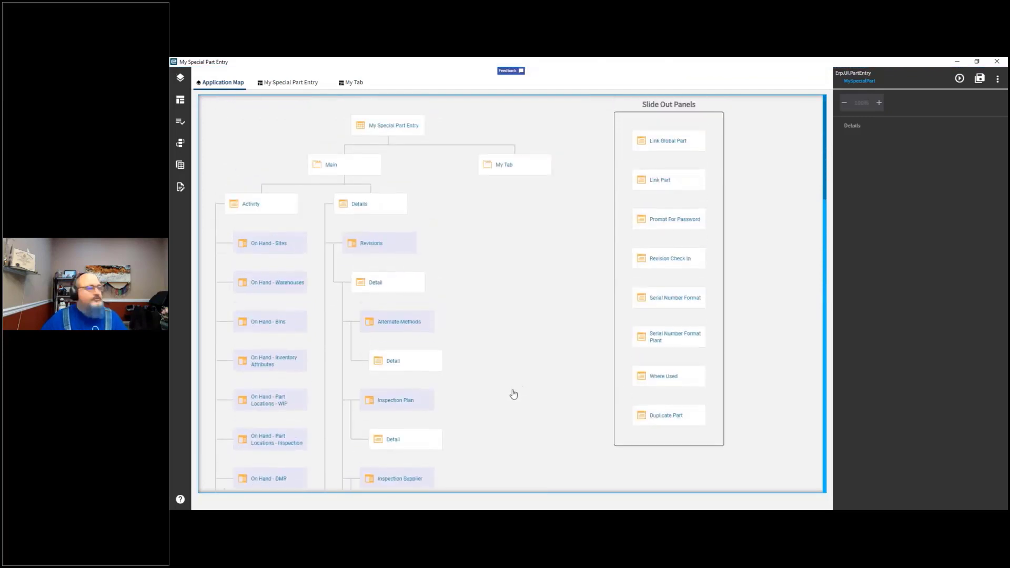
left_click(508, 164)
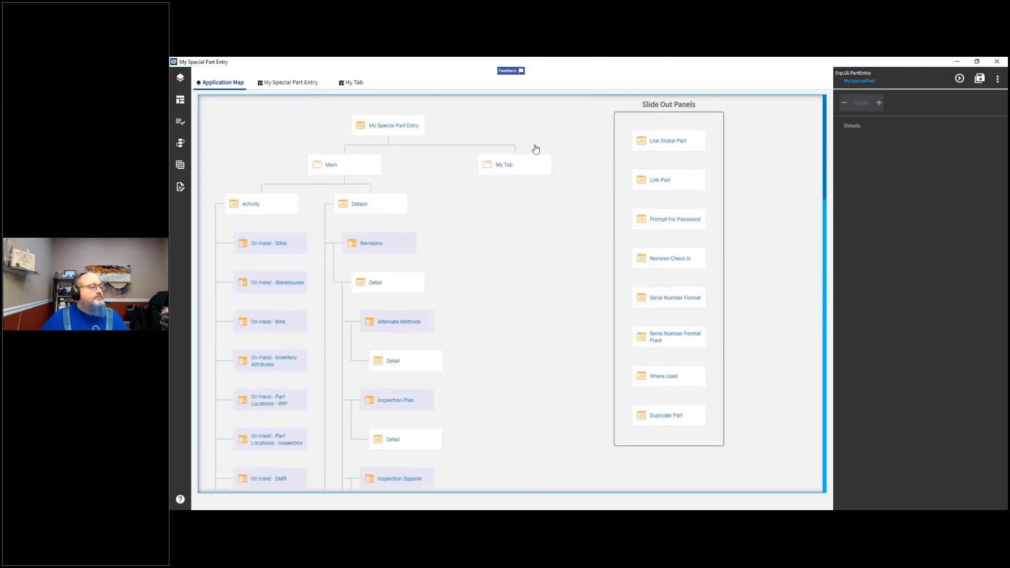
left_click(534, 149)
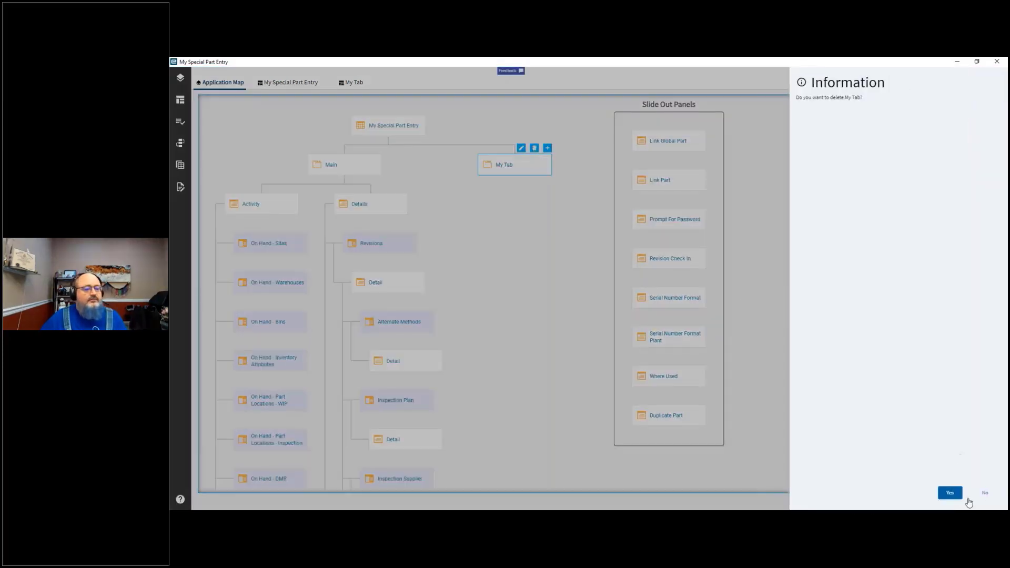
left_click(951, 493)
Step: Close the My Special Part Entry page tab and exit the MySpecialPart layer editor
left_click(291, 82)
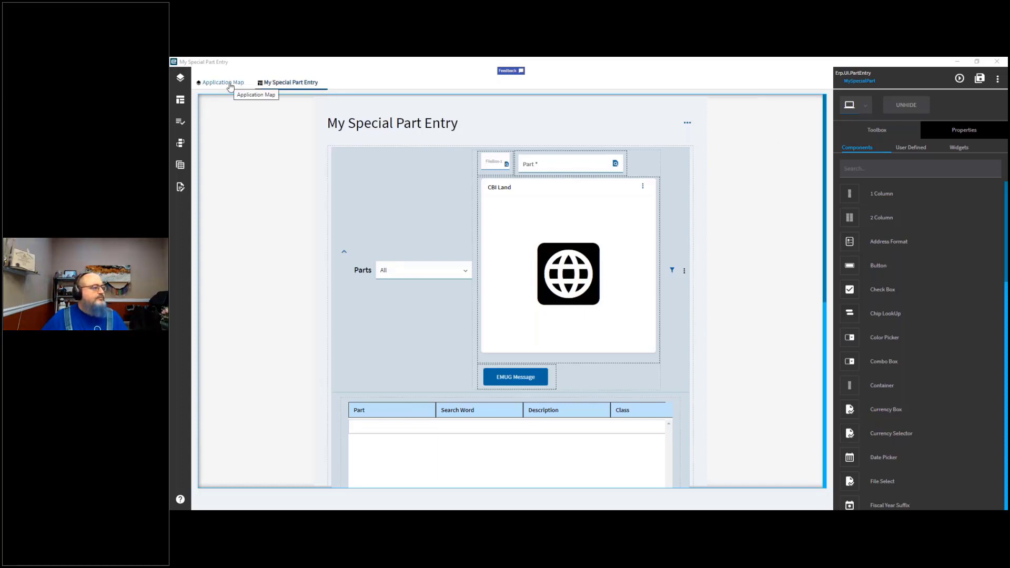
left_click(317, 84)
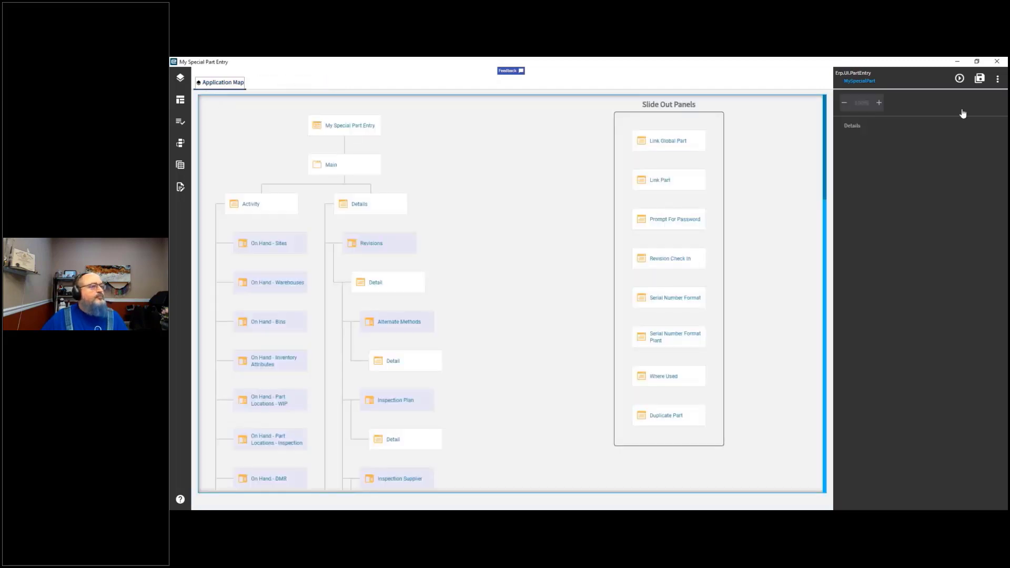
left_click(995, 82)
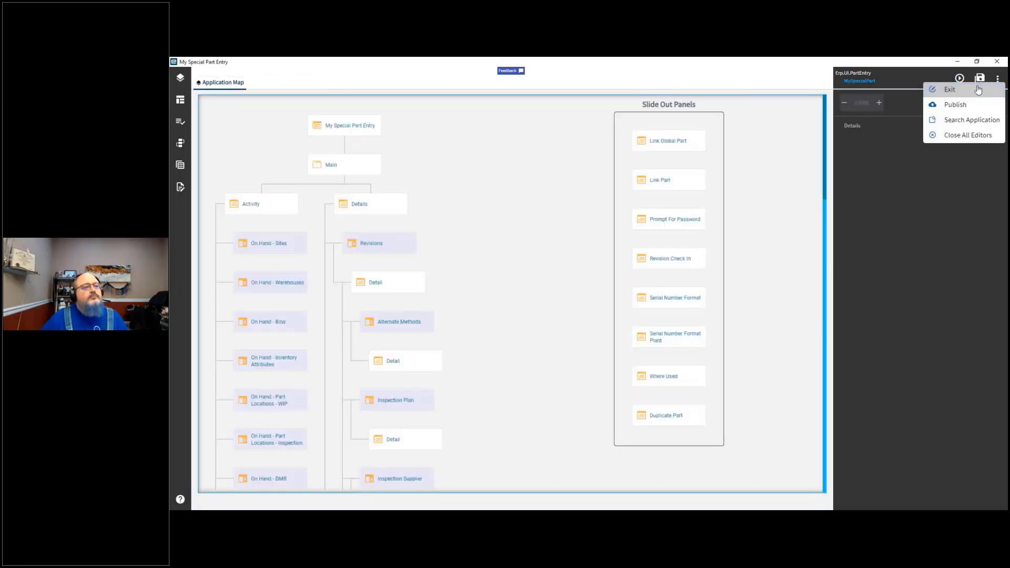
left_click(933, 93)
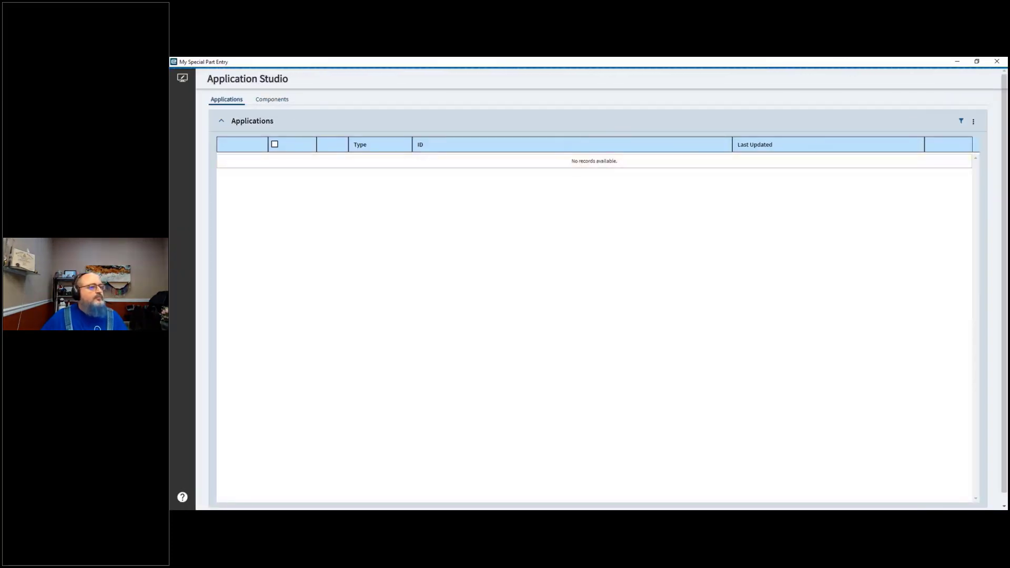
Step: Filter the Applications list by ID for job
left_click(446, 186)
type("jobtrack")
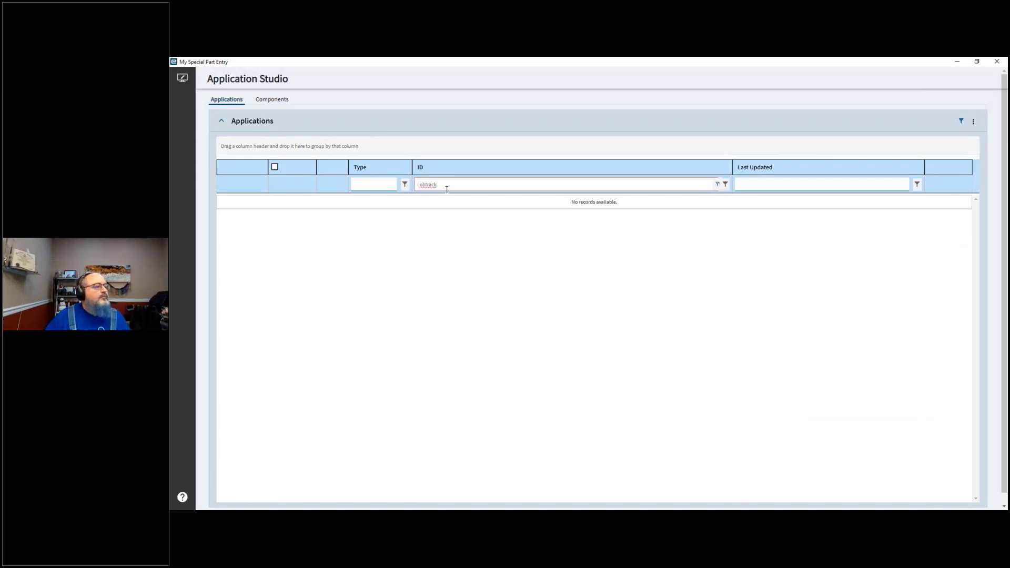
key("Tab")
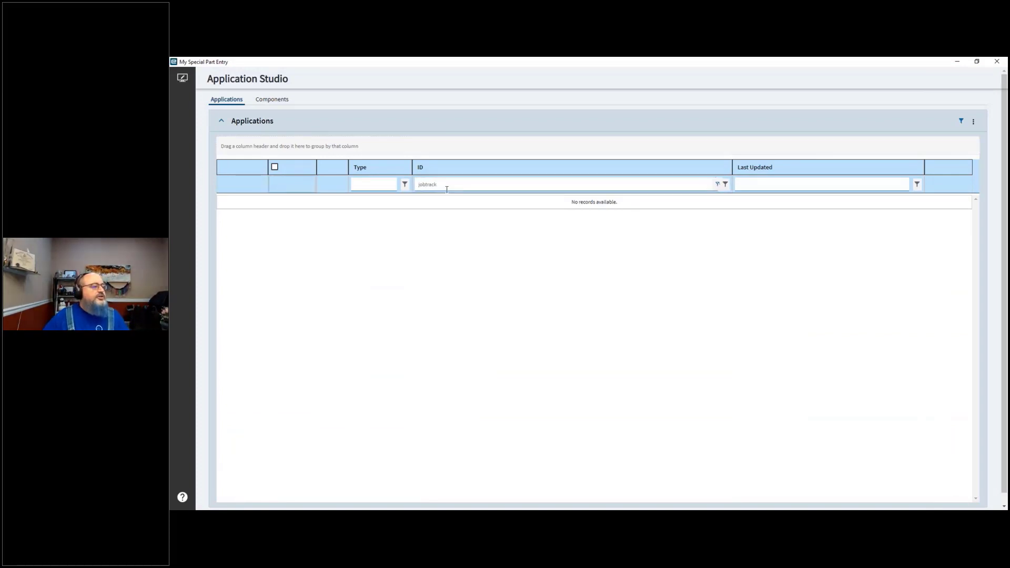
left_click(440, 184)
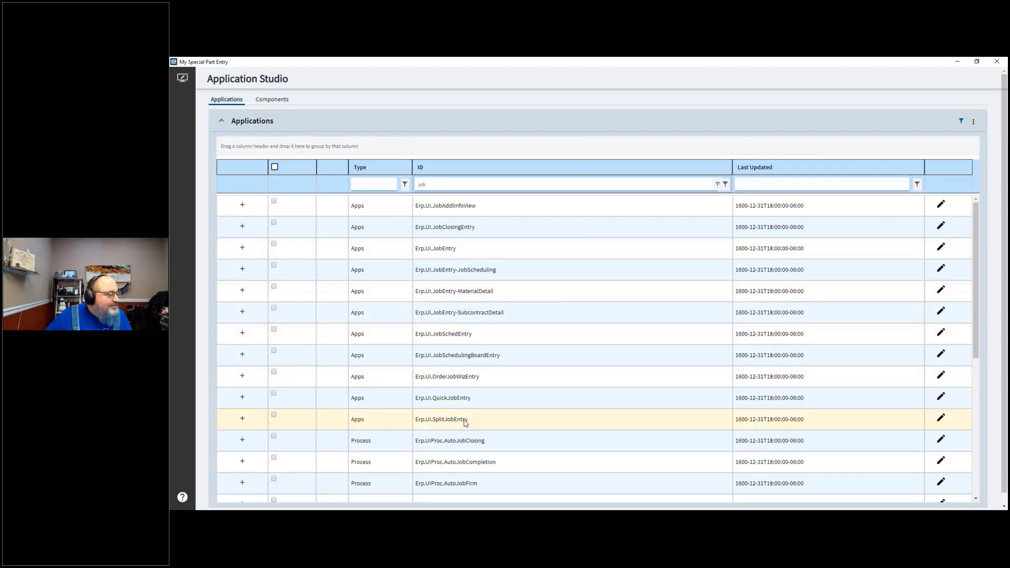
Step: Open the Erp.Ui.JobEntry application from the filtered list for editing in the designer
scroll(465, 422, "down", 1)
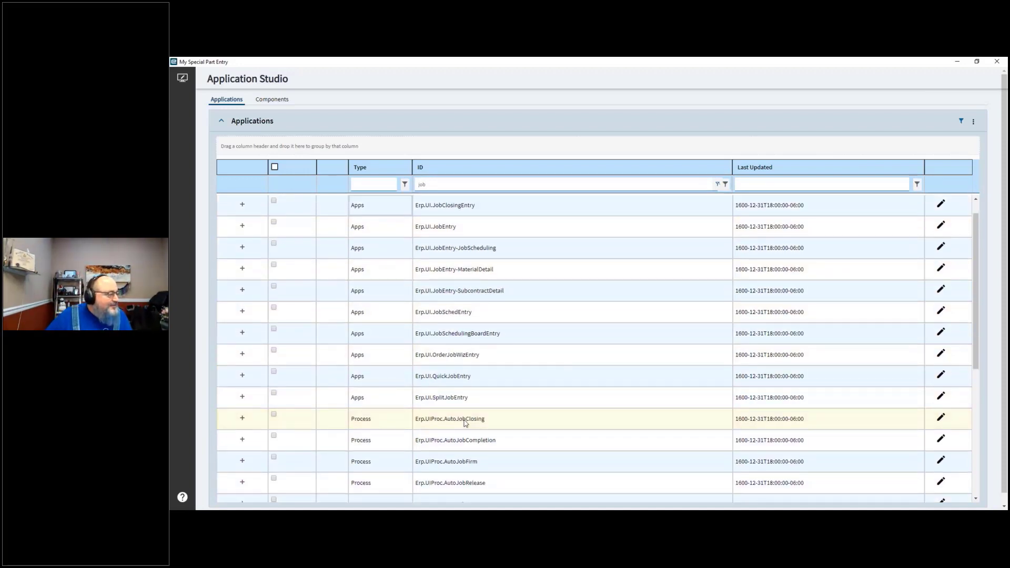
scroll(465, 422, "down", 5)
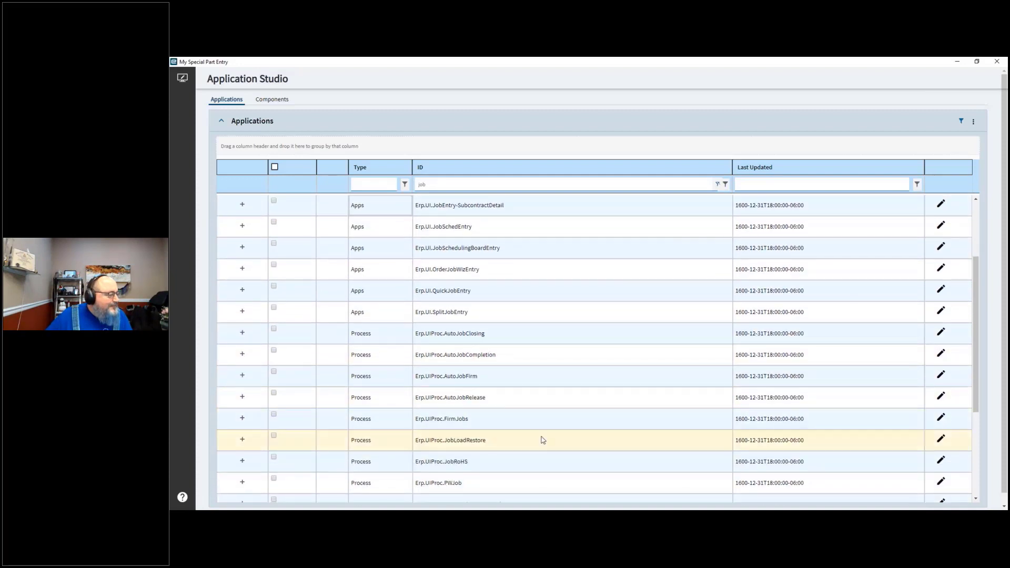
scroll(543, 440, "down", 4)
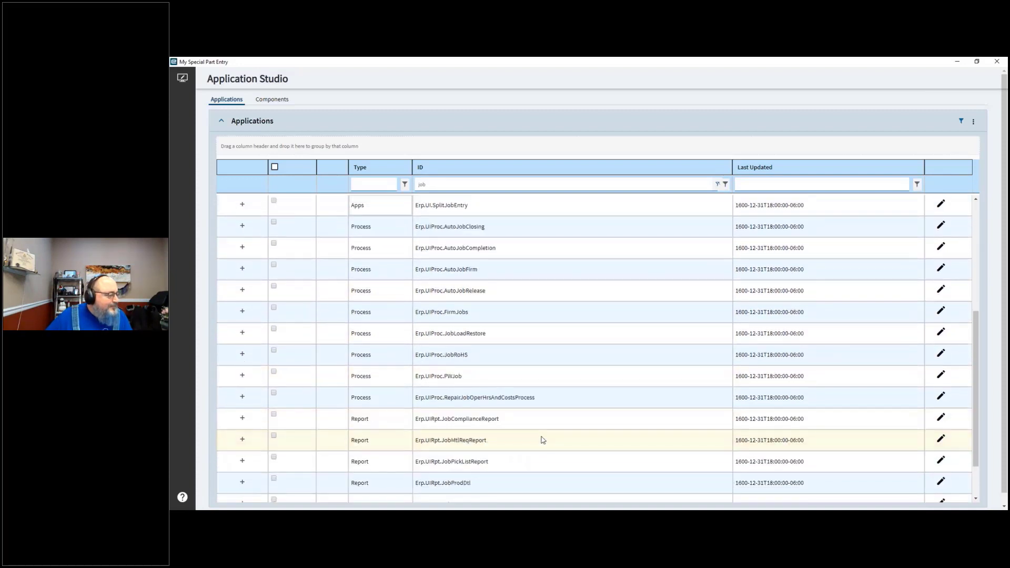
scroll(543, 440, "up", 7)
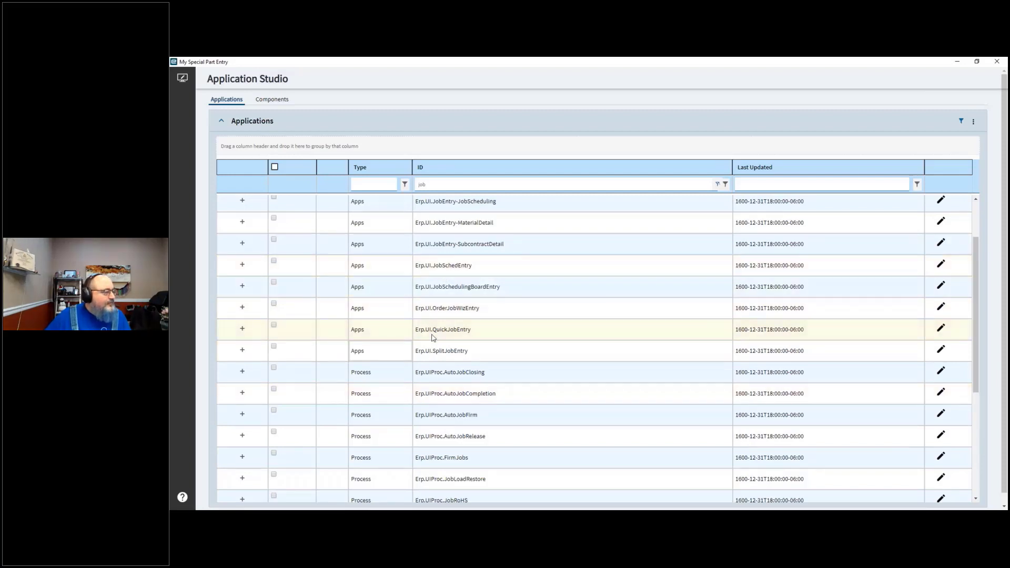
scroll(433, 258, "up", 3)
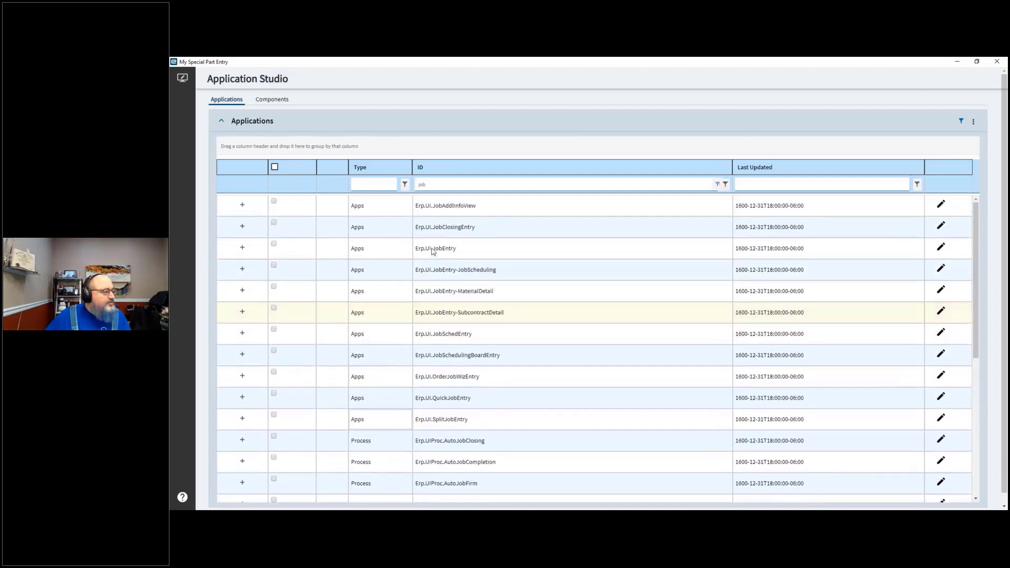
left_click(439, 254)
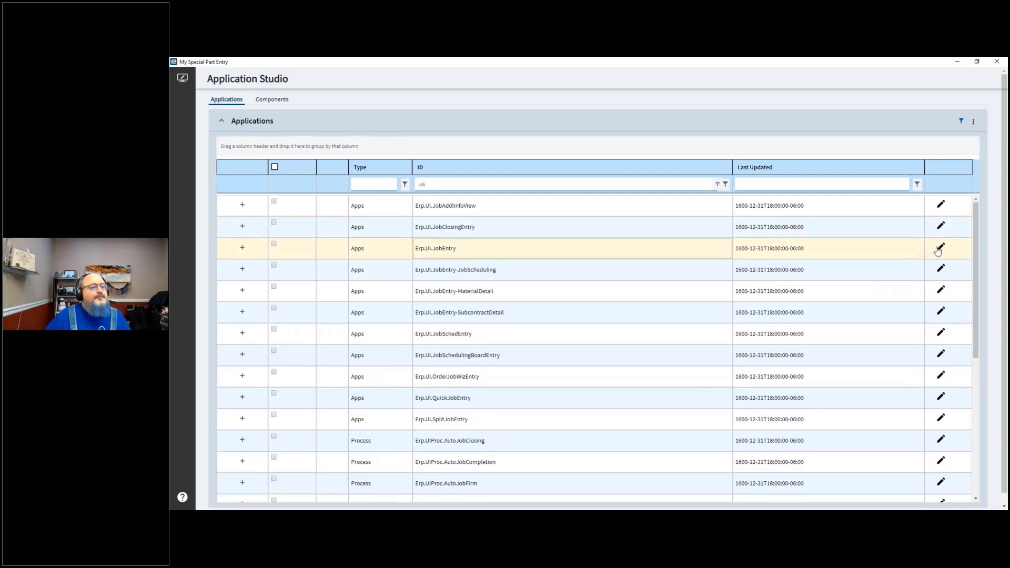
left_click(941, 249)
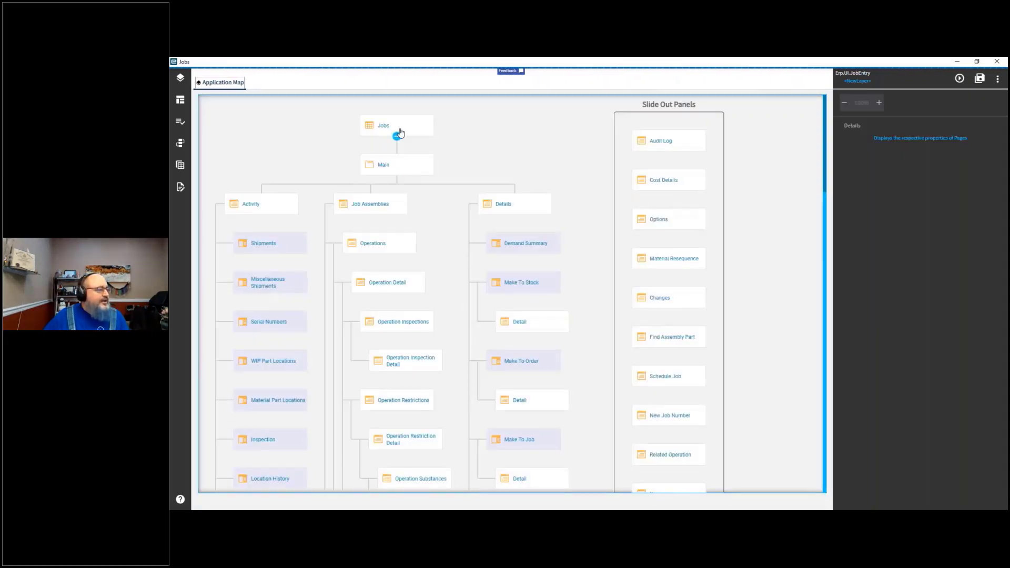
Step: Create and save a new layer named CustomSearch for the Job Entry application
left_click(961, 78)
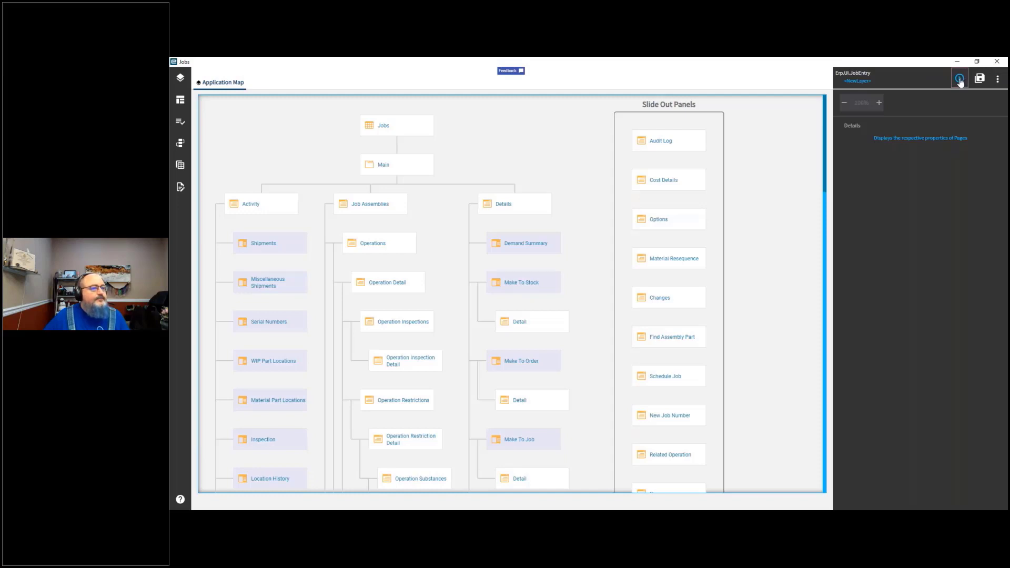
left_click(862, 80)
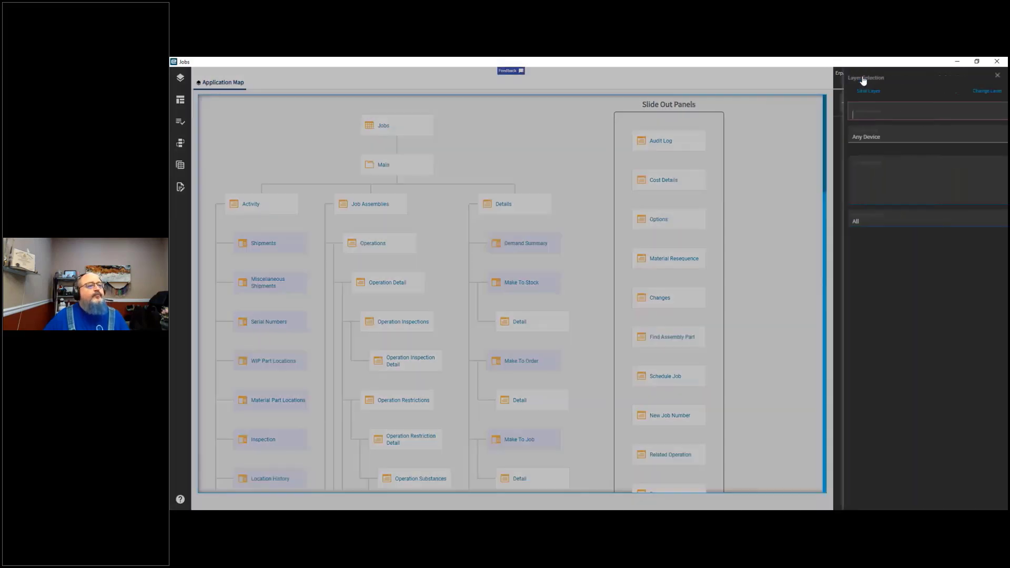
type("Cu")
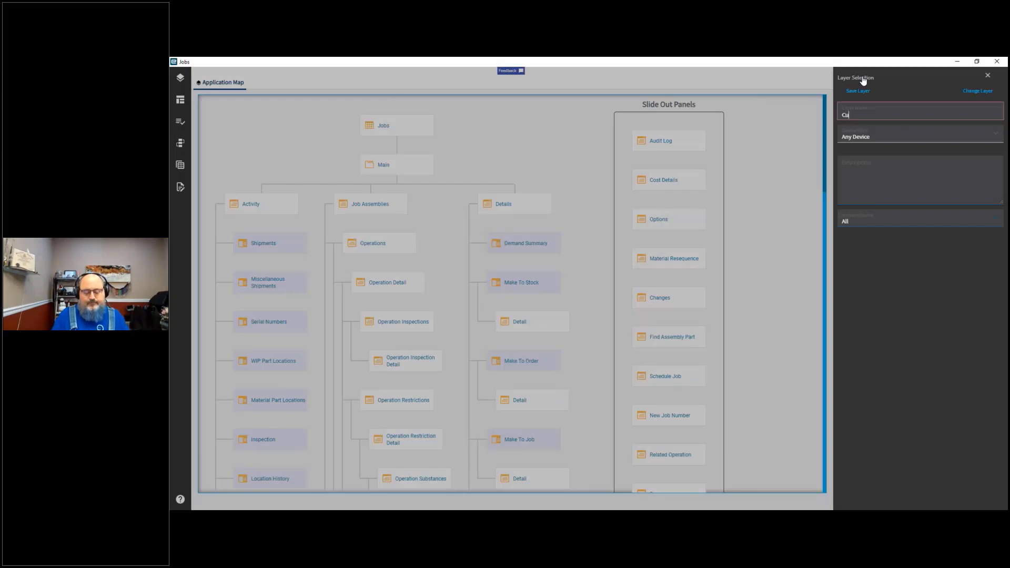
type("stomSearch")
key("Tab")
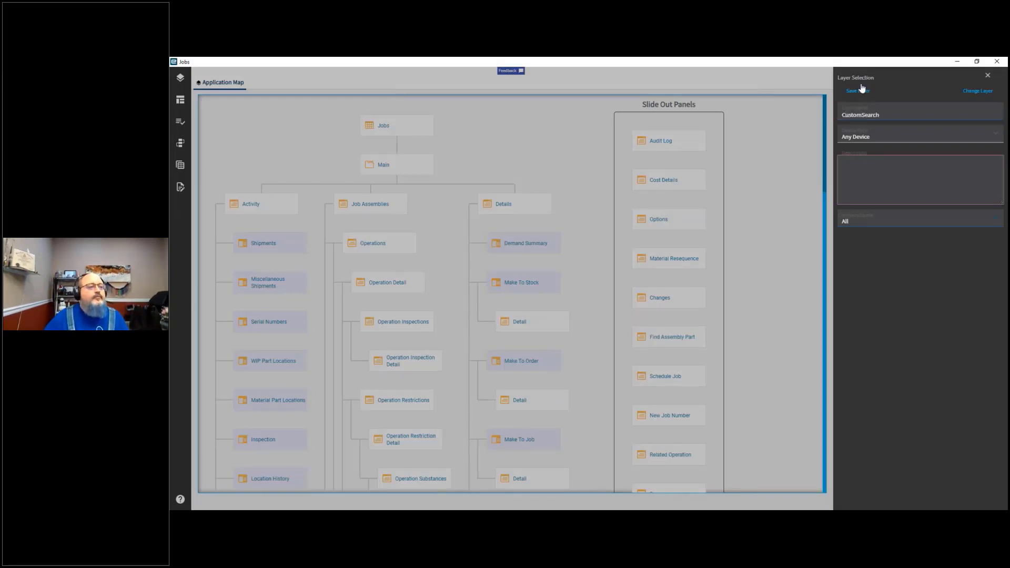
left_click(857, 91)
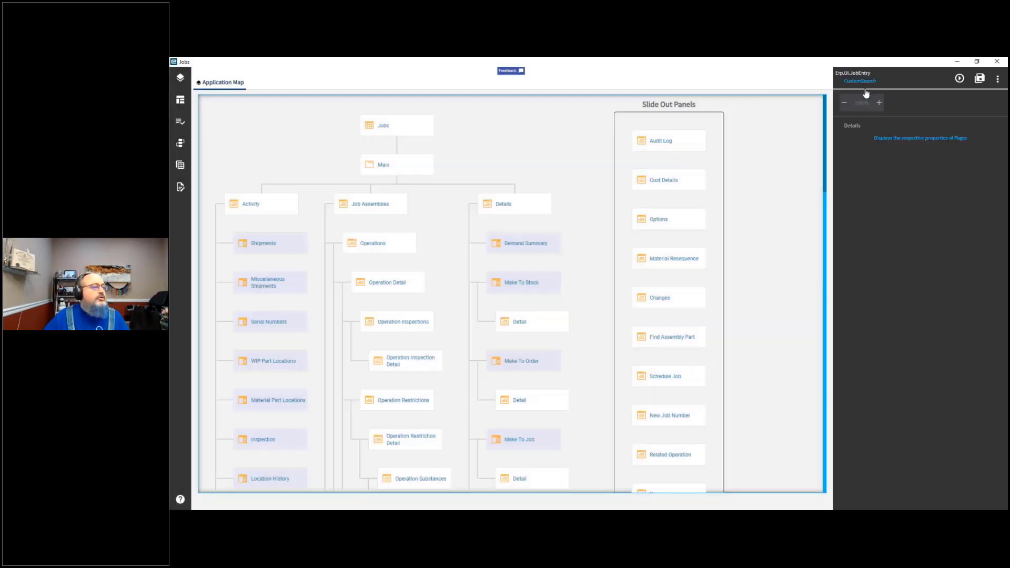
Step: Open the Jobs landing page from the Application Map for editing
left_click(961, 79)
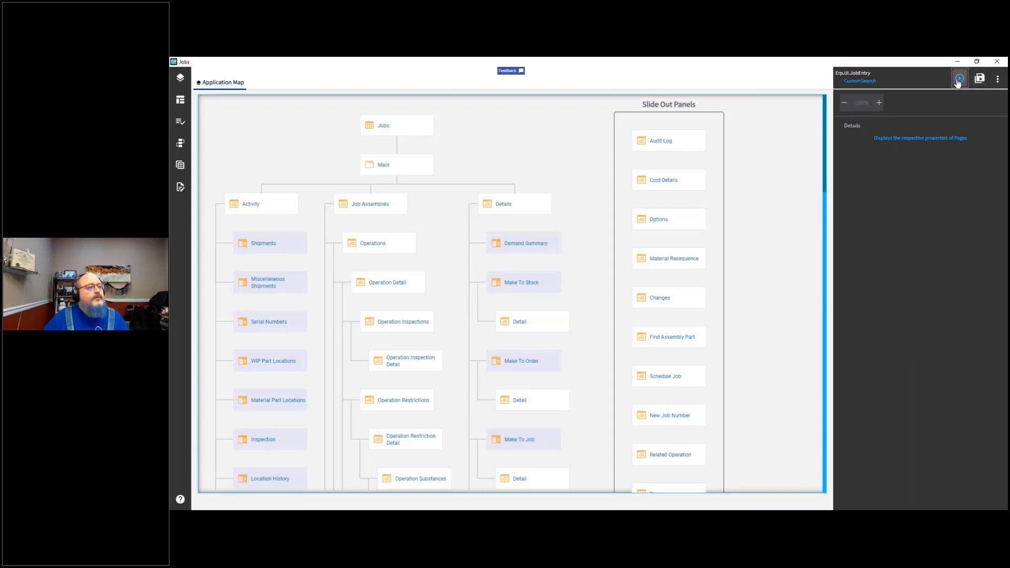
left_click(408, 125)
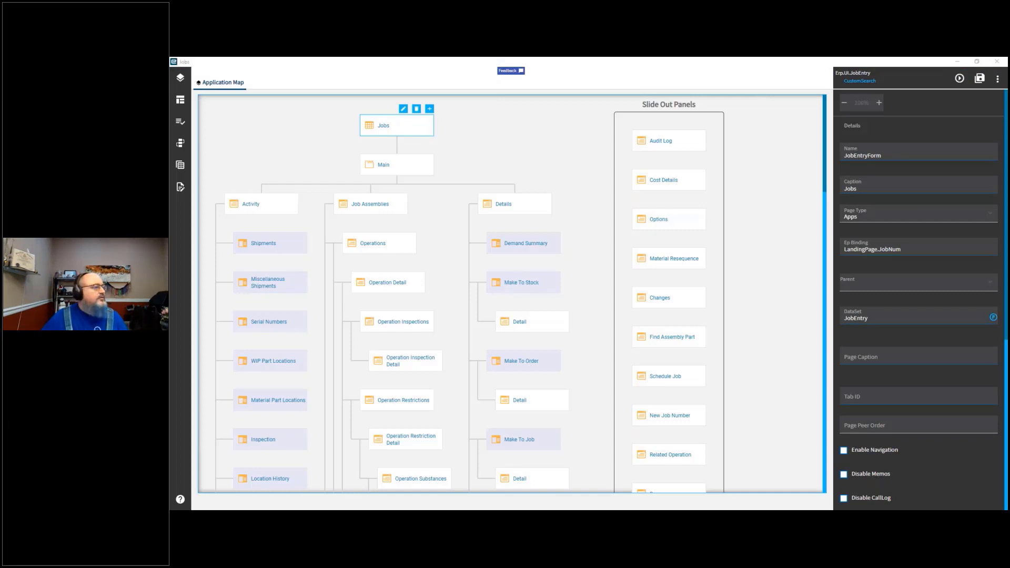
left_click(403, 110)
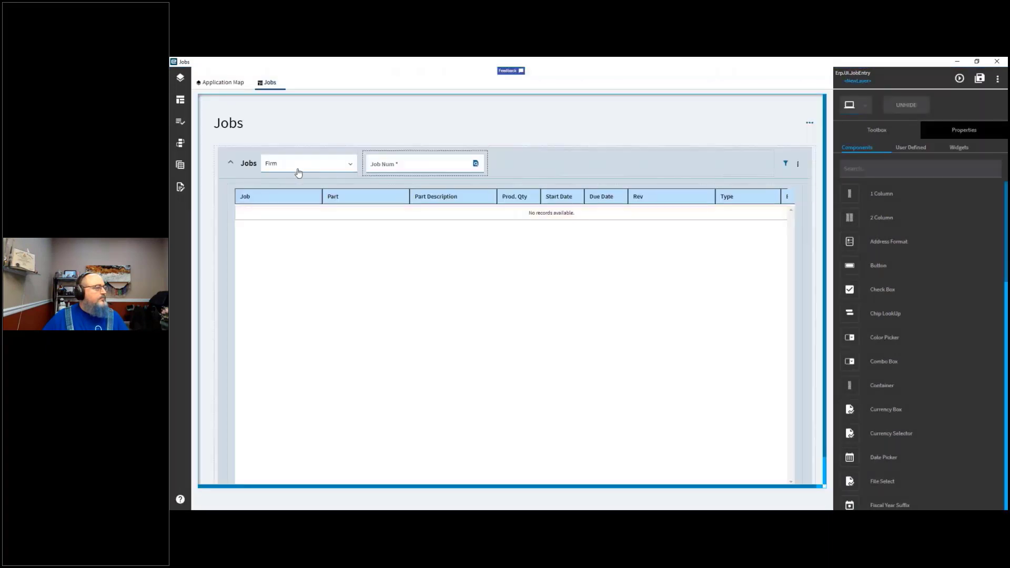
Step: Select the Job Num field and open its On Search Click event
mouse_move(387, 165)
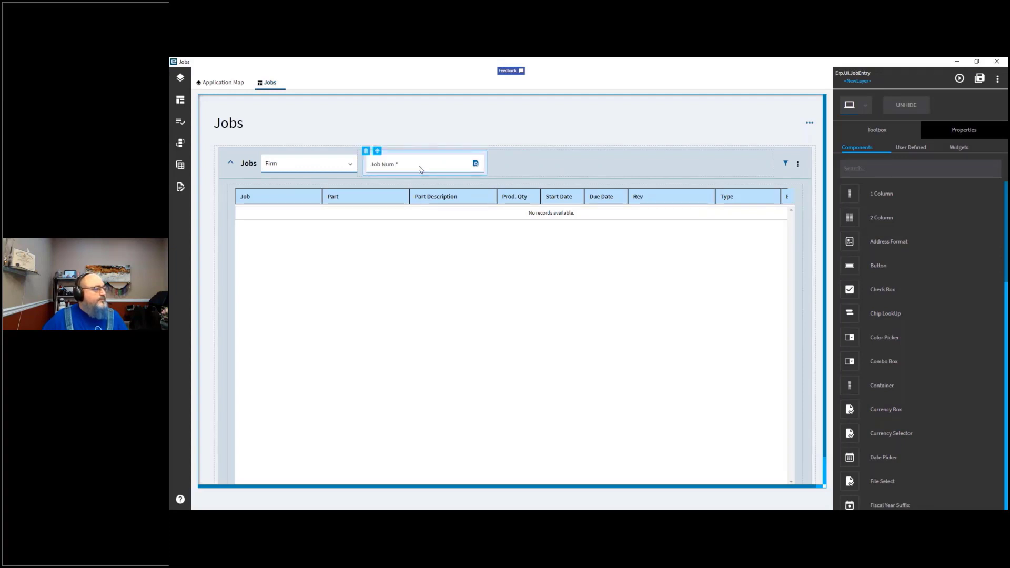
left_click(953, 132)
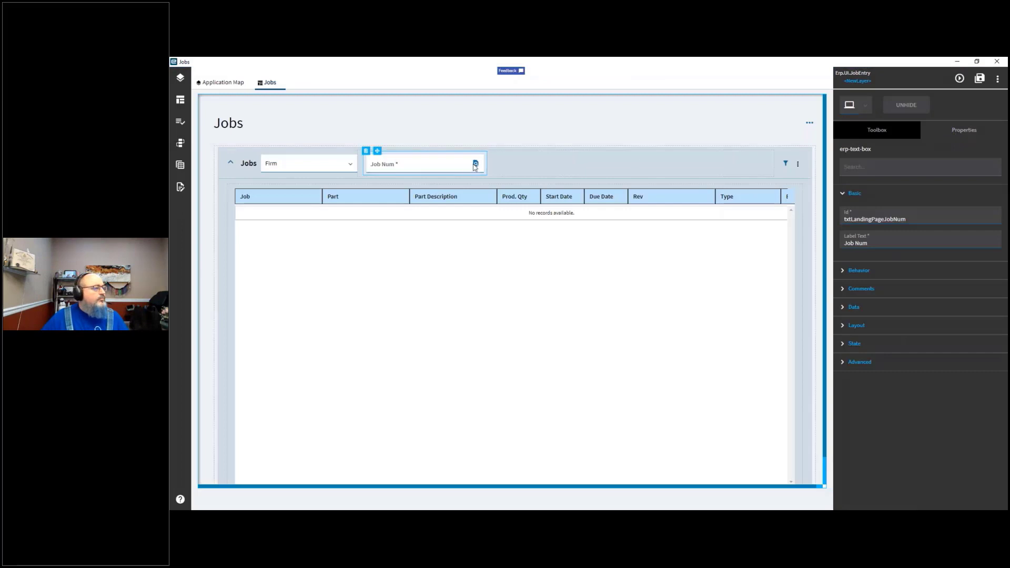
left_click(477, 166)
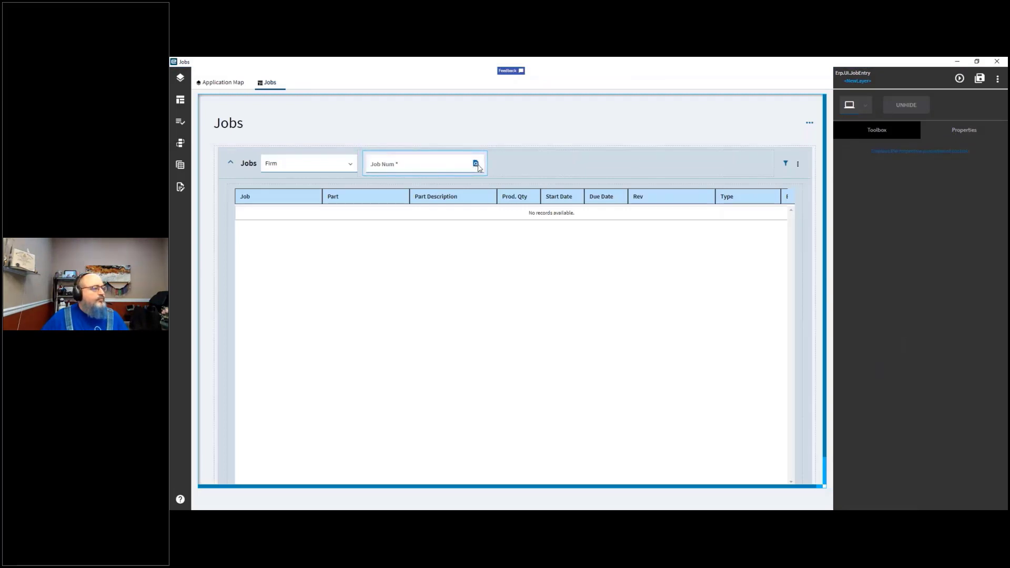
left_click(477, 166)
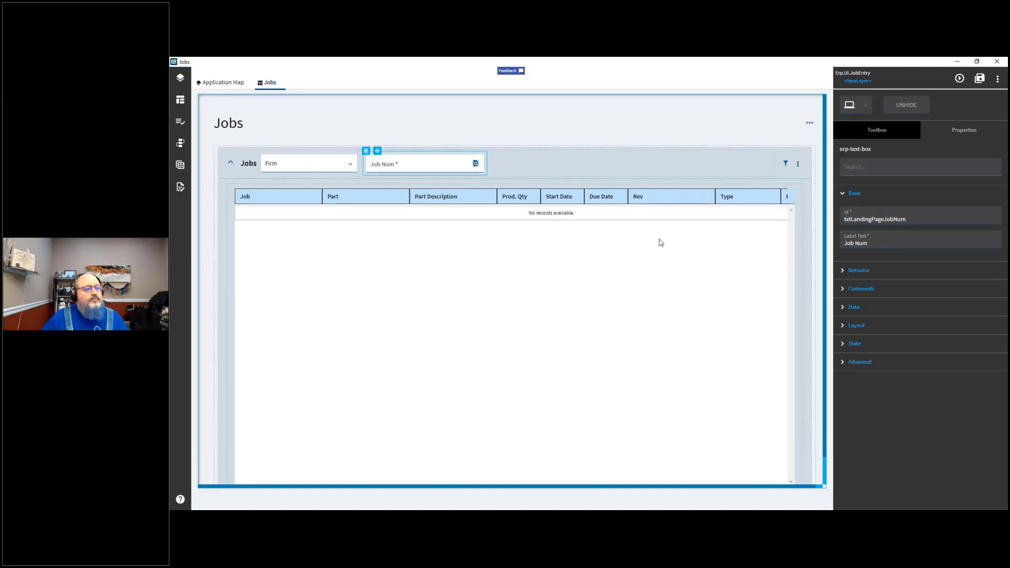
left_click(843, 272)
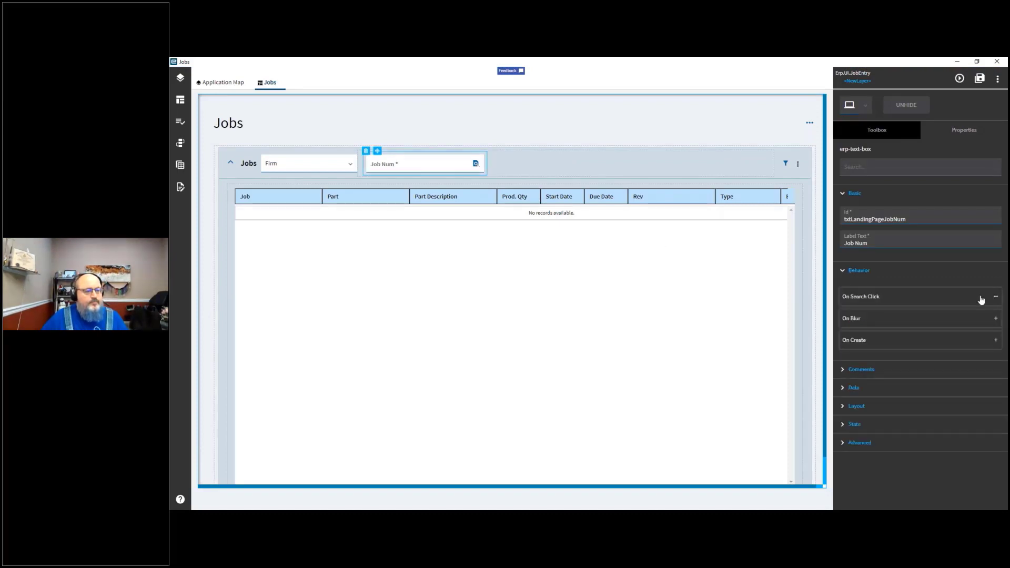
left_click(996, 298)
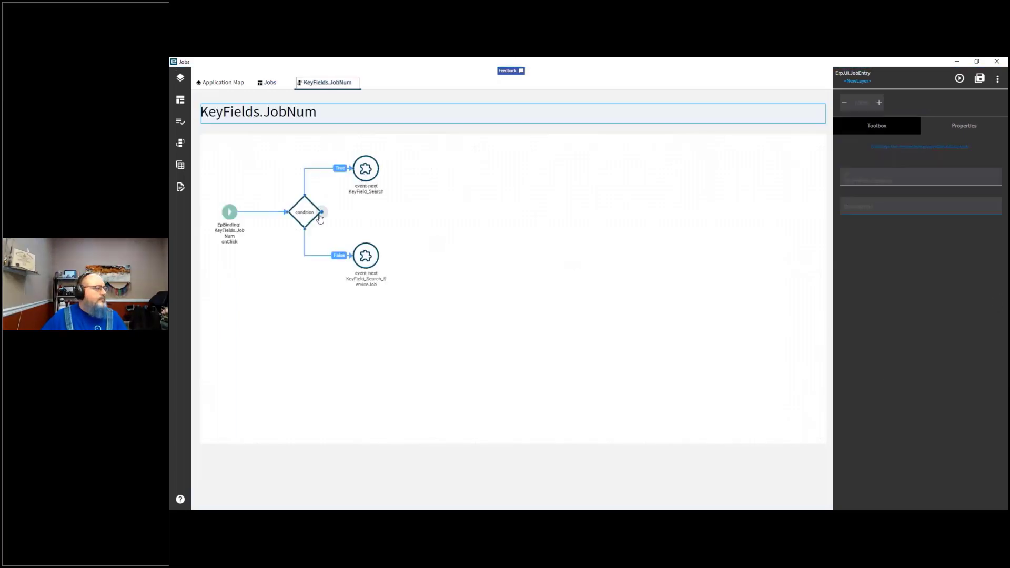
Step: Examine the KeyFields.JobNum event's trigger, condition and both event-next nodes, including their parameter JSON
left_click(304, 214)
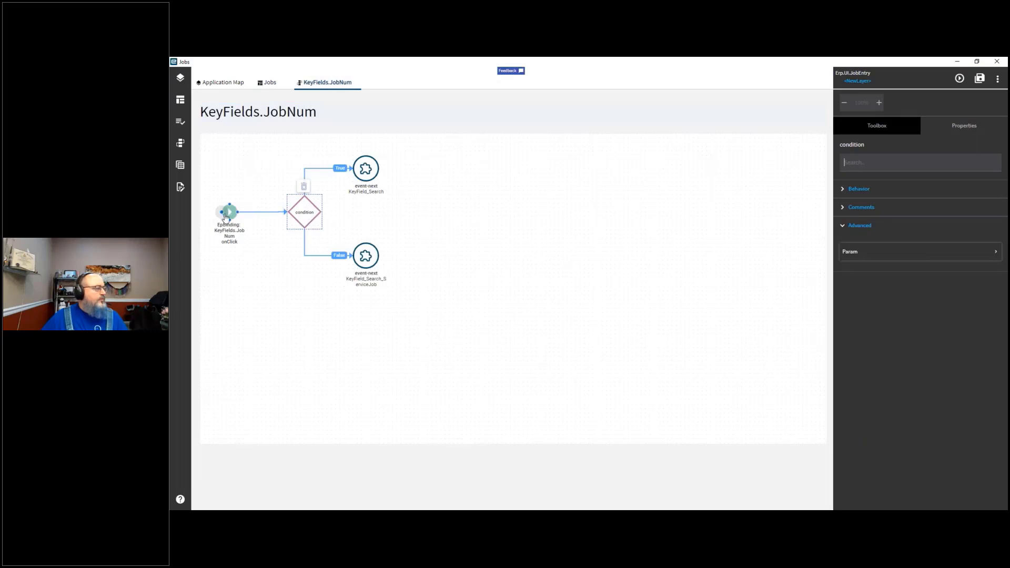
left_click(231, 219)
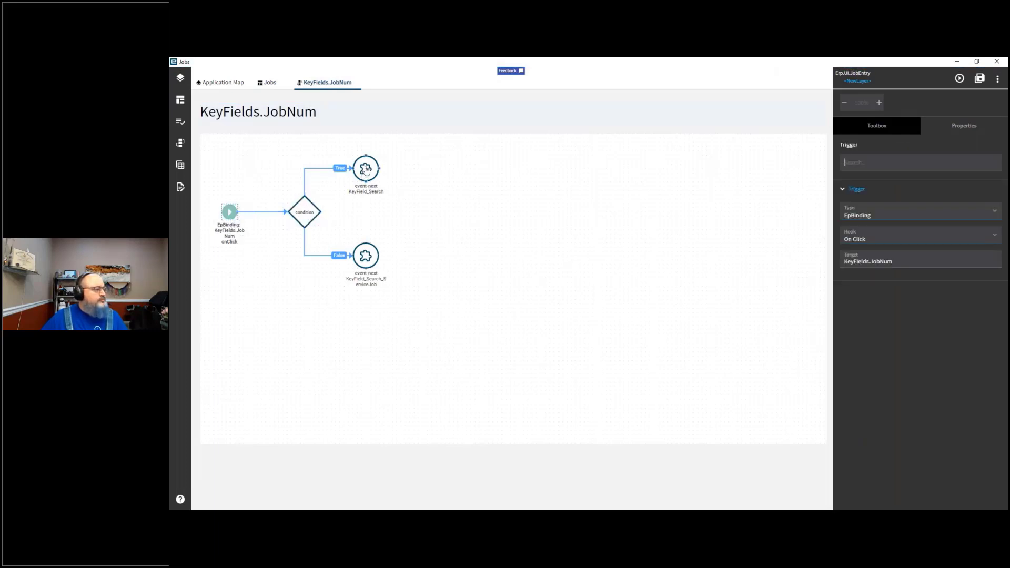
left_click(367, 170)
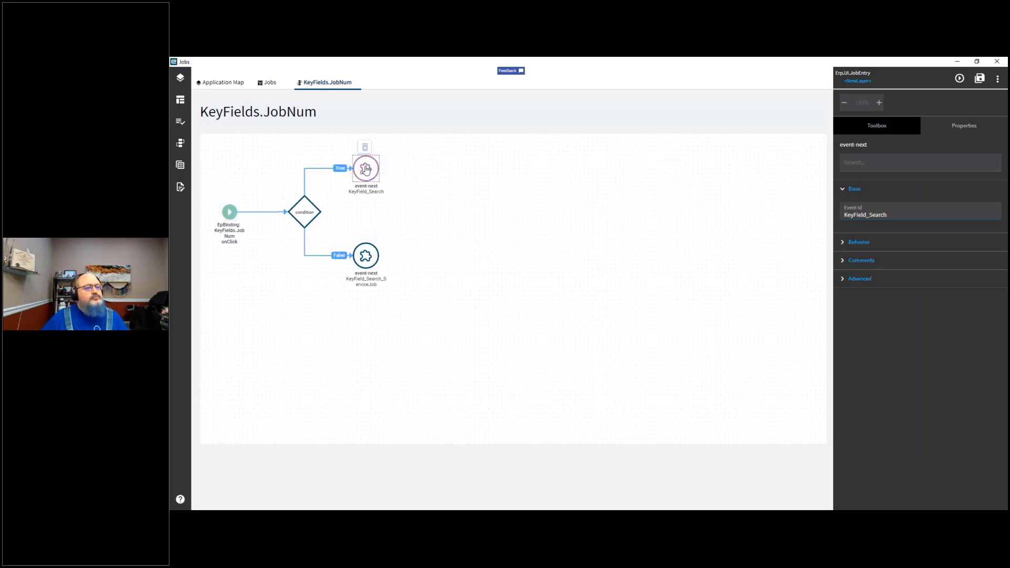
left_click(844, 279)
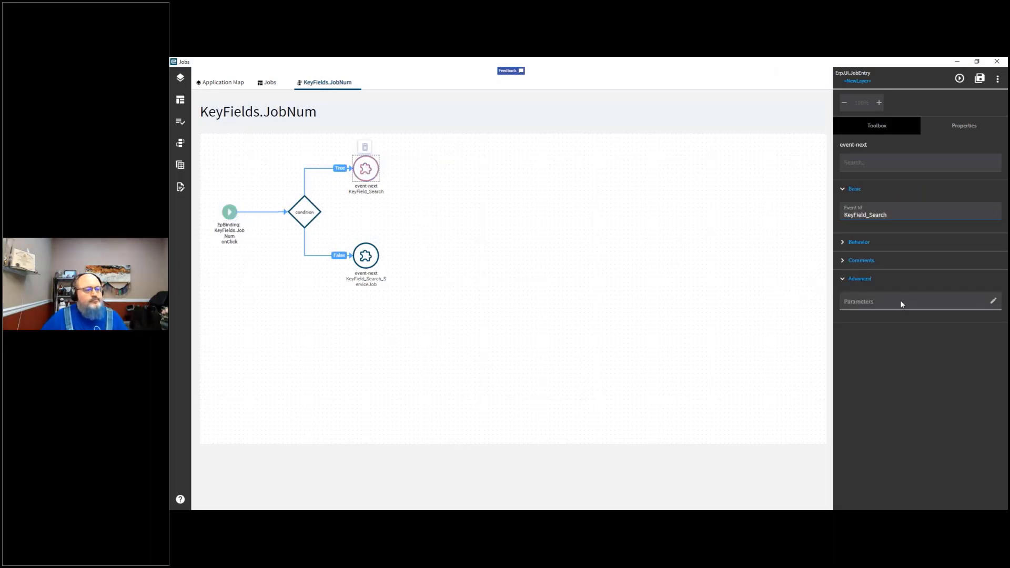
left_click(993, 302)
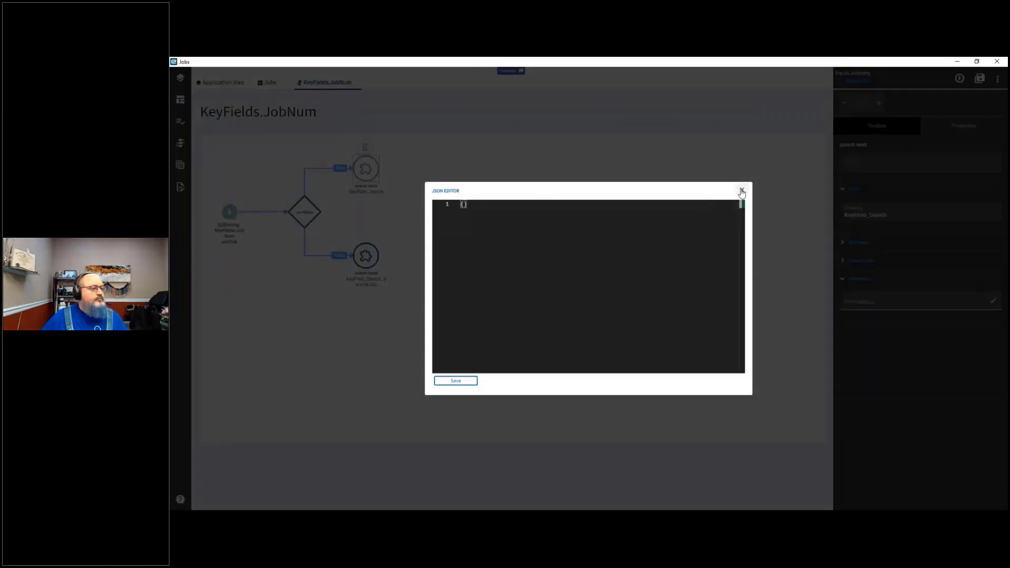
left_click(742, 192)
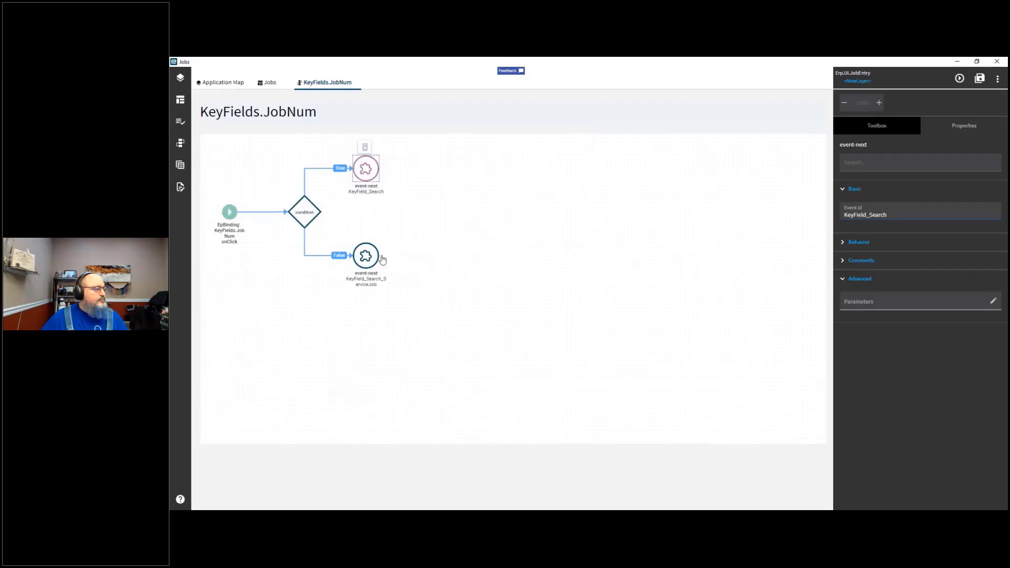
left_click(359, 258)
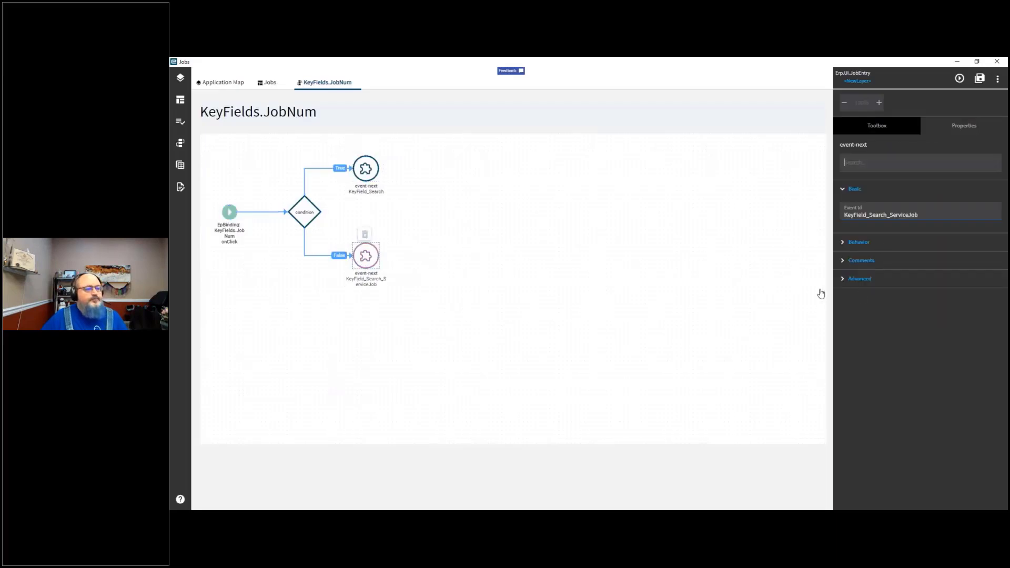
left_click(843, 279)
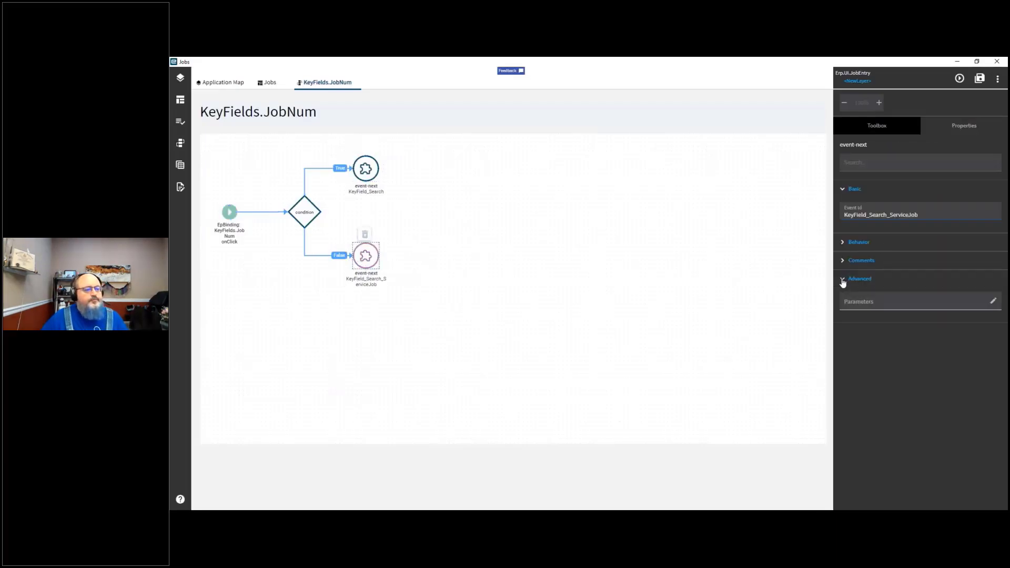
left_click(992, 302)
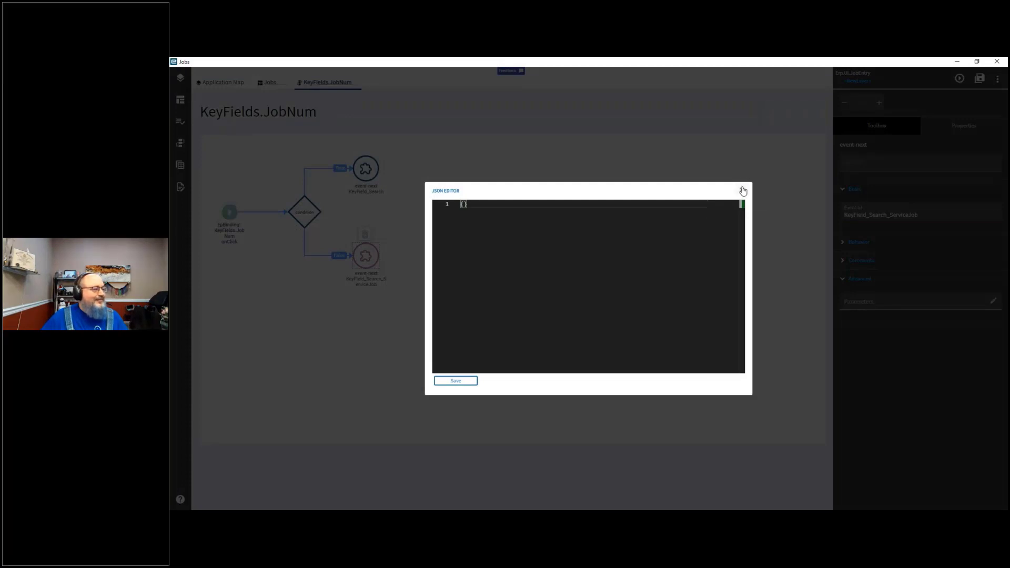
left_click(743, 191)
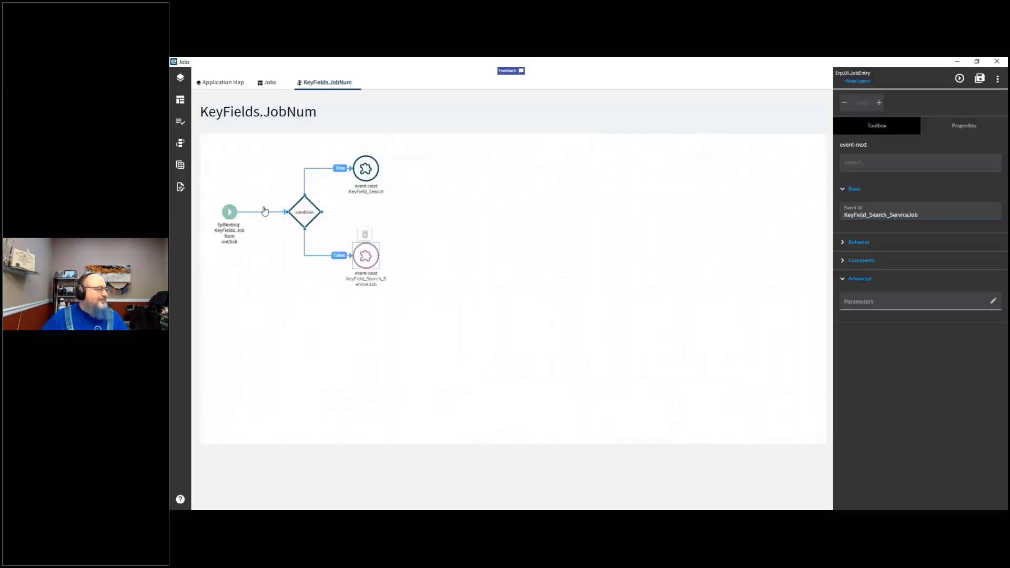
left_click(230, 211)
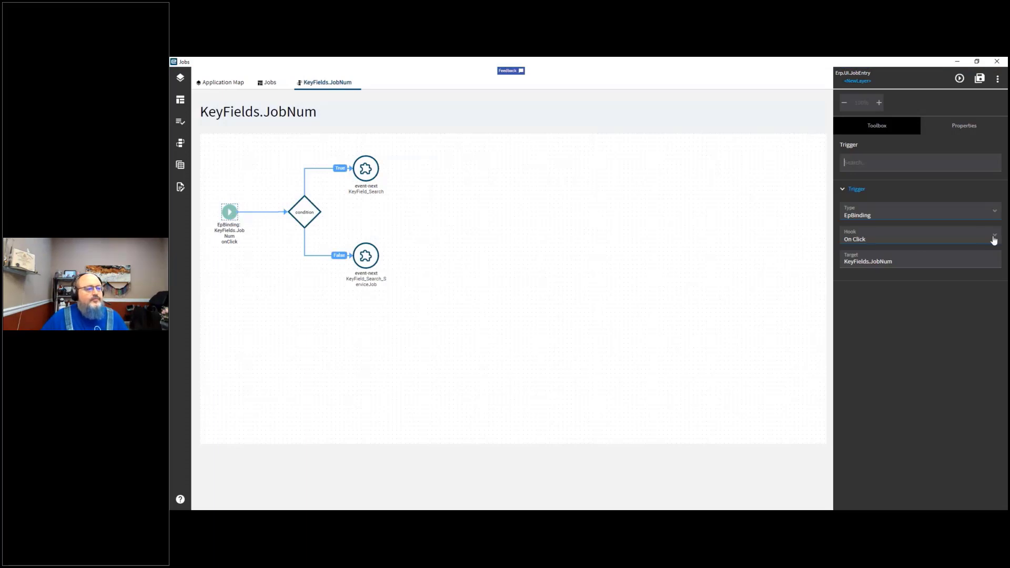
Step: Return to the Jobs page and select the Job Num field to view its properties
left_click(969, 130)
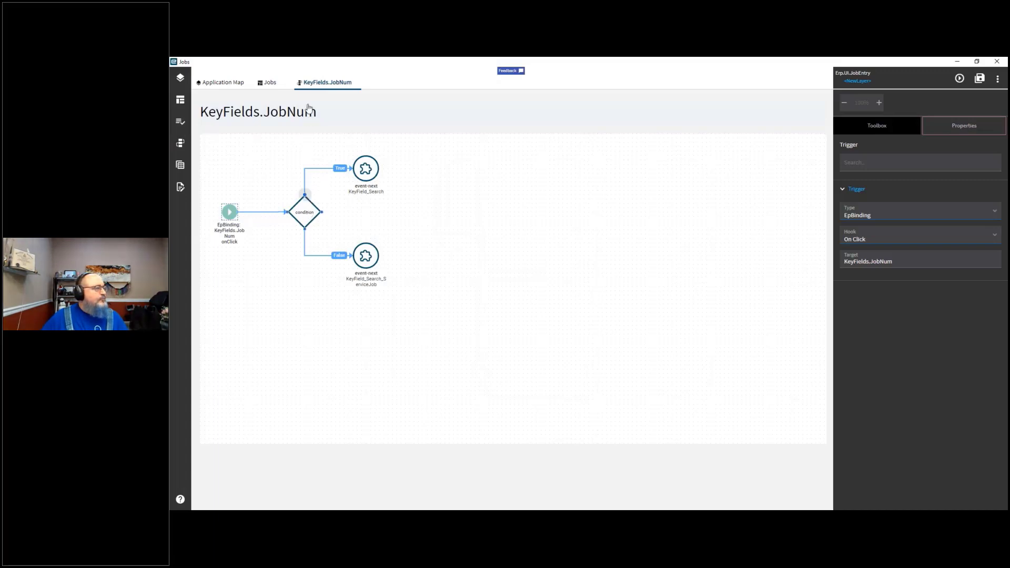
left_click(272, 85)
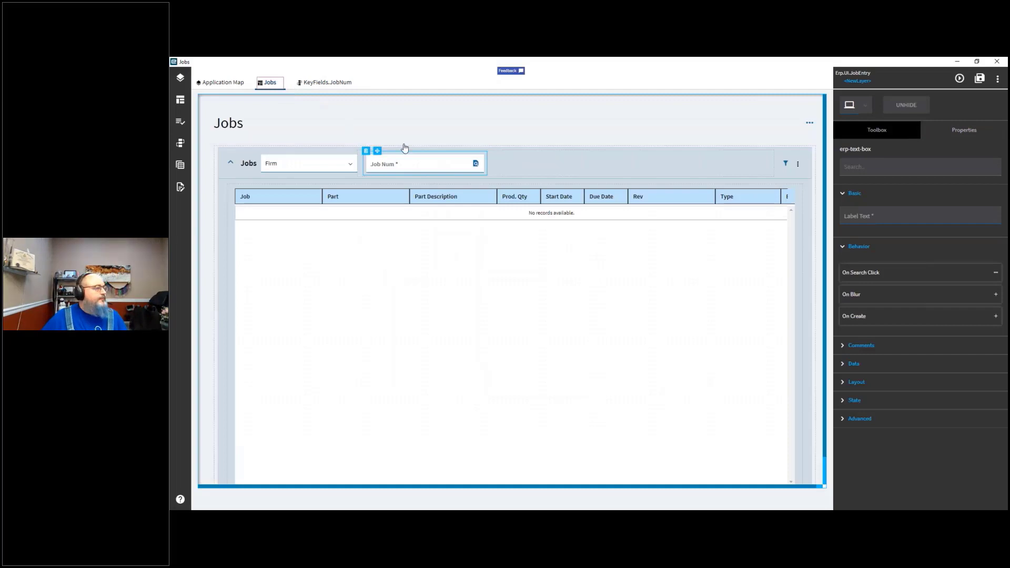
left_click(420, 166)
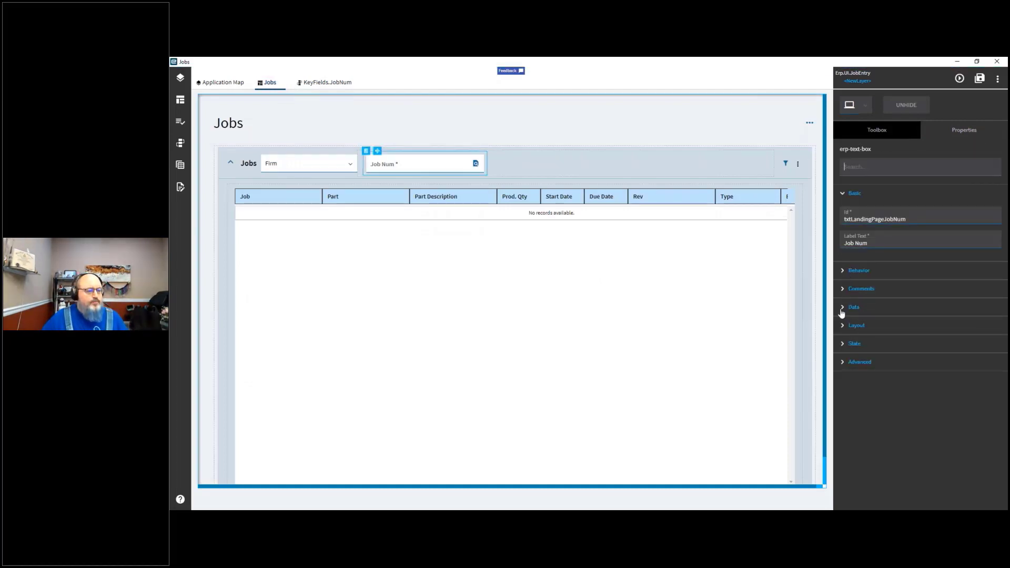
Step: Inspect the Job Num field's Data properties and its search button
left_click(845, 309)
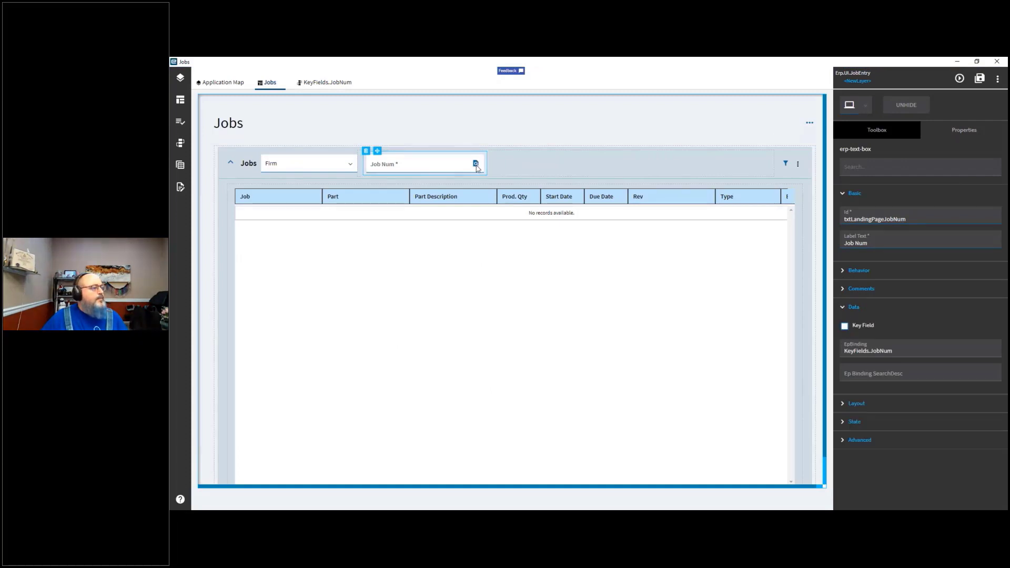
left_click(476, 164)
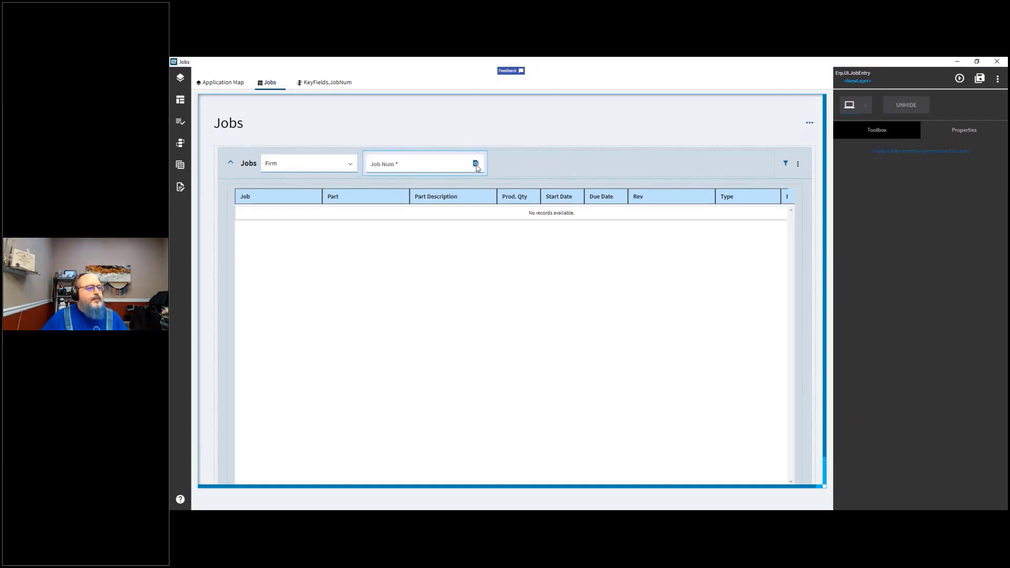
double_click(476, 167)
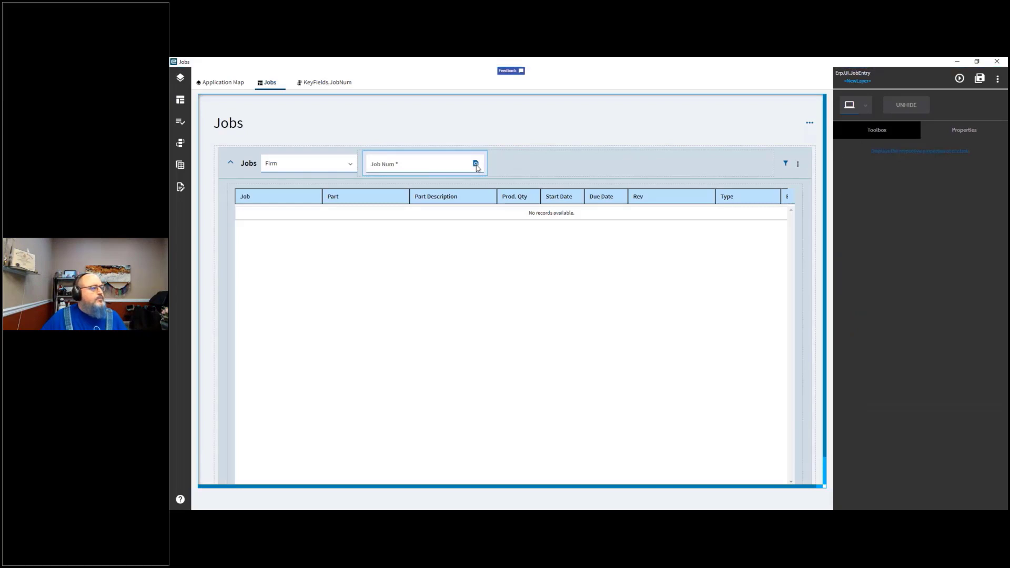
left_click(477, 167)
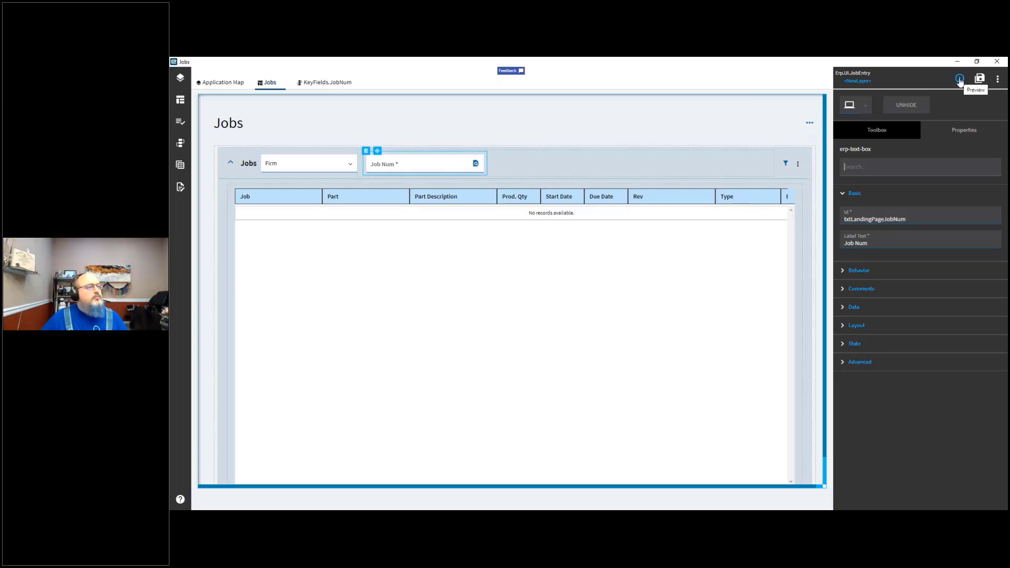
Step: Save a new layer named CustomSearch for the Job Entry application
left_click(960, 79)
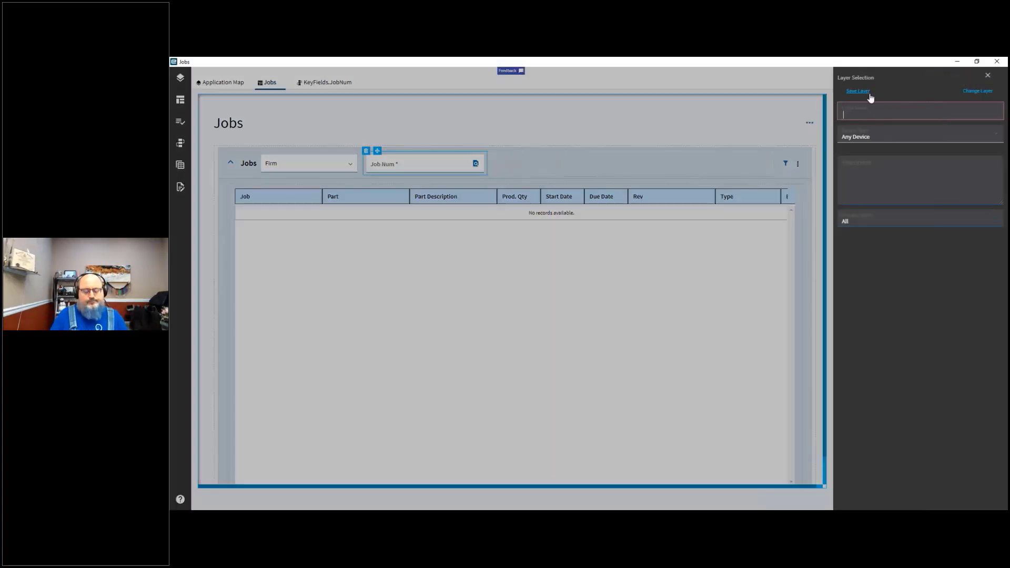
type("Customer")
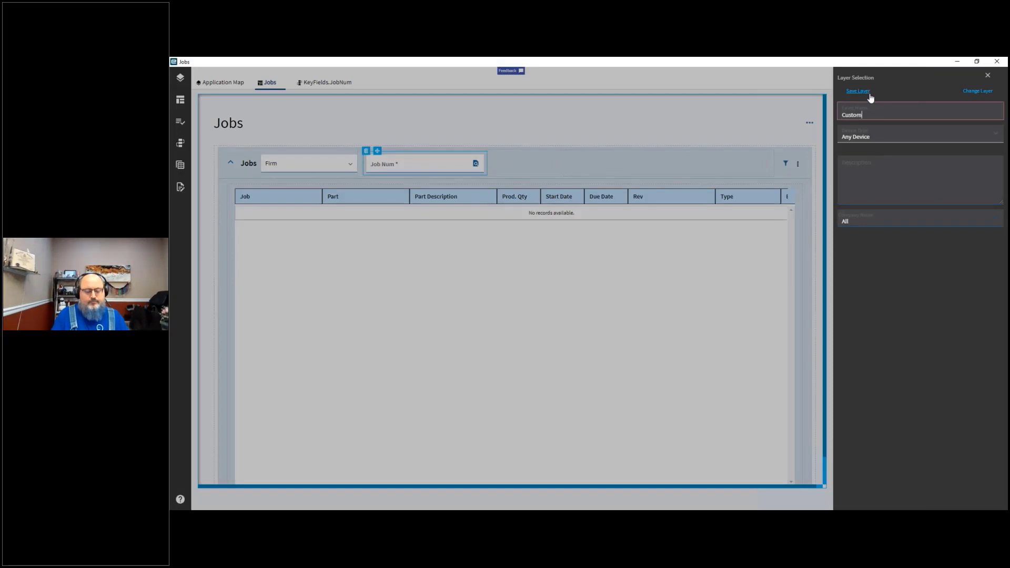
key("BackSpace")
key("BackSpace")
type("Search")
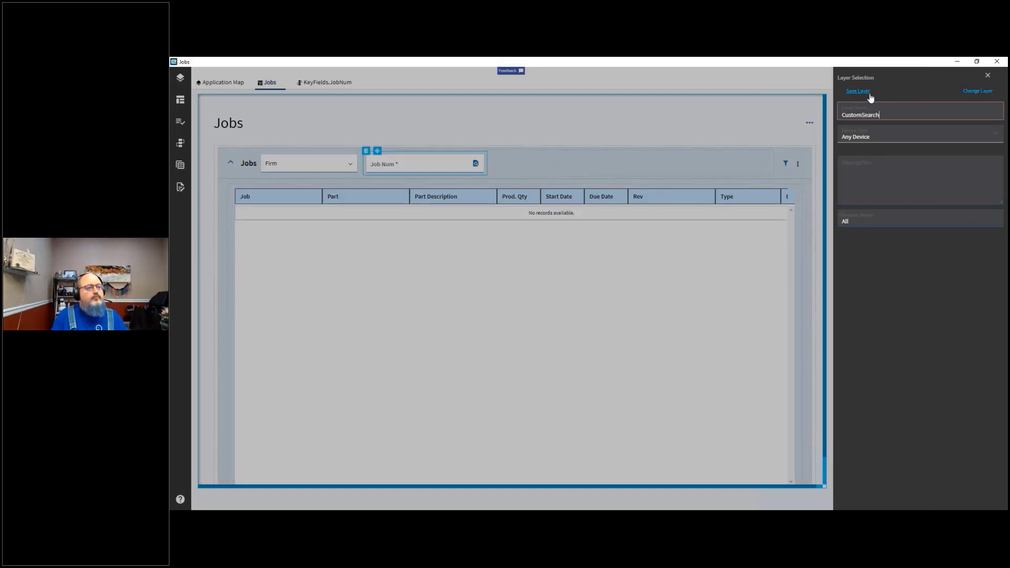
left_click(855, 93)
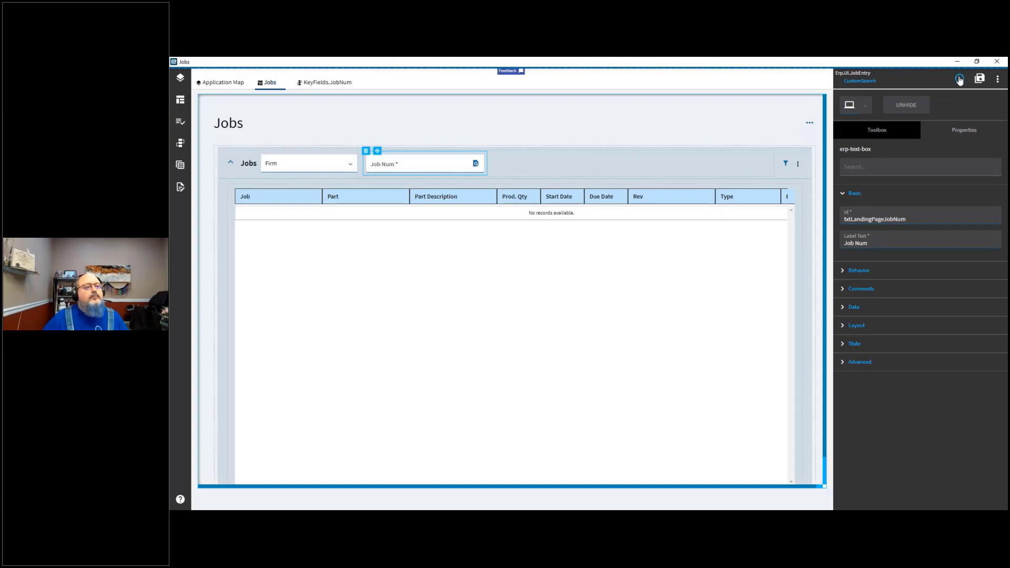
Step: Preview the Jobs page, open the Job Num search and review its Search Type options, then close the preview
left_click(959, 79)
left_click(960, 80)
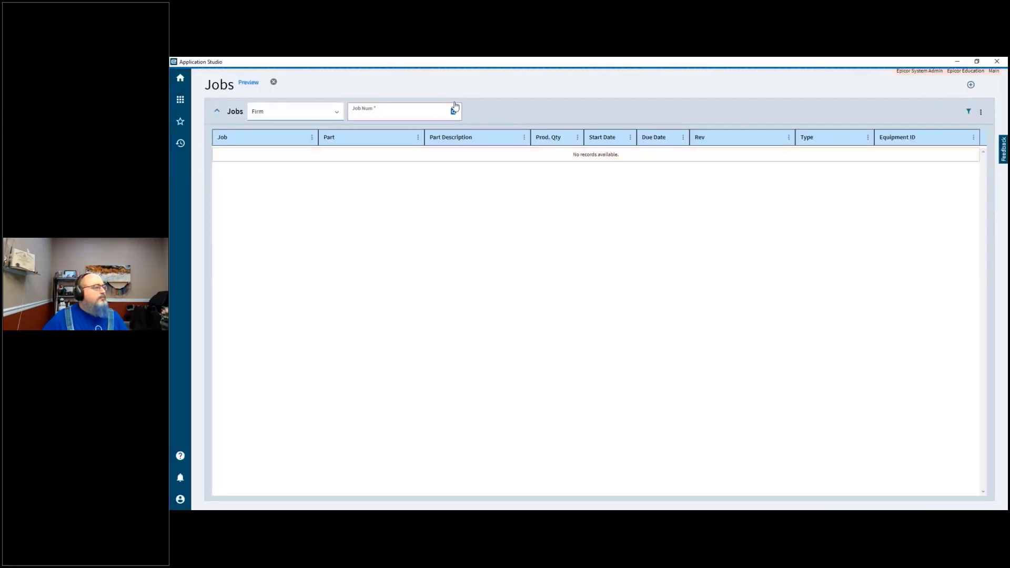
left_click(453, 111)
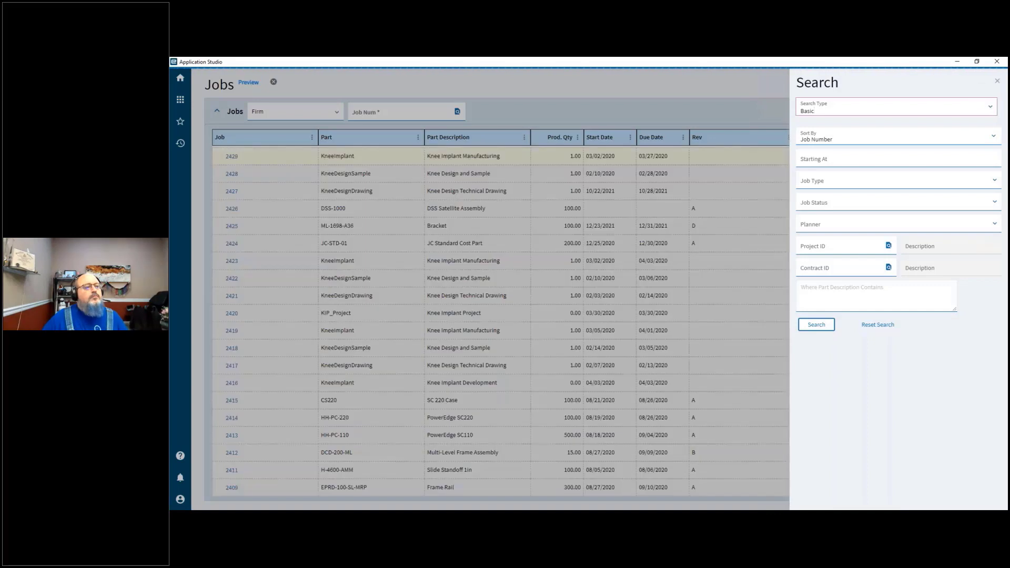
left_click(815, 111)
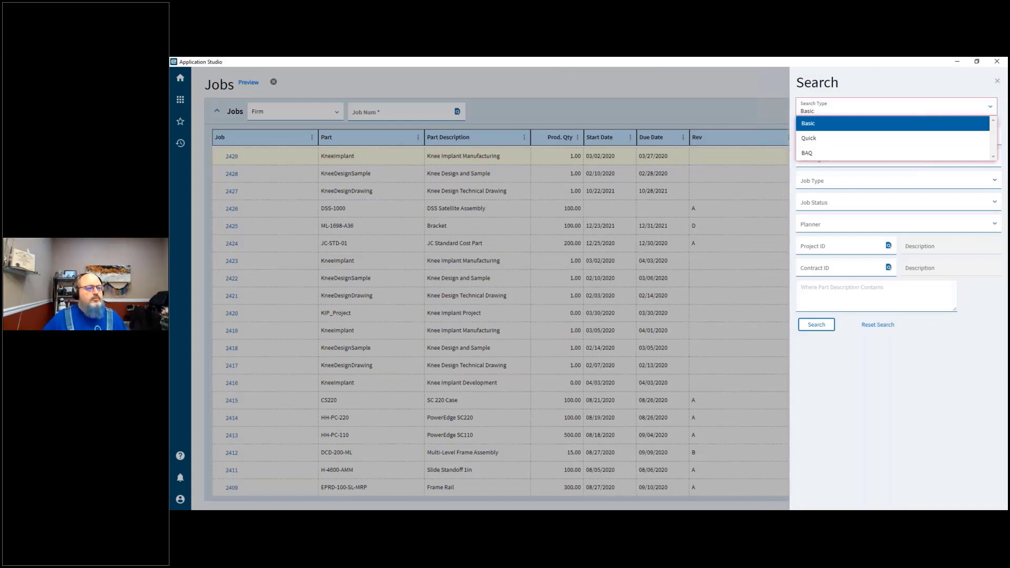
key("Escape")
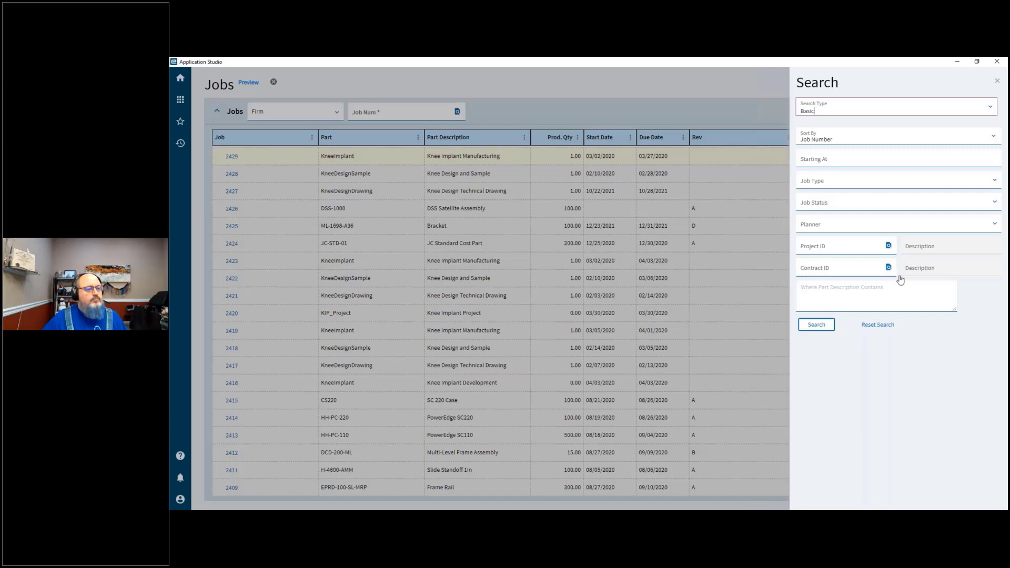
left_click(998, 84)
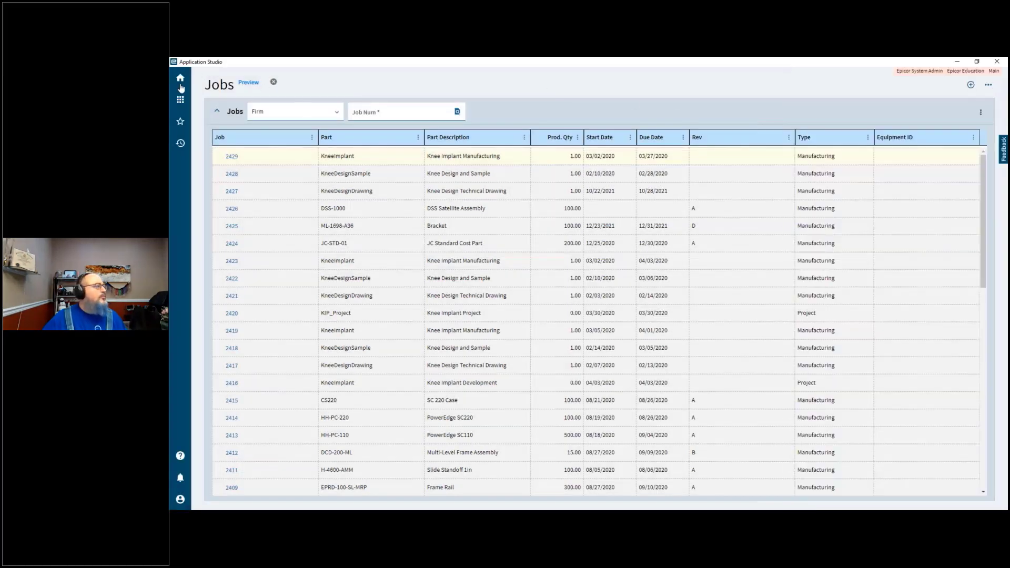
left_click(274, 82)
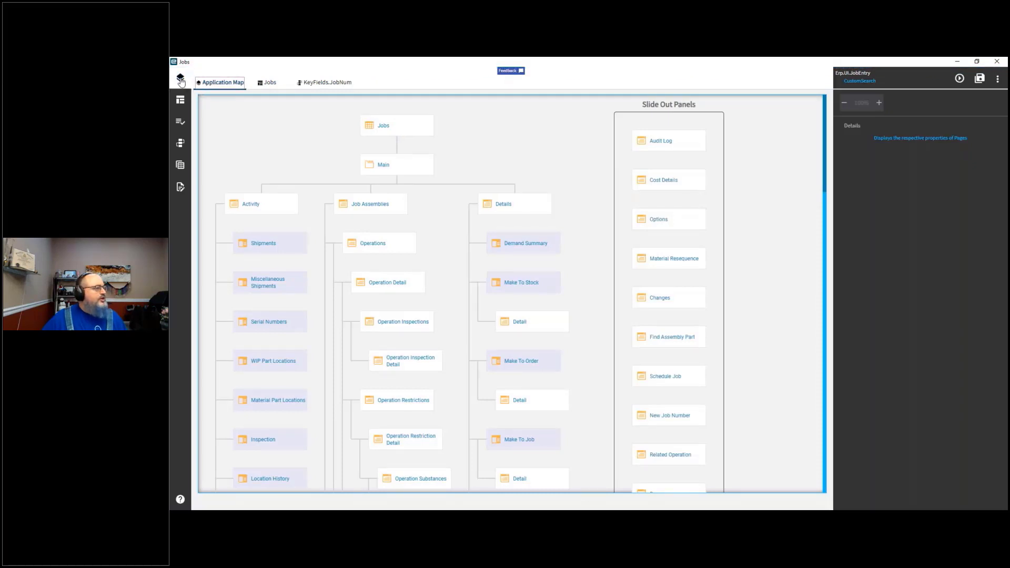
Step: Browse the layout tree under Jobs and Main and open the Find Assembly Part layout
left_click(179, 101)
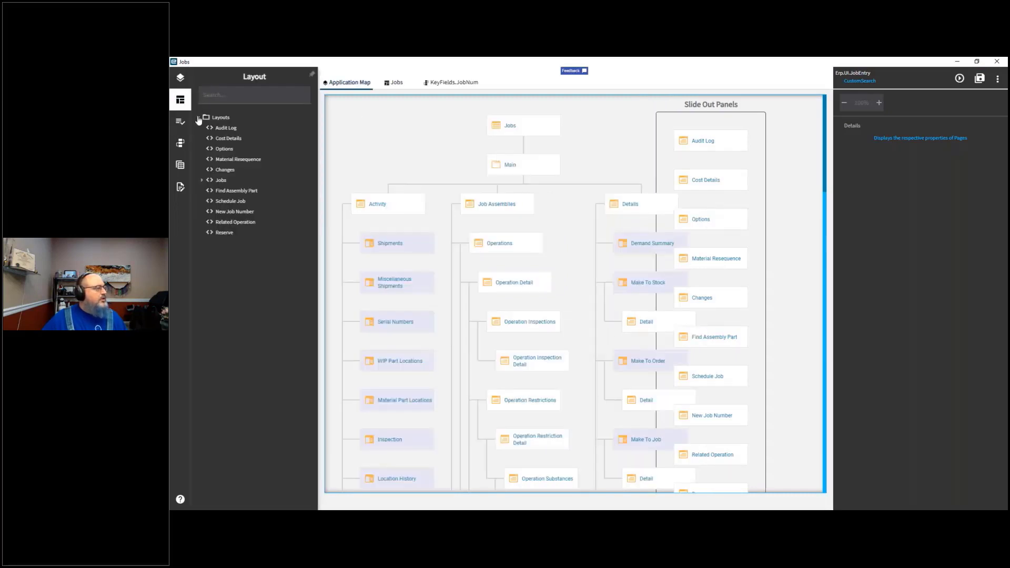
left_click(201, 181)
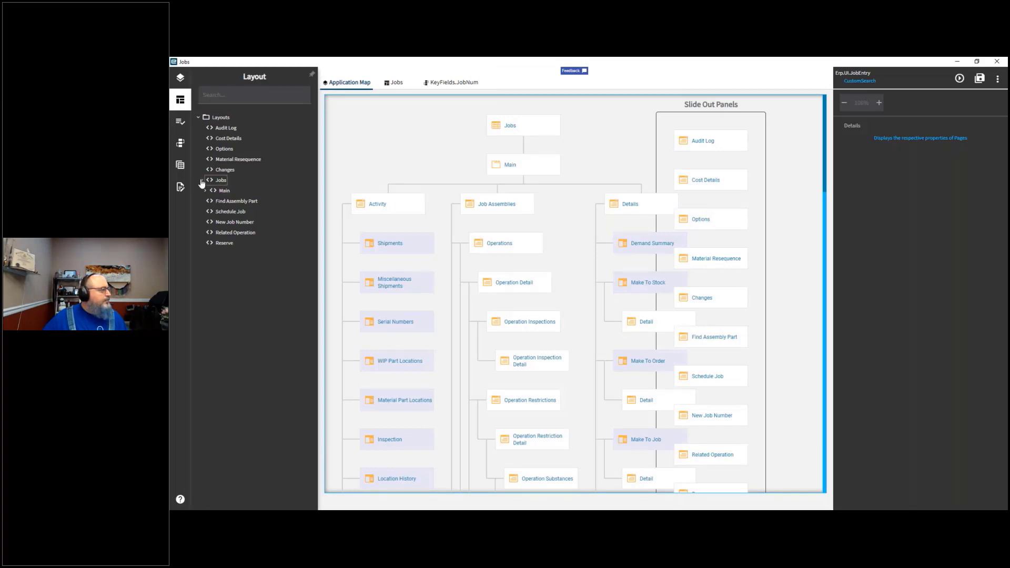
left_click(205, 191)
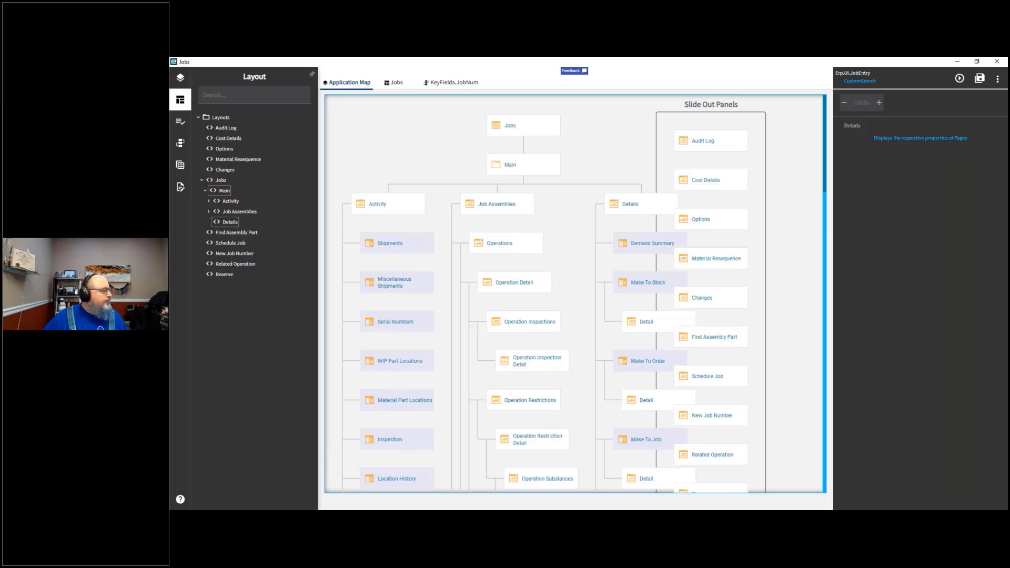
left_click(207, 232)
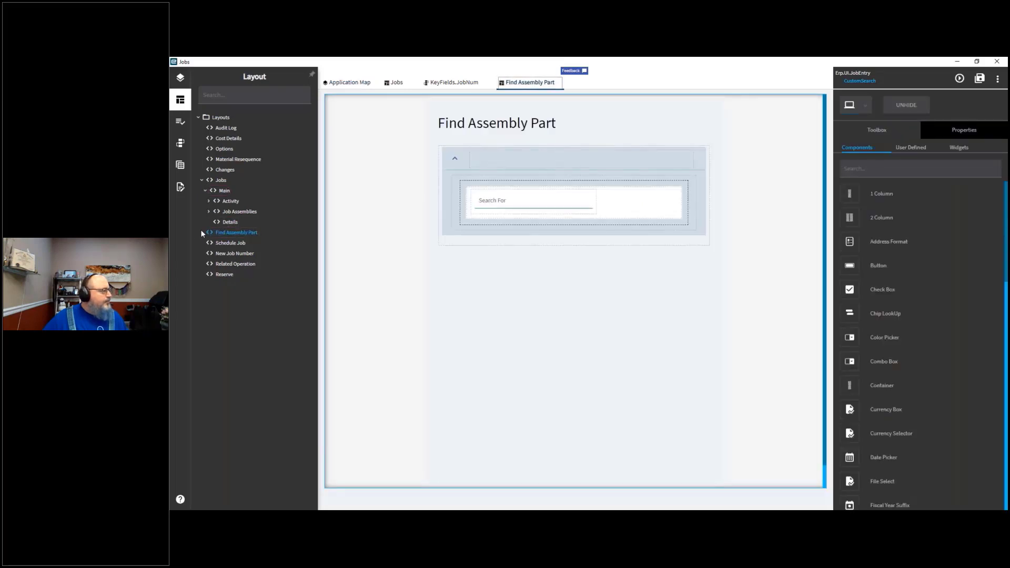
left_click(198, 119)
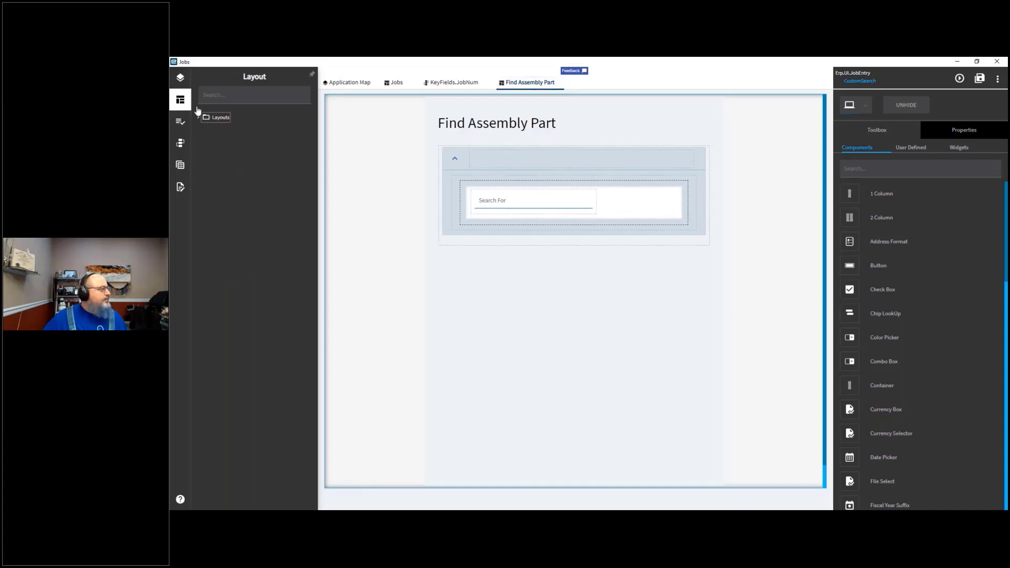
left_click(183, 101)
left_click(182, 80)
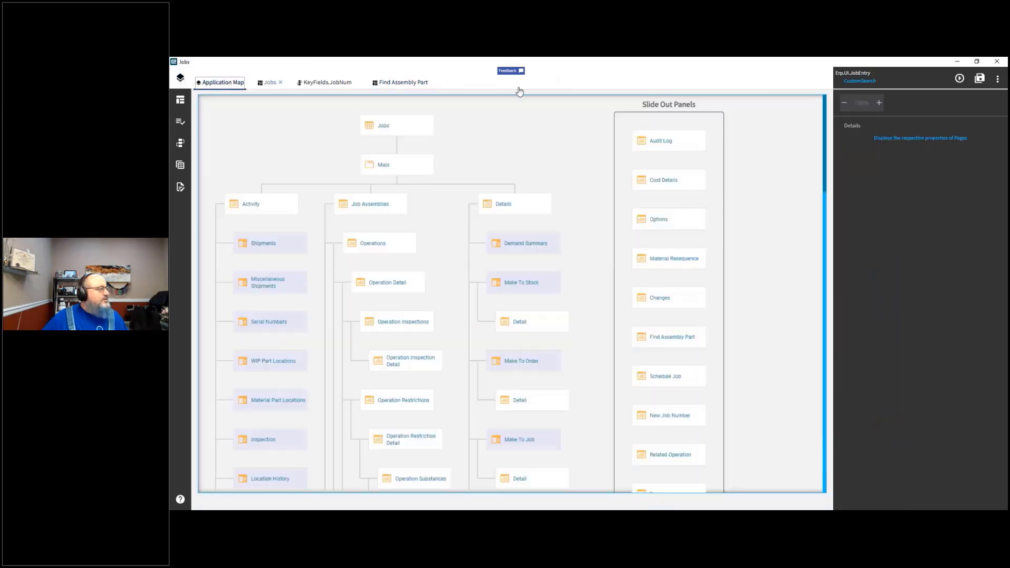
Step: Close the Find Assembly Part, KeyFields.JobNum and Jobs editor tabs
left_click(432, 82)
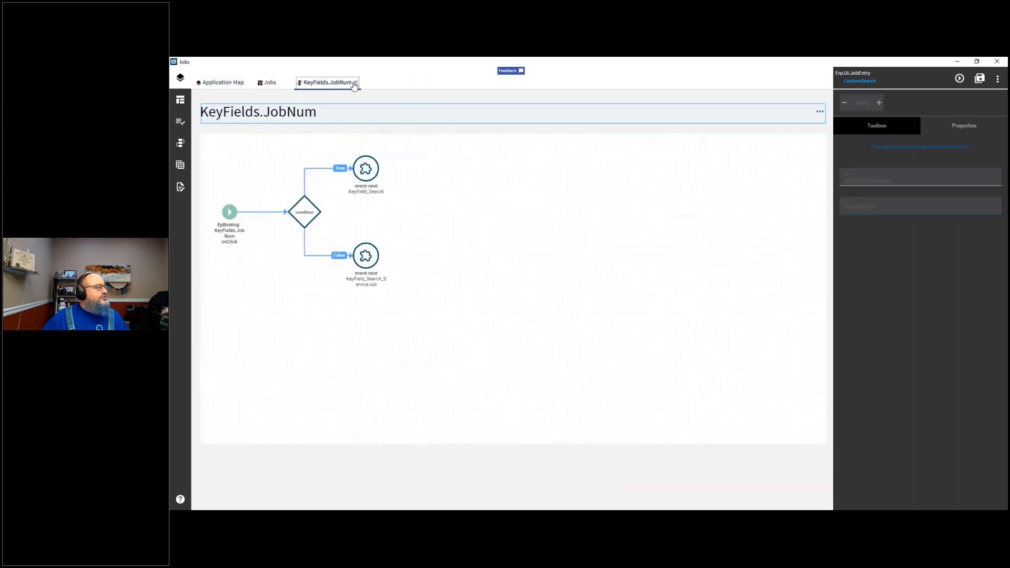
left_click(356, 83)
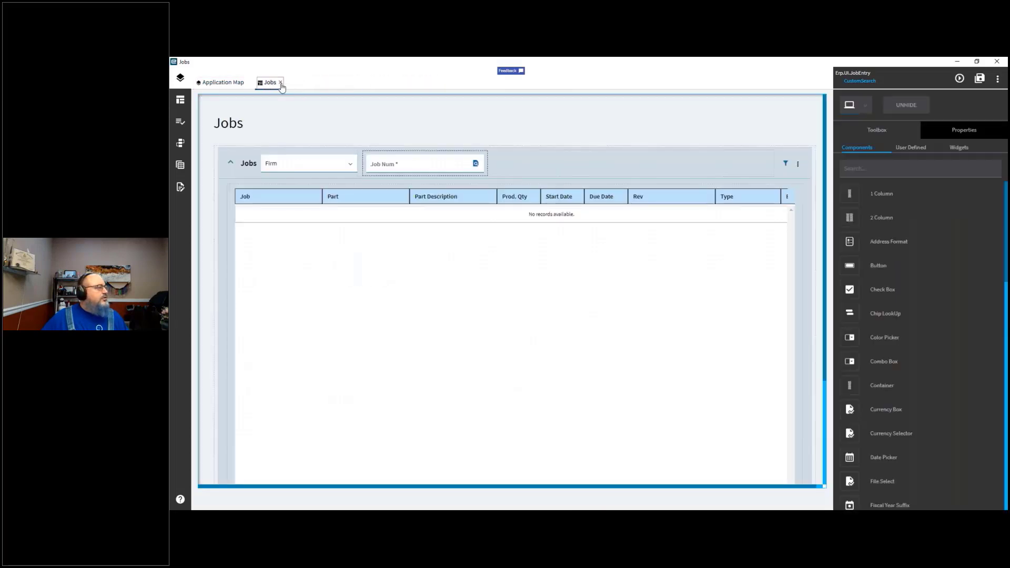
left_click(281, 83)
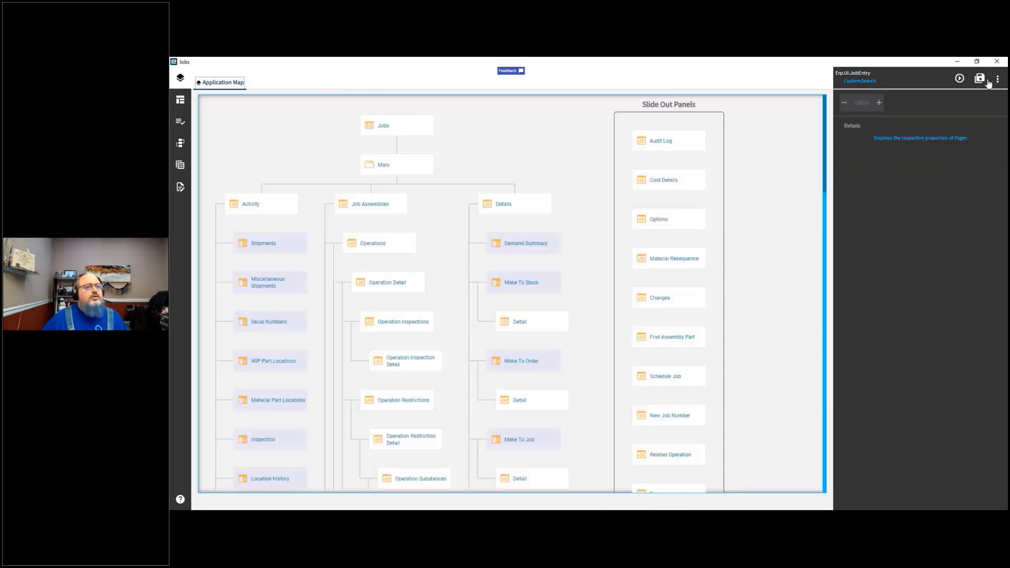
left_click(998, 80)
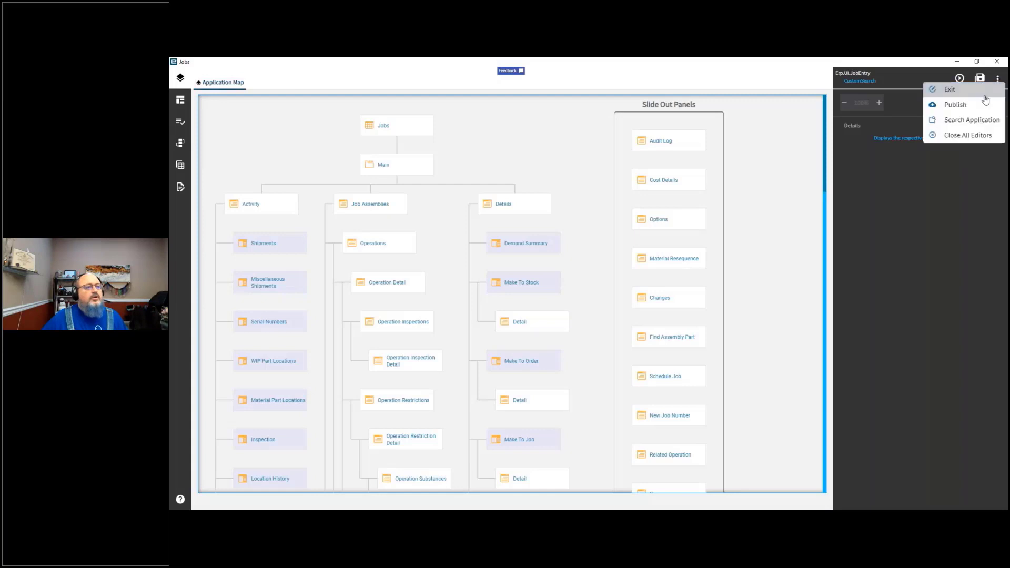
left_click(953, 121)
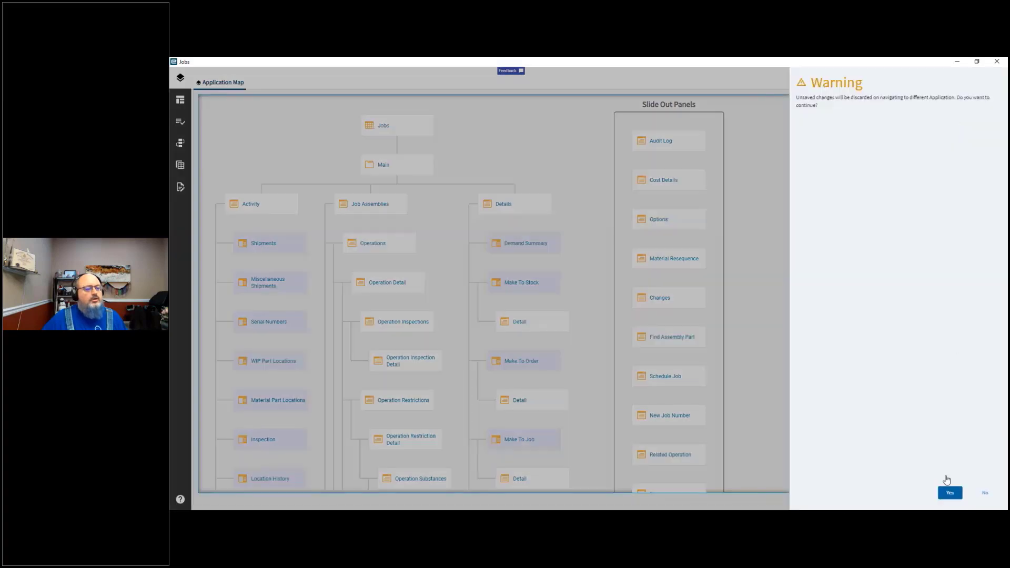
left_click(950, 493)
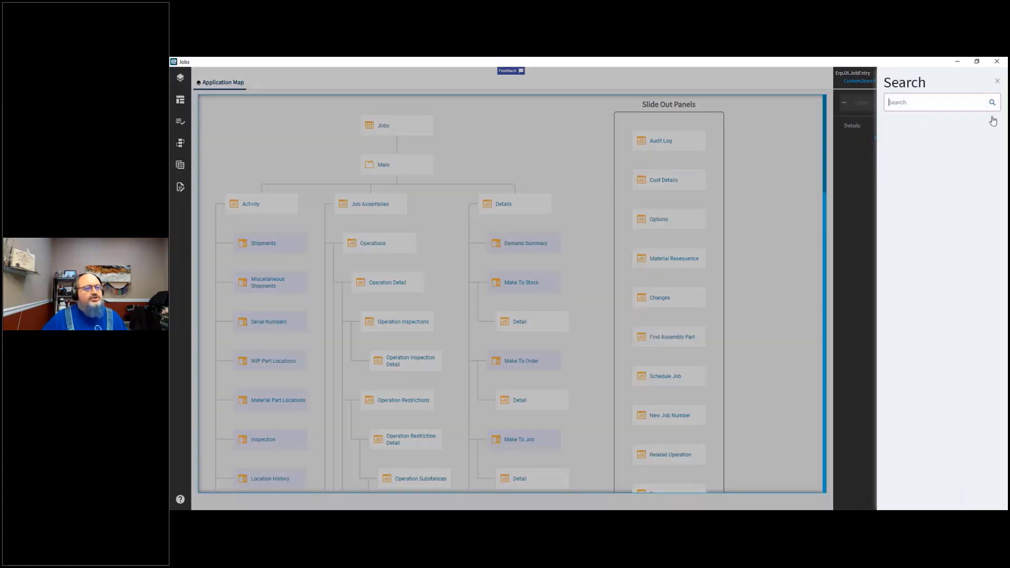
left_click(999, 84)
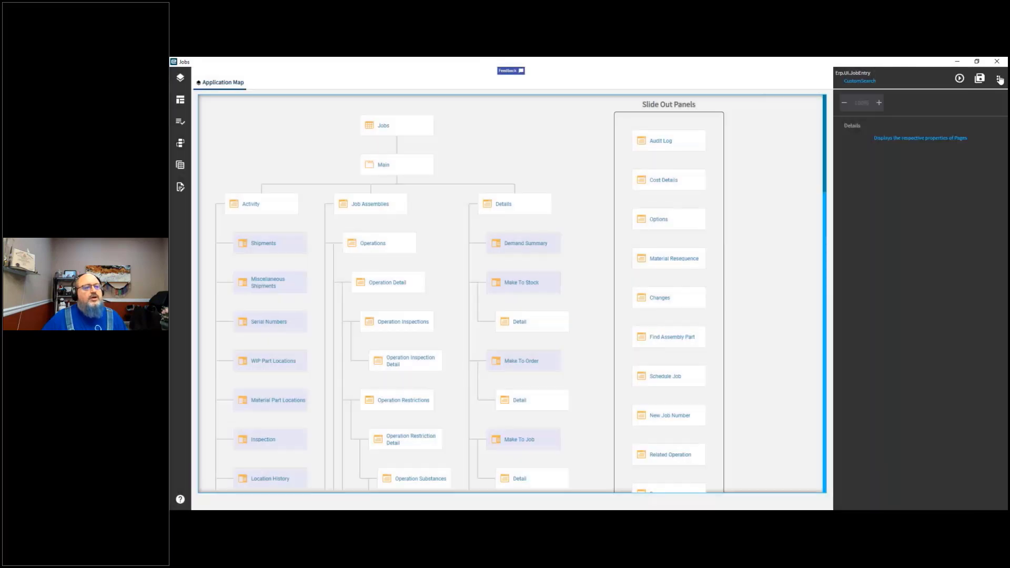
Step: Exit the application editor, discarding unsaved changes
left_click(999, 79)
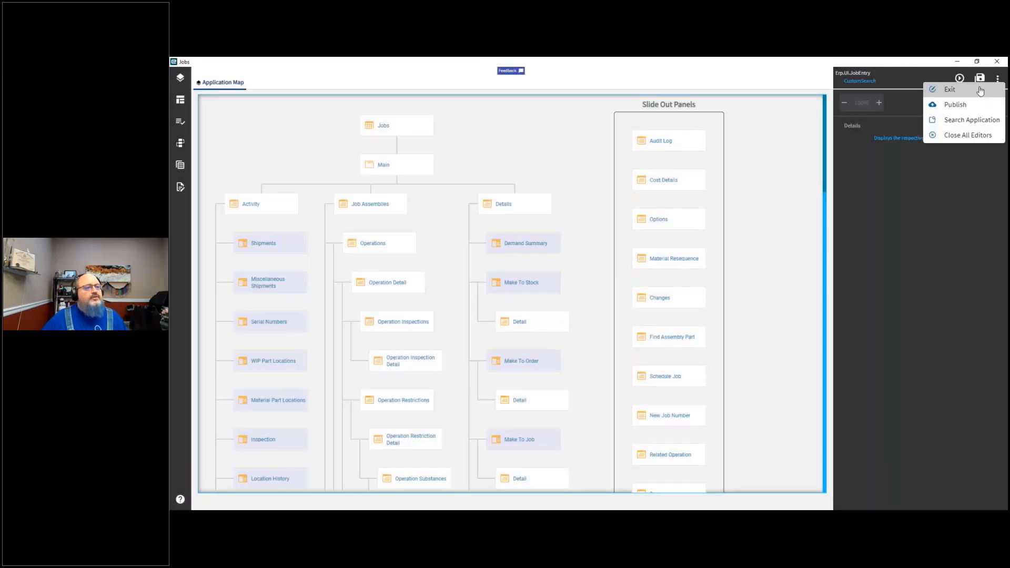
left_click(981, 91)
left_click(942, 493)
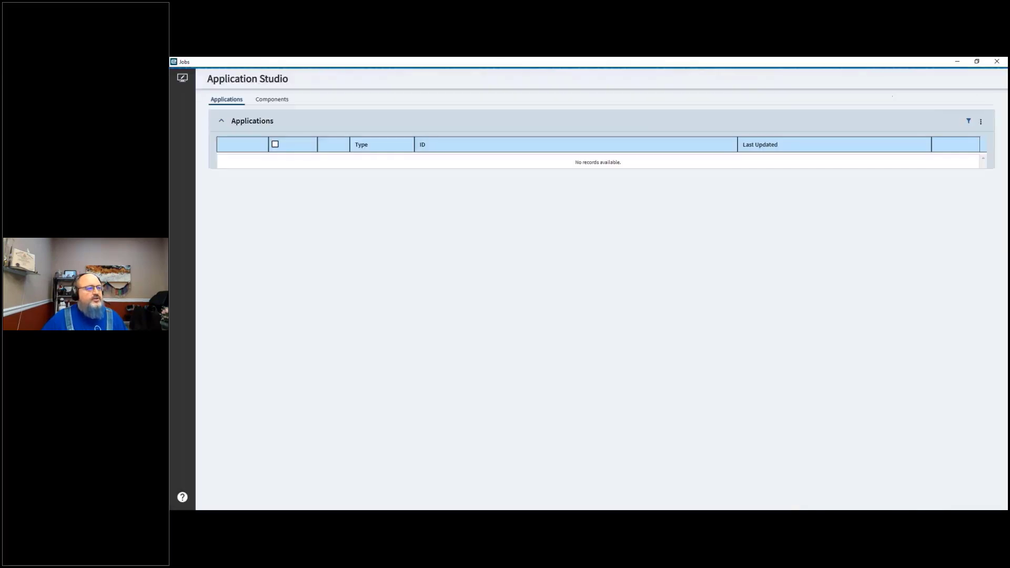
Step: Filter the Applications list by ID for job and browse the job-related applications
left_click(963, 123)
left_click(433, 184)
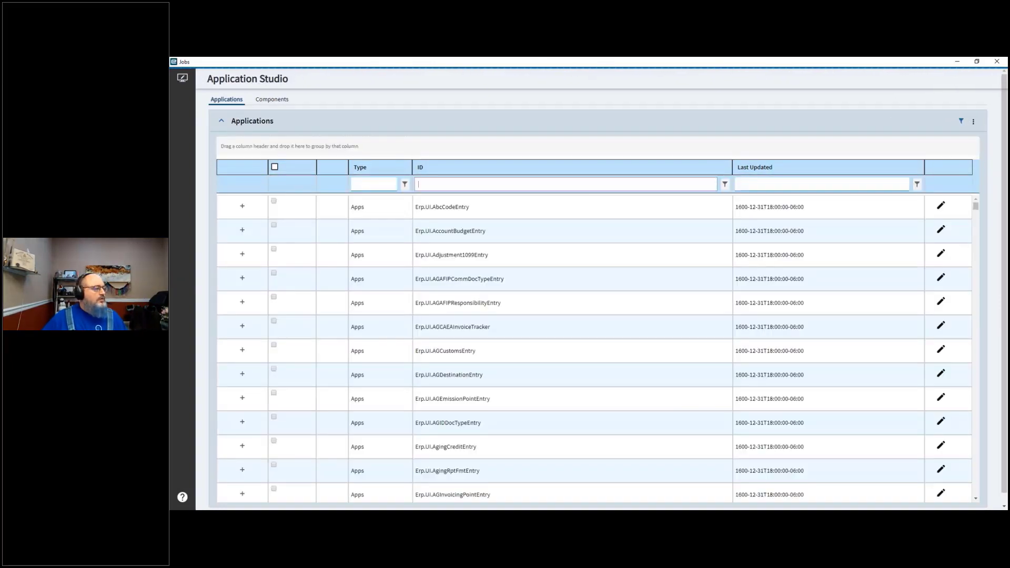
type("jobsea")
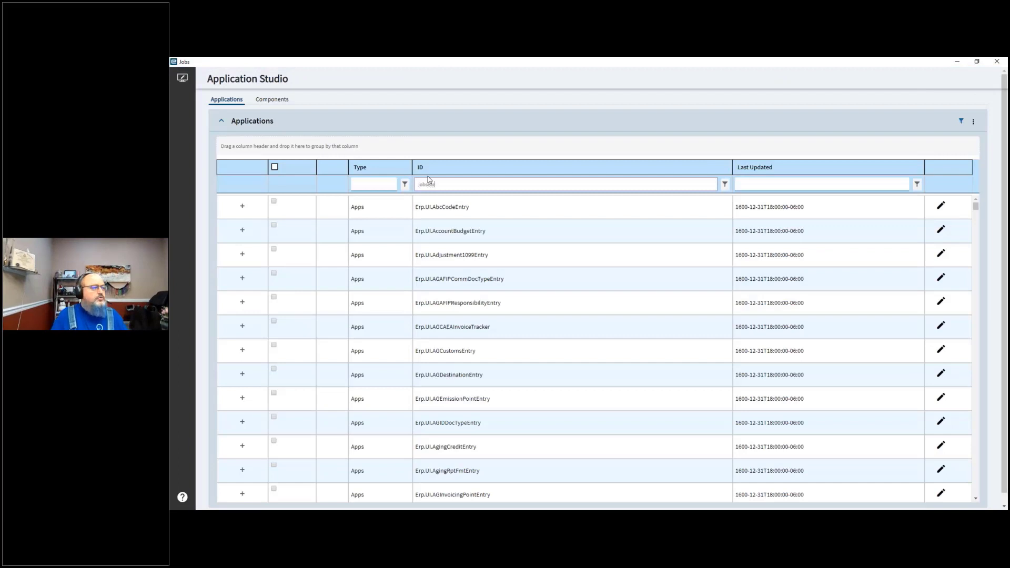
type("r")
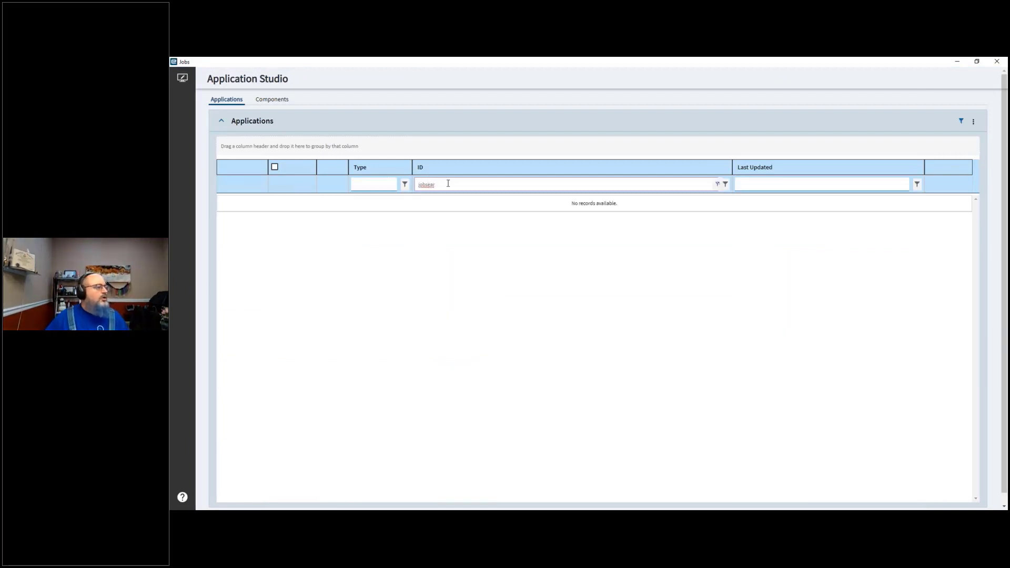
key("BackSpace")
key("BackSpace")
key("BackSpace")
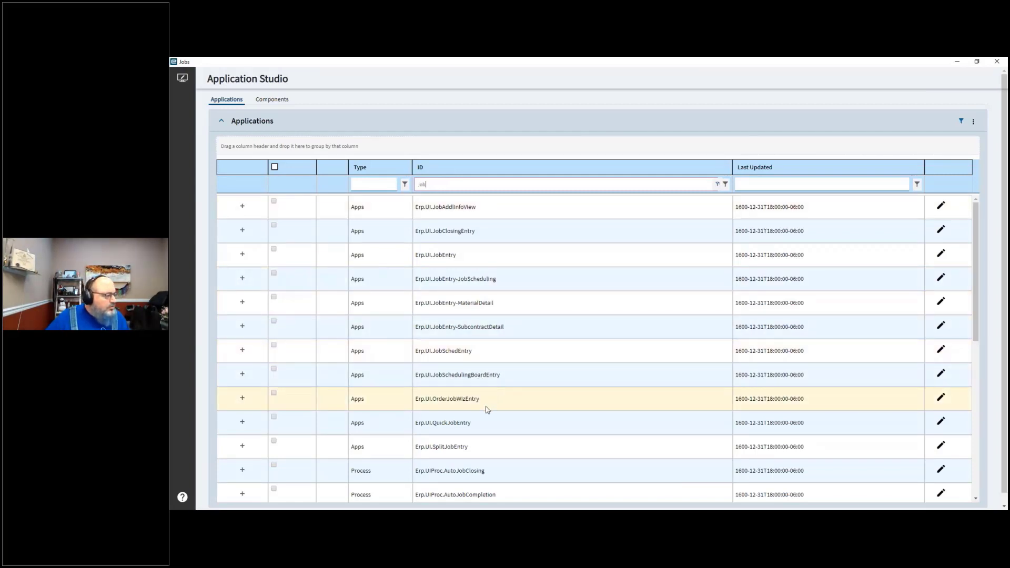
scroll(507, 475, "down", 1)
scroll(508, 475, "down", 4)
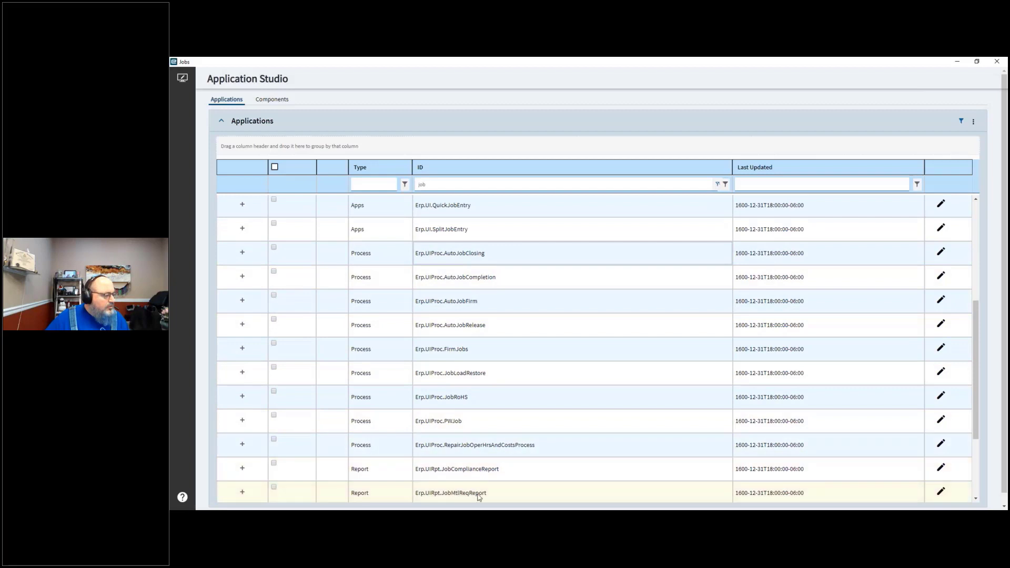
scroll(516, 492, "down", 2)
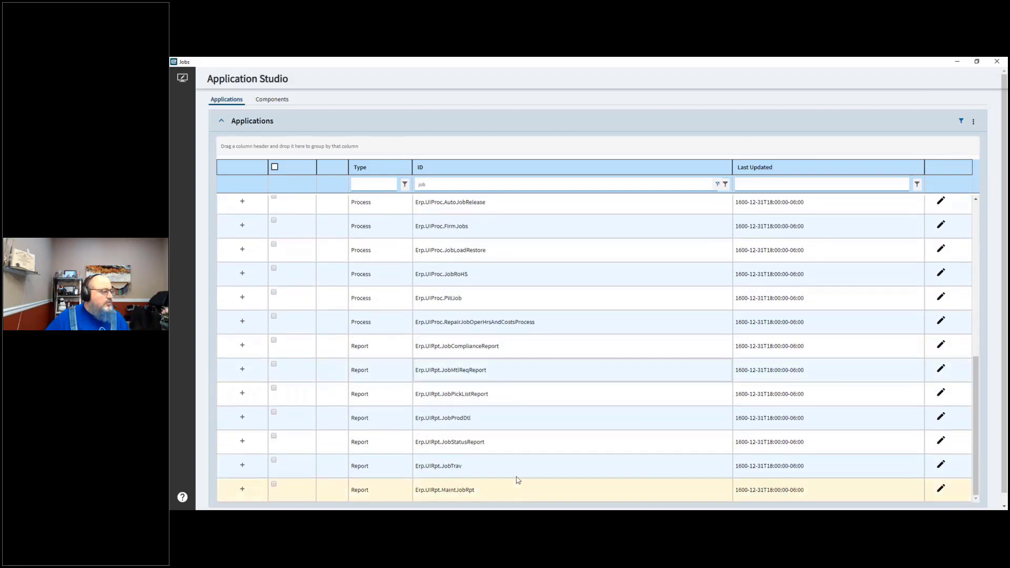
Step: Re-enter job as the Applications ID filter and expand the Erp.UI.JobEntry row to view its layers
scroll(528, 463, "down", 1)
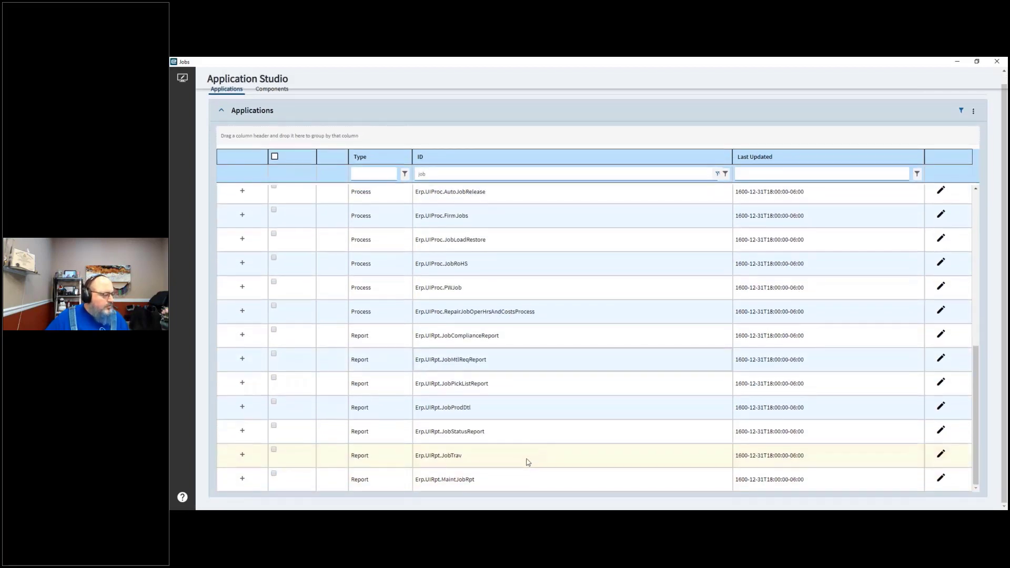
scroll(527, 461, "up", 6)
left_click_drag(447, 173, 365, 177)
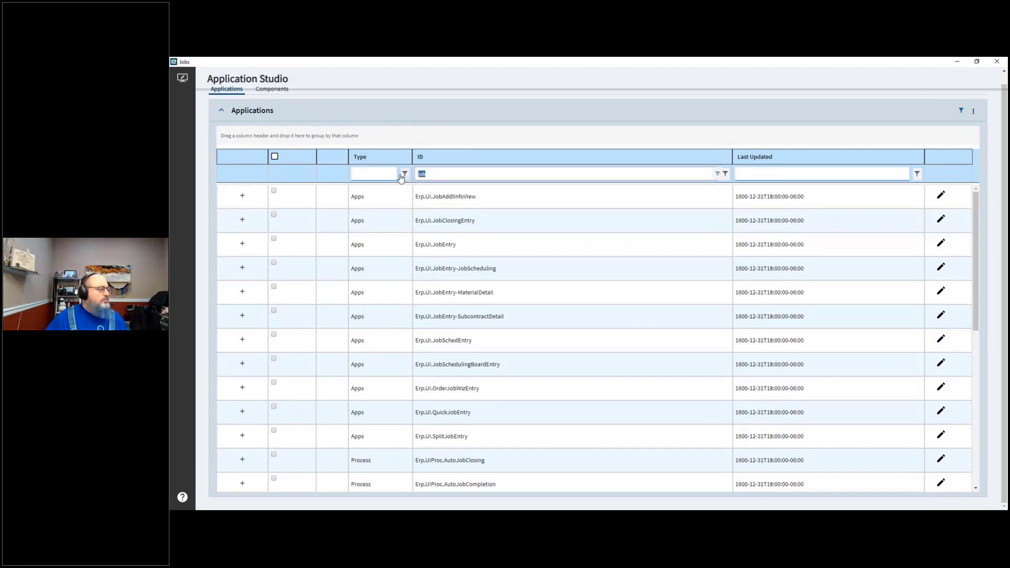
key("BackSpace")
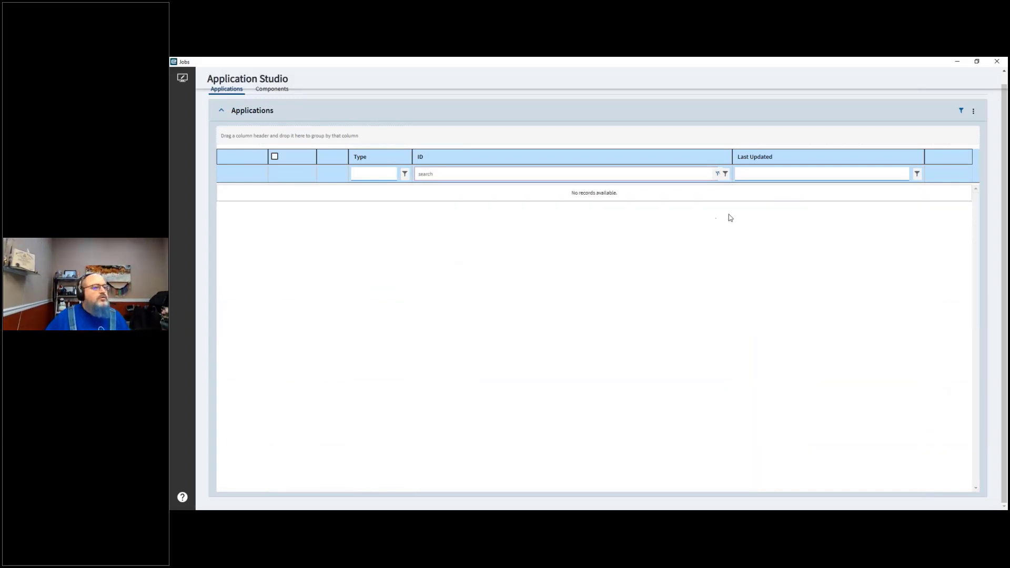
key("BackSpace")
key("BackSpace")
key("BackSpace")
key("BackSpace")
key("BackSpace")
key("BackSpace")
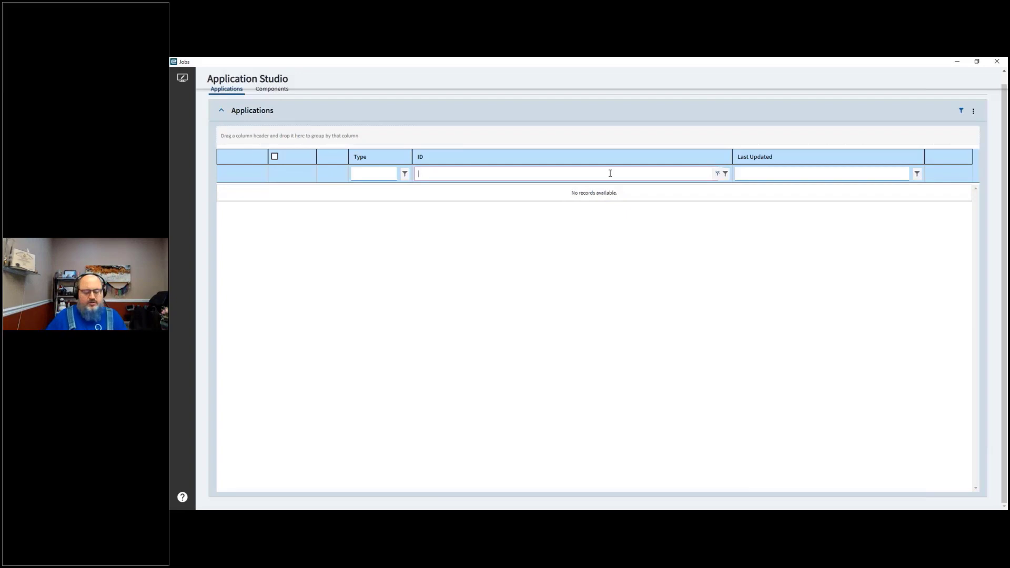
type("job")
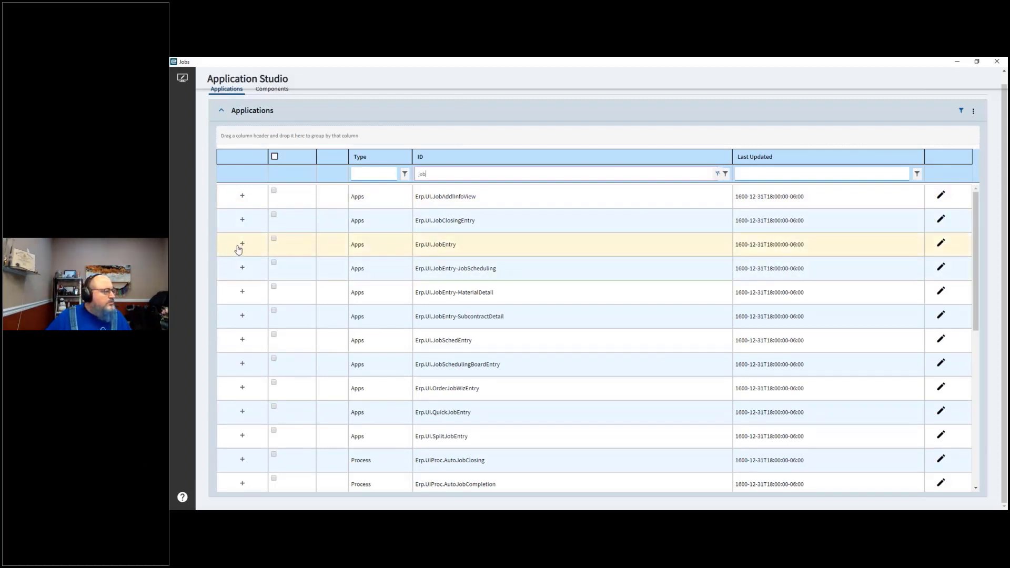
left_click(243, 244)
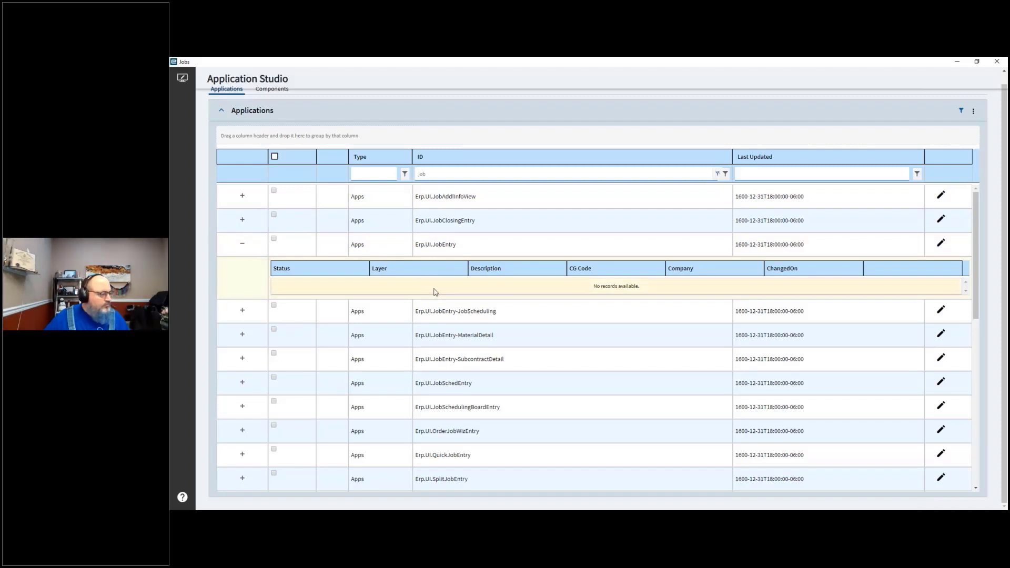
Step: Open the Erp.UI.JobEntry application in the designer
scroll(435, 292, "down", 3)
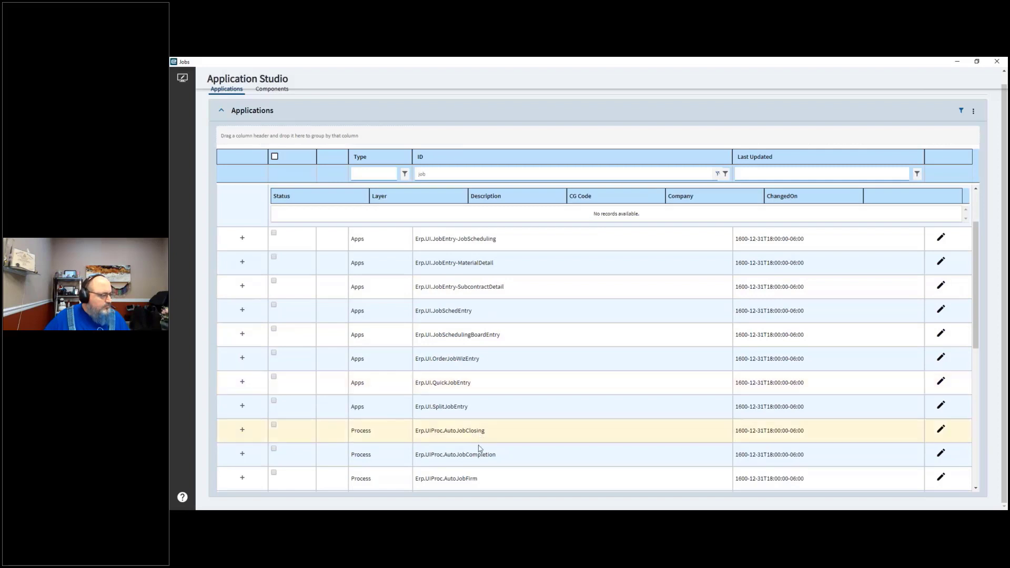
scroll(494, 445, "down", 10)
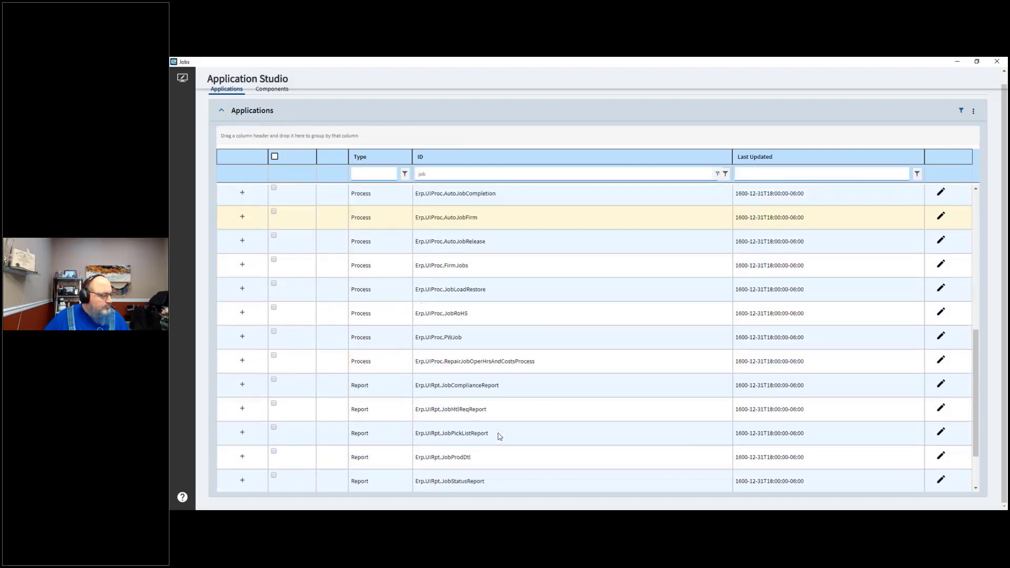
scroll(500, 437, "down", 3)
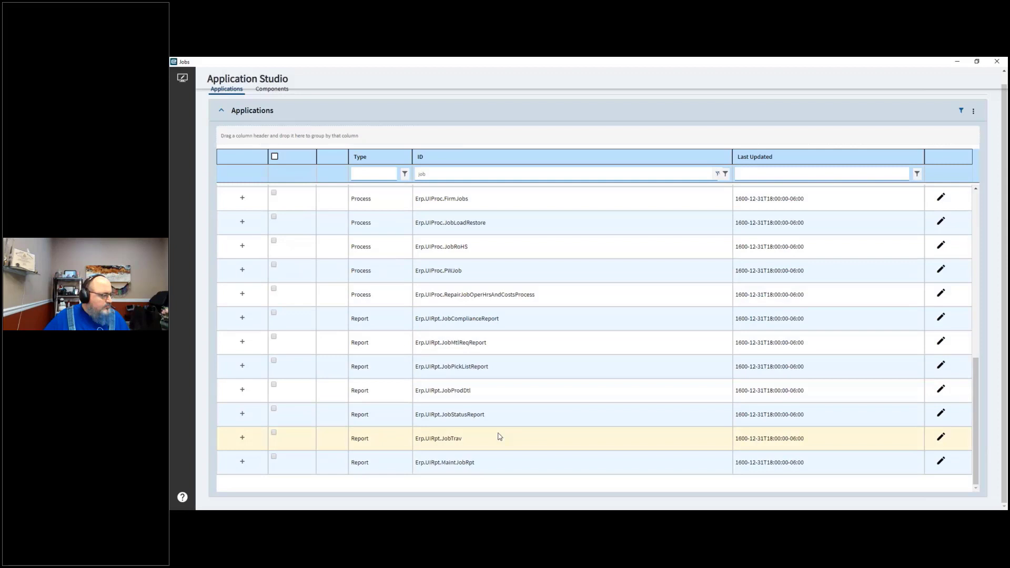
scroll(498, 435, "up", 12)
scroll(535, 379, "up", 2)
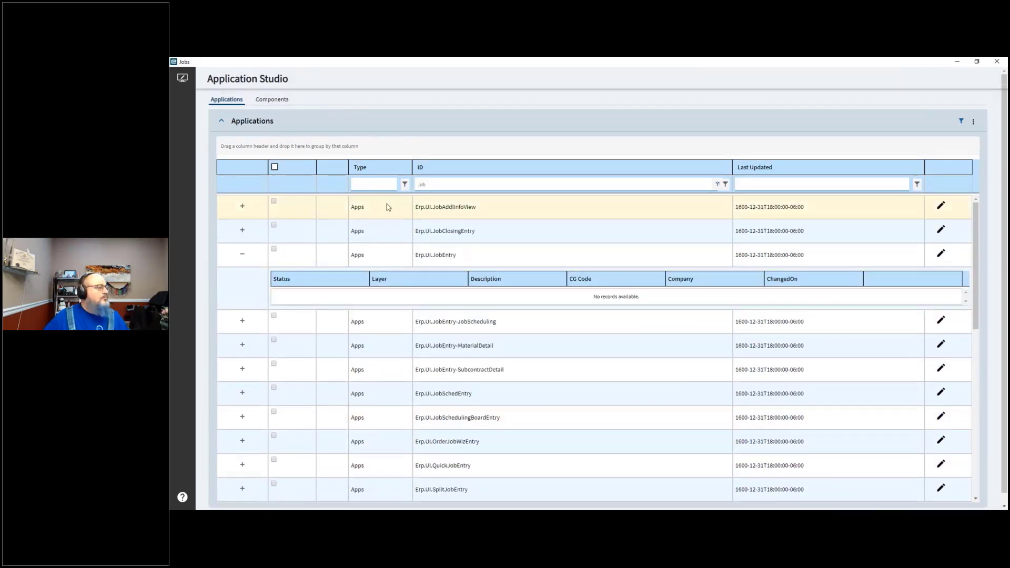
left_click(941, 253)
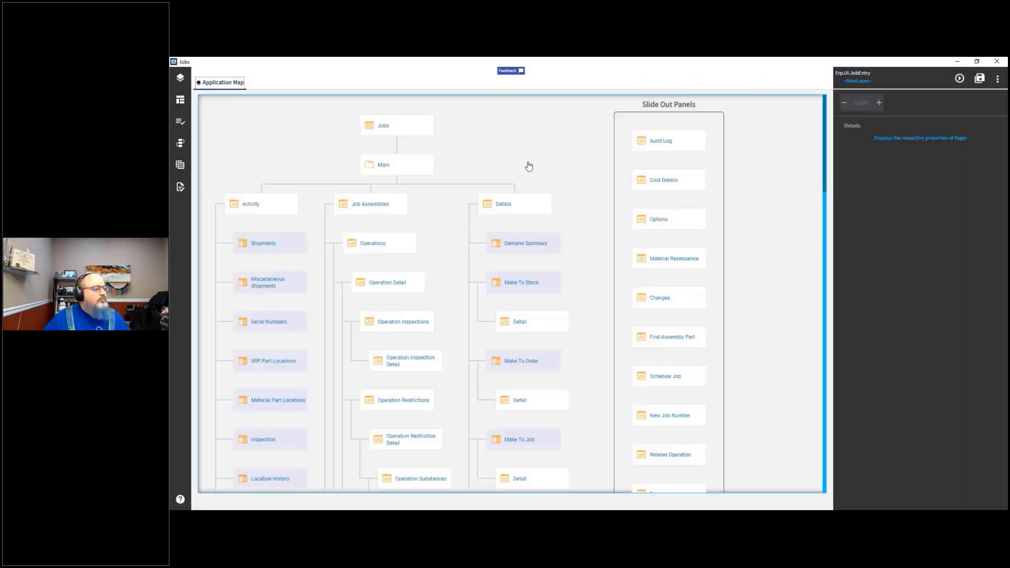
Step: Scroll through the Application Map to review all Job Entry pages and slide-out panels
scroll(528, 166, "down", 3)
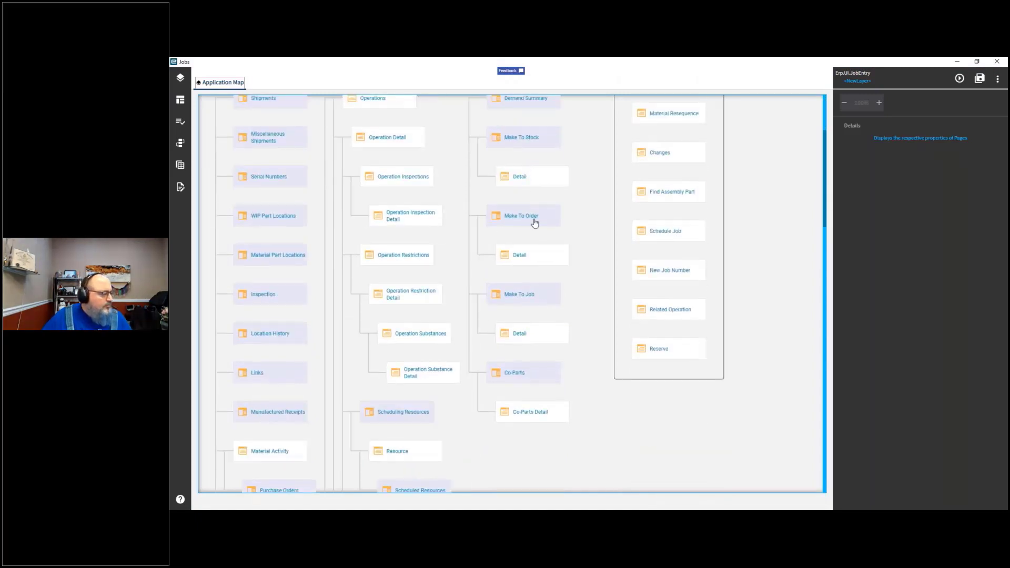
scroll(535, 222, "down", 6)
scroll(538, 252, "down", 8)
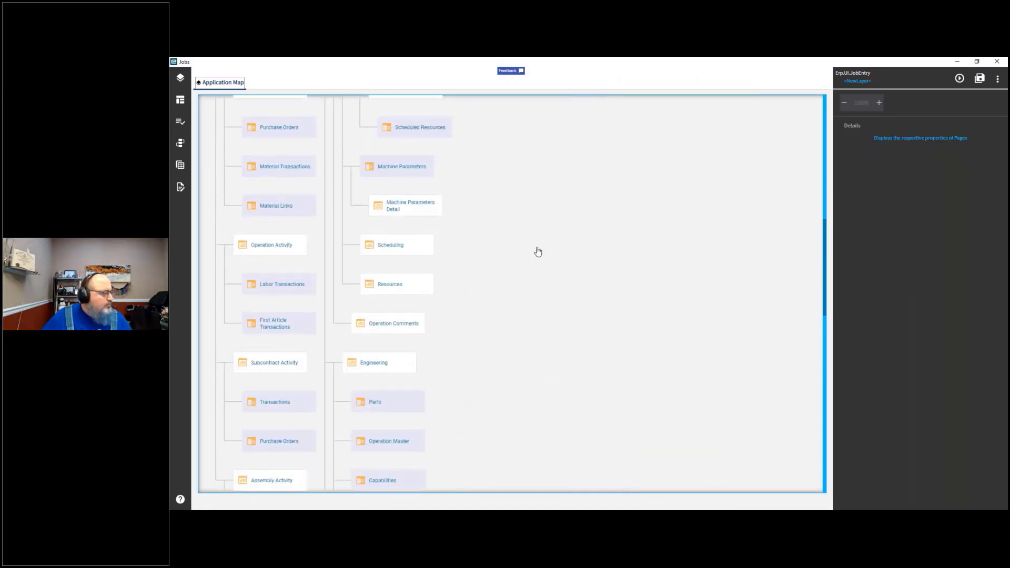
scroll(538, 251, "down", 7)
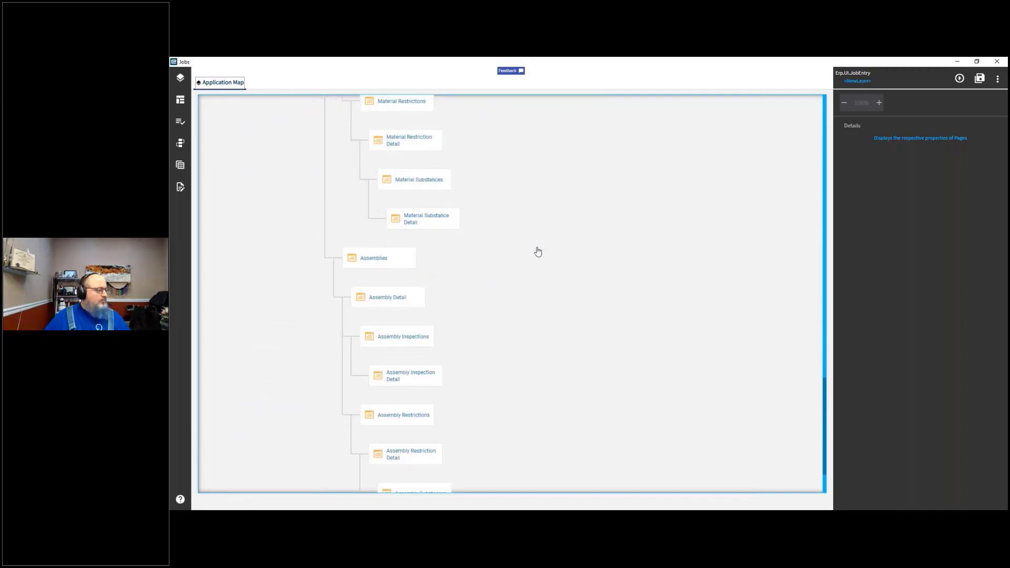
scroll(537, 250, "down", 2)
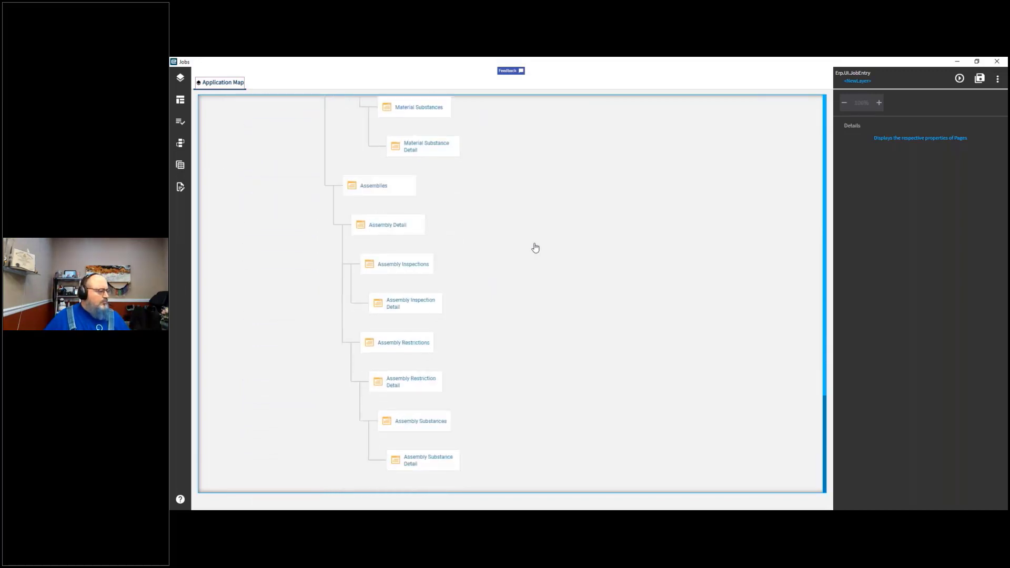
scroll(535, 247, "up", 9)
scroll(535, 247, "down", 10)
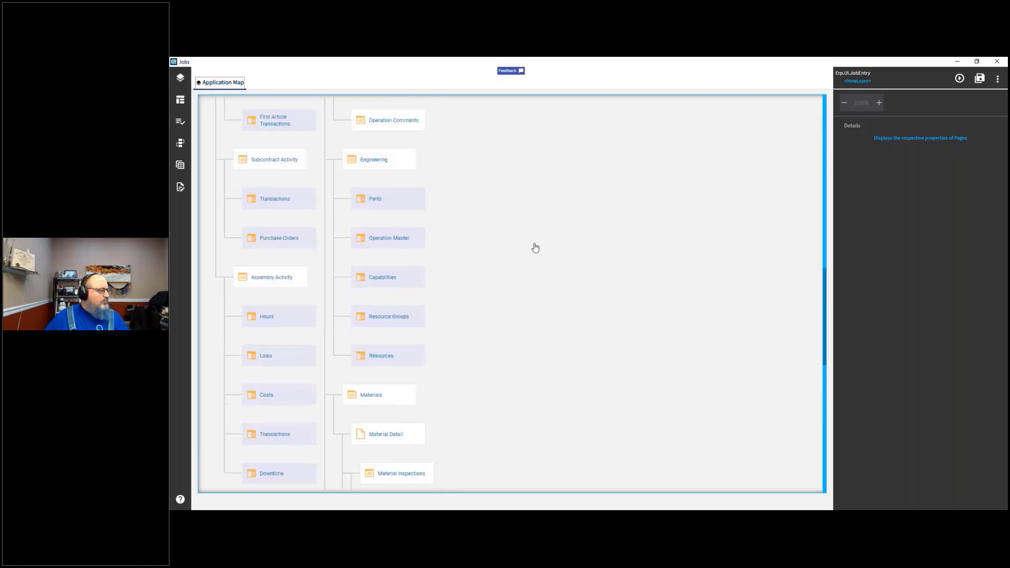
scroll(535, 248, "up", 2)
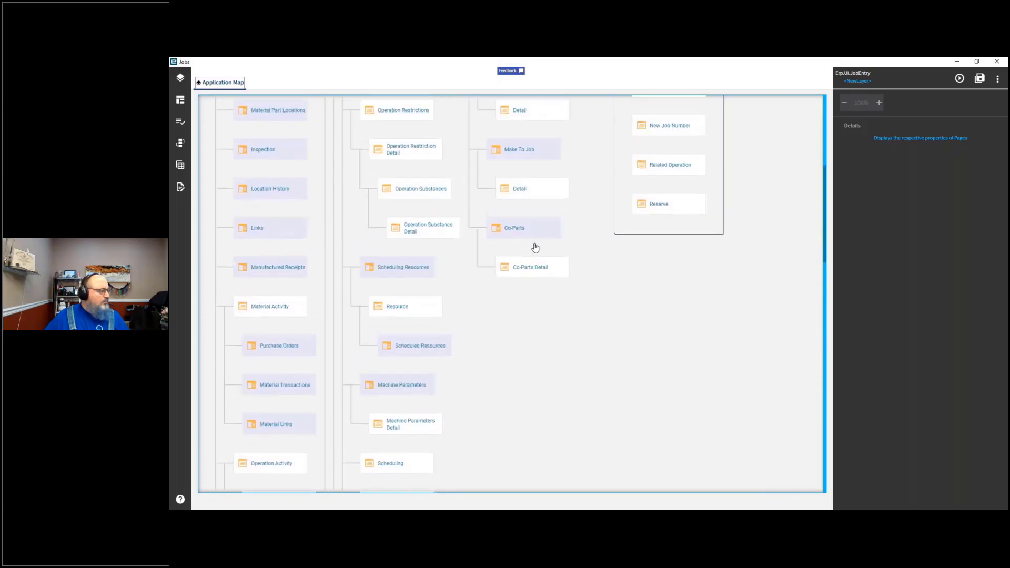
scroll(589, 297, "up", 1)
scroll(589, 298, "up", 3)
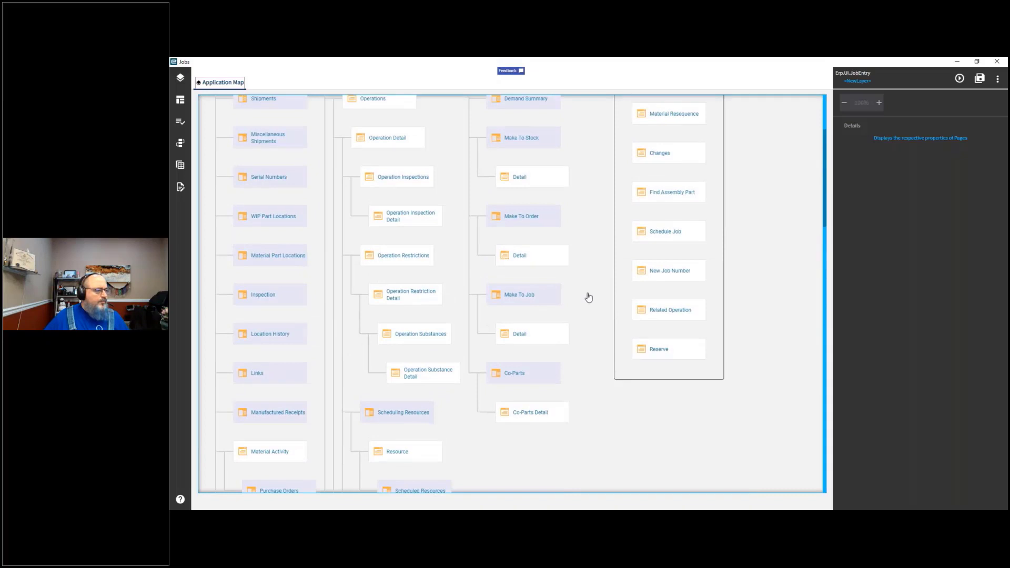
scroll(589, 298, "up", 4)
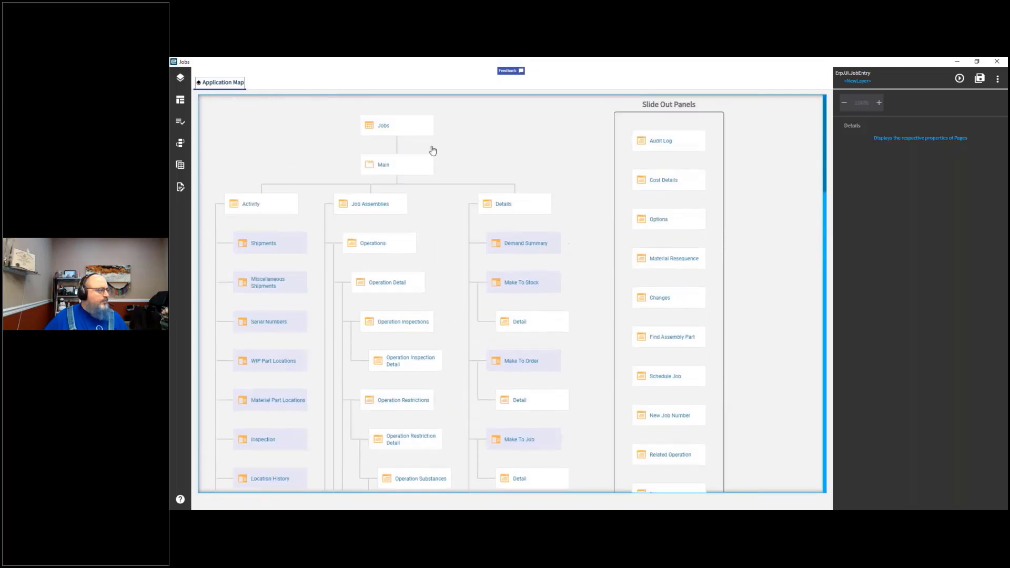
Step: Select the Main page and then the Jobs page in the map and review their properties
left_click(391, 168)
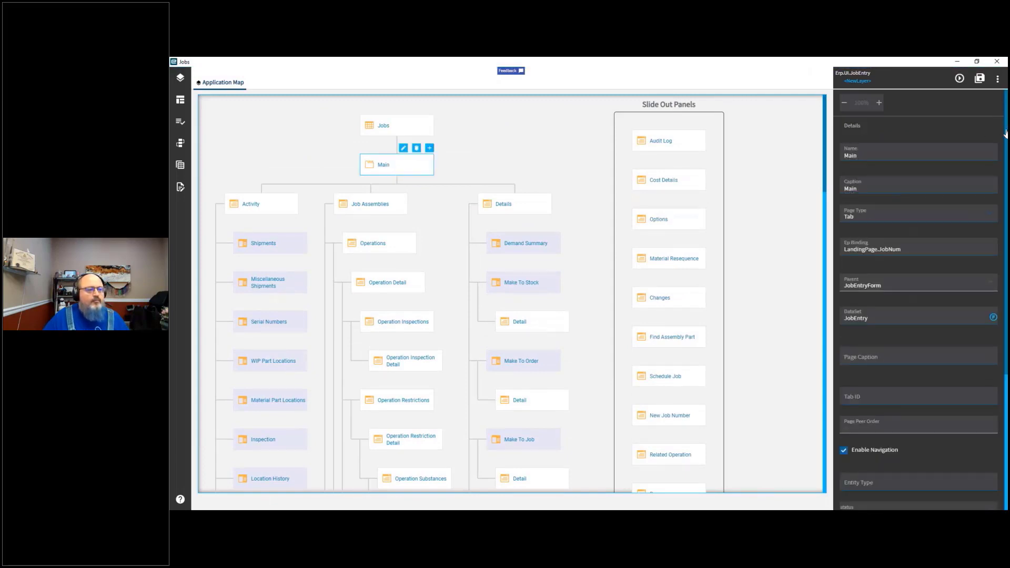
scroll(1006, 134, "down", 5)
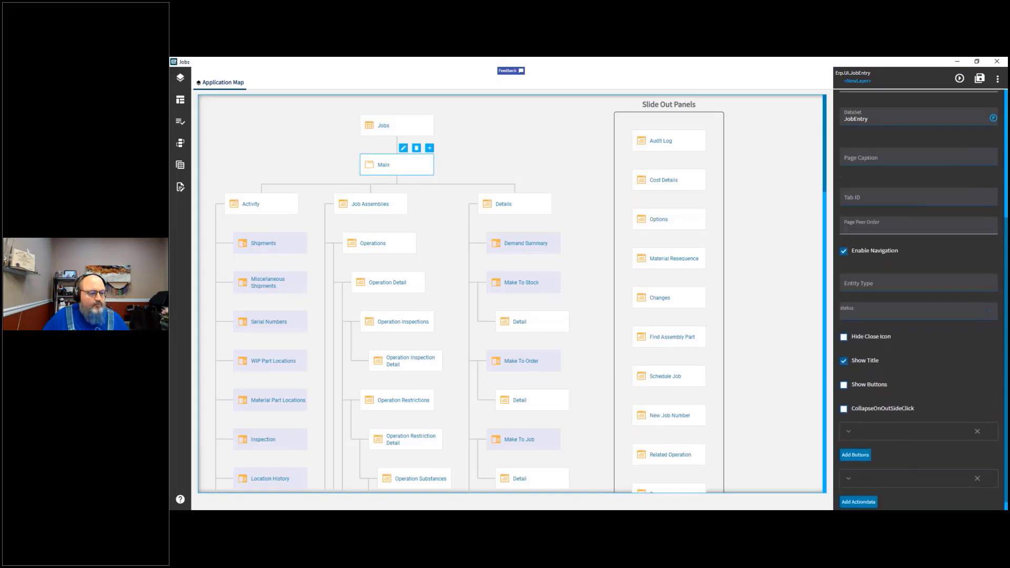
left_click_drag(1006, 262, 1006, 348)
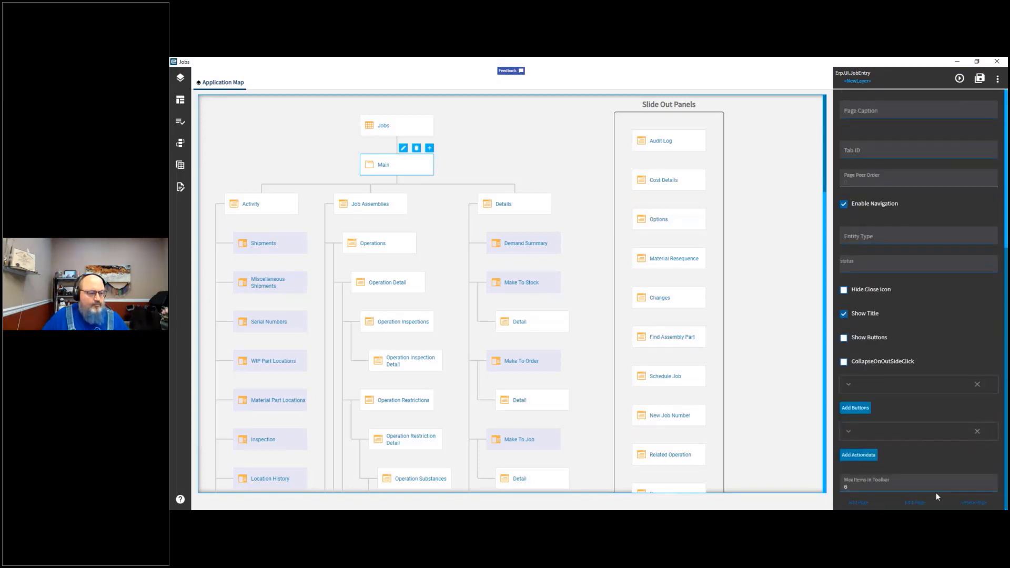
scroll(937, 474, "up", 6)
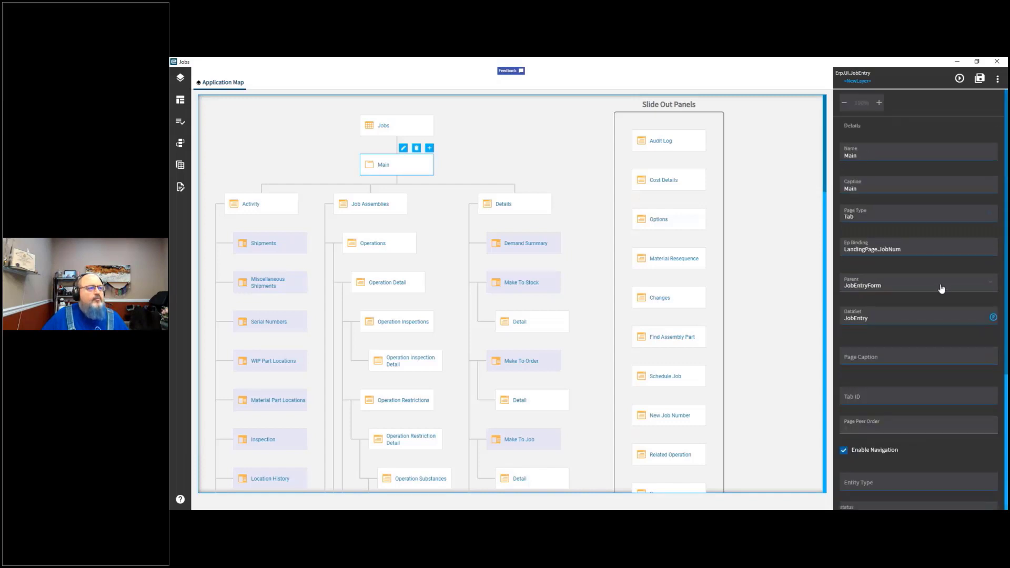
left_click(382, 125)
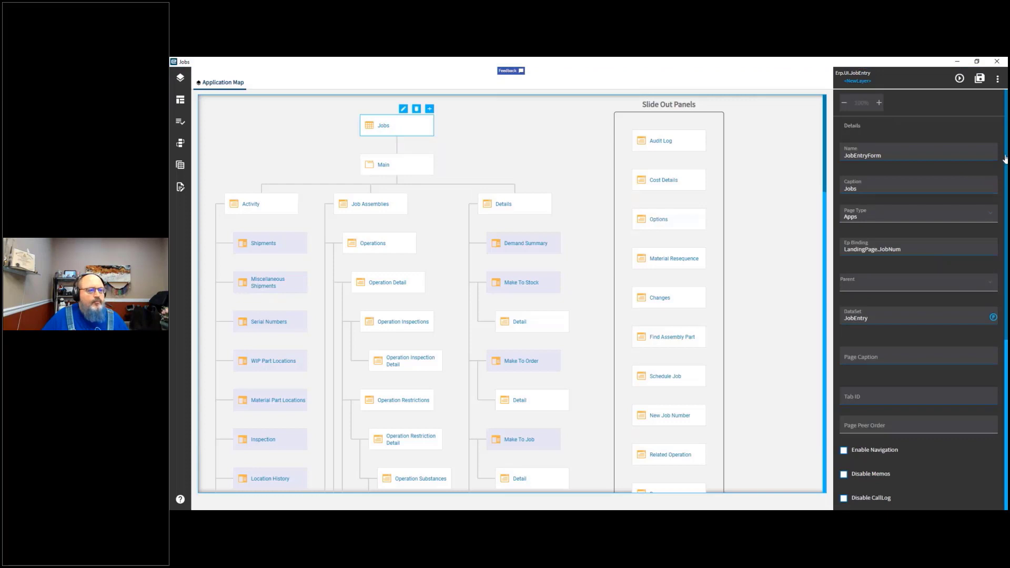
left_click_drag(1005, 160, 992, 258)
scroll(992, 257, "up", 5)
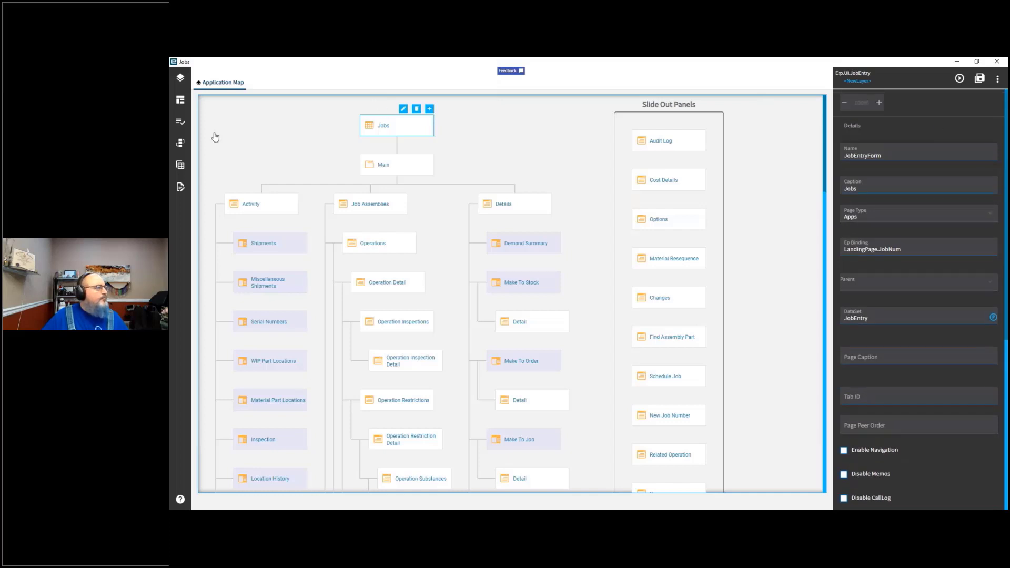
Step: Open the Data Rules panel and search the rules for sea
left_click(174, 101)
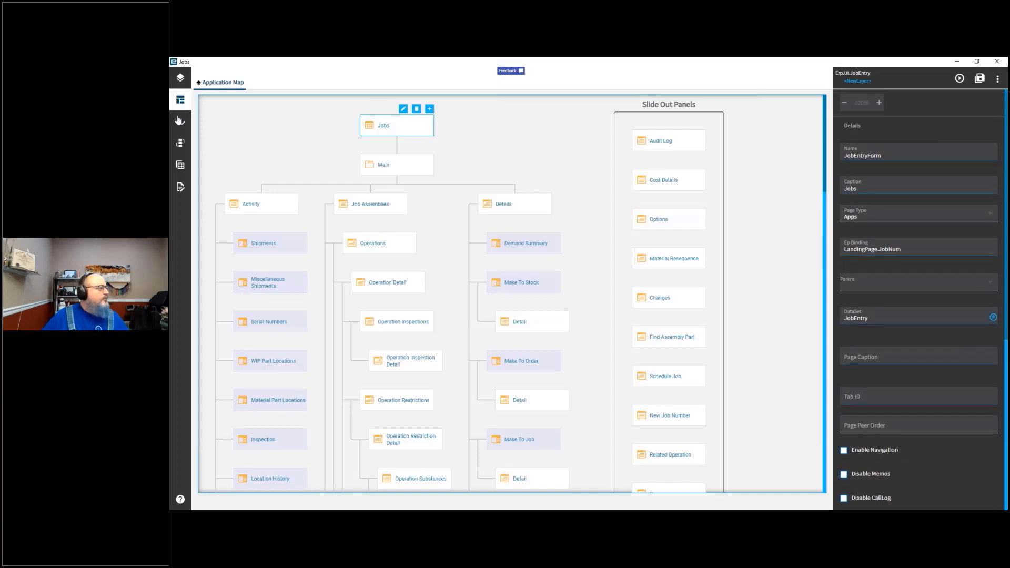
left_click(179, 121)
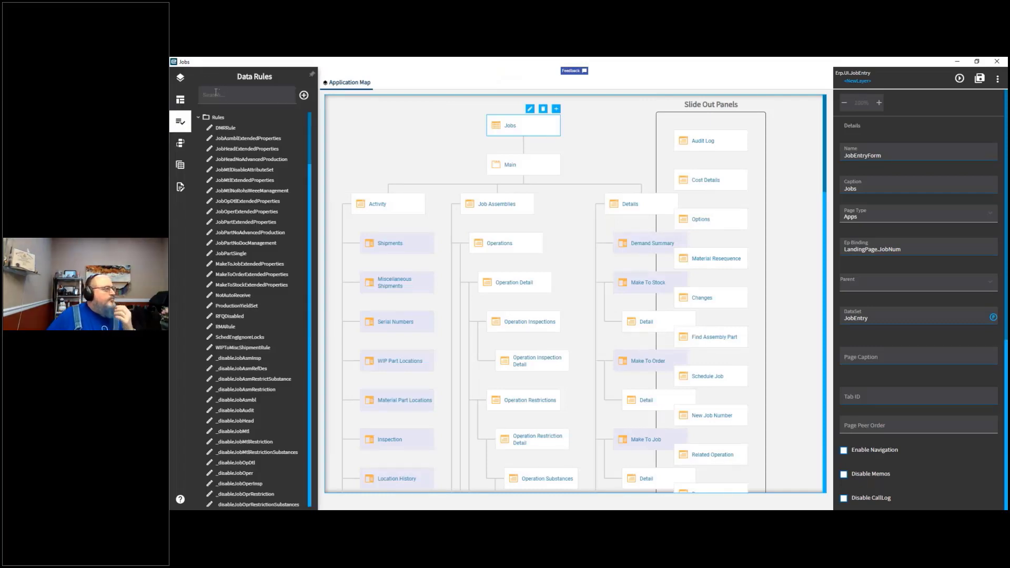
type("se")
key("BackSpace")
key("BackSpace")
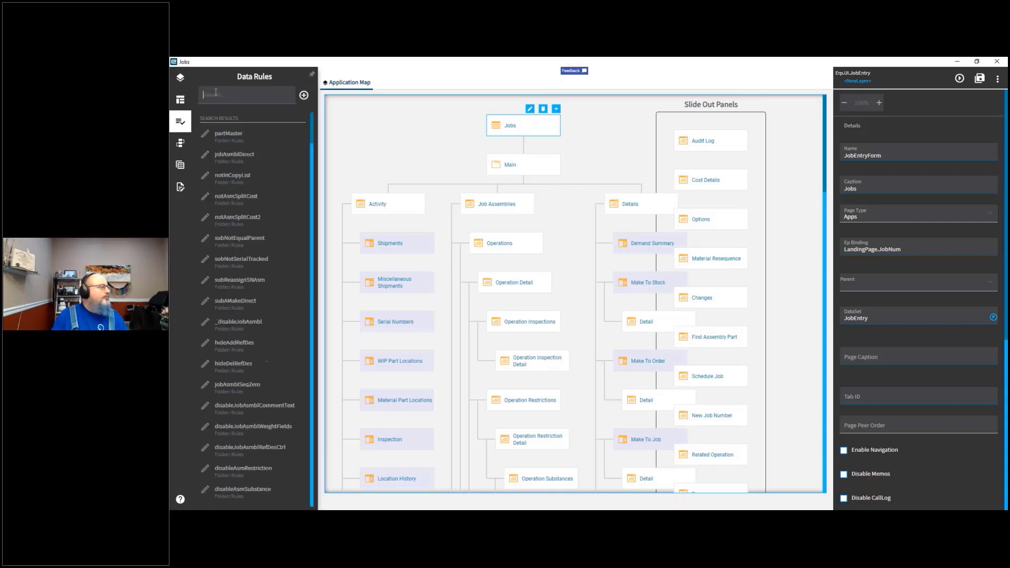
type("jobsc")
key("BackSpace")
key("BackSpace")
key("BackSpace")
key("BackSpace")
key("BackSpace")
type("sea")
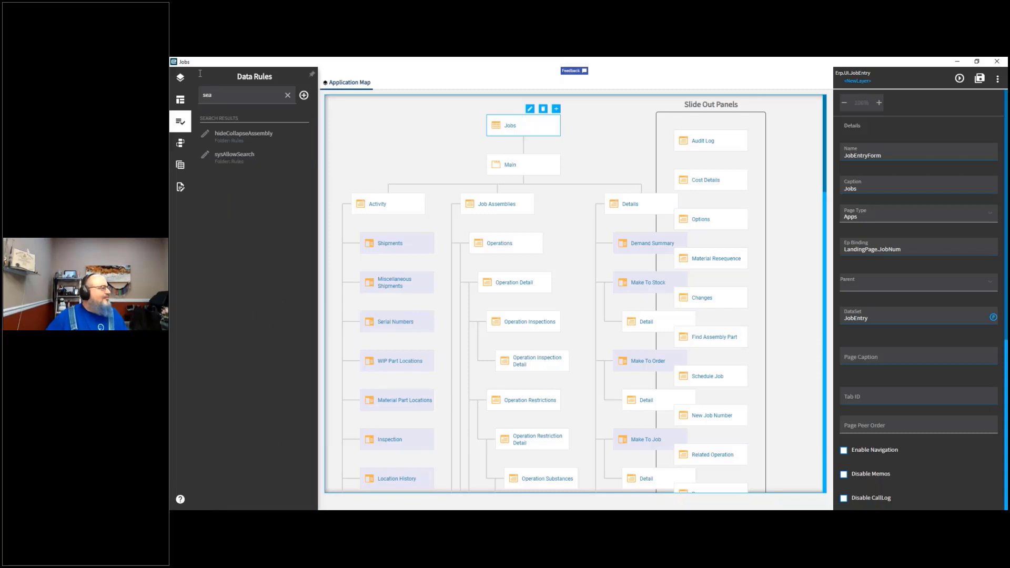
Step: Open the Events panel and browse the Data, DataView and EpBinding event folders
left_click(182, 144)
left_click(202, 139)
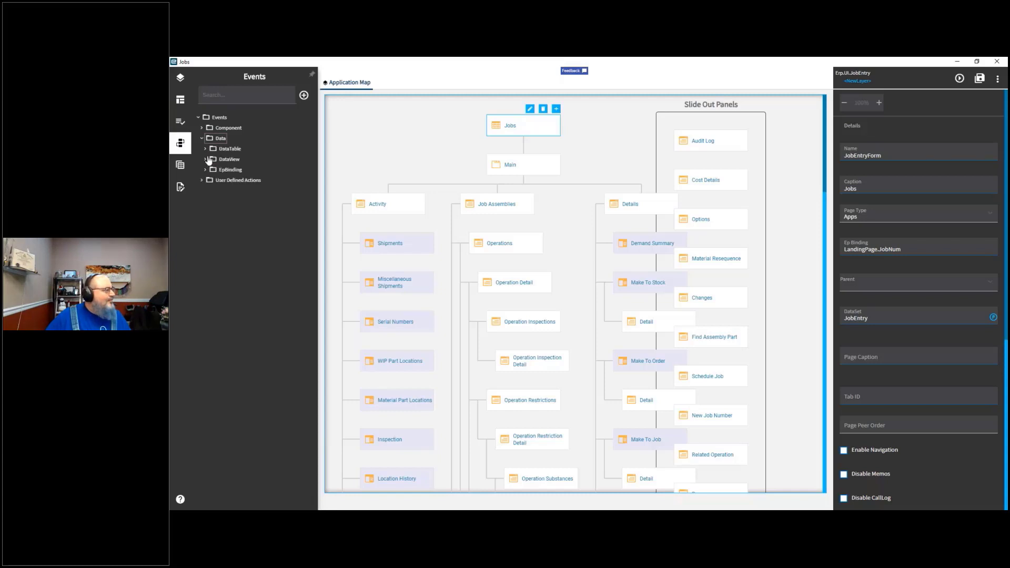
left_click(206, 160)
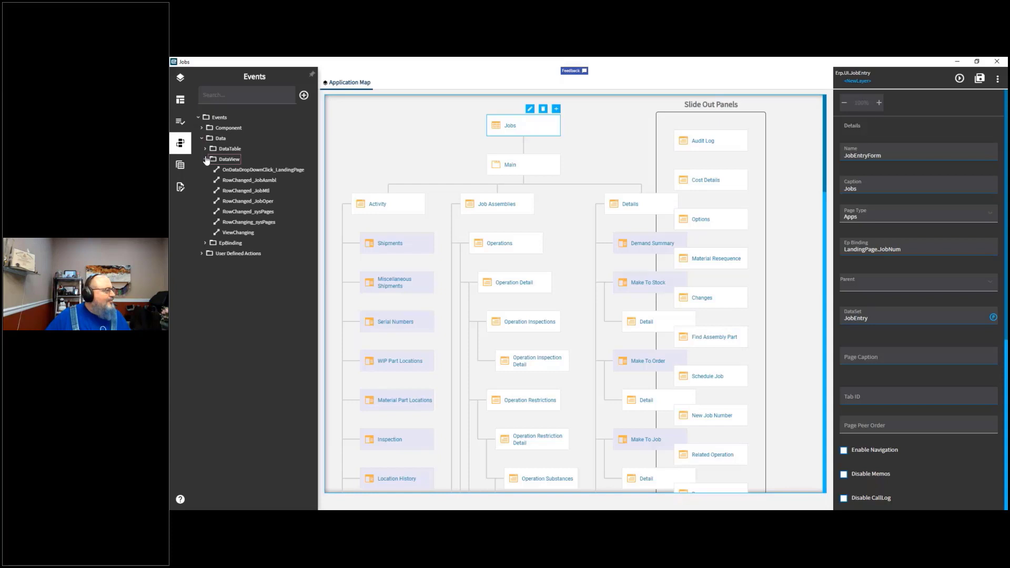
left_click(204, 244)
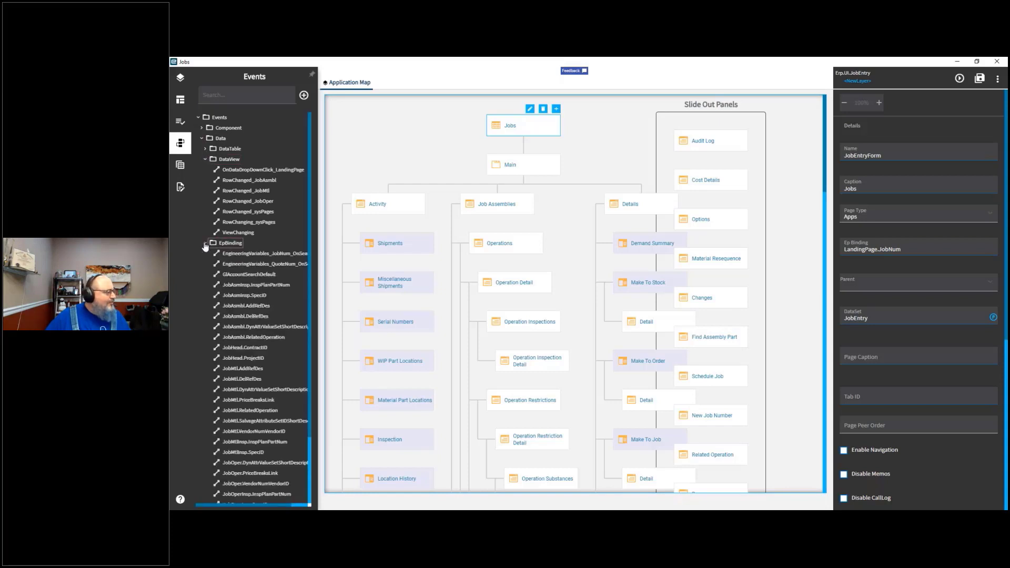
scroll(205, 247, "down", 3)
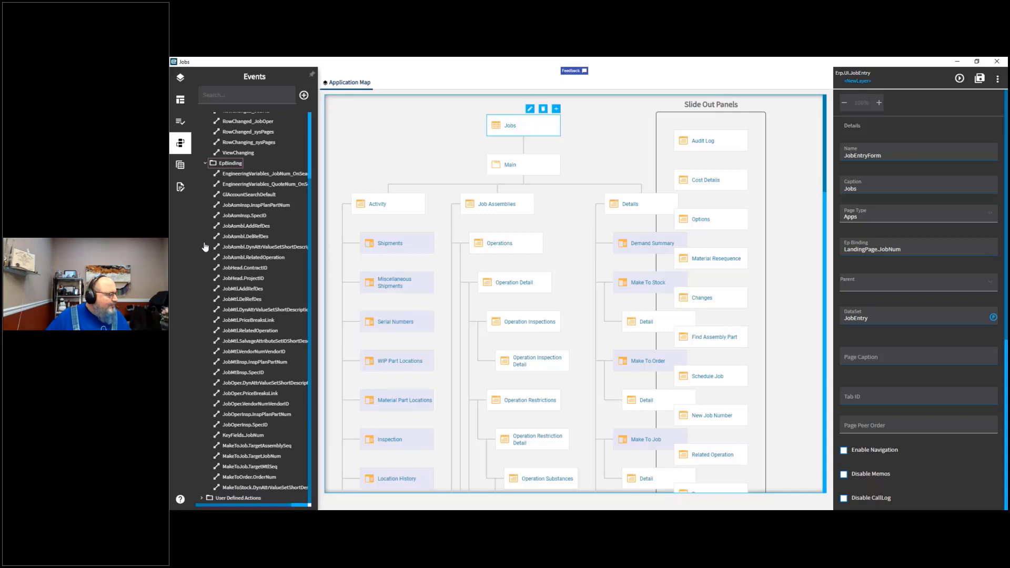
scroll(205, 247, "up", 3)
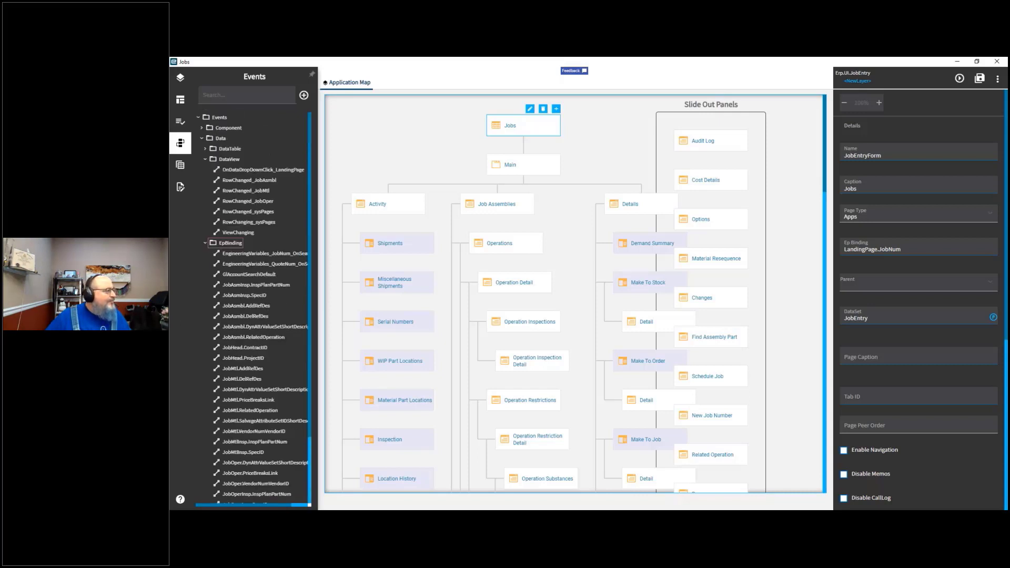
left_click(205, 159)
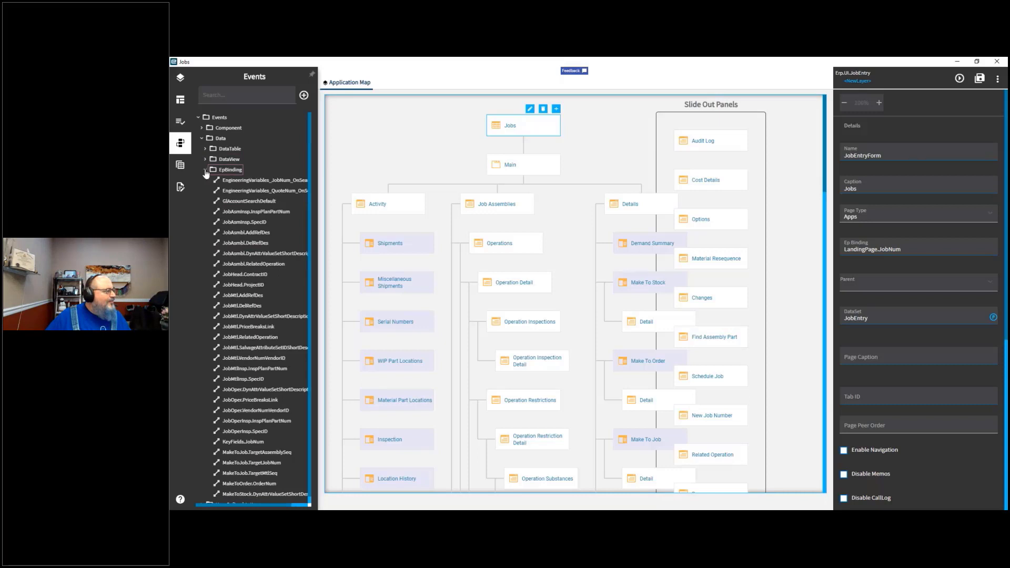
Step: Collapse the EpBinding event folder and browse the DataTable events under Data
left_click(205, 170)
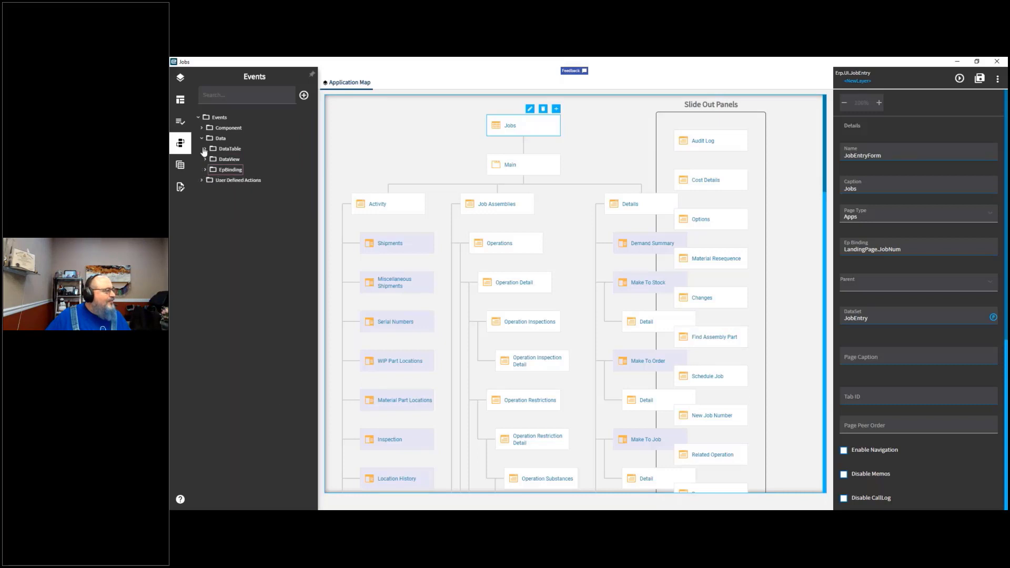
left_click(205, 151)
scroll(201, 170, "down", 5)
scroll(225, 227, "down", 10)
scroll(225, 226, "up", 15)
left_click(204, 139)
Step: Open the Data Views panel and scroll through the list of job data views
left_click(181, 167)
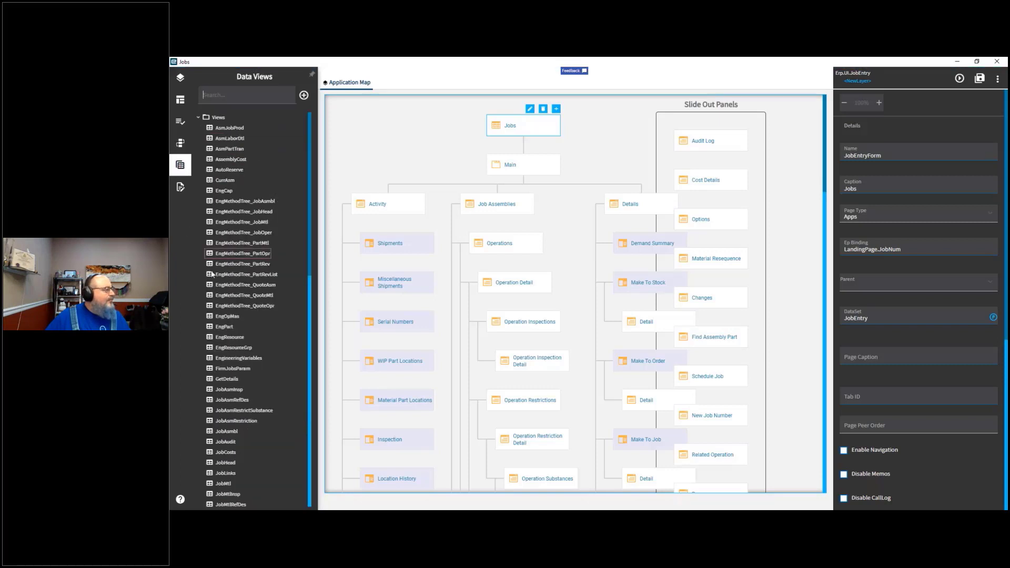
scroll(245, 311, "down", 3)
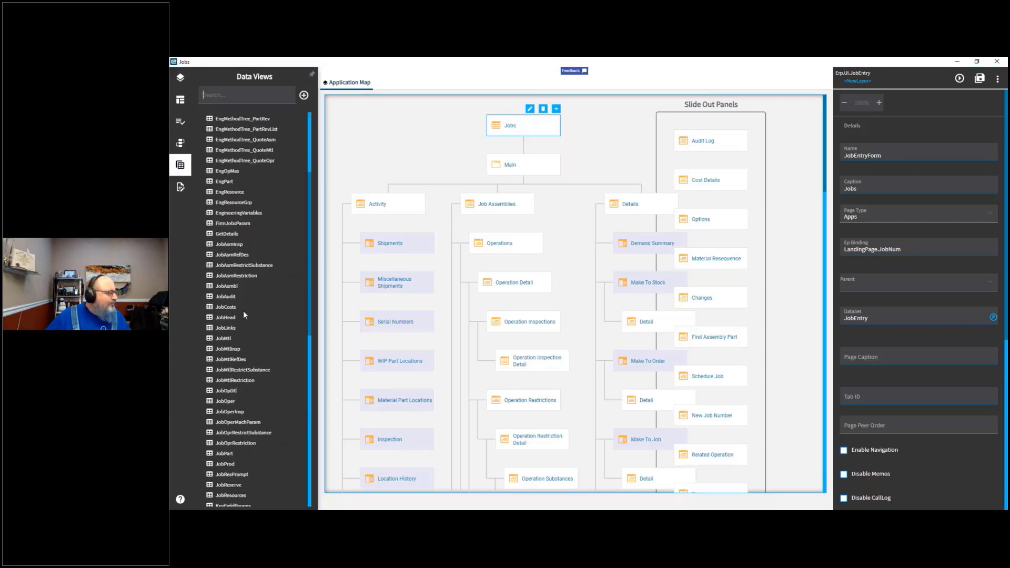
scroll(255, 318, "down", 3)
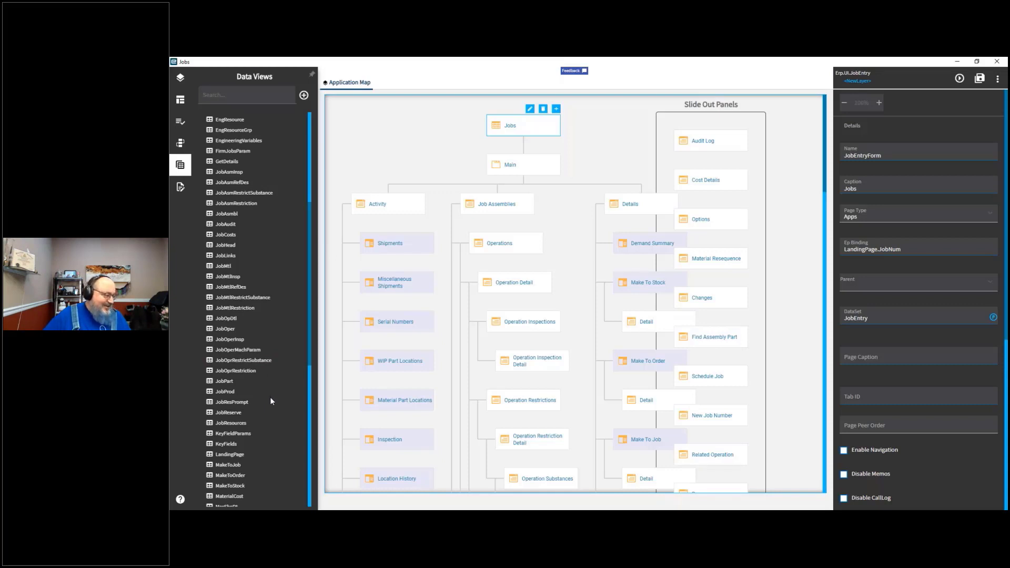
scroll(275, 390, "up", 9)
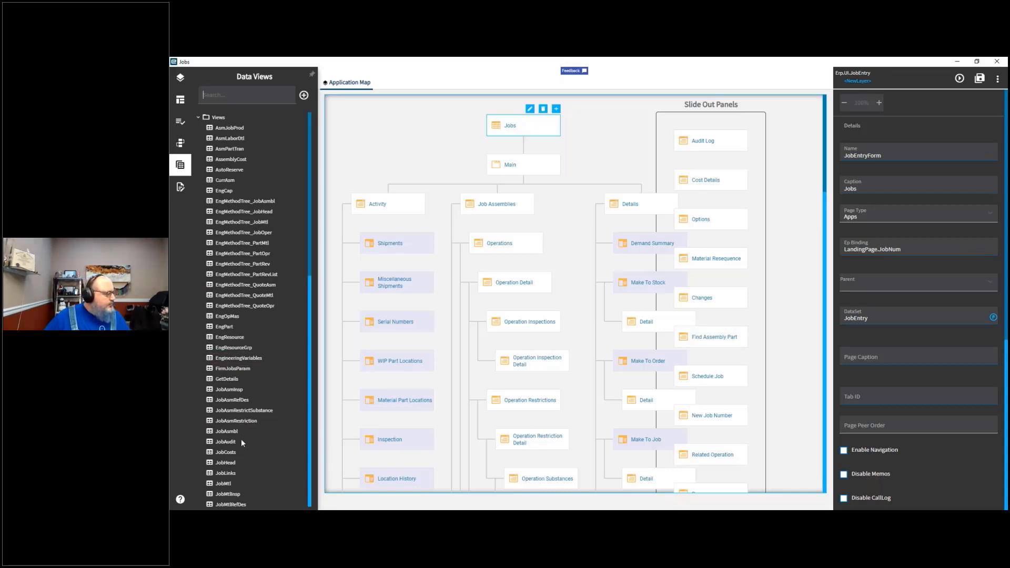
scroll(248, 460, "down", 3)
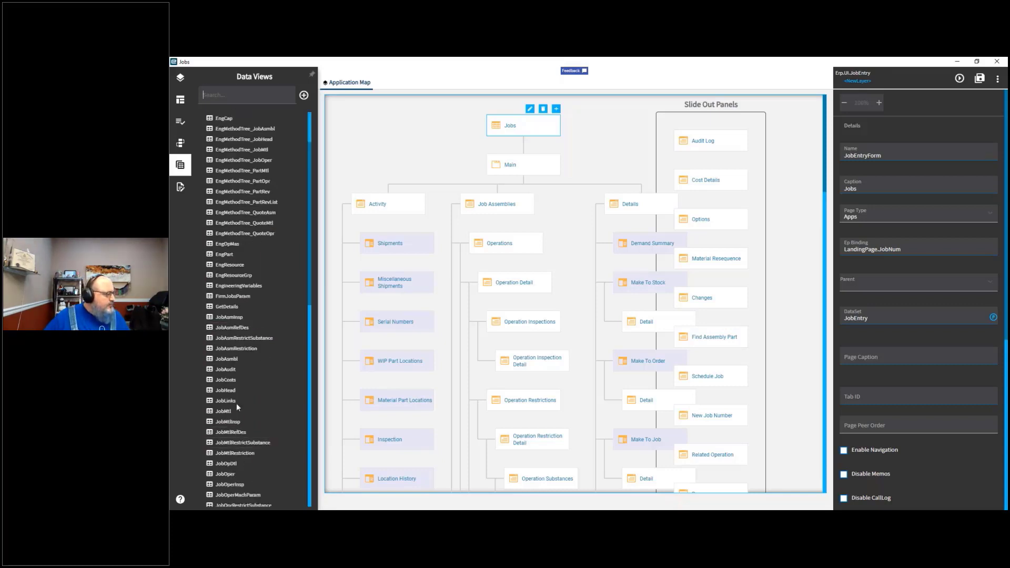
Step: Open the JobHead data view and review its columns, tools, static filter and other settings
left_click(233, 391)
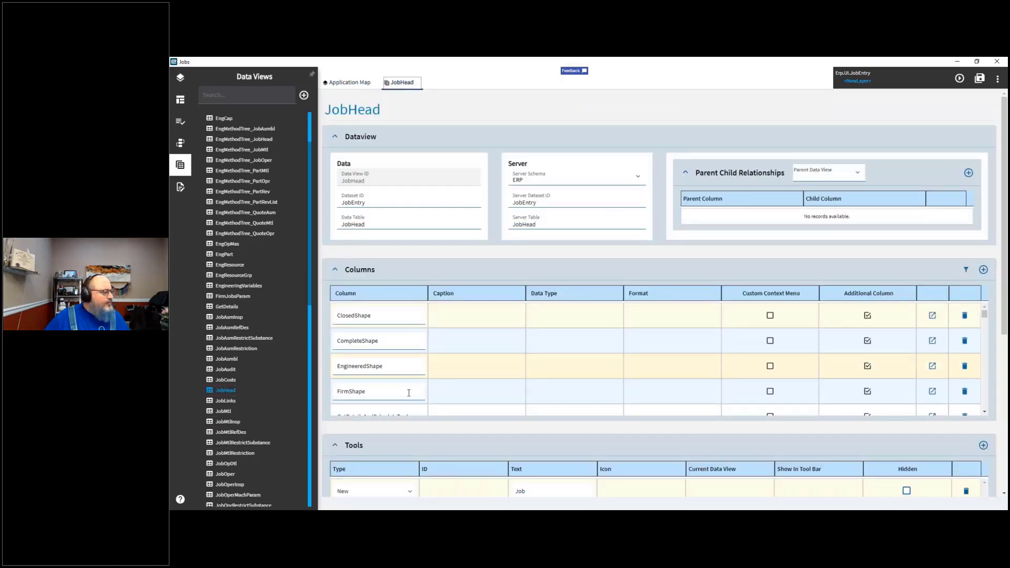
scroll(460, 444, "down", 5)
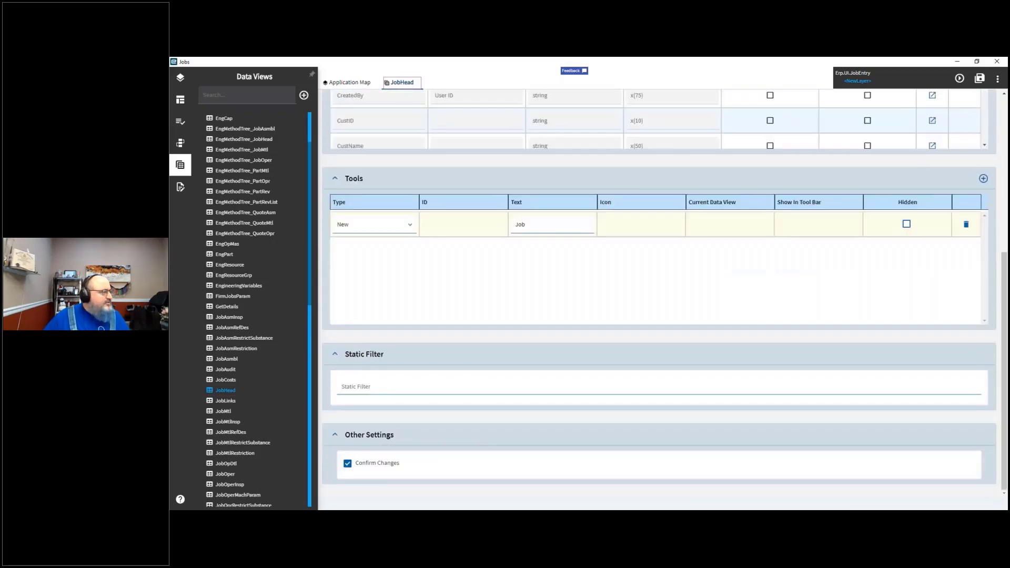
left_click(461, 387)
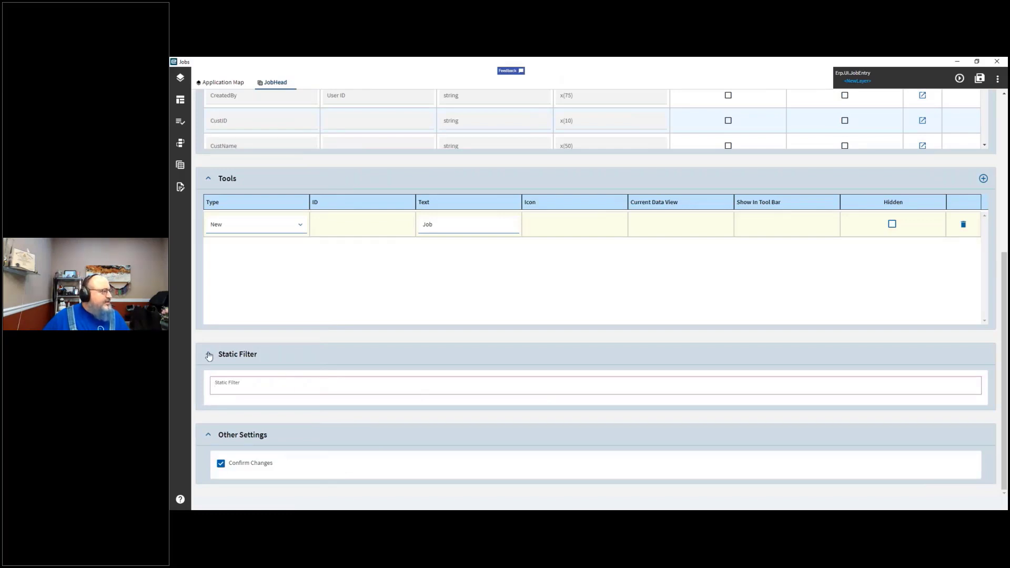
scroll(209, 356, "up", 5)
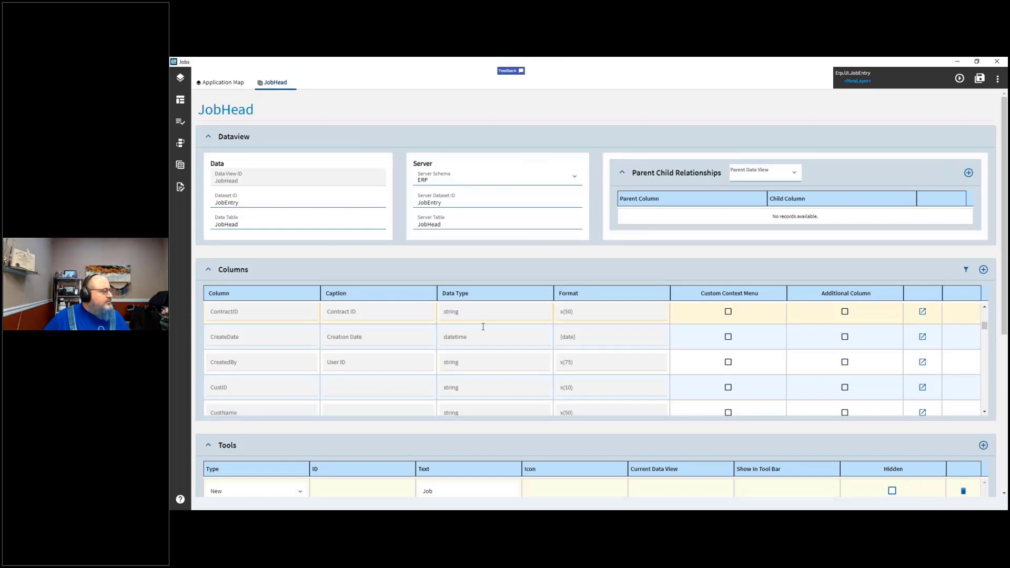
scroll(263, 362, "down", 10)
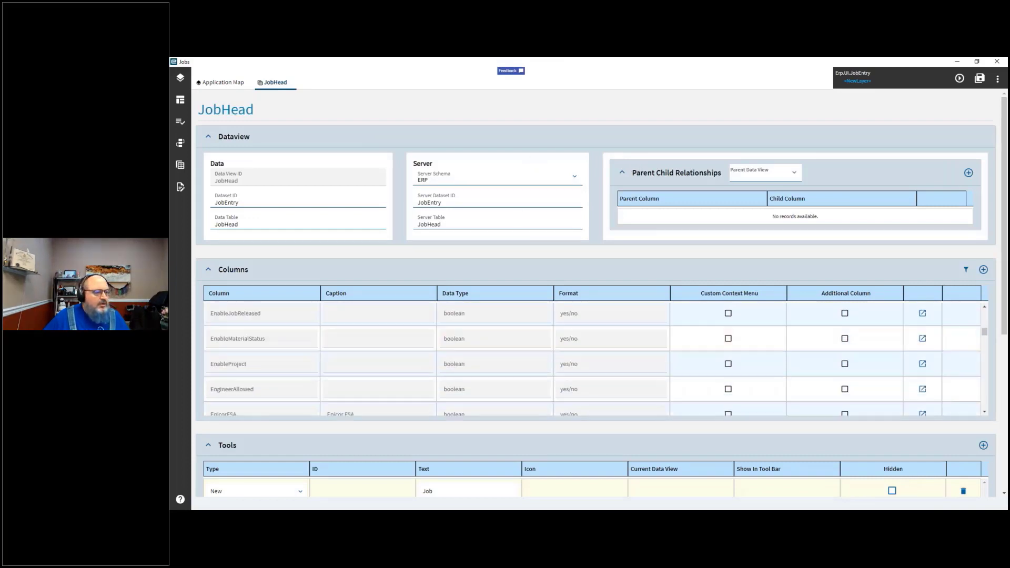
scroll(263, 362, "down", 10)
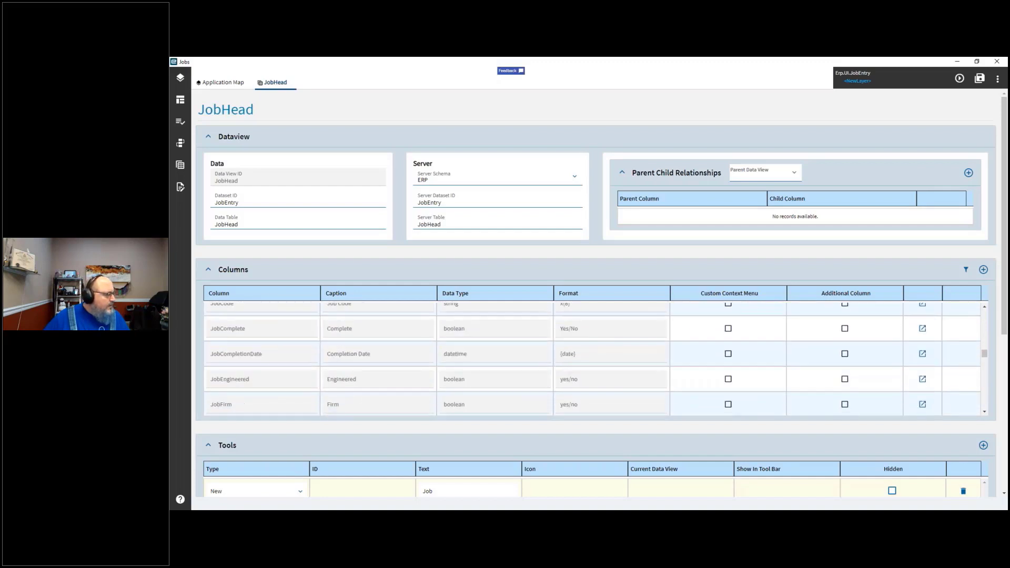
scroll(592, 358, "down", 3)
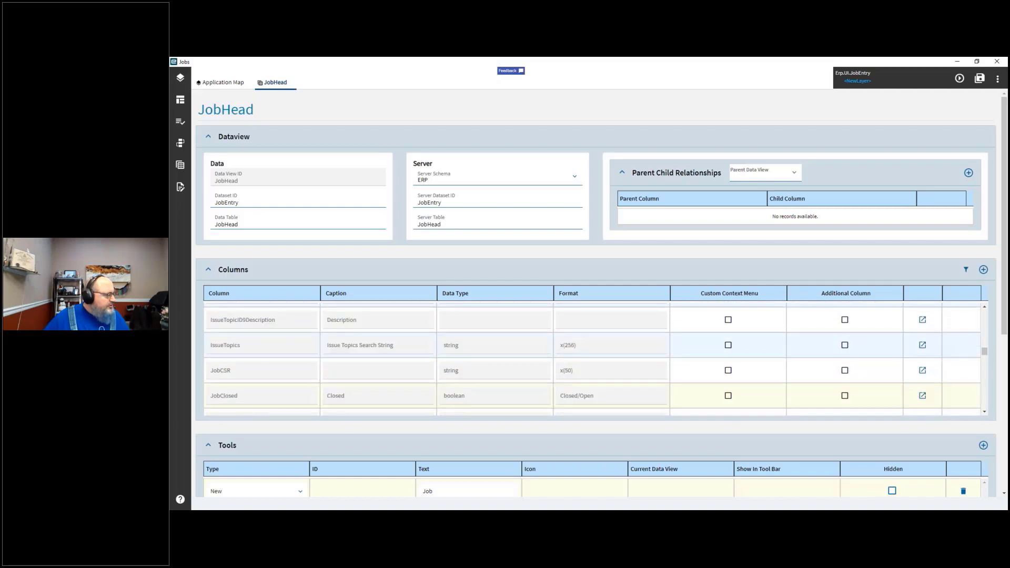
scroll(592, 362, "down", 10)
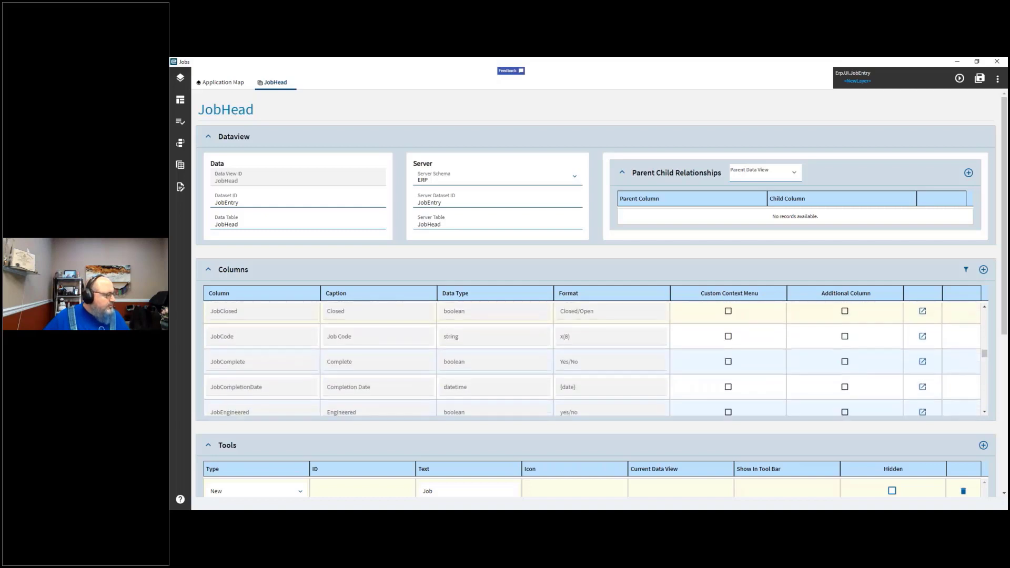
scroll(507, 350, "down", 5)
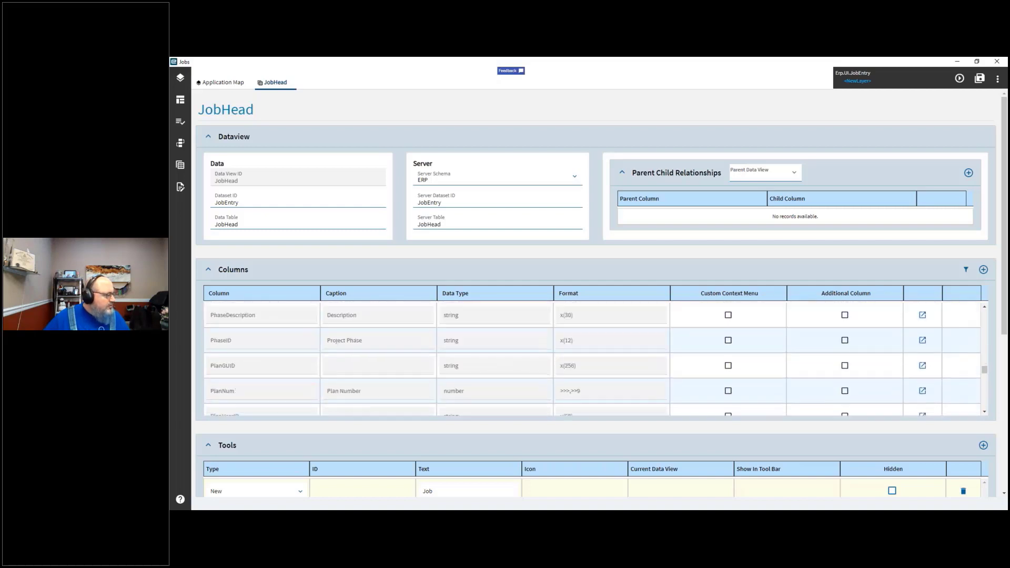
scroll(592, 360, "down", 10)
scroll(592, 360, "up", 10)
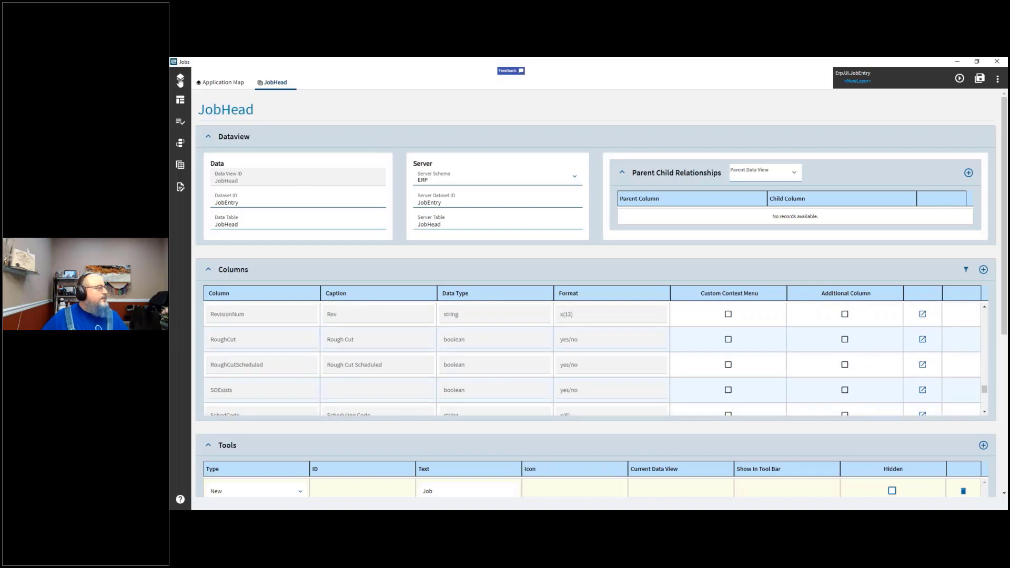
Step: Reopen the Events panel and expand the DataView and EpBinding folders to review their events
left_click(181, 144)
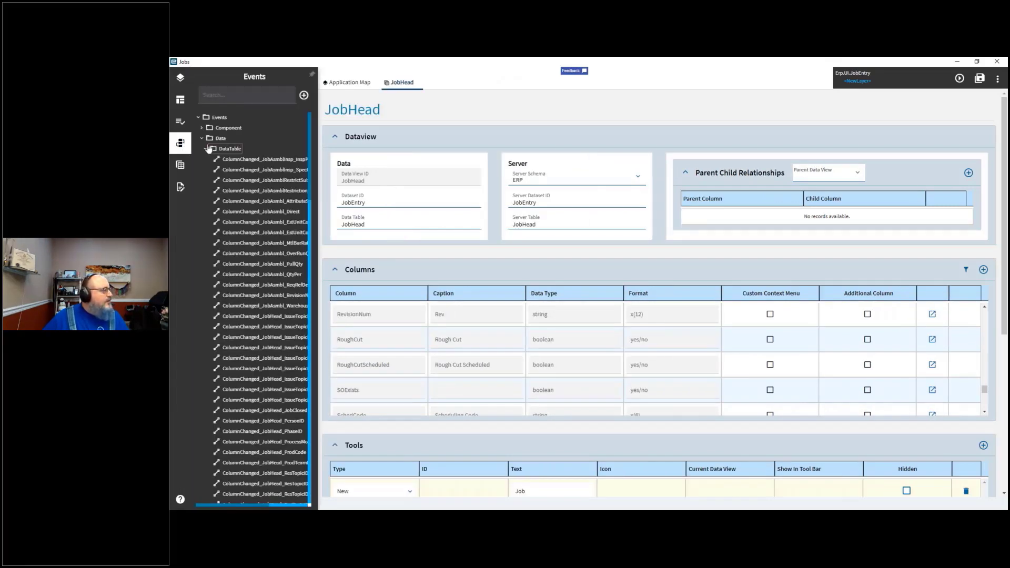
left_click(205, 149)
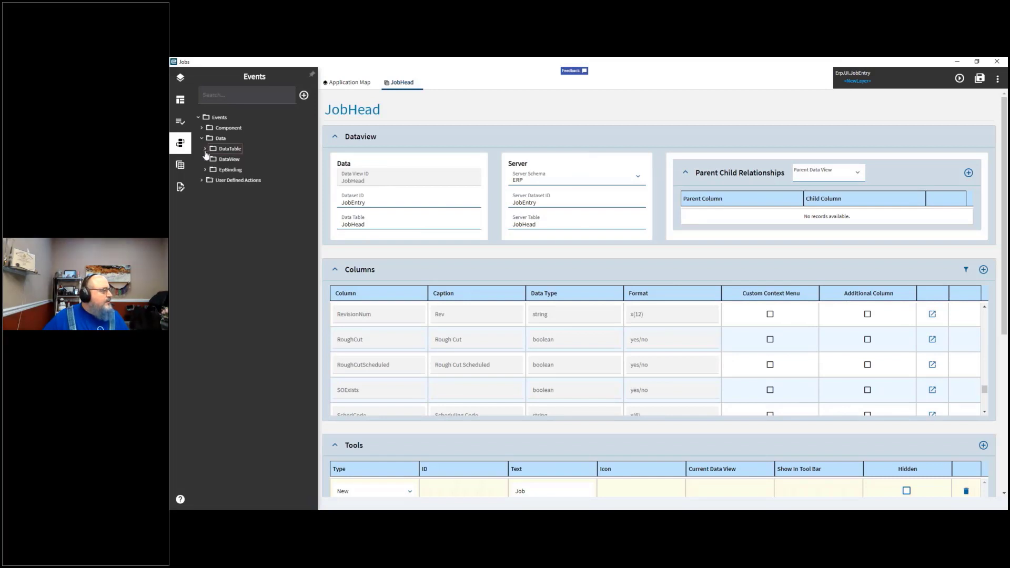
left_click(206, 160)
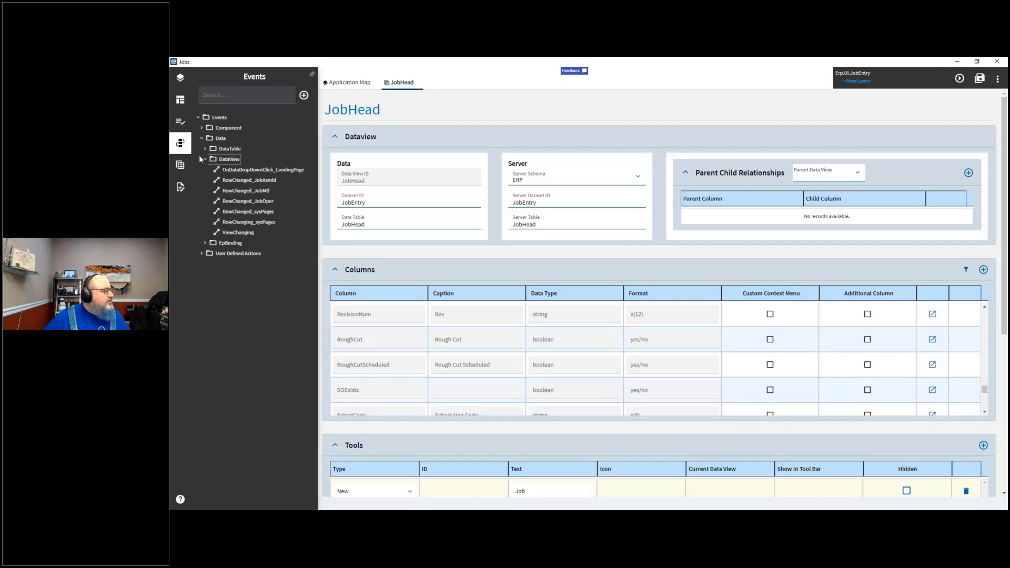
left_click(205, 244)
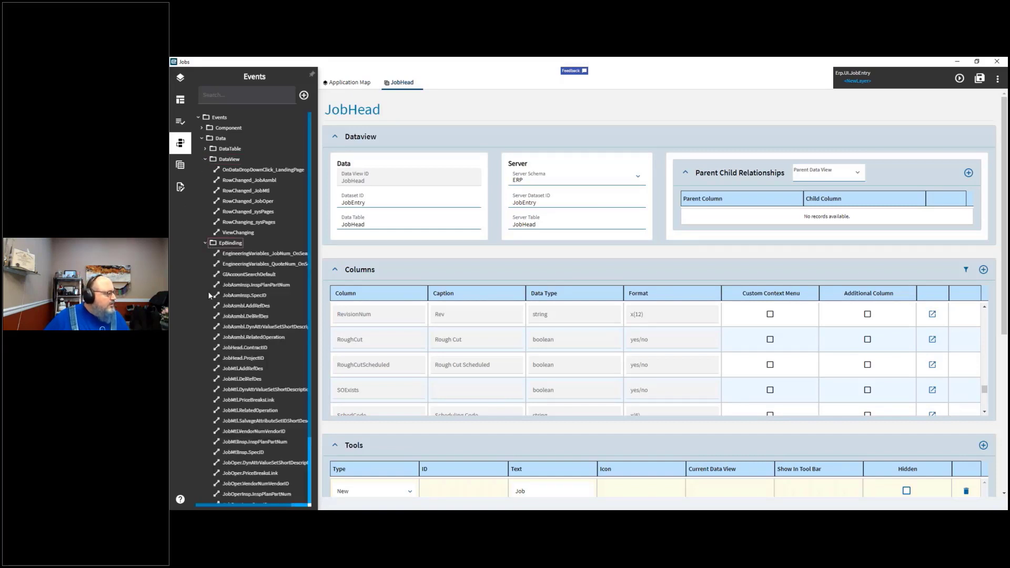
scroll(209, 294, "down", 3)
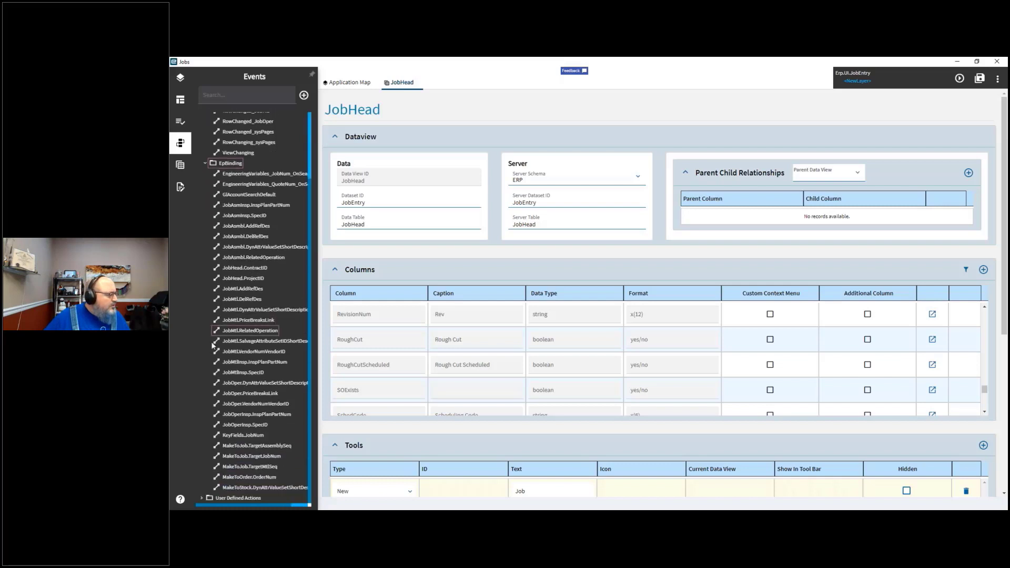
scroll(211, 351, "up", 3)
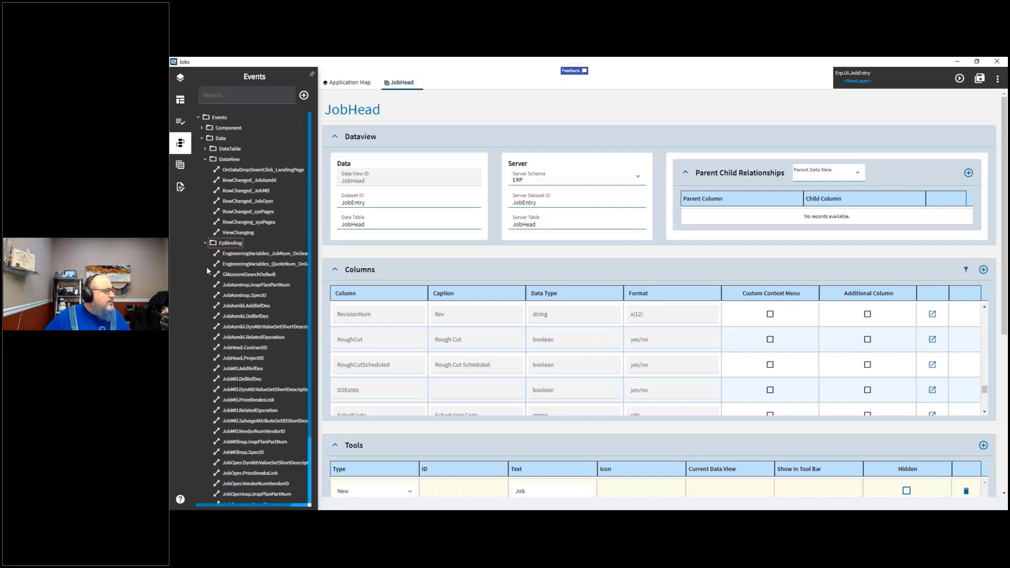
Step: Return to the Data Rules search results and open the sysAllowSearch rule to review its condition and action
left_click(182, 125)
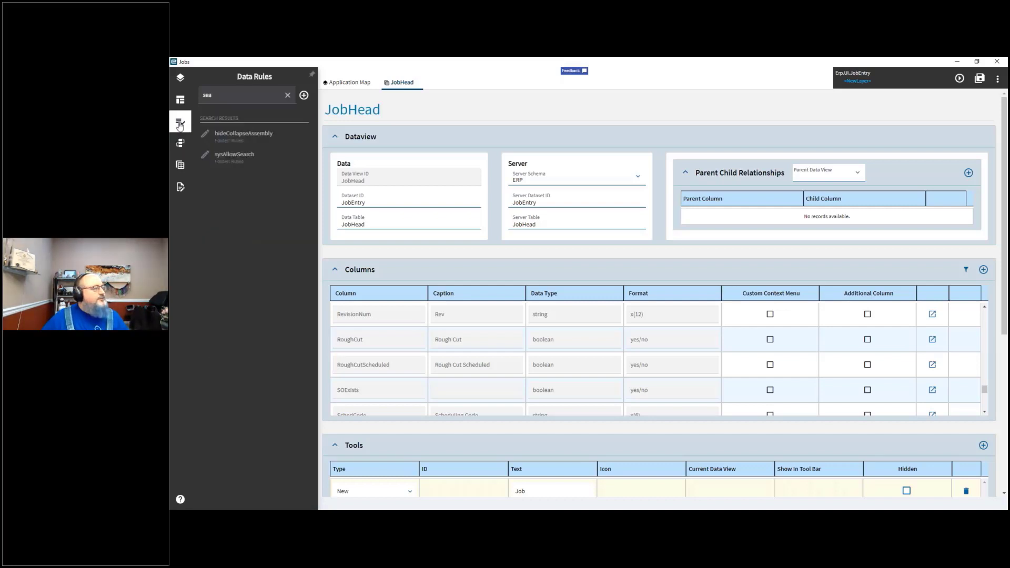
left_click(177, 103)
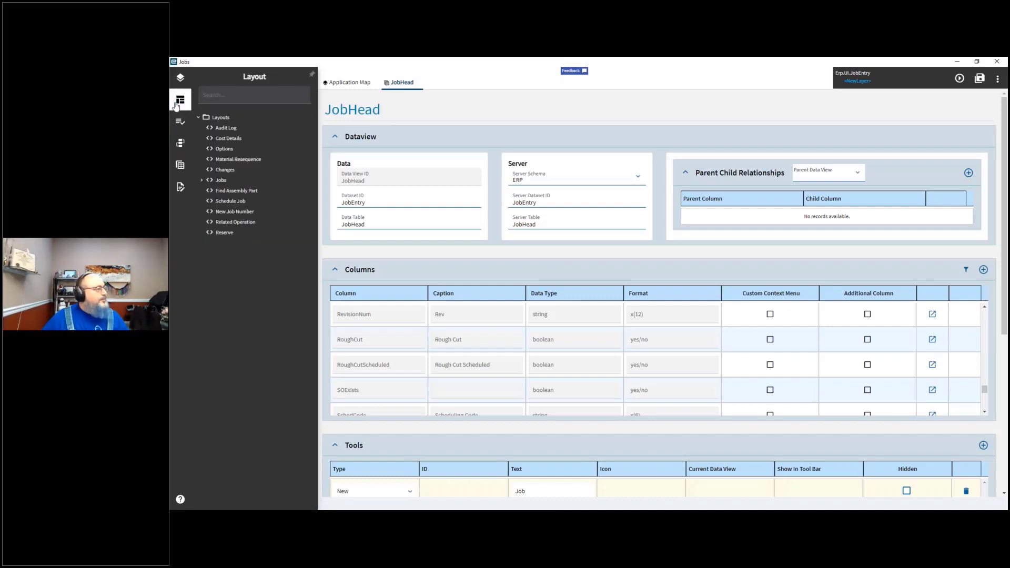
left_click(181, 124)
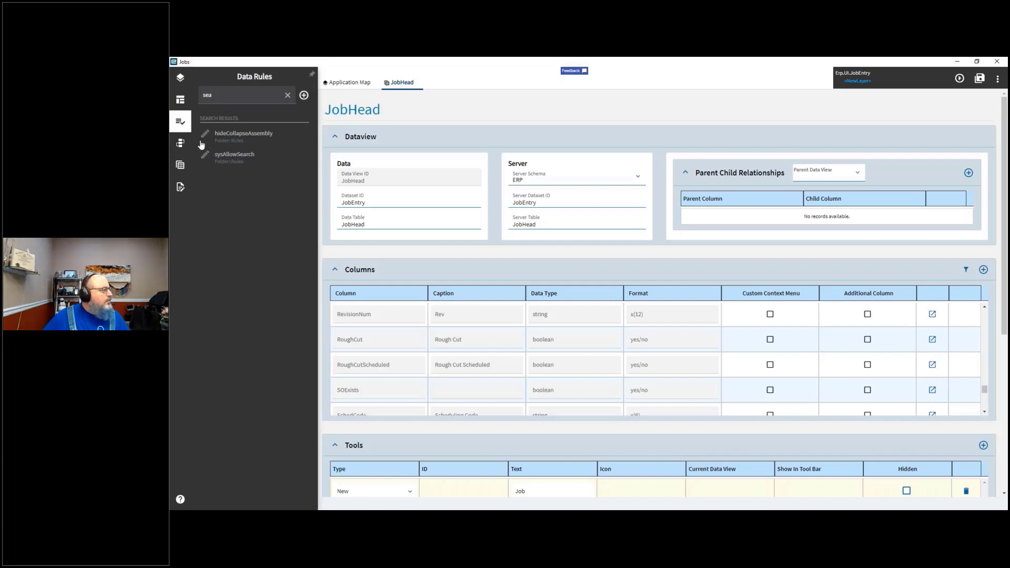
left_click(229, 164)
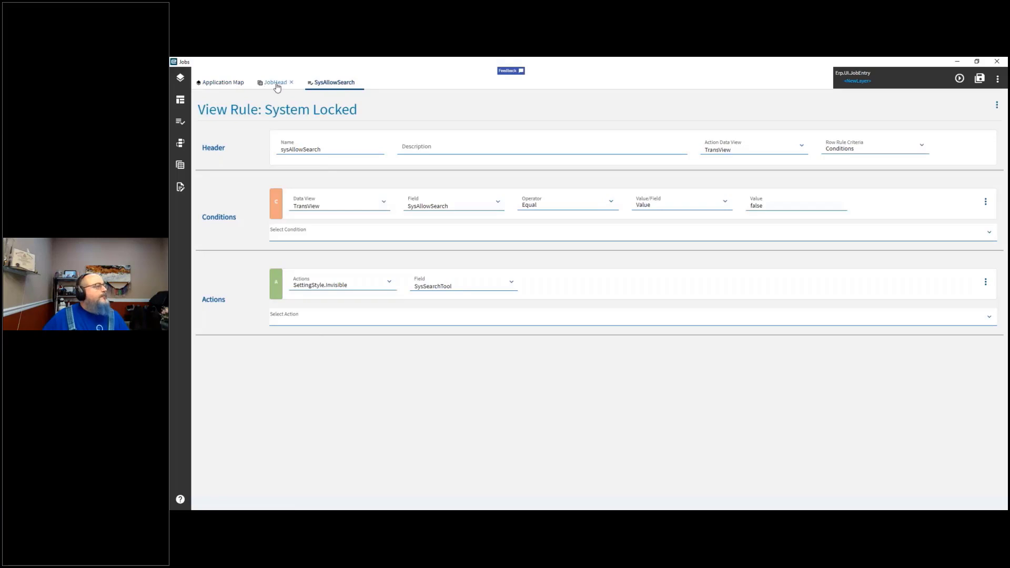
Step: Go back to the Application Map showing the Job Entry pages
left_click(182, 103)
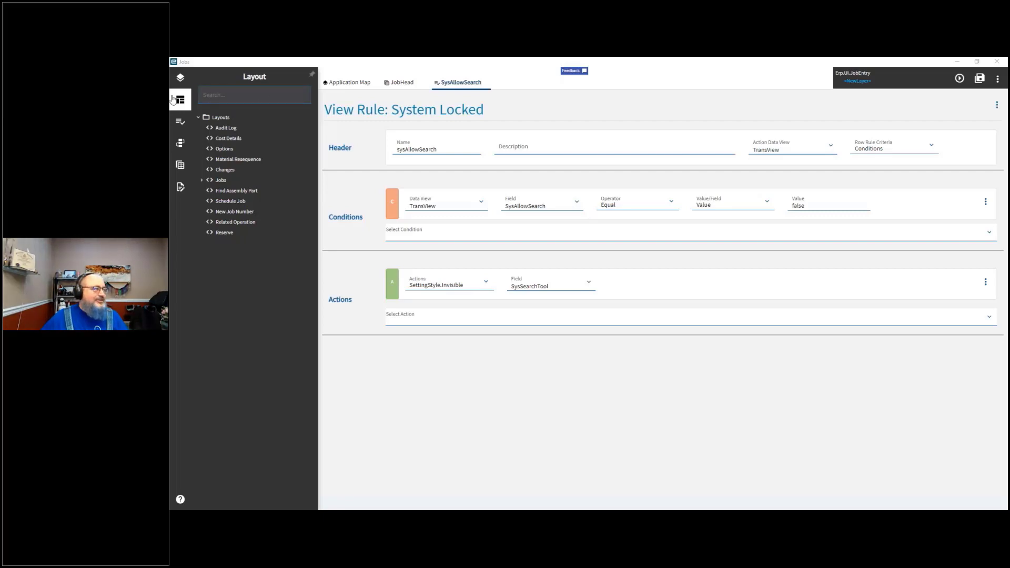
left_click(179, 80)
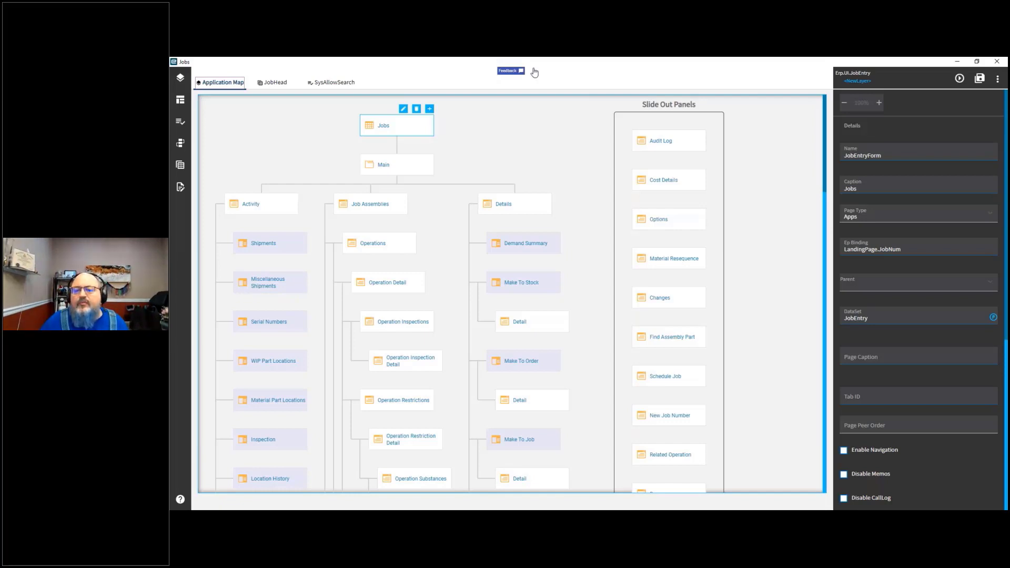
key("alt+Tab")
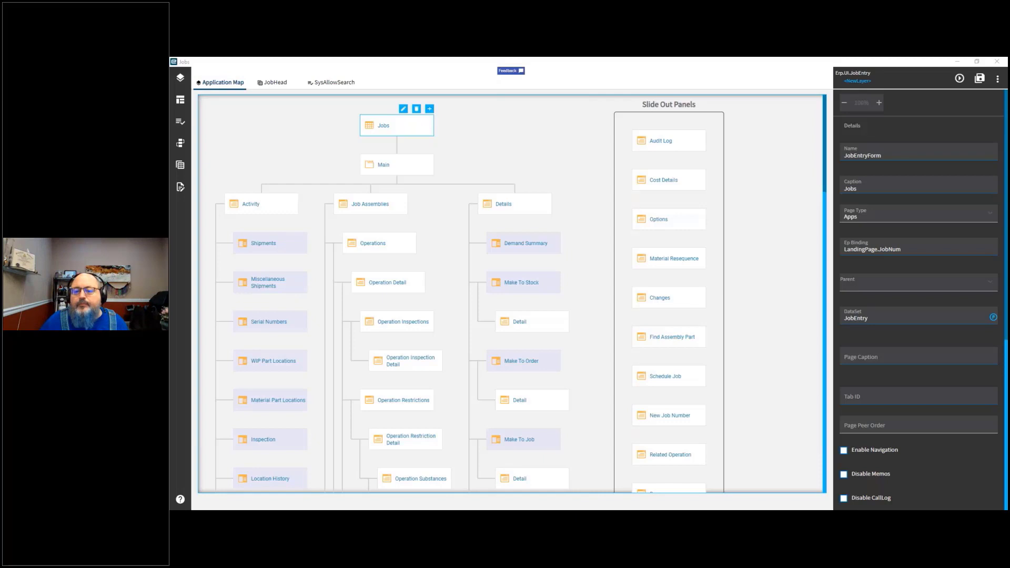
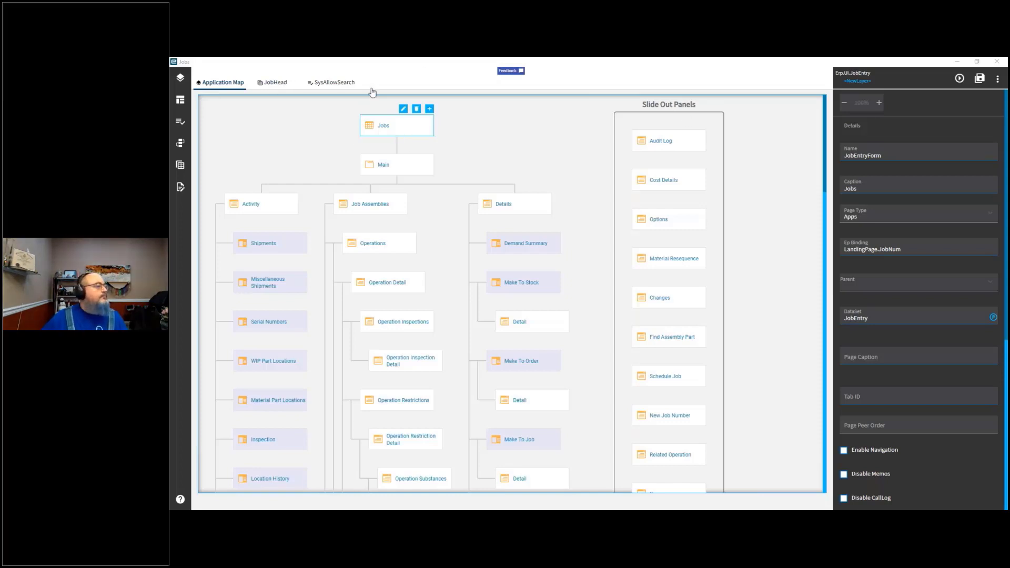
Step: Open the Main page from the Application Map in the page designer
left_click(410, 170)
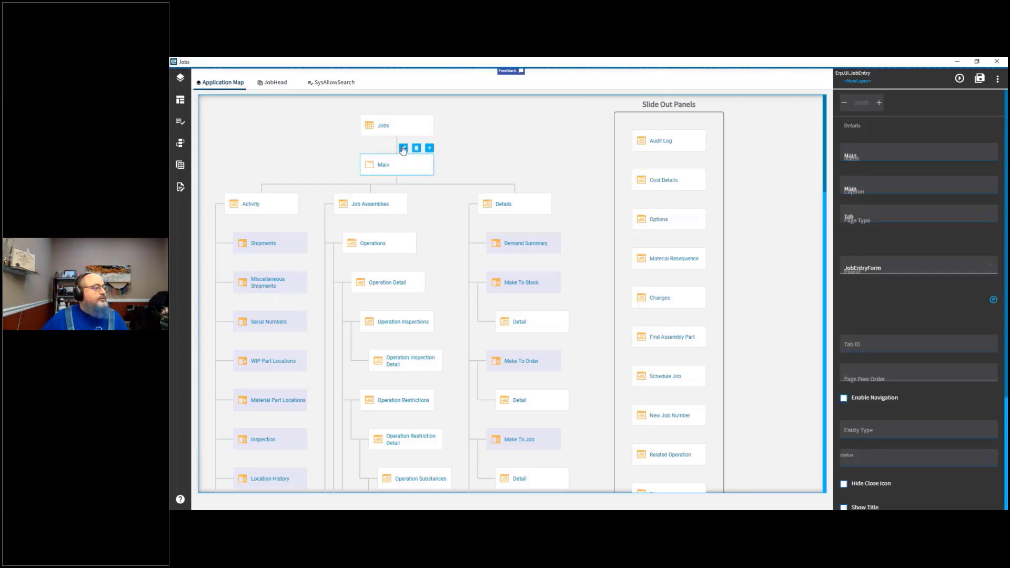
left_click(403, 149)
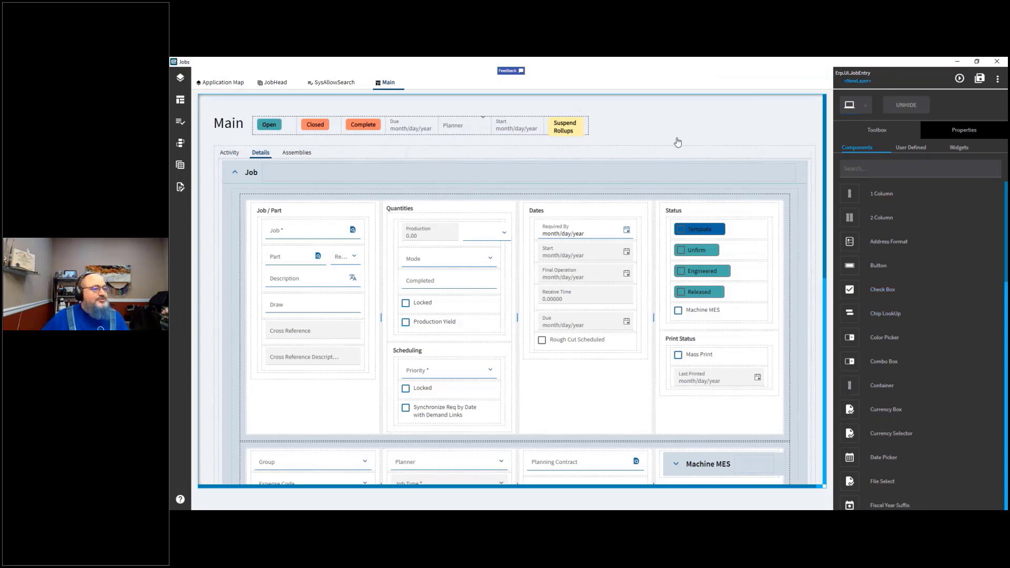
Step: Try to drag components such as the Grid from the toolbox onto the Main page
left_click(871, 149)
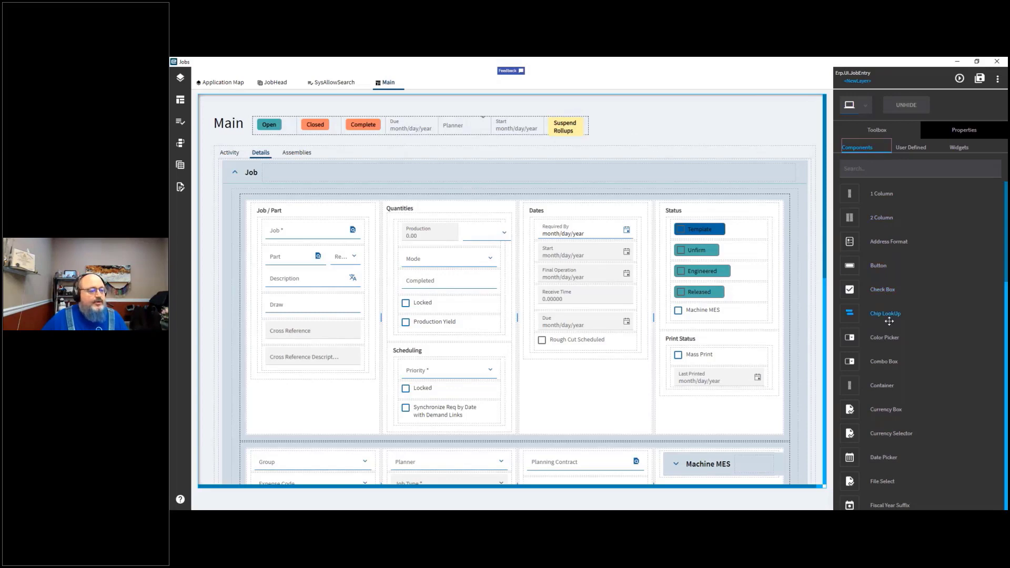
scroll(890, 321, "down", 3)
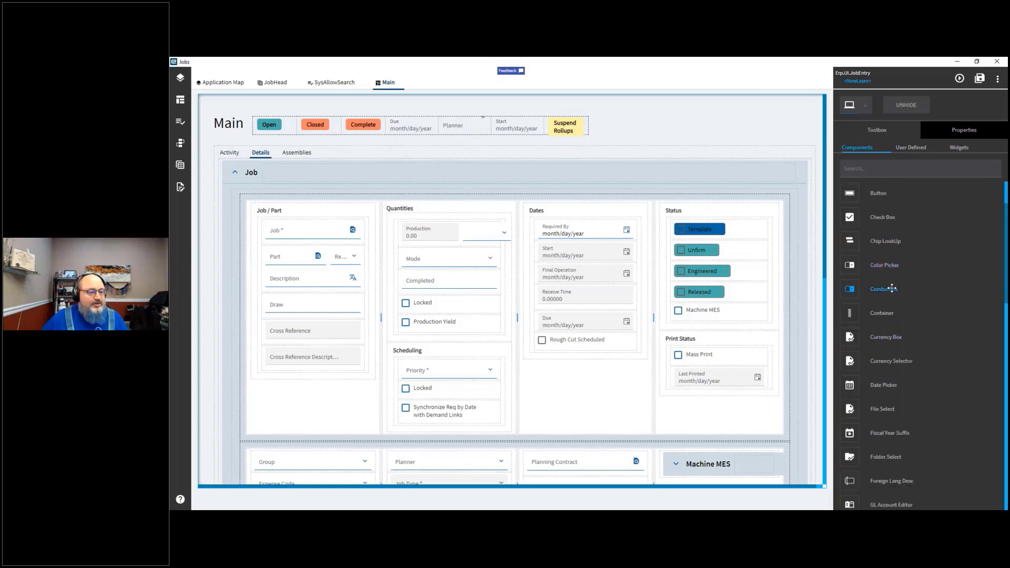
scroll(892, 289, "down", 9)
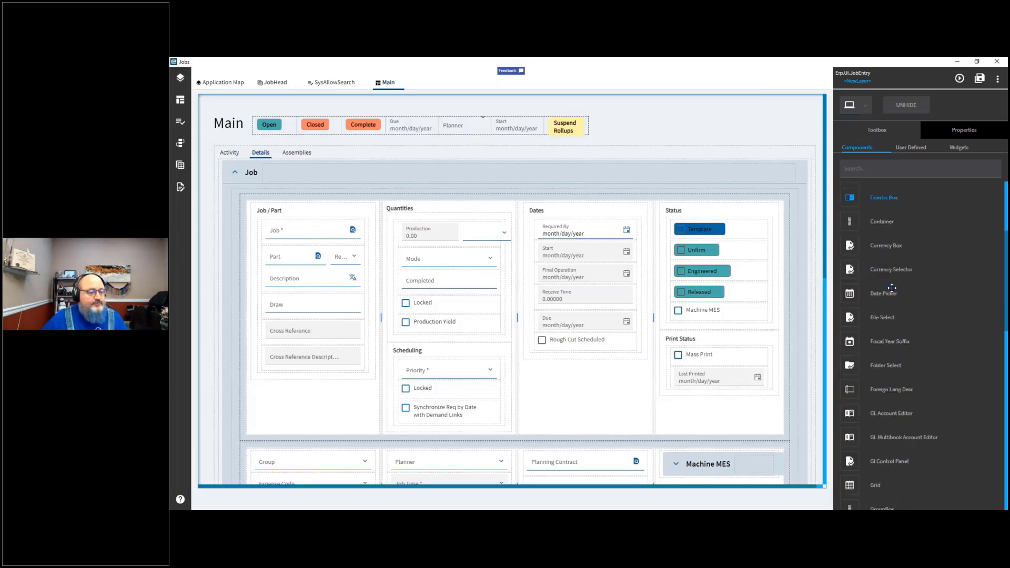
scroll(892, 288, "down", 6)
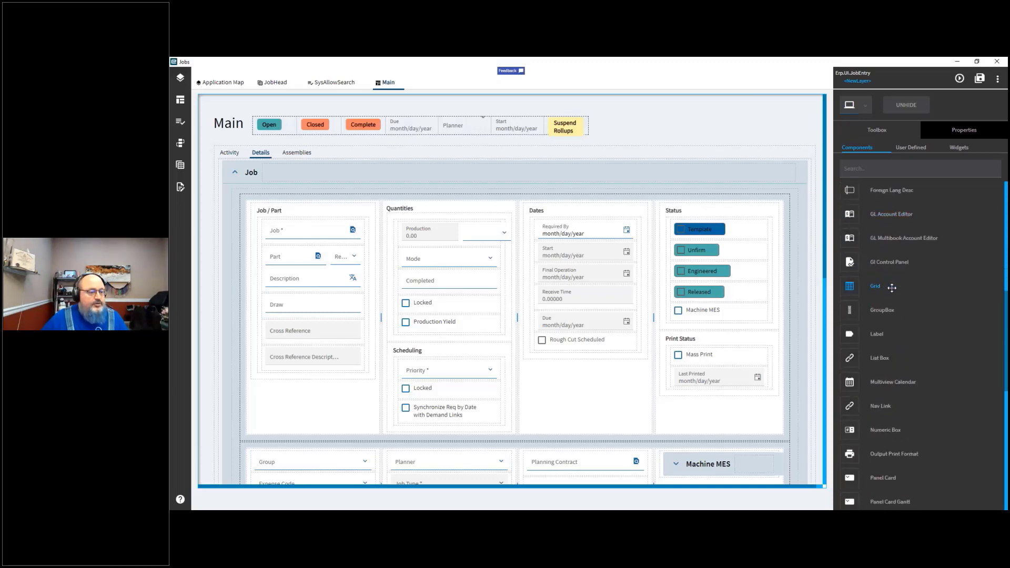
scroll(892, 288, "up", 6)
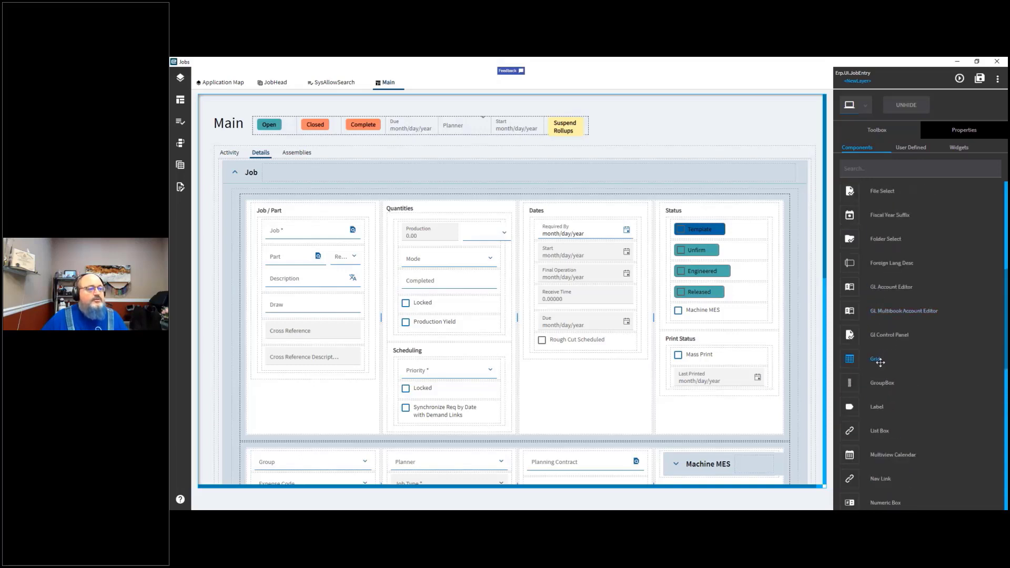
scroll(881, 362, "up", 3)
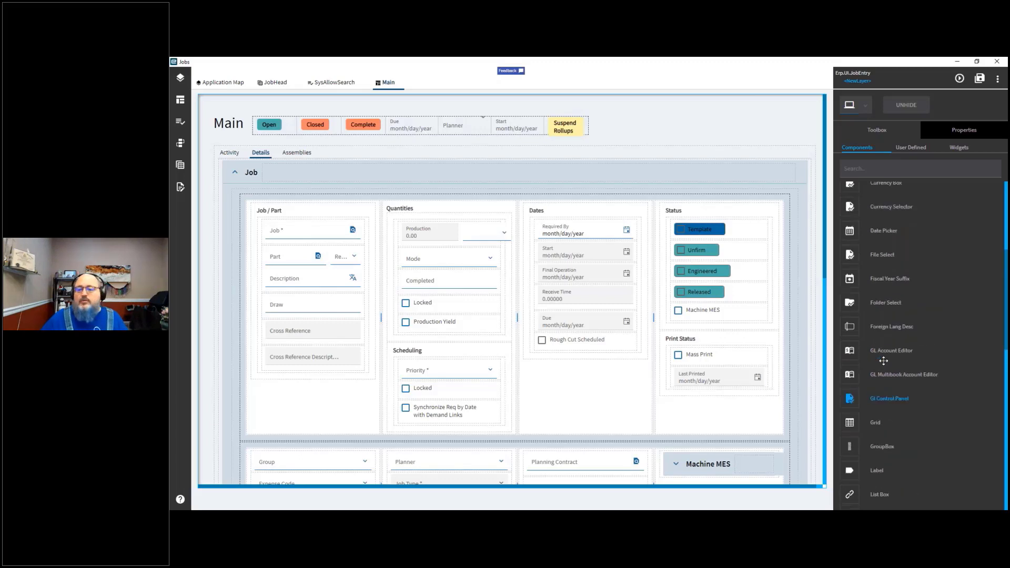
scroll(883, 361, "up", 3)
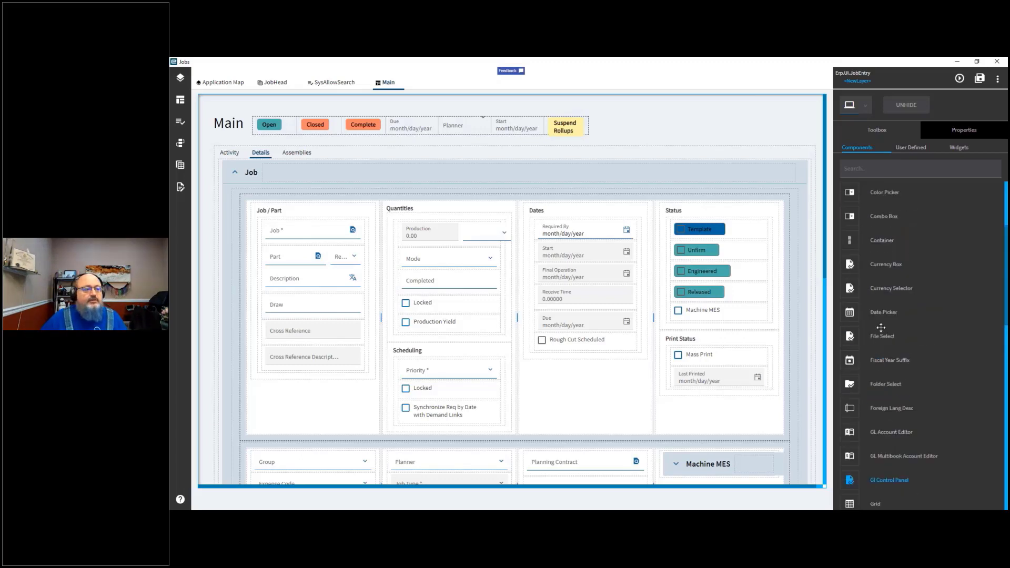
left_click_drag(888, 223, 668, 138)
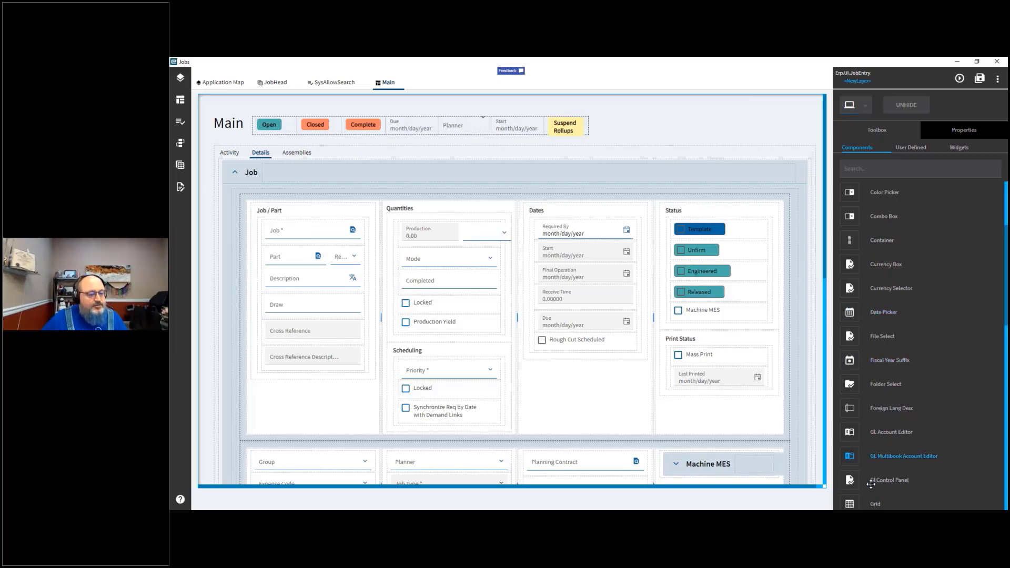
left_click_drag(876, 503, 595, 387)
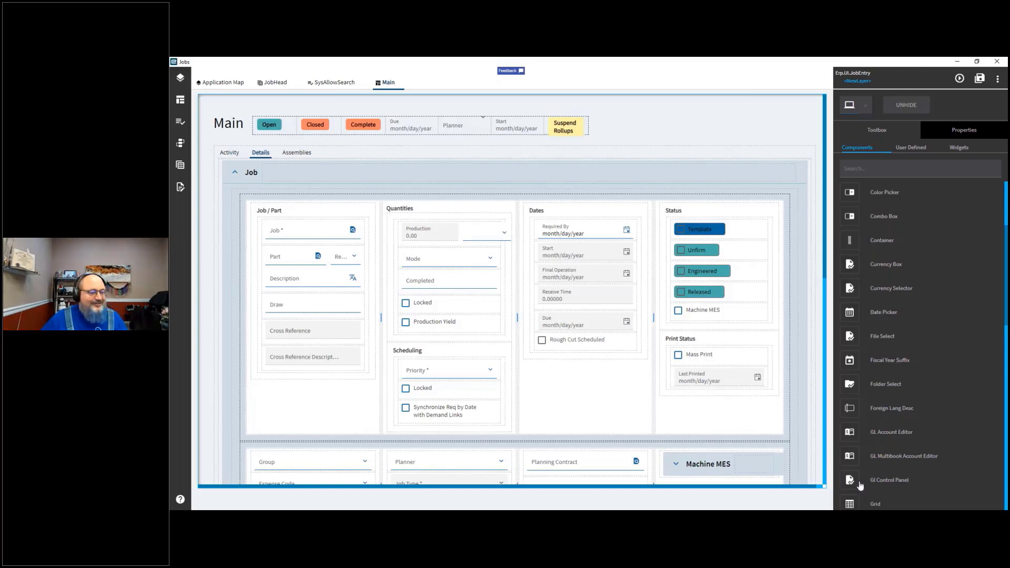
left_click_drag(876, 506, 823, 94)
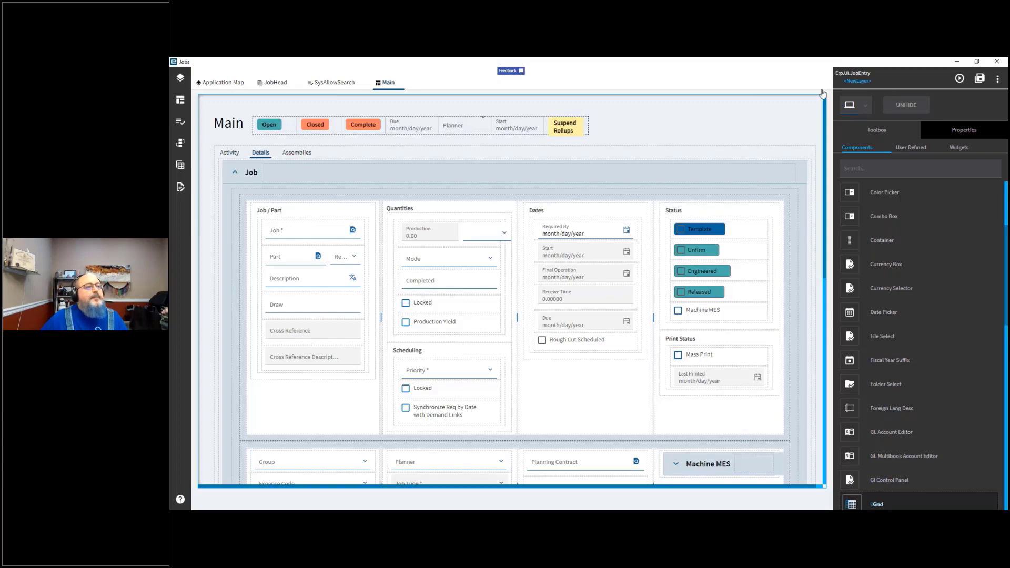
Step: Create and save a new layer named MyJob
left_click(864, 84)
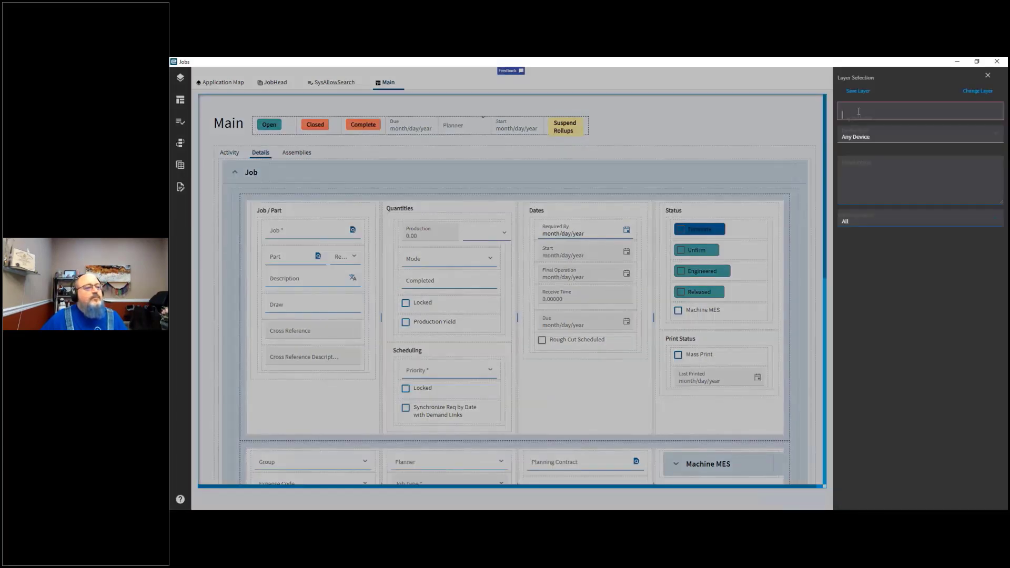
type("MyJob")
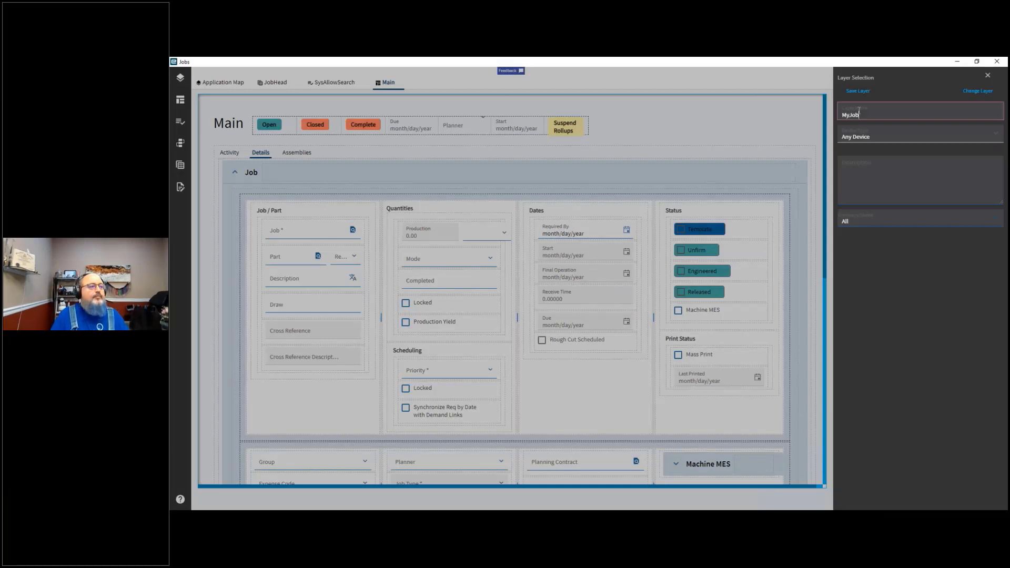
left_click(872, 92)
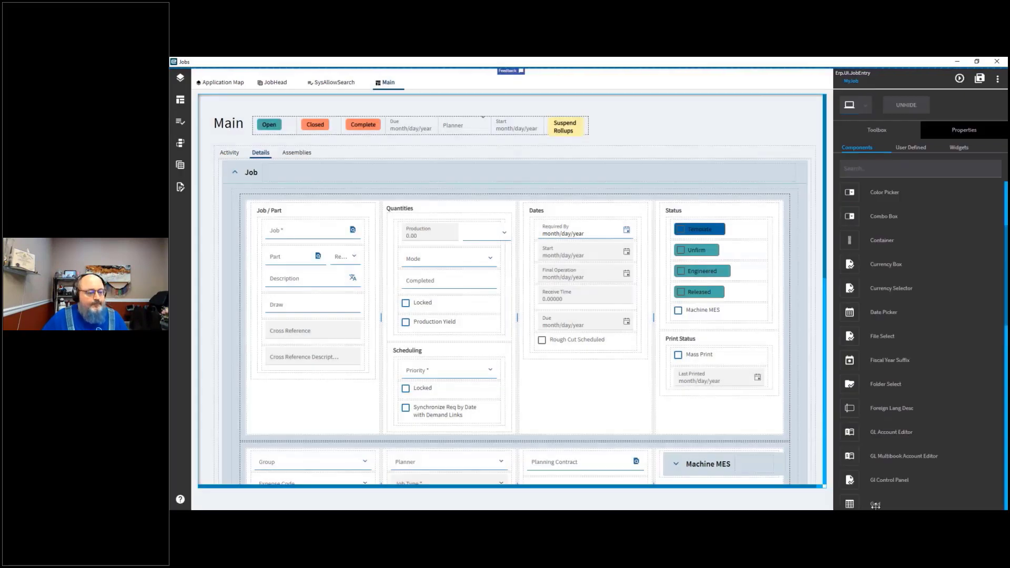
Step: Try again to drag a Grid component from the toolbox onto the Main page
left_click_drag(874, 504, 787, 469)
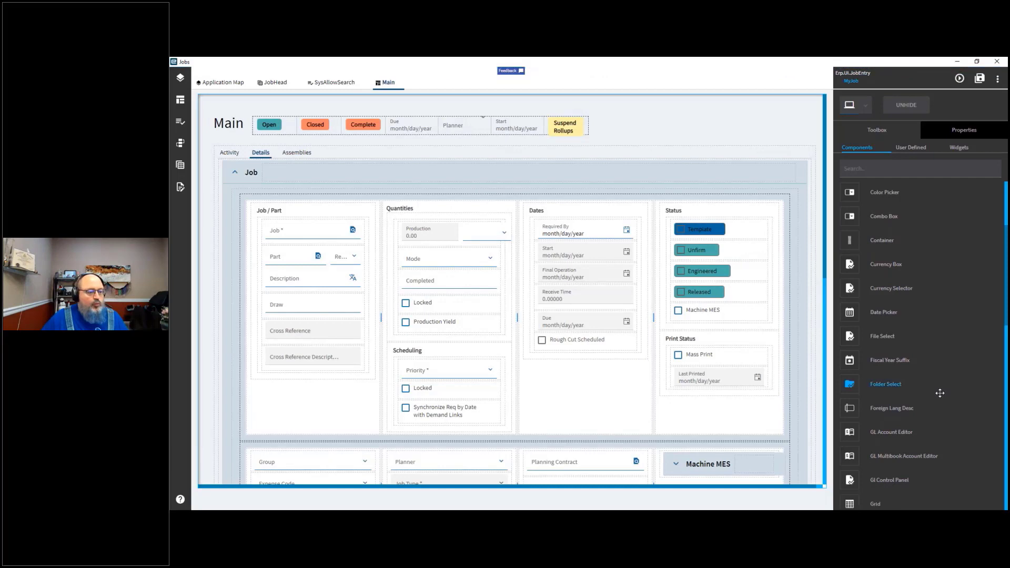
scroll(1005, 263, "down", 2)
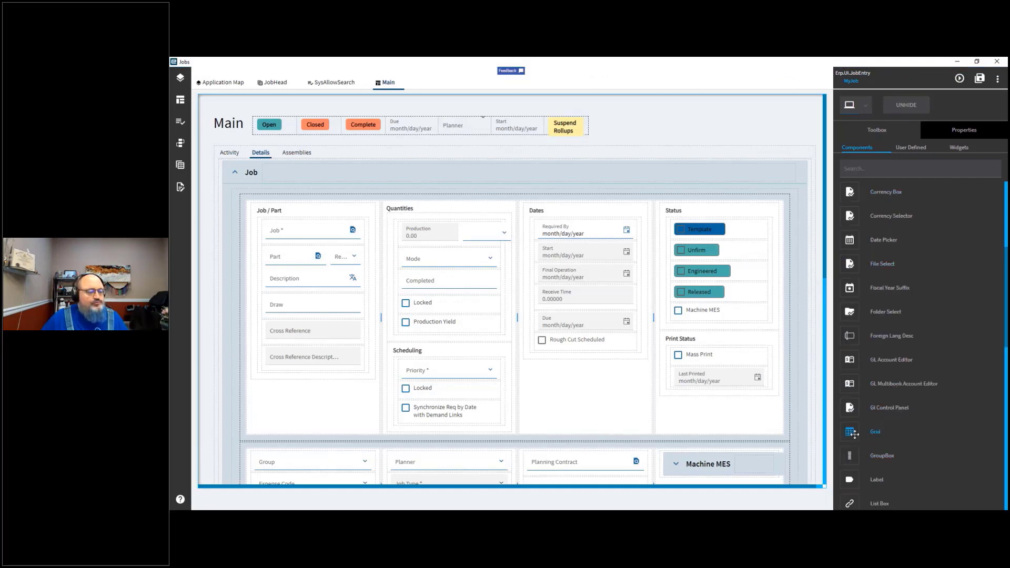
left_click_drag(854, 433, 572, 403)
scroll(572, 402, "down", 5)
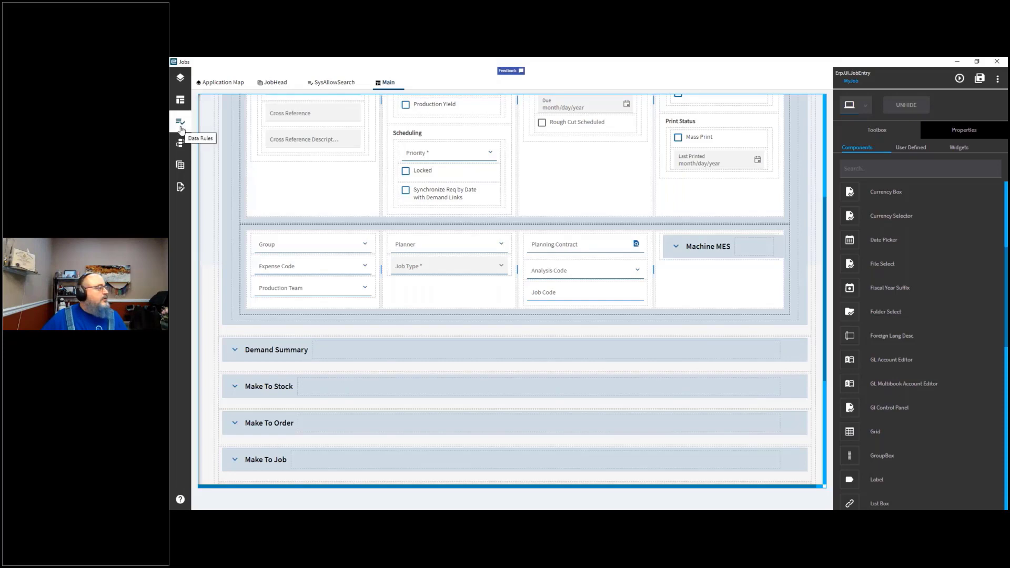
Step: Add a new data view and set its Data View ID to MyData
left_click(179, 166)
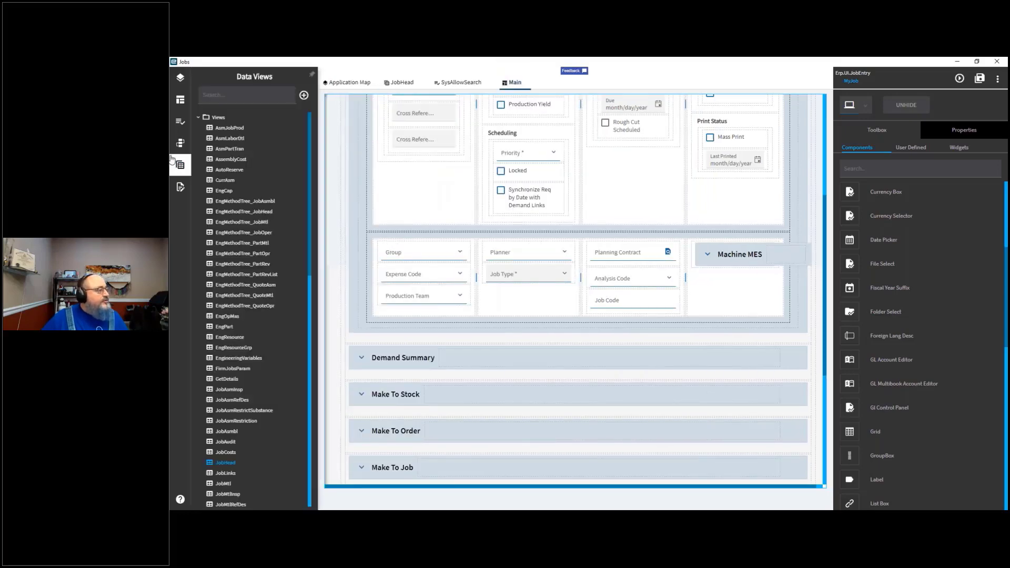
left_click(305, 98)
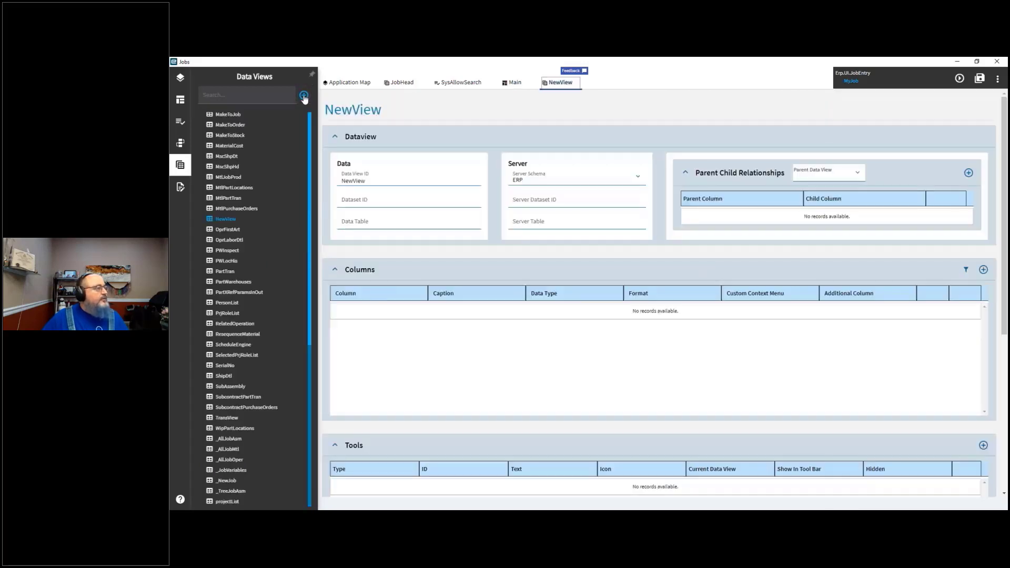
left_click(374, 183)
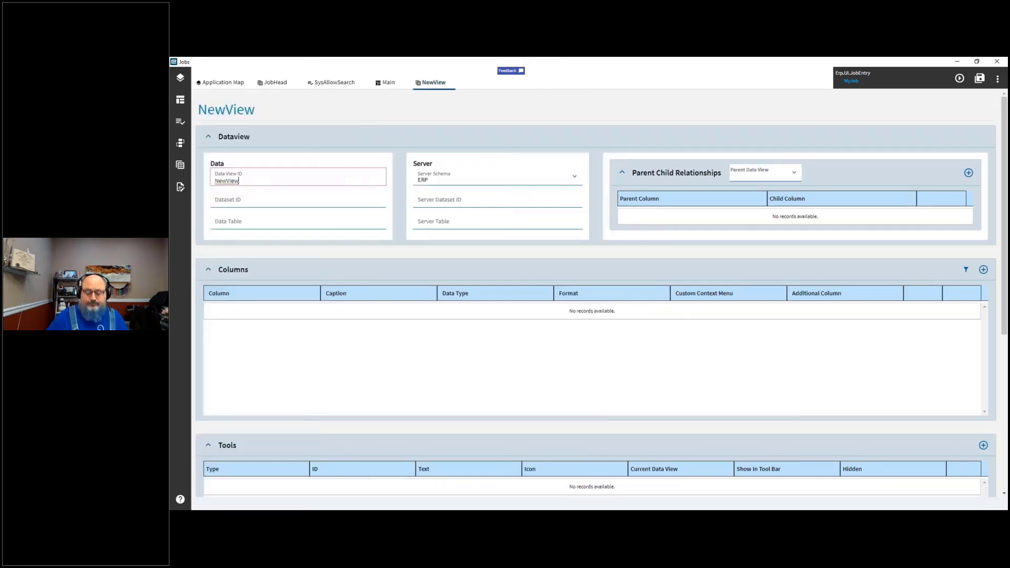
key("ctrl+a")
type("MyDSata")
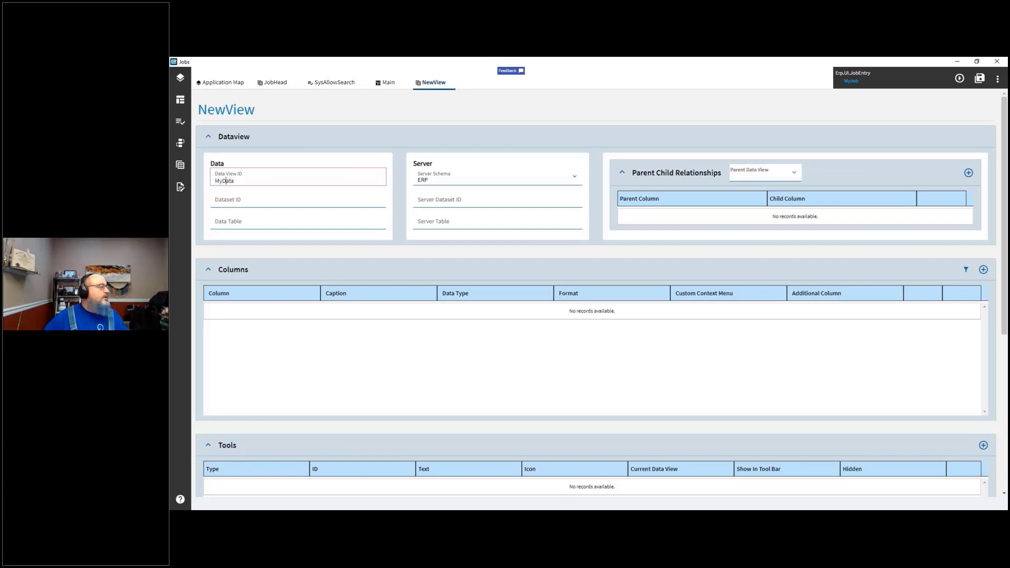
left_click(274, 206)
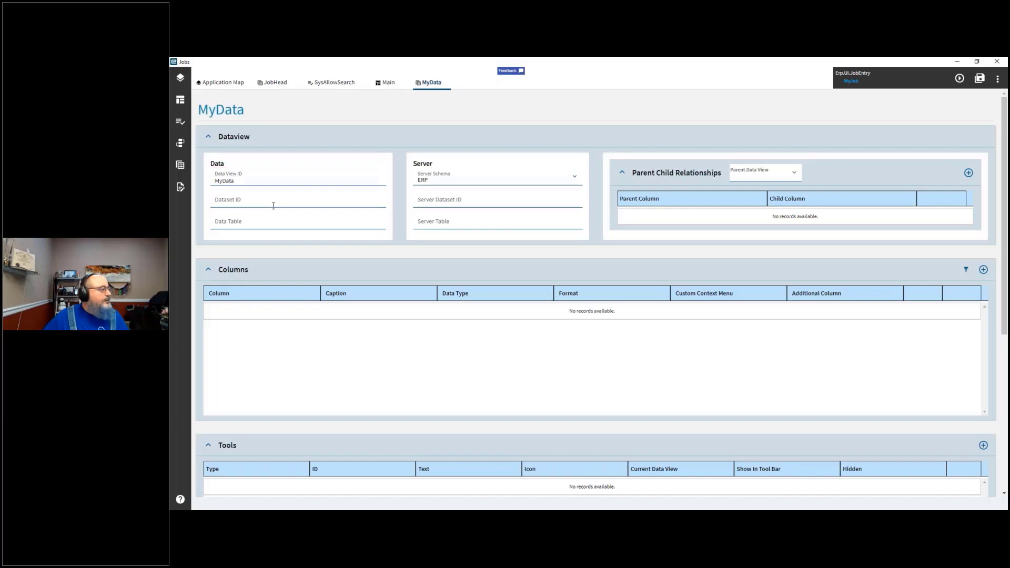
Step: Set the data view's Dataset ID to MyDateSet
left_click(261, 198)
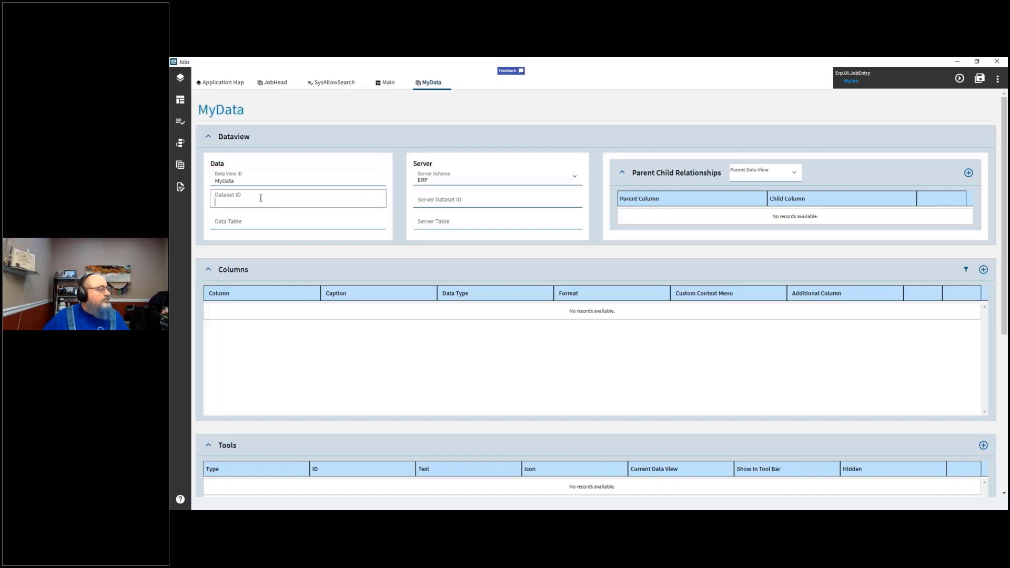
type("MyDateSet")
key("Tab")
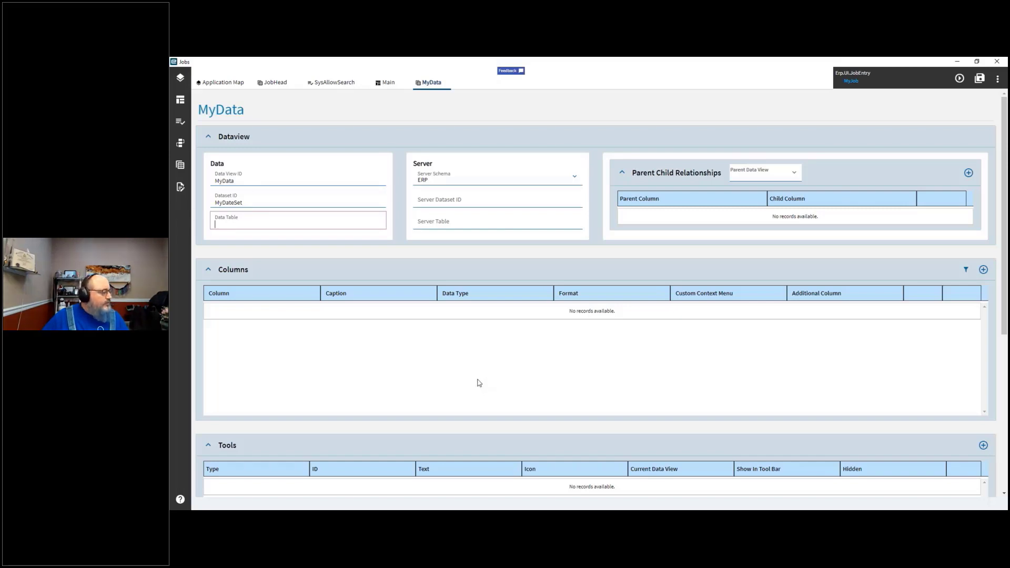
scroll(479, 383, "down", 5)
scroll(584, 367, "up", 5)
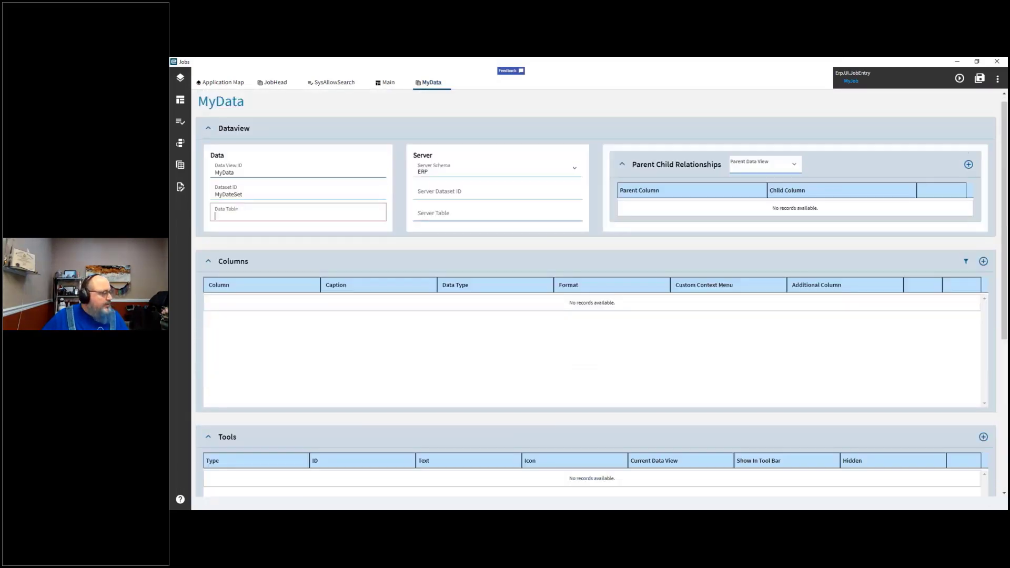
scroll(585, 367, "up", 1)
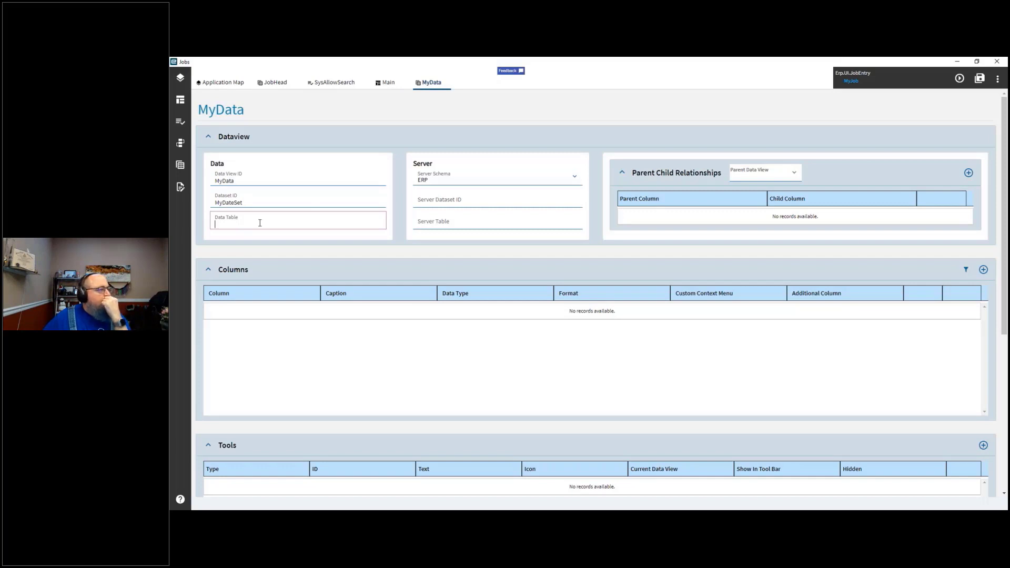
Step: Choose JobHead as the parent data view for the parent-child relationship
left_click(795, 175)
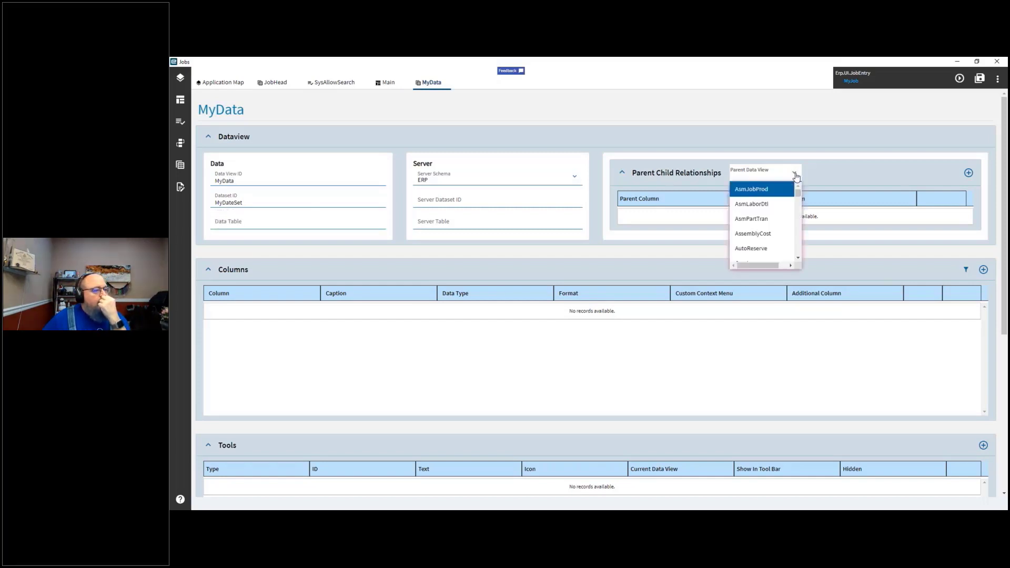
left_click_drag(797, 194, 799, 214)
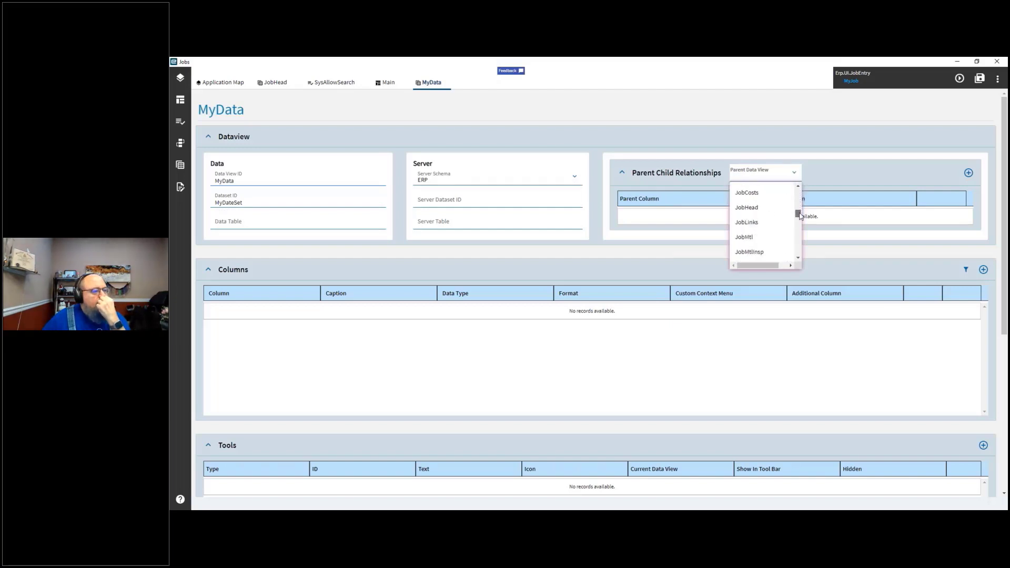
left_click(748, 208)
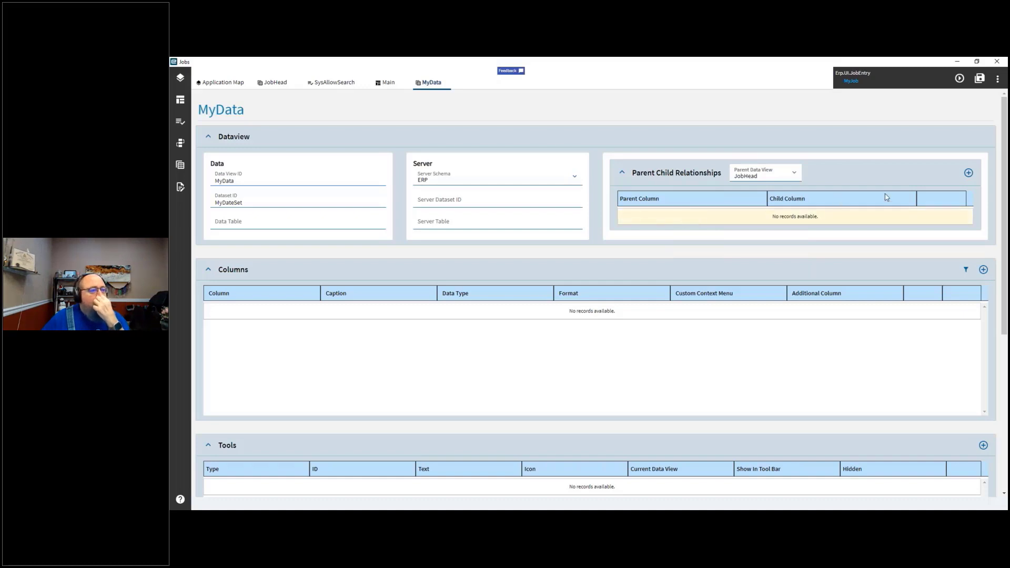
Step: Add a parent-child relationship row with JobNum as the parent column and try to pick a child column
left_click(968, 173)
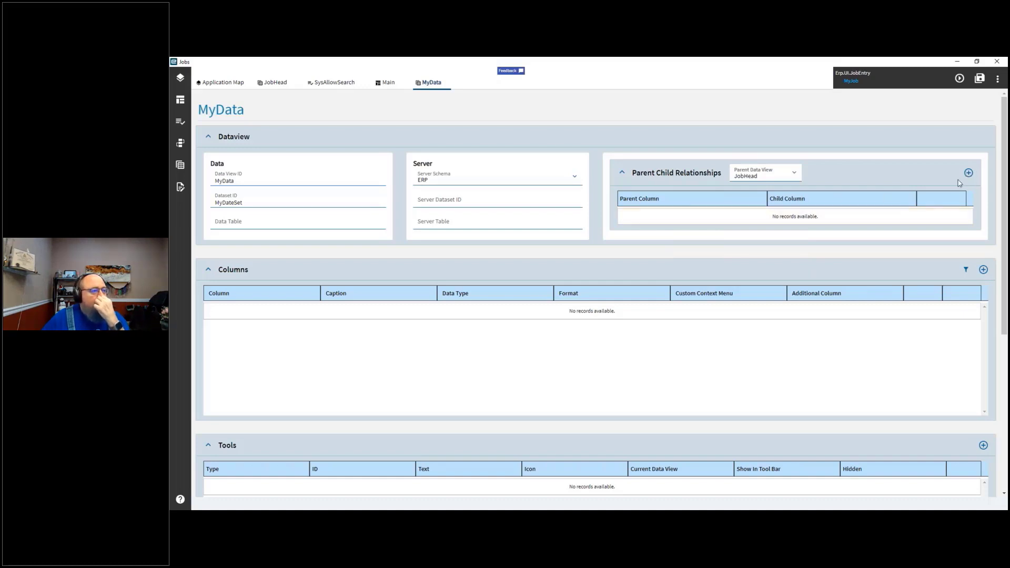
left_click(763, 222)
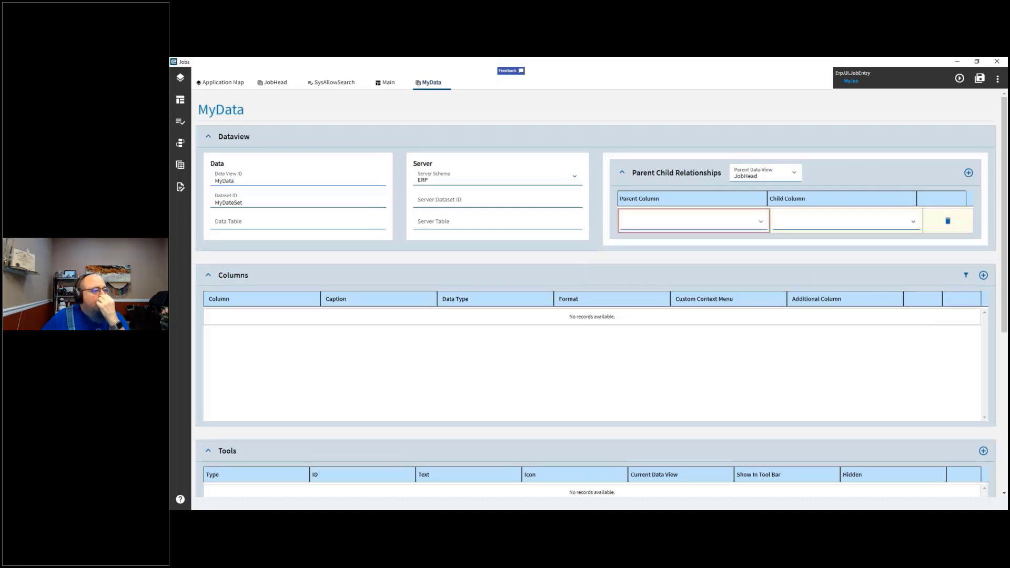
left_click(761, 222)
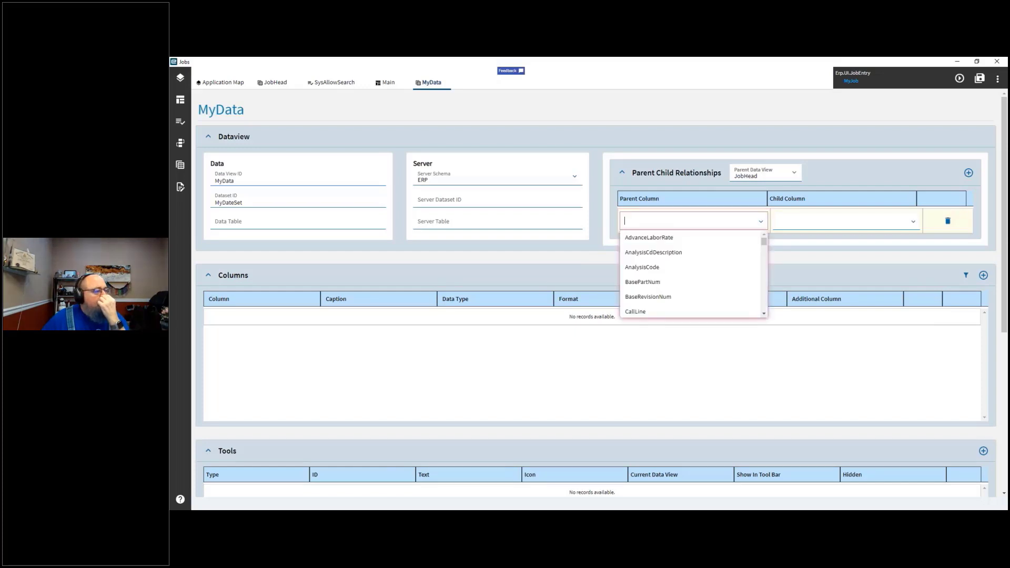
scroll(713, 270, "down", 4)
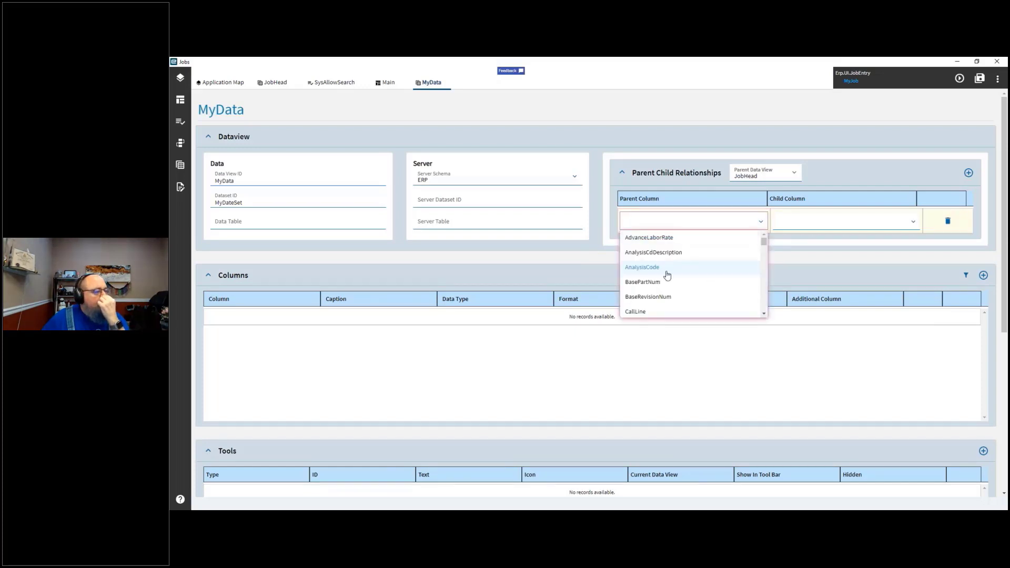
scroll(668, 276, "down", 8)
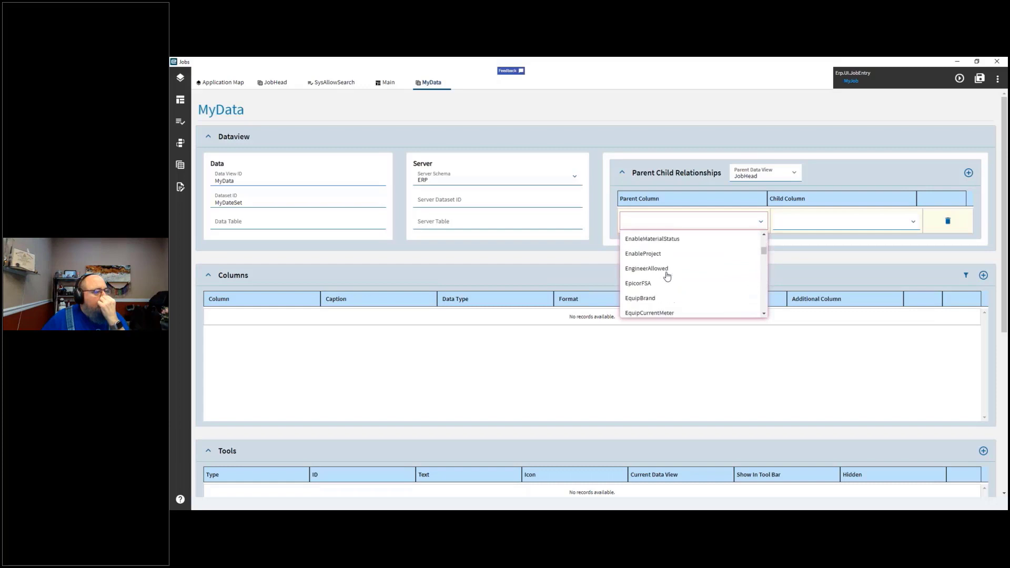
scroll(667, 277, "down", 6)
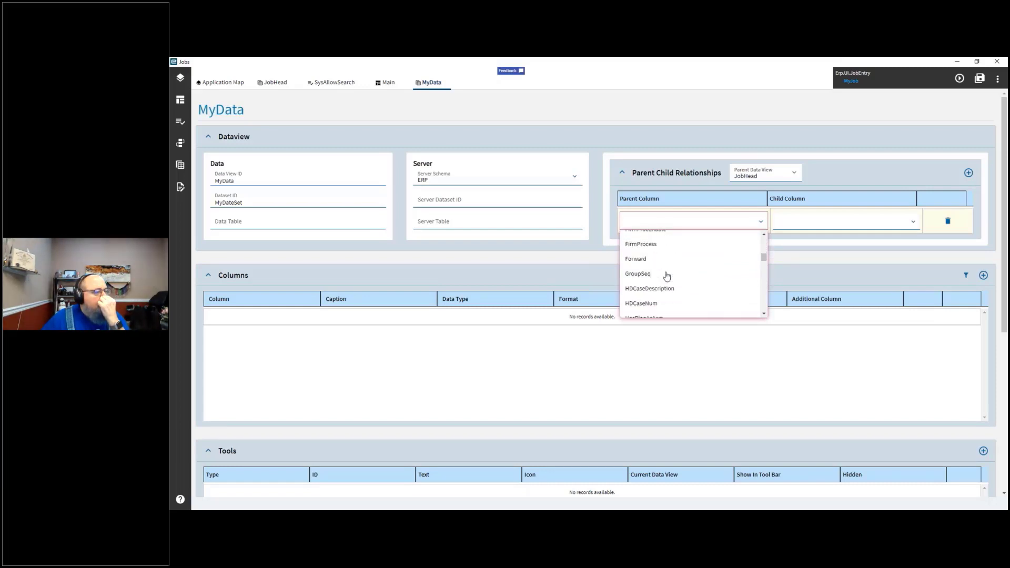
scroll(667, 276, "down", 6)
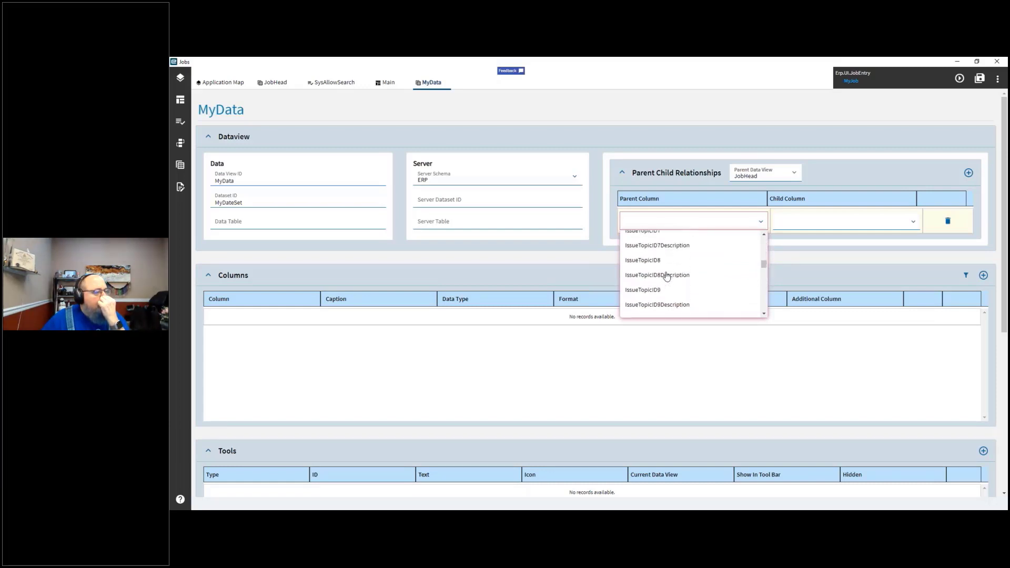
scroll(668, 276, "down", 2)
scroll(667, 277, "down", 2)
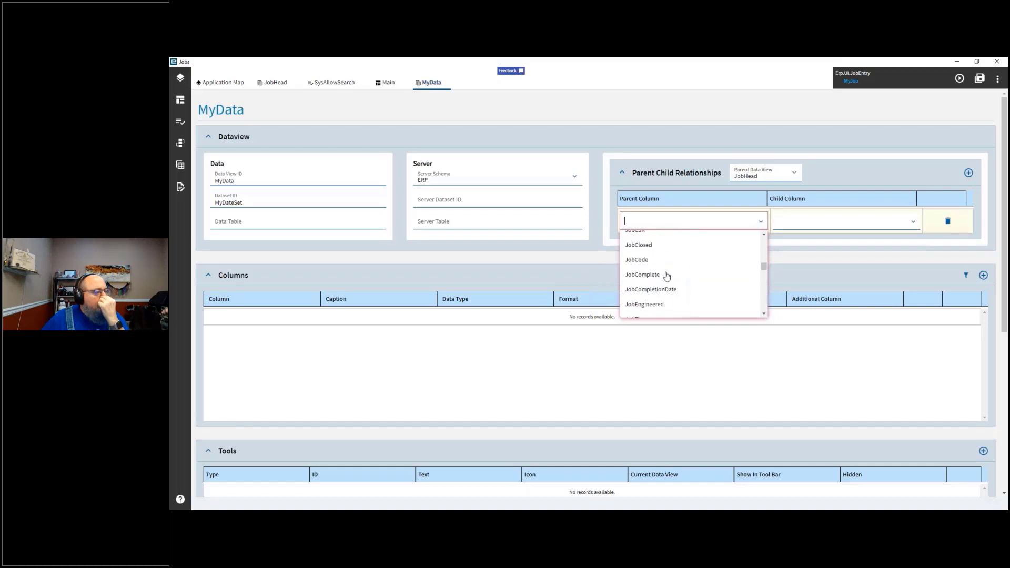
left_click(638, 284)
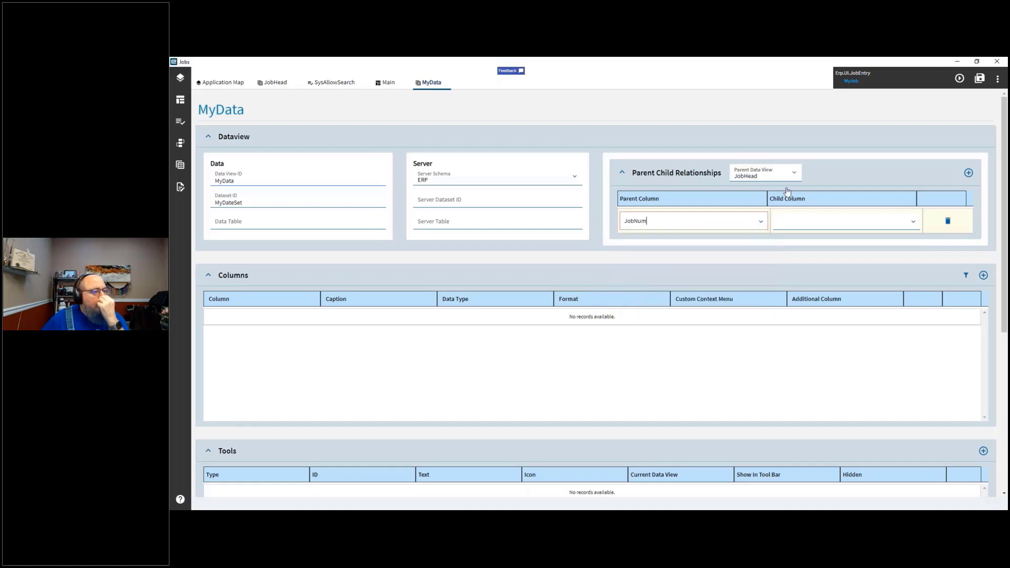
left_click(913, 223)
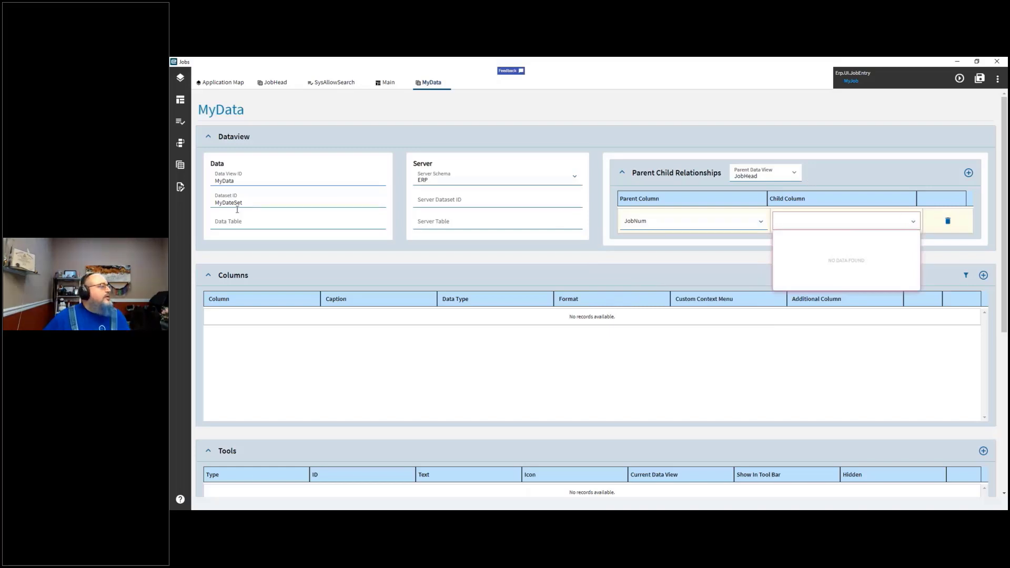
left_click(256, 197)
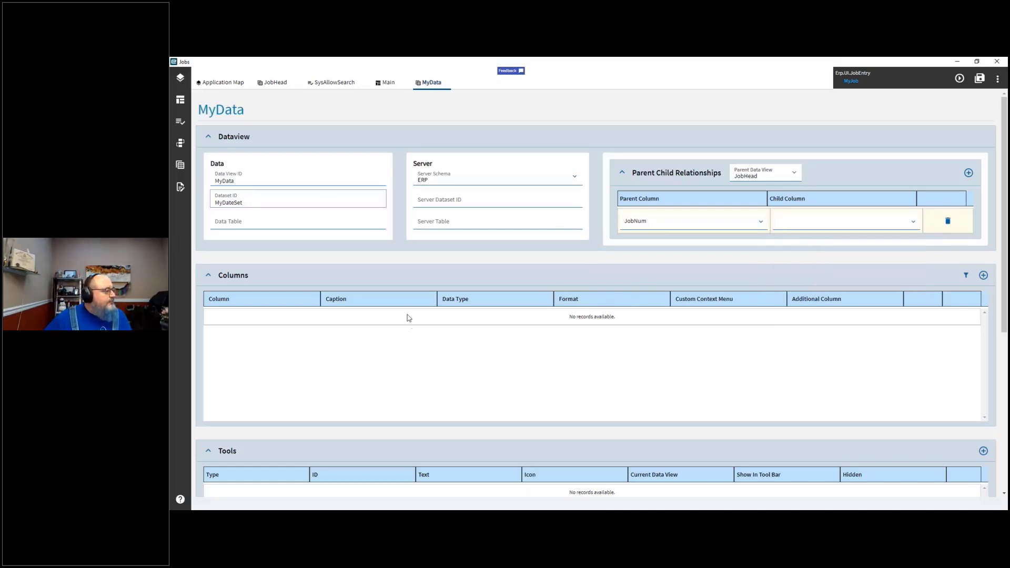
left_click(983, 277)
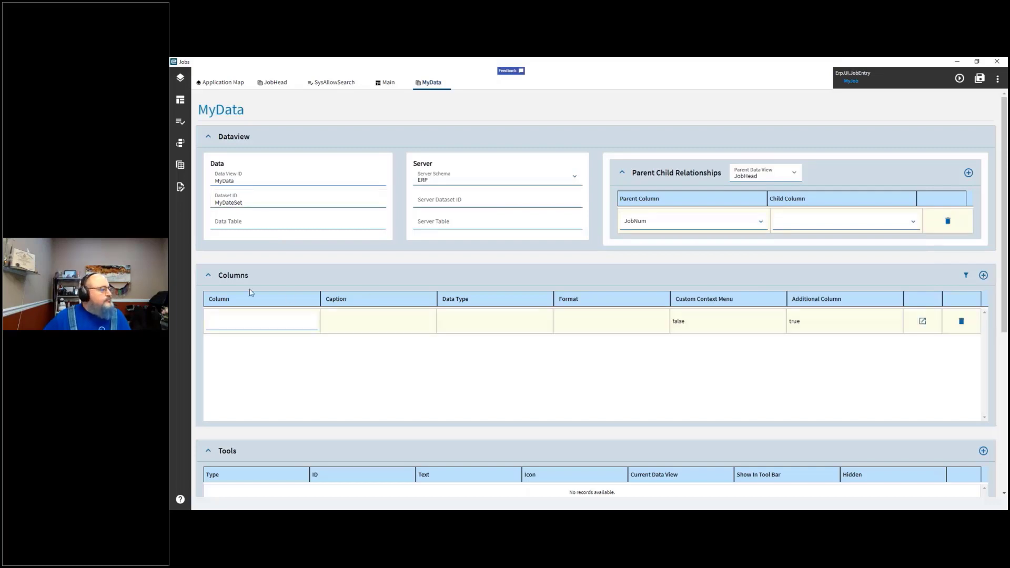
left_click(289, 326)
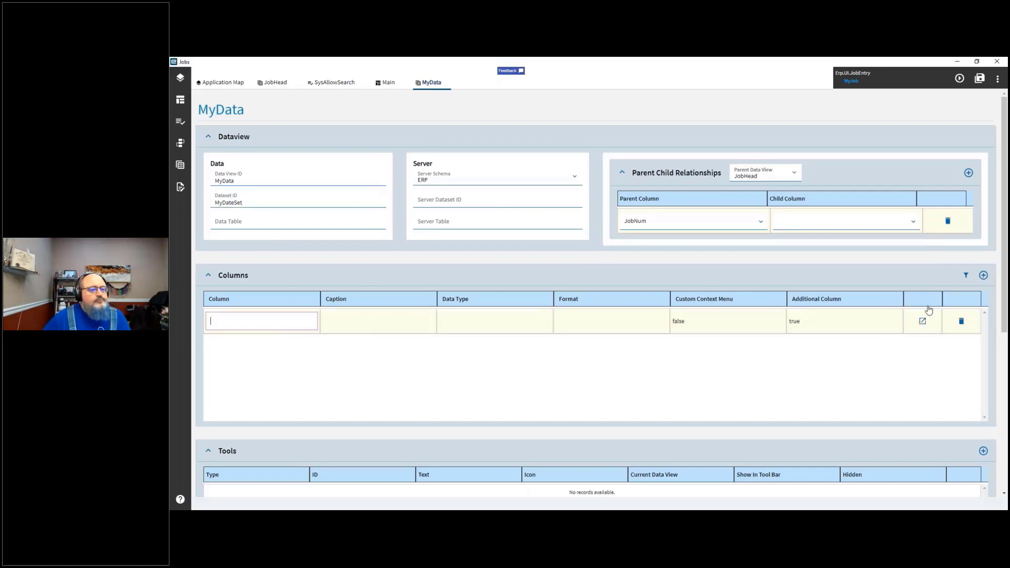
left_click(961, 322)
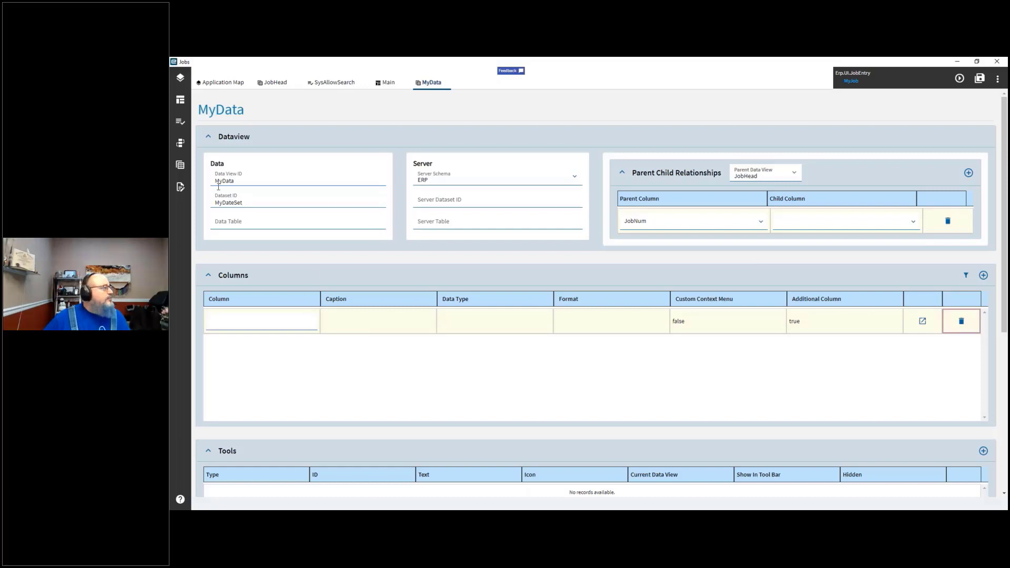
Step: Search and browse the Data Views list for existing BAQ views
left_click(180, 165)
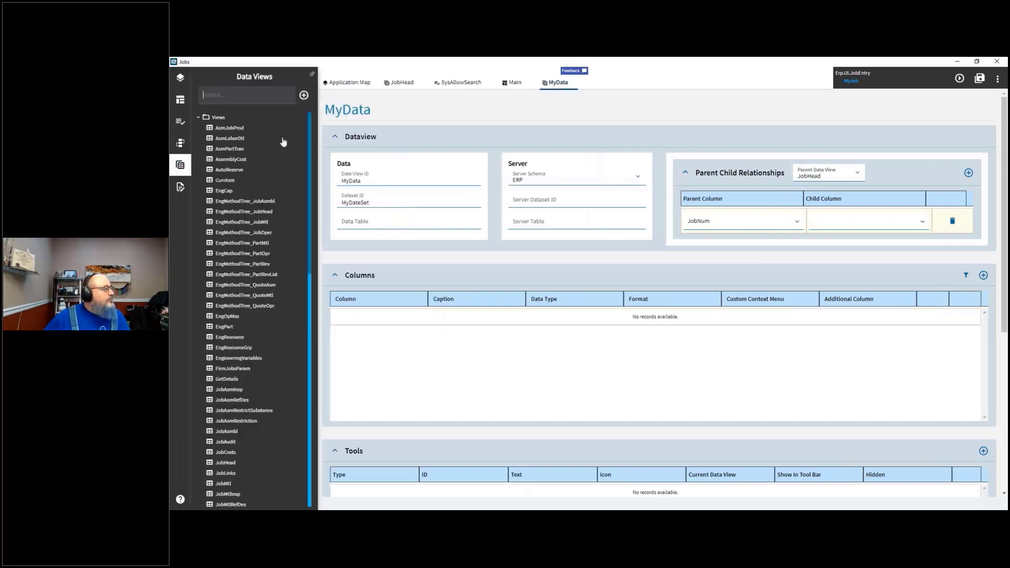
left_click(240, 99)
type("baq")
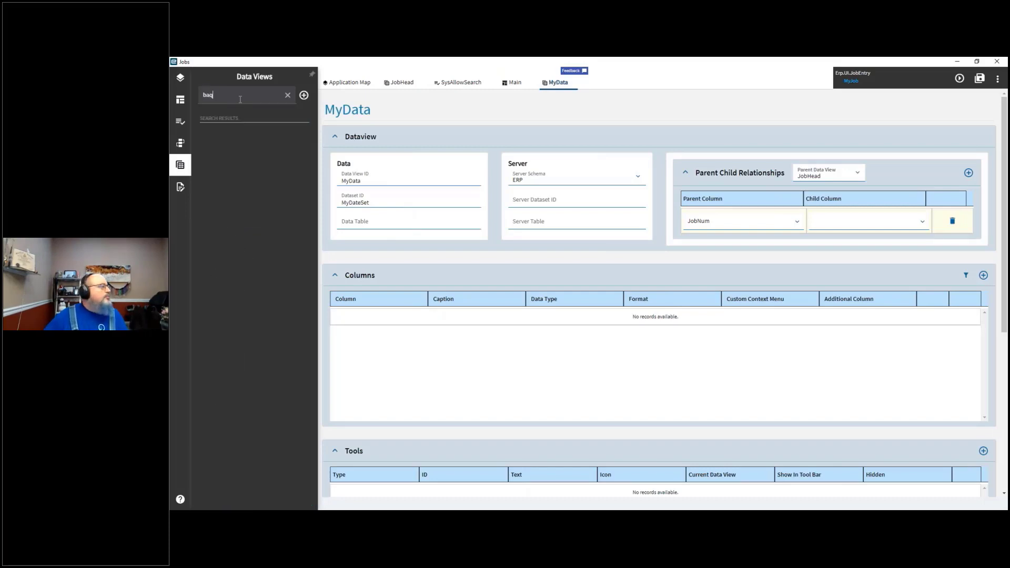
key("BackSpace")
key("BackSpace")
key("BackSpace")
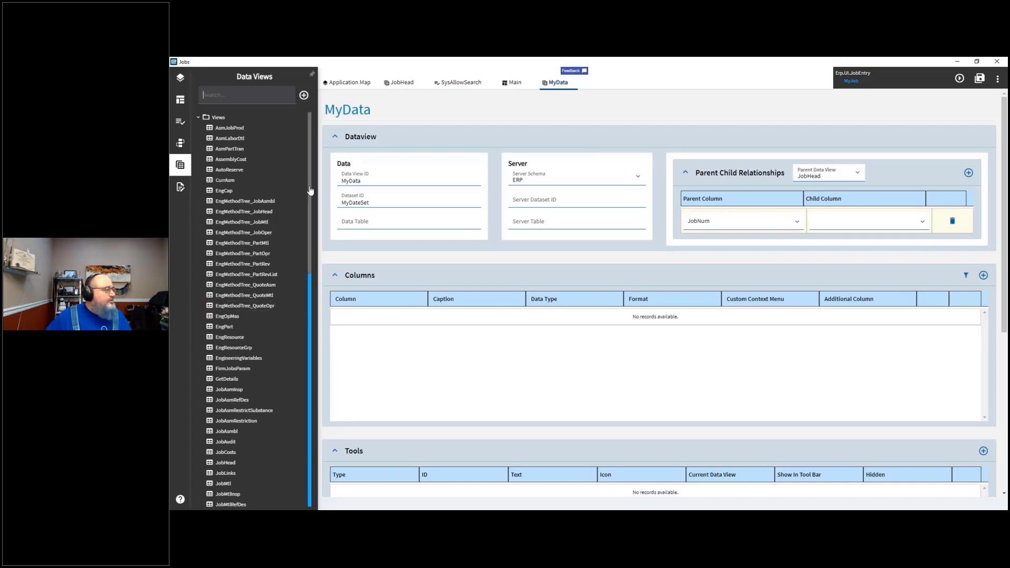
left_click_drag(311, 191, 311, 434)
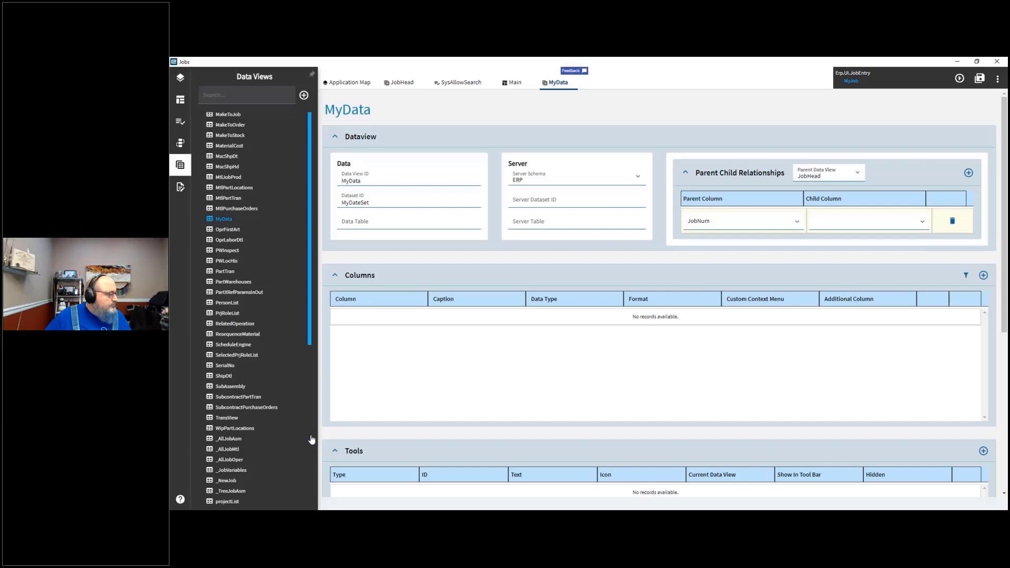
scroll(310, 421, "up", 5)
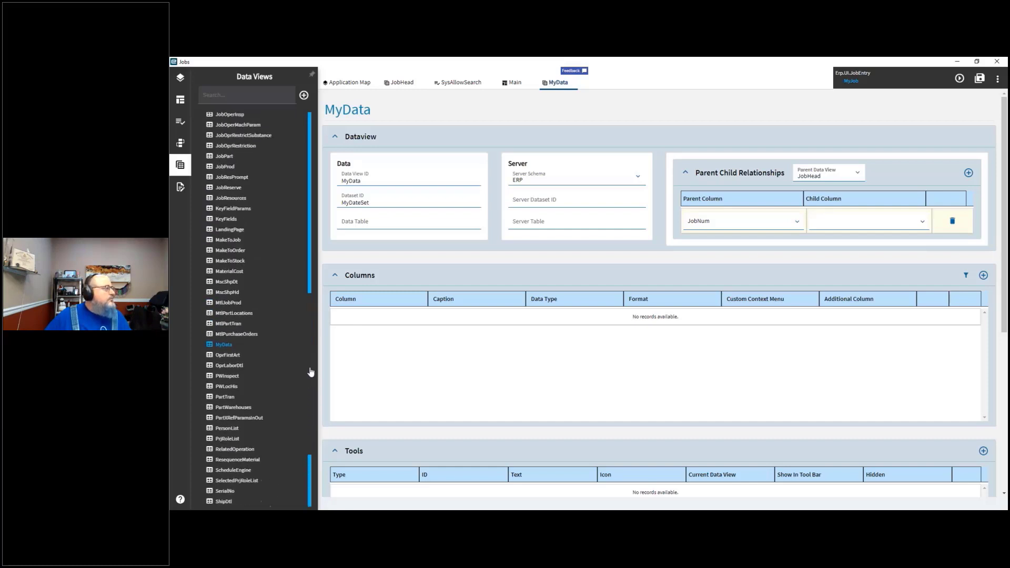
left_click_drag(311, 349, 314, 216)
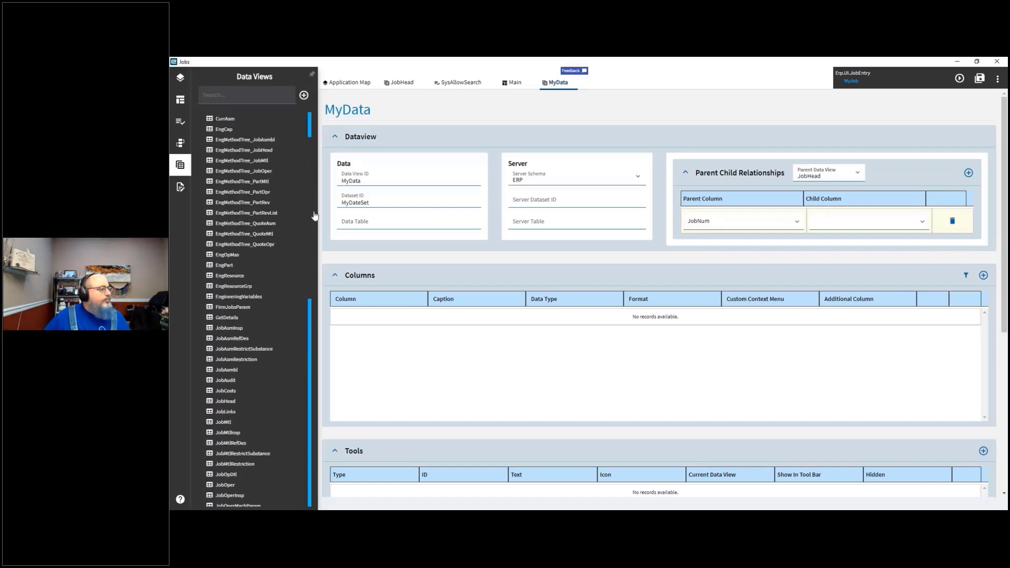
Step: Switch the data view's server schema to BAQ and choose zCustJobs as the BAQ ID
left_click(637, 175)
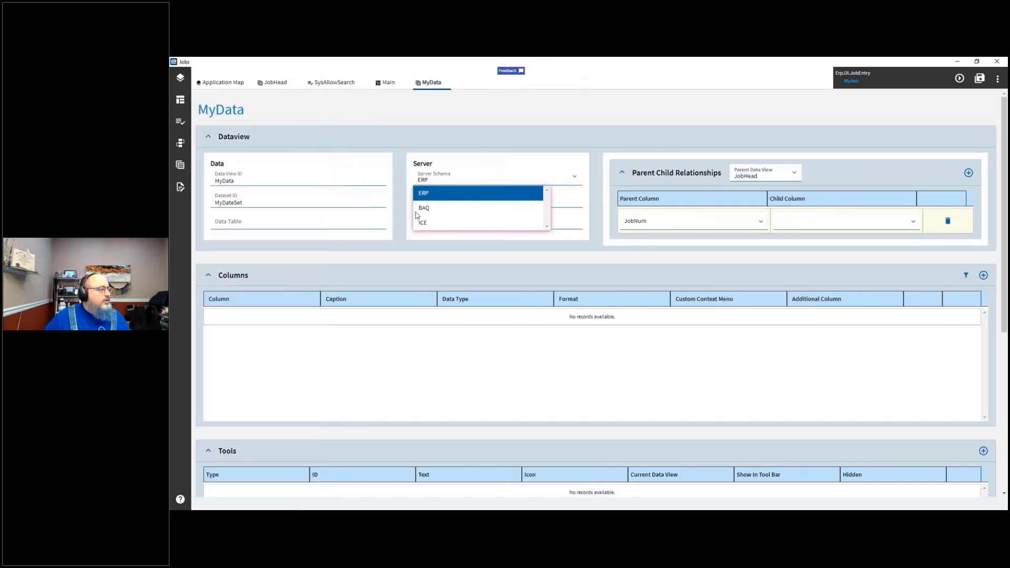
left_click(421, 209)
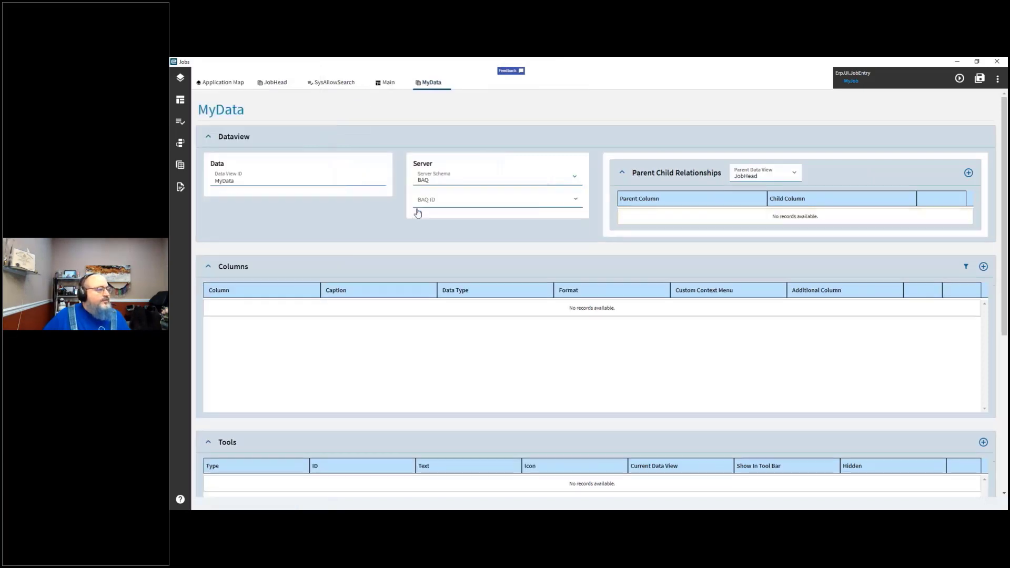
left_click(579, 201)
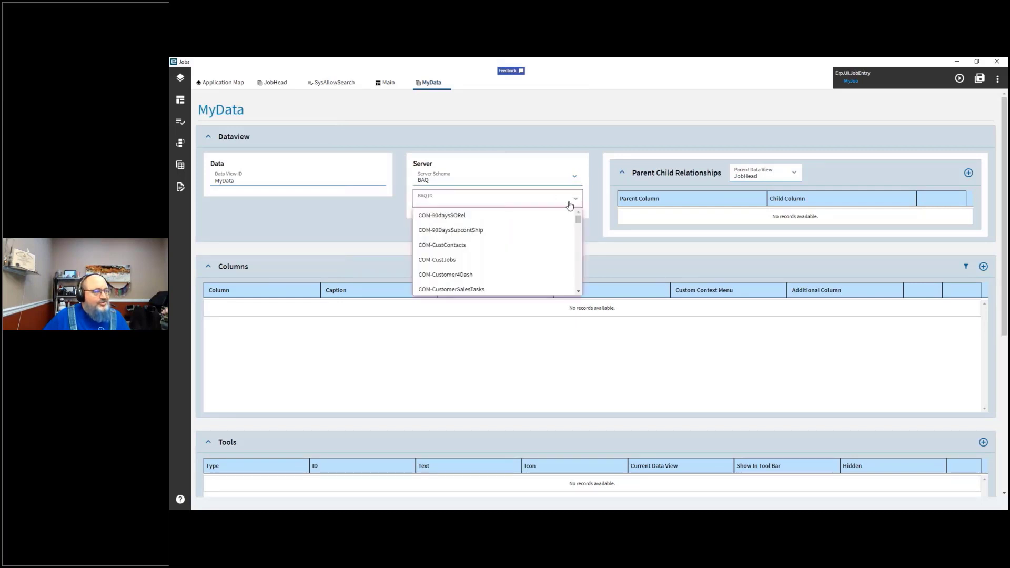
scroll(548, 232, "down", 3)
scroll(537, 246, "down", 5)
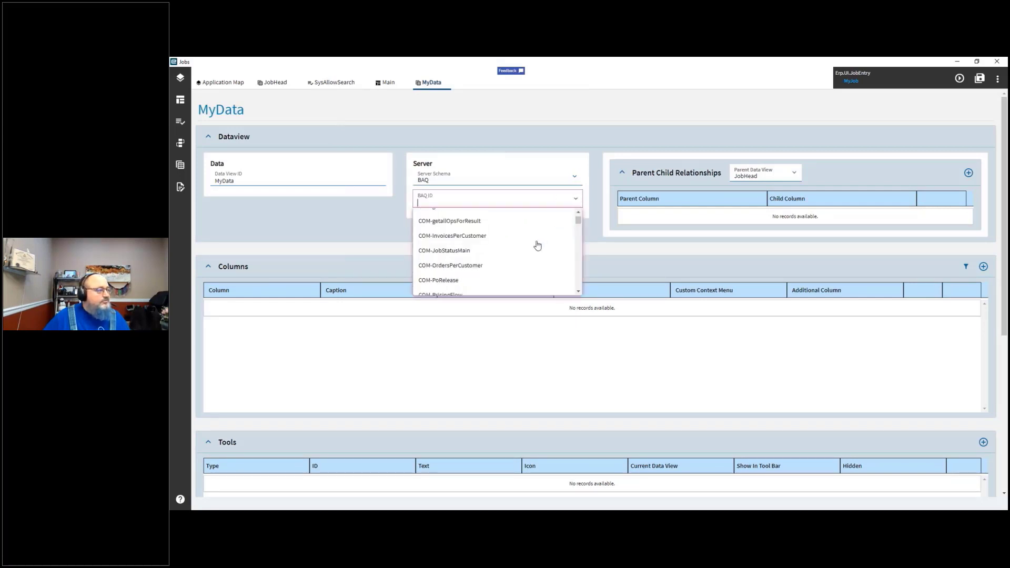
scroll(536, 244, "up", 5)
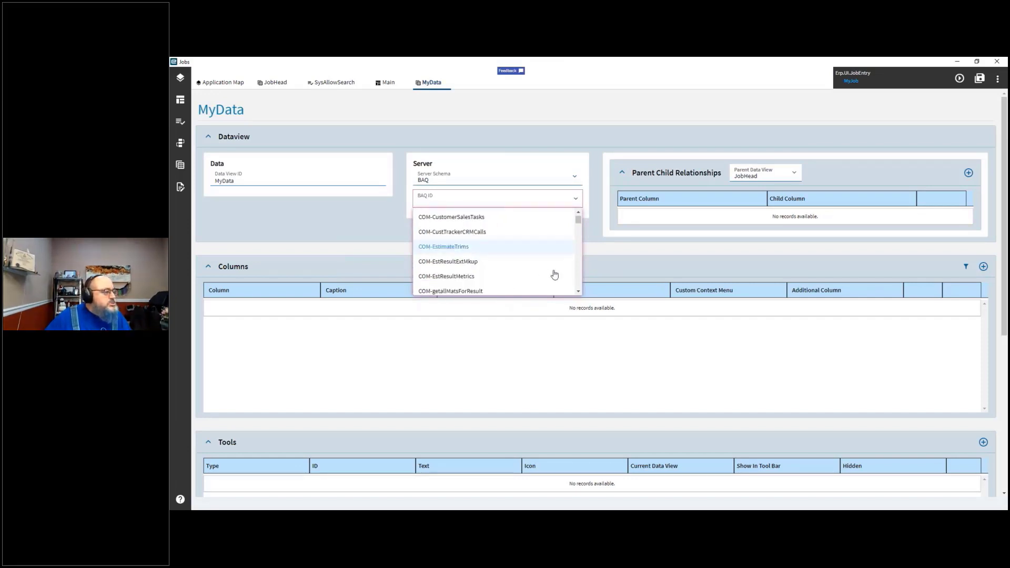
scroll(577, 280, "down", 2)
scroll(578, 280, "down", 1)
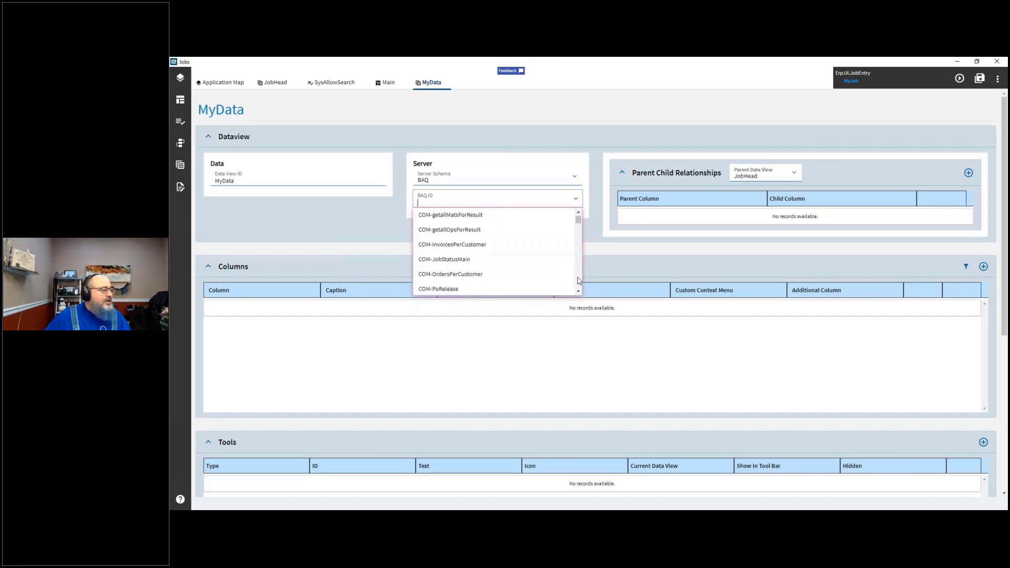
scroll(577, 280, "down", 10)
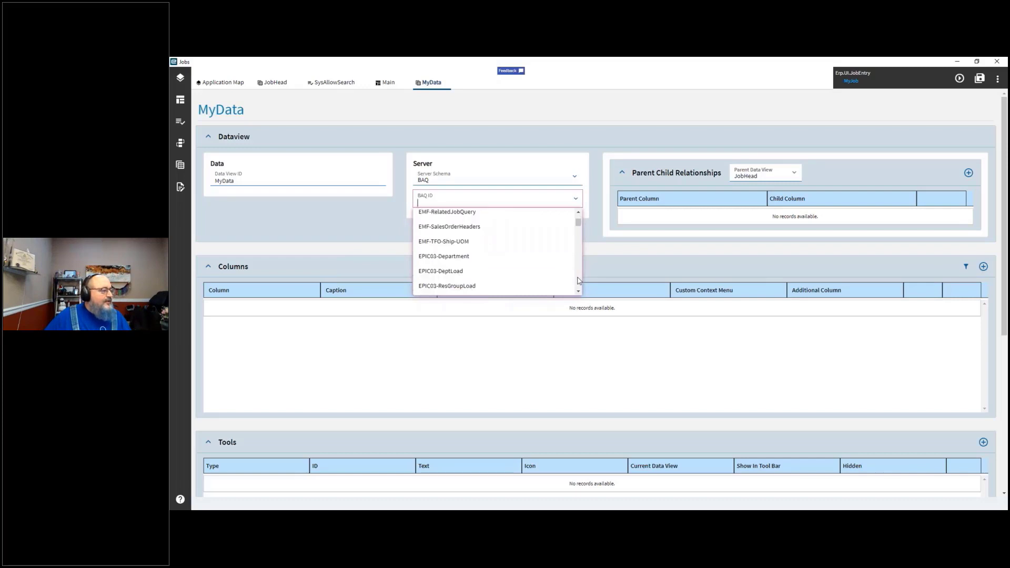
scroll(577, 280, "down", 10)
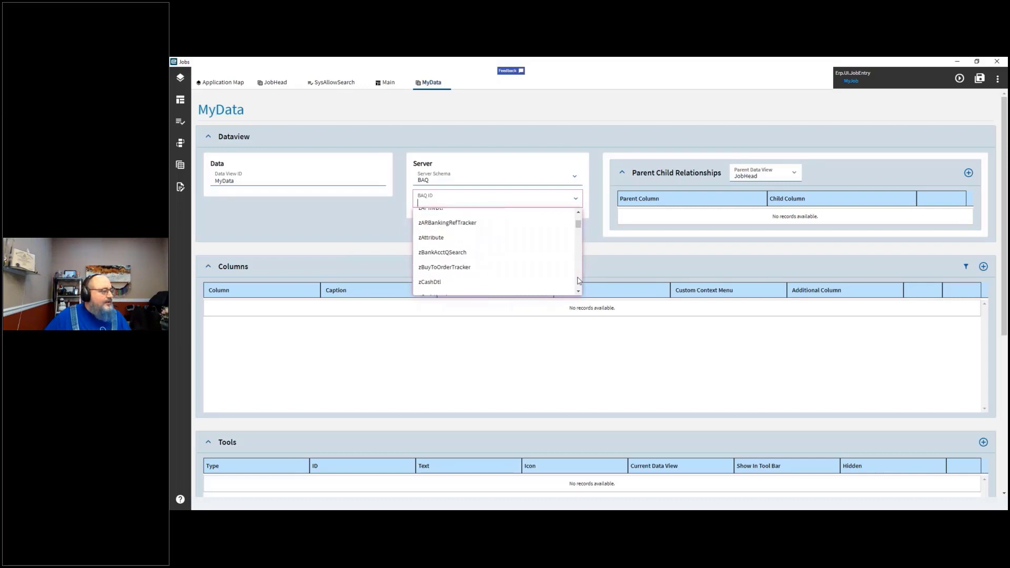
scroll(578, 280, "down", 5)
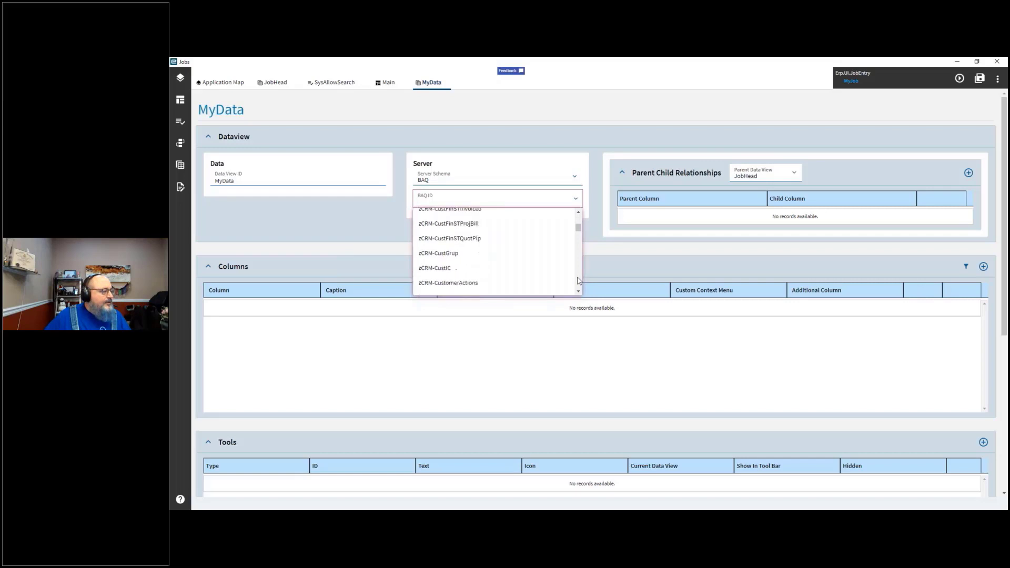
mouse_move(577, 230)
left_mouse_down()
mouse_move(576, 243)
mouse_move(577, 232)
left_mouse_up()
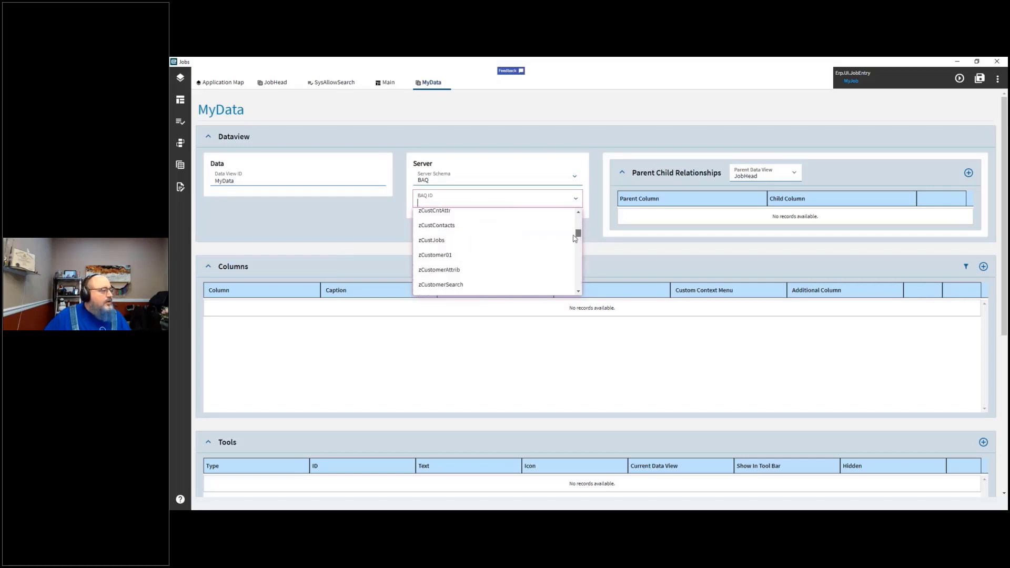
left_click(434, 240)
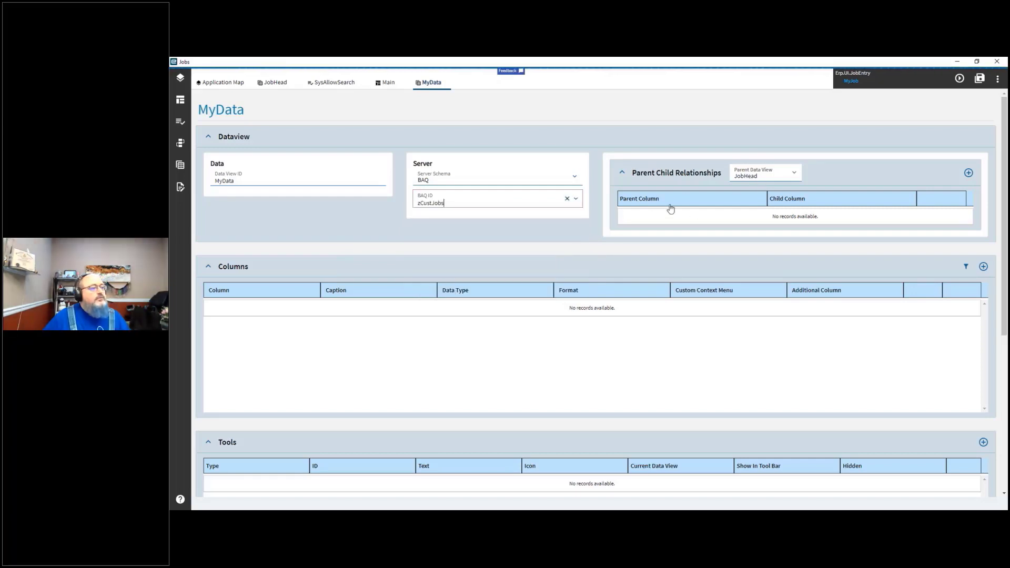
left_click(375, 206)
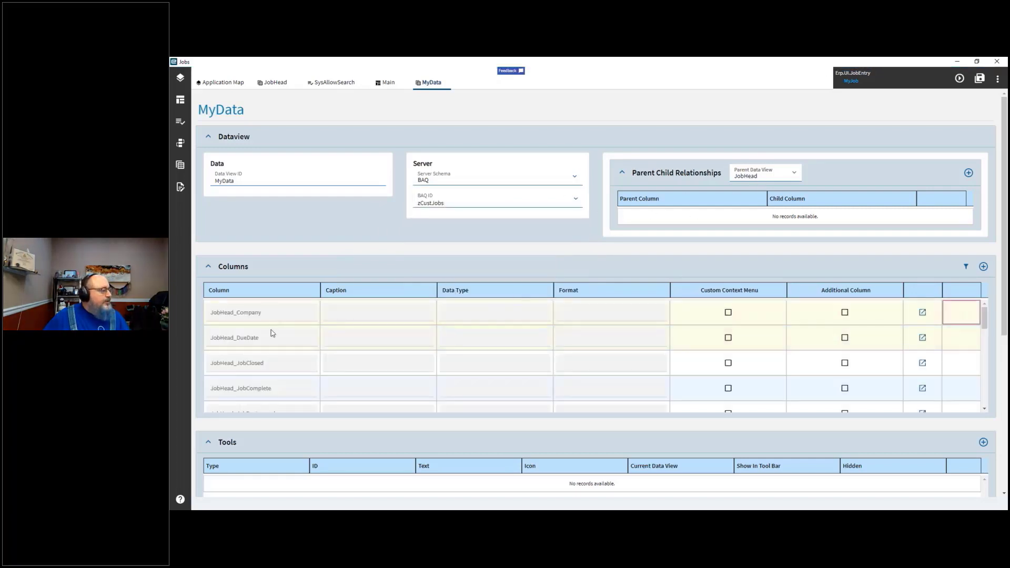
Step: Add two relationship rows and map parent column Company to child column JobHead_Company in the first row
left_click(968, 173)
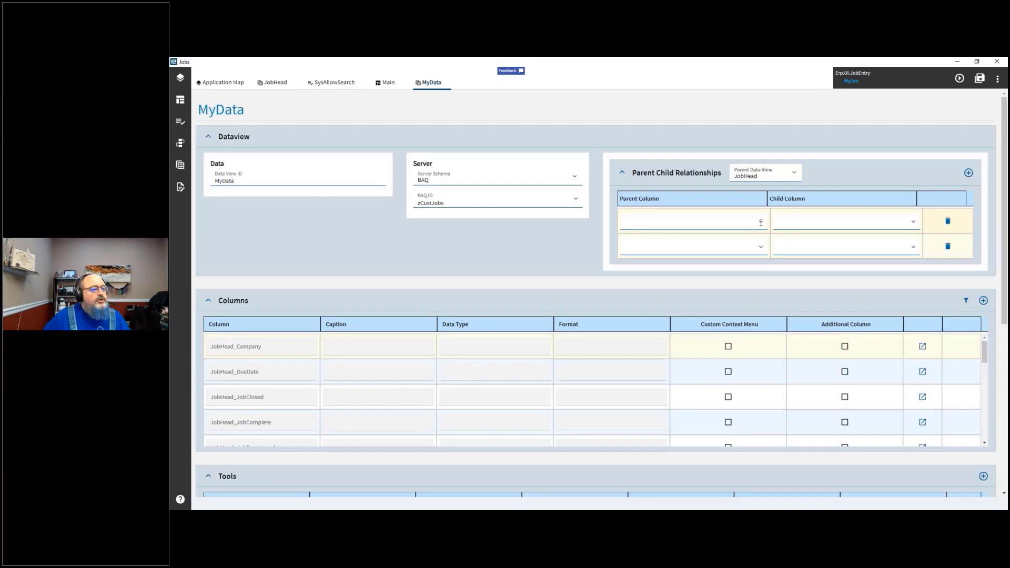
left_click(760, 222)
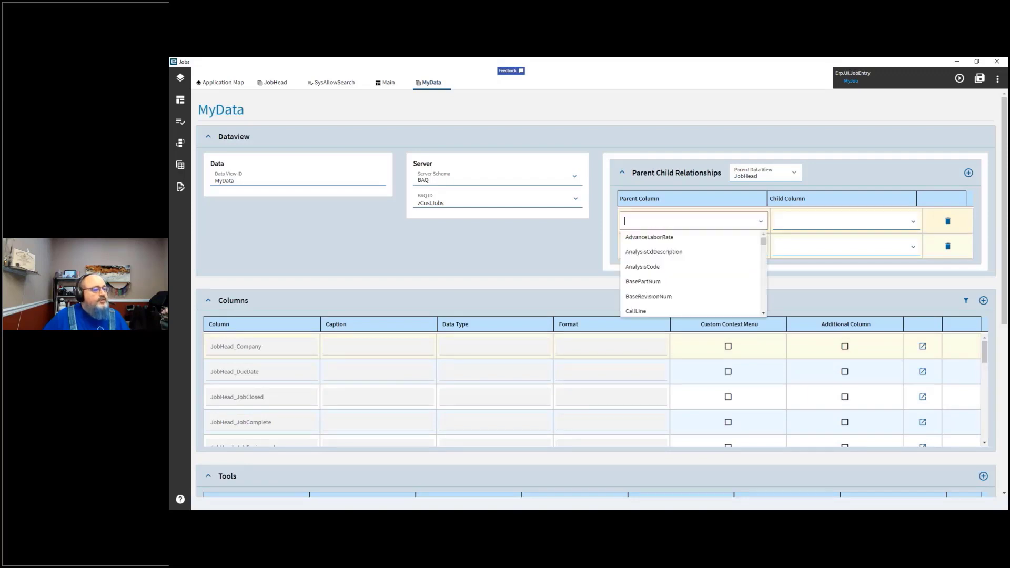
type("com")
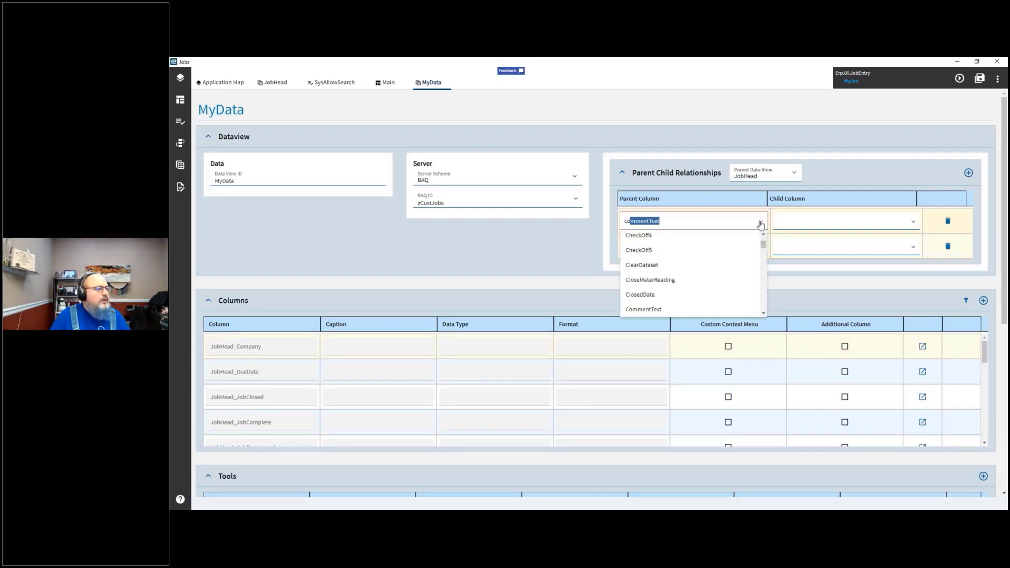
type("pany")
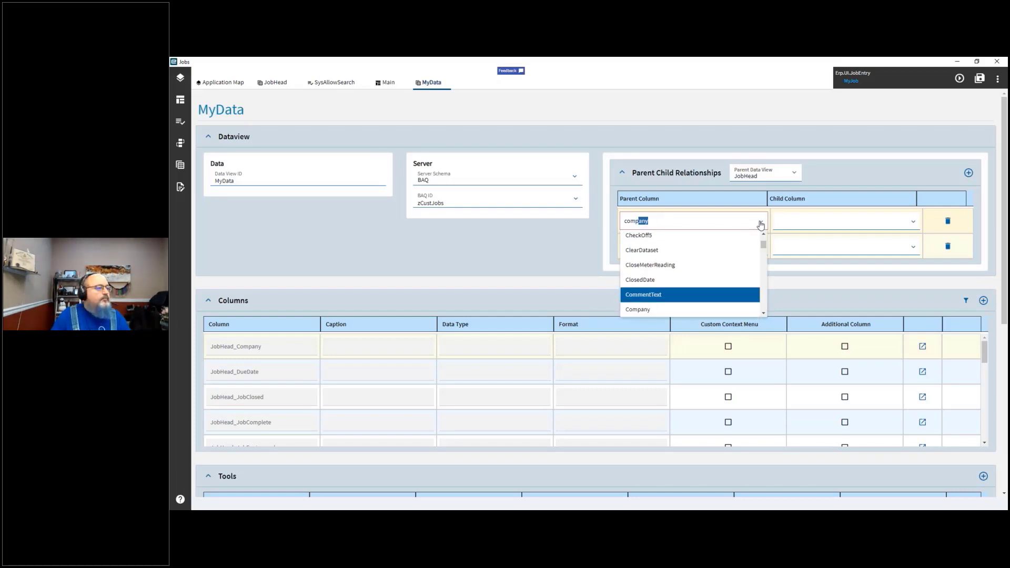
key("Tab")
type("omp")
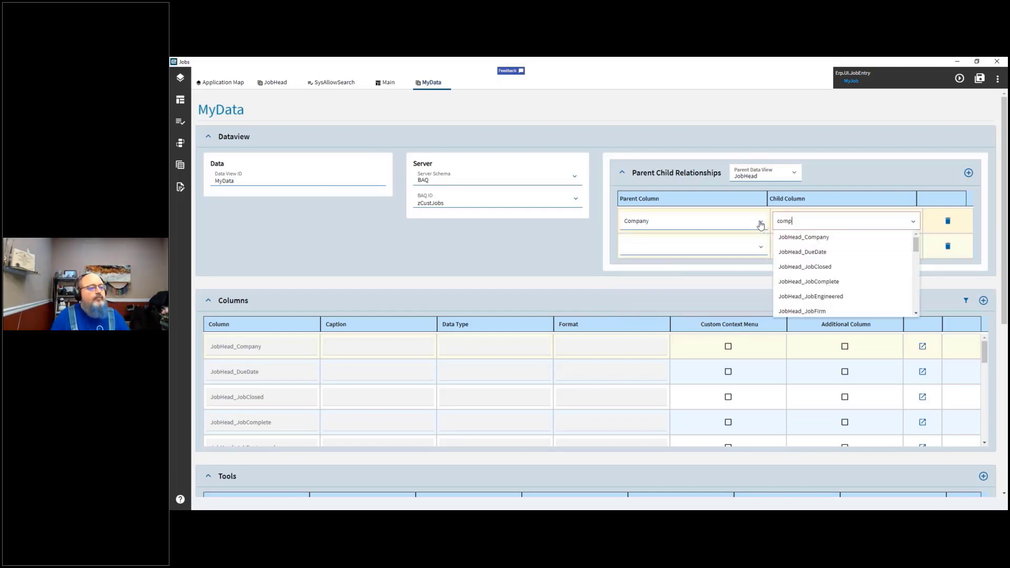
key("Down")
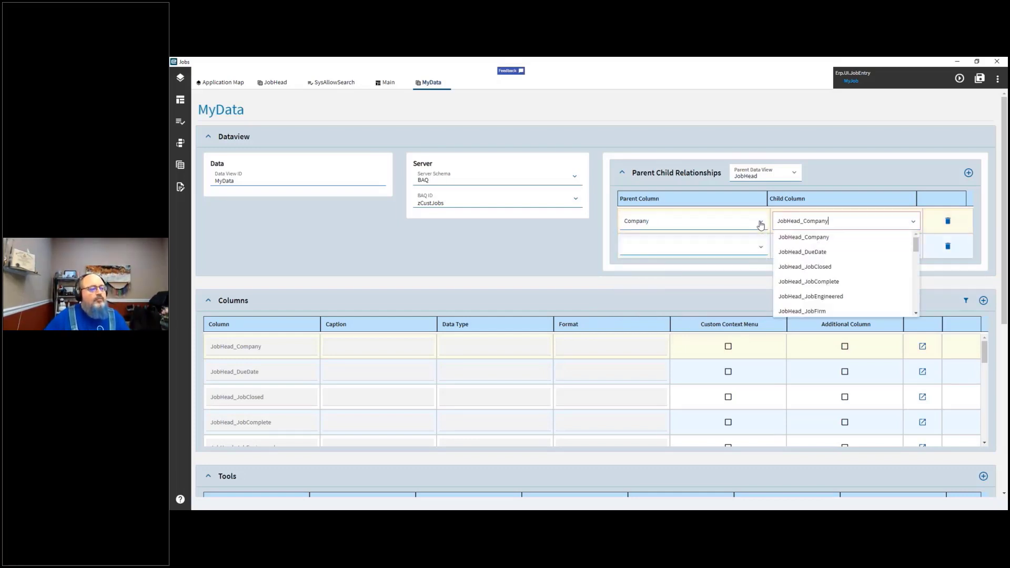
key("Tab")
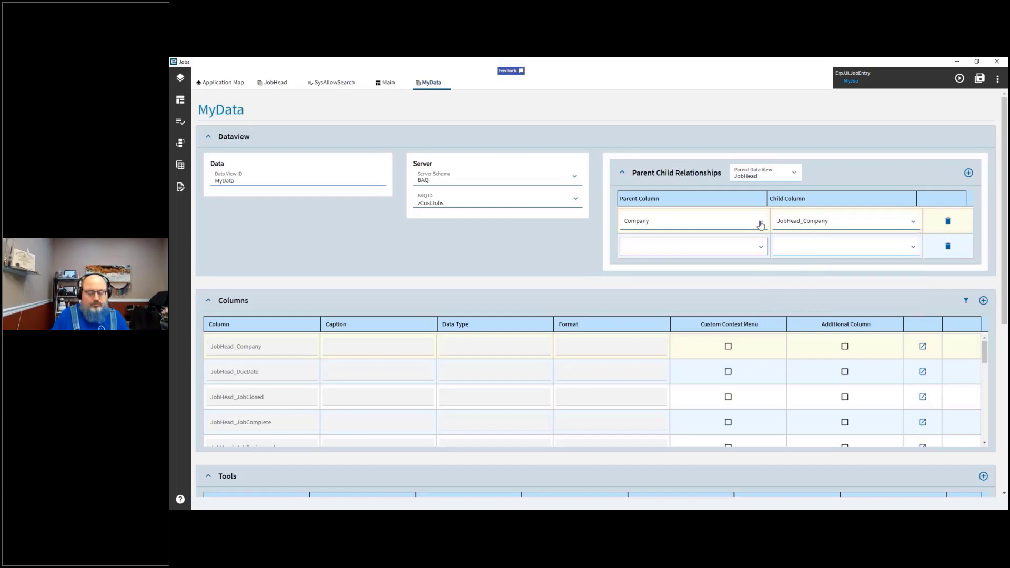
Step: Map parent column JobNum to child column JobHead_JobNum in the second relationship row
type("jobnum")
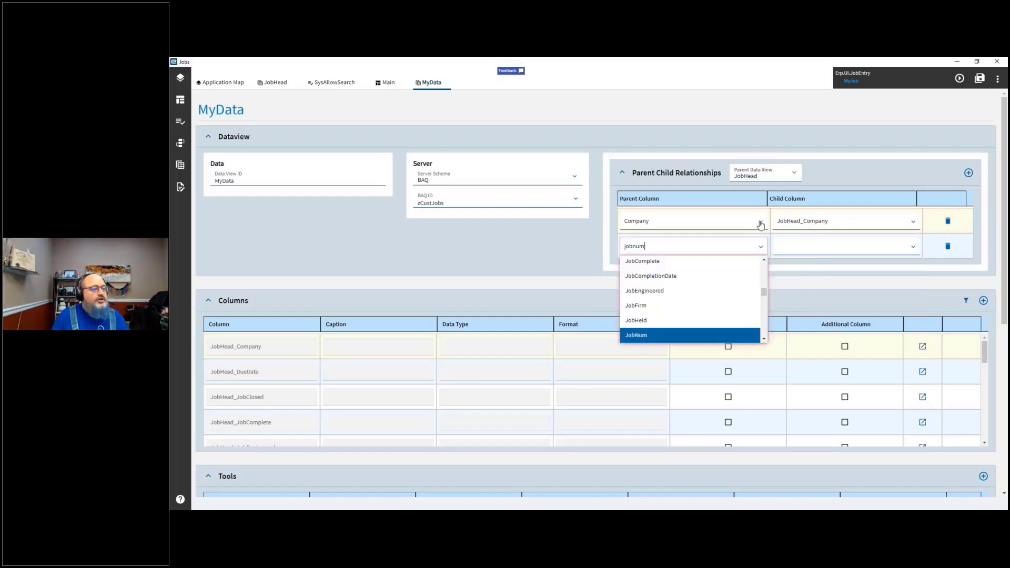
key("Tab")
type("jobn")
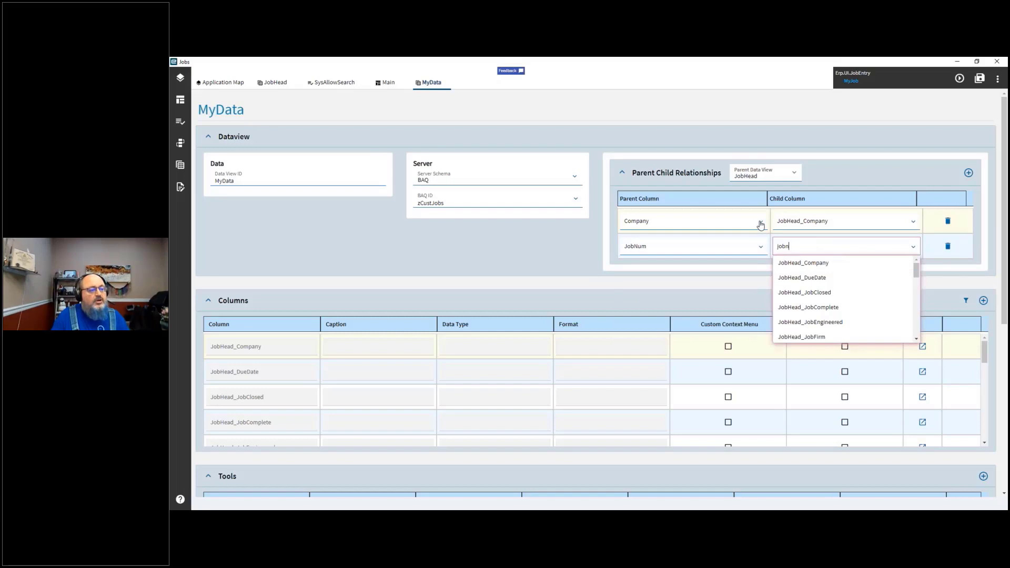
key("BackSpace")
type("head_")
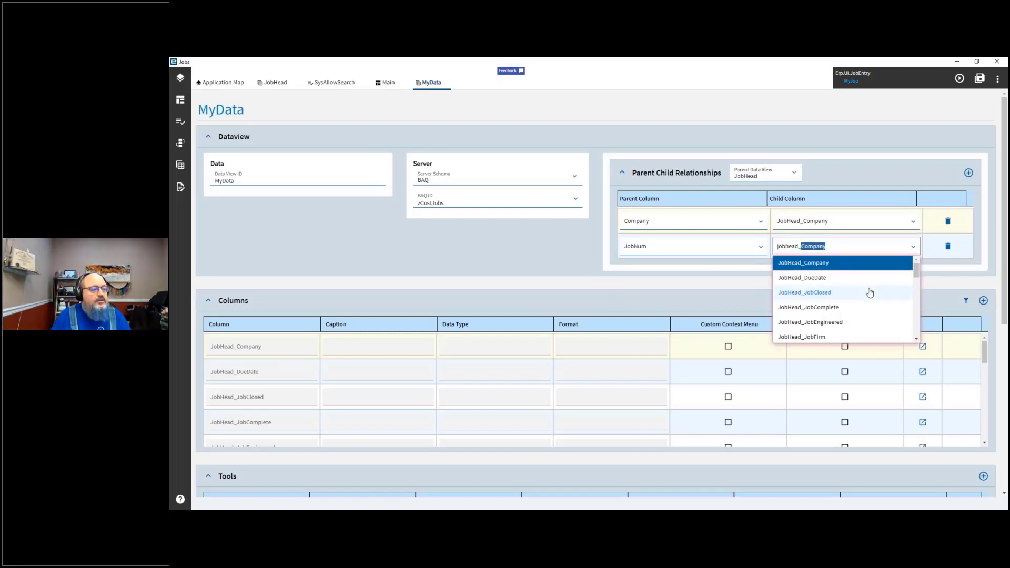
type("jobnu")
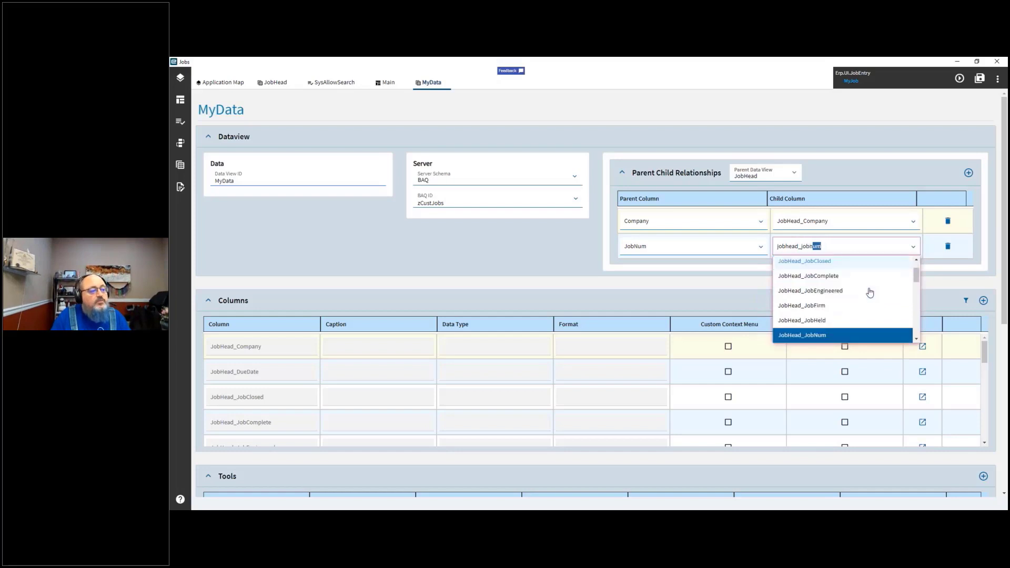
key("Return")
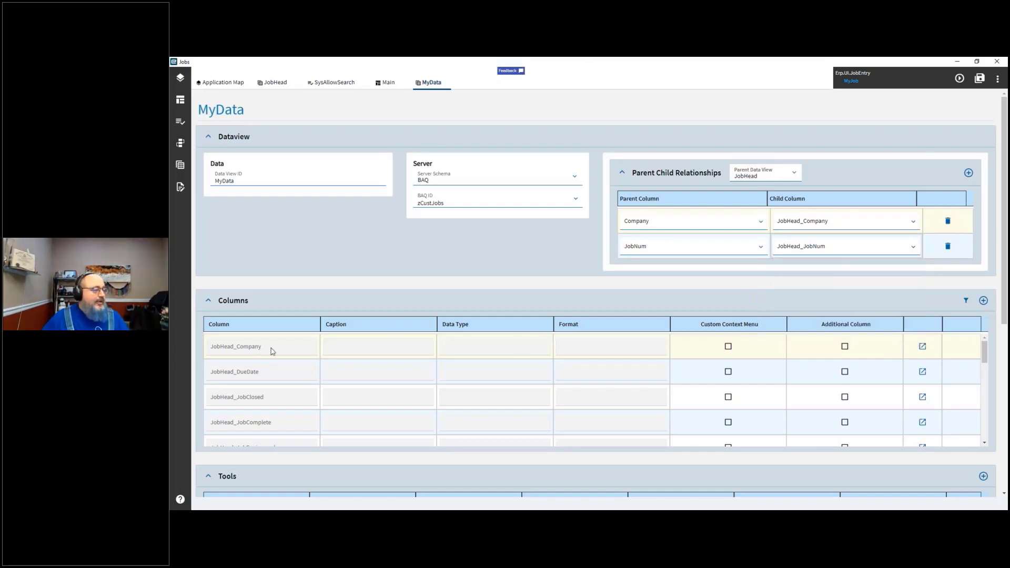
Step: Review the remaining MyData data view settings and save all changes to the layer
scroll(274, 352, "down", 3)
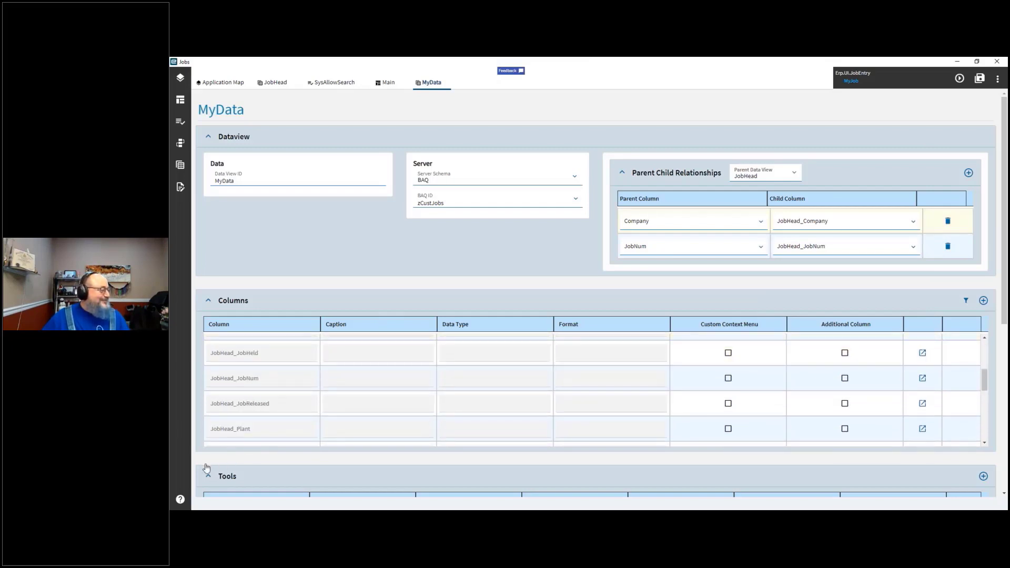
scroll(213, 466, "down", 5)
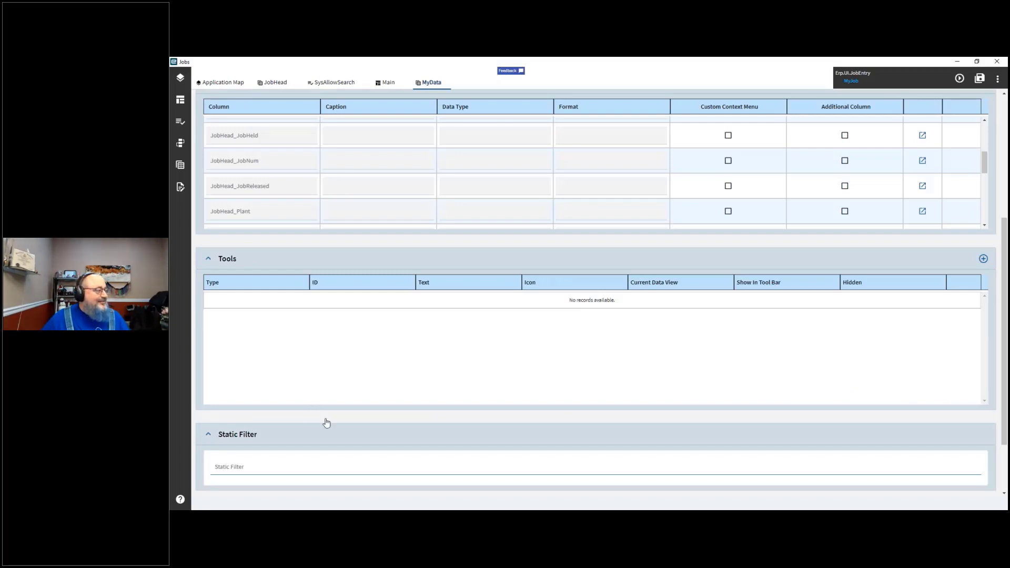
scroll(326, 422, "down", 2)
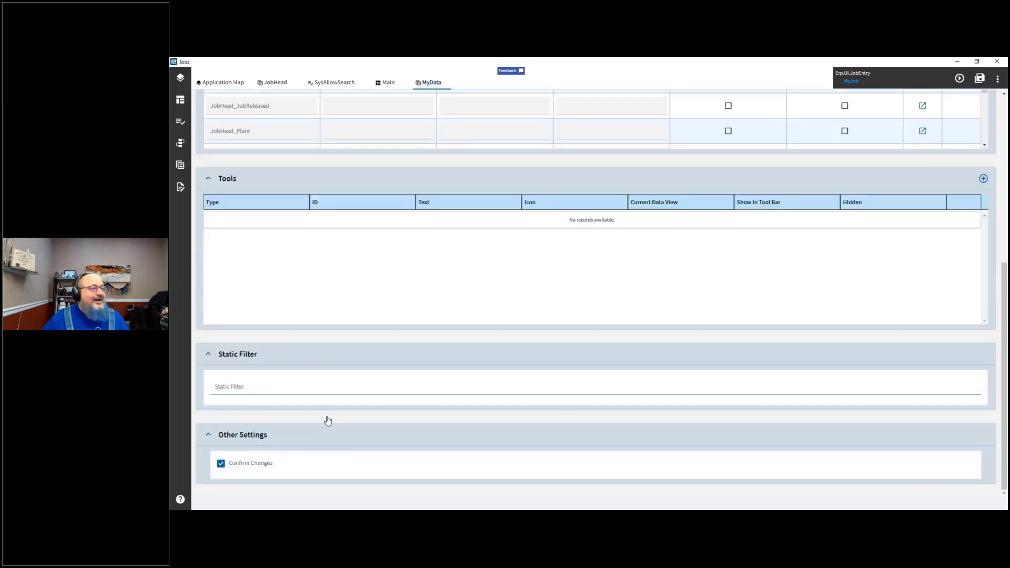
scroll(328, 421, "up", 10)
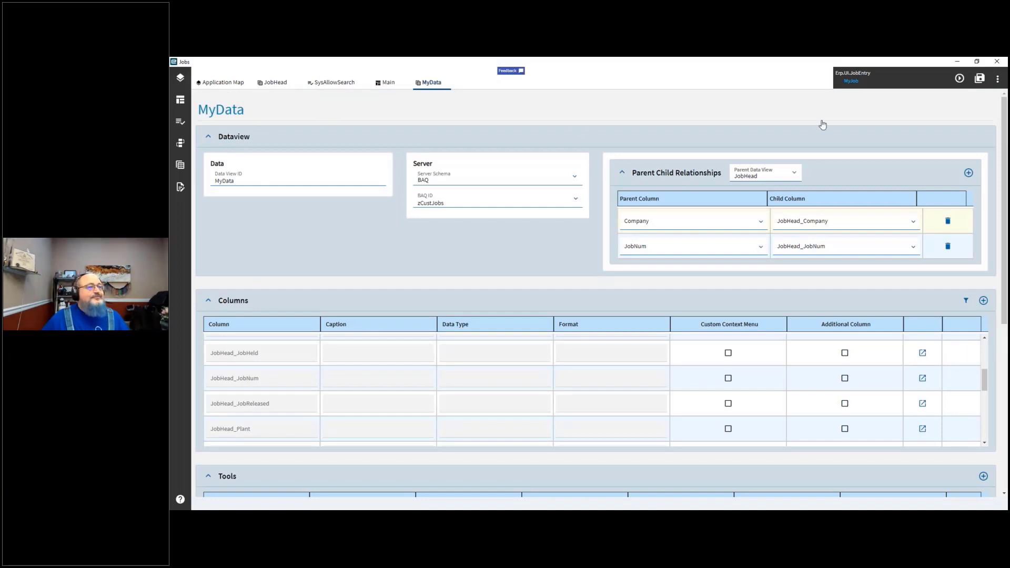
left_click(980, 79)
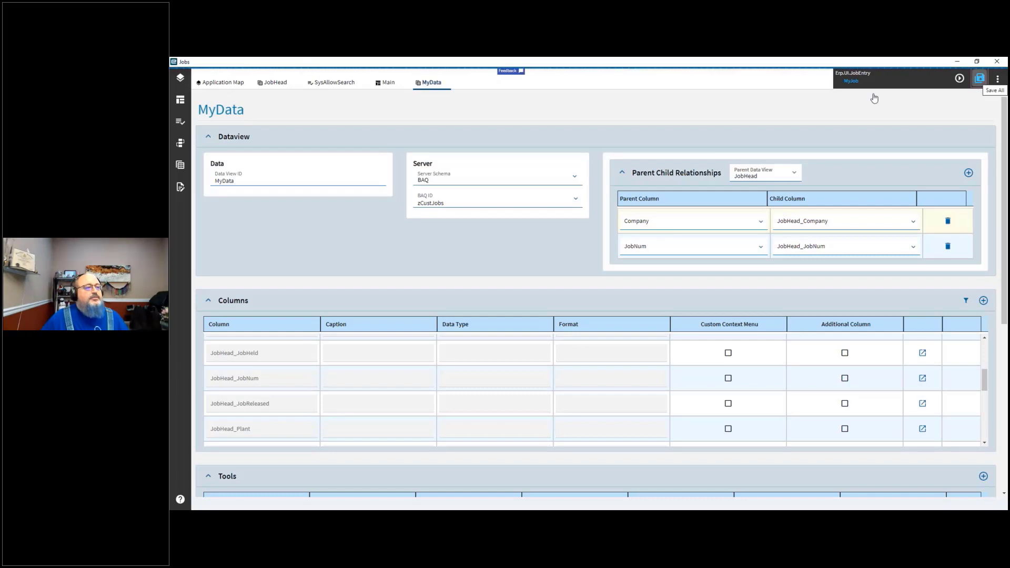
Step: Open the Main page and try dropping a Panel Card Grid, then a Panel Card, onto the Job area
left_click(389, 85)
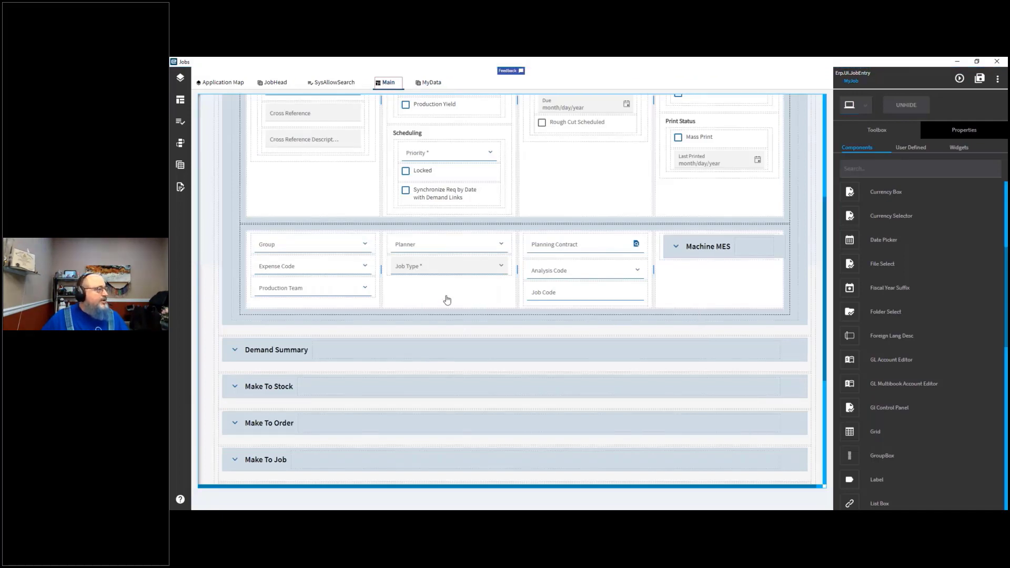
left_click(825, 477)
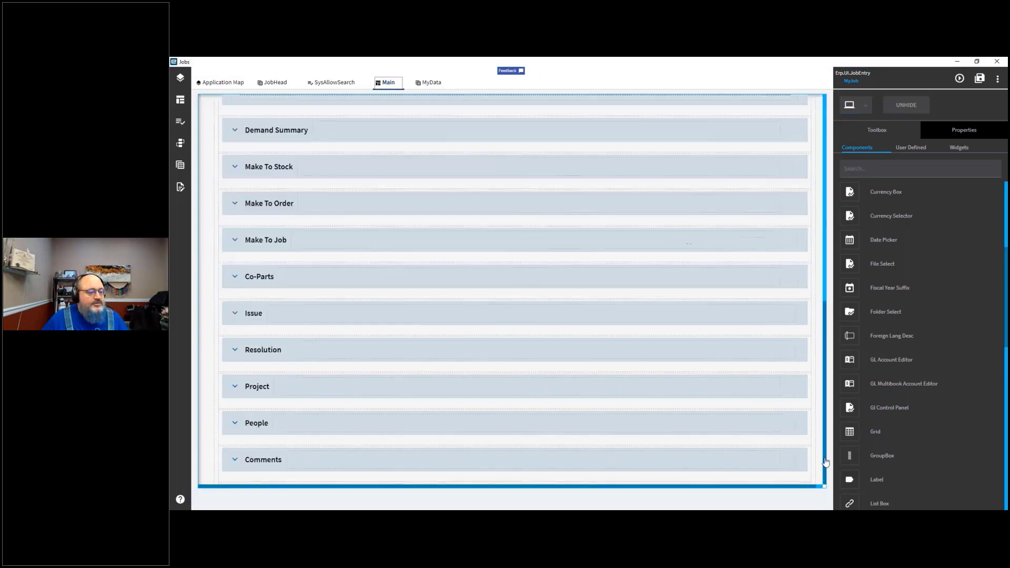
left_click_drag(861, 480, 1009, 215)
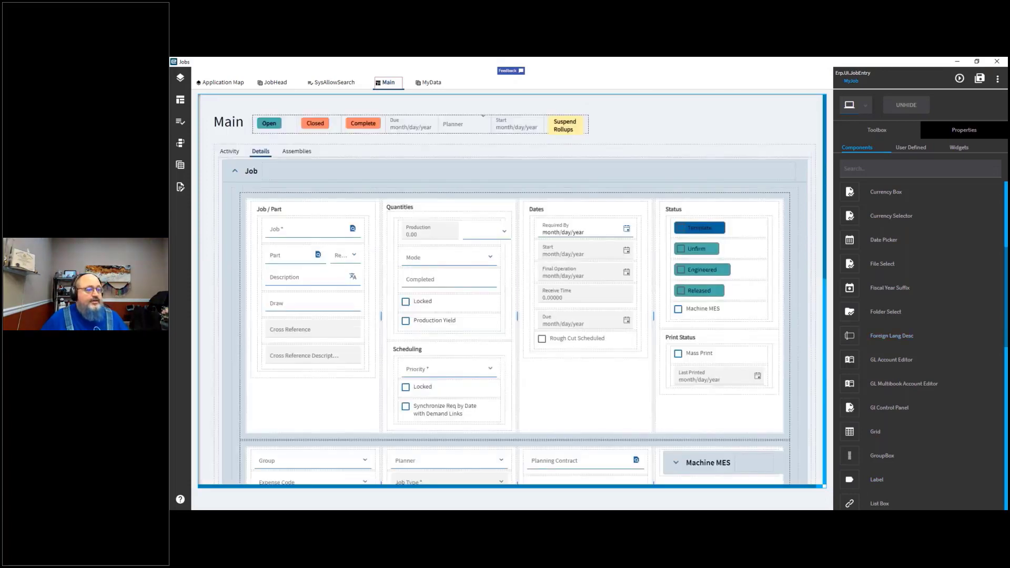
left_click_drag(1006, 358, 1006, 370)
left_click_drag(1005, 440, 1005, 462)
left_click_drag(859, 373, 890, 292)
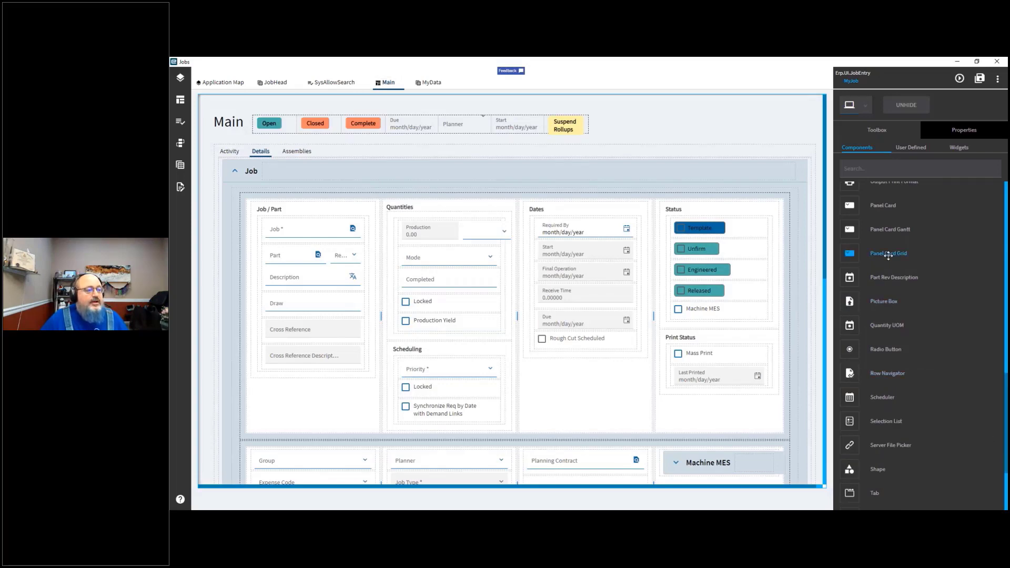
left_click_drag(891, 209, 303, 446)
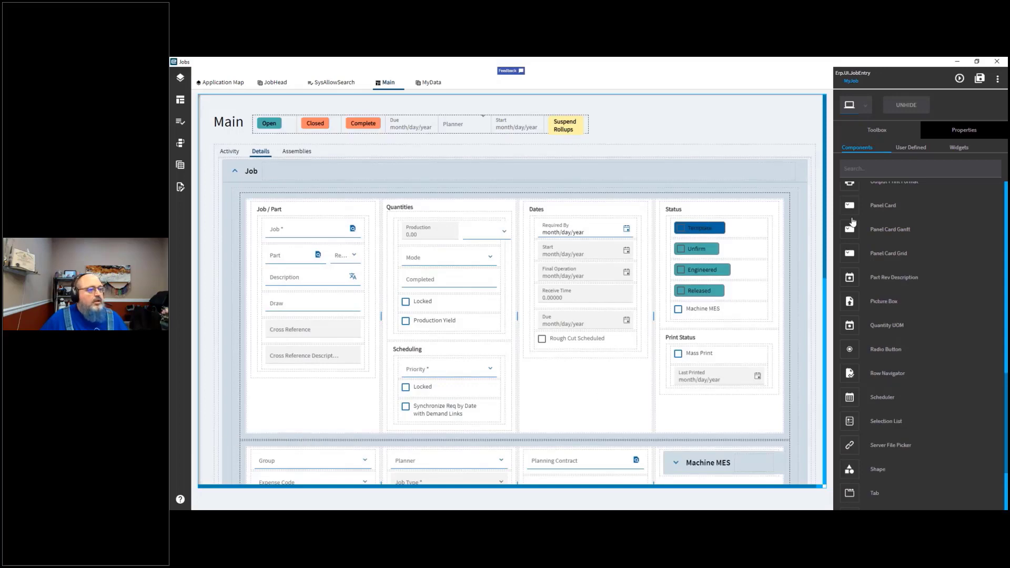
left_click_drag(881, 208, 300, 190)
Step: Try to drop a Panel Card below the Comments section at the bottom of the Main page
scroll(374, 307, "down", 5)
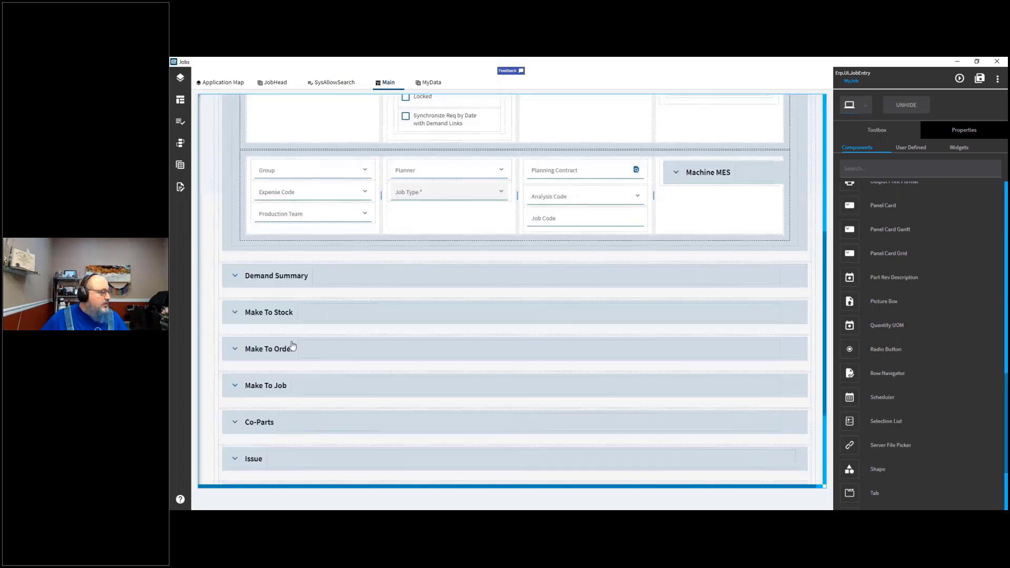
scroll(306, 401, "down", 3)
scroll(307, 401, "up", 5)
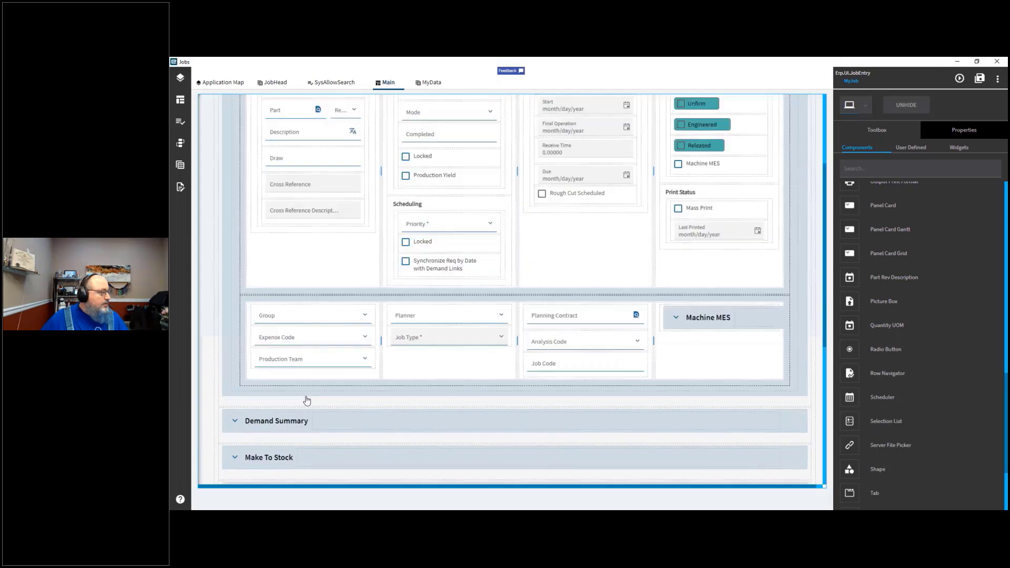
scroll(823, 367, "up", 1)
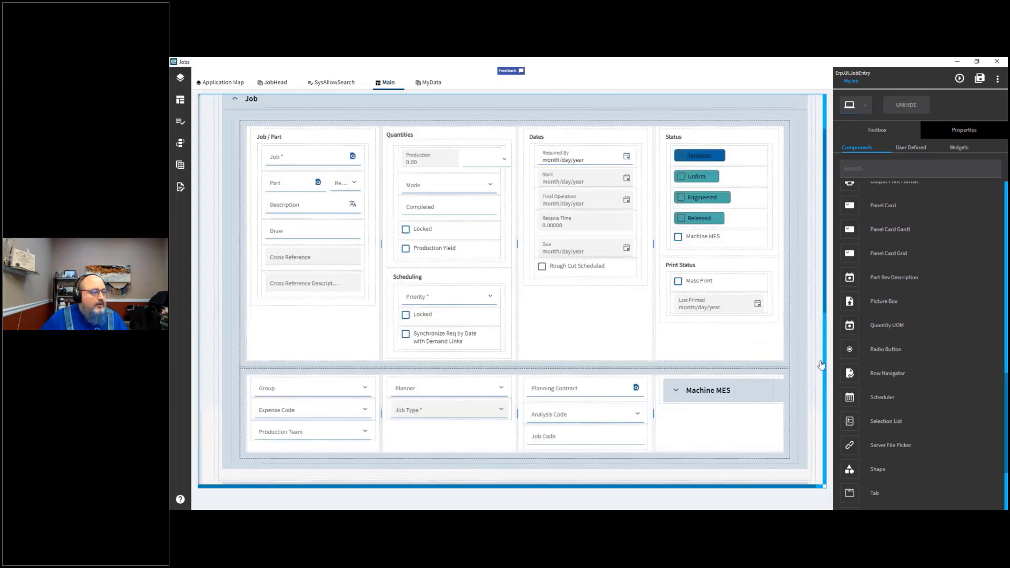
scroll(821, 315, "down", 6)
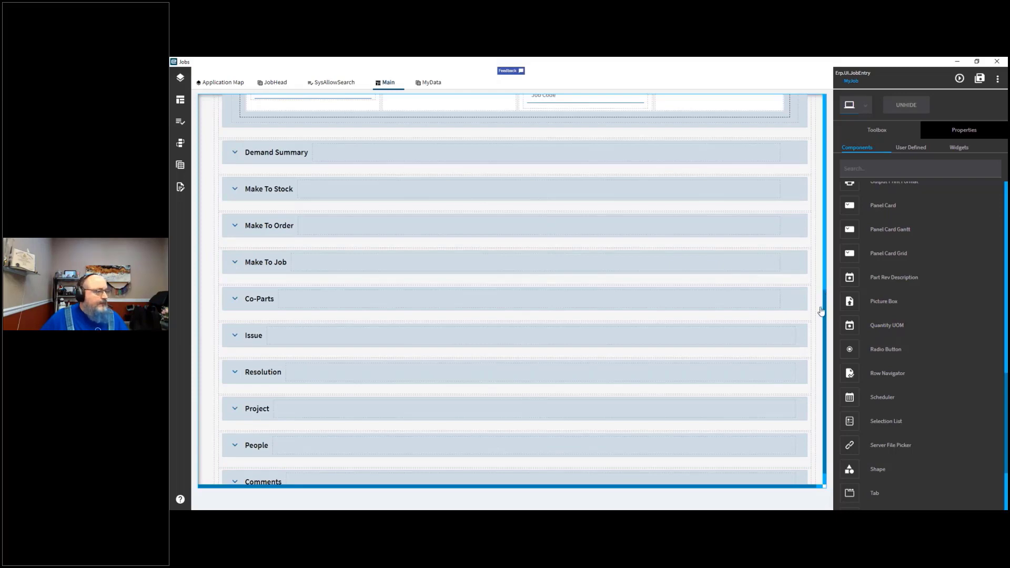
scroll(829, 302, "up", 6)
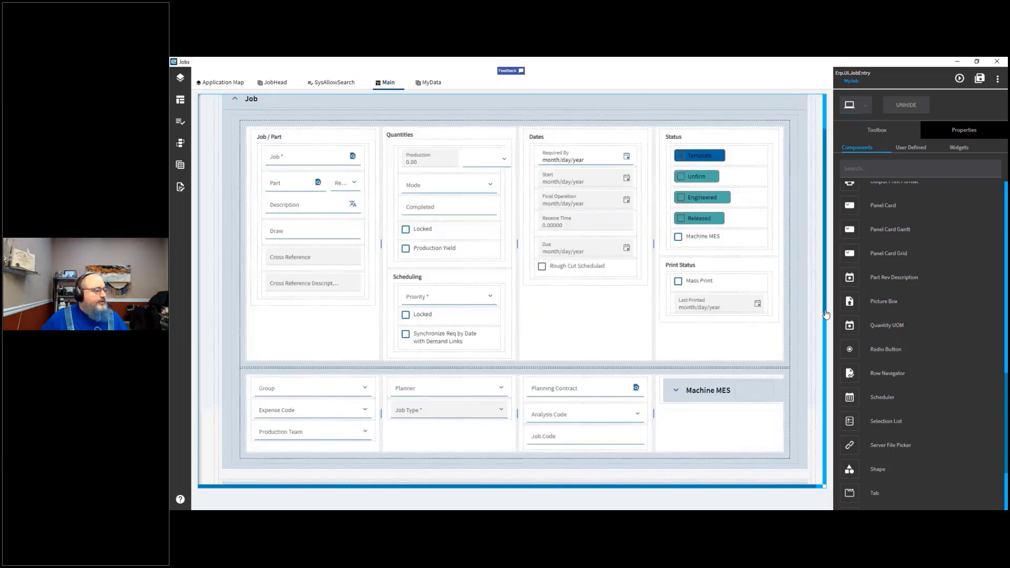
scroll(824, 332, "down", 1)
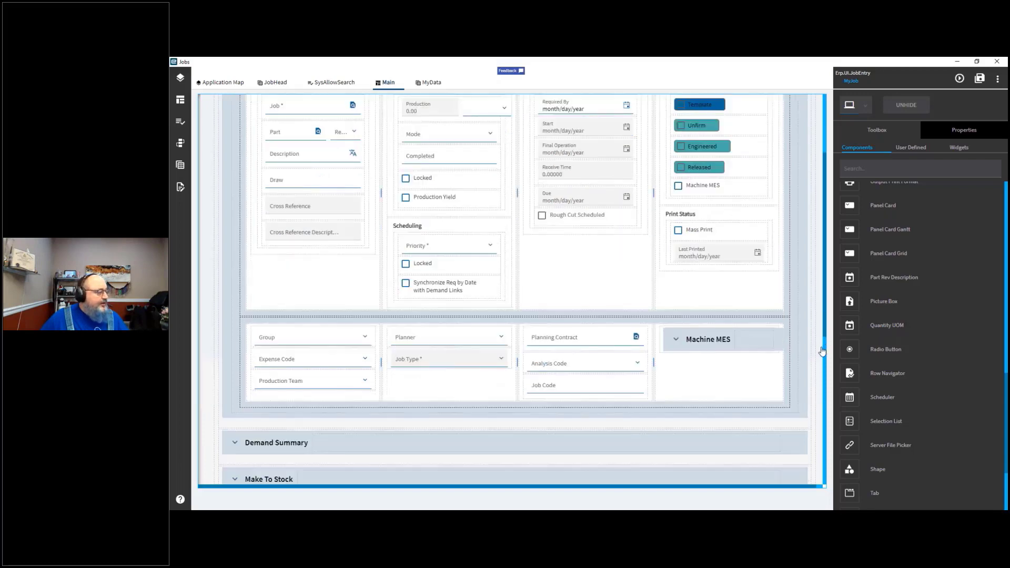
scroll(823, 358, "down", 1)
scroll(819, 390, "down", 2)
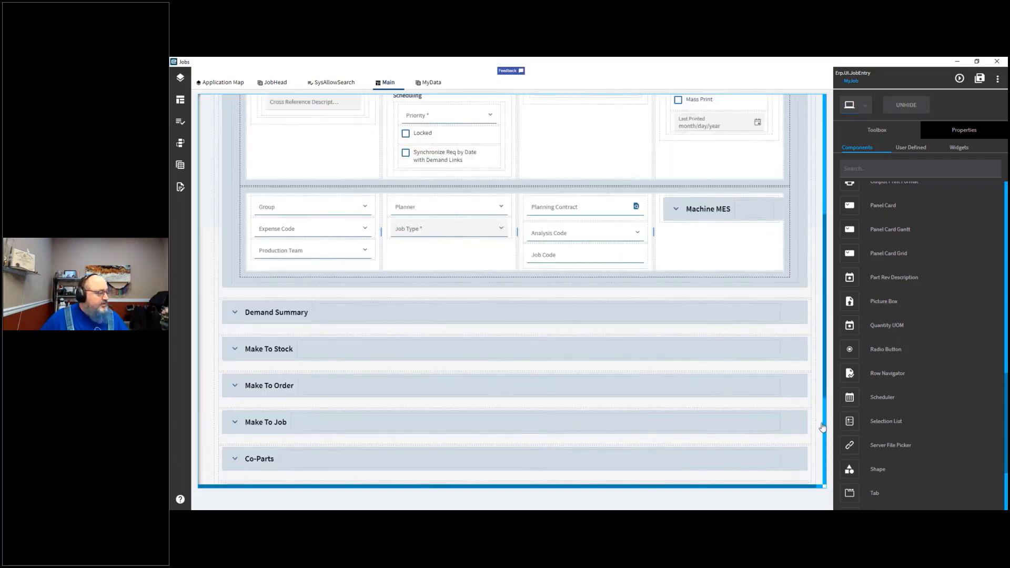
scroll(824, 427, "down", 2)
scroll(826, 444, "down", 1)
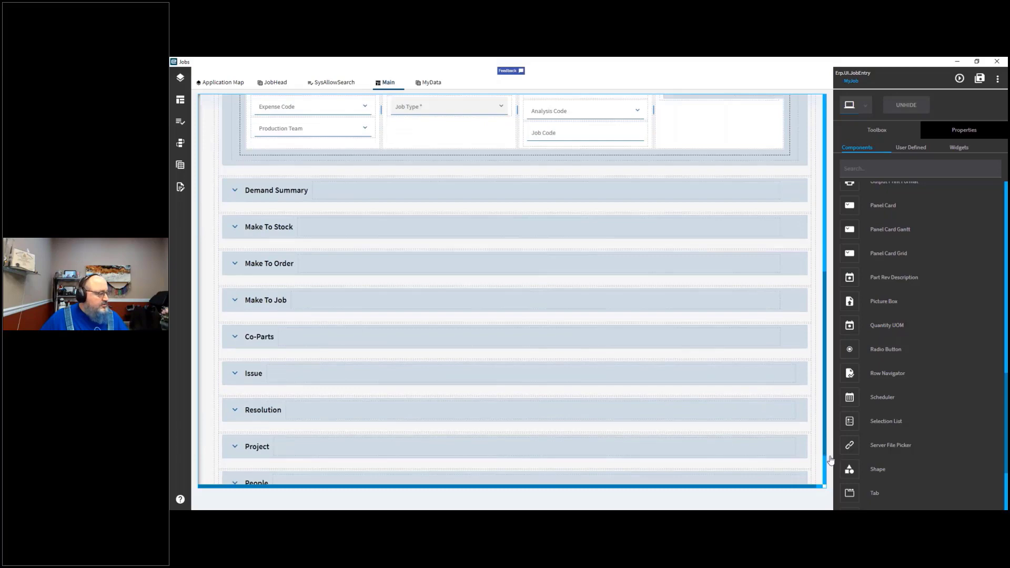
scroll(829, 466, "down", 1)
scroll(824, 488, "down", 1)
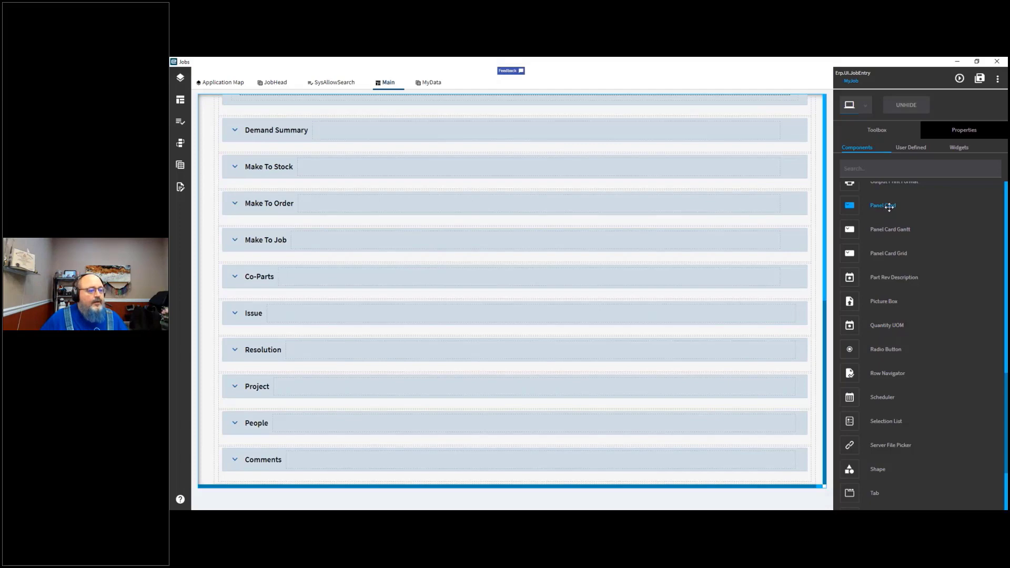
left_click_drag(890, 207, 251, 481)
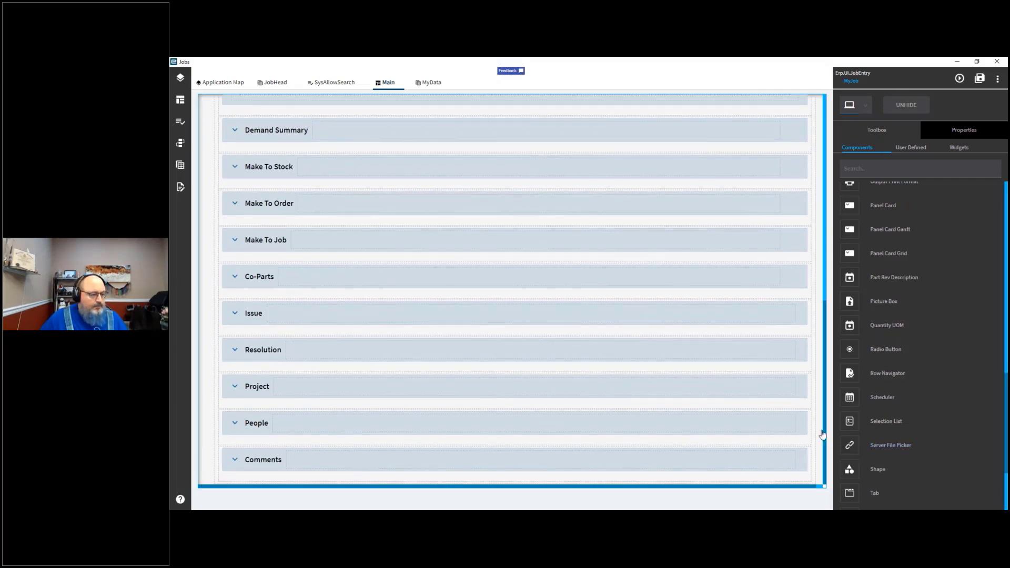
scroll(809, 344, "up", 2)
scroll(821, 161, "up", 10)
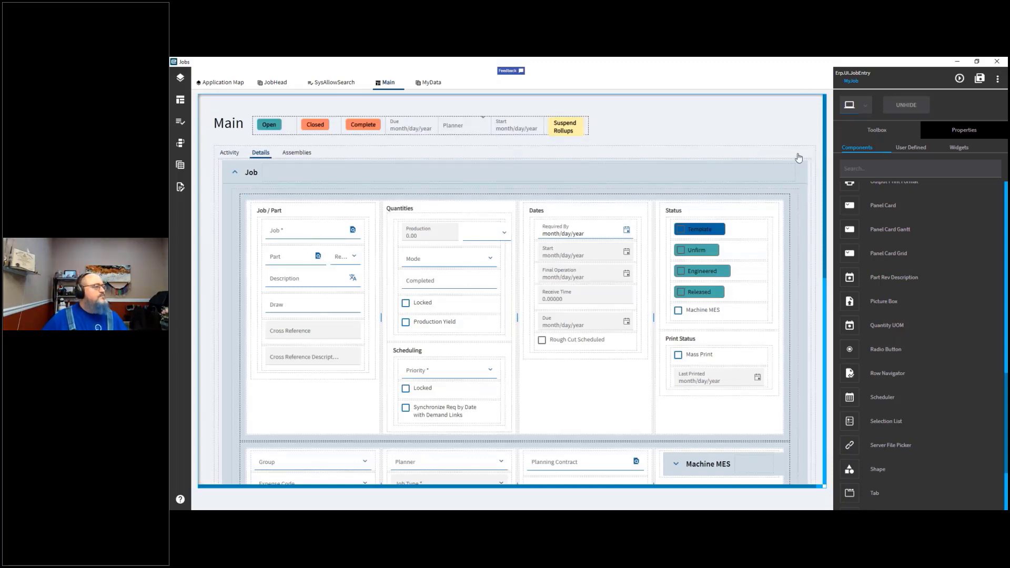
Step: Open the Application Map and reopen the Main page for editing
left_click(270, 85)
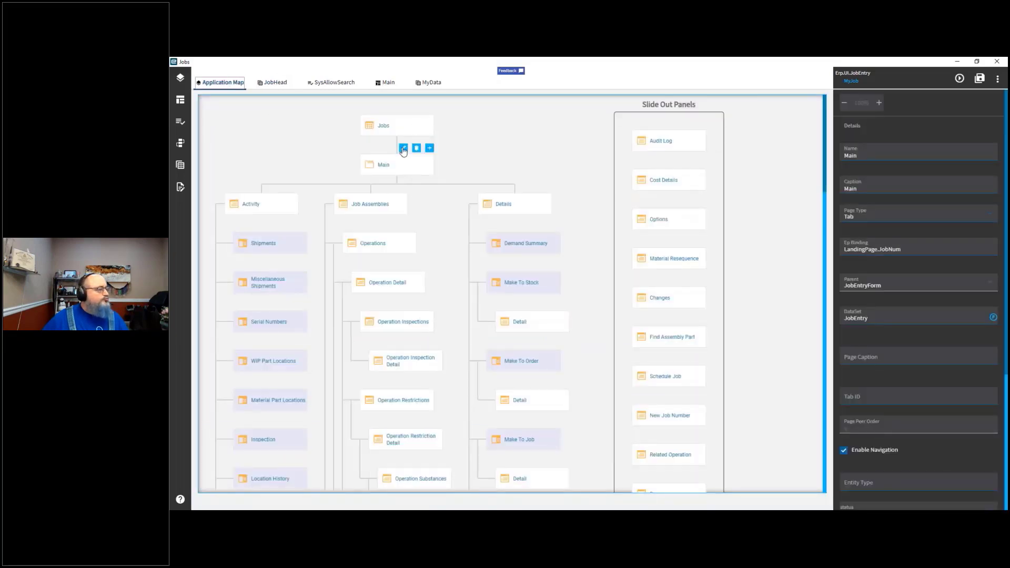
left_click(404, 149)
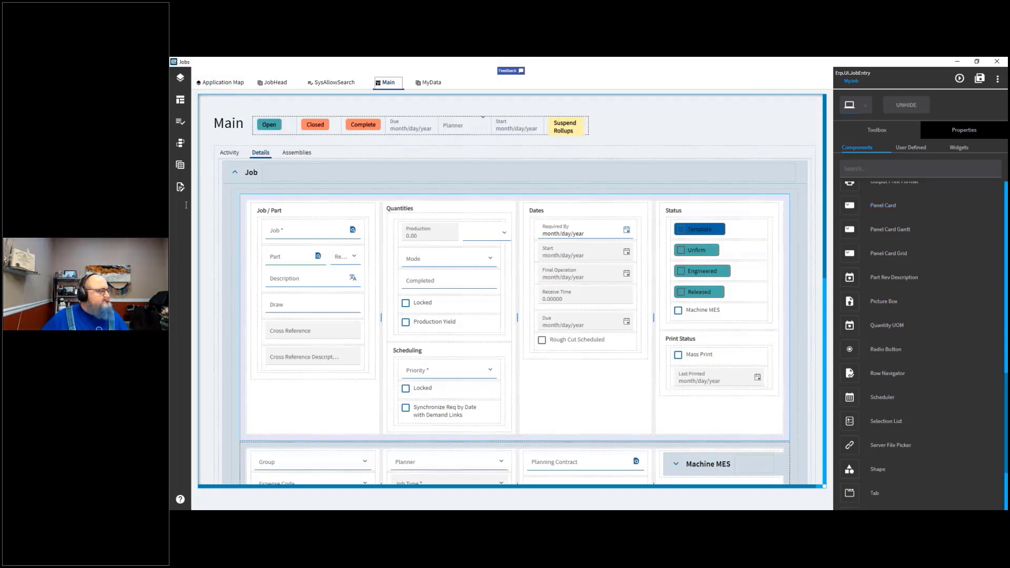
Step: Try to drop a Panel Card Grid into the Job section of the Main page's Details tab
left_click(234, 173)
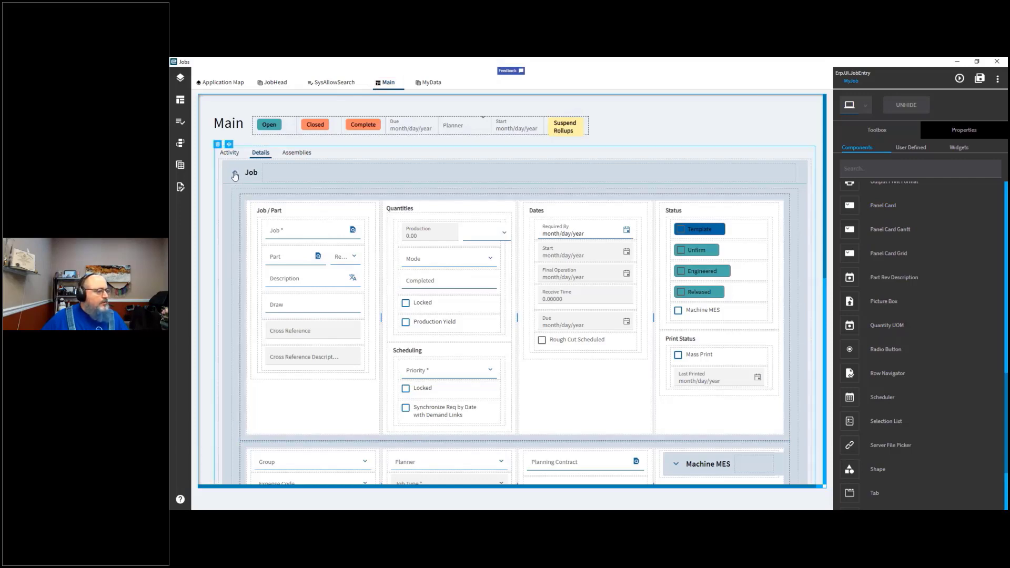
left_click(235, 175)
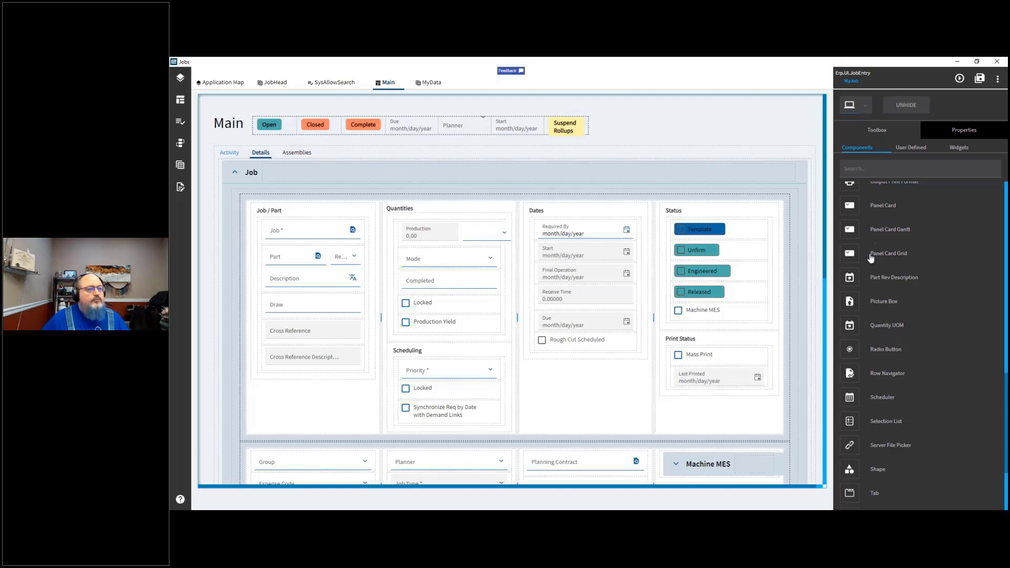
left_click_drag(833, 209, 571, 199)
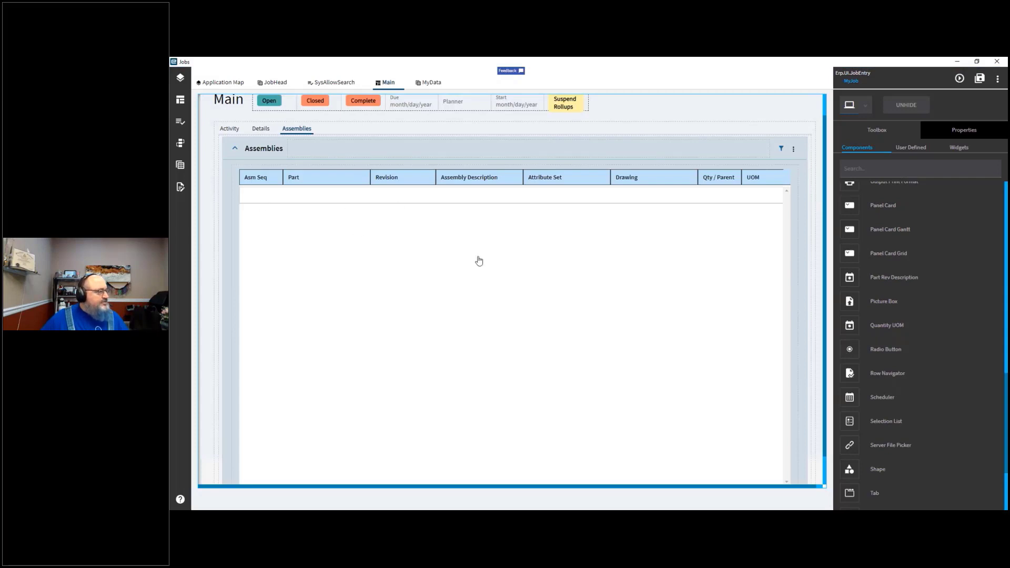
scroll(822, 291, "down", 2)
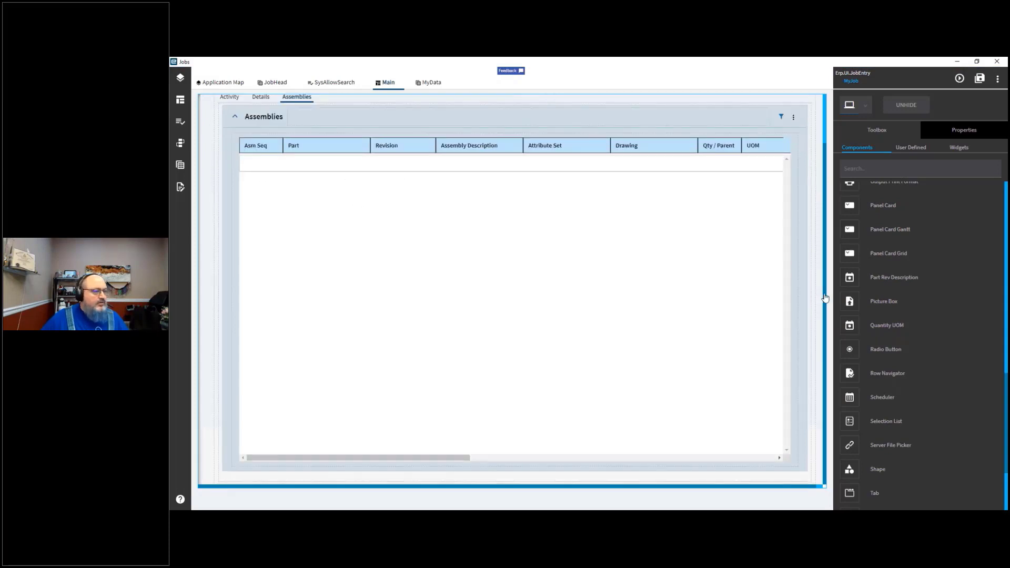
scroll(818, 286, "up", 2)
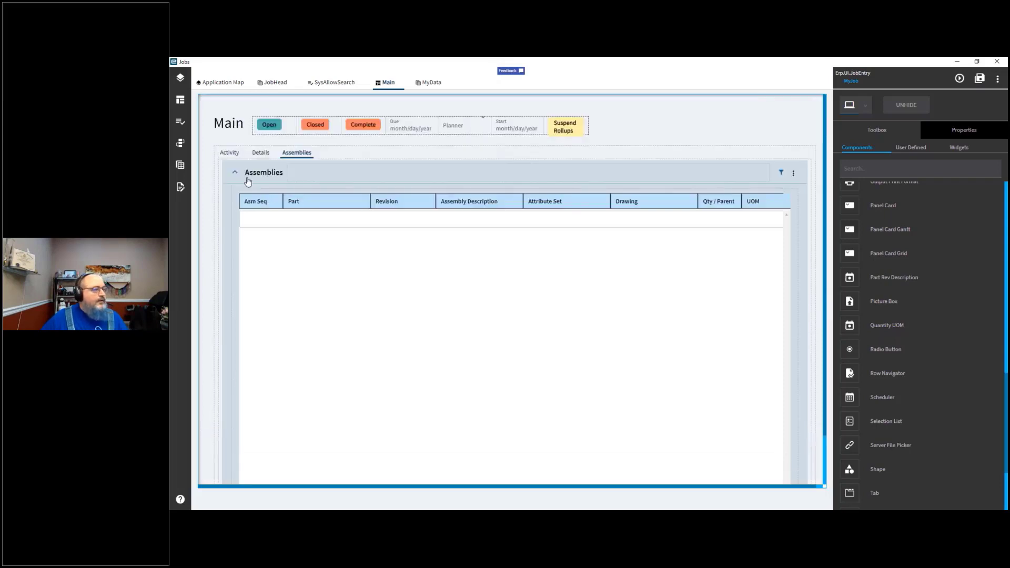
Step: Select the Main page's tab strip and examine its properties, including the Data section
left_click(329, 159)
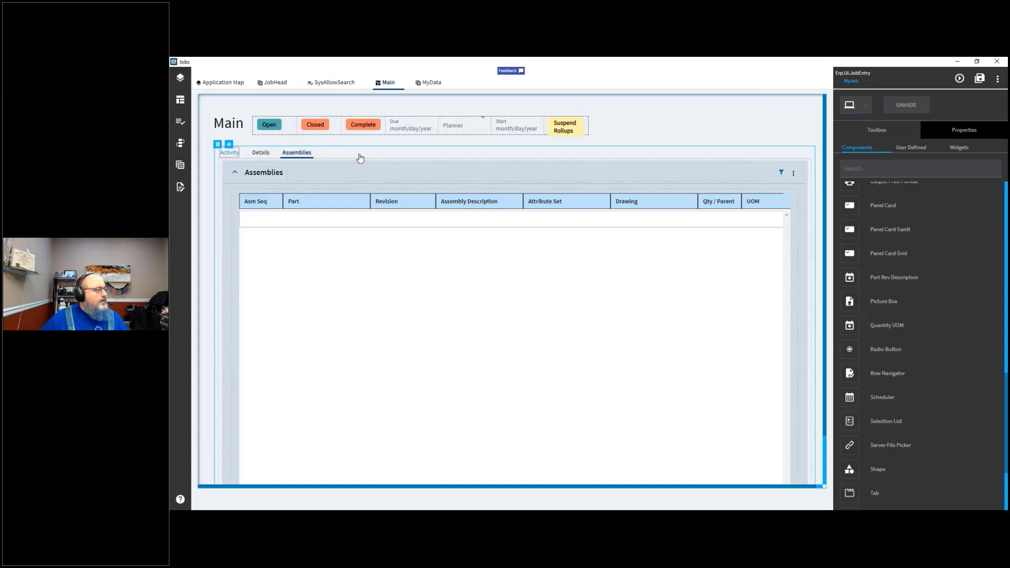
left_click(964, 130)
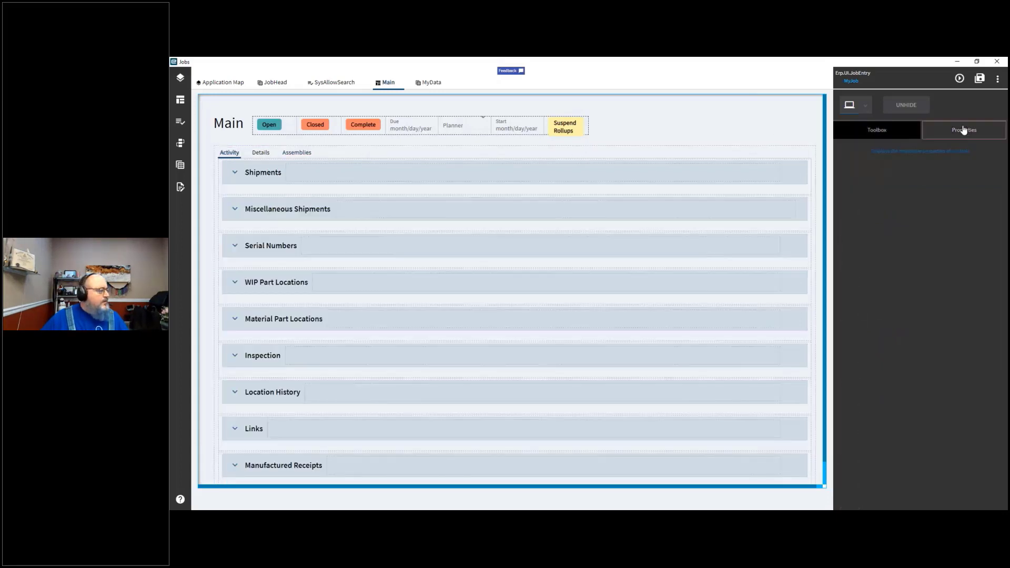
left_click(871, 135)
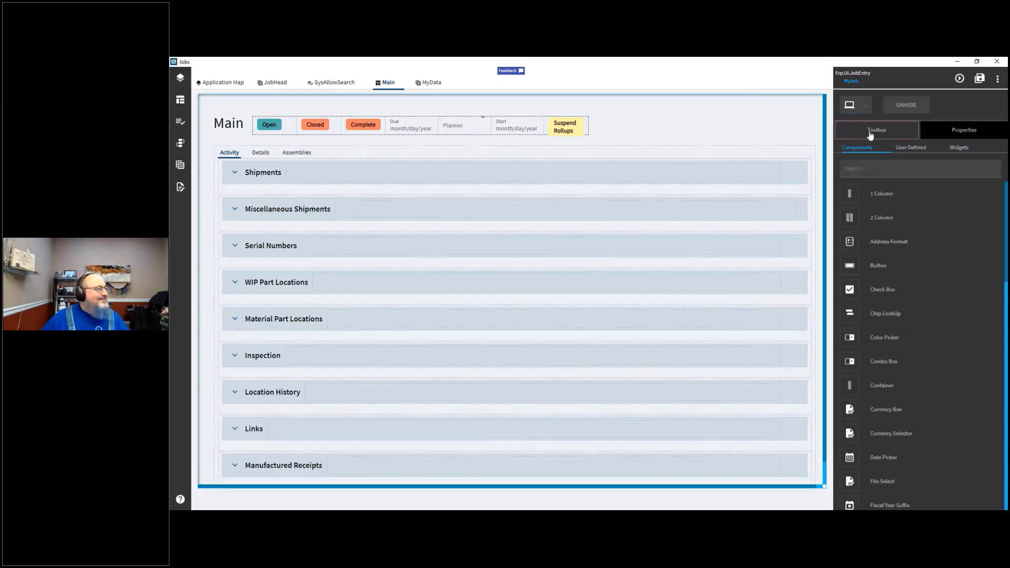
left_click(886, 170)
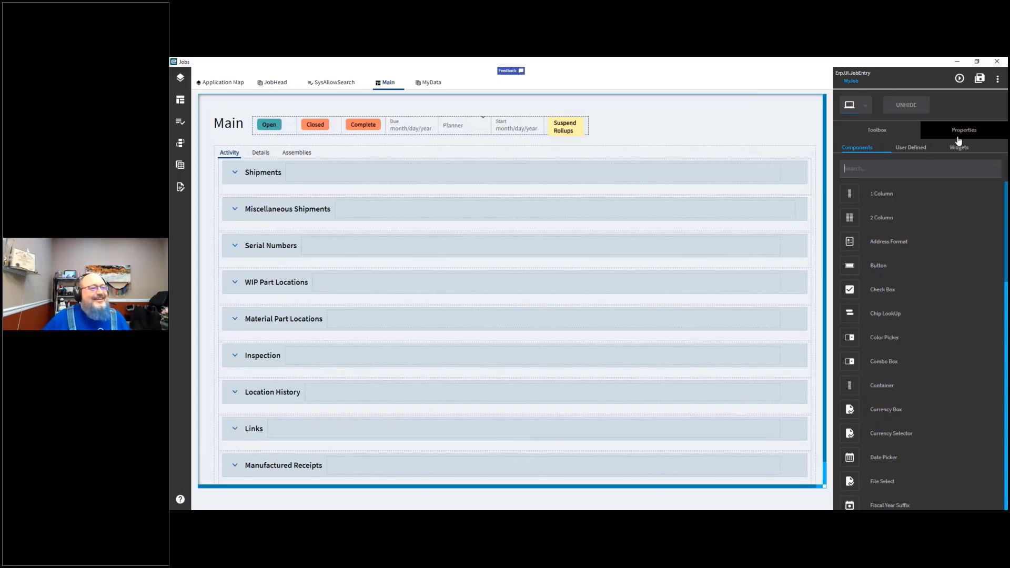
left_click(691, 159)
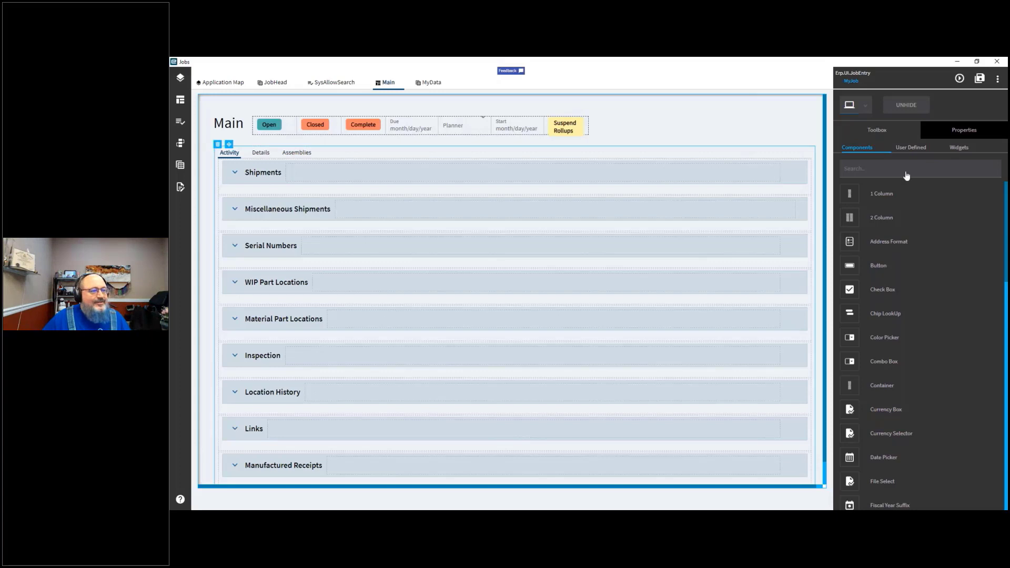
left_click(952, 132)
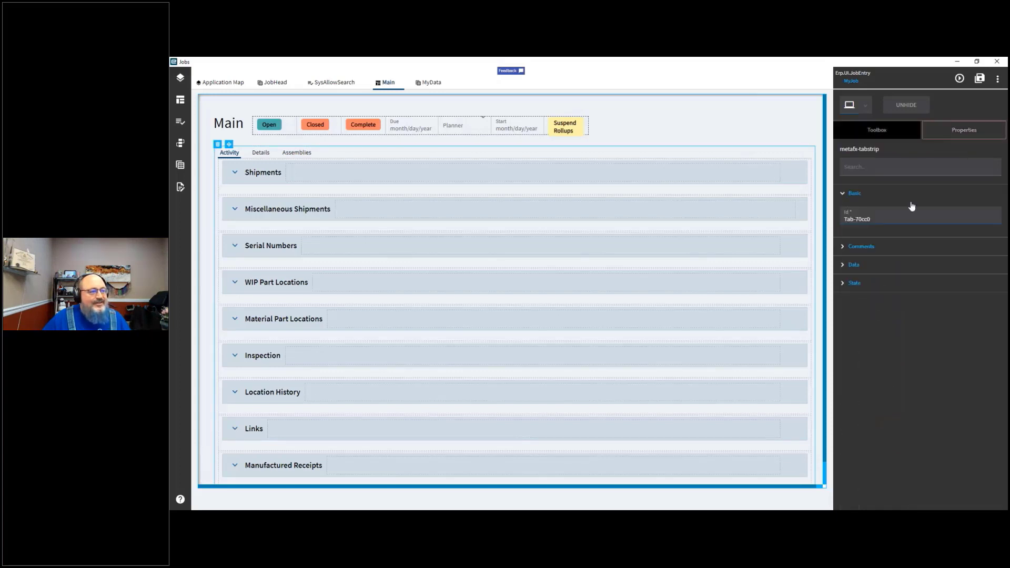
left_click(844, 266)
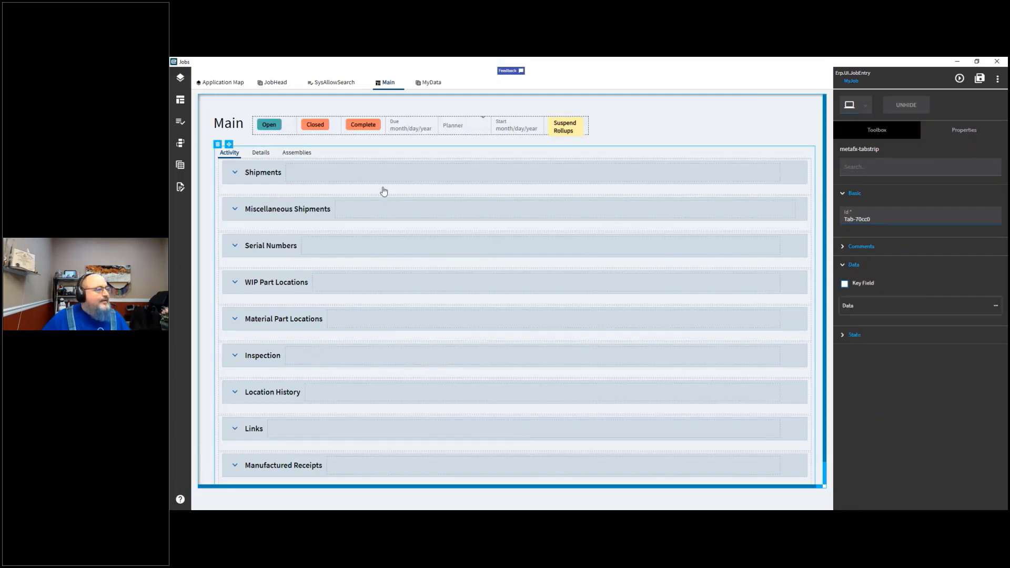
left_click(299, 195)
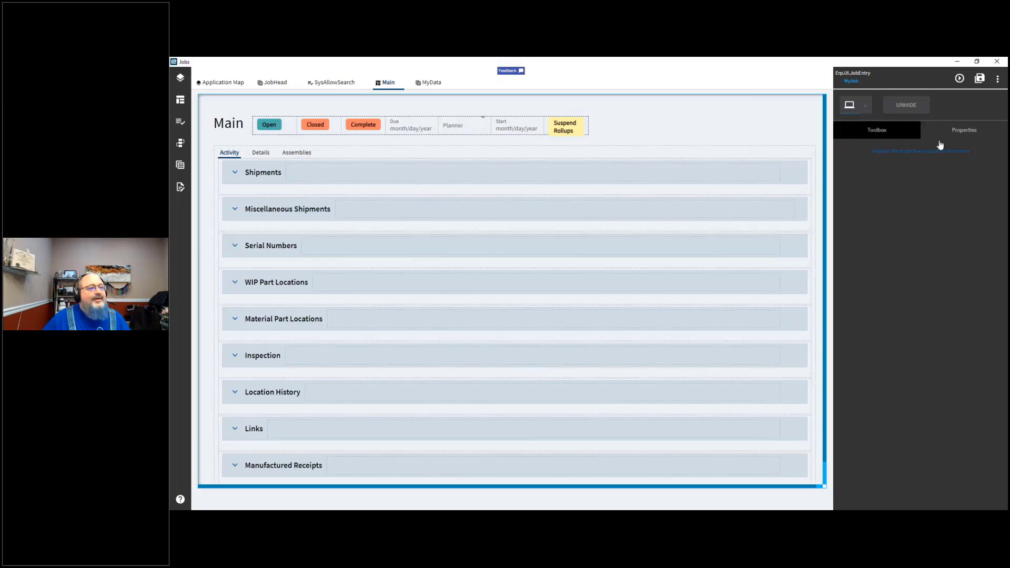
Step: Try to drop a Grid component onto the Activity tab beside the Shipments section
left_click(957, 132)
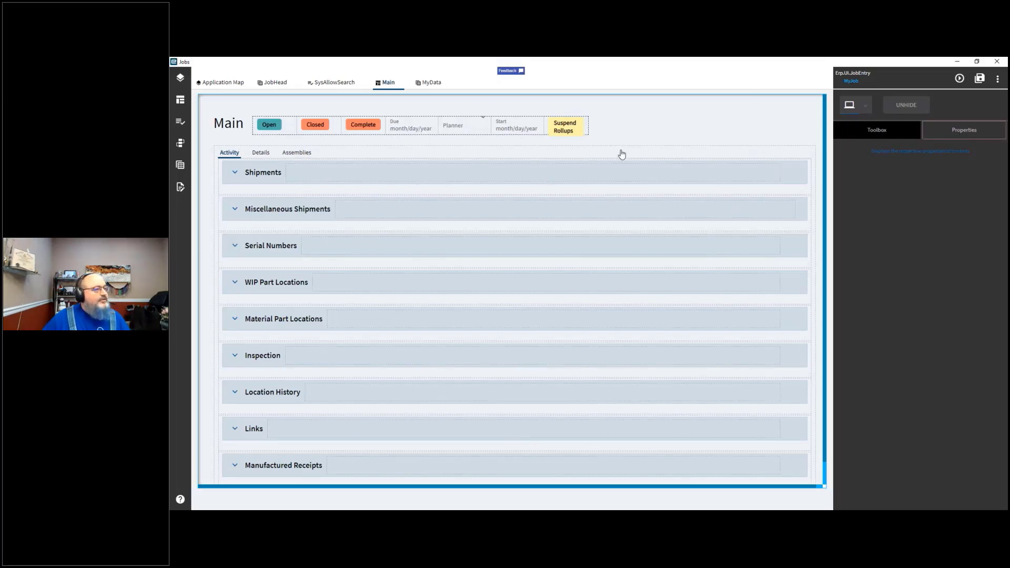
left_click(812, 131)
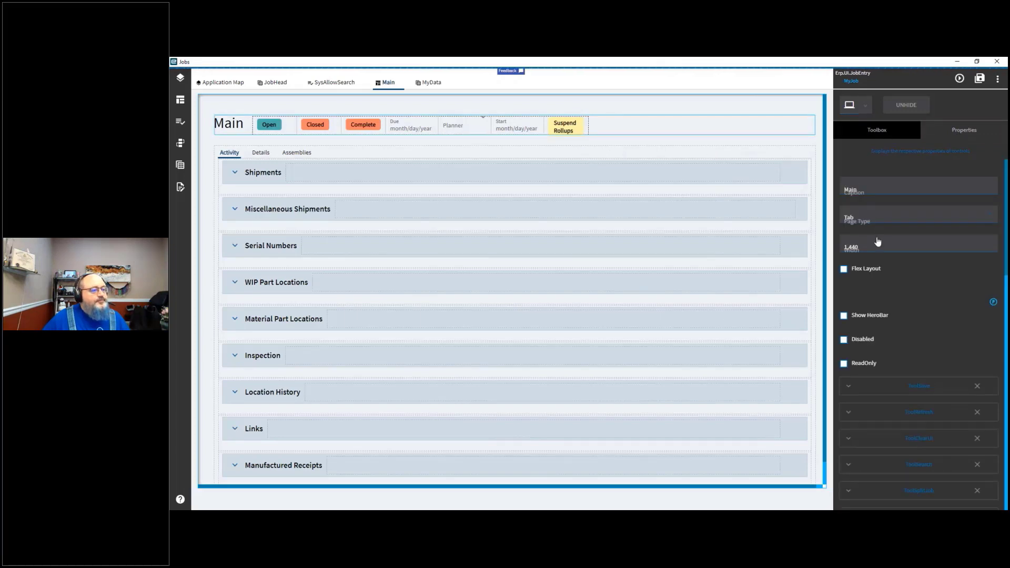
left_click(874, 169)
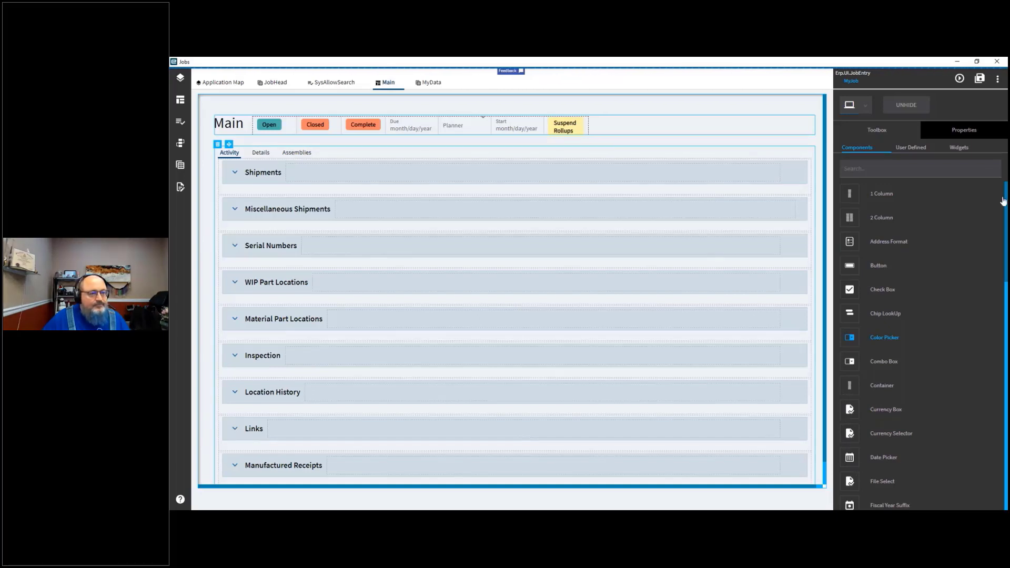
scroll(1005, 210, "down", 4)
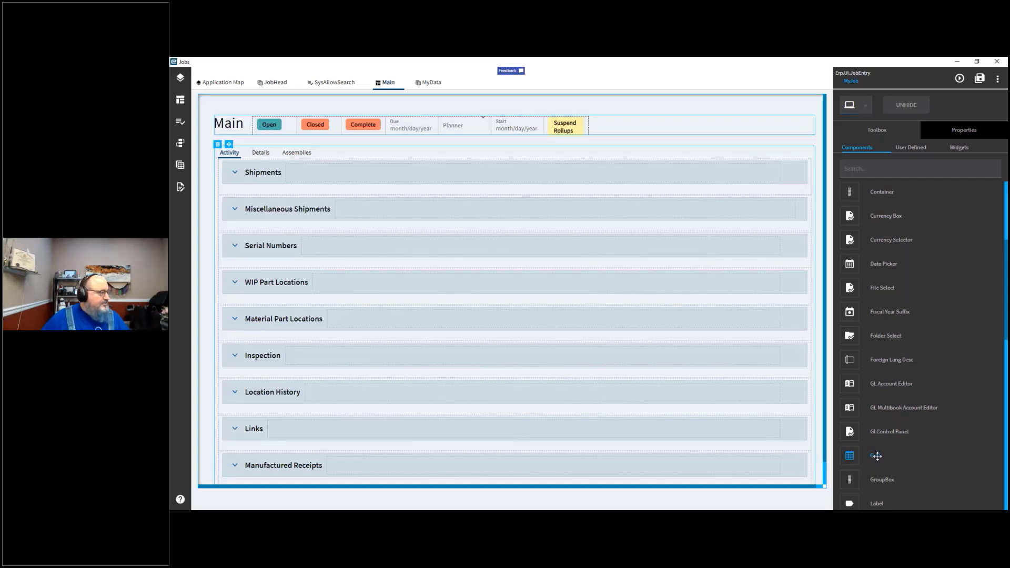
left_click_drag(876, 456, 291, 173)
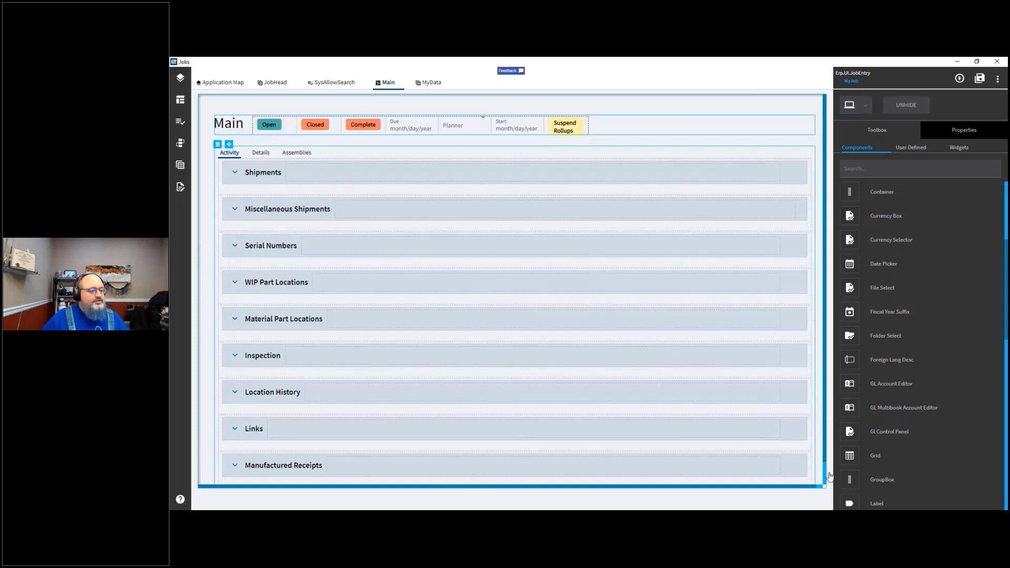
scroll(826, 486, "down", 1)
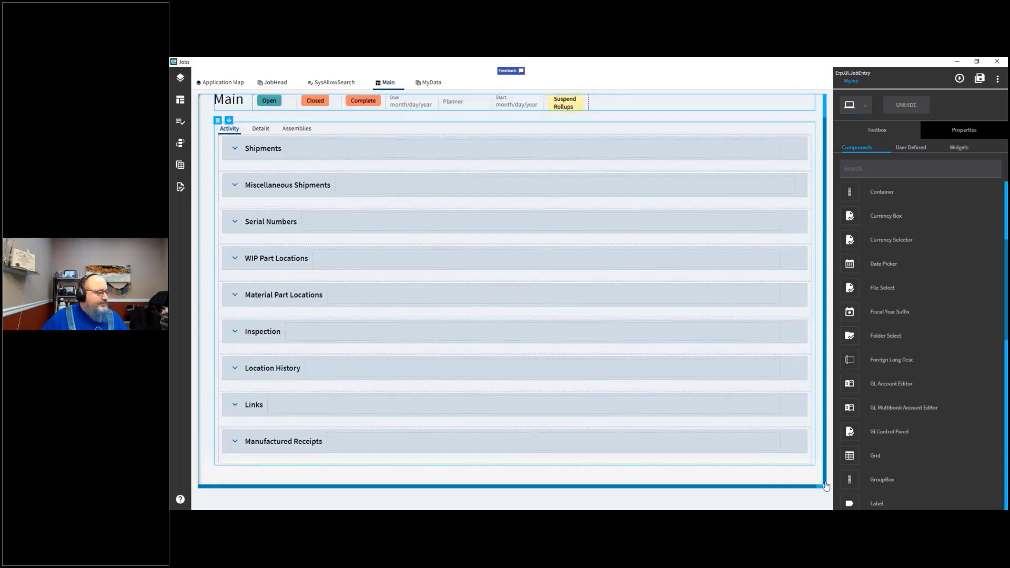
scroll(802, 263, "up", 1)
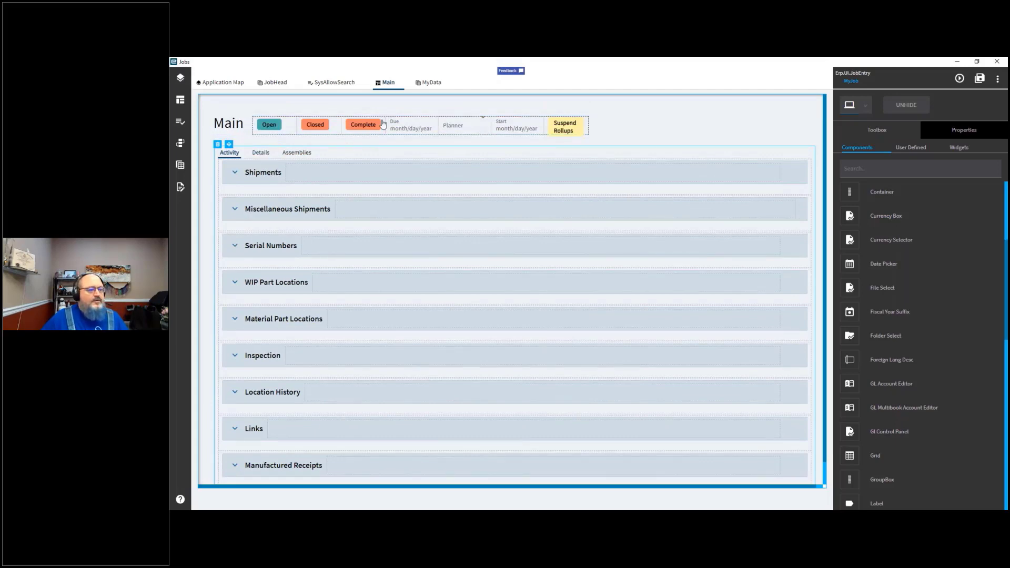
Step: Inspect the properties of the Planner combo box and of the Main page
left_click(952, 134)
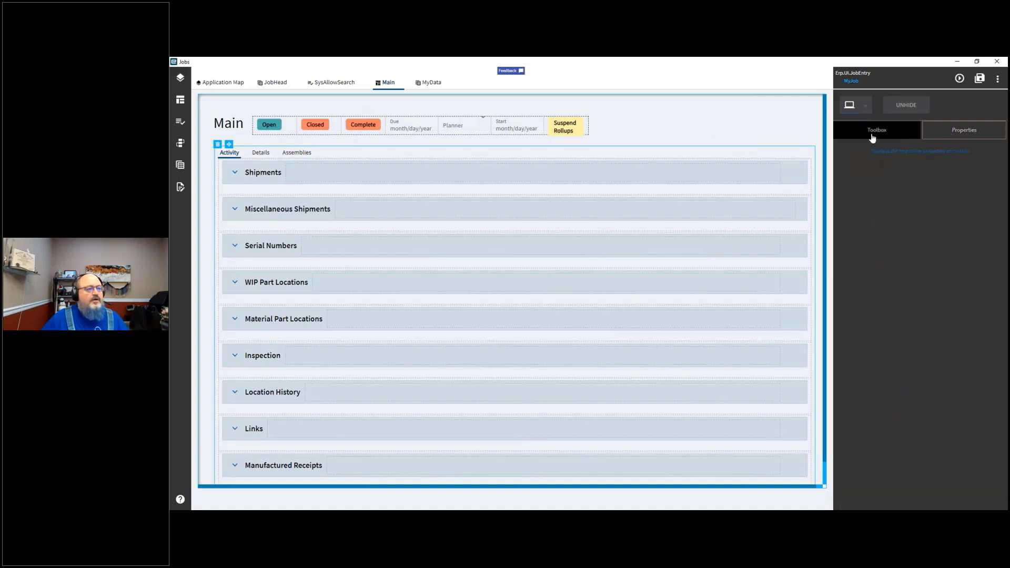
left_click(471, 118)
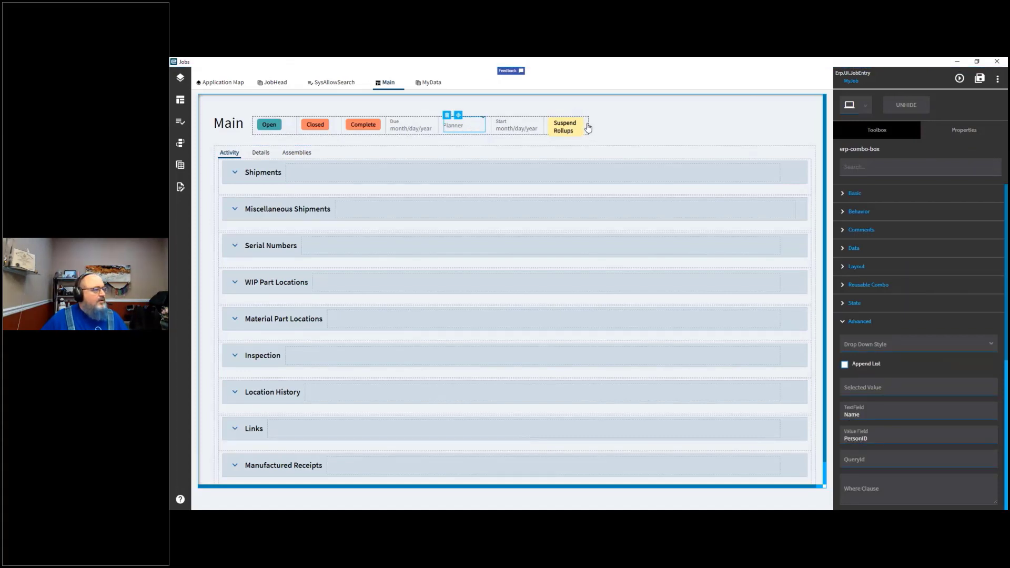
left_click(595, 172)
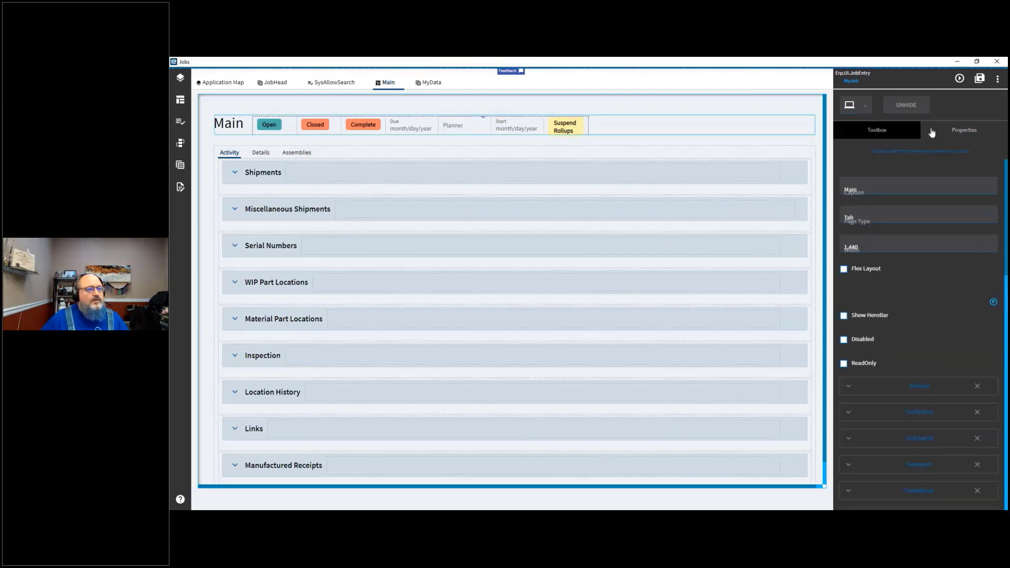
Step: Filter the toolbox components by "g" and try dropping a Grid next to the header status fields
left_click(877, 133)
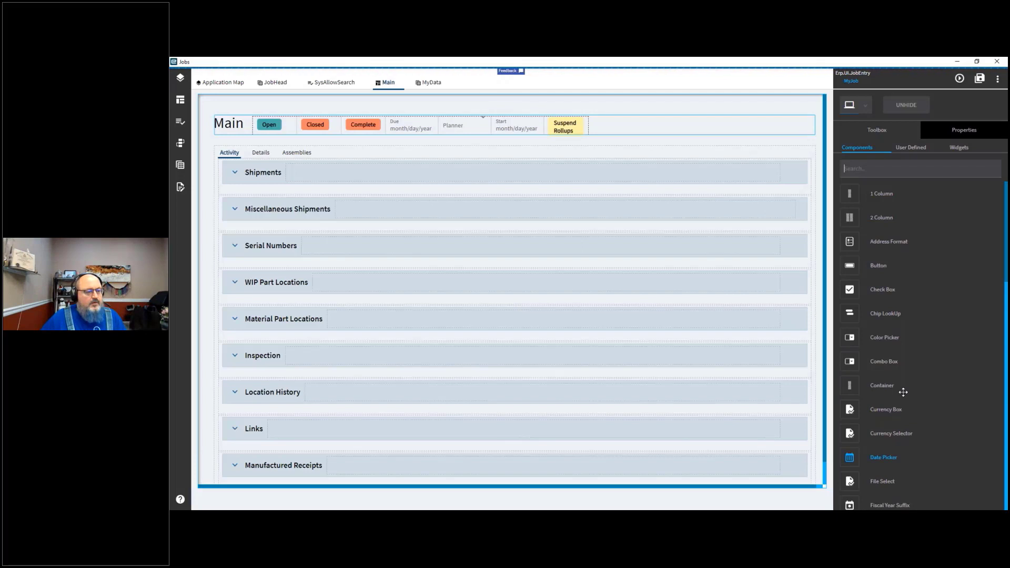
type("g")
scroll(904, 392, "down", 5)
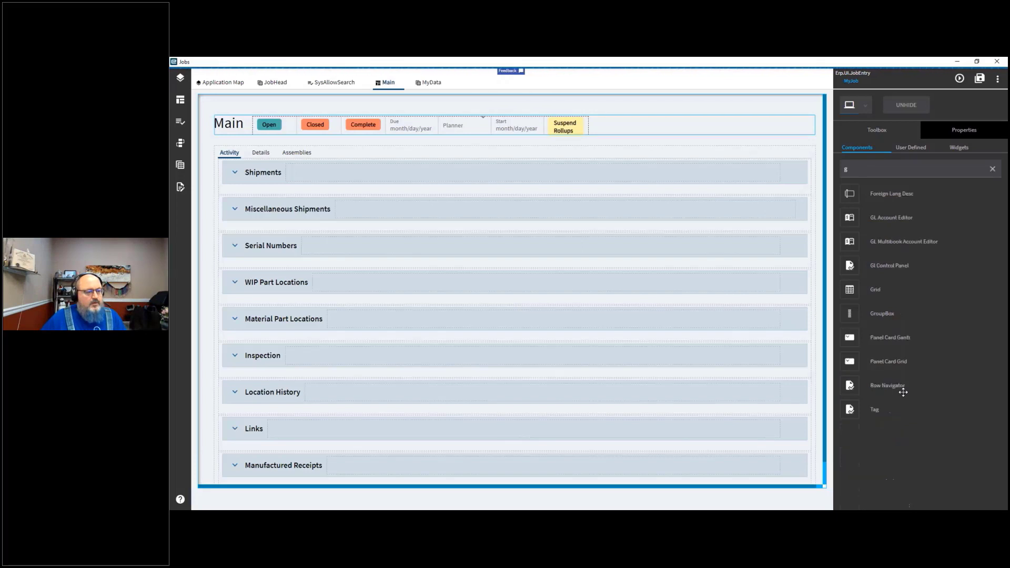
left_click_drag(853, 290, 608, 126)
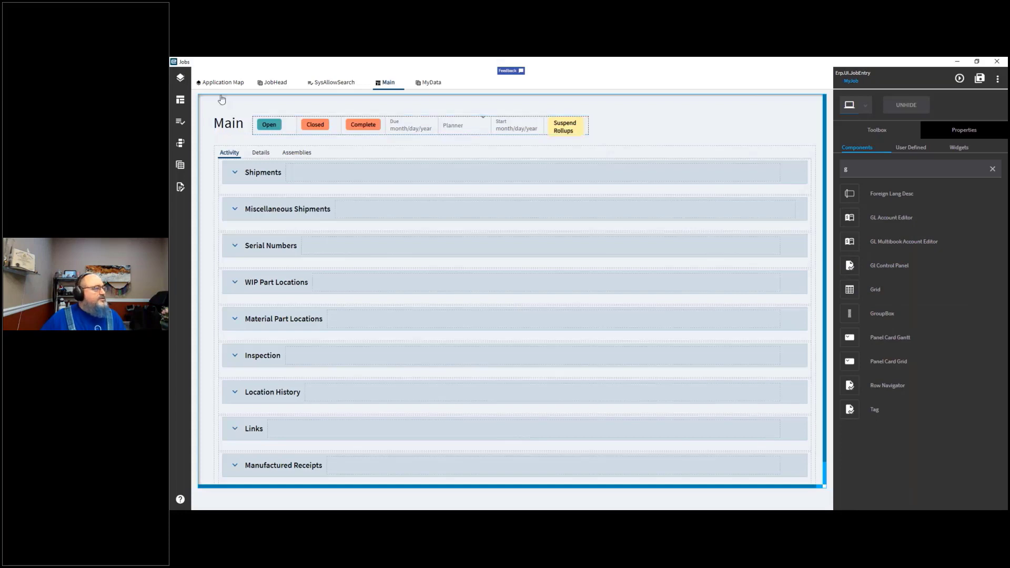
Step: Open the Application Map and open the Details page for editing, scrolling through its sections
left_click(268, 87)
left_click(225, 85)
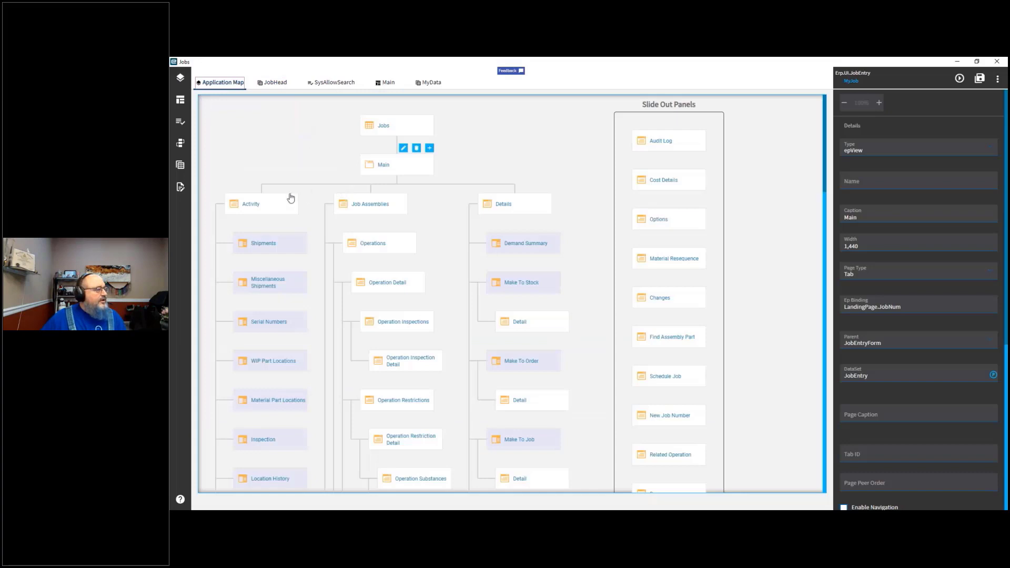
mouse_move(262, 210)
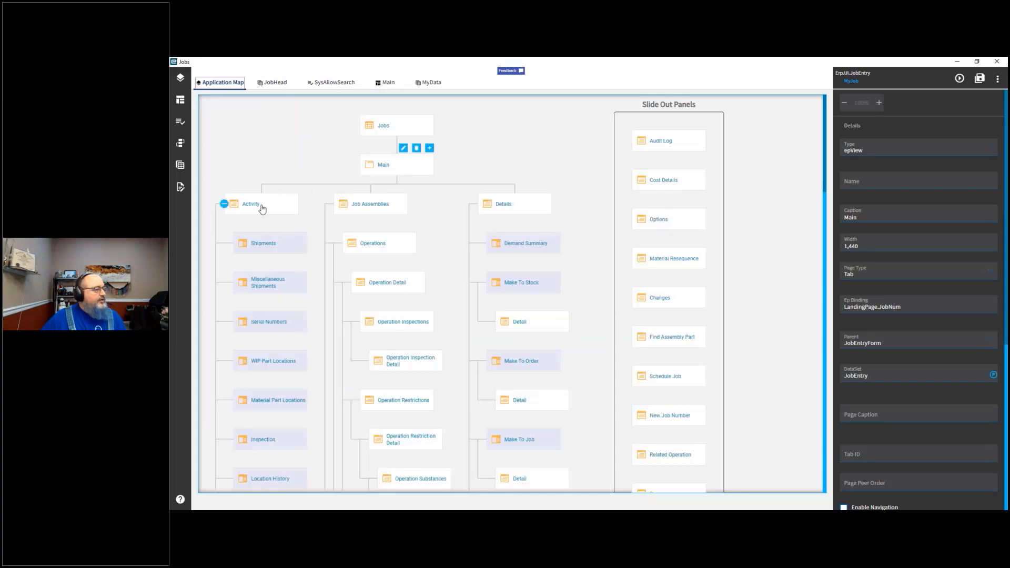
left_click(513, 211)
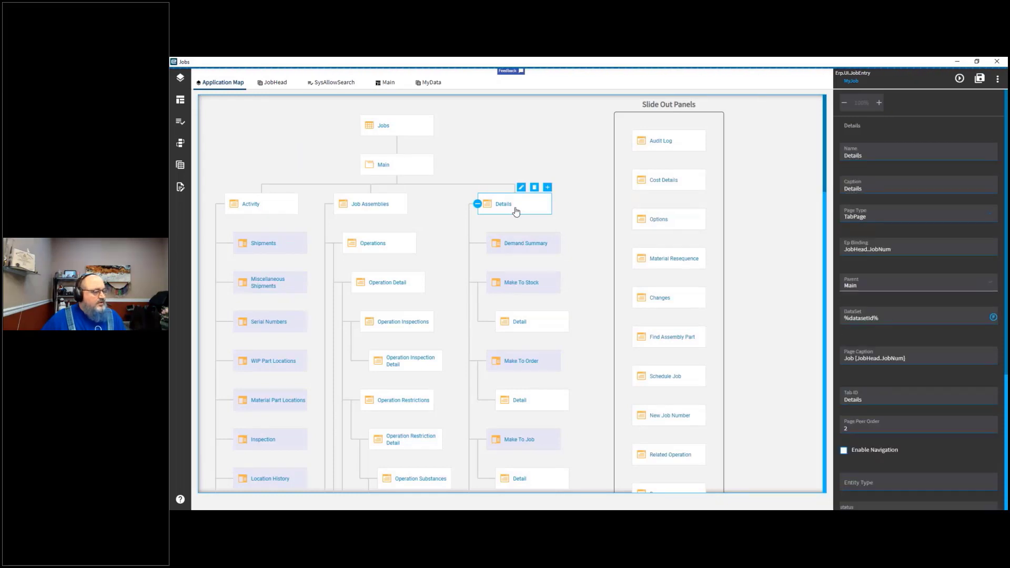
right_click(516, 212)
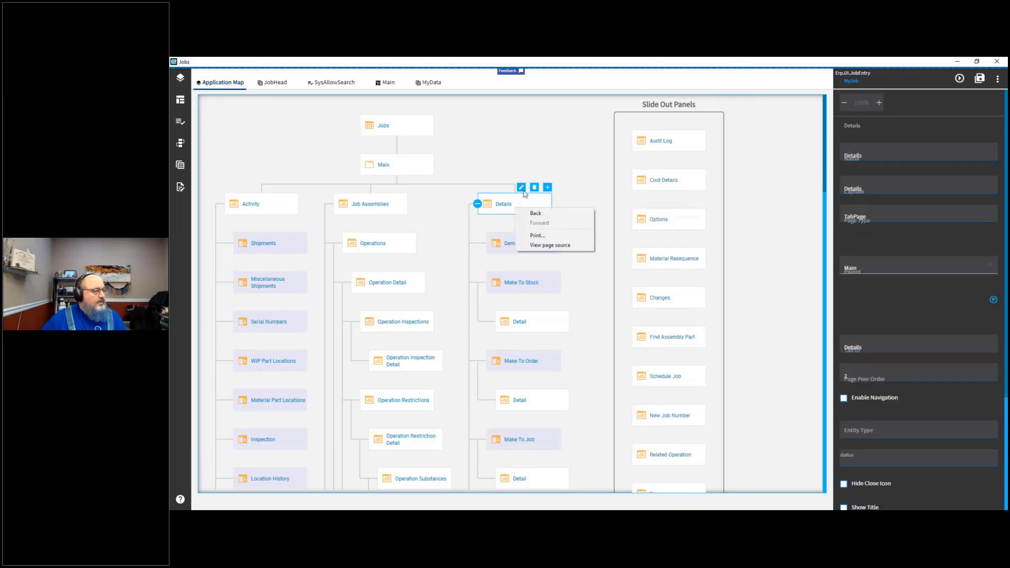
left_click(521, 188)
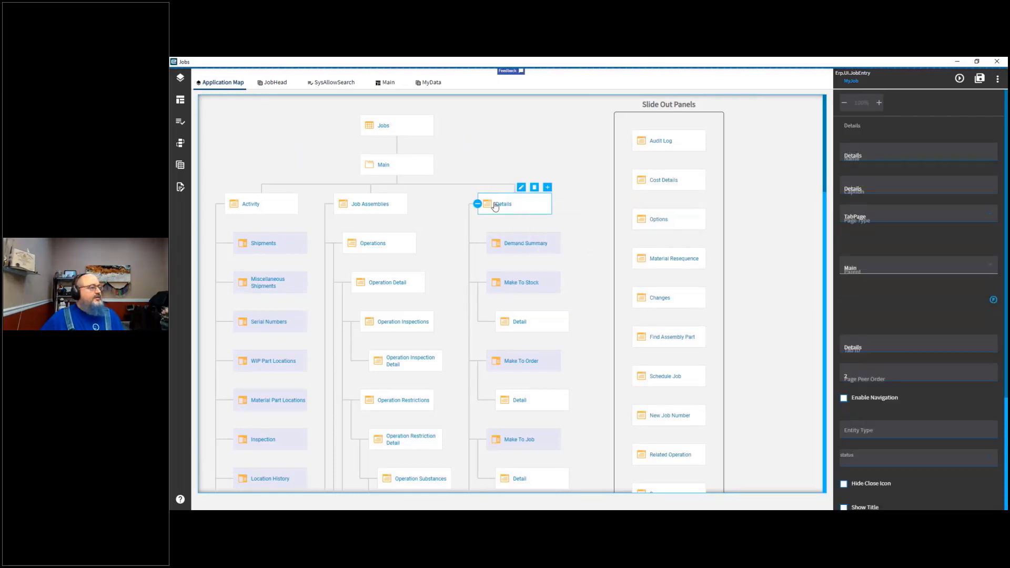
left_click(521, 188)
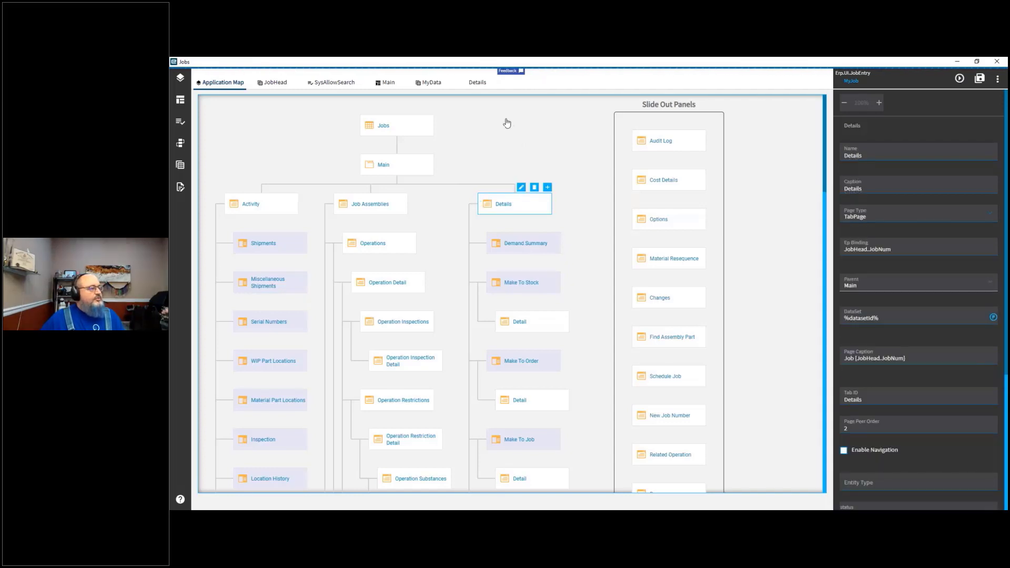
left_click(477, 83)
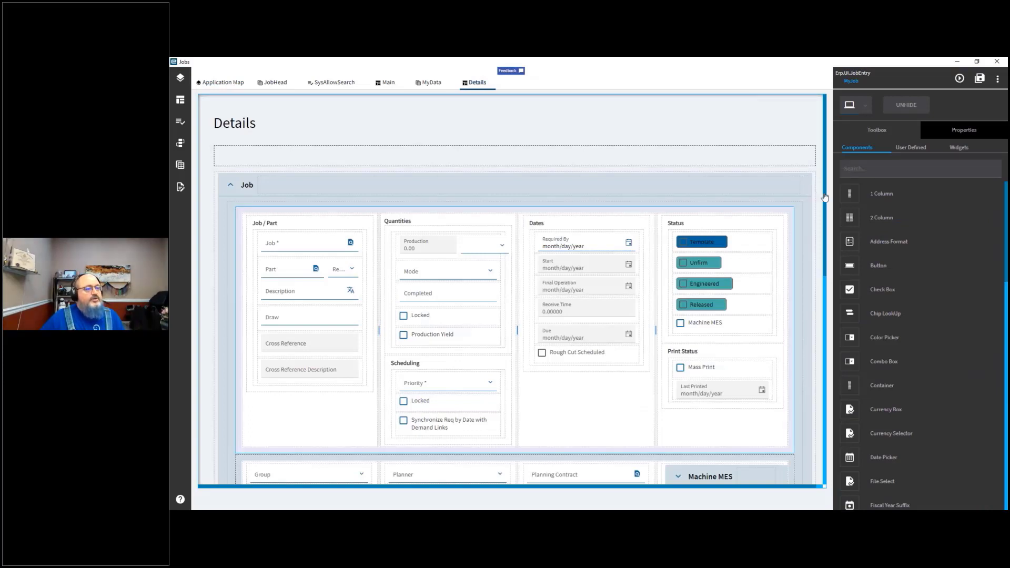
scroll(825, 263, "down", 2)
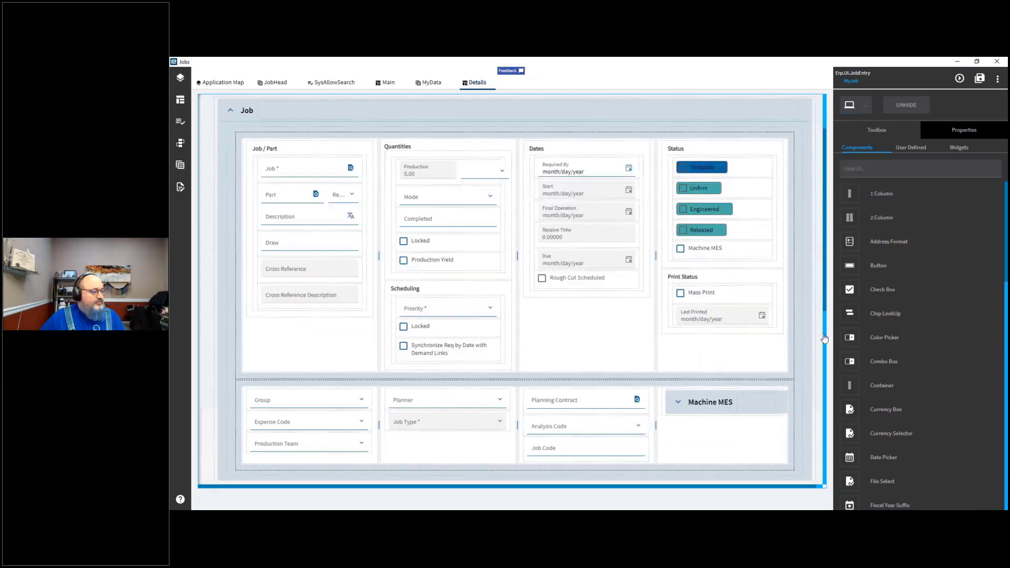
scroll(825, 339, "down", 4)
scroll(824, 346, "down", 1)
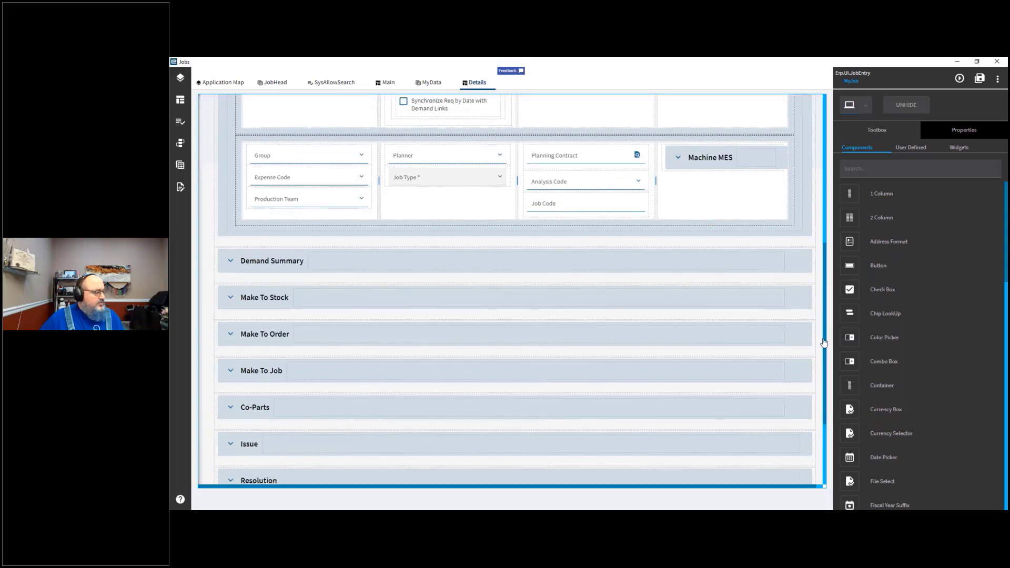
Step: Add a Grid component beneath the Machine MES panel in the Details page's lower section
scroll(822, 373, "down", 2)
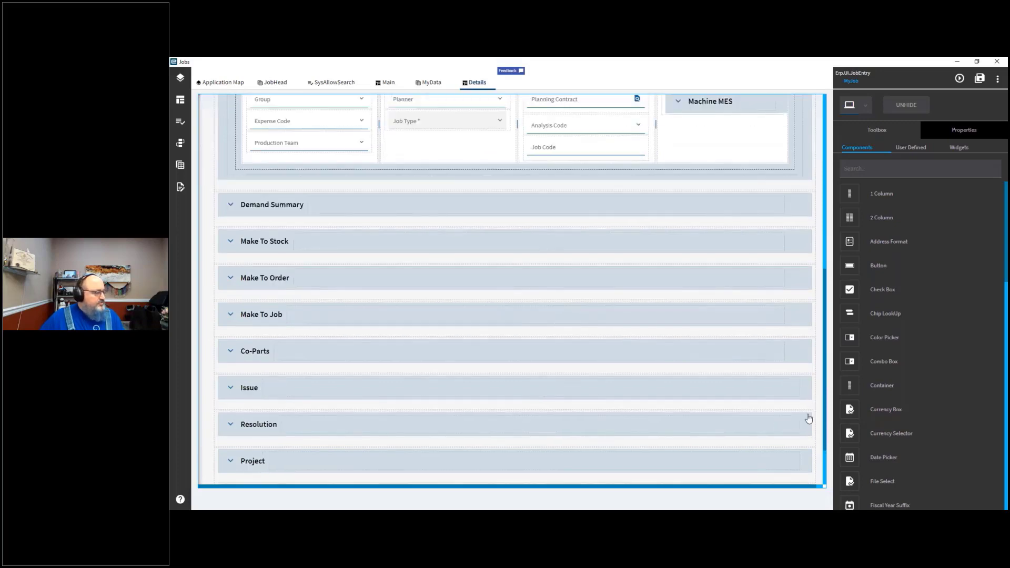
scroll(816, 282, "up", 3)
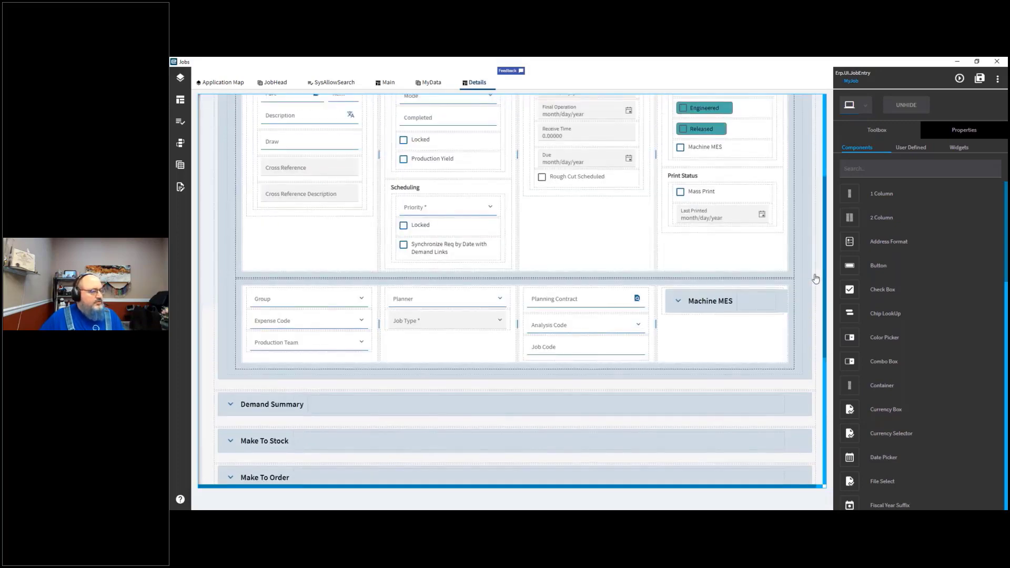
scroll(817, 274, "up", 1)
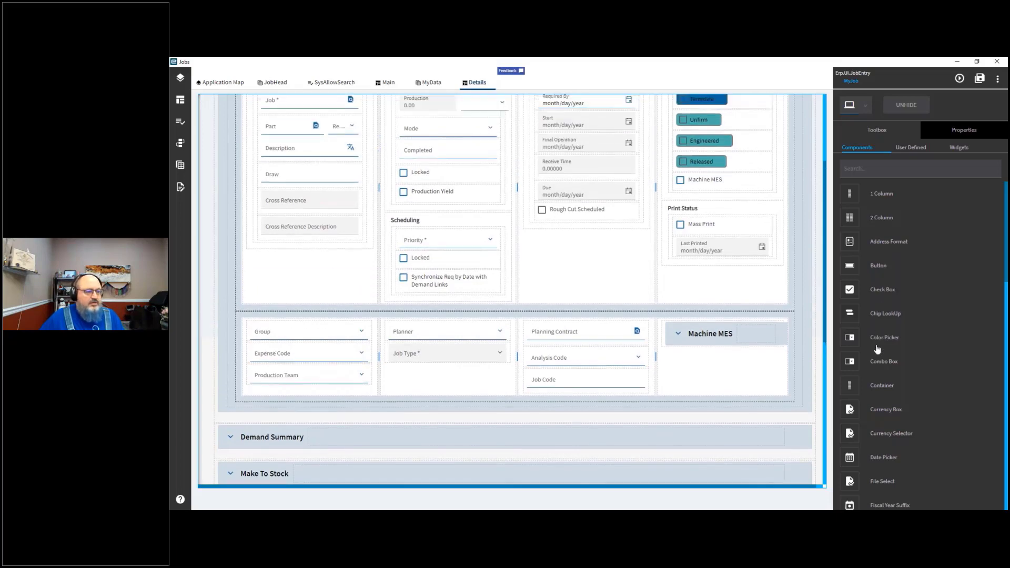
left_click_drag(878, 458, 996, 478)
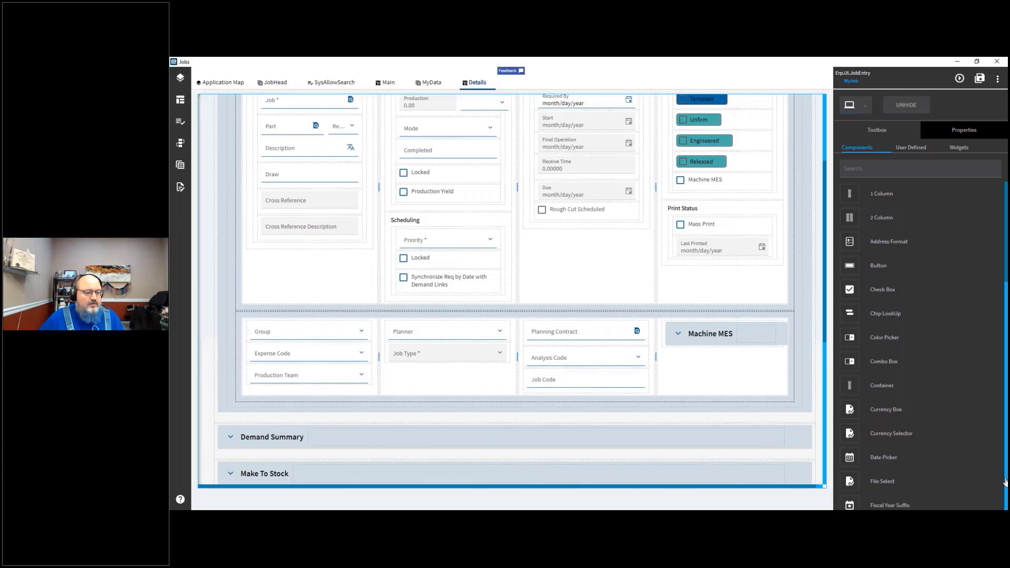
left_click_drag(992, 411, 996, 377)
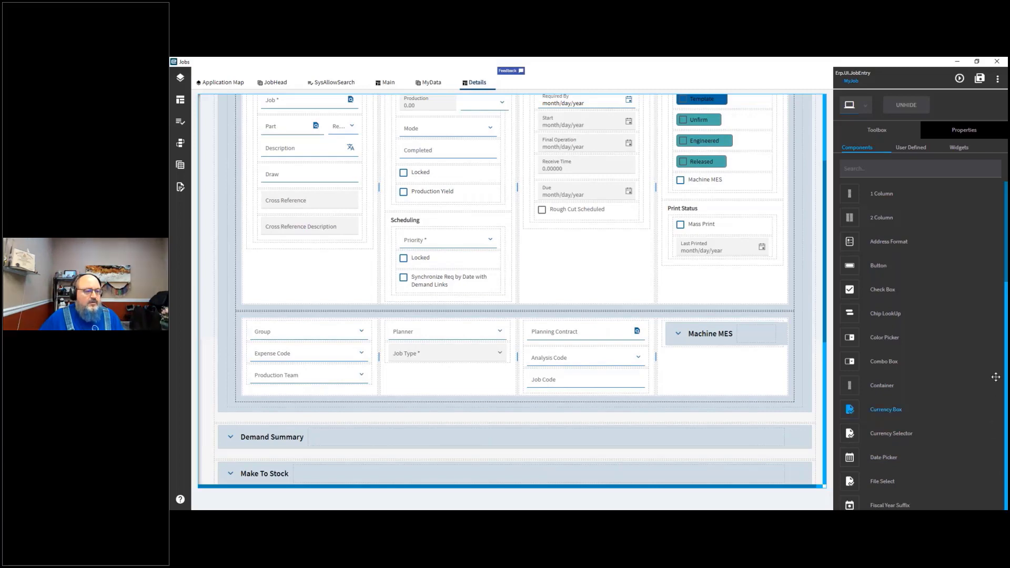
scroll(996, 377, "down", 5)
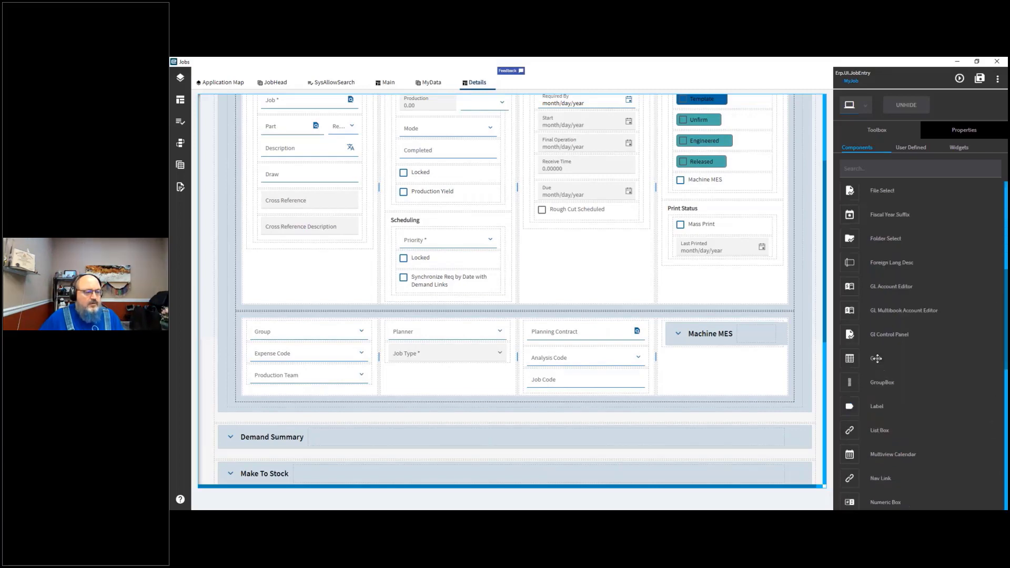
left_click_drag(877, 358, 732, 369)
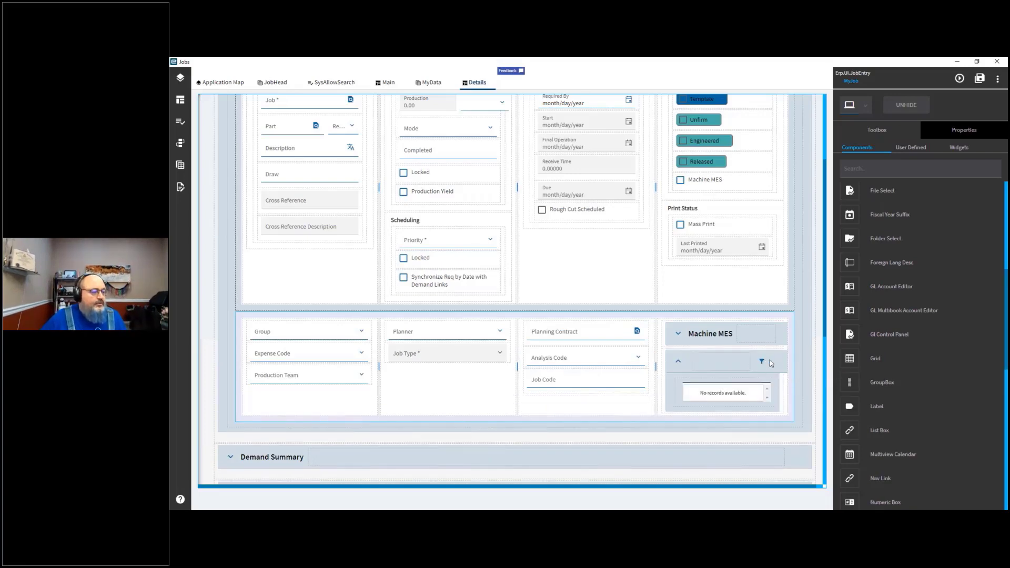
Step: Try adding a column entry to the new grid's Grid Model columns list
left_click(954, 131)
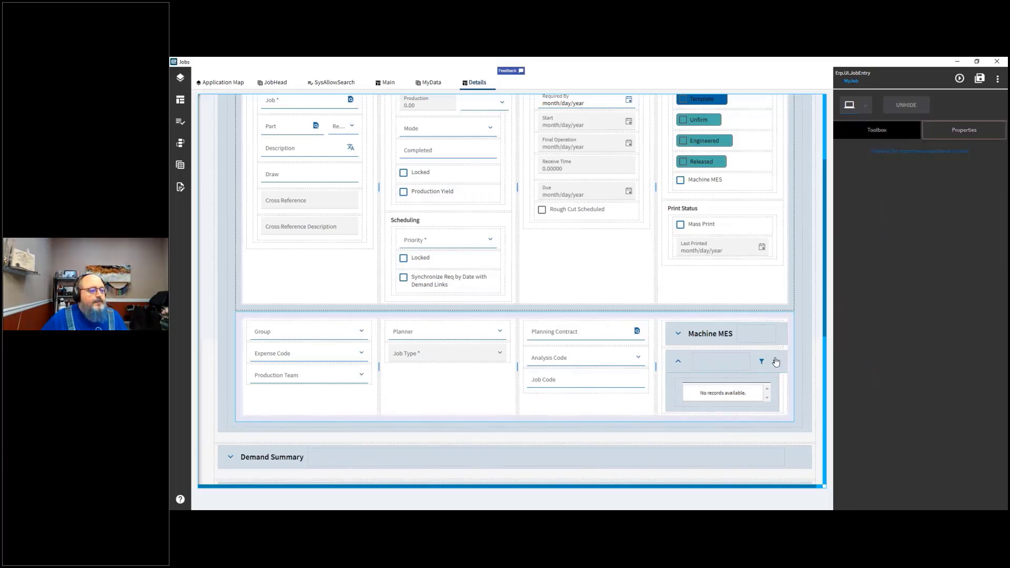
left_click(738, 395)
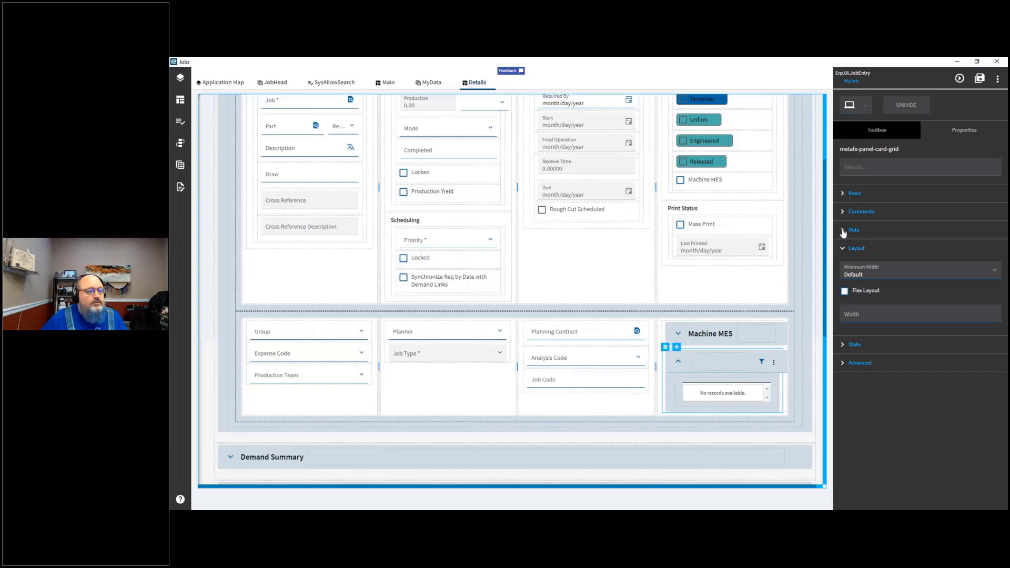
left_click(843, 232)
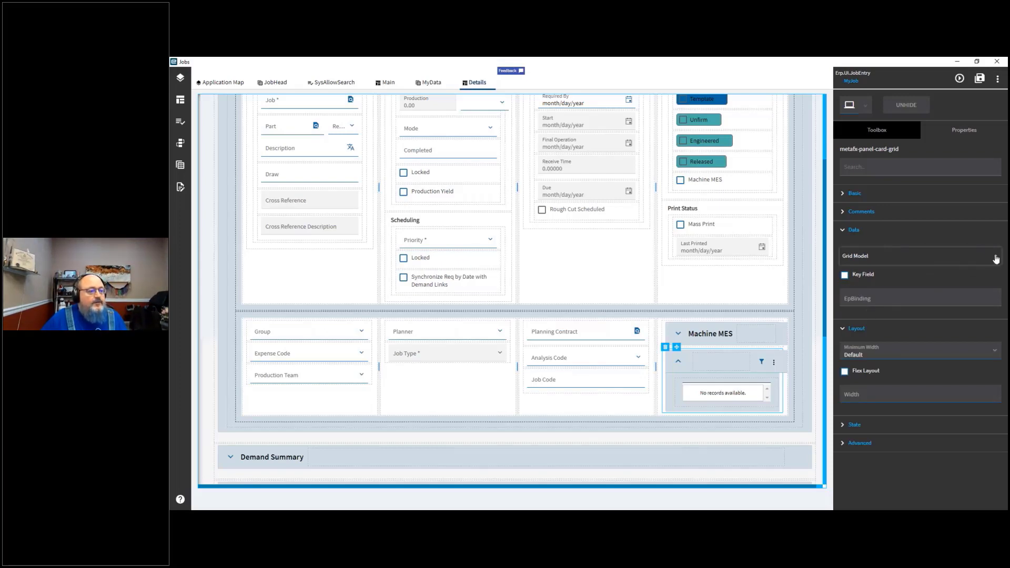
left_click(996, 259)
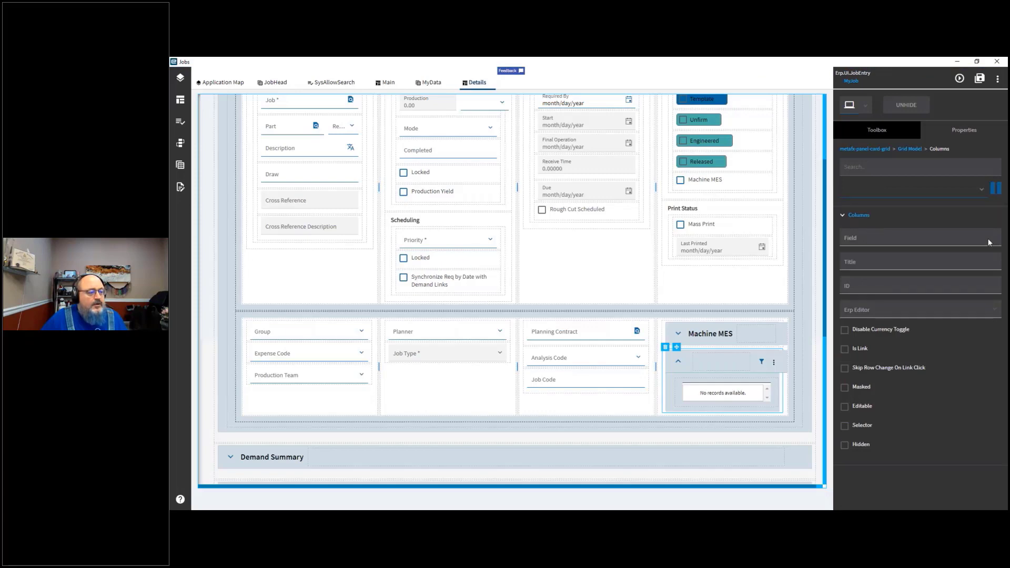
left_click(968, 194)
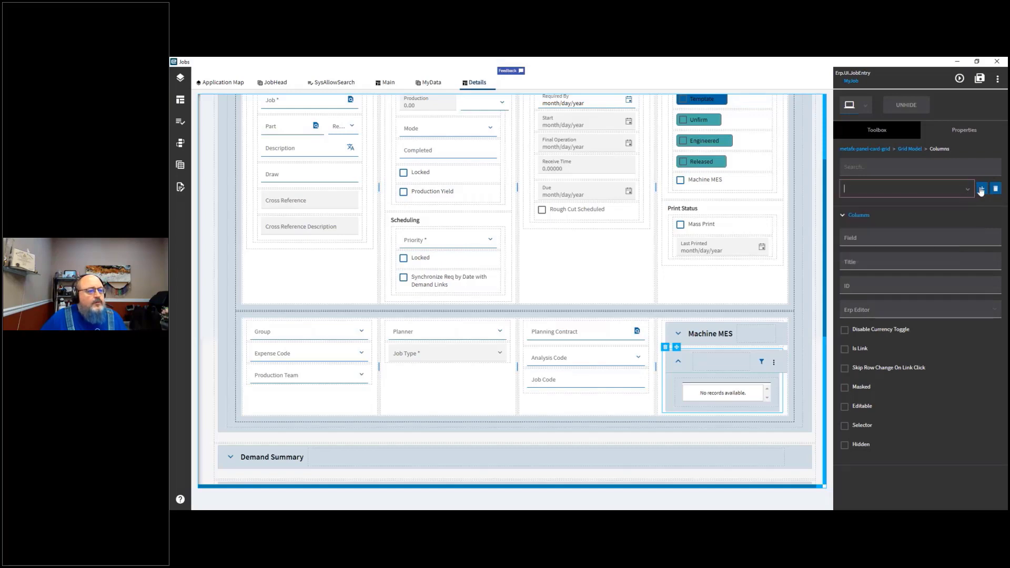
left_click(983, 190)
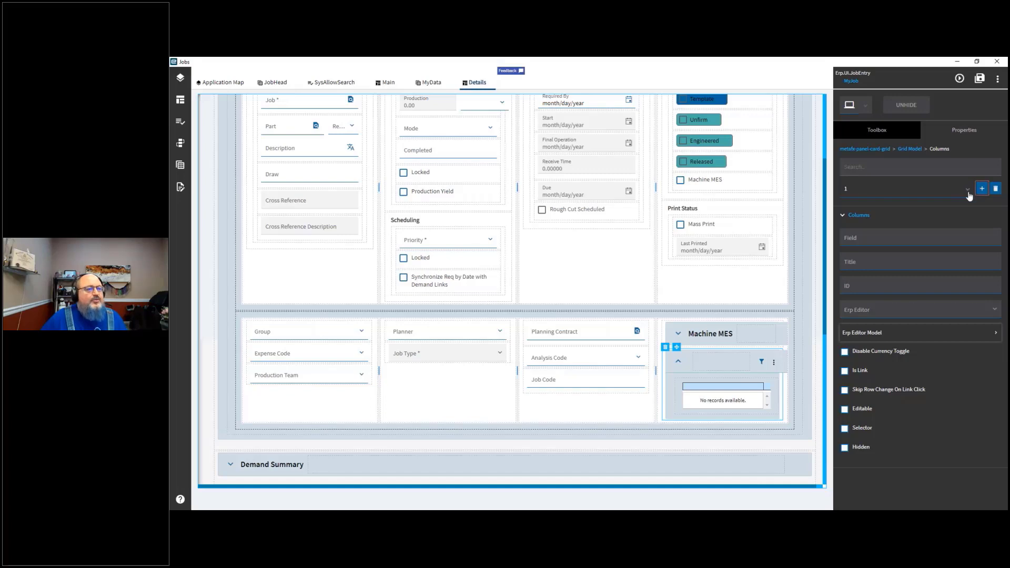
left_click(969, 191)
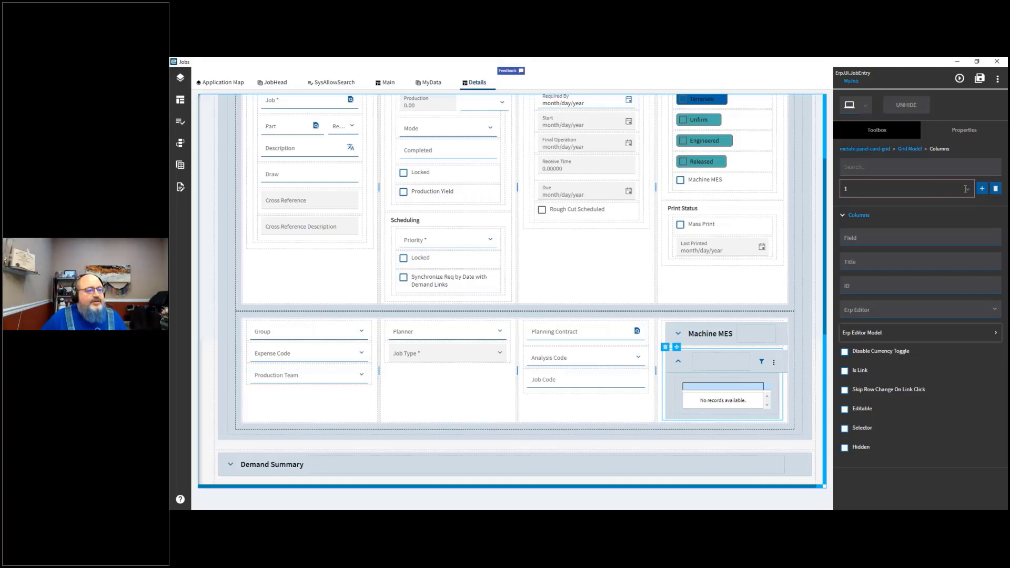
left_click(968, 192)
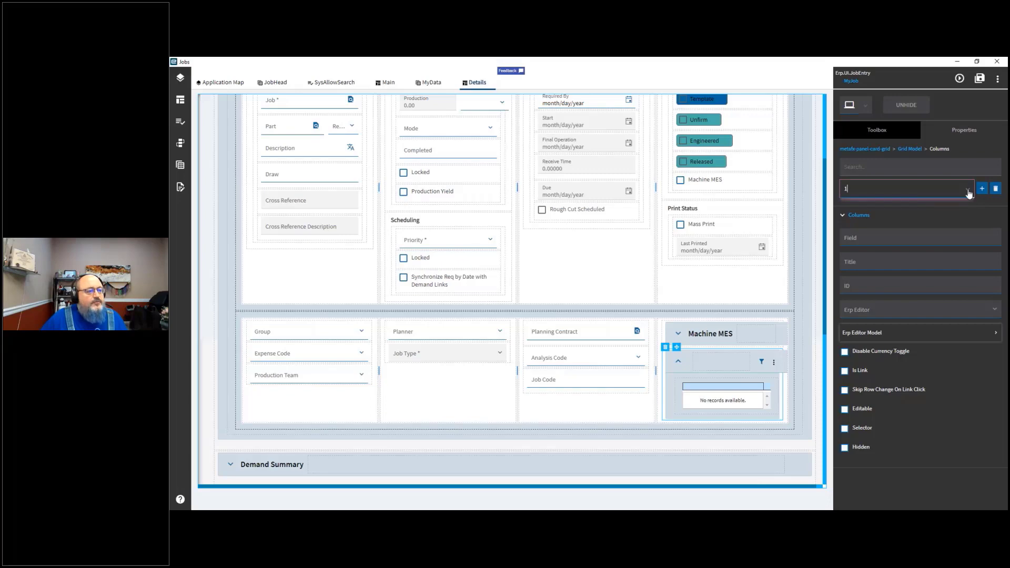
left_click(970, 192)
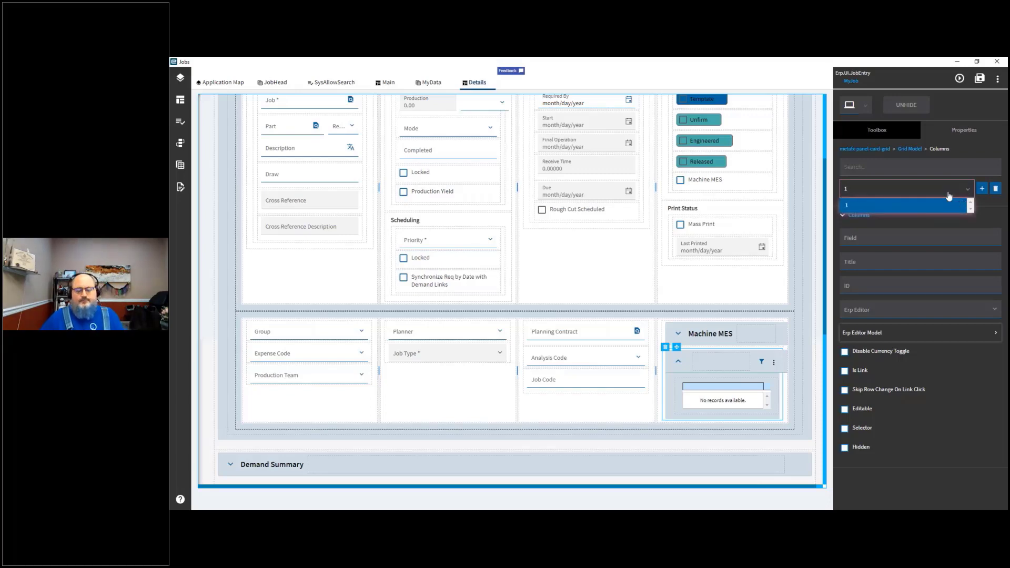
left_click(962, 131)
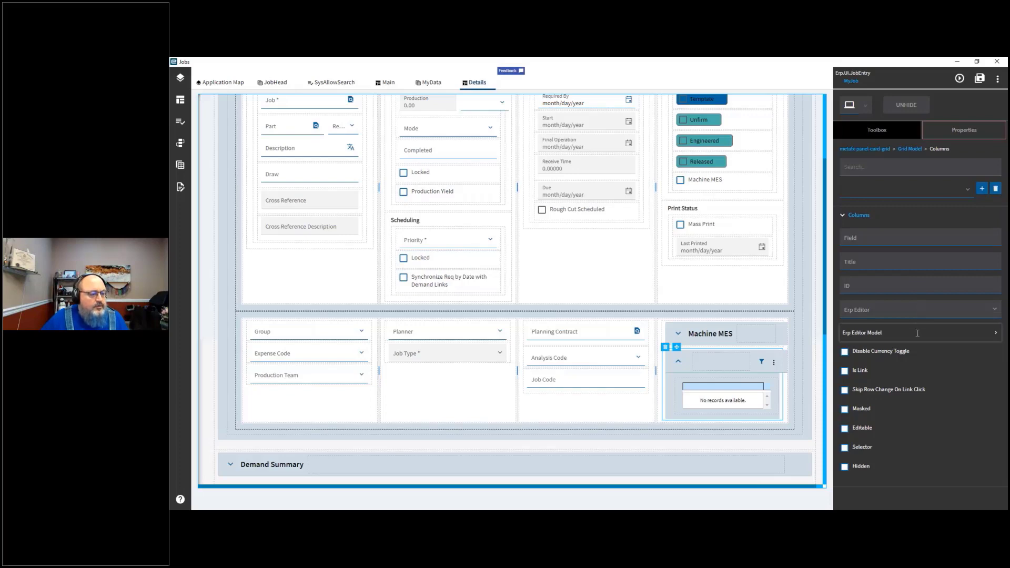
left_click(718, 404)
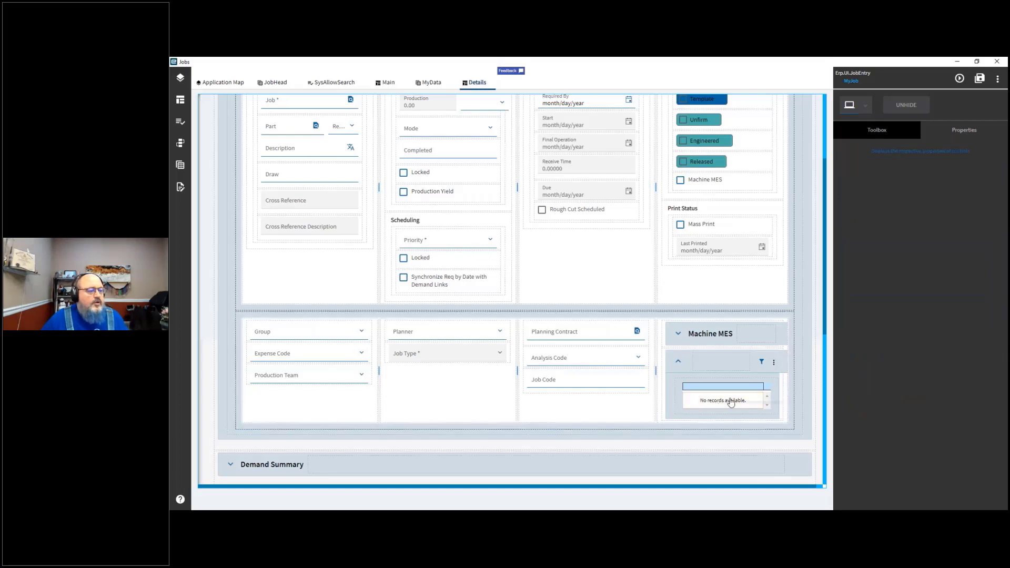
left_click(959, 132)
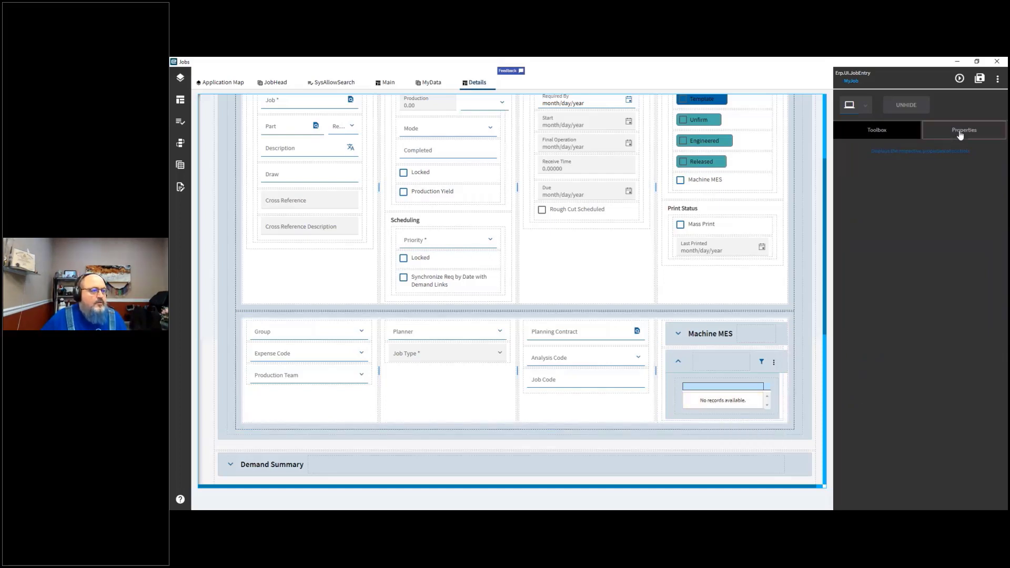
left_click(869, 139)
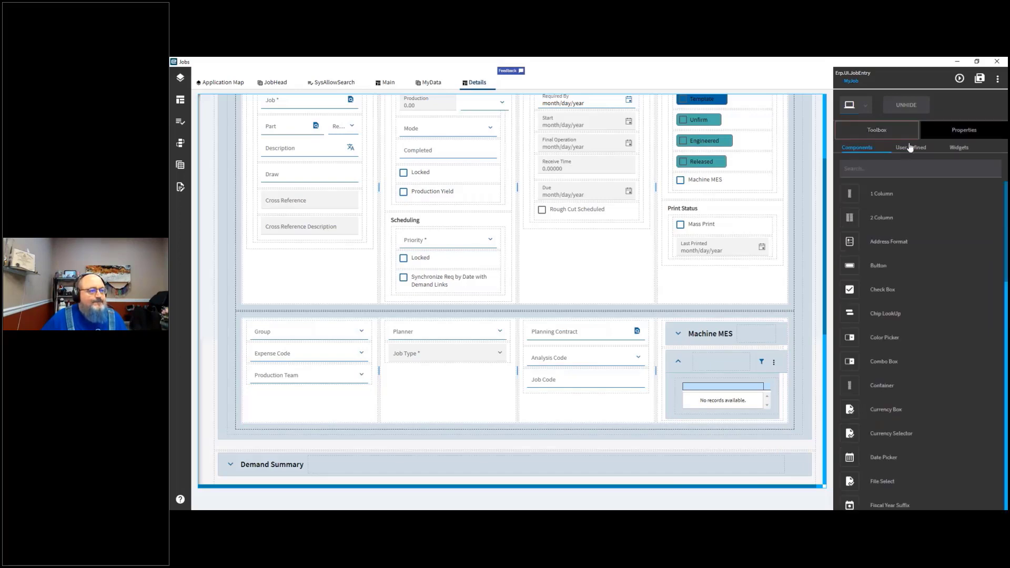
Step: Set the new grid's title to CustomerJobs
left_click(725, 395)
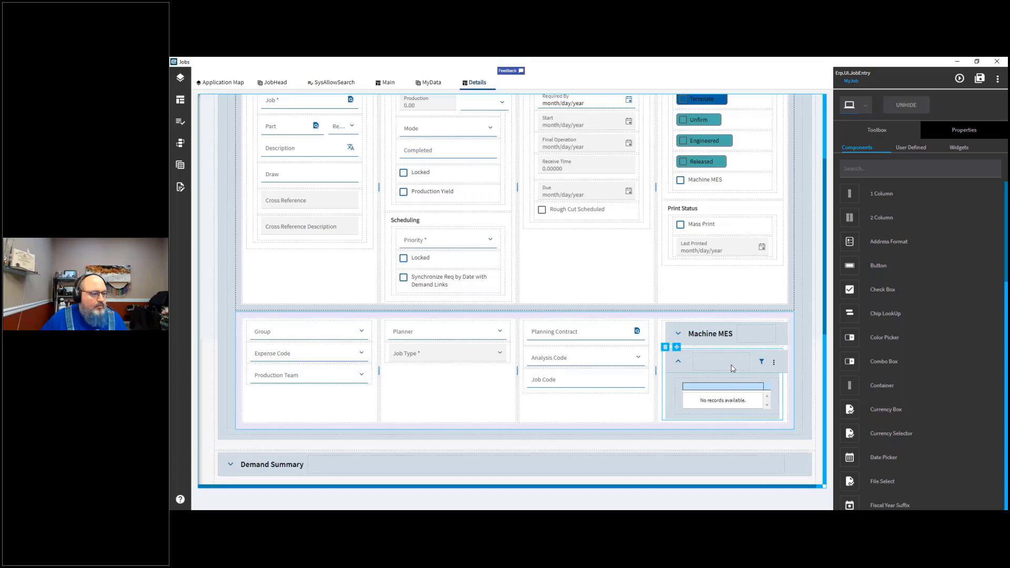
left_click(964, 136)
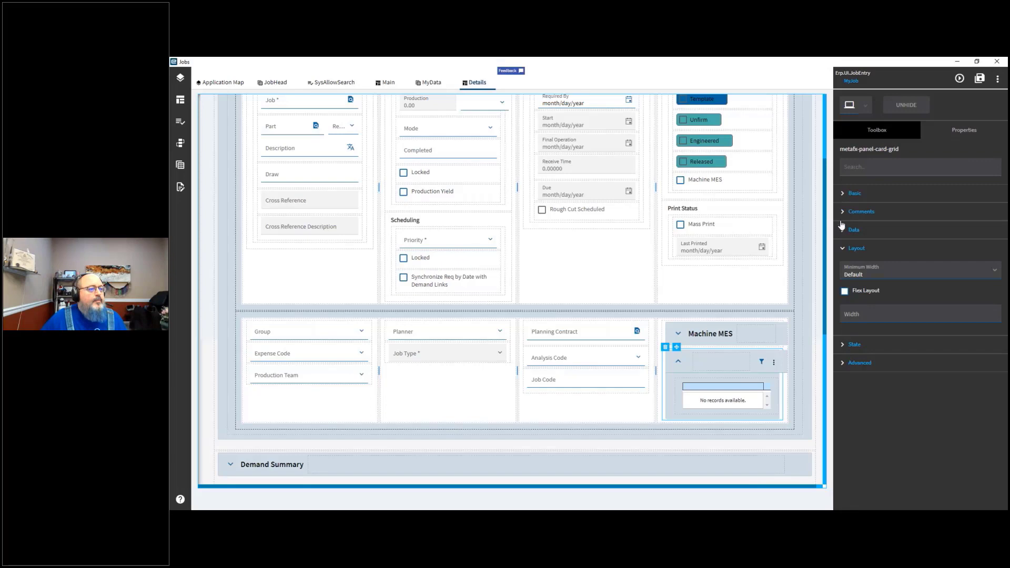
left_click(844, 194)
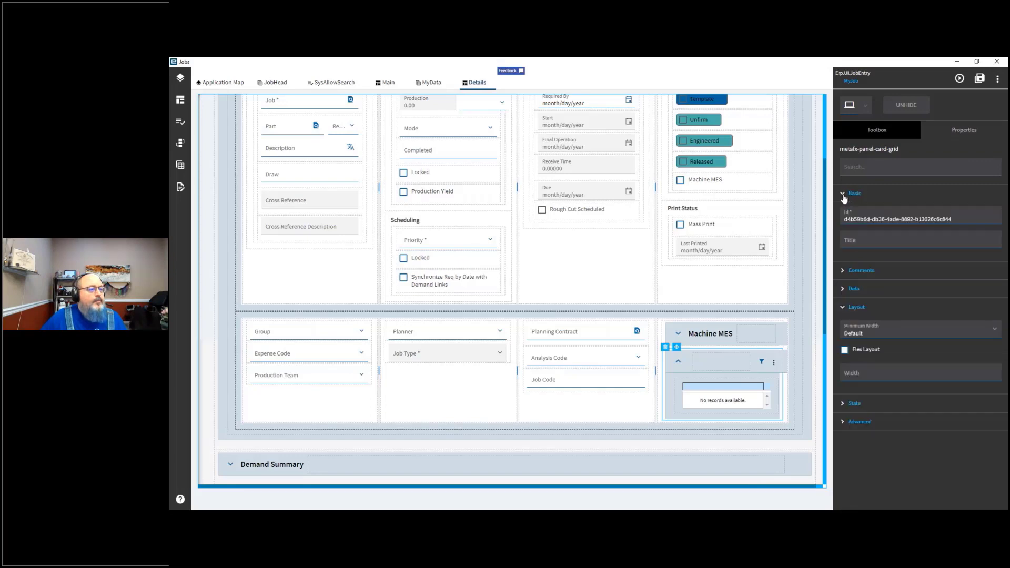
left_click(865, 241)
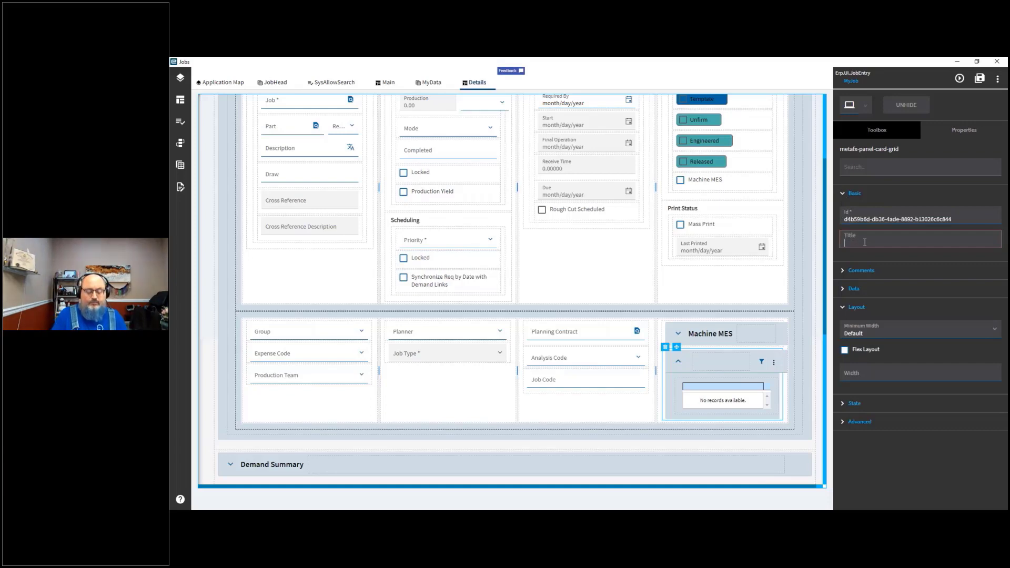
type("CustomerJ")
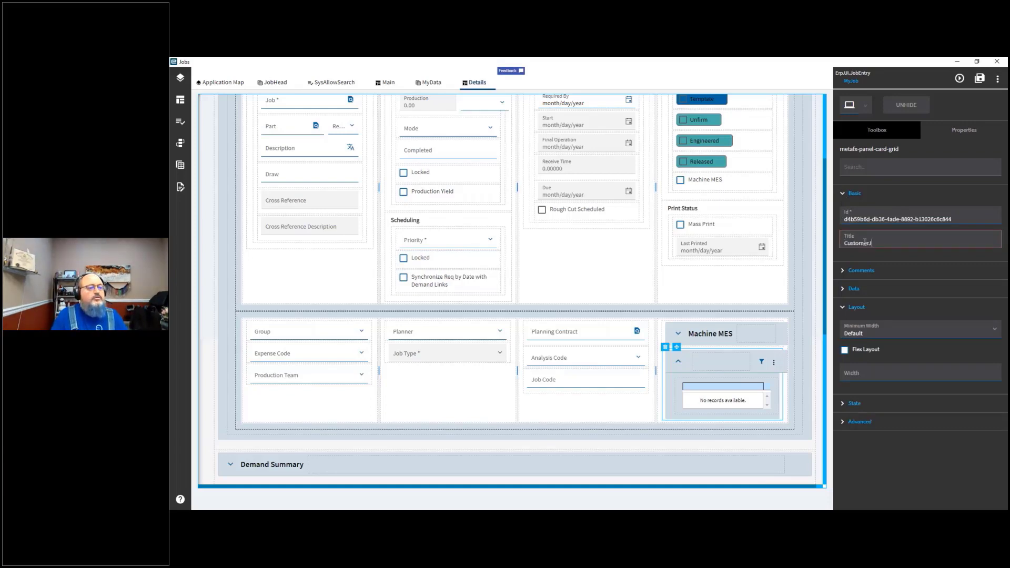
type("obs")
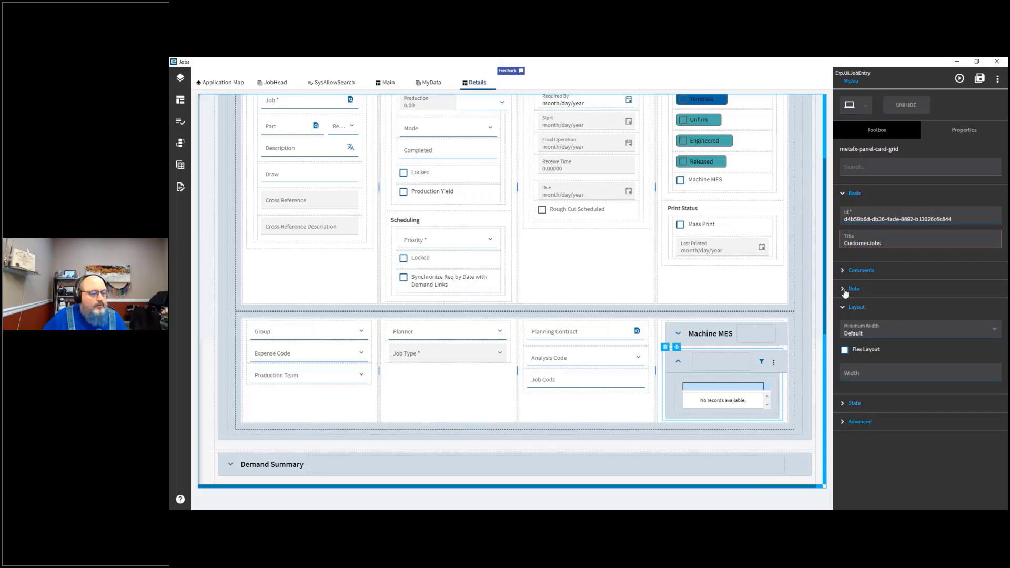
Step: Open the grid's Grid Model settings and enable Sortable
left_click(845, 292)
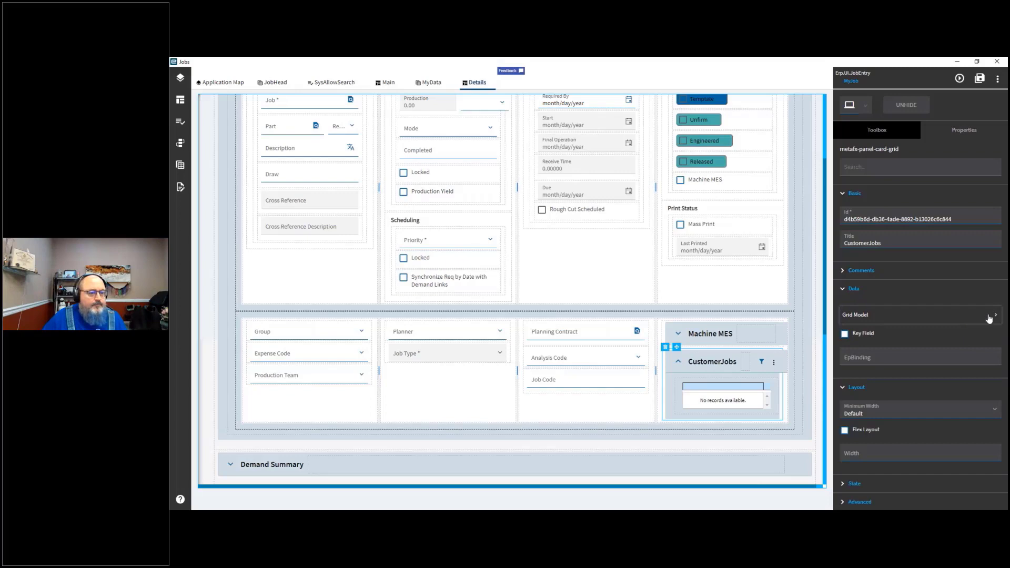
left_click(989, 316)
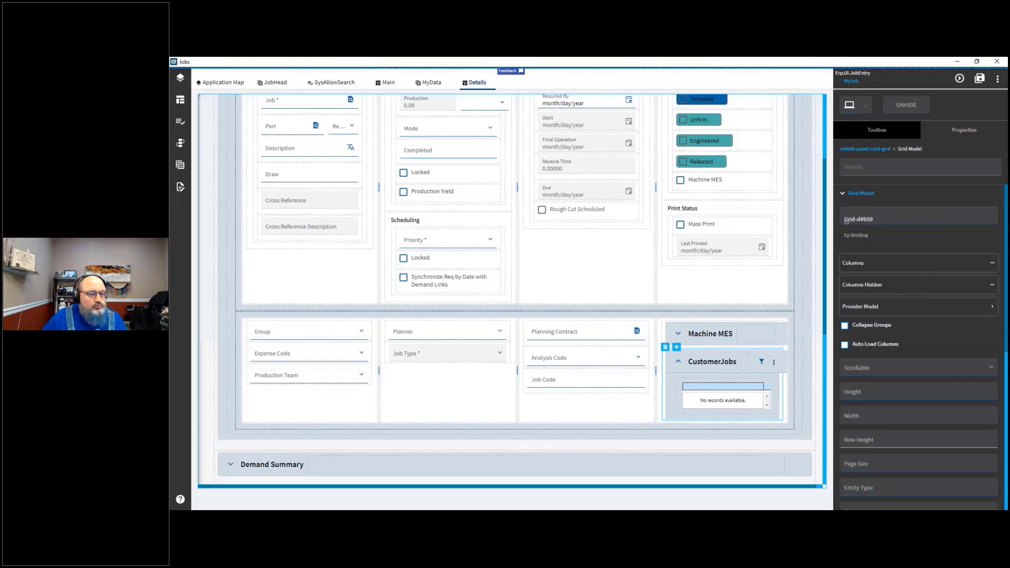
key("alt+Tab")
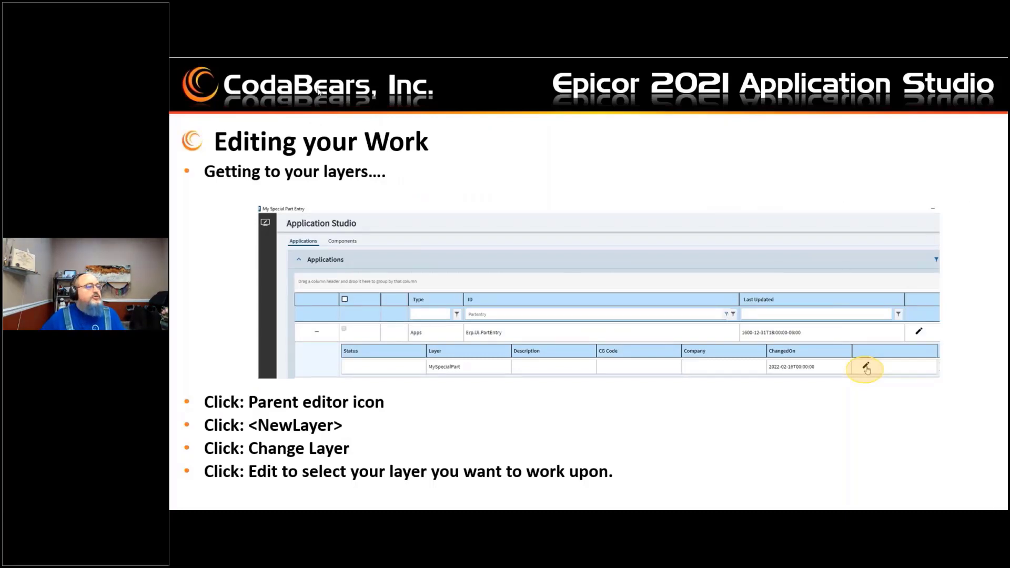
key("alt+Tab")
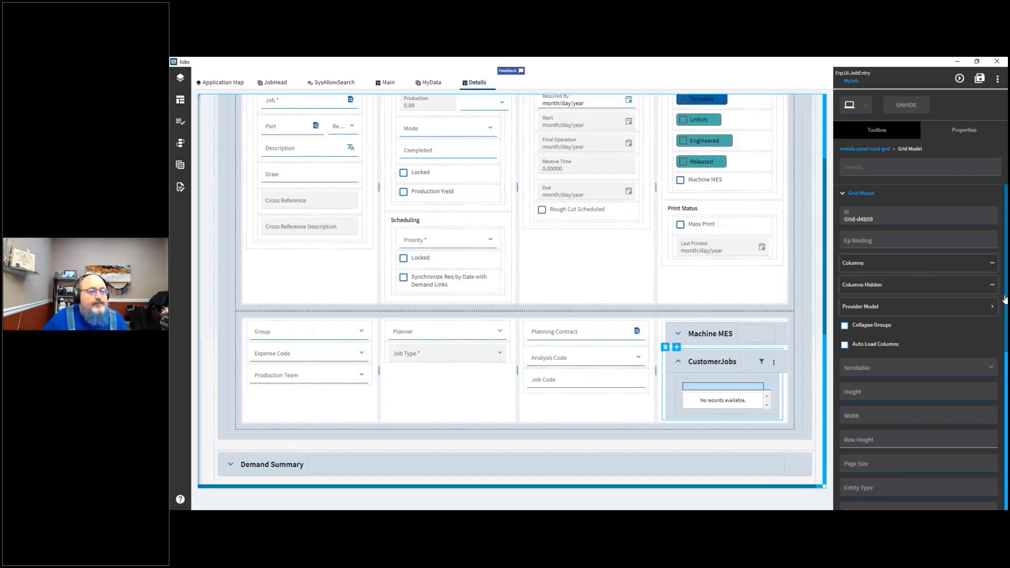
scroll(1005, 325, "down", 2)
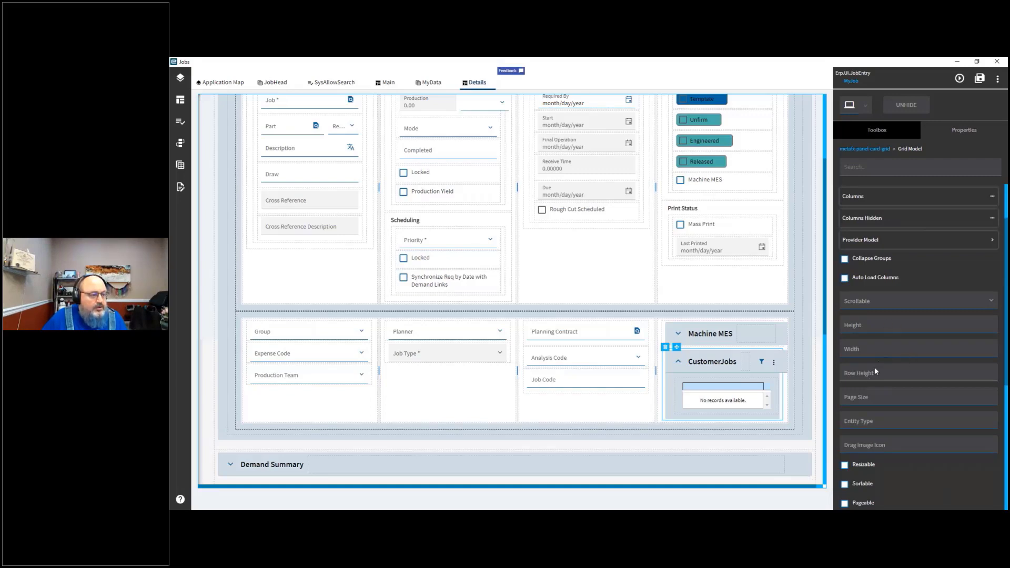
left_click(887, 481)
scroll(892, 483, "down", 5)
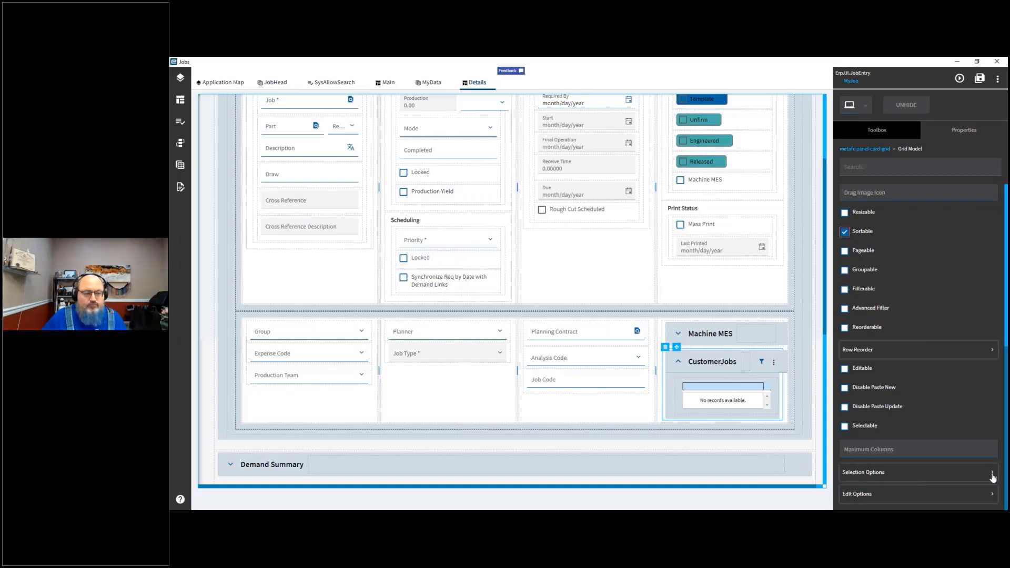
Step: Review the grid model's Selection Options, then return to the grid's main properties
left_click(993, 473)
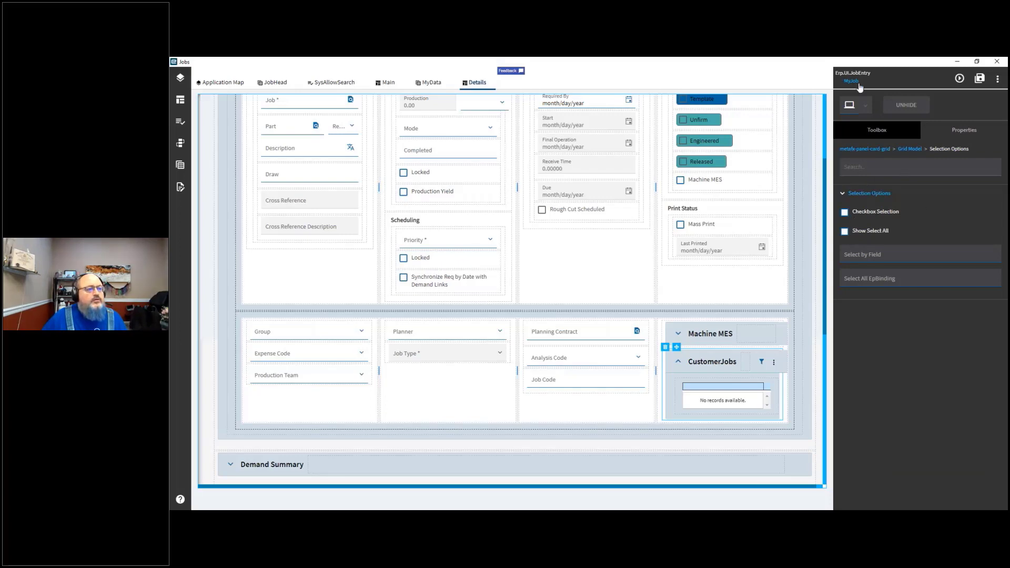
left_click(907, 151)
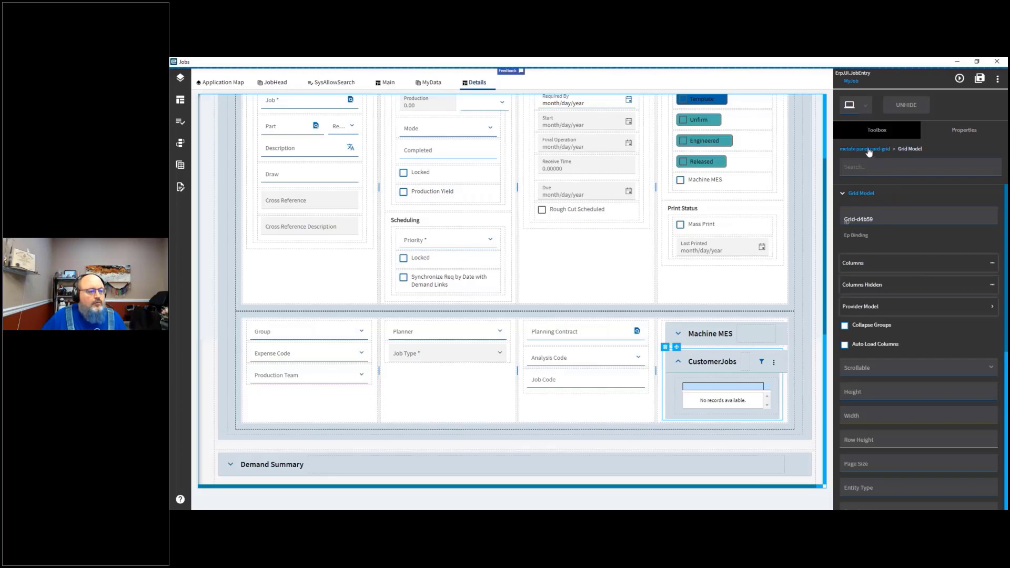
left_click(868, 150)
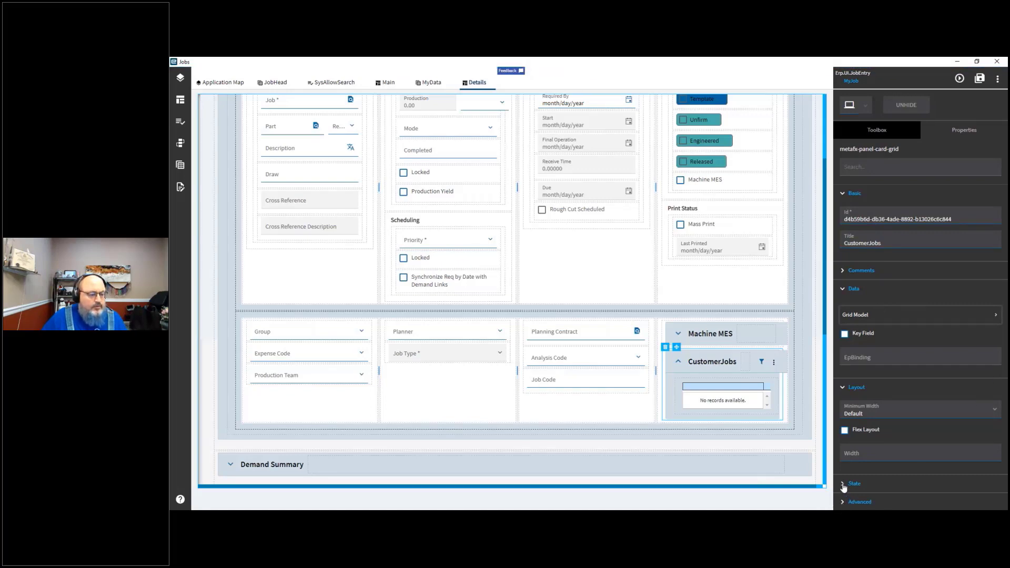
Step: Expand the grid's State settings and review its options
left_click(844, 484)
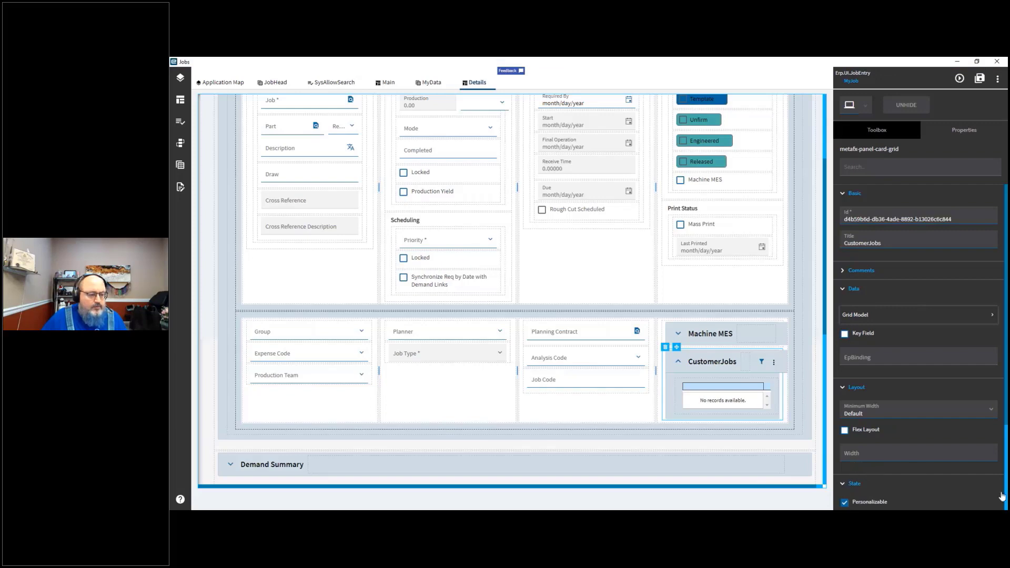
scroll(1005, 497, "down", 3)
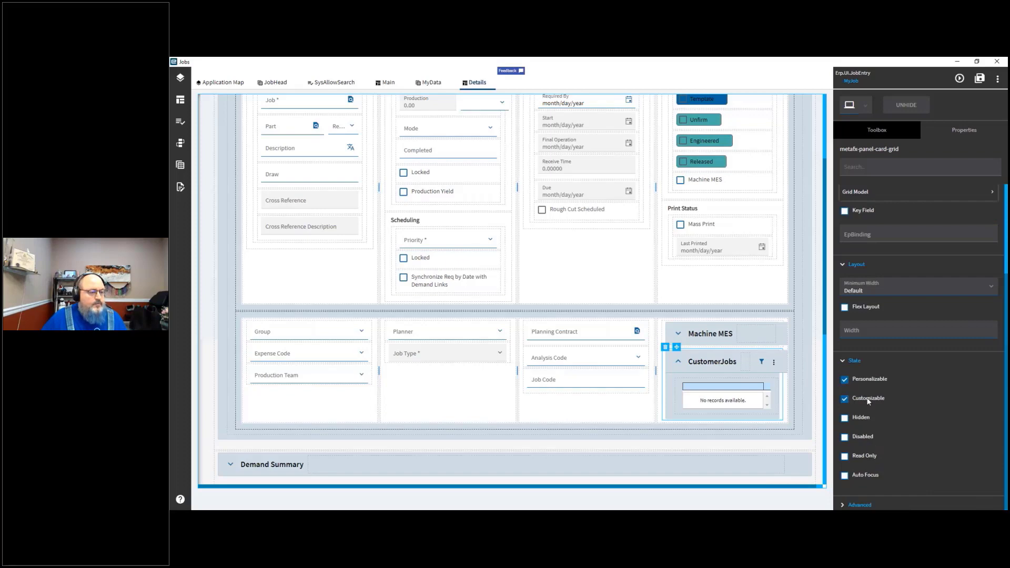
scroll(1005, 210, "up", 1)
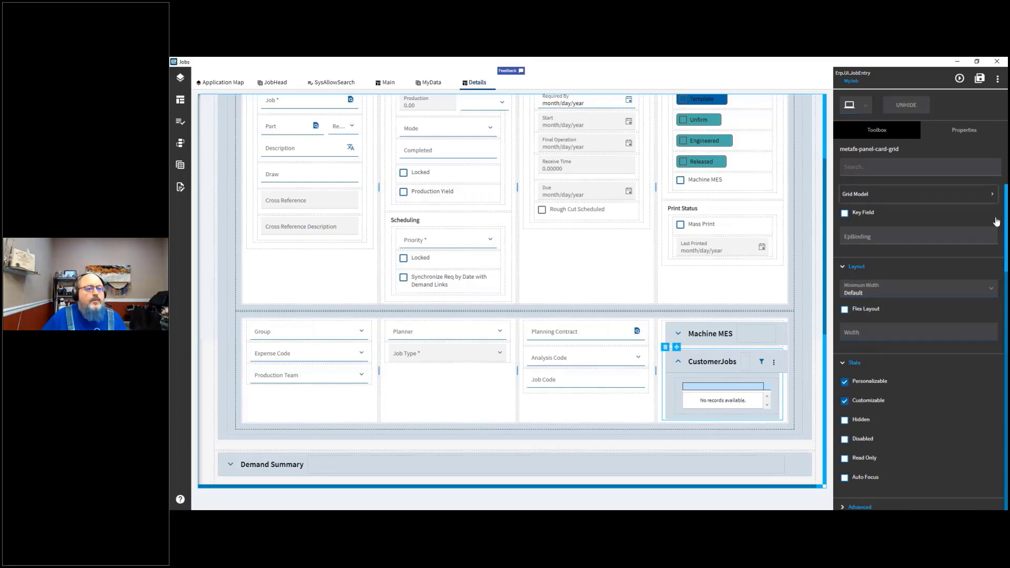
scroll(1005, 213, "up", 3)
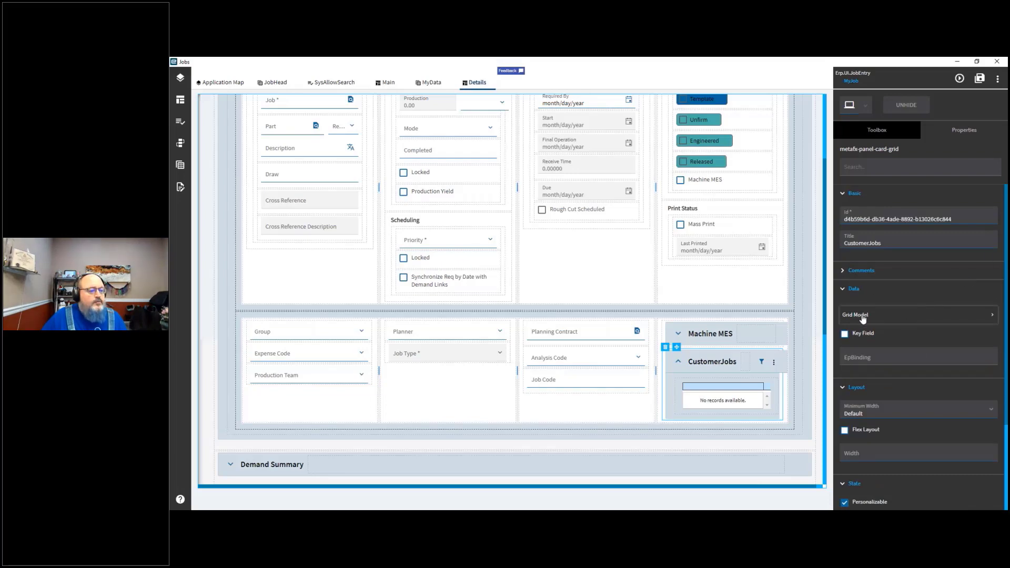
Step: Bind the CustomerJobs grid to the MyData data view through its EpBinding property
left_click(877, 358)
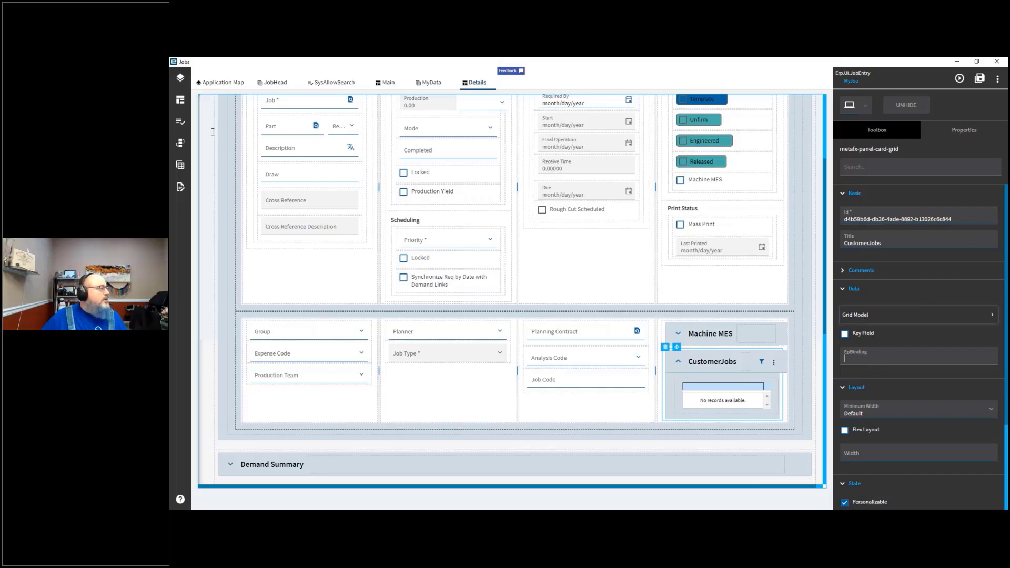
left_click(182, 168)
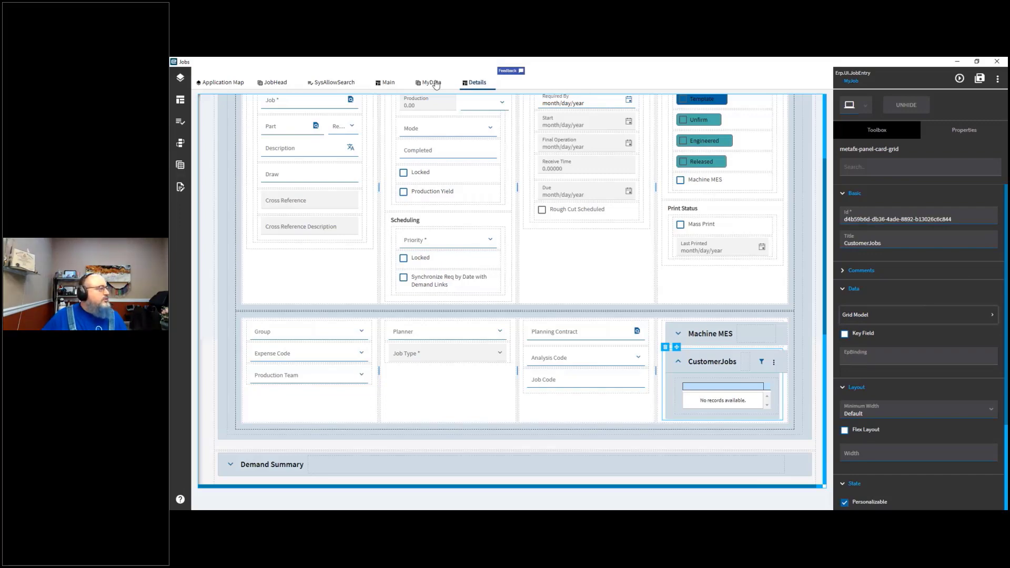
left_click(434, 83)
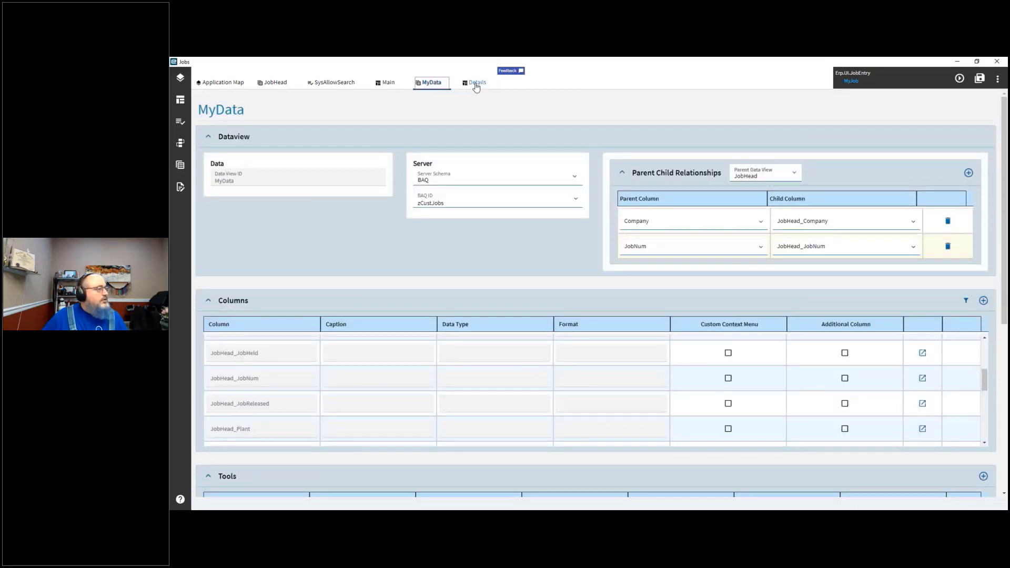
left_click(477, 83)
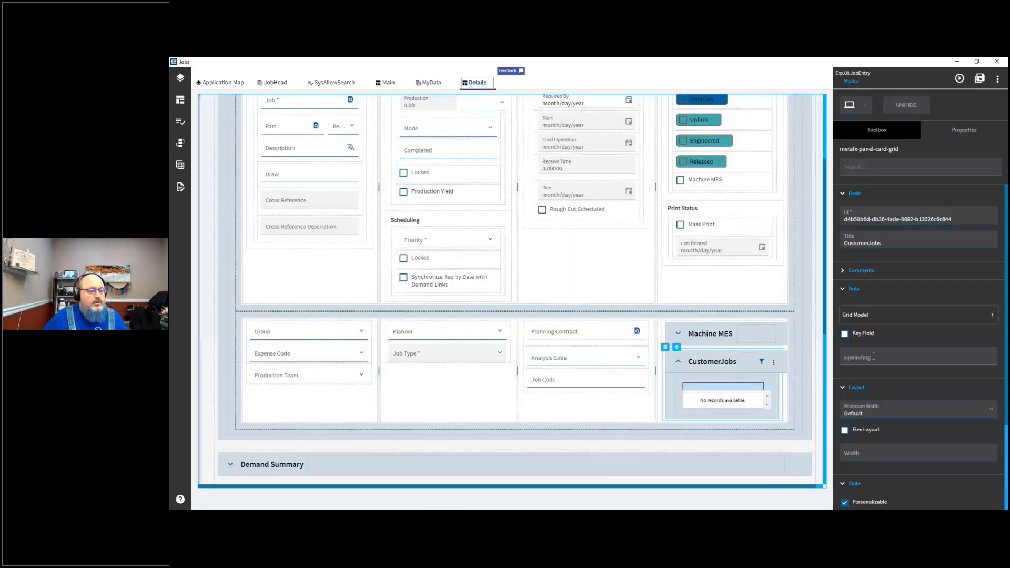
left_click(874, 357)
type("MyData")
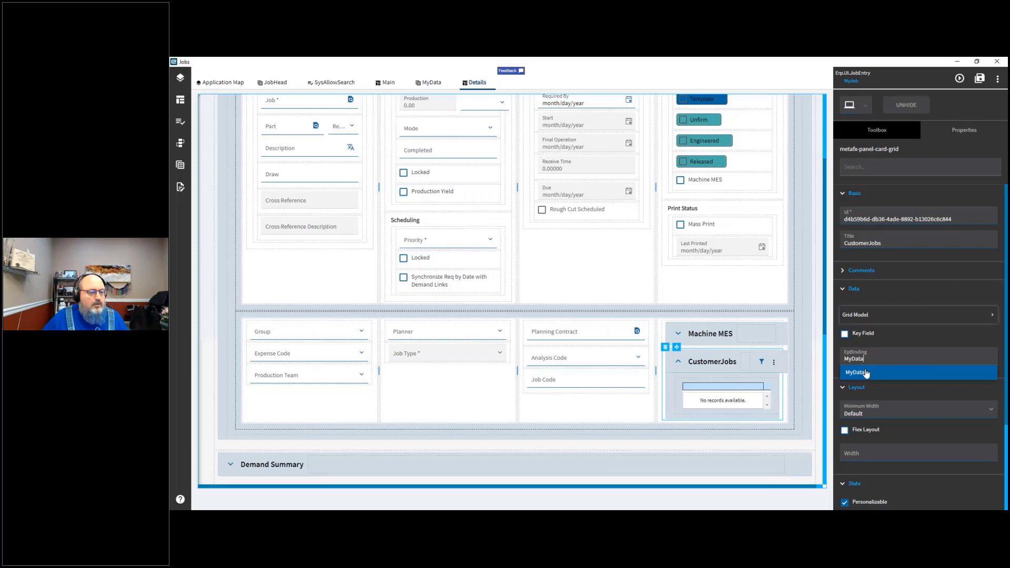
left_click(866, 372)
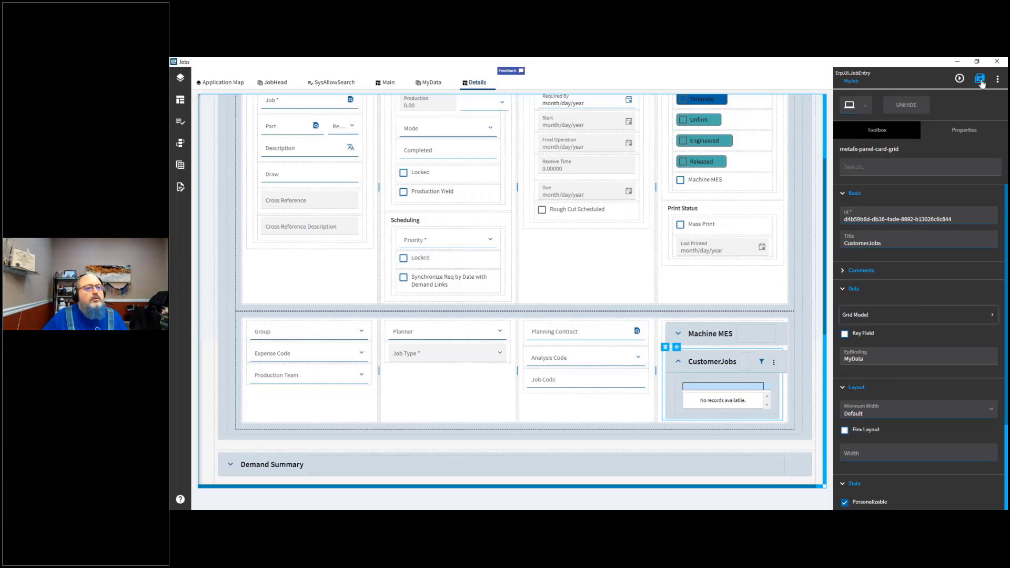
Step: Preview the application, open job 2429 and browse its Details page, then close the preview
left_click(960, 80)
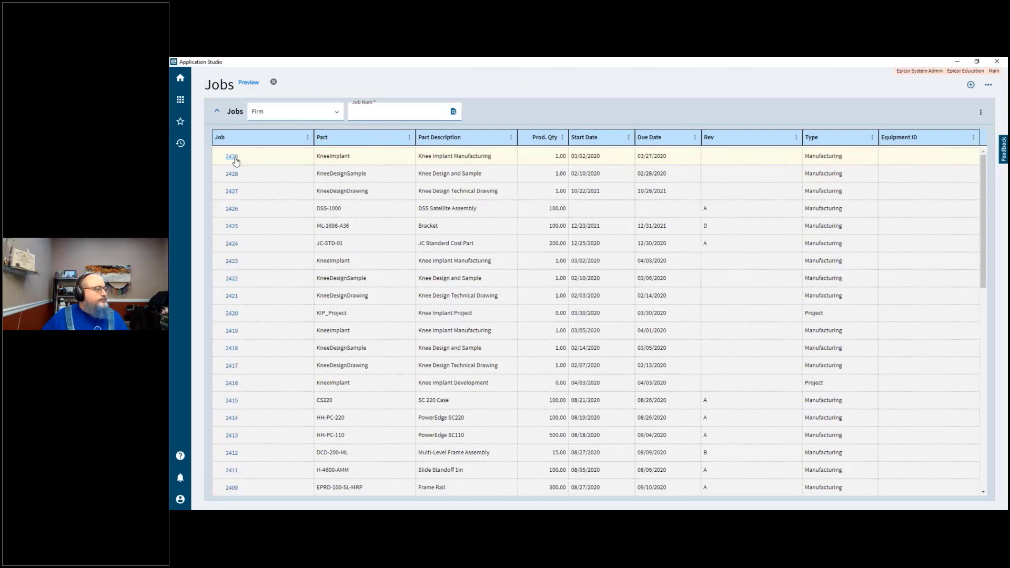
left_click(232, 158)
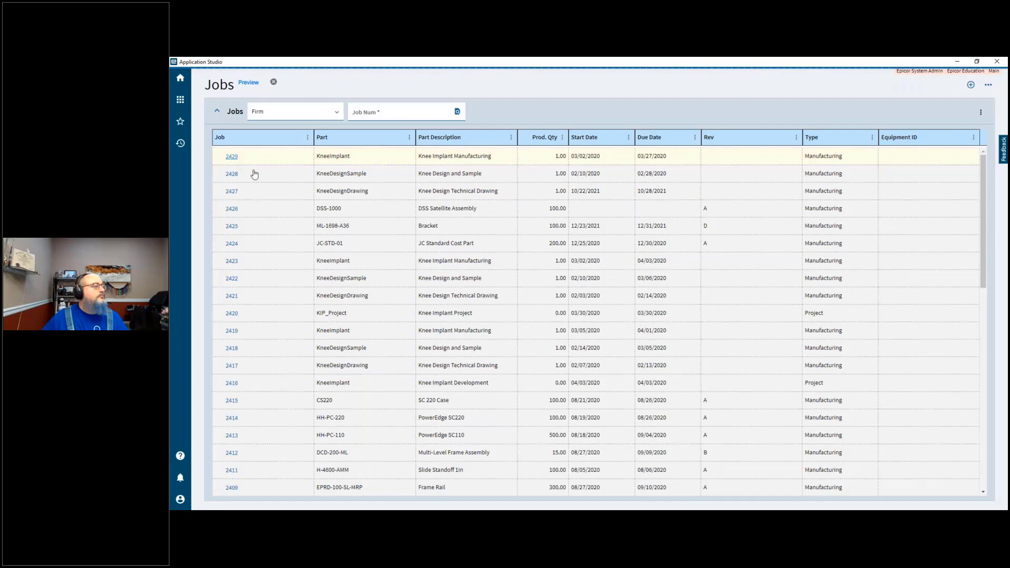
left_click(231, 157)
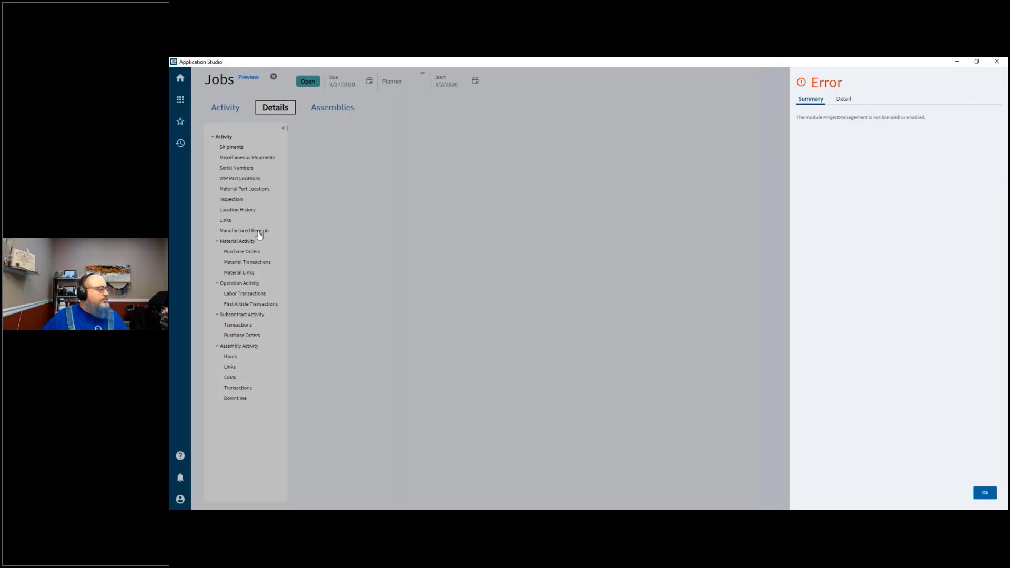
left_click(247, 170)
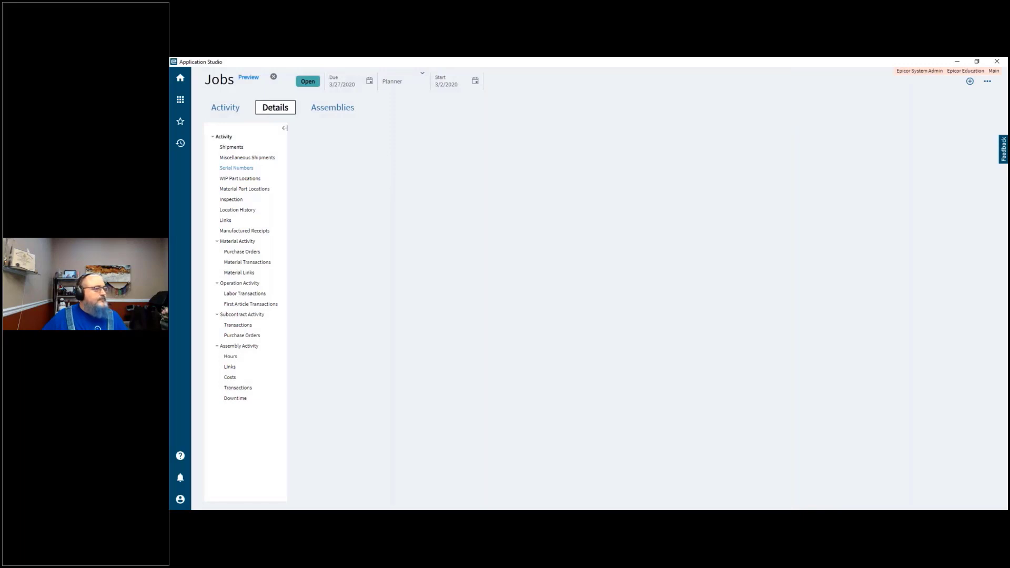
left_click(246, 170)
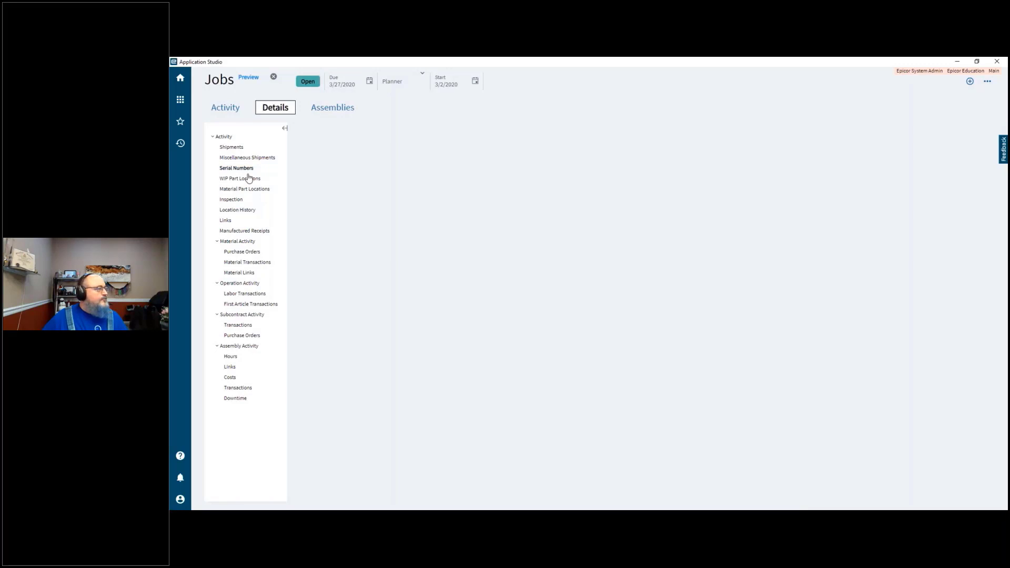
left_click(273, 77)
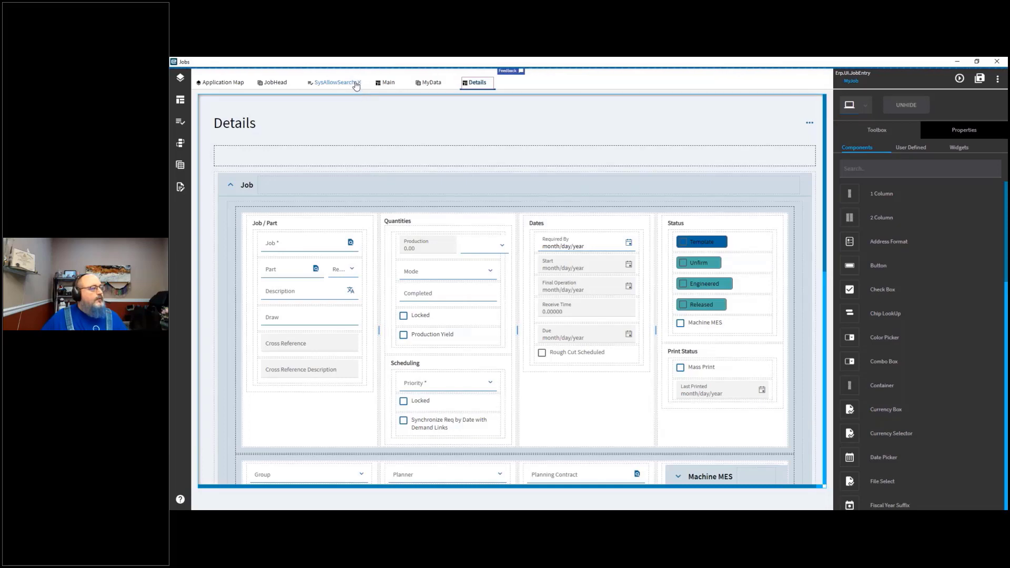
Step: Close the SysAllowSearch tab and return to the Details page to inspect the CustomerJobs grid
left_click(359, 84)
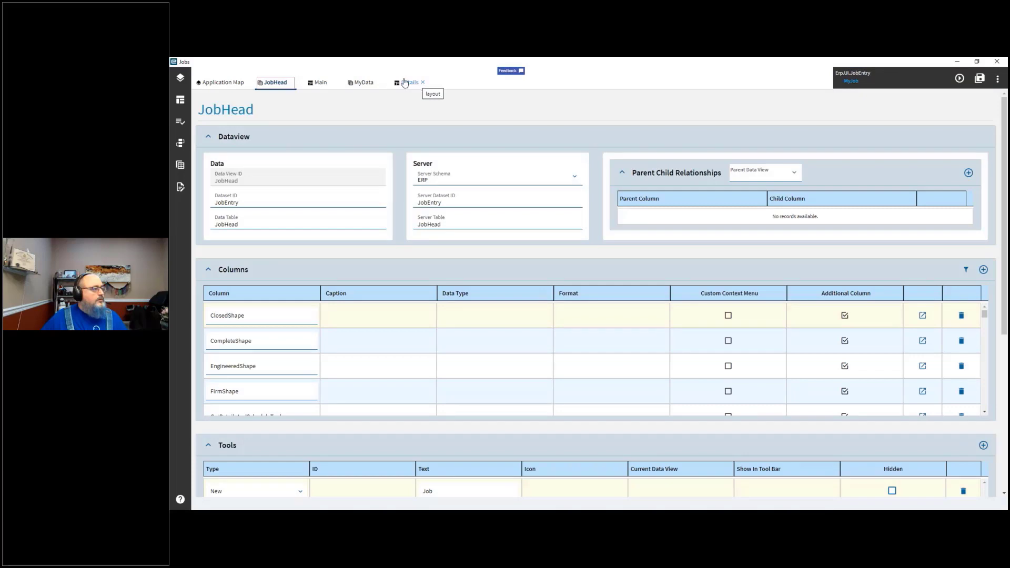
left_click(407, 83)
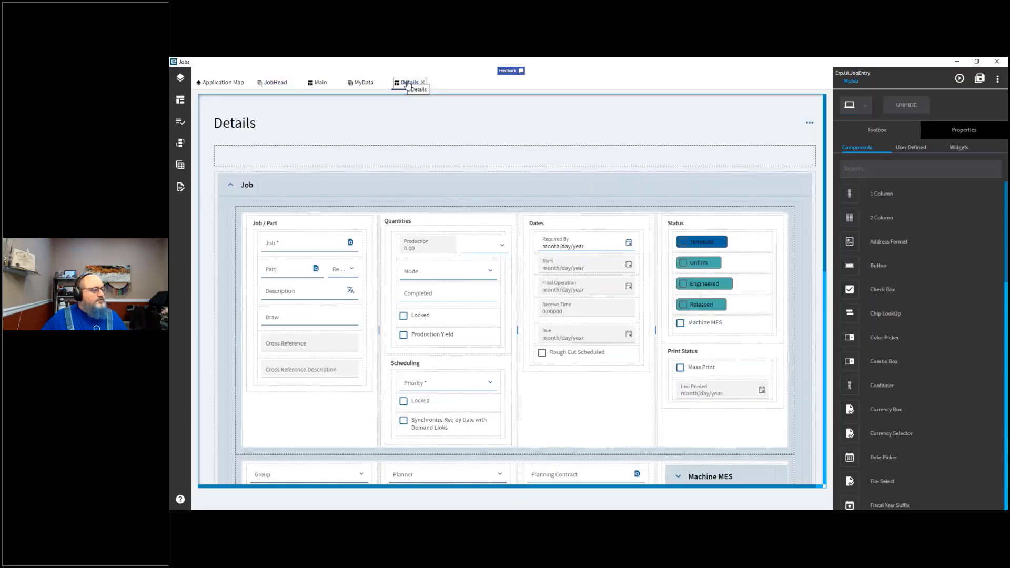
scroll(635, 411, "down", 1)
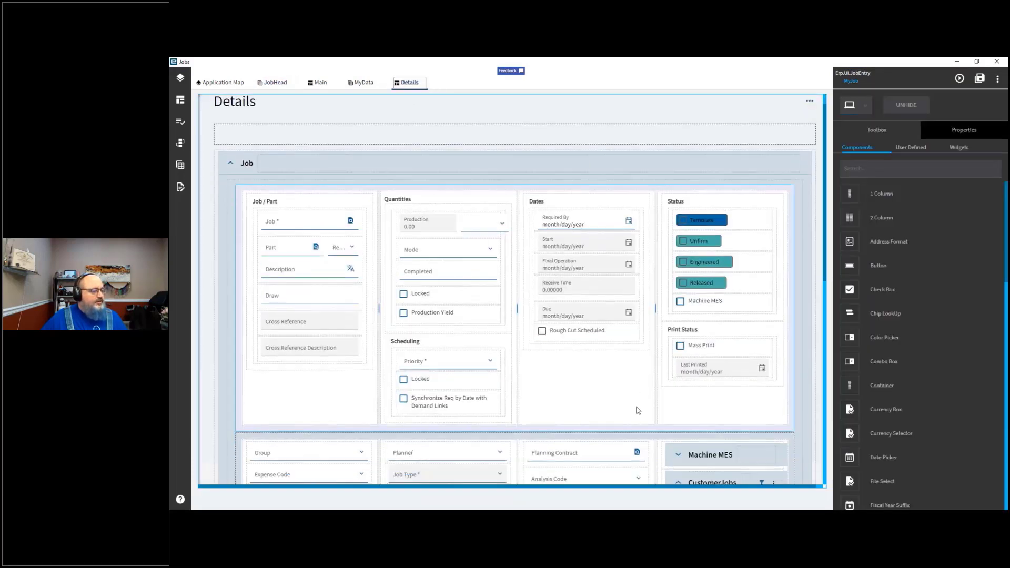
scroll(647, 400, "down", 8)
scroll(647, 399, "up", 5)
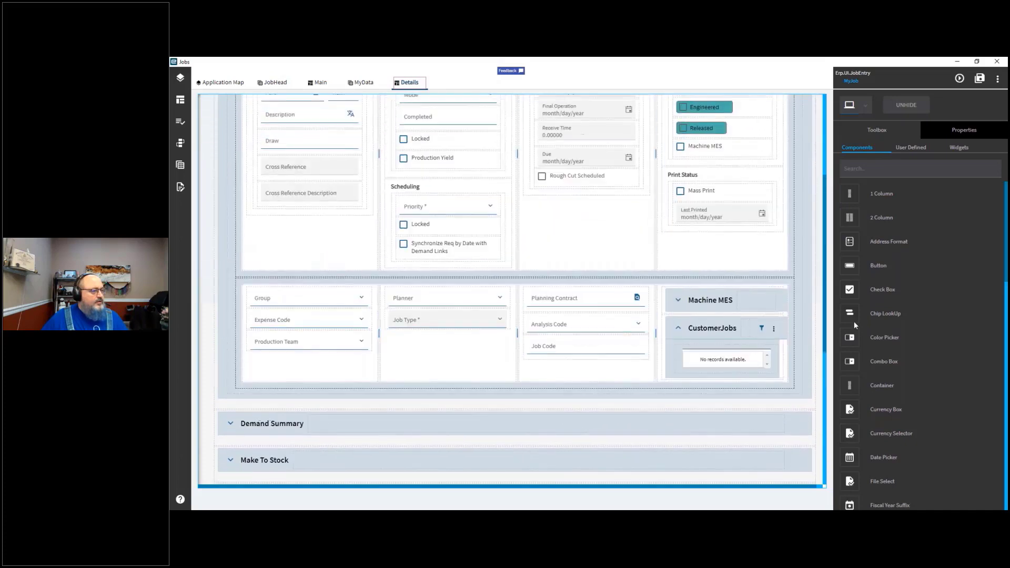
scroll(288, 369, "up", 4)
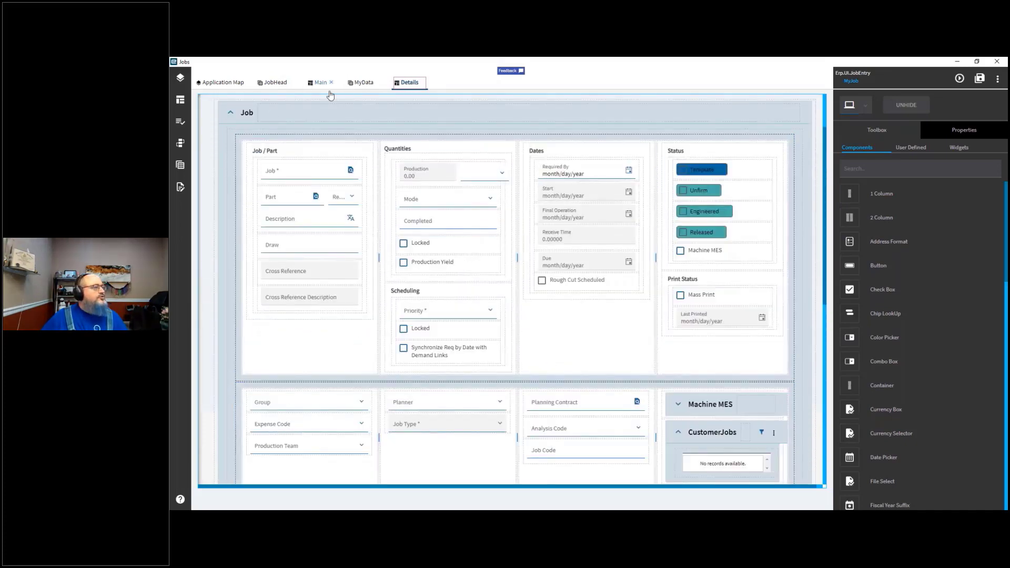
Step: Preview the application again, open job 2429, dismiss the error and check its Details and Activity pages before closing the preview
left_click(956, 83)
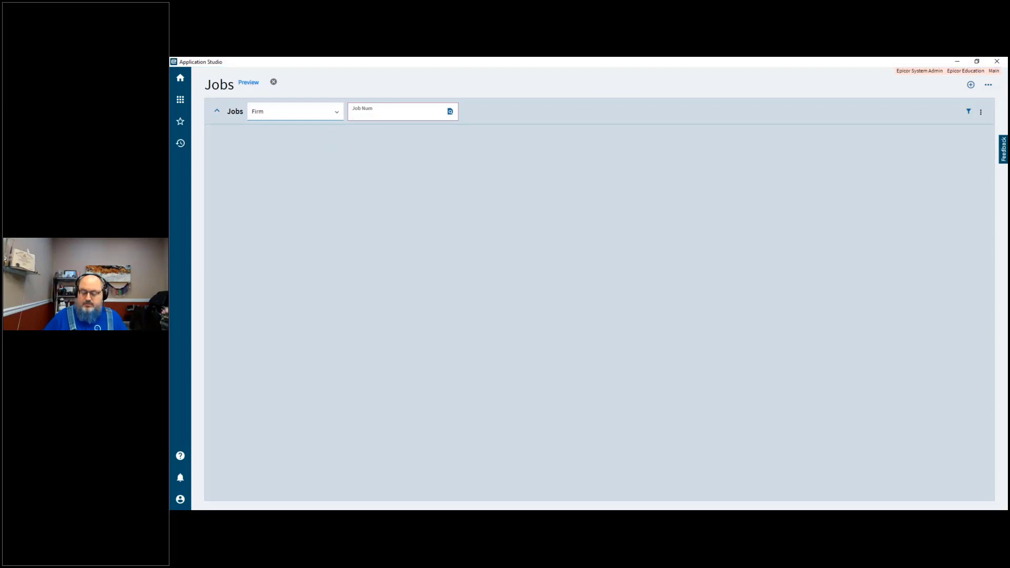
type("2429")
key("Return")
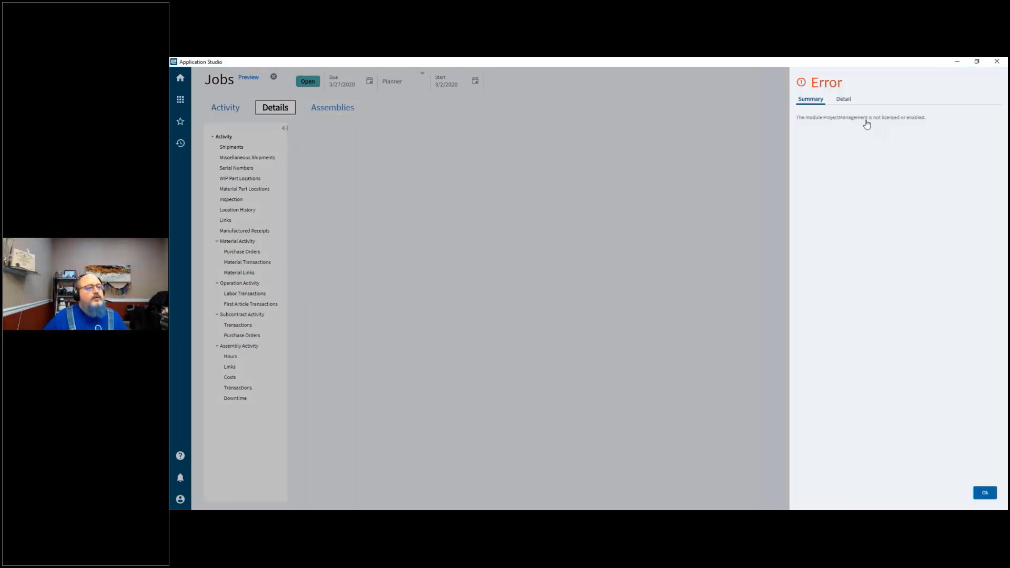
left_click(985, 495)
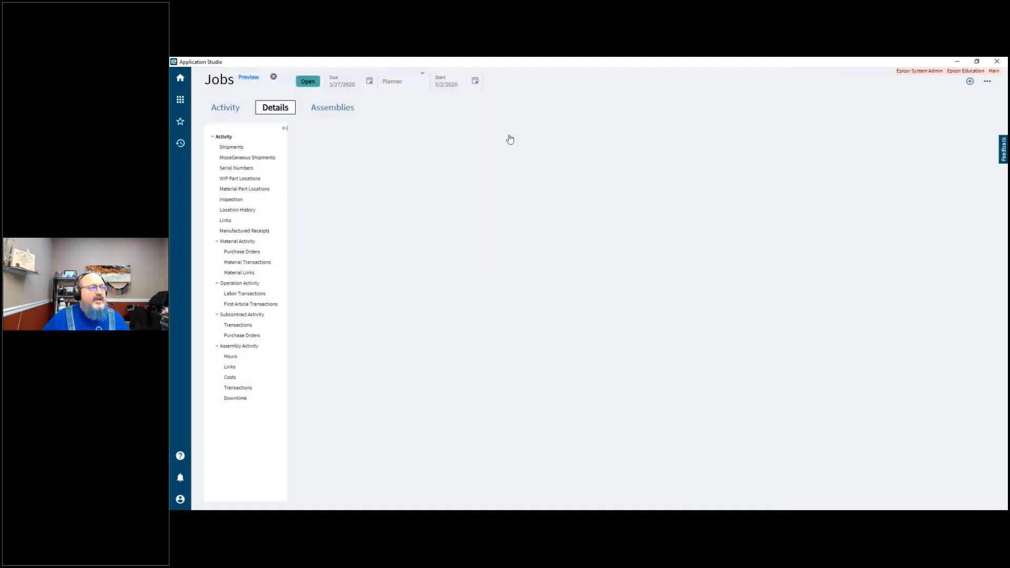
left_click(276, 109)
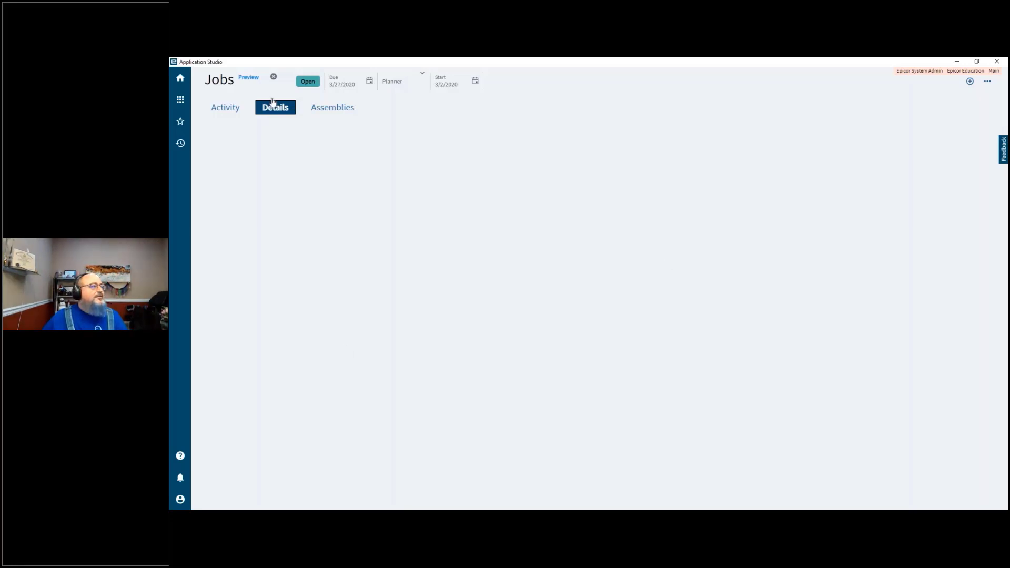
left_click(214, 115)
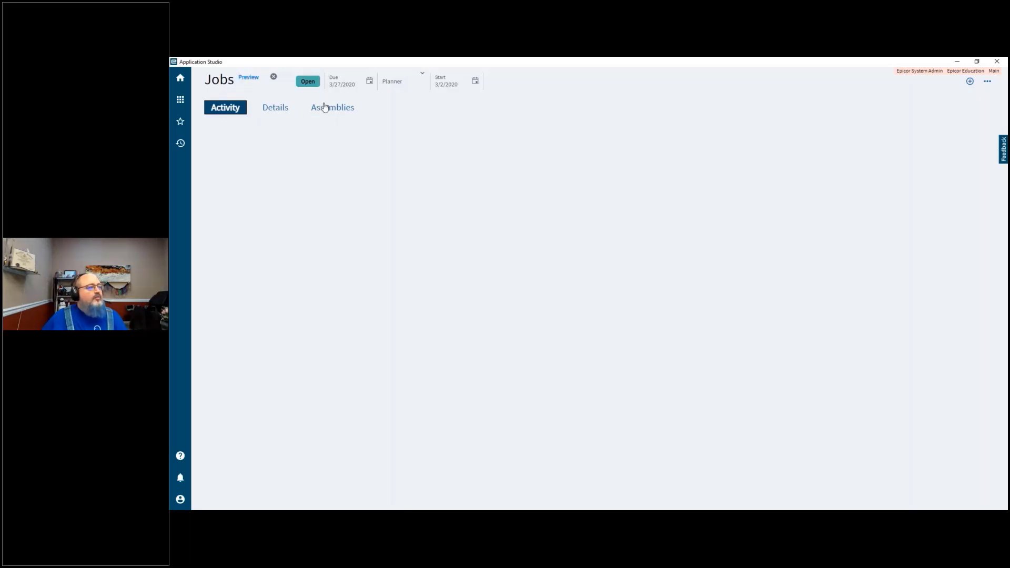
left_click(274, 78)
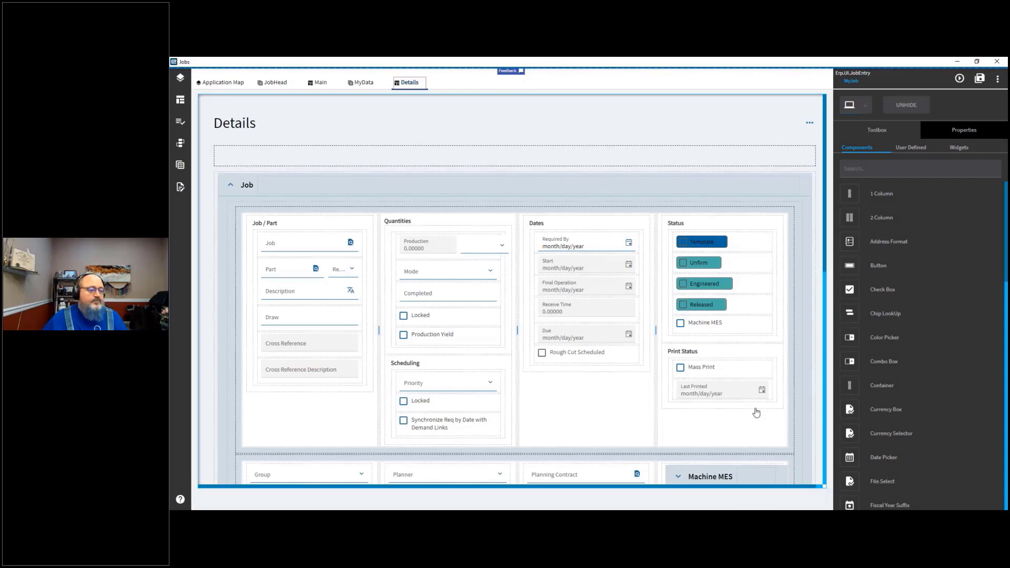
Step: Switch to the PowerPoint slide show presentation
scroll(758, 440, "down", 2)
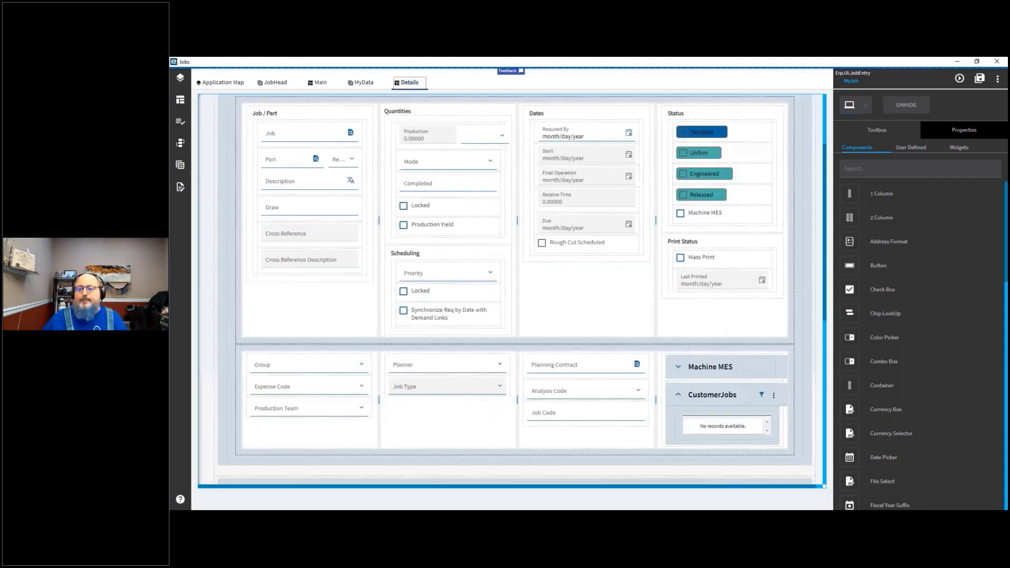
scroll(523, 287, "down", 1)
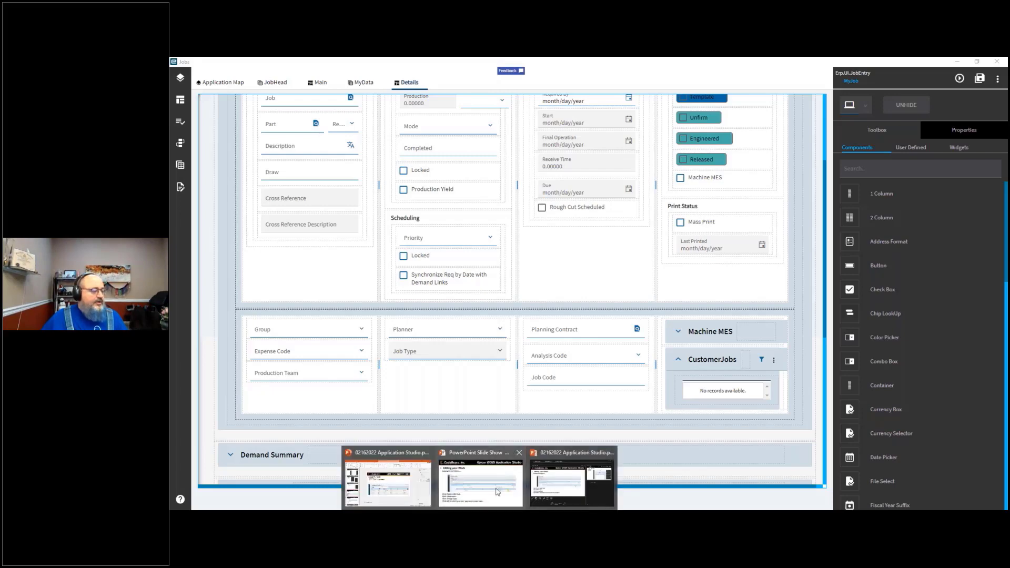
left_click(488, 492)
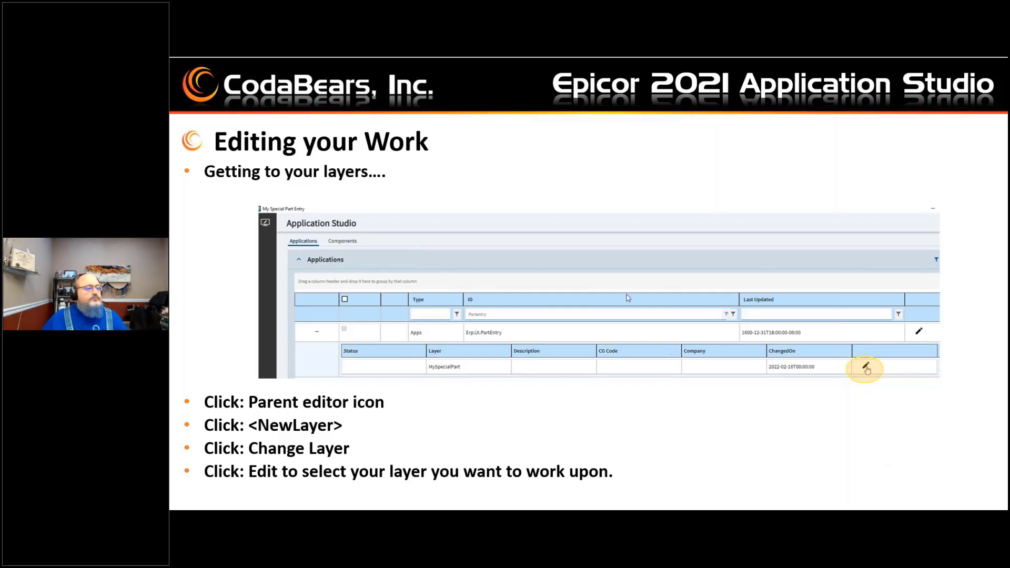
left_click(580, 381)
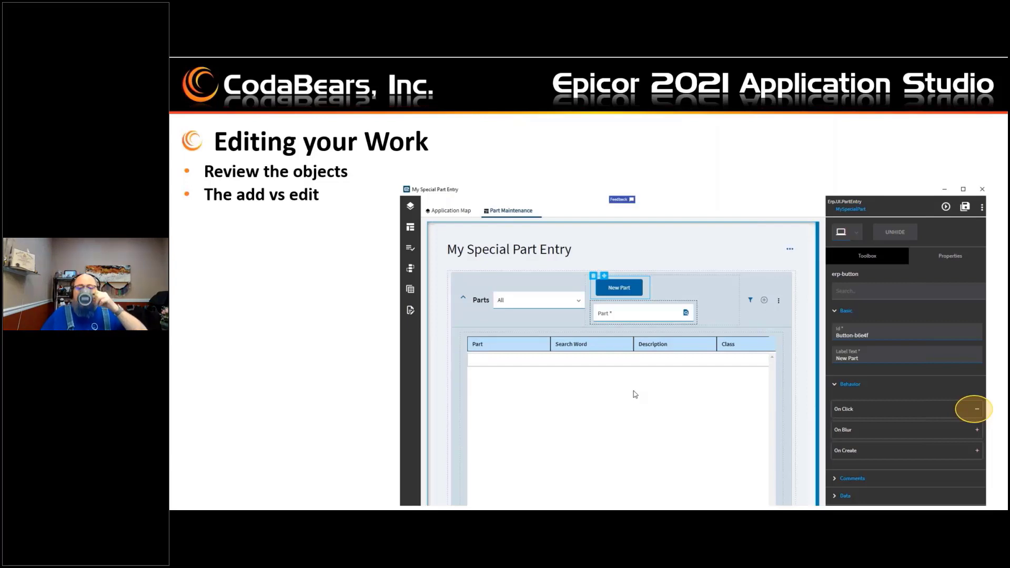
left_click(482, 356)
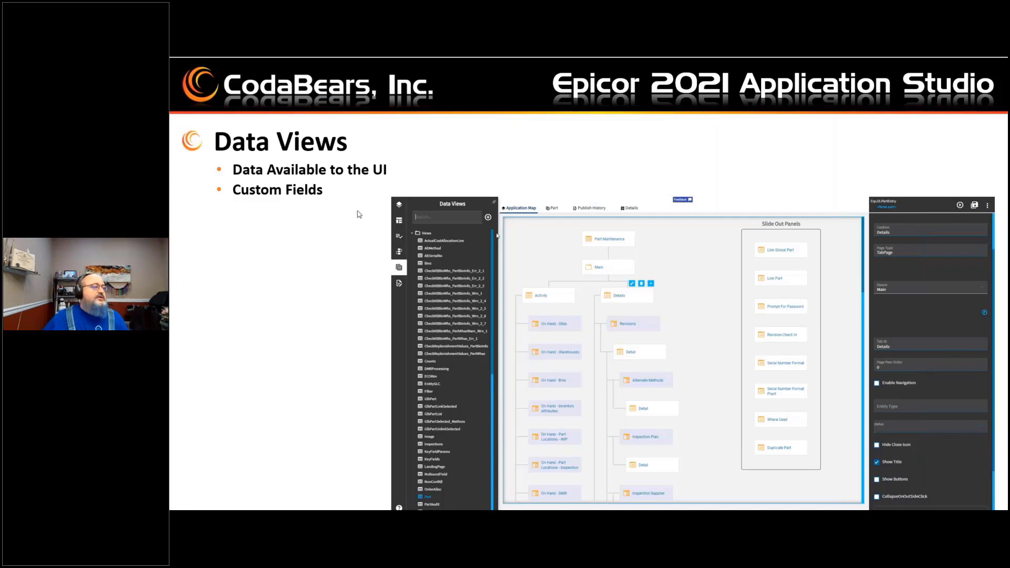
left_click(277, 300)
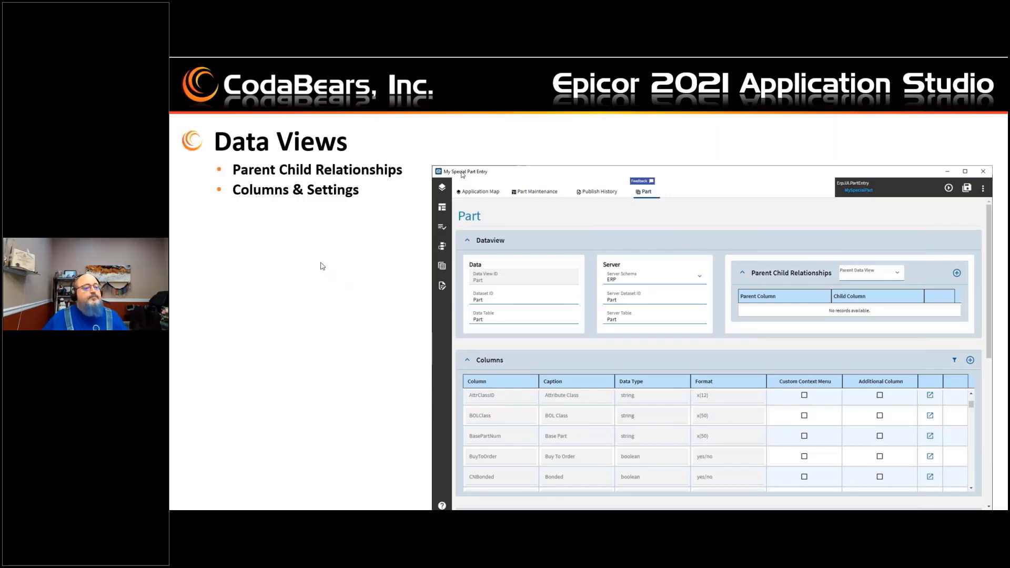
left_click(322, 266)
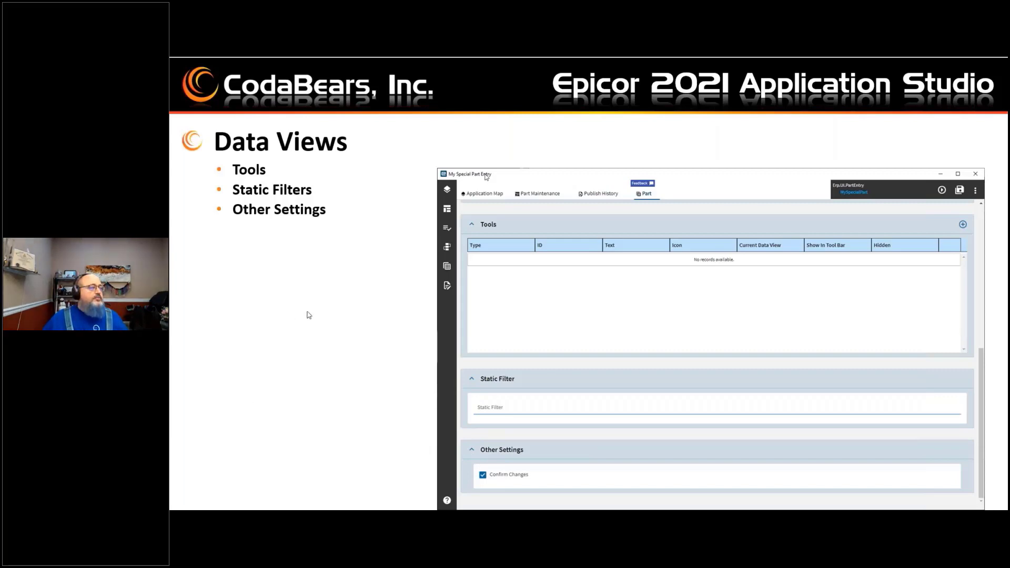
left_click(327, 272)
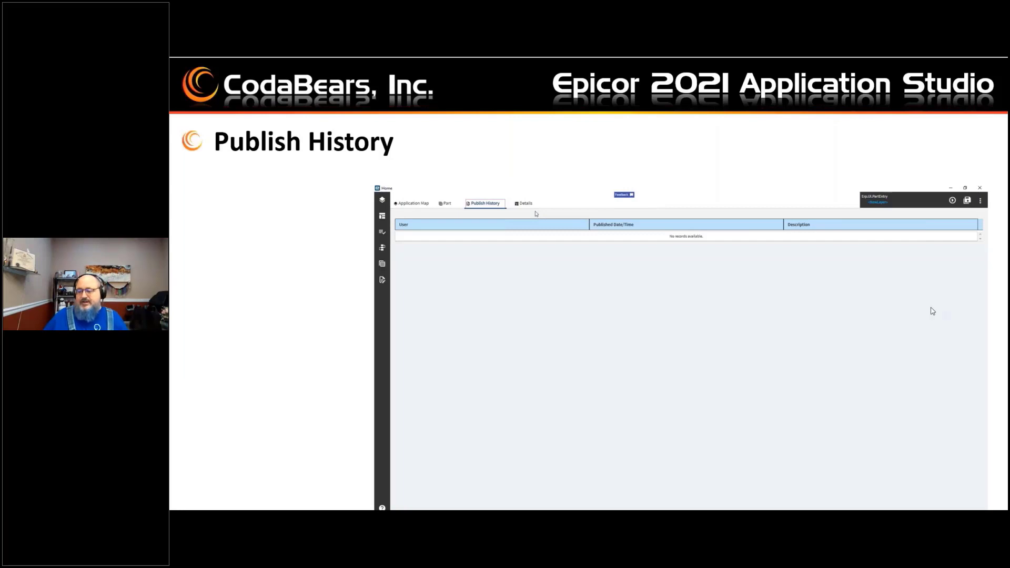
Step: Return to Application Studio, close the Details, MyData, Main and JobHead editor tabs, and exit the Job Entry editor
key("alt+Tab")
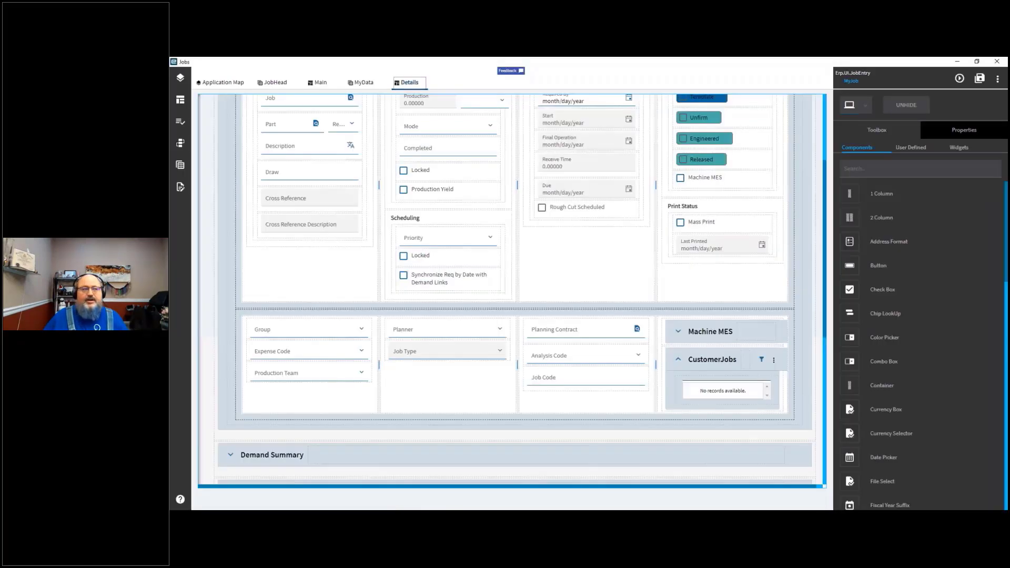
left_click(999, 79)
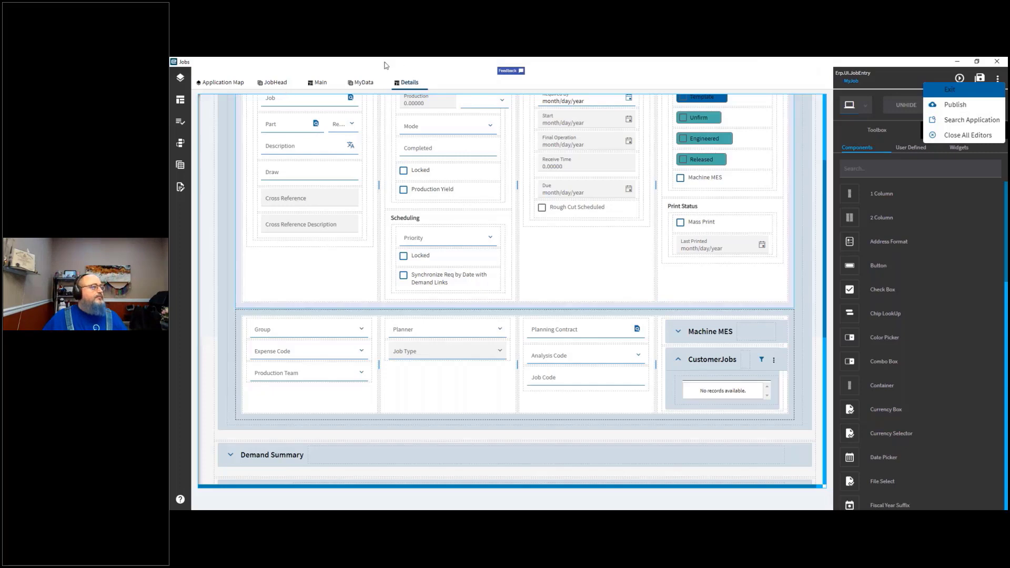
left_click(423, 83)
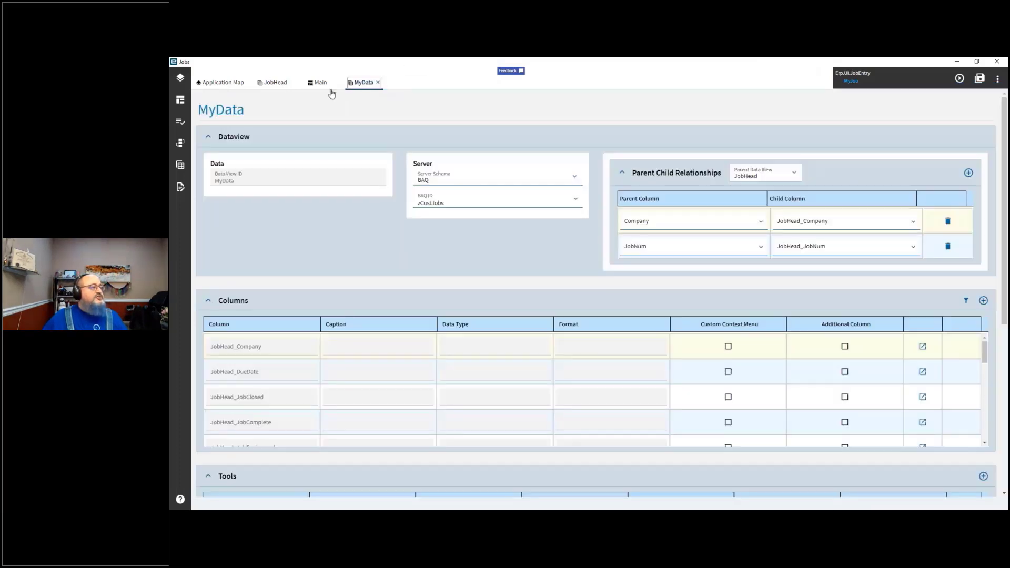
left_click(332, 86)
left_click(332, 83)
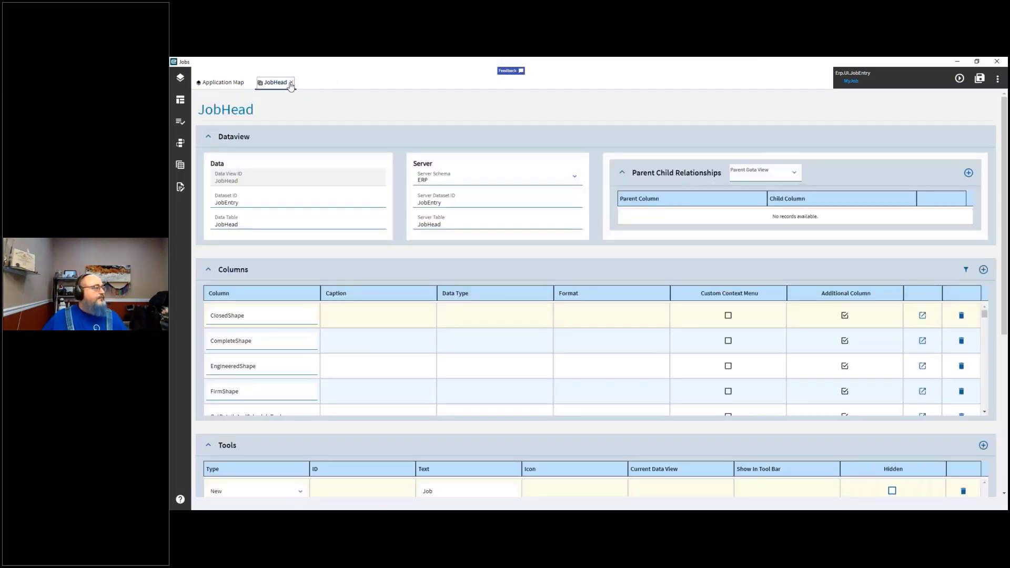
left_click(291, 83)
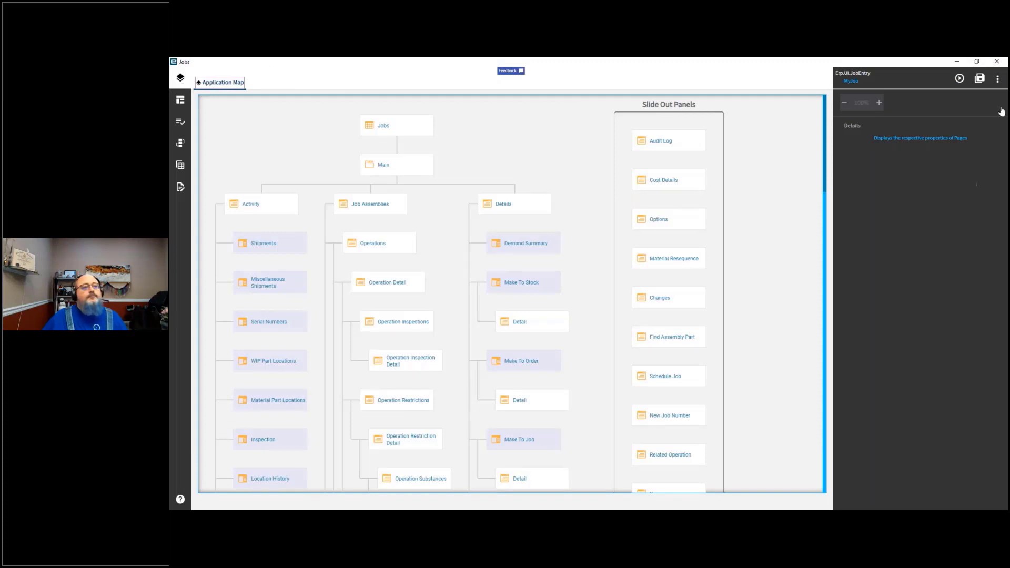
left_click(997, 79)
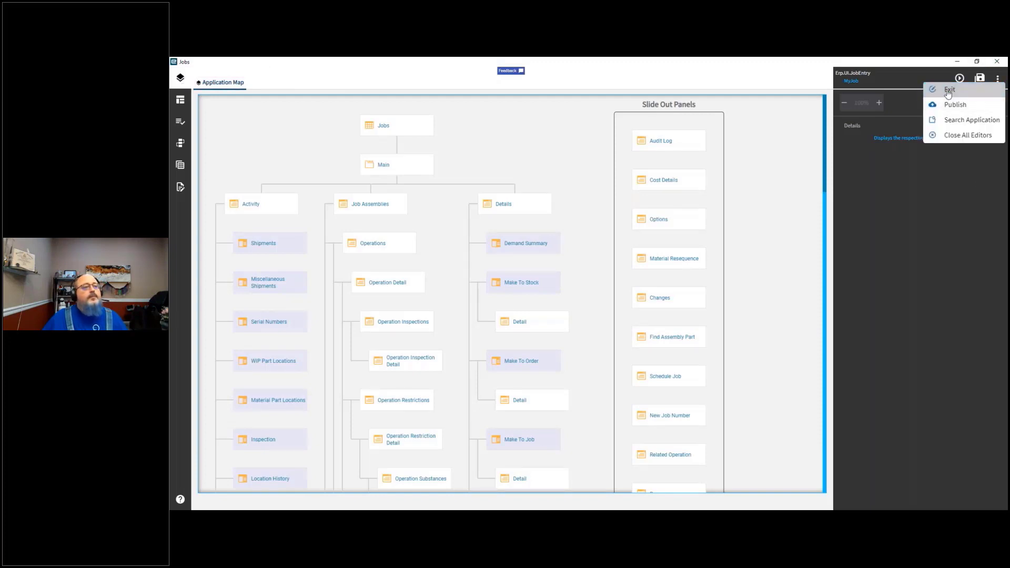
left_click(948, 92)
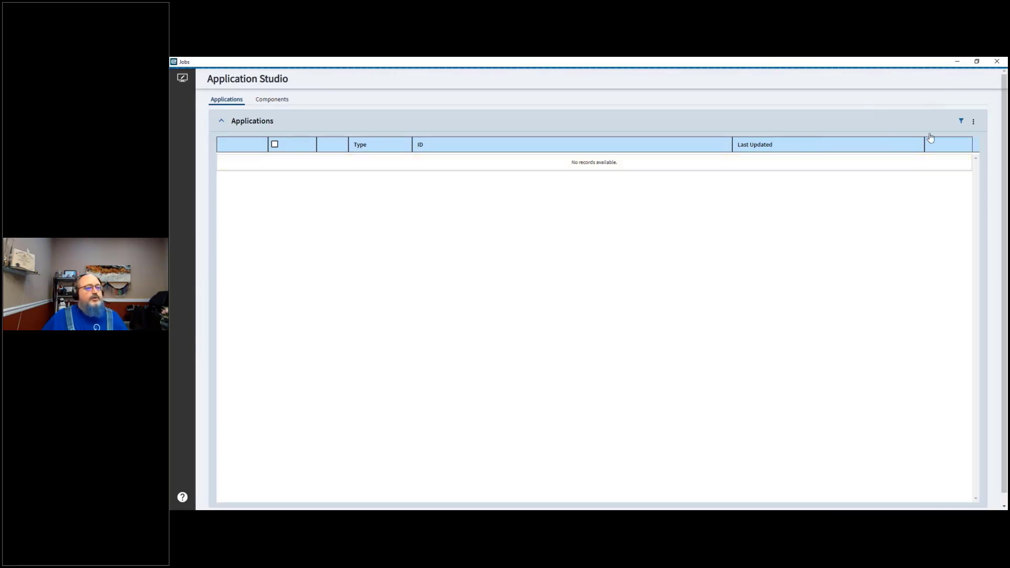
Step: Filter the applications list by ID for parten and expand Erp.UI.PartEntry to view its layers
left_click(960, 123)
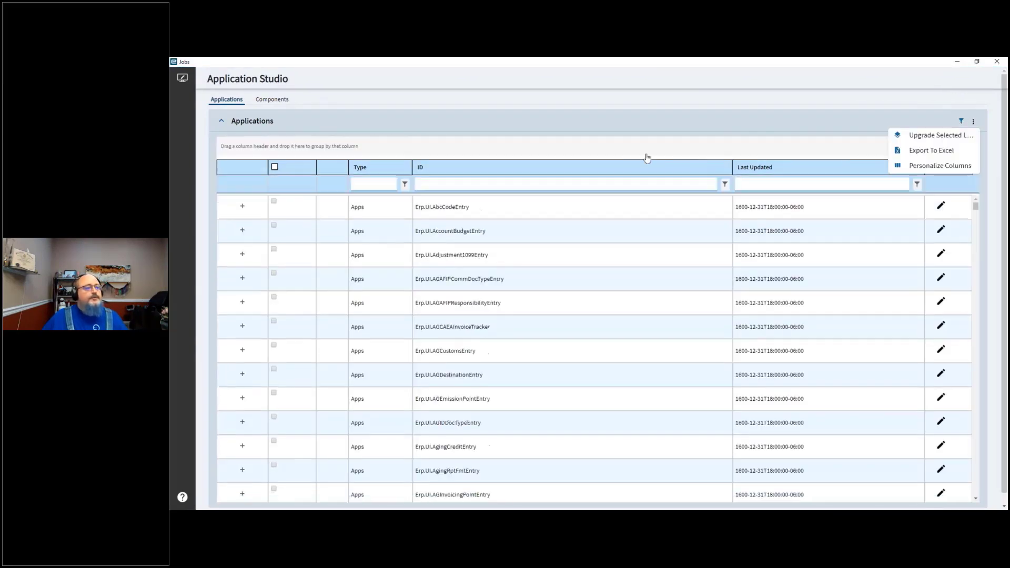
left_click(540, 185)
type("parten")
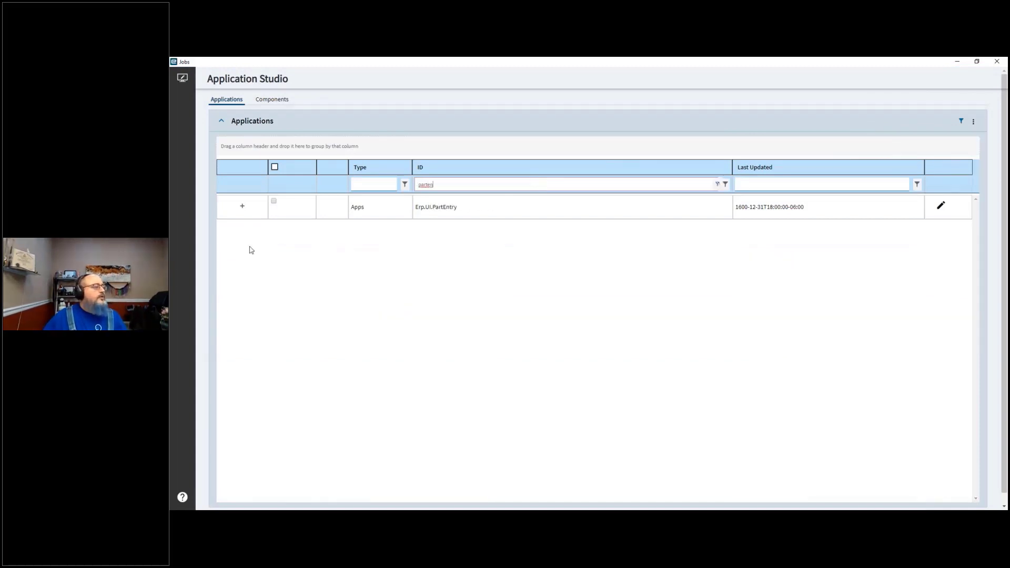
left_click(243, 206)
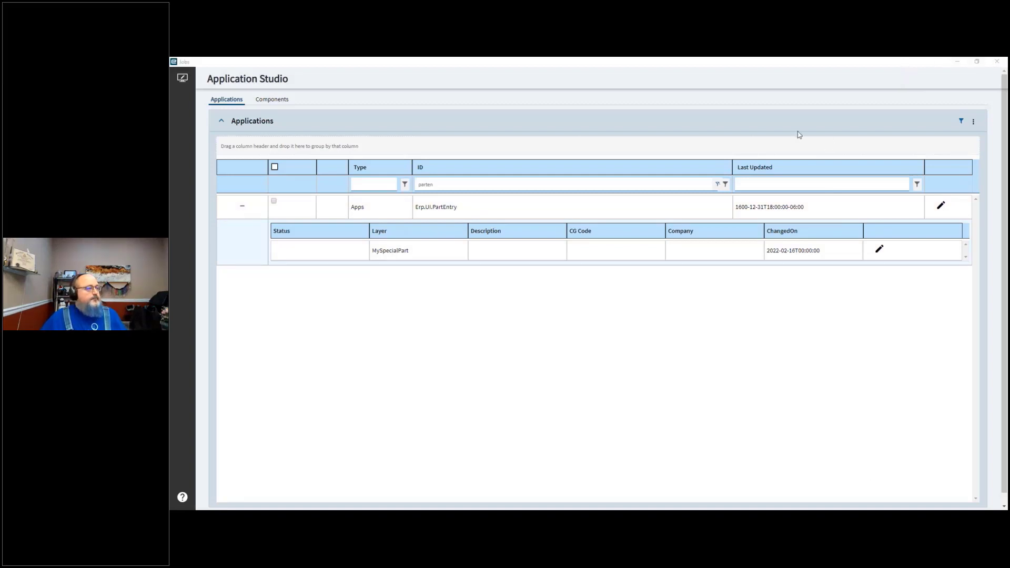
Step: Switch to the slide show and advance through the Part System, Part Details, Properties Pane, Toolbox Pane and Object Pane slides
key("alt+Tab")
left_click(267, 278)
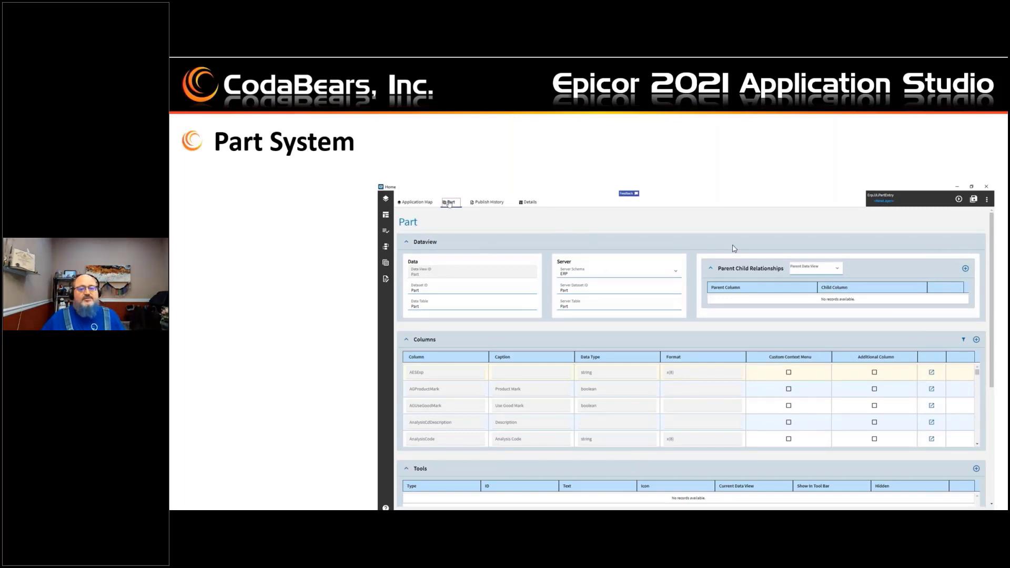
left_click(708, 269)
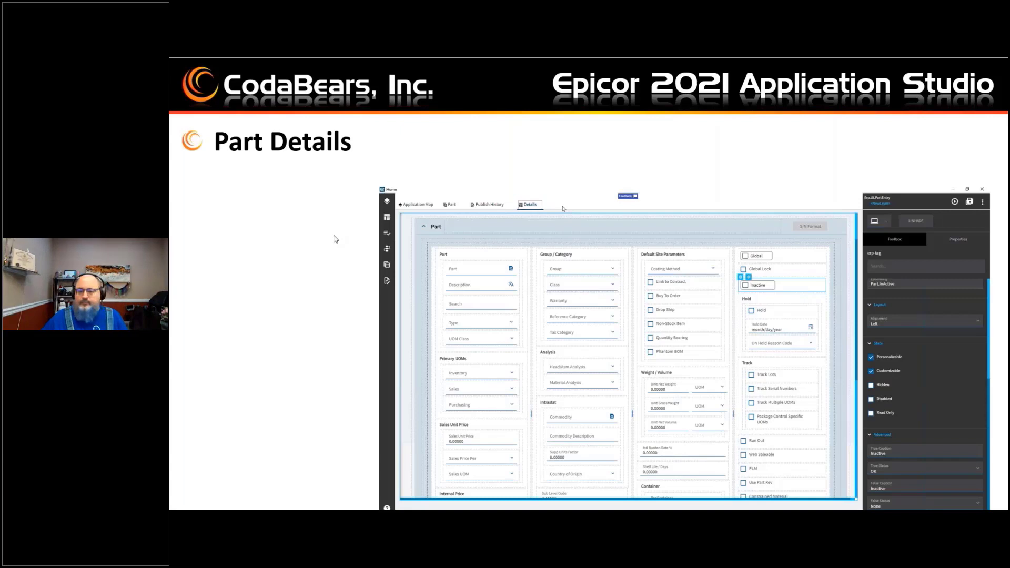
key("Right")
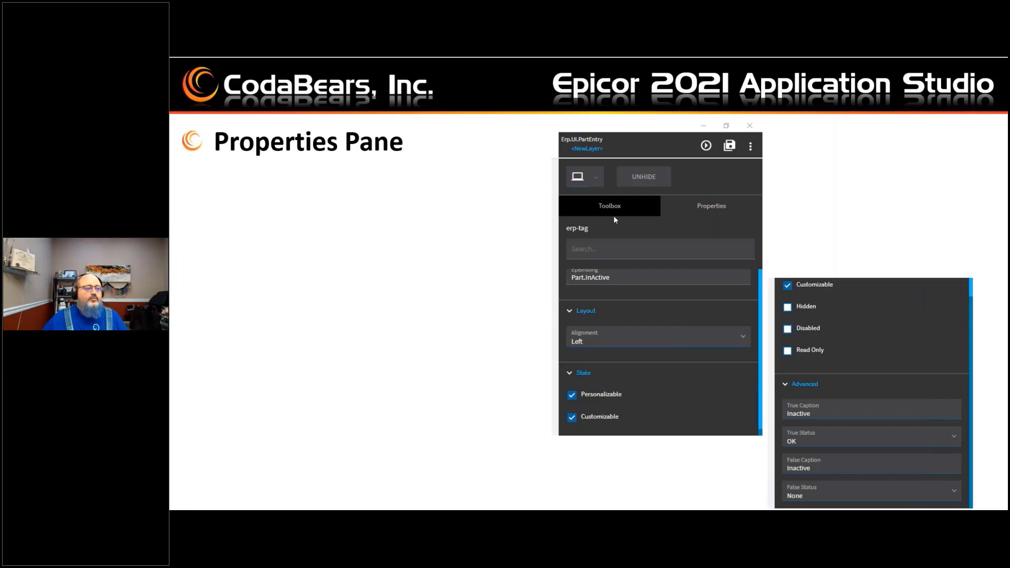
left_click(486, 238)
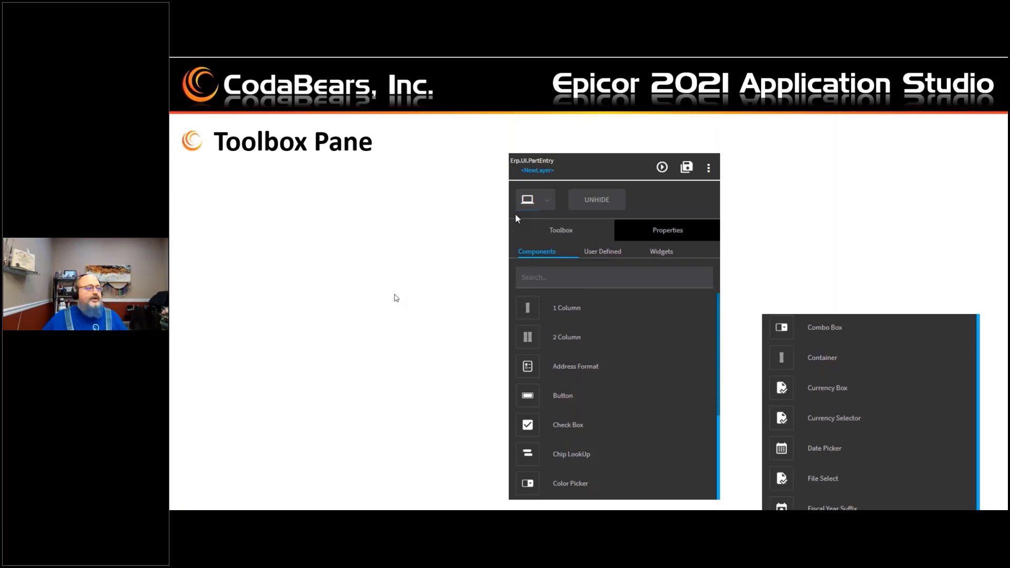
left_click(432, 243)
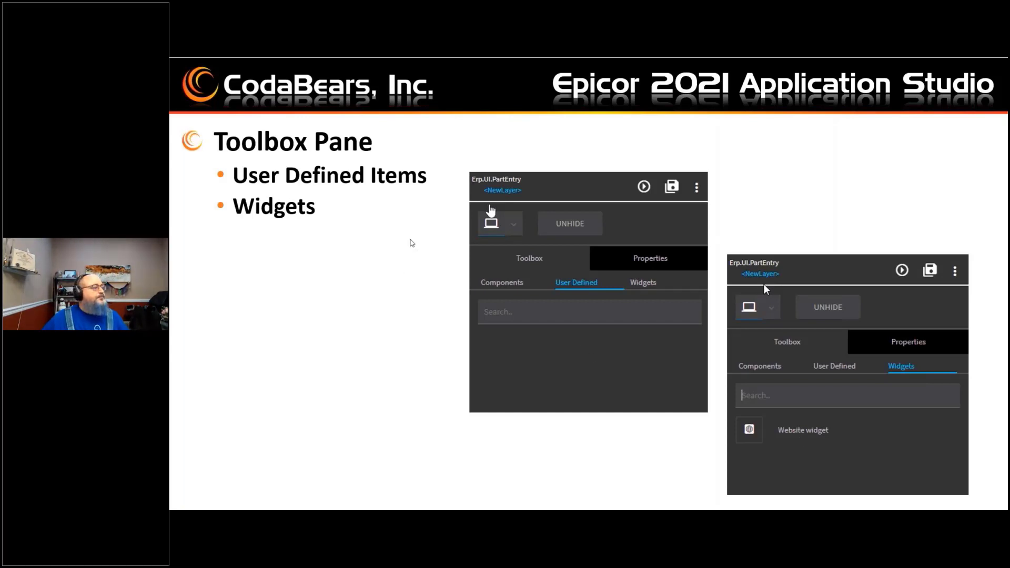
left_click(411, 240)
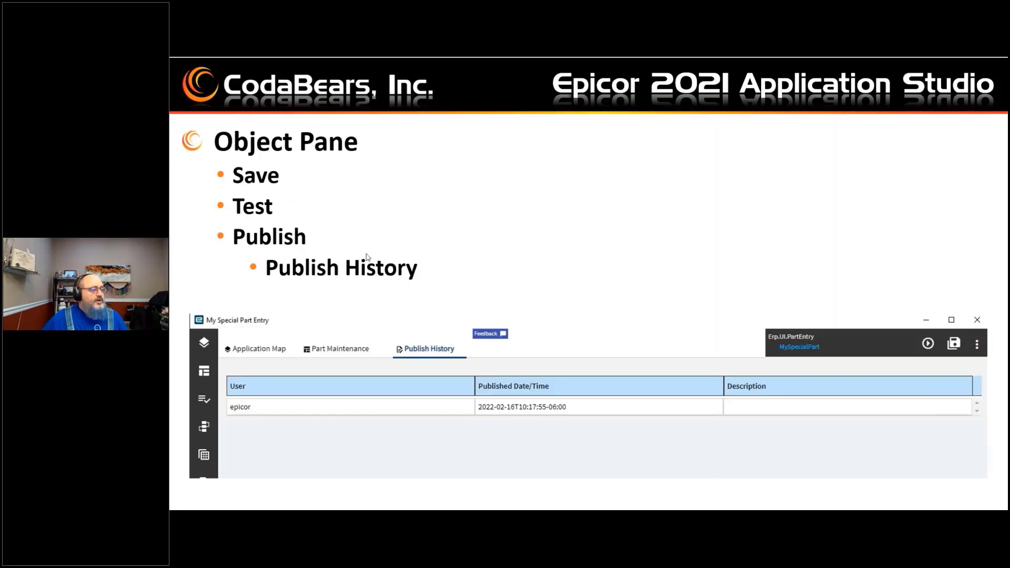